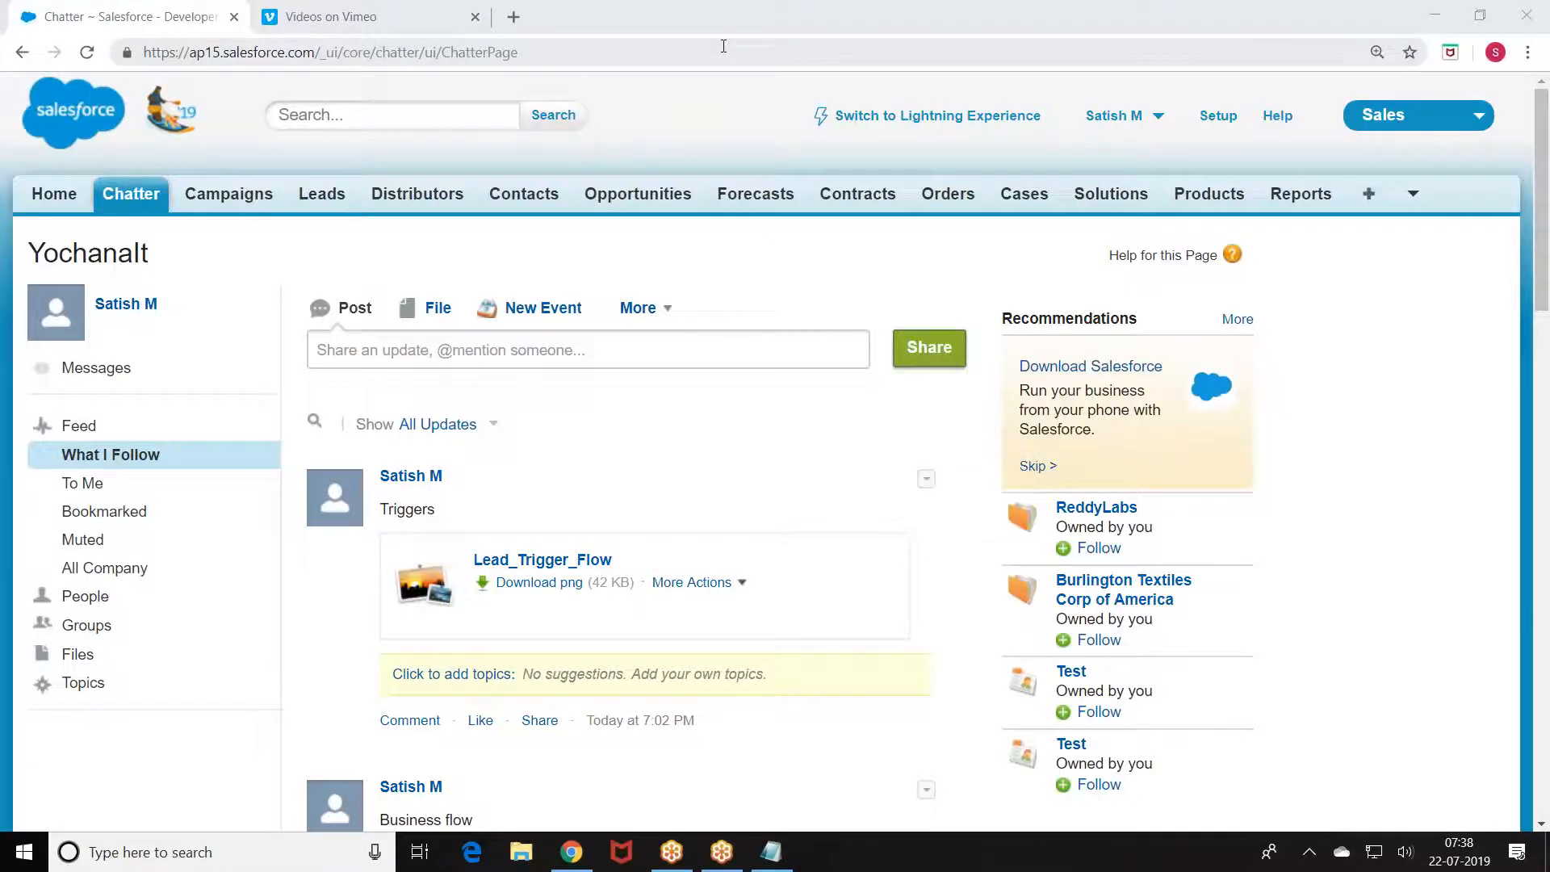
# Step: Save and close the sandbox login notes in Notepad, then restore the Salesforce browser full-screen
pyautogui.doubleClick(802, 18)
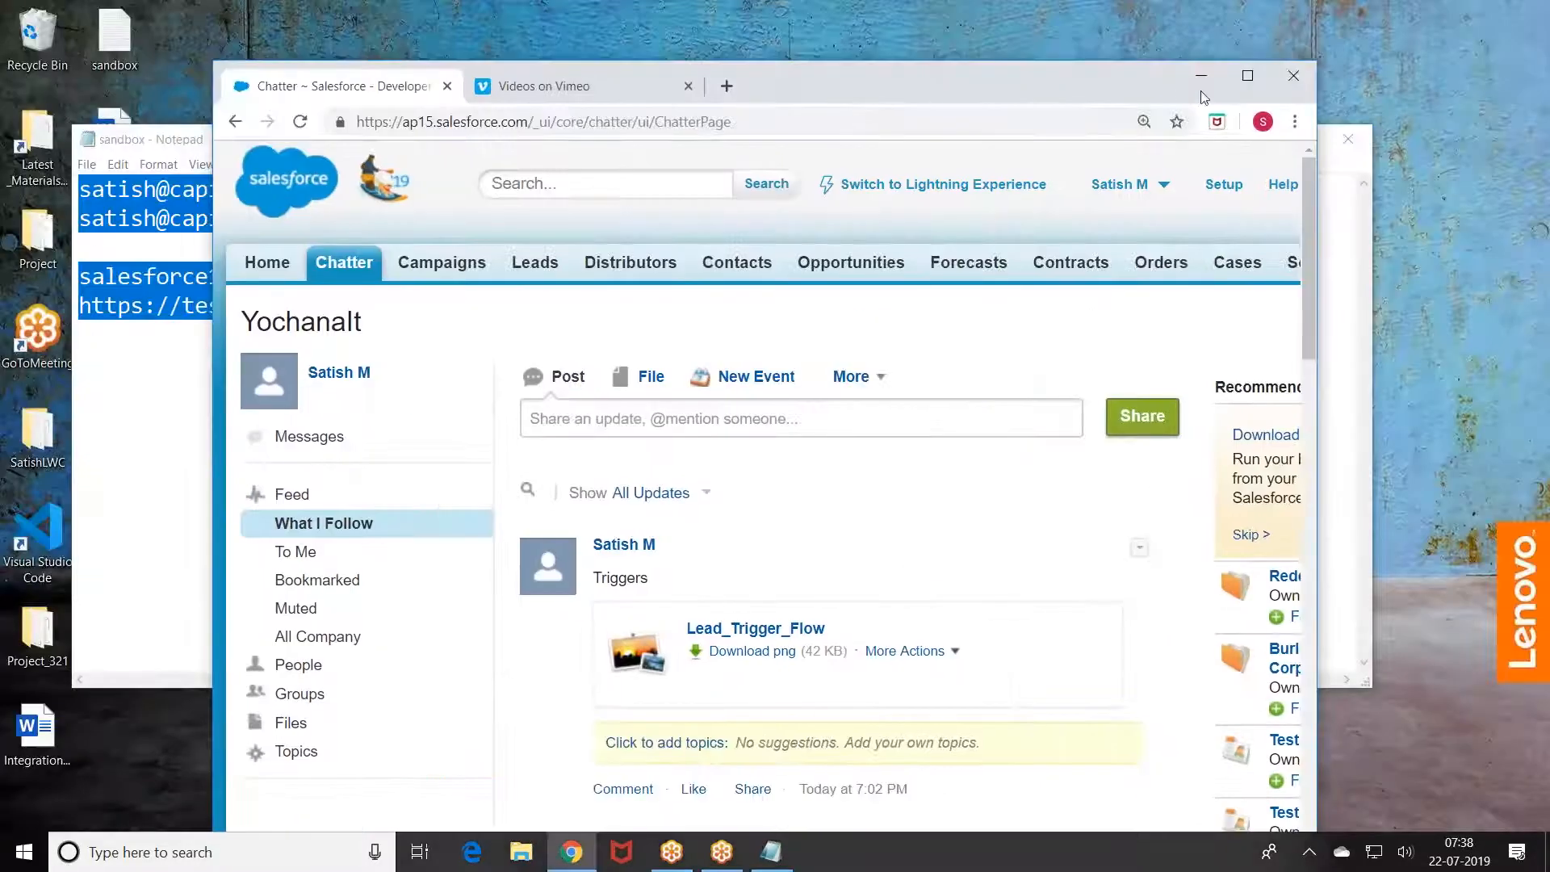
pyautogui.click(1201, 75)
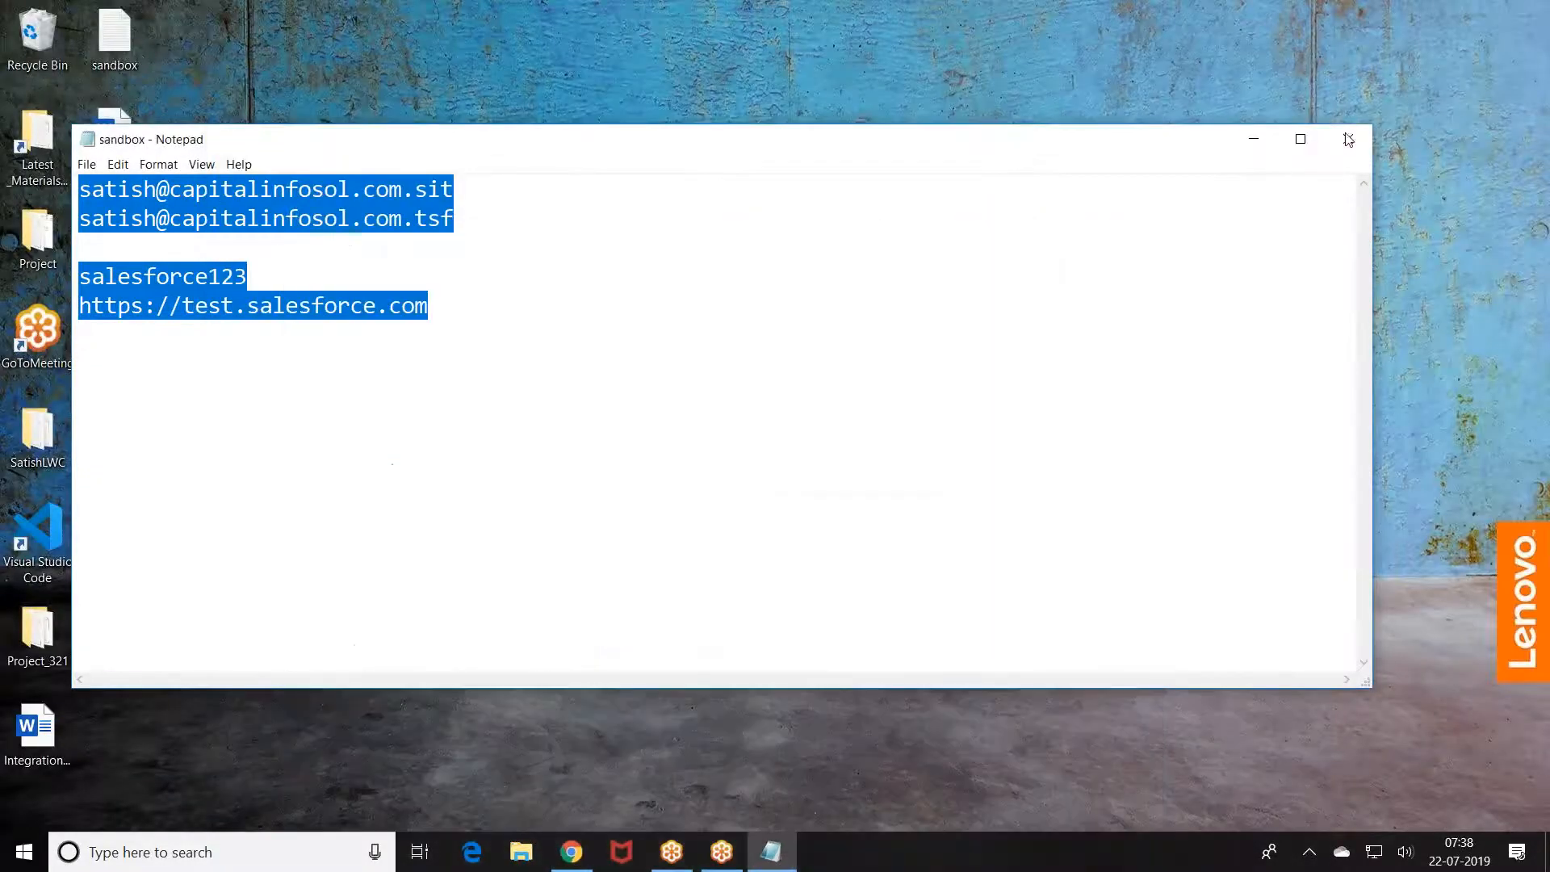
pyautogui.click(1348, 137)
pyautogui.click(726, 444)
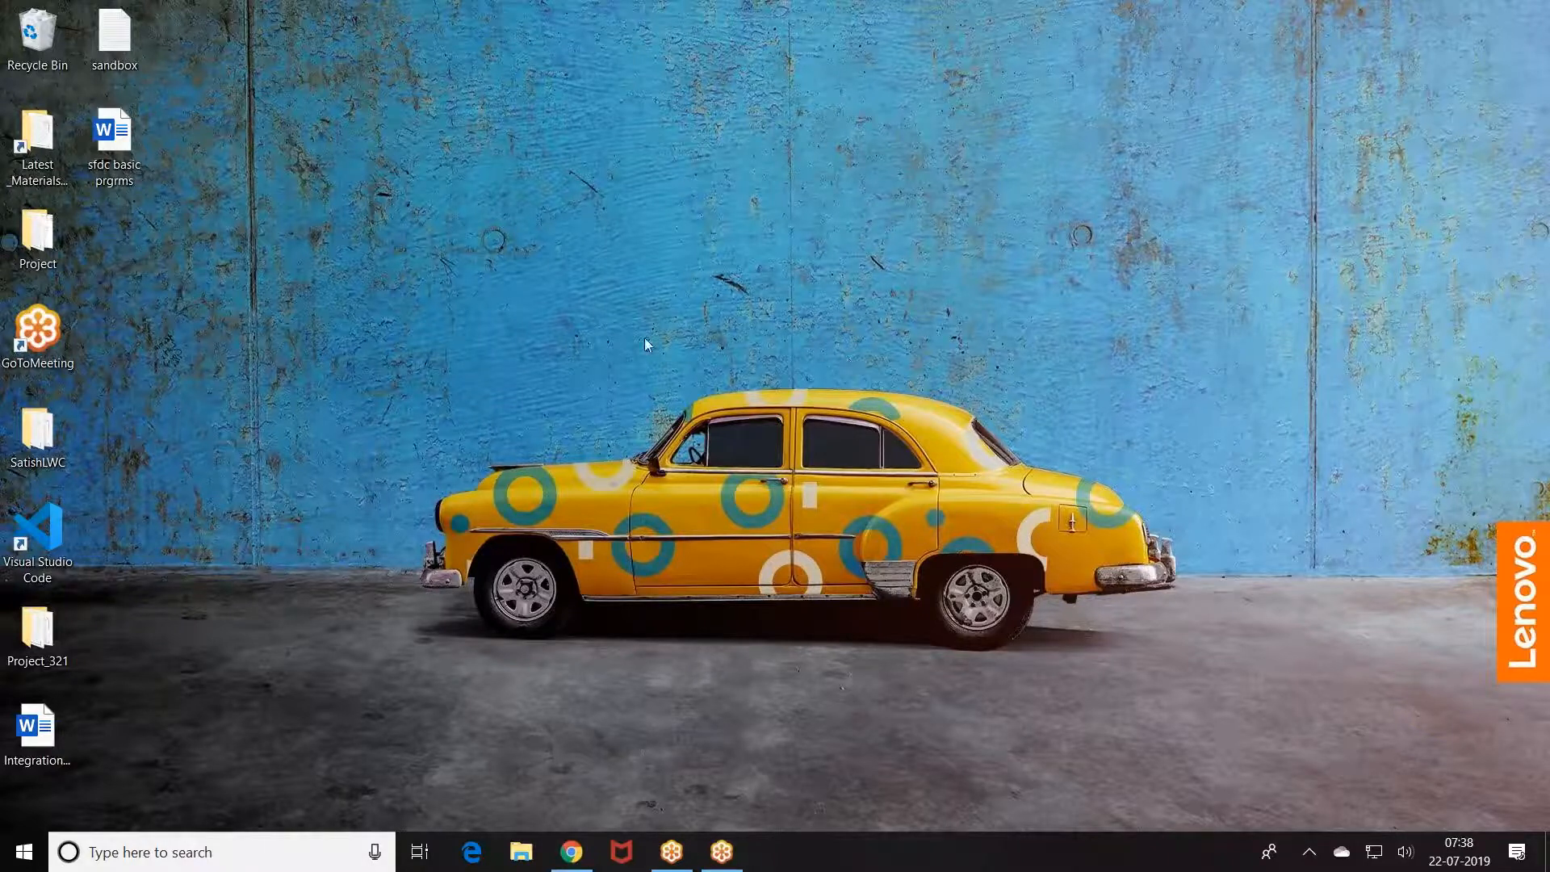
pyautogui.click(572, 852)
pyautogui.moveTo(1043, 79); pyautogui.dragTo(740, 3)
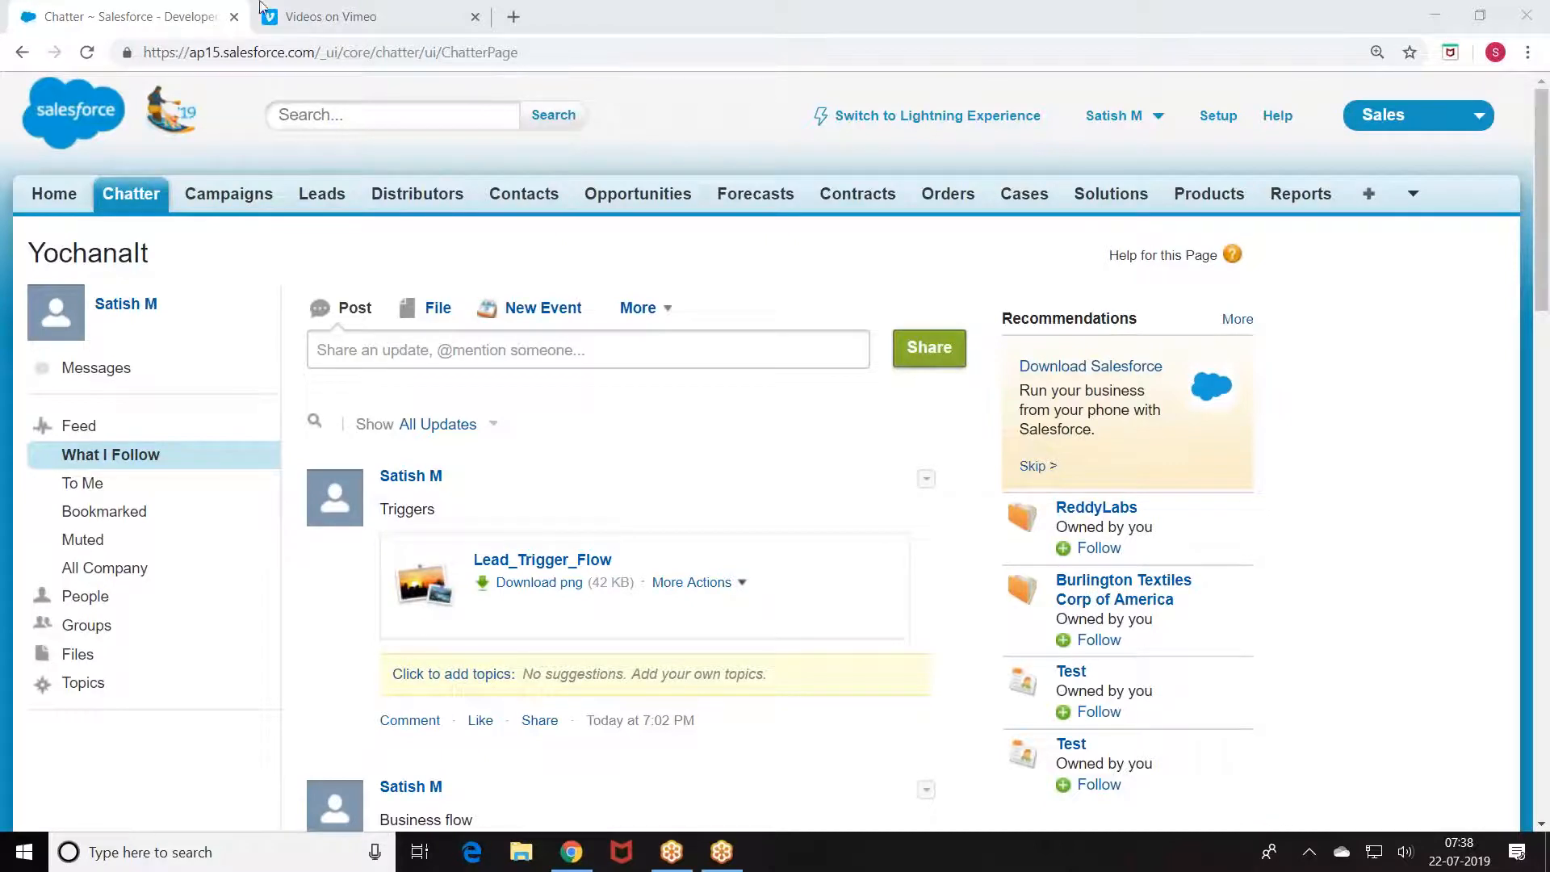
# Step: Log out of the current Salesforce org from the Chatter tab's user menu
pyautogui.click(94, 5)
pyautogui.click(282, 8)
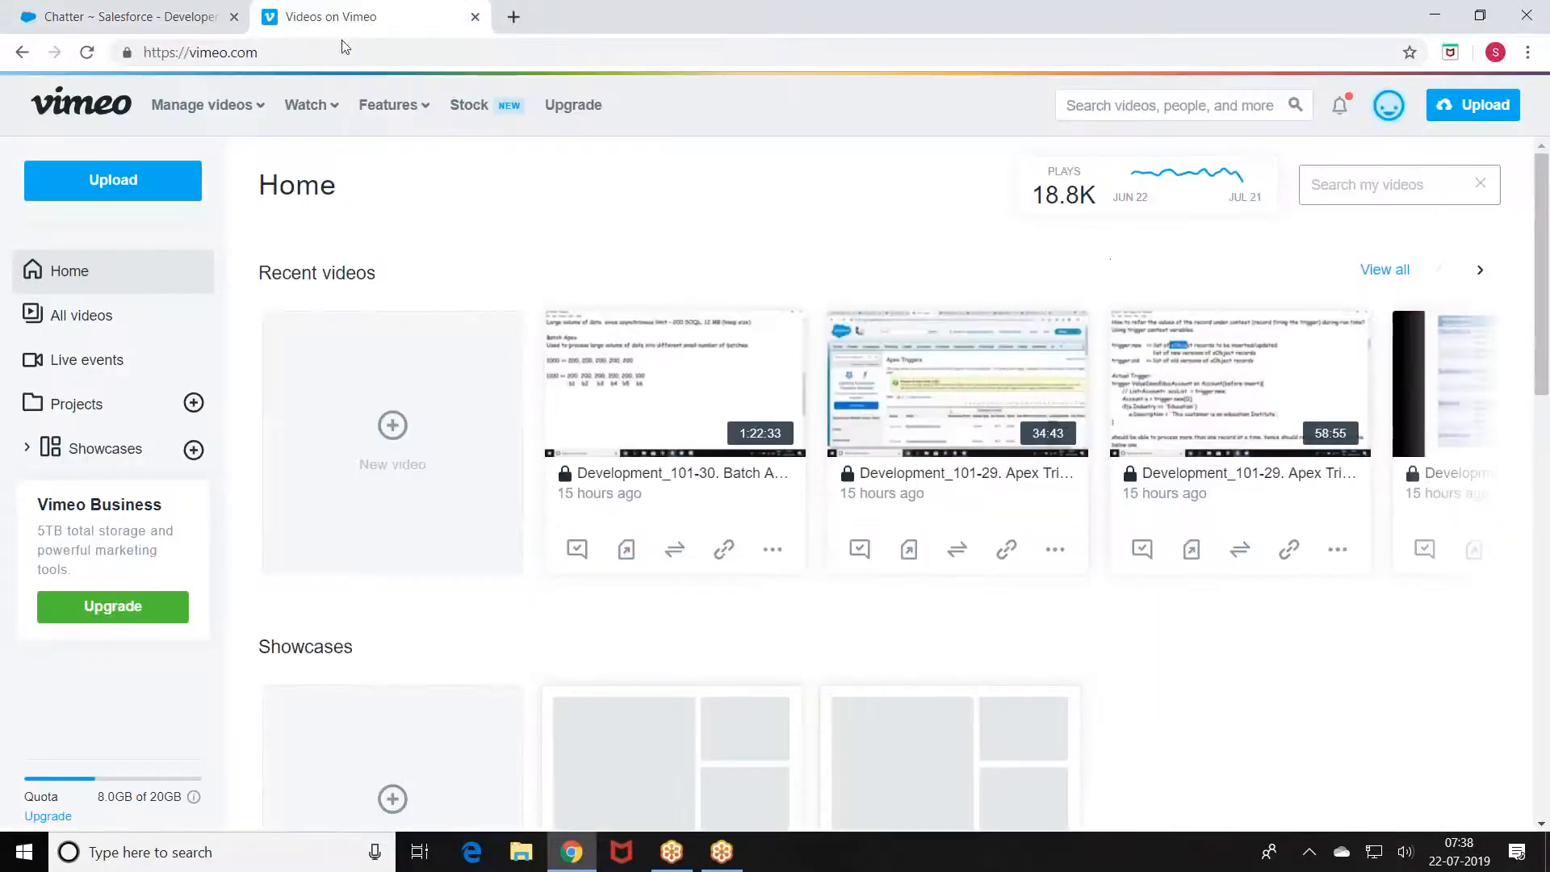
pyautogui.click(156, 21)
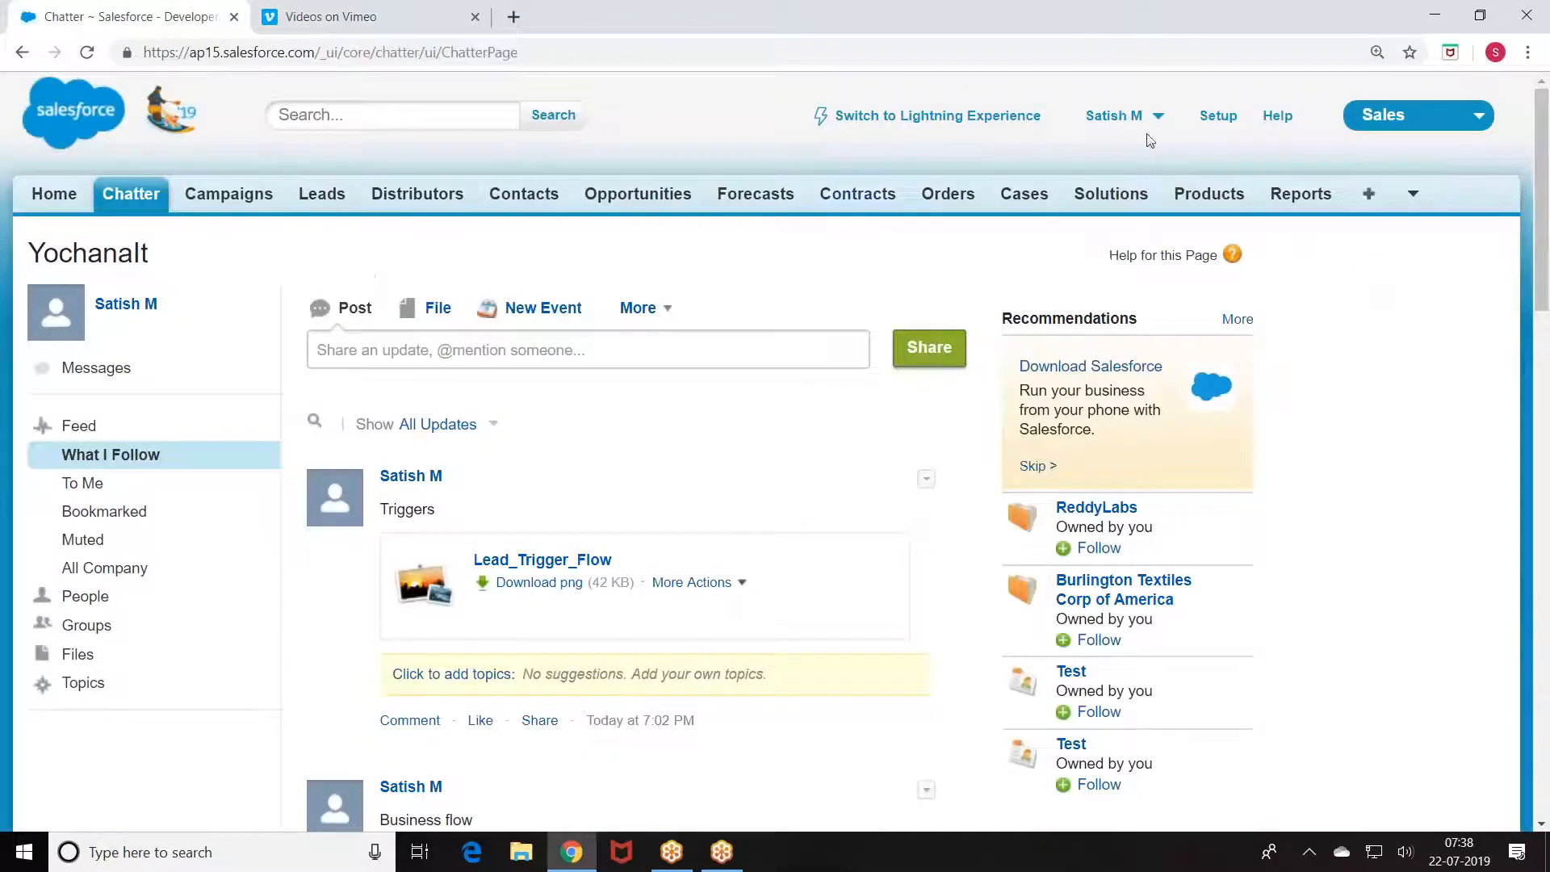
pyautogui.click(1163, 126)
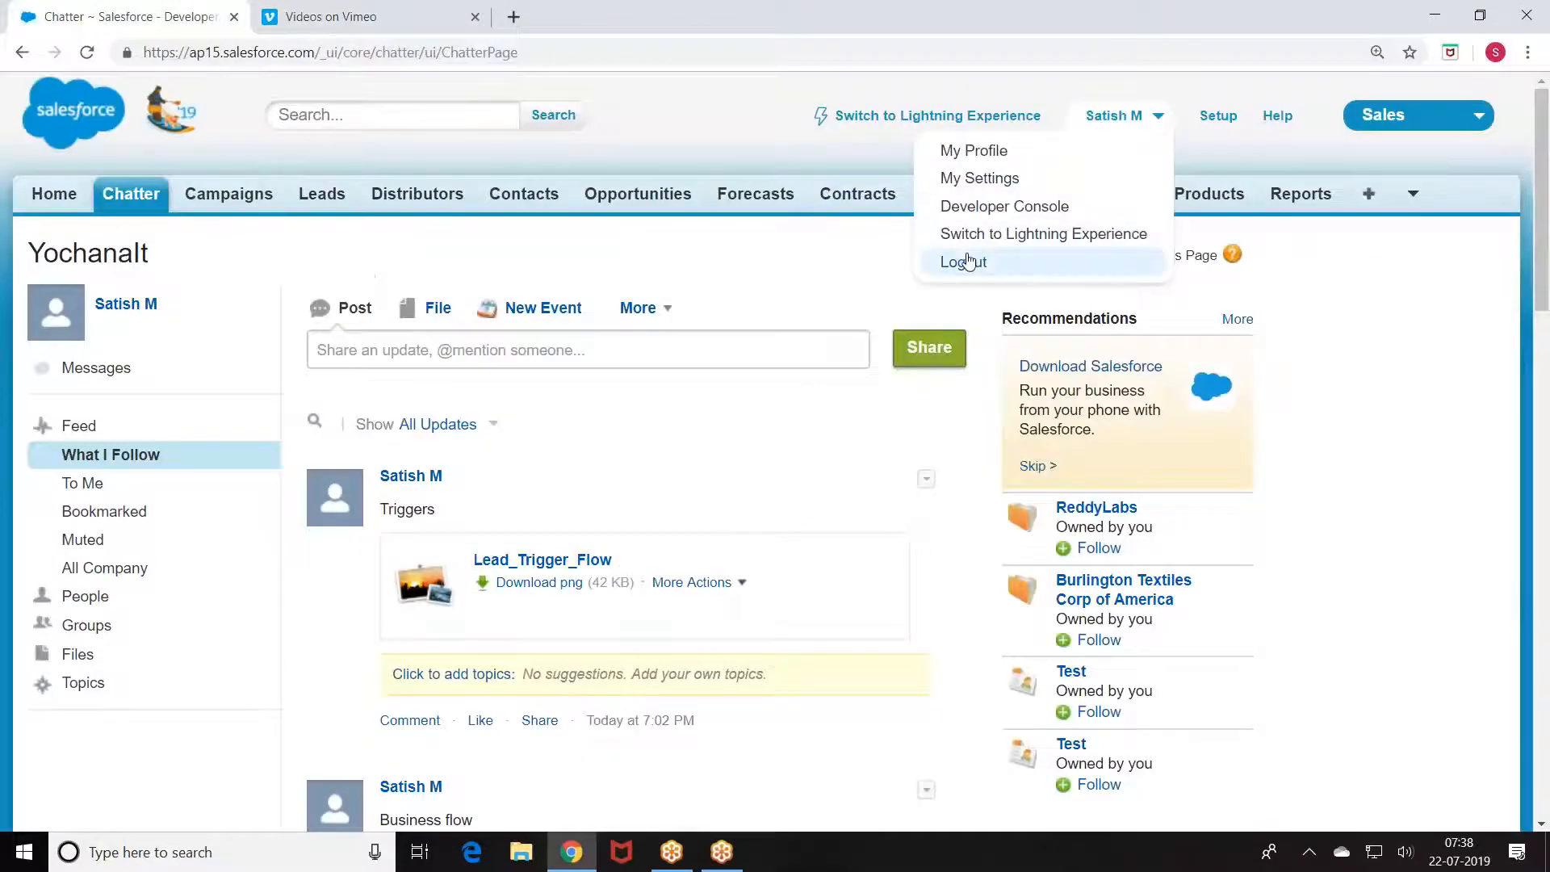
pyautogui.click(970, 259)
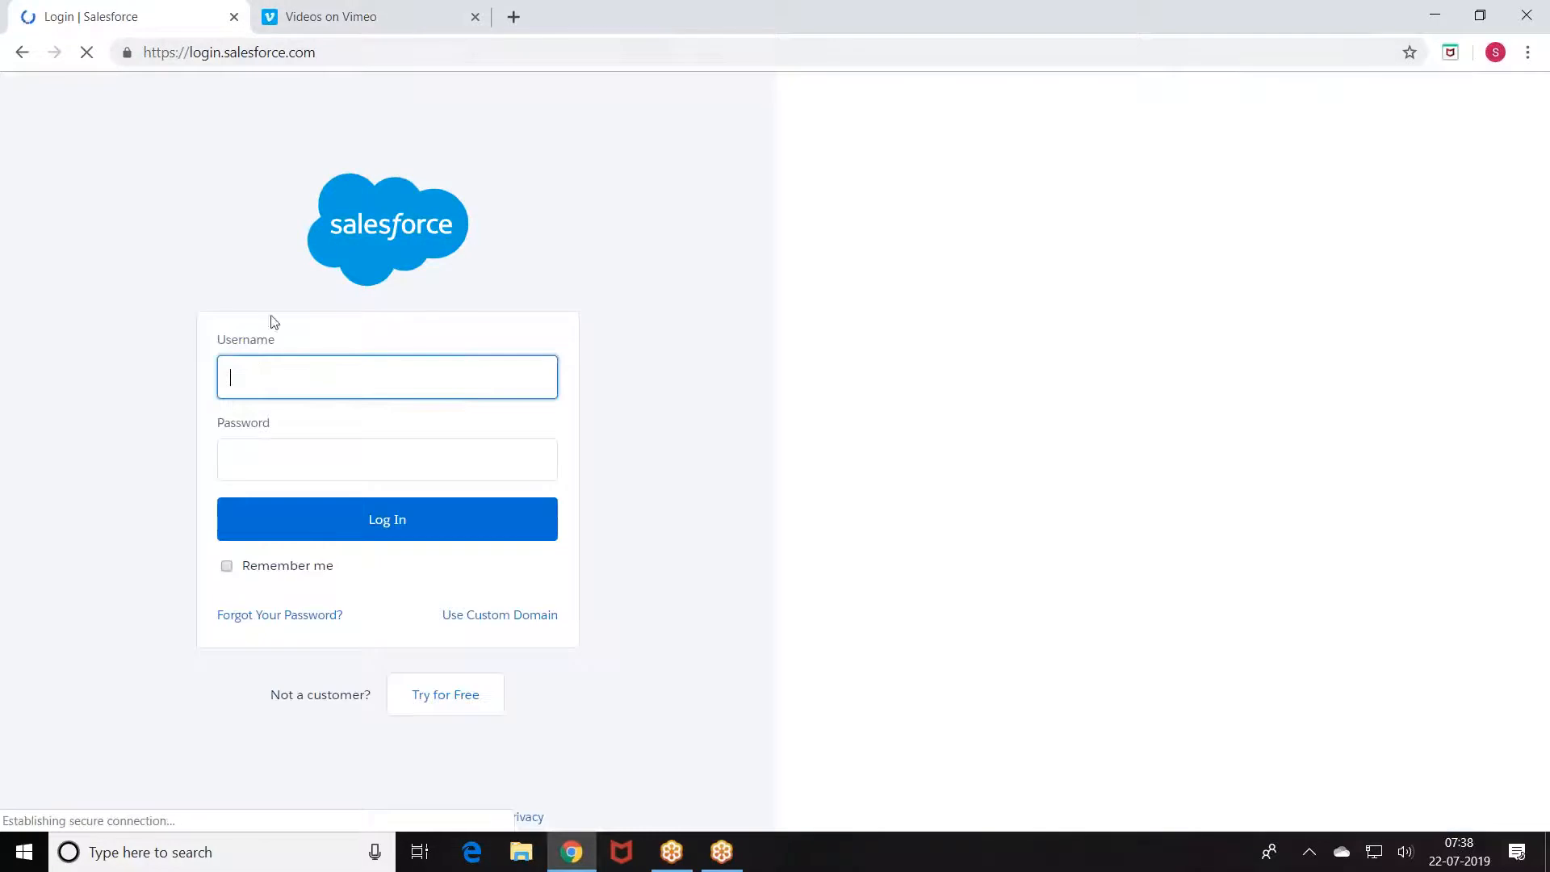
# Step: Sign back in with the saved username and the account password
pyautogui.click(266, 378)
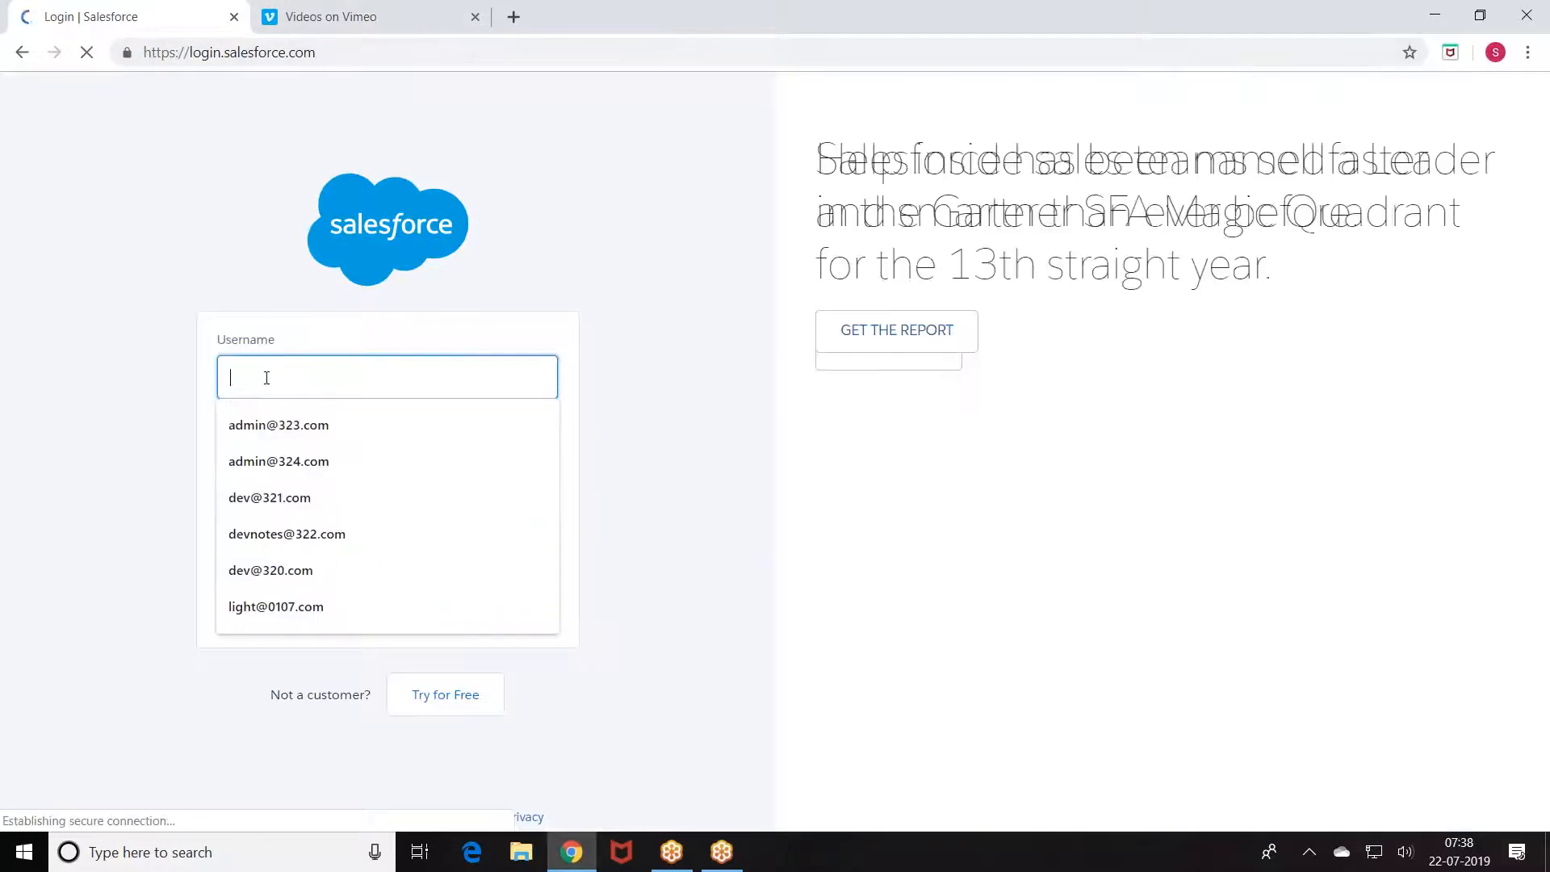
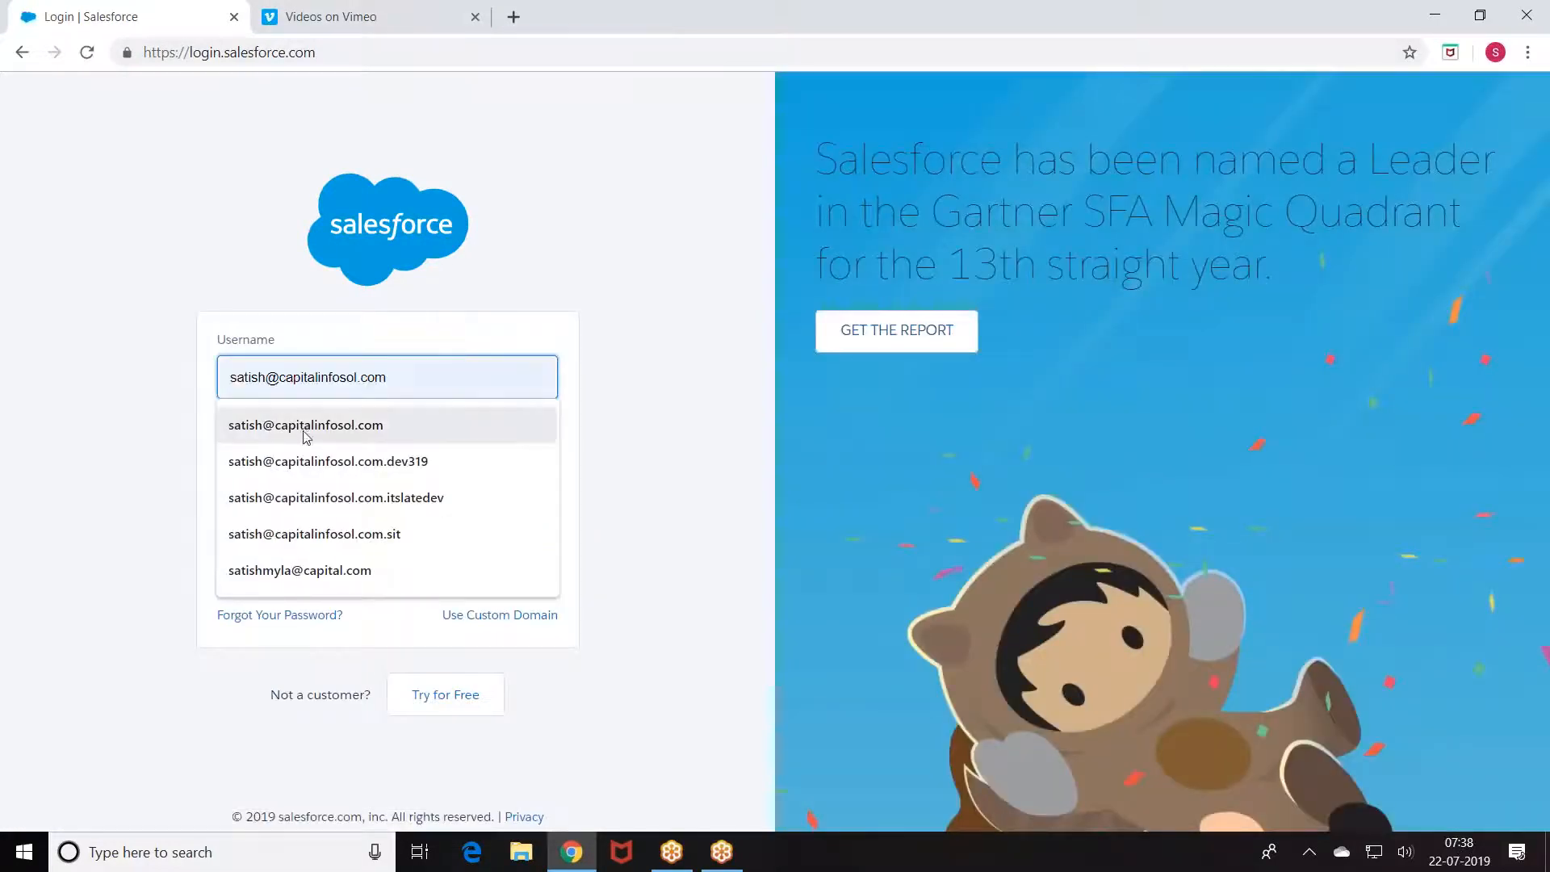
pyautogui.click(302, 426)
pyautogui.click(287, 461)
pyautogui.write('**')
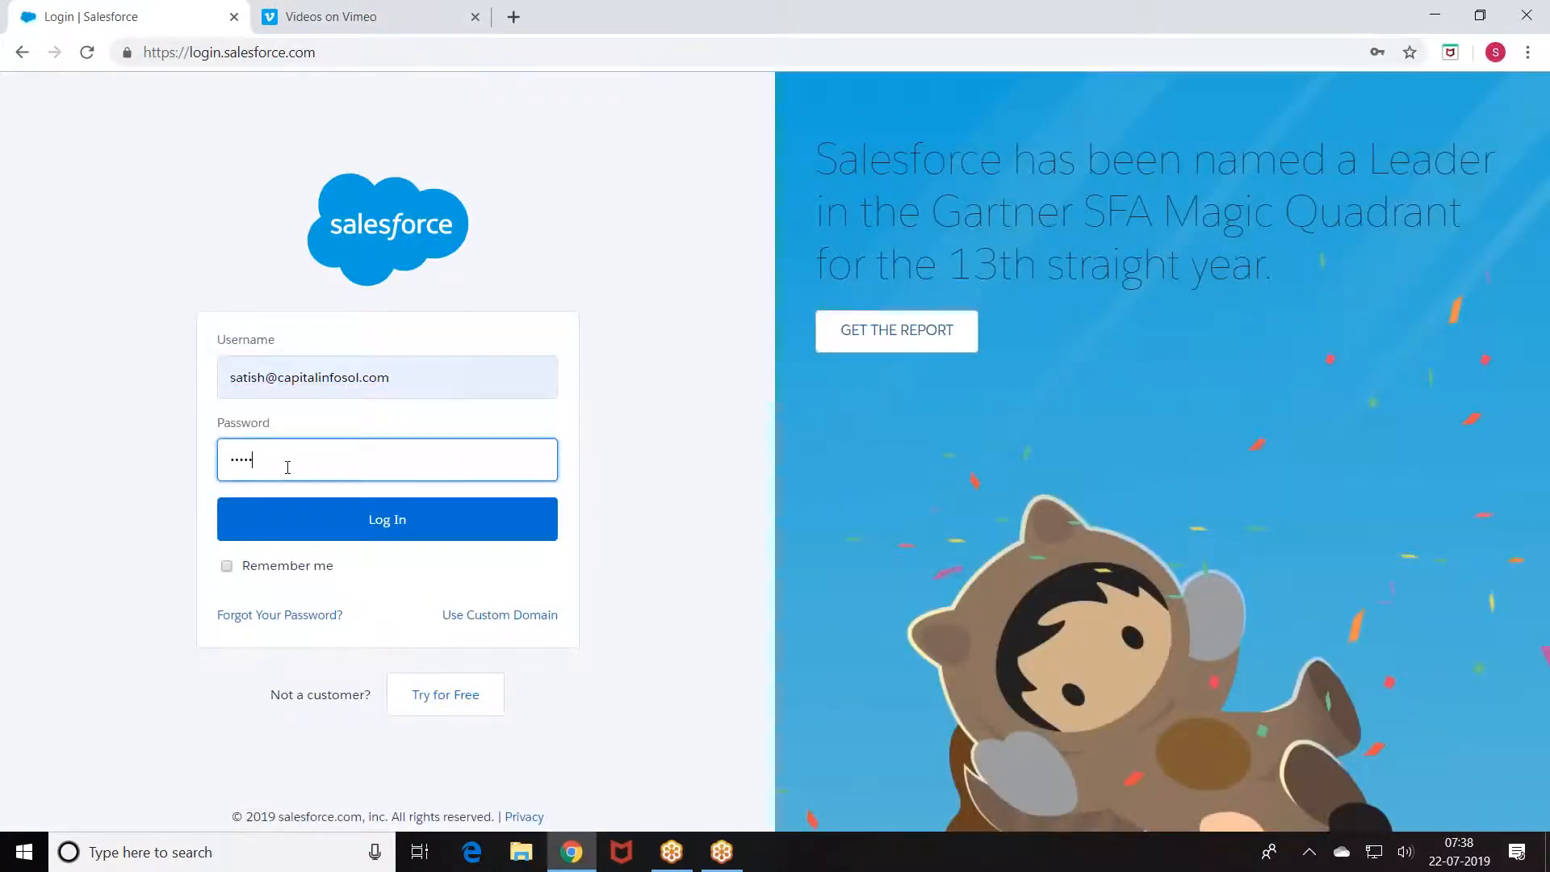
pyautogui.write('****')
pyautogui.click(347, 531)
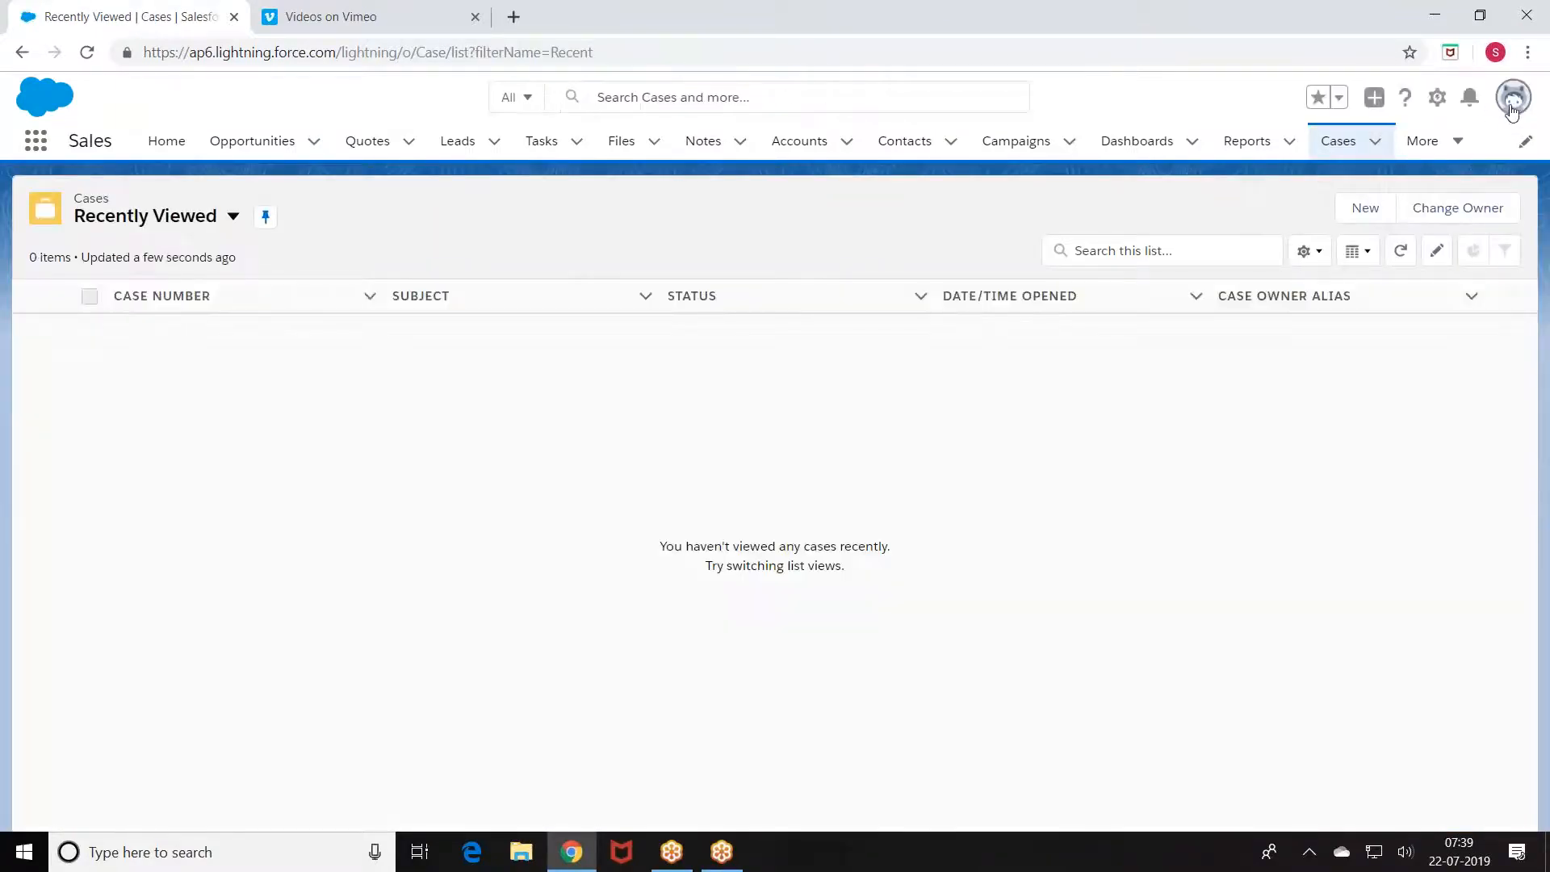
# Step: Dismiss the welcome popup and switch to Salesforce Classic from the profile panel
pyautogui.click(1514, 100)
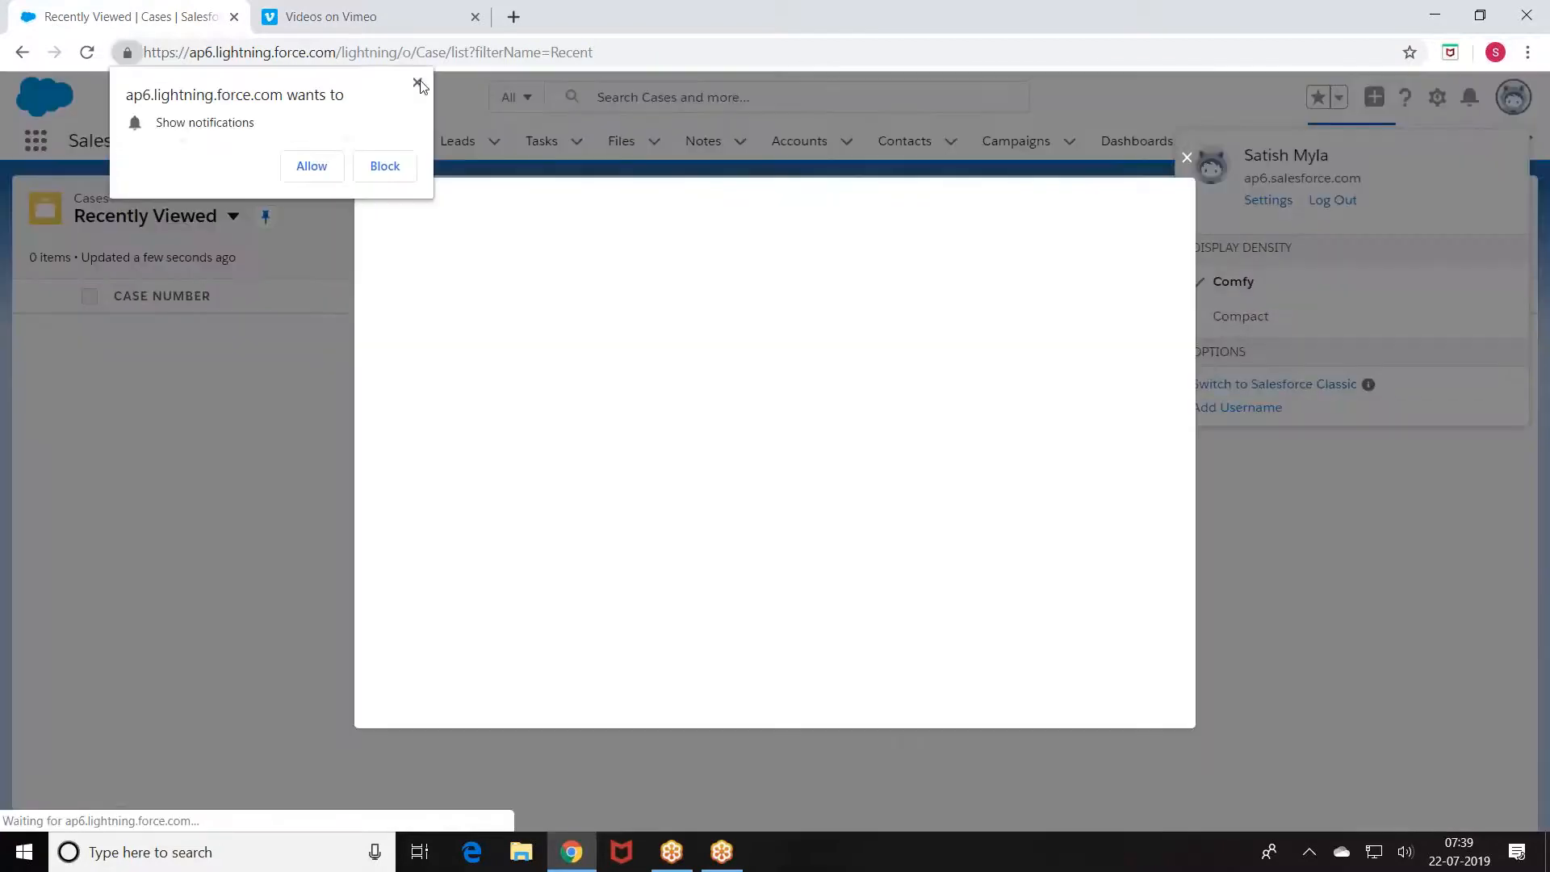
pyautogui.click(1189, 157)
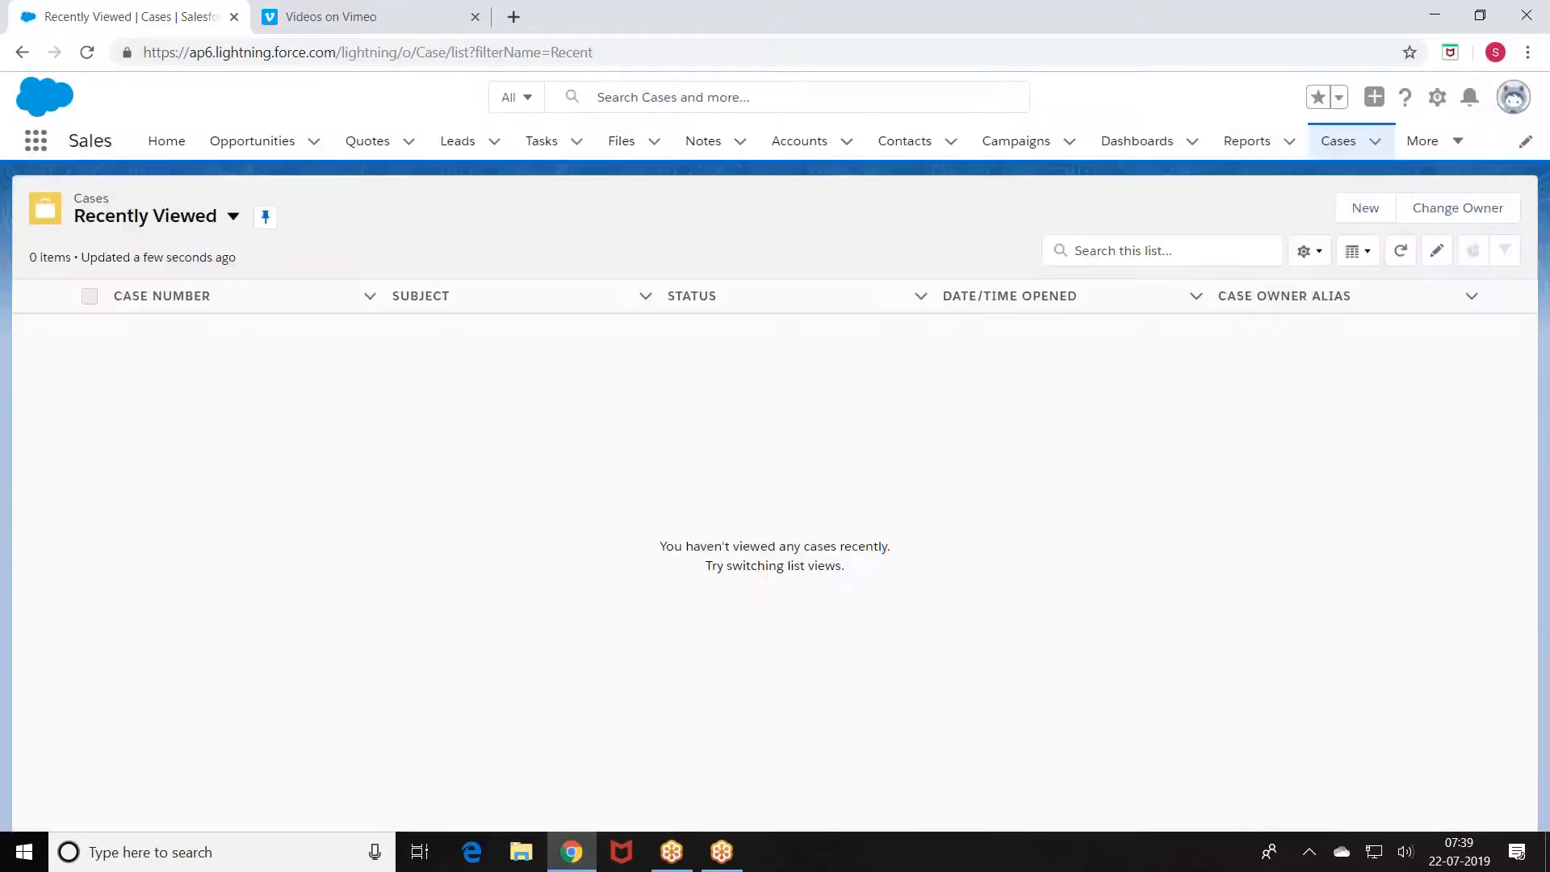
pyautogui.click(1515, 100)
pyautogui.click(1263, 387)
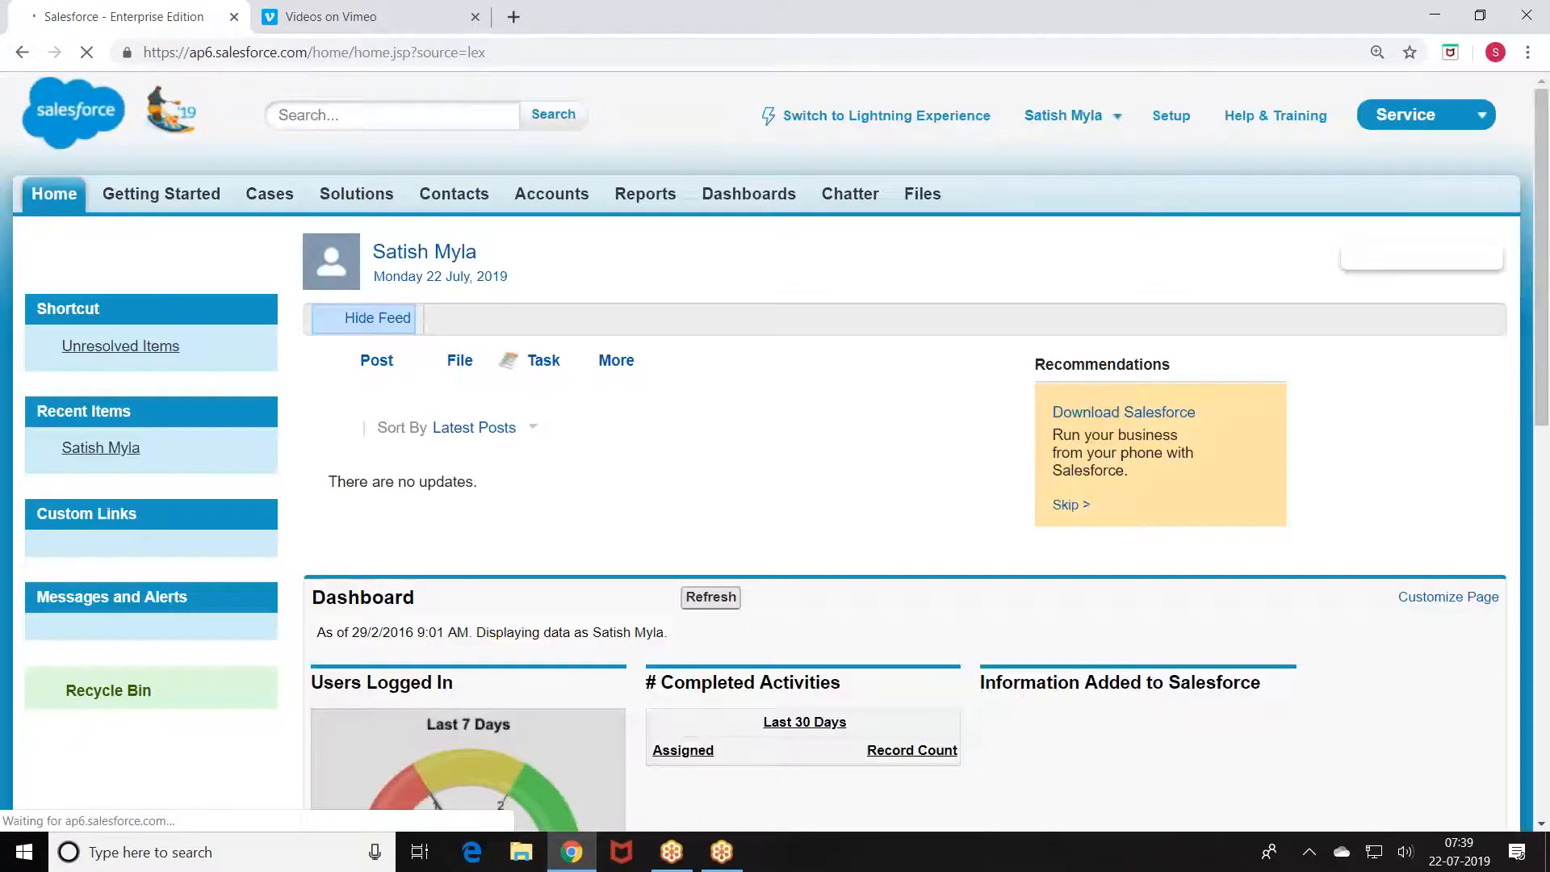
# Step: Open Setup and go to Deploy > Sandboxes
pyautogui.click(1159, 119)
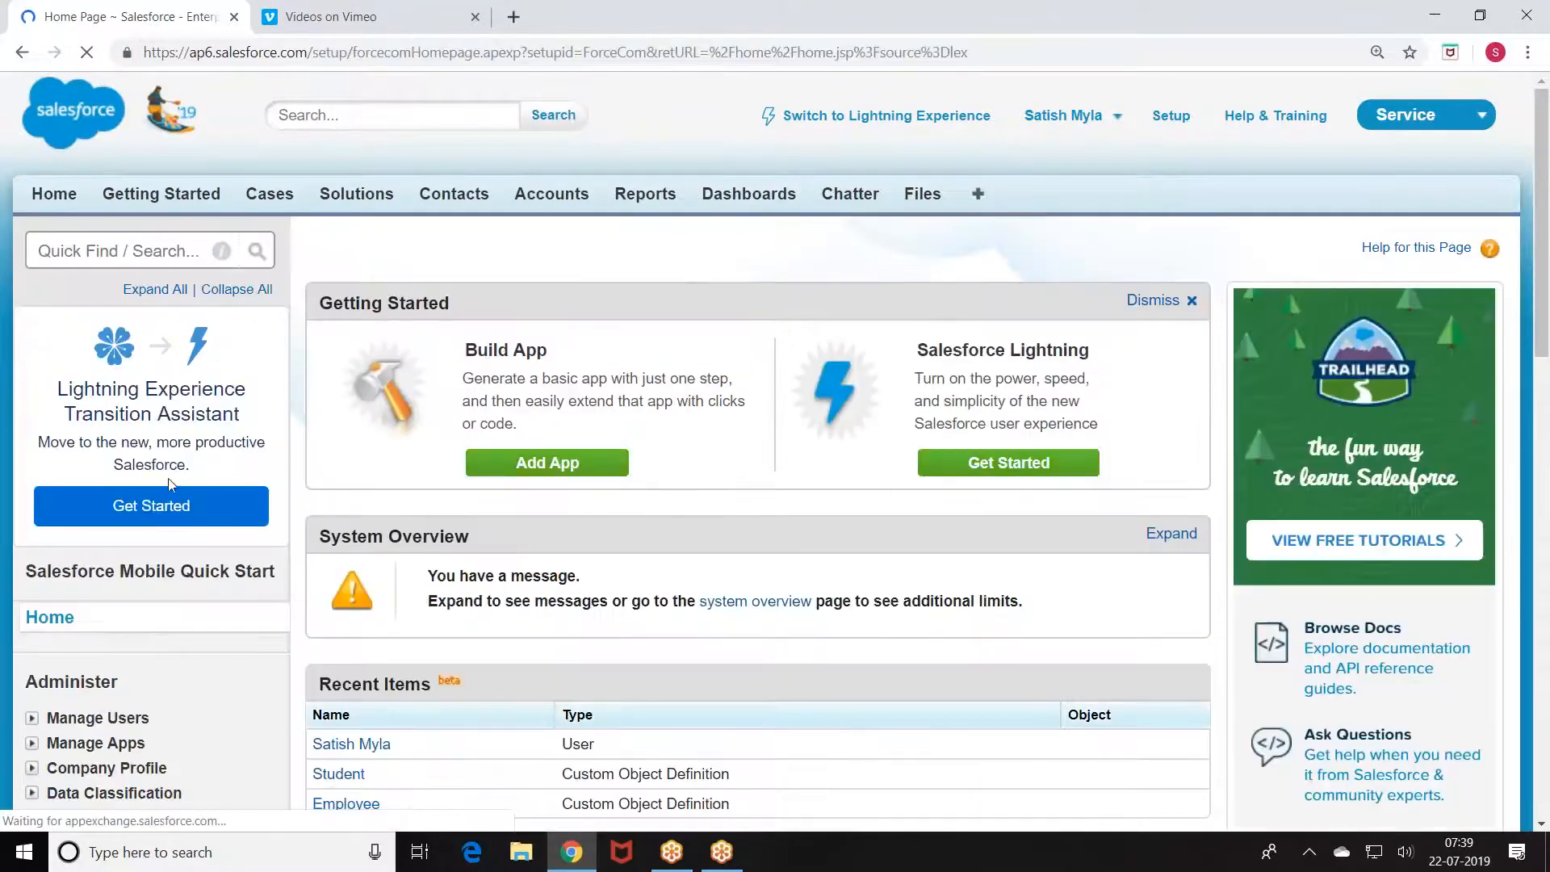
pyautogui.scroll(-1, 168, 478)
pyautogui.scroll(-5, 167, 483)
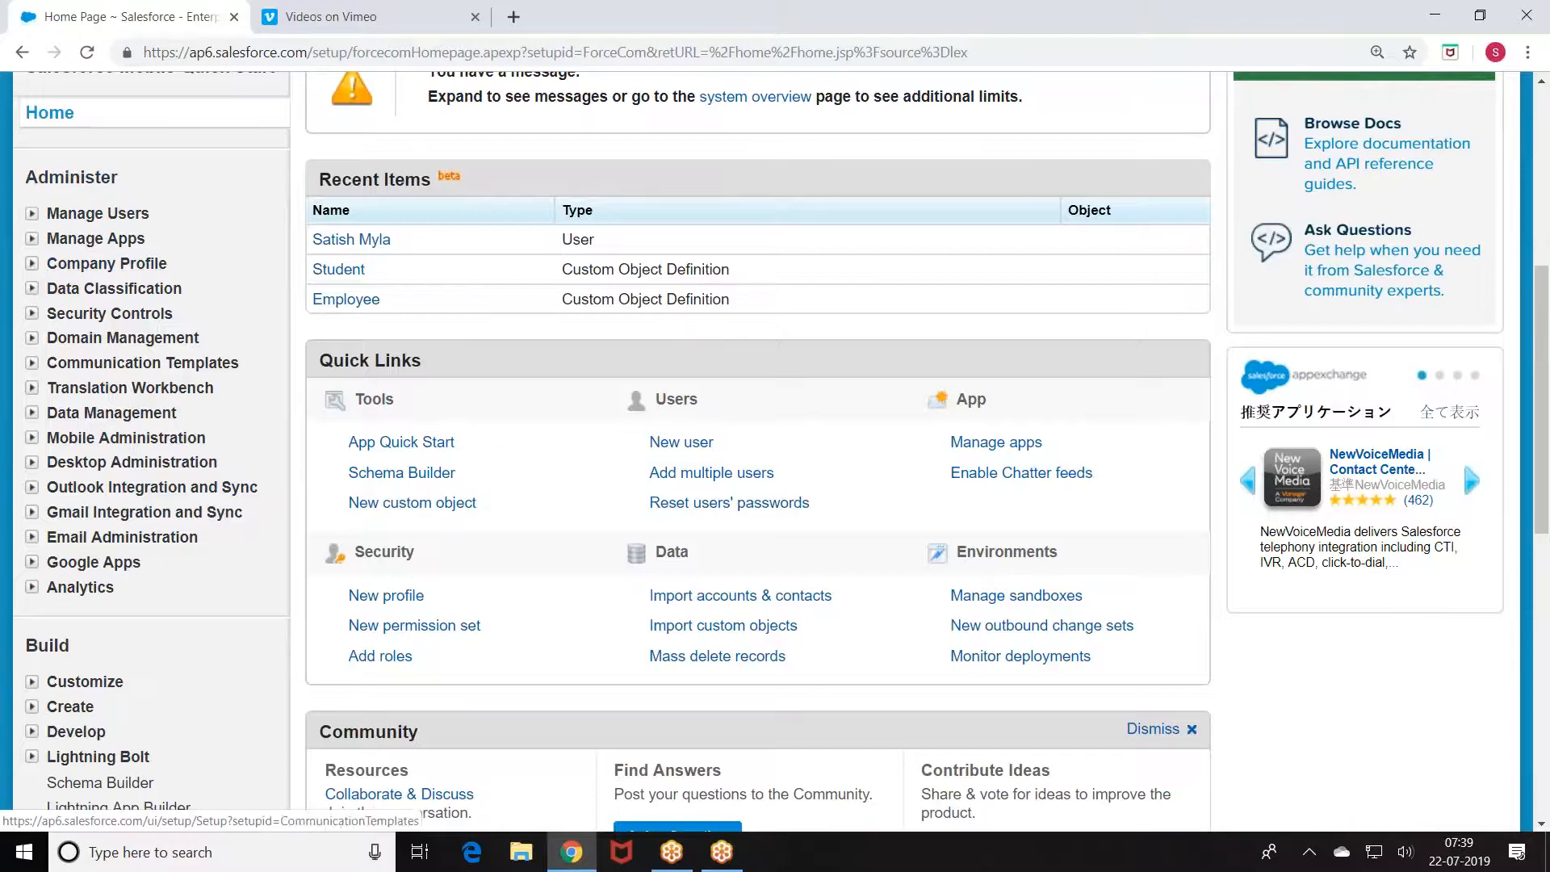
pyautogui.scroll(-1, 89, 548)
pyautogui.scroll(-7, 89, 534)
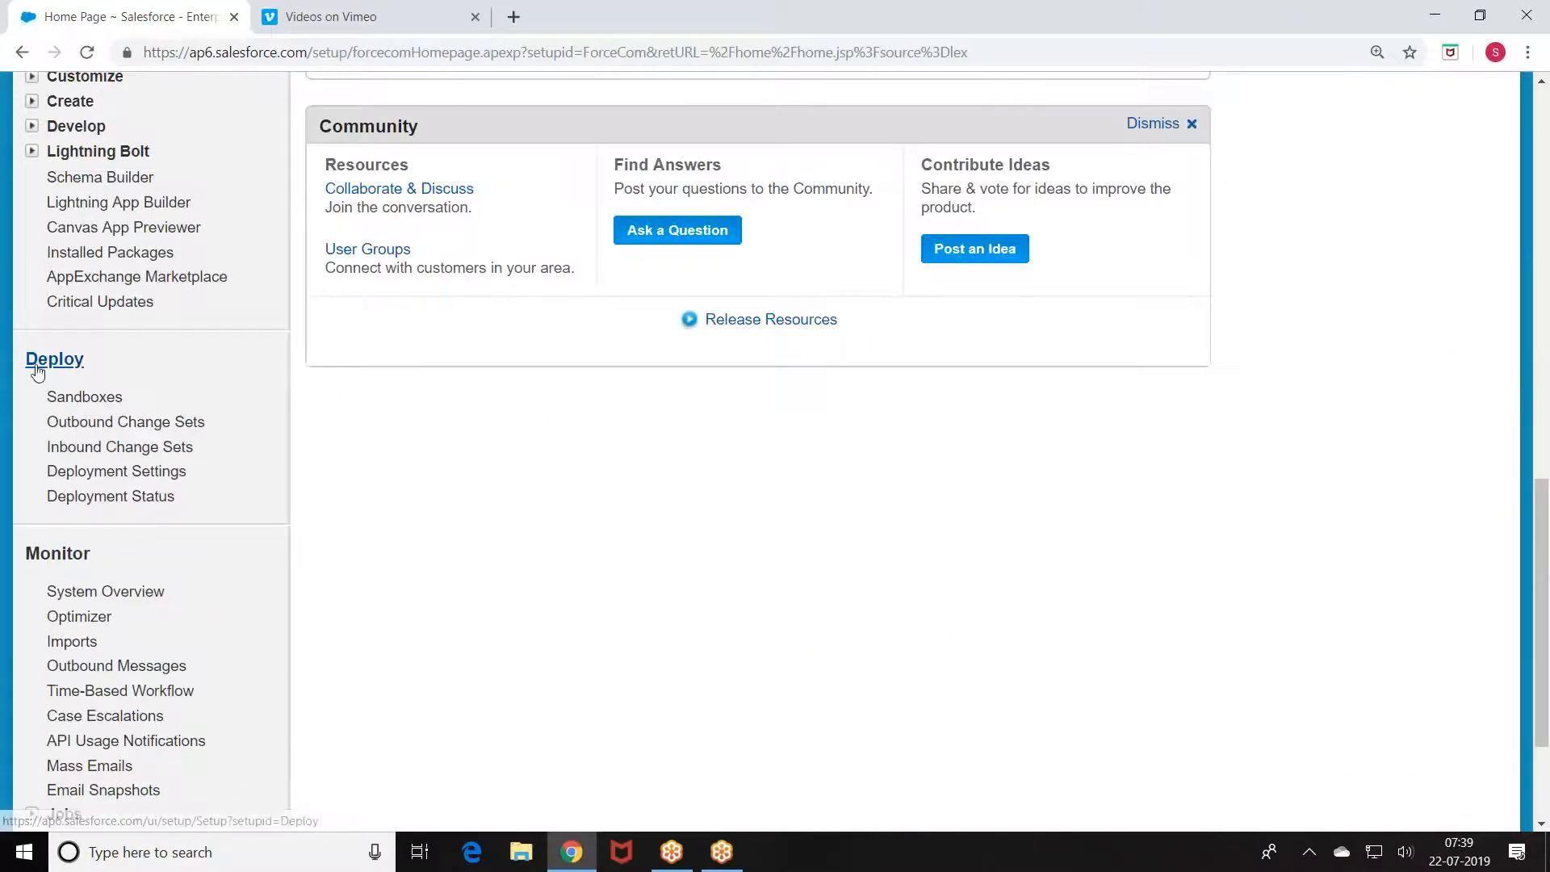
pyautogui.click(83, 397)
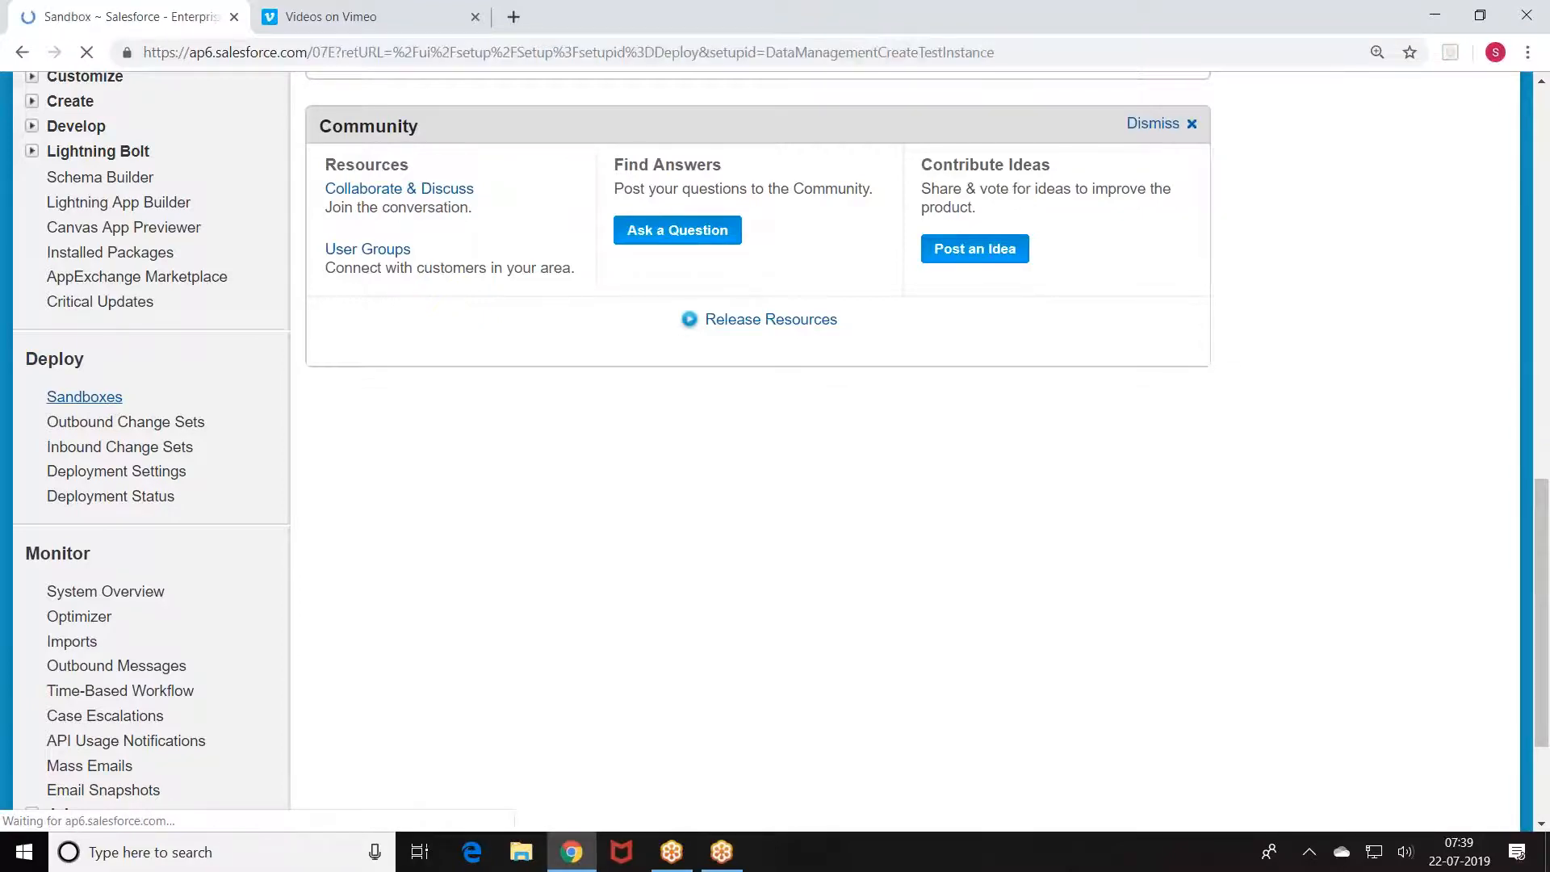
# Step: Delete the dev319 sandbox, acknowledging the deletion warning
pyautogui.scroll(-2, 775, 452)
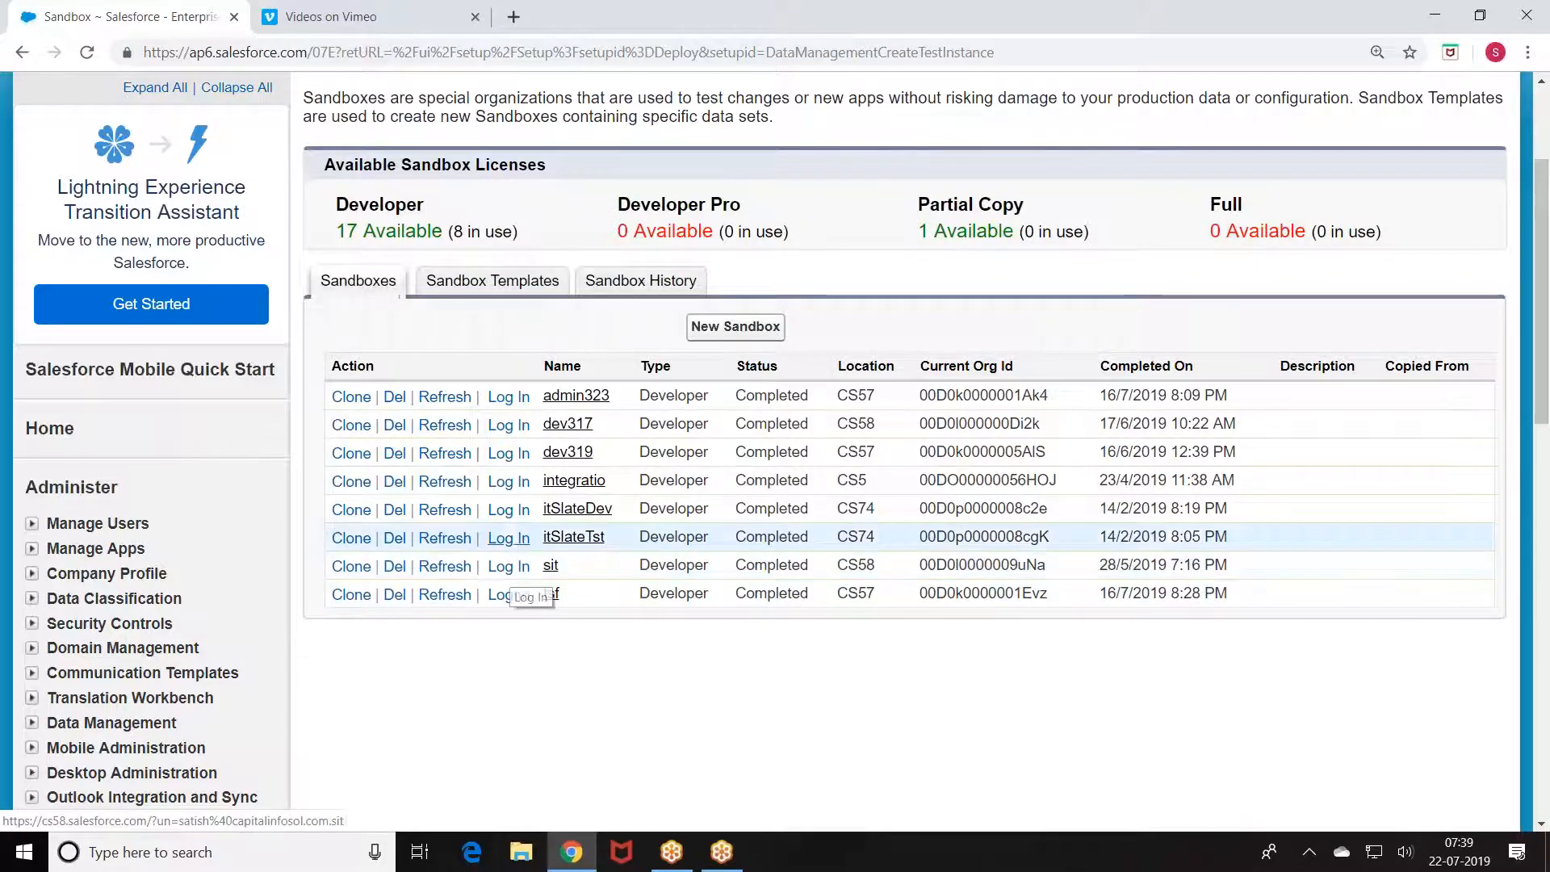
pyautogui.click(394, 452)
pyautogui.click(614, 353)
pyautogui.click(730, 397)
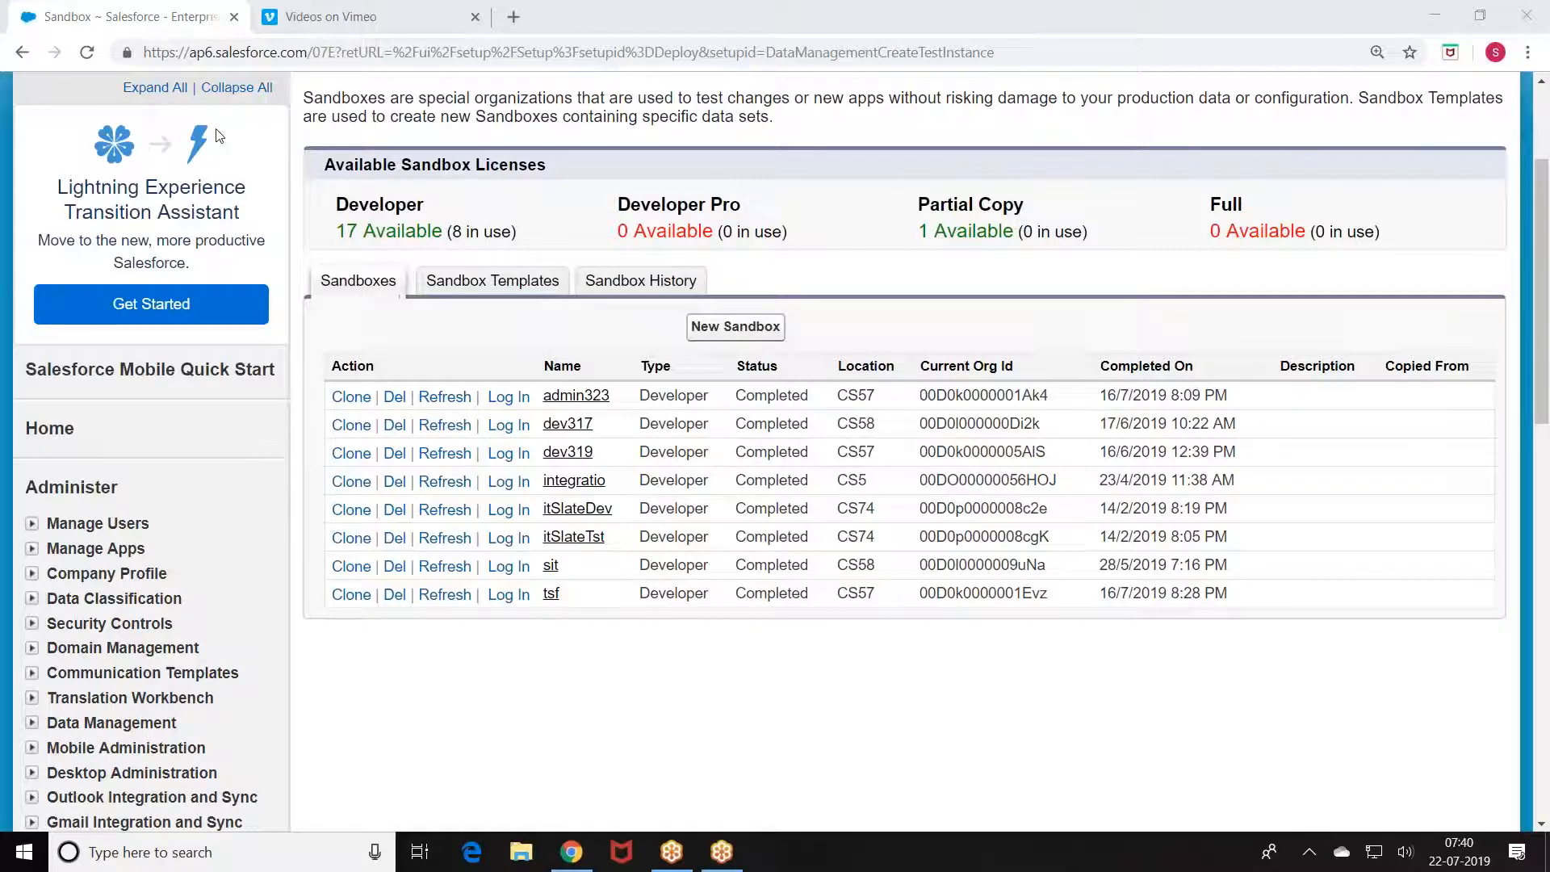
# Step: Reload the list and delete the dev317 sandbox the same way
pyautogui.click(87, 54)
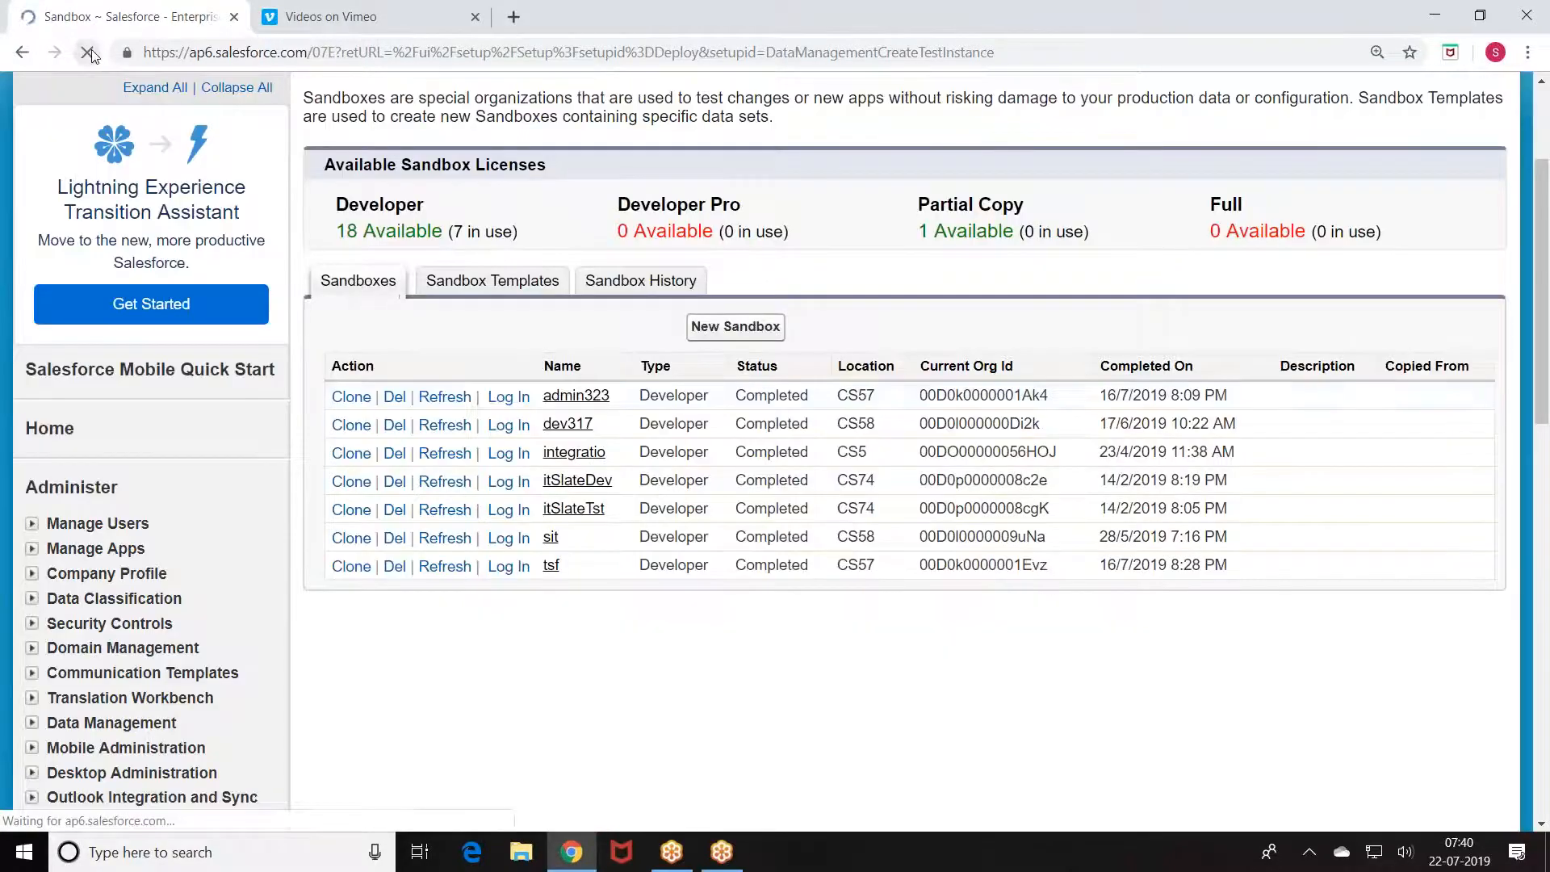
pyautogui.click(394, 426)
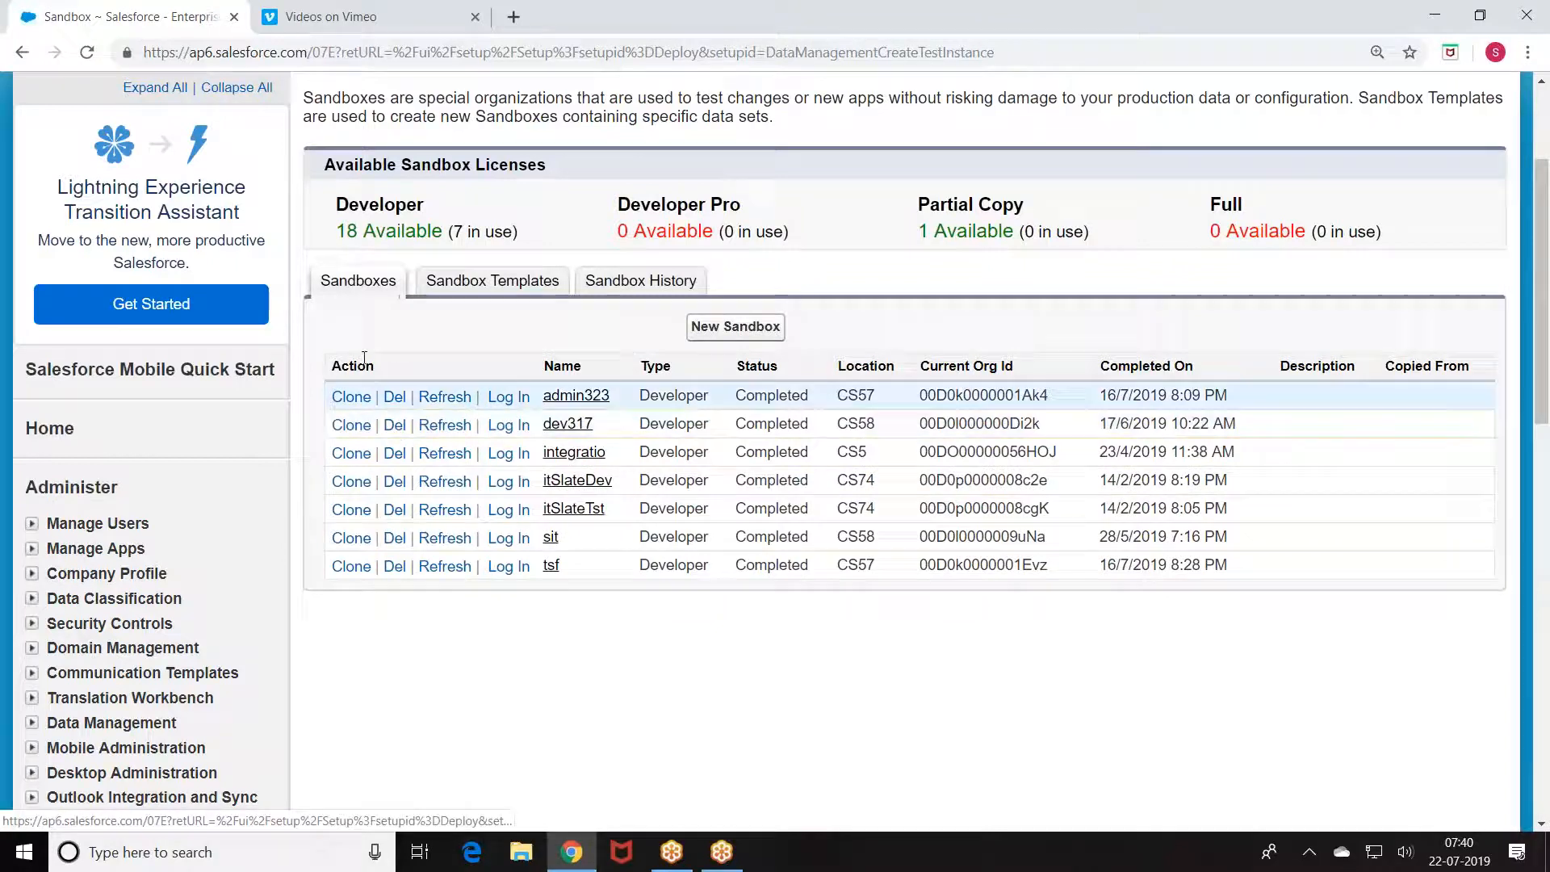
pyautogui.click(610, 354)
pyautogui.click(726, 397)
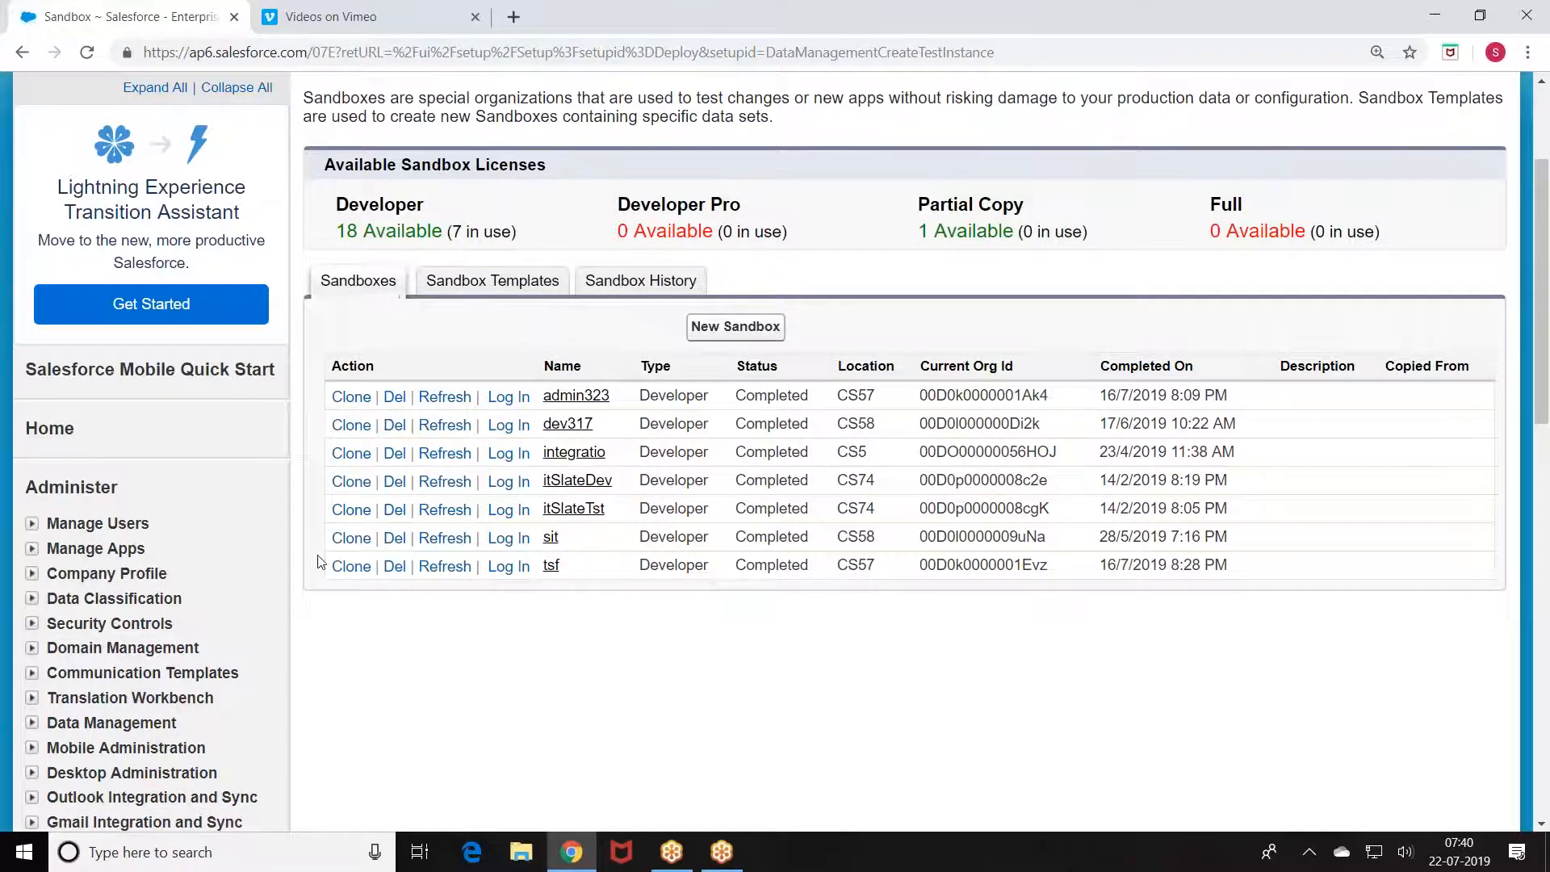
pyautogui.scroll(-5, 320, 562)
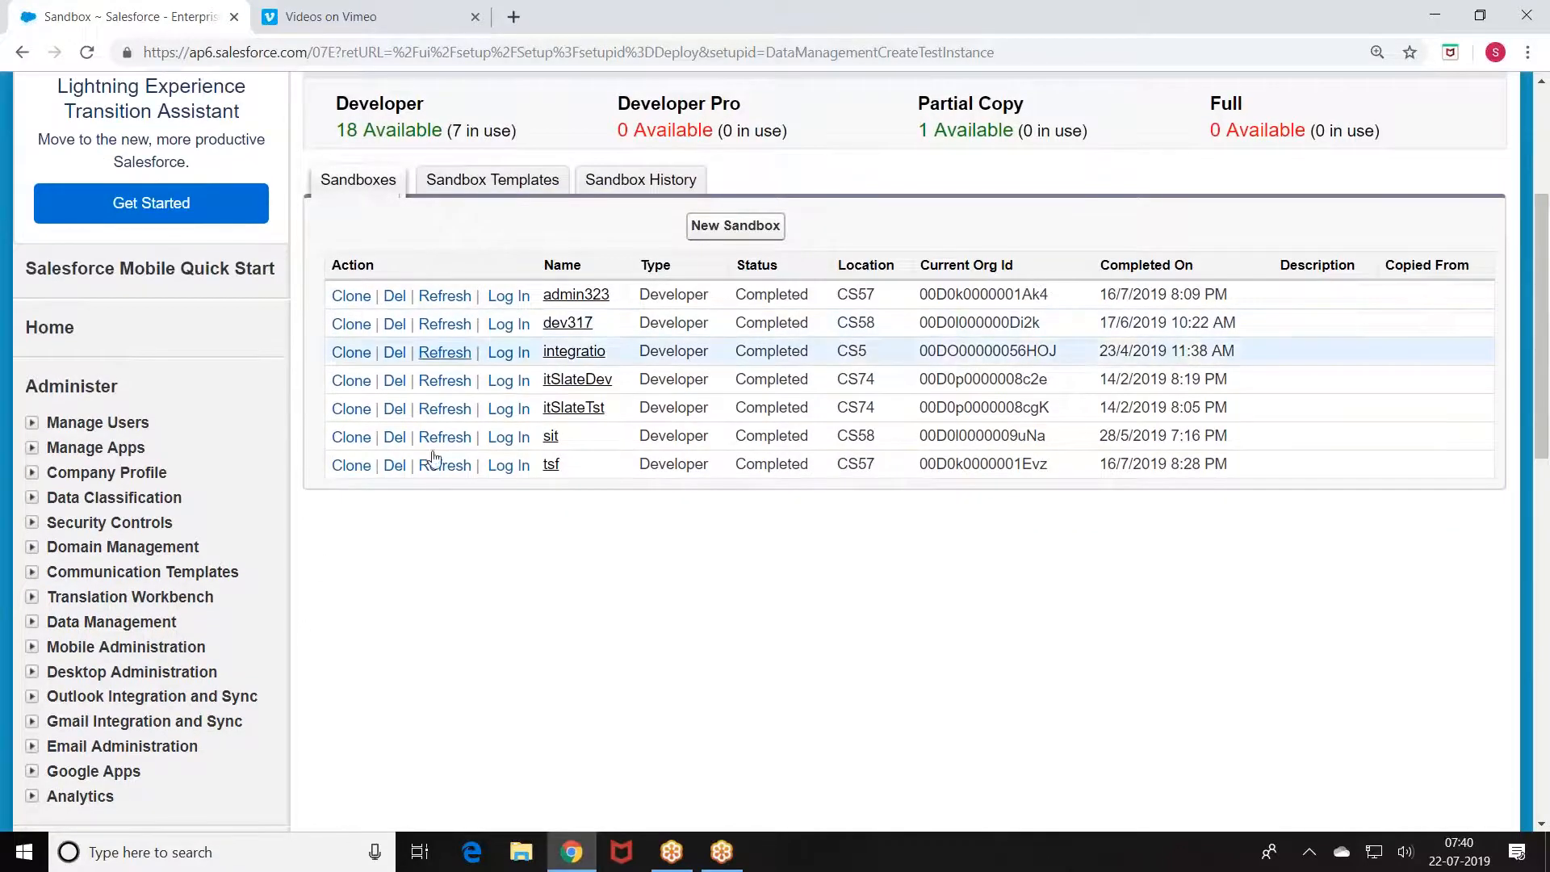
pyautogui.scroll(-1, 167, 562)
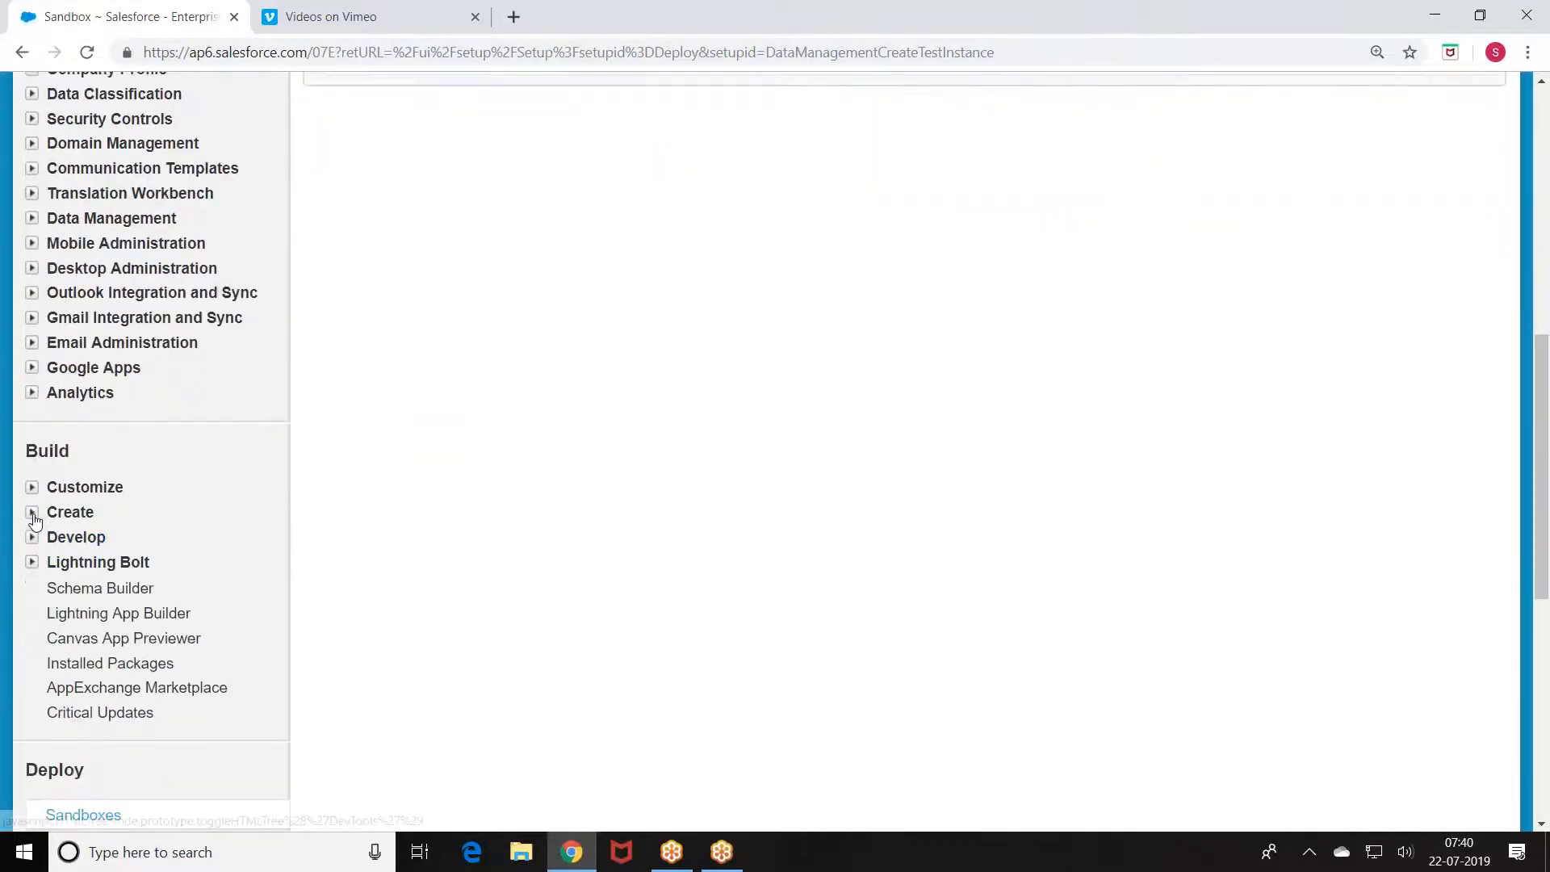
# Step: Open Create > Objects and start deleting Student, then cancel the confirmation
pyautogui.click(31, 513)
pyautogui.scroll(-1, 129, 422)
pyautogui.click(94, 487)
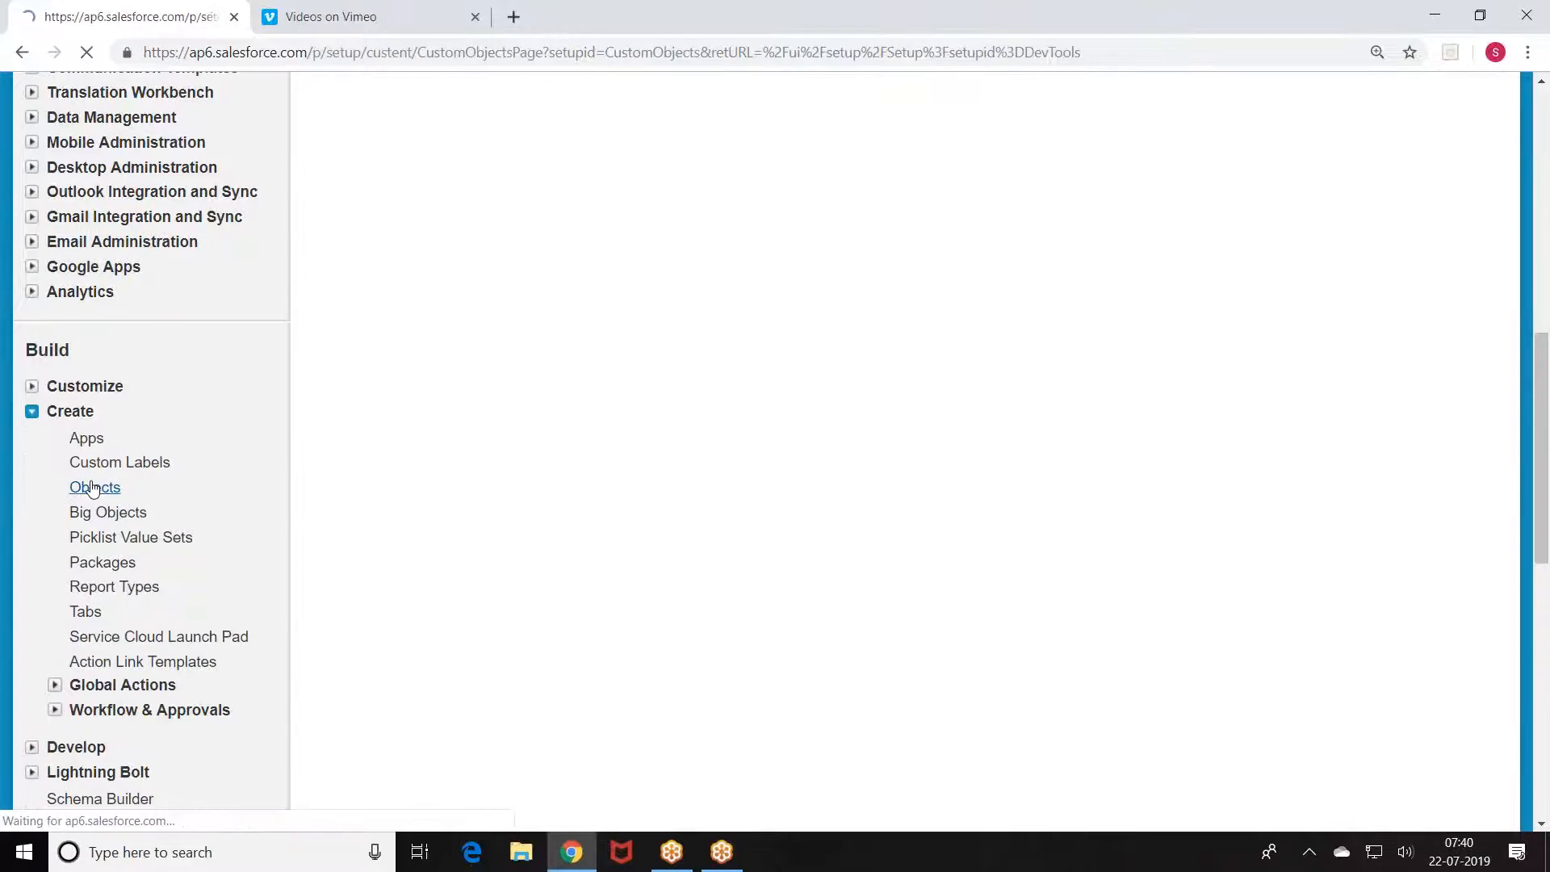
pyautogui.scroll(-4, 355, 646)
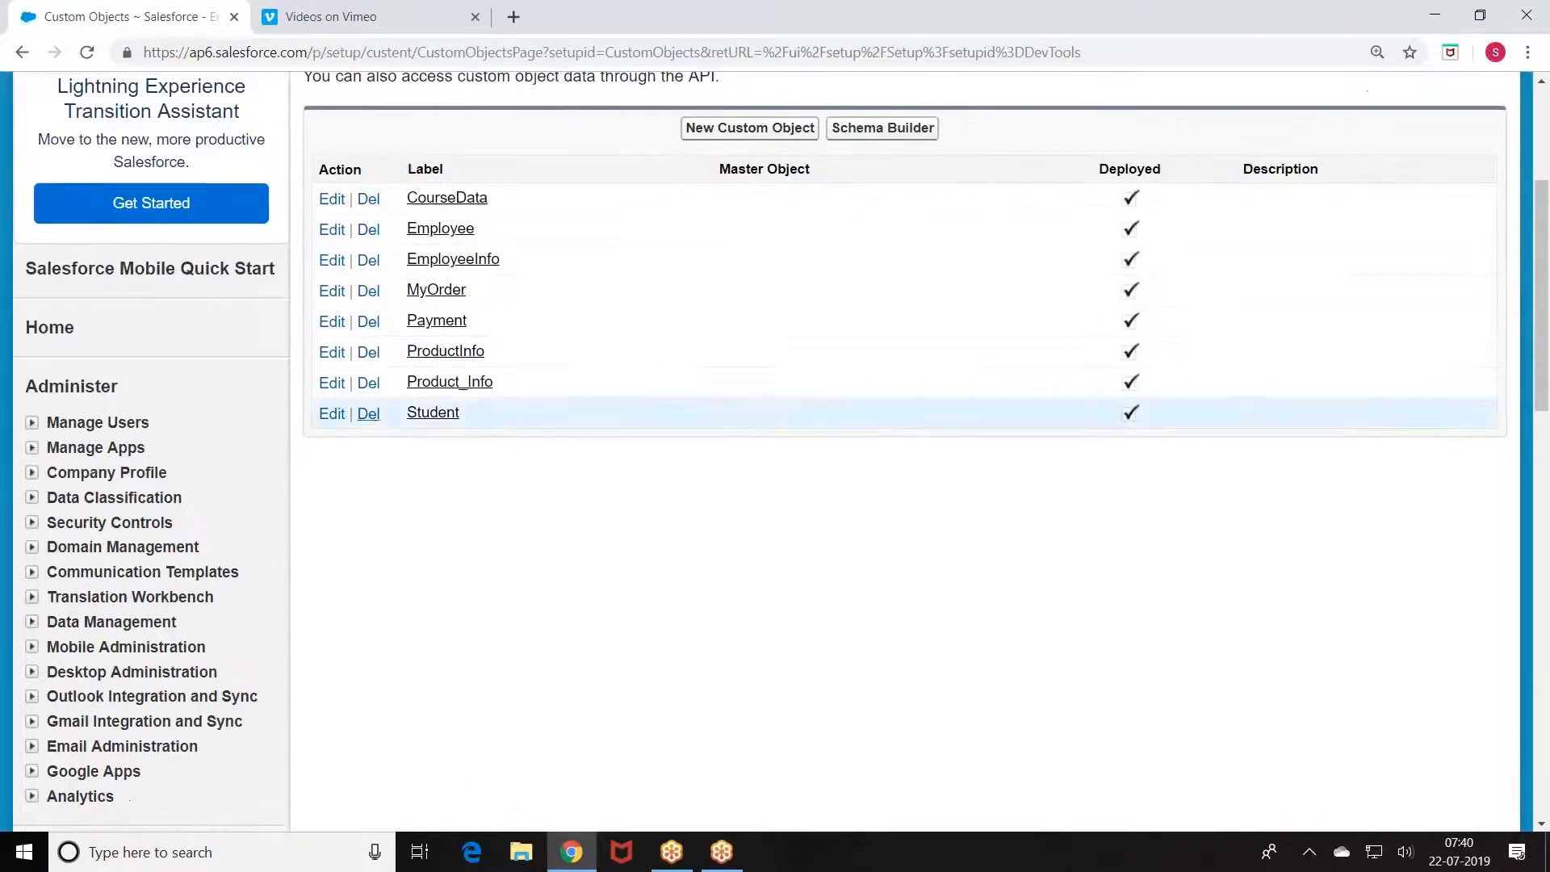
pyautogui.click(364, 414)
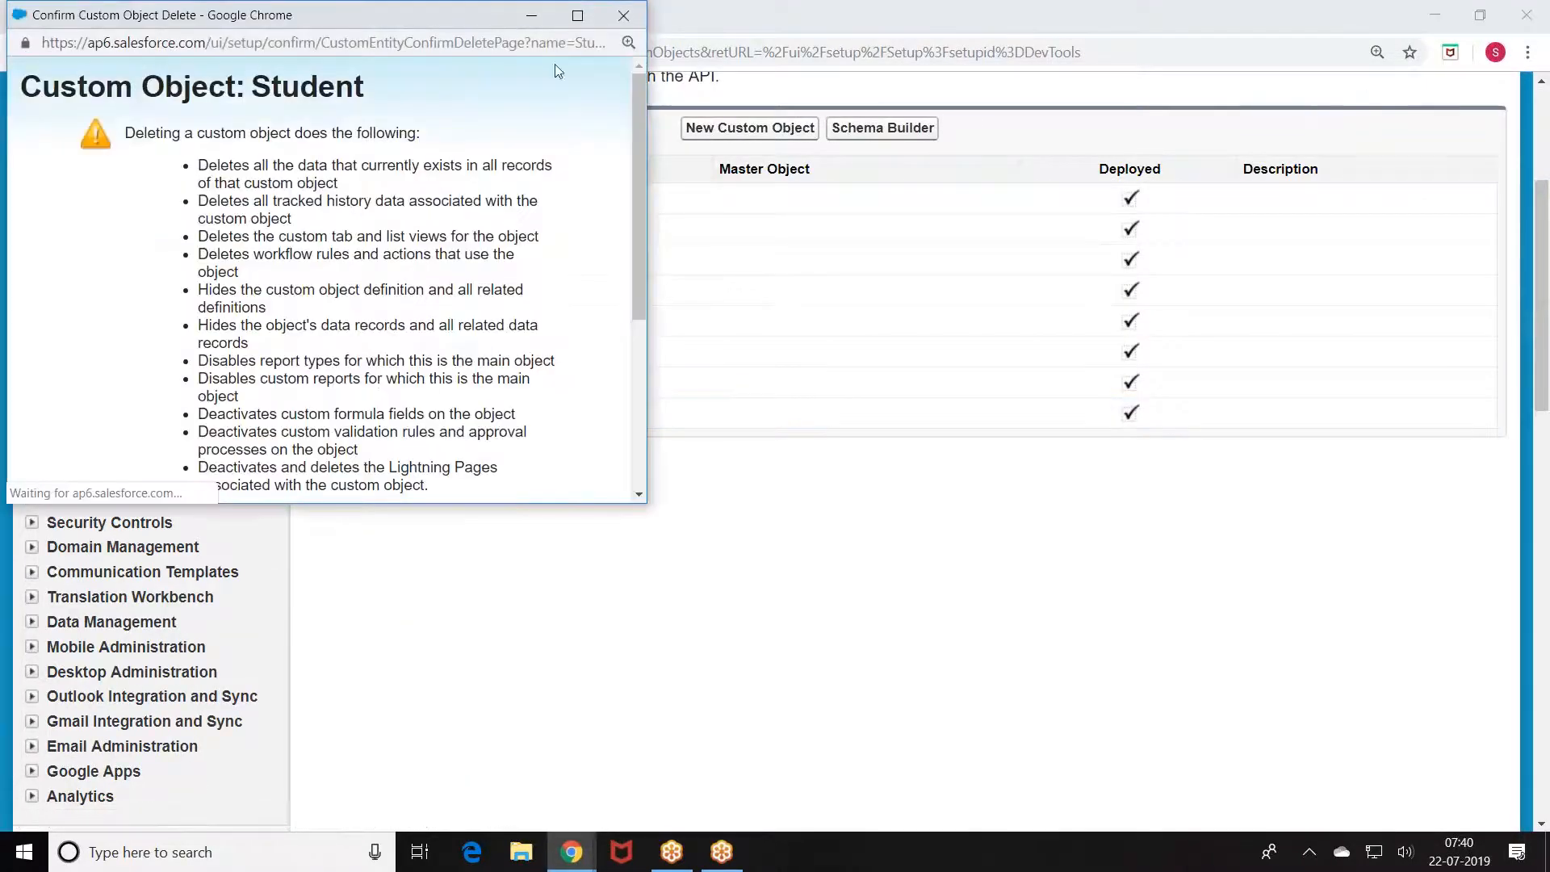
pyautogui.click(623, 15)
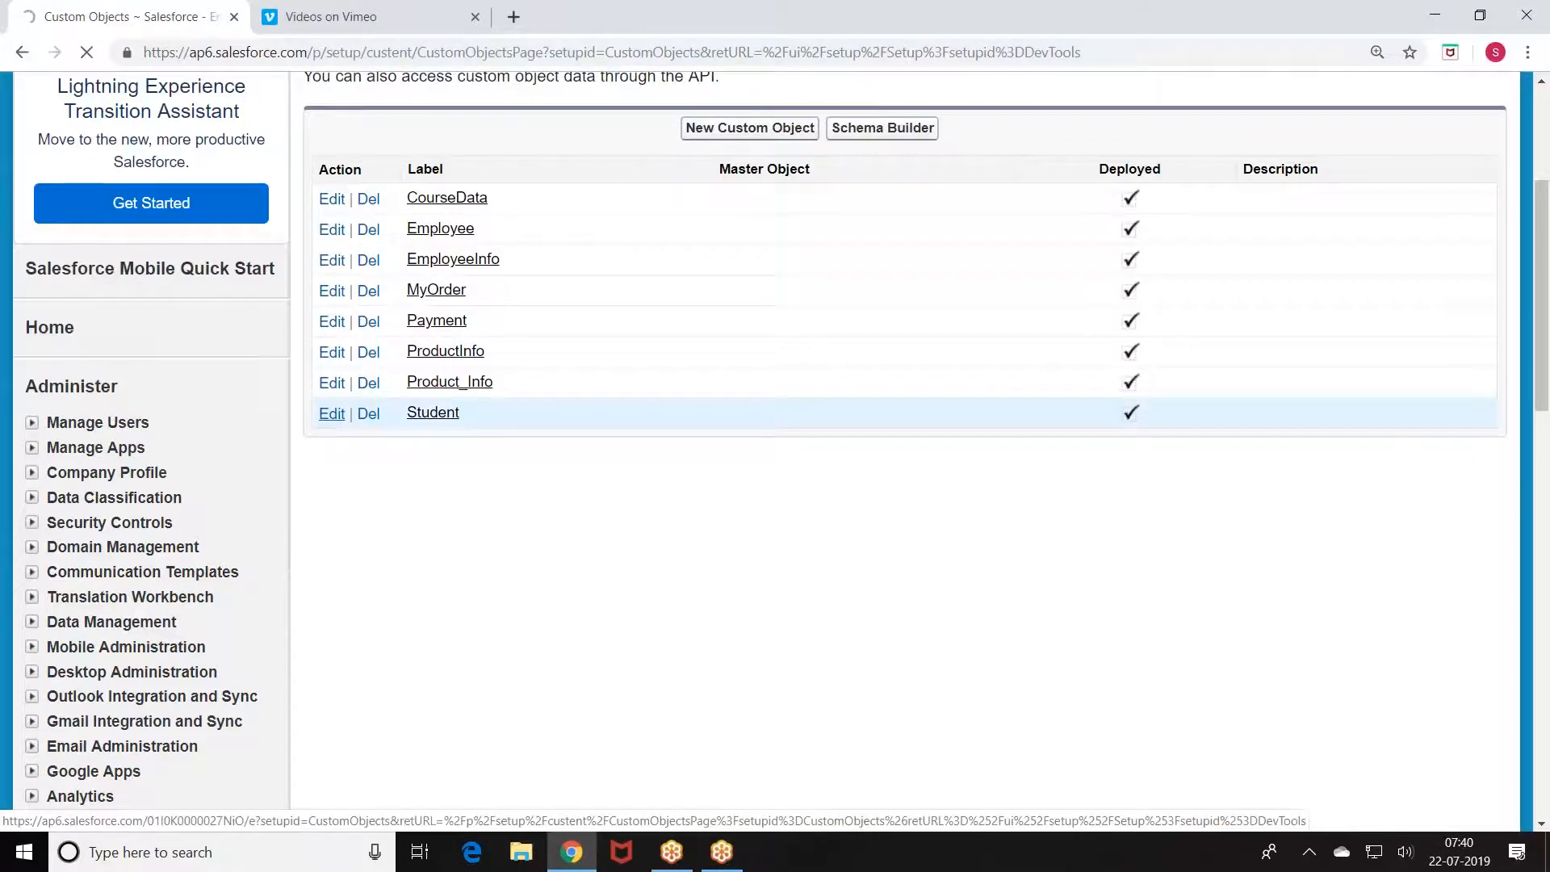
# Step: Save the Student object's settings
pyautogui.scroll(-5, 482, 492)
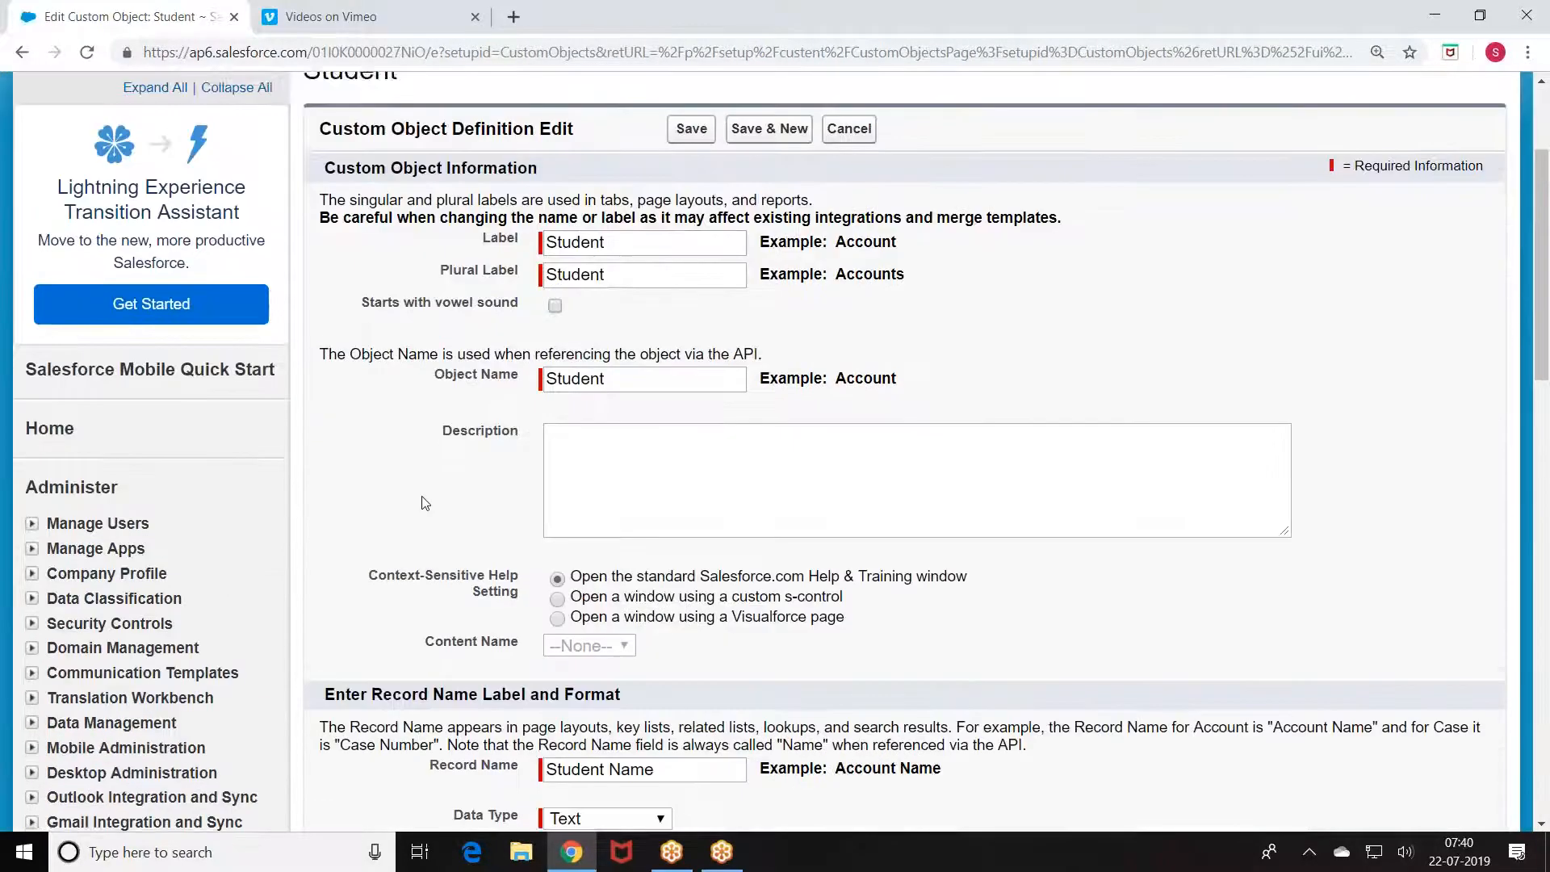
pyautogui.scroll(-8, 563, 452)
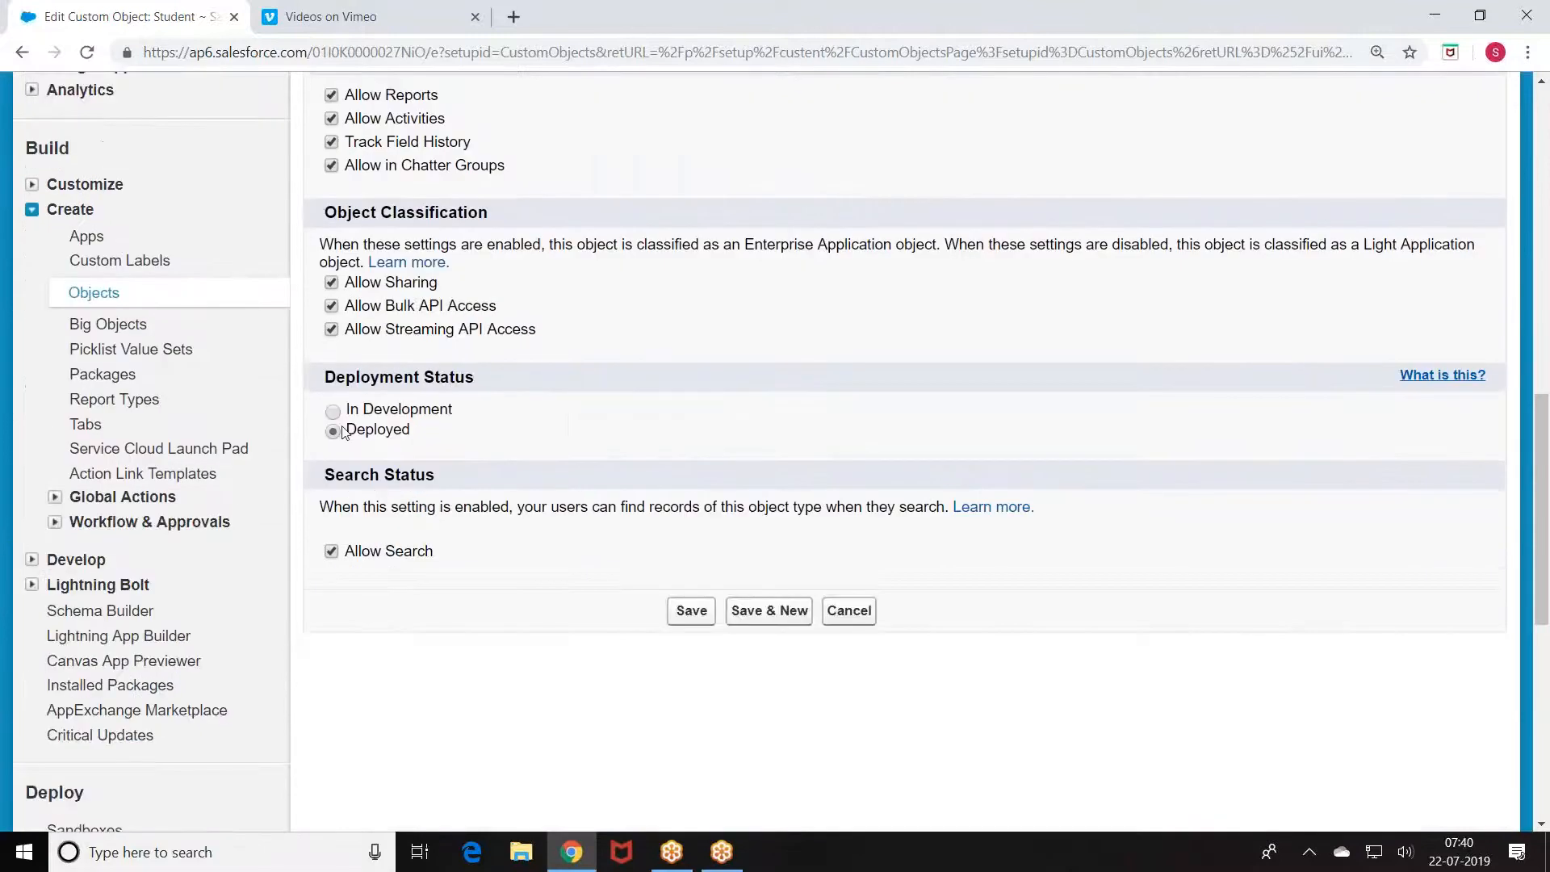
pyautogui.click(685, 609)
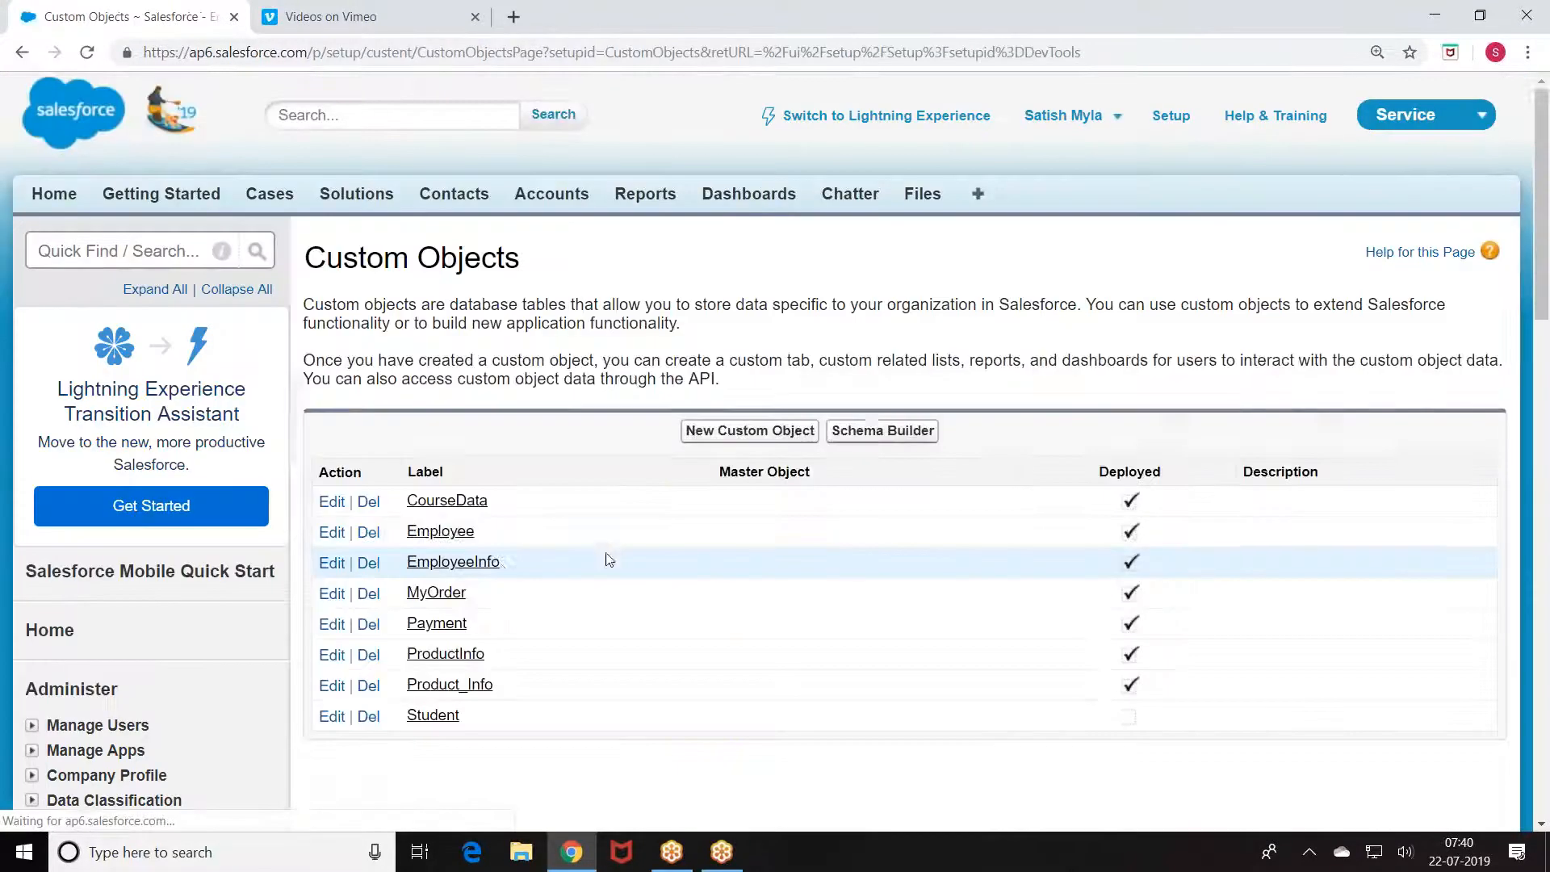
# Step: Try deleting Student again; it is blocked by an Apex class and trigger
pyautogui.scroll(-3, 609, 559)
pyautogui.click(368, 514)
pyautogui.scroll(-4, 183, 296)
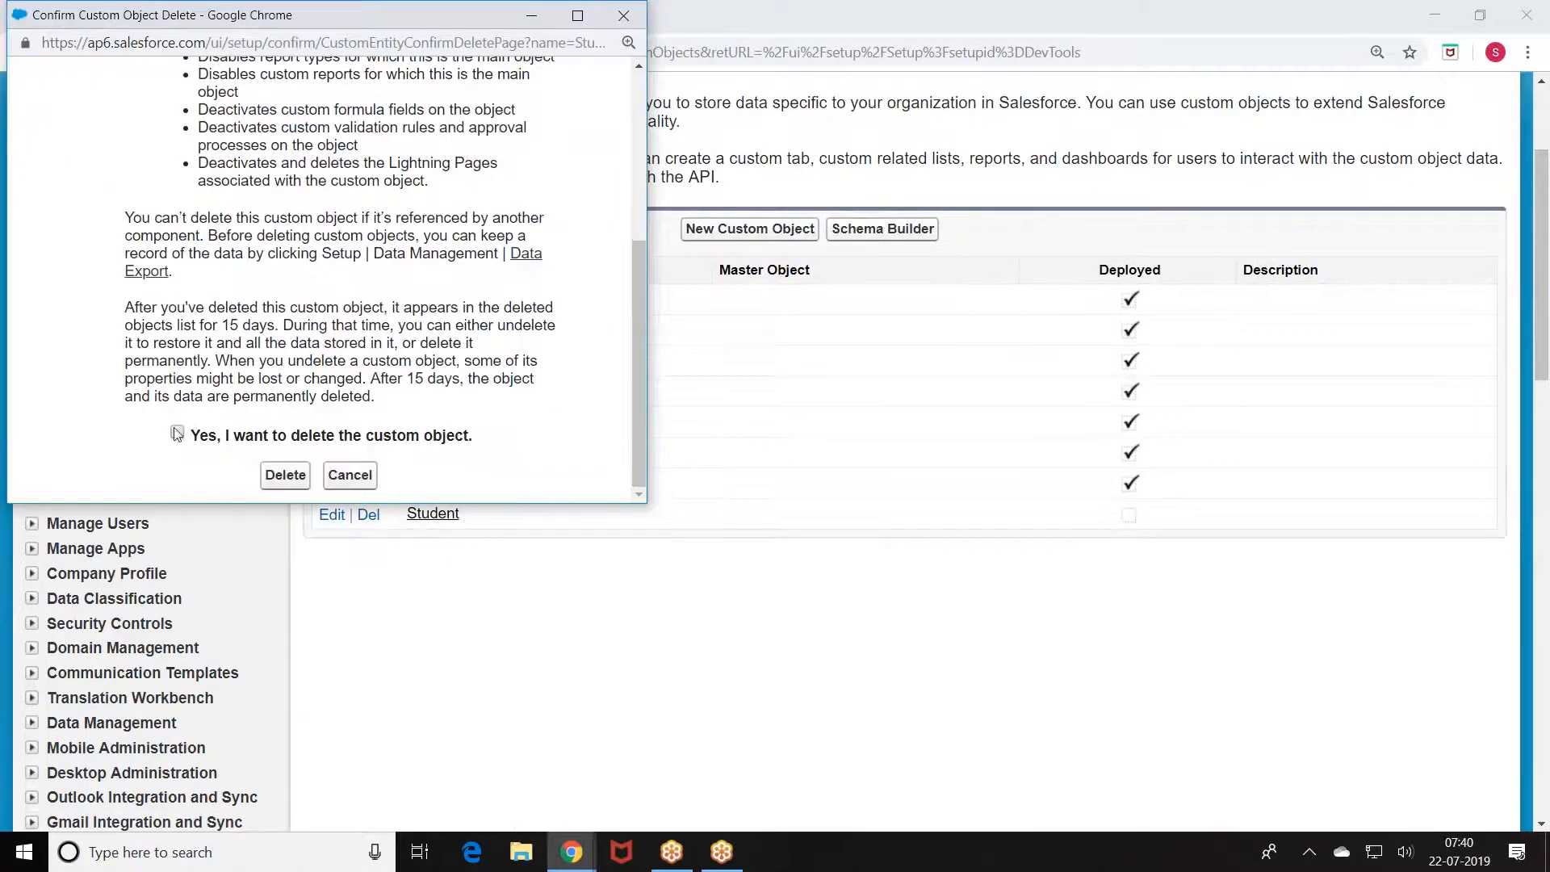
pyautogui.click(284, 475)
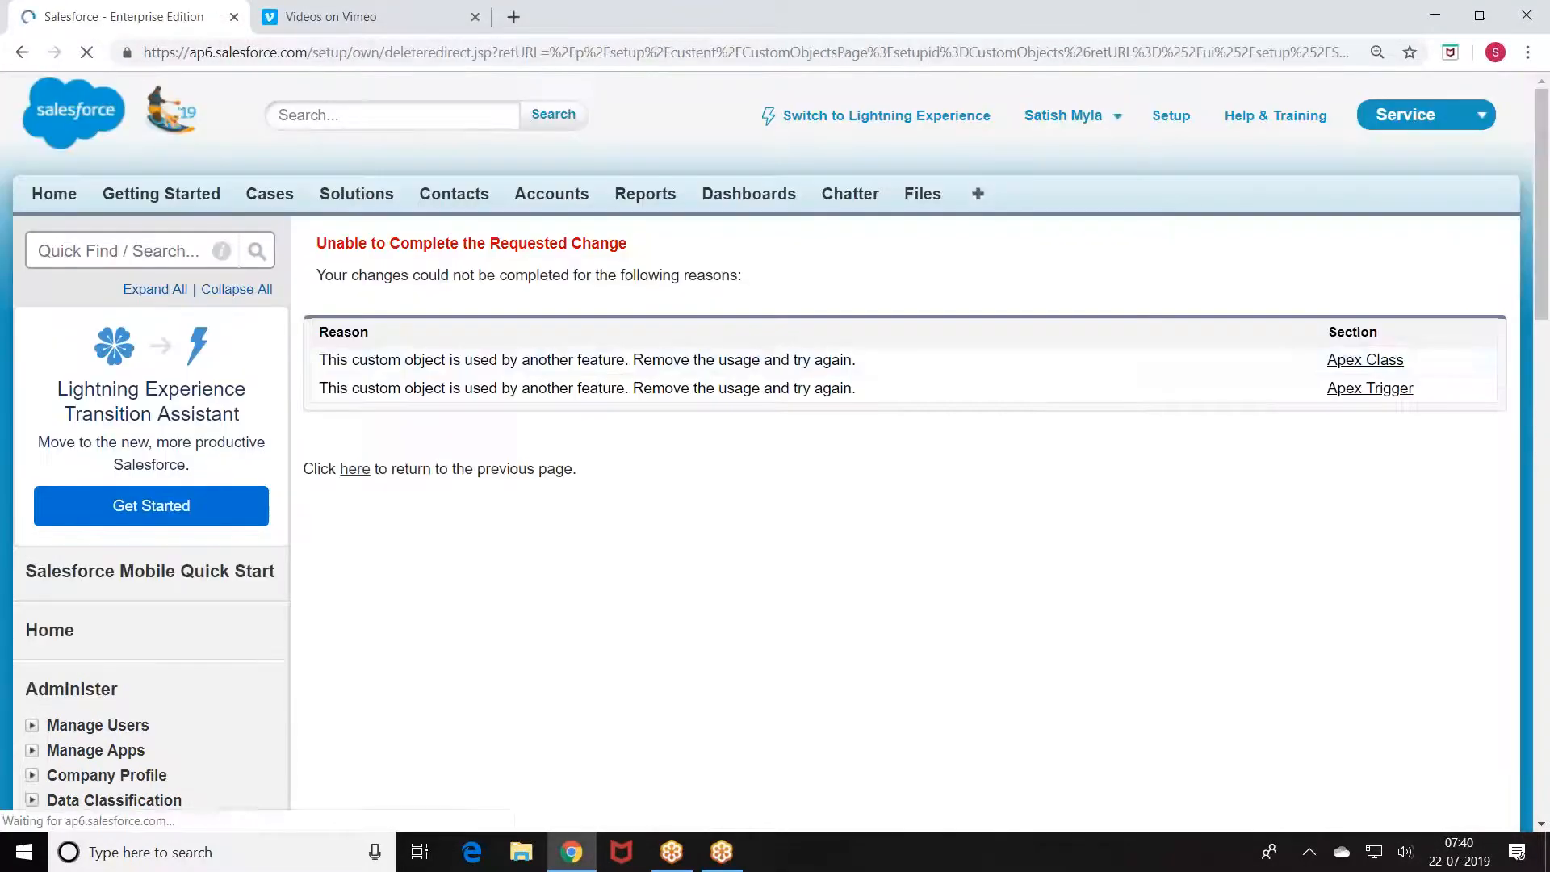
# Step: Review the Student_Insert Apex class that uses Student, then go back
pyautogui.scroll(-1, 778, 384)
pyautogui.click(1359, 264)
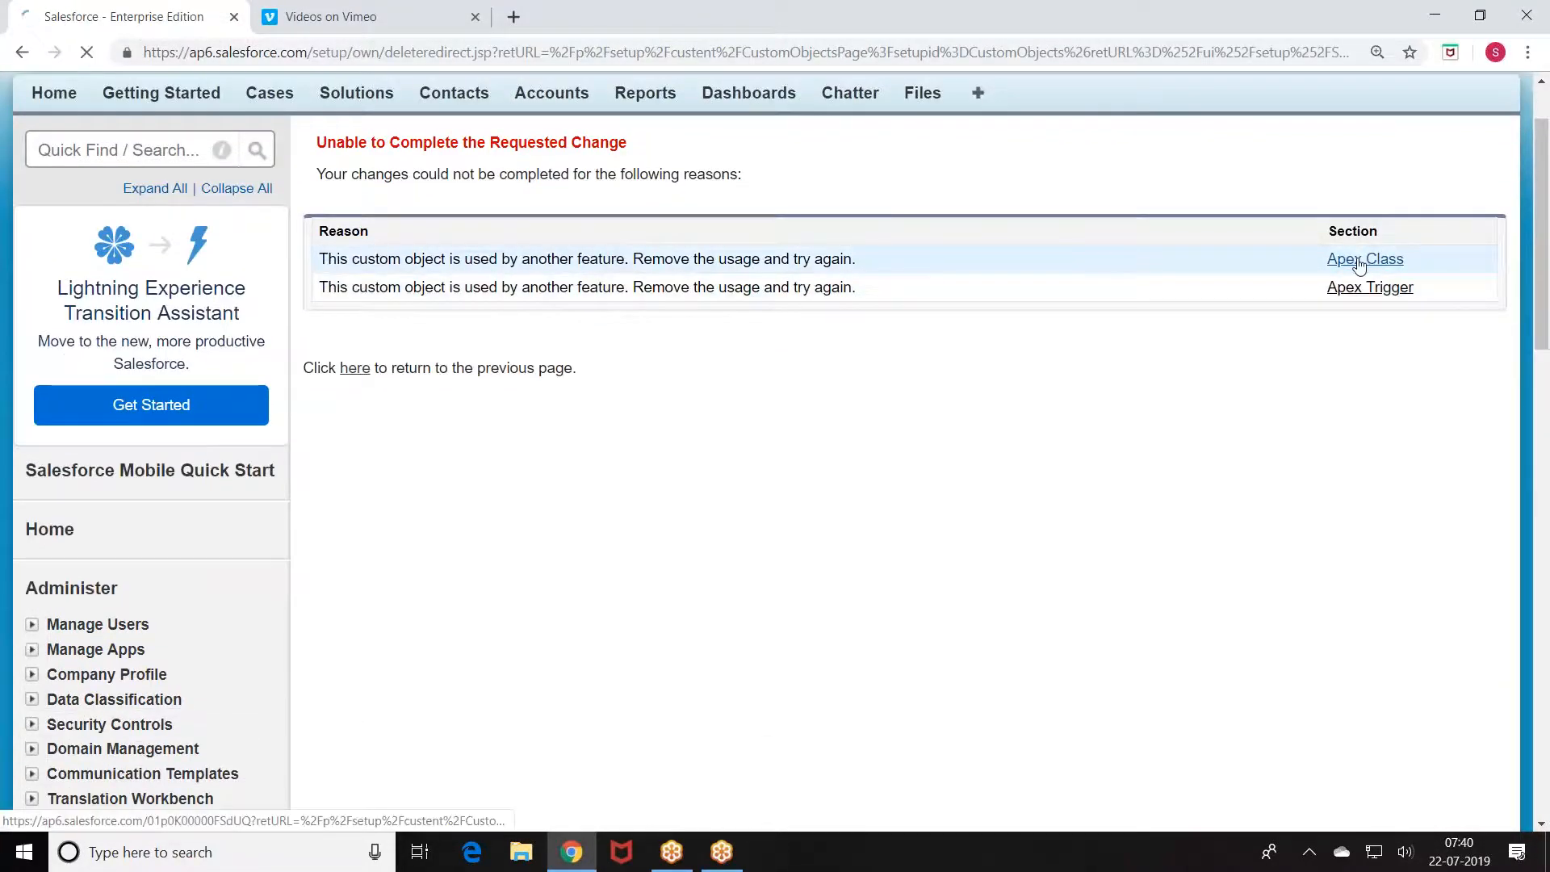
pyautogui.scroll(-1, 402, 412)
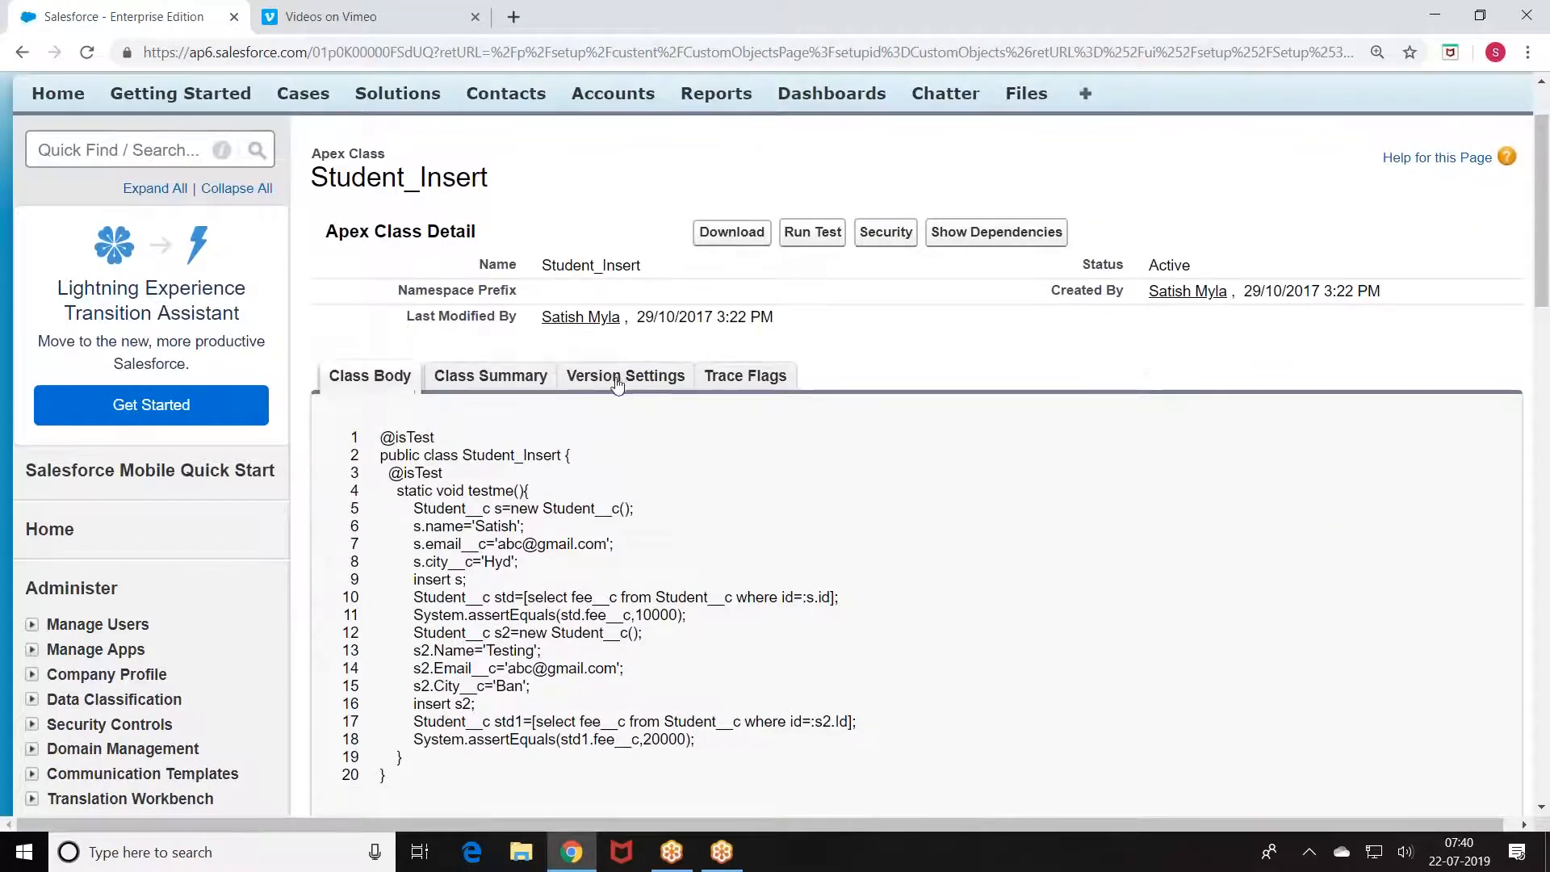
pyautogui.scroll(-1, 617, 383)
pyautogui.scroll(3, 178, 137)
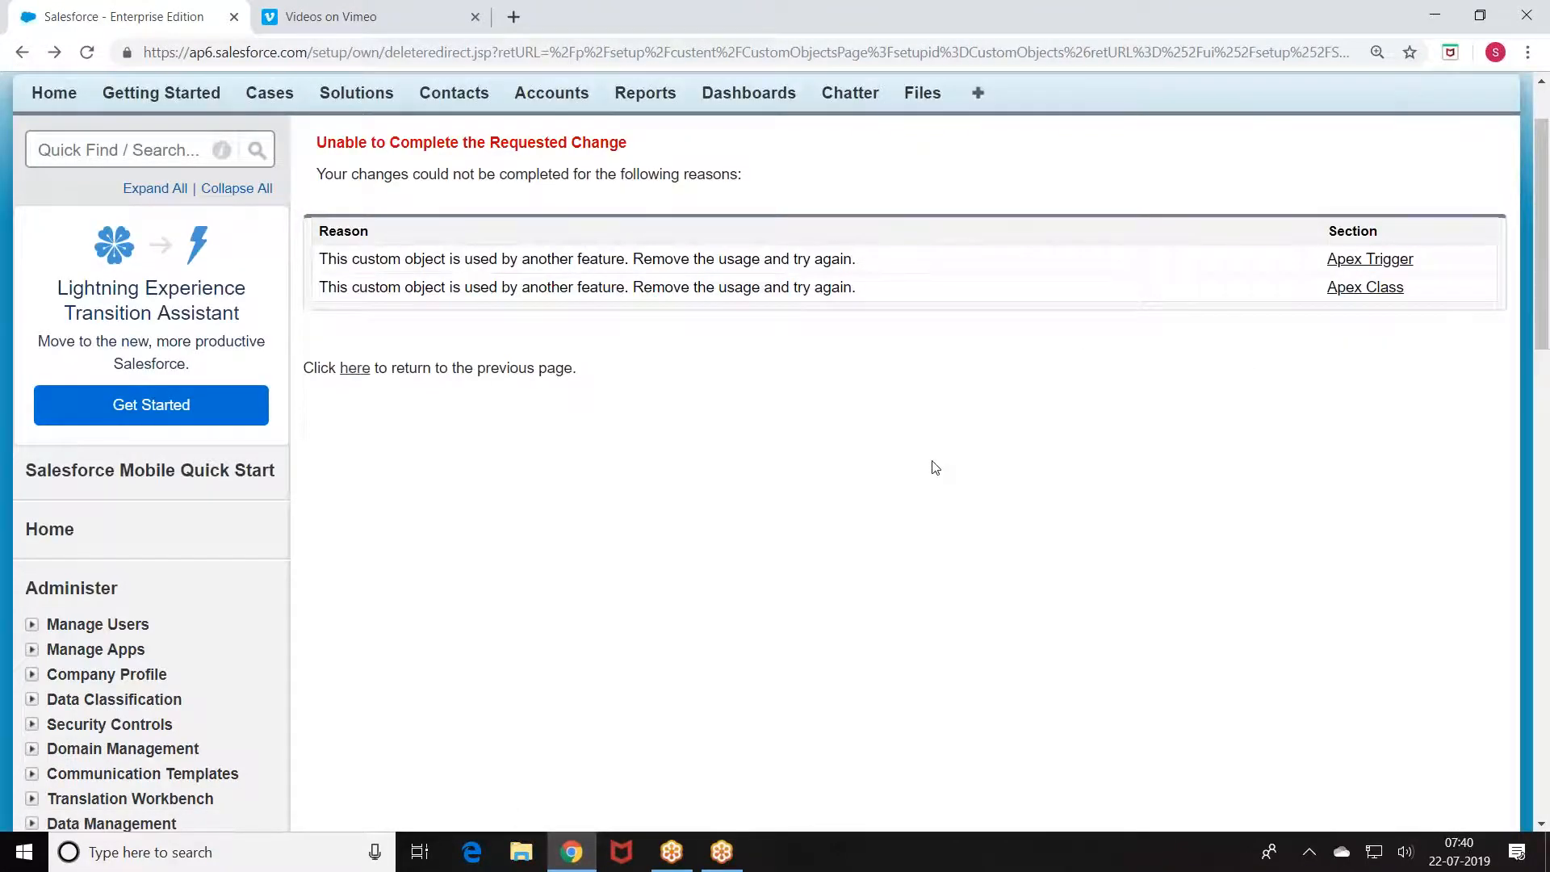
pyautogui.click(21, 53)
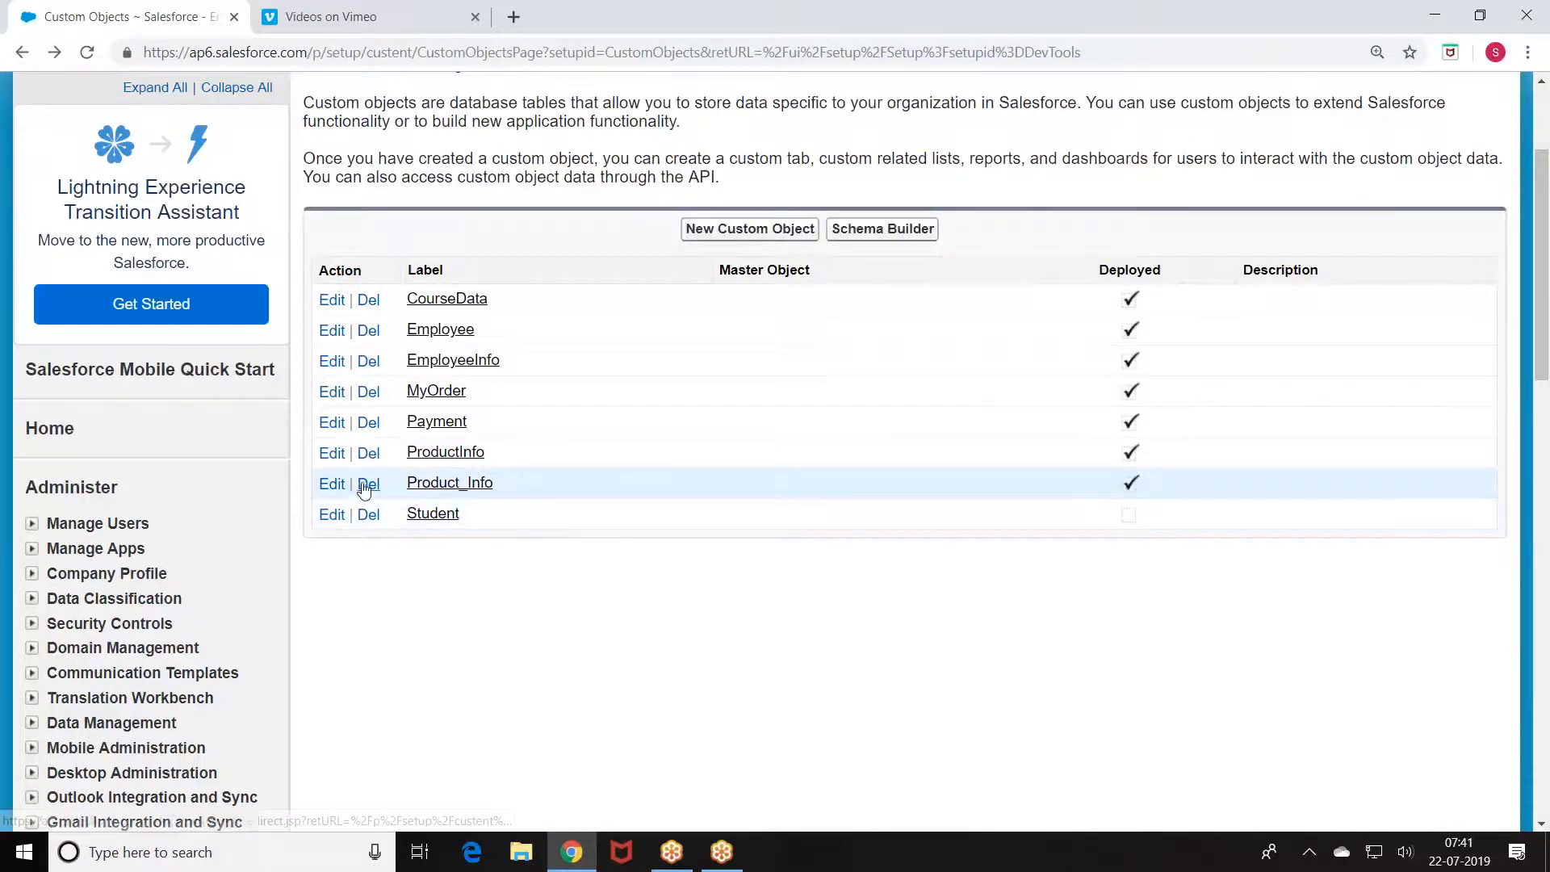
# Step: Attempt to delete Product_Info, which is also blocked, and return to Custom Objects
pyautogui.click(368, 483)
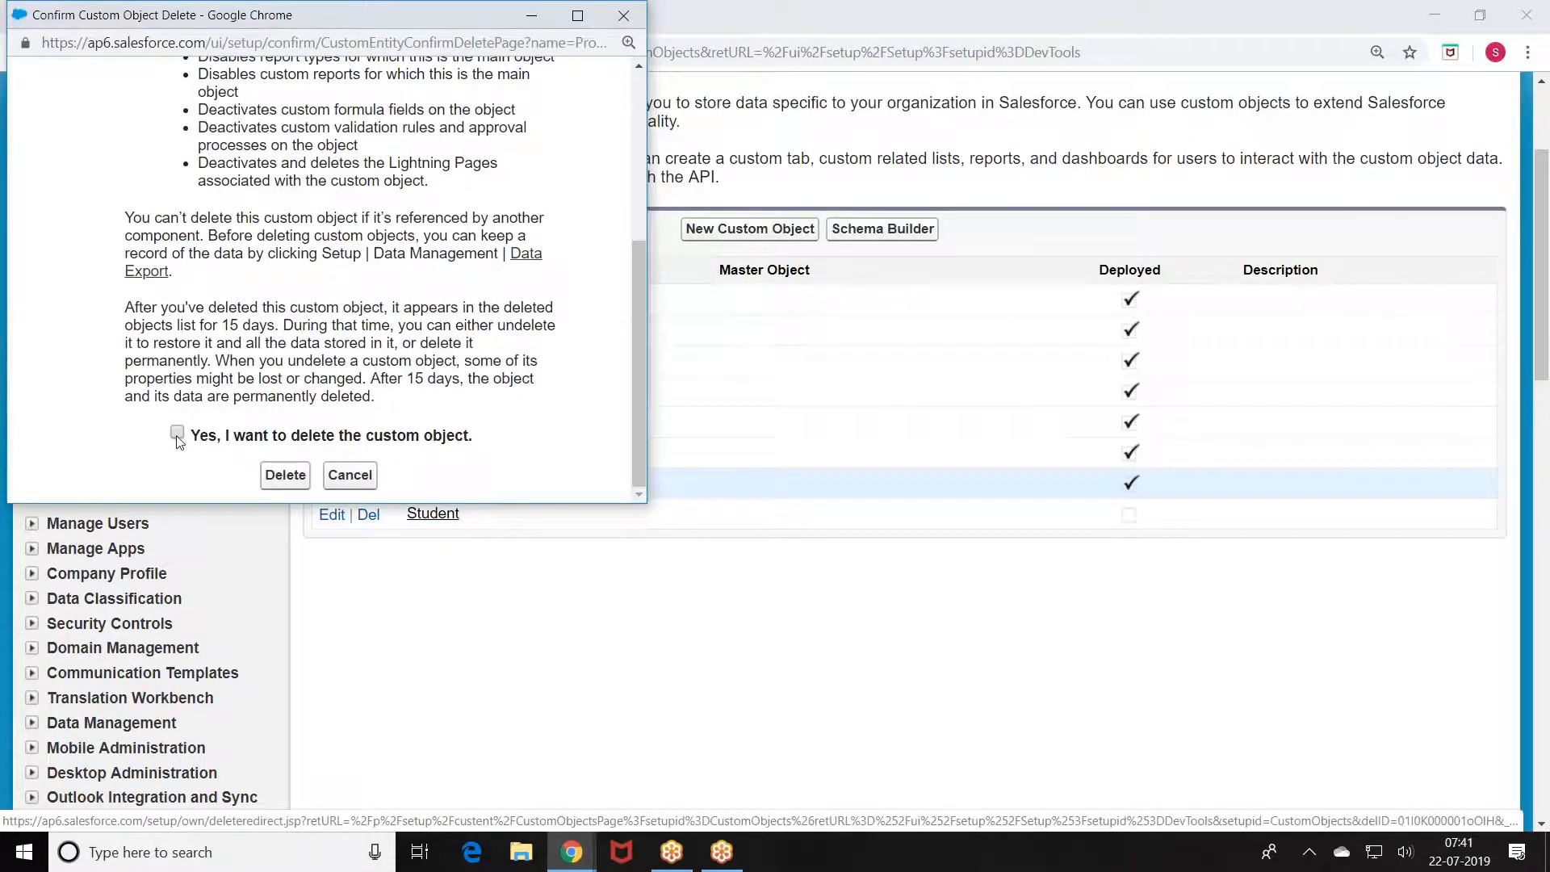
pyautogui.click(285, 475)
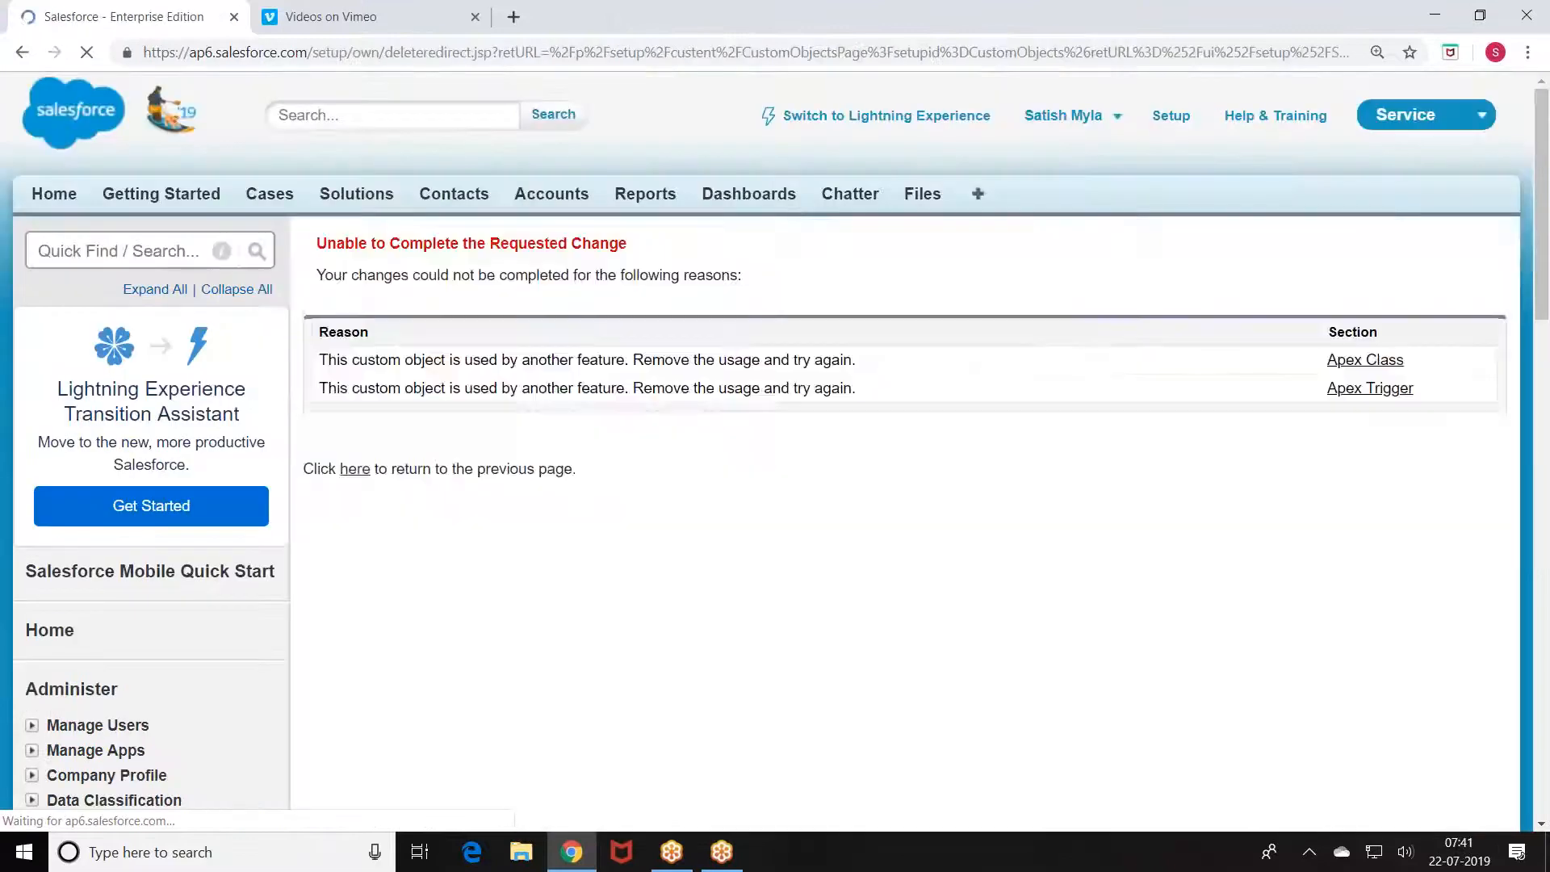
pyautogui.click(22, 53)
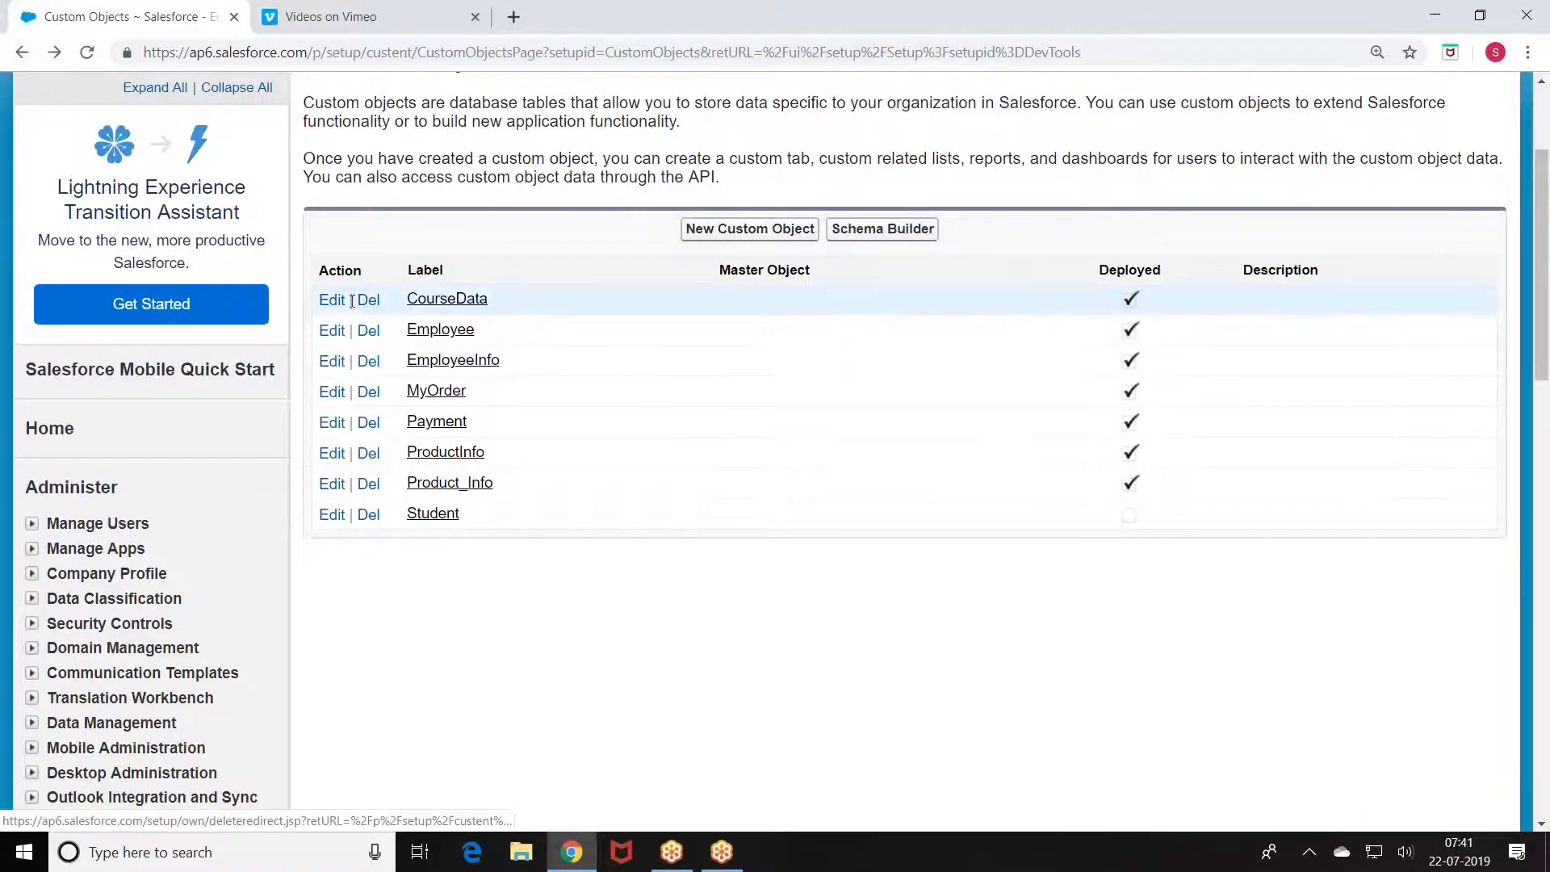
pyautogui.scroll(3, 494, 468)
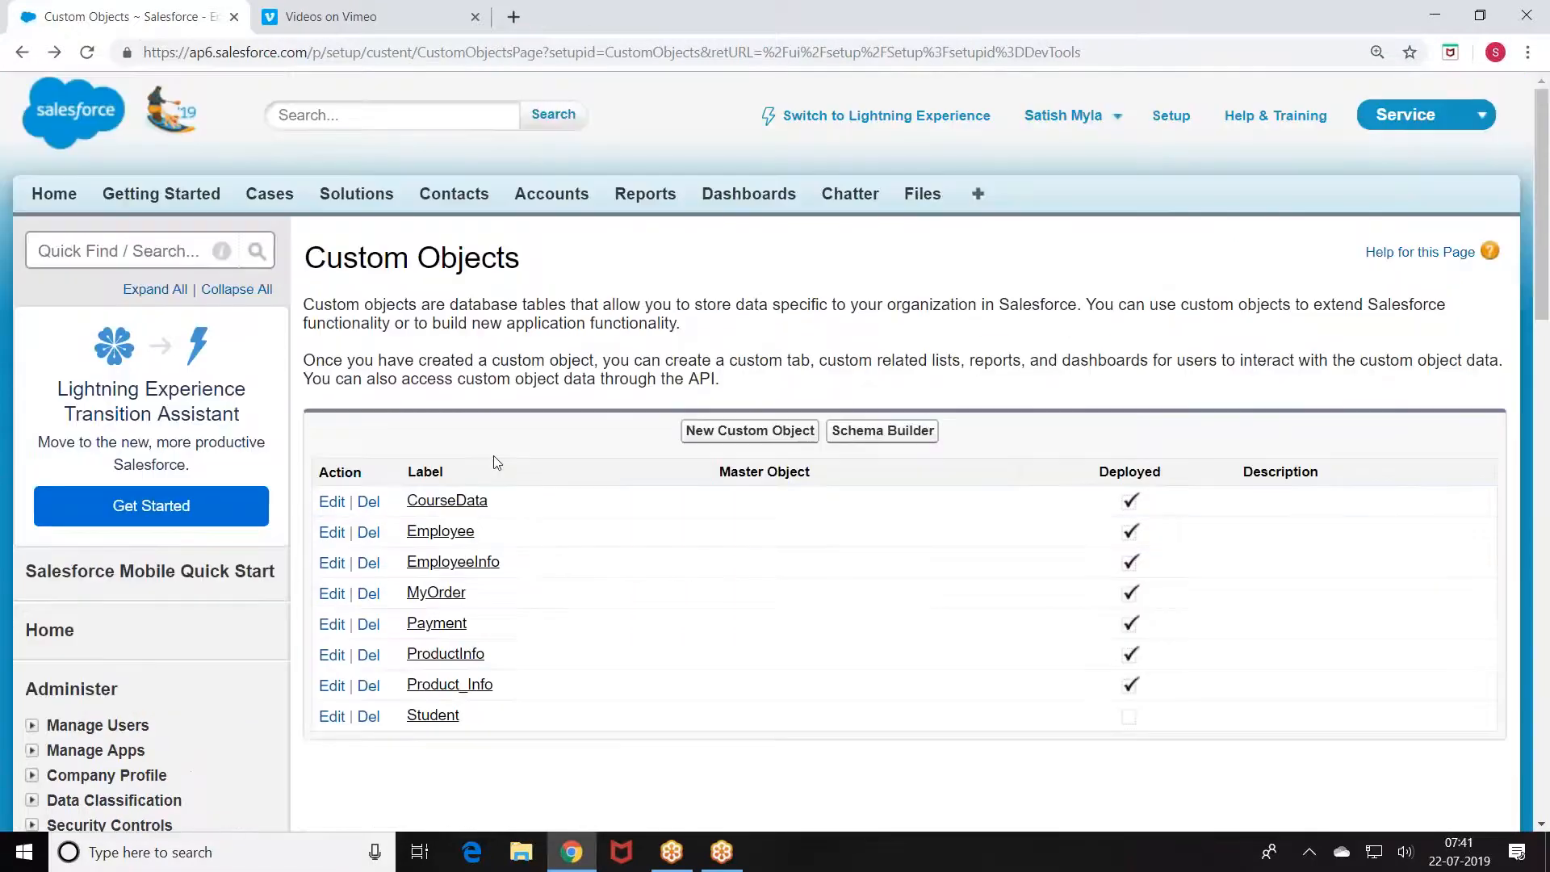
pyautogui.scroll(-9, 497, 463)
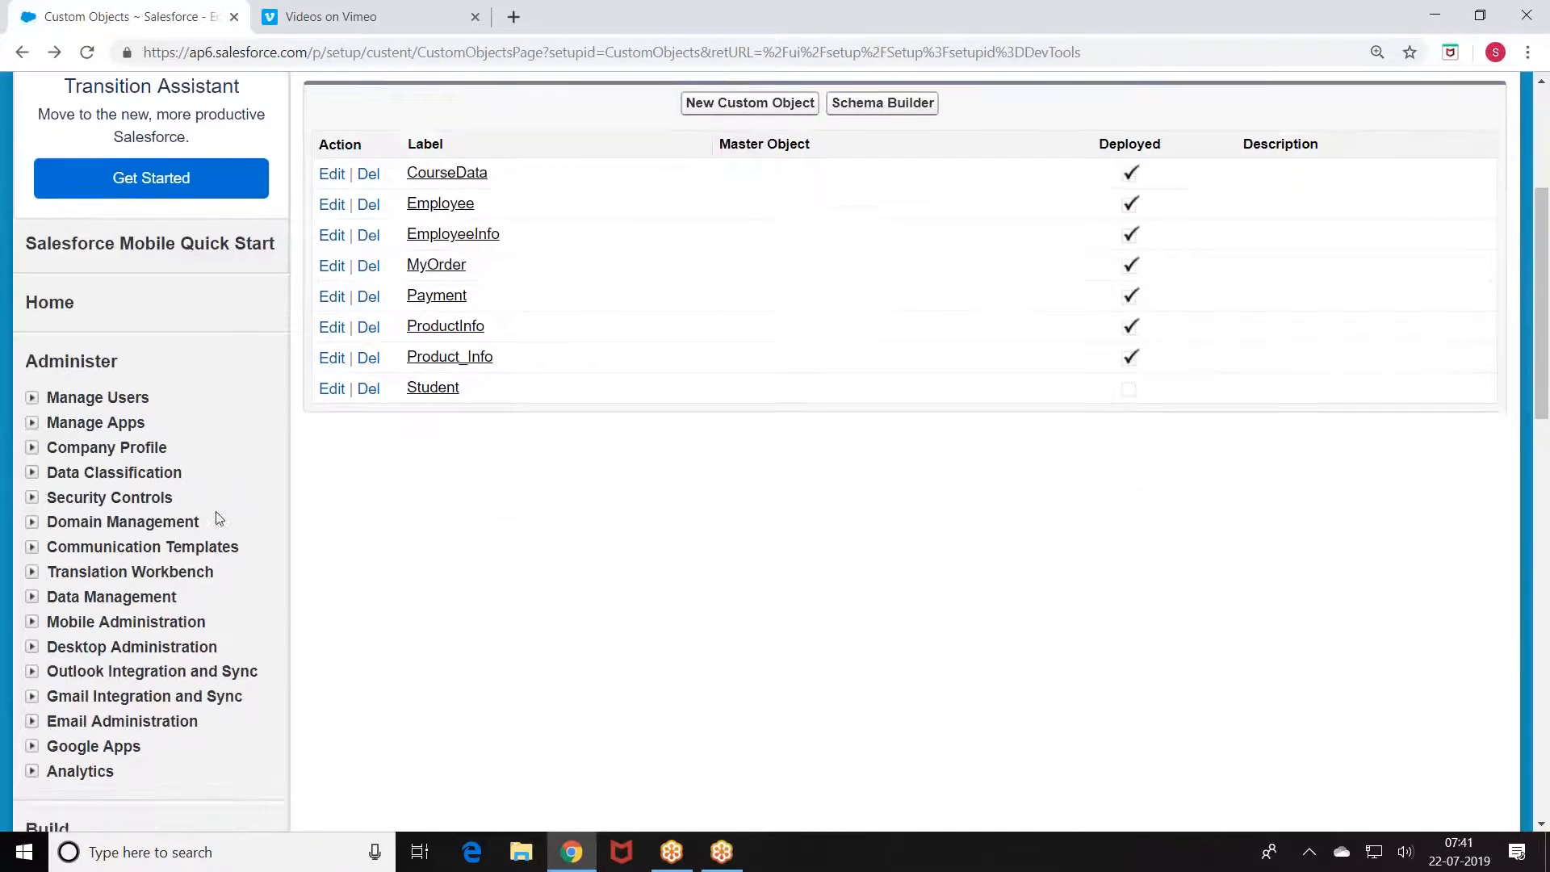
# Step: Open Deploy > Sandboxes, now showing six Developer sandboxes and 19 licences available
pyautogui.scroll(-4, 156, 650)
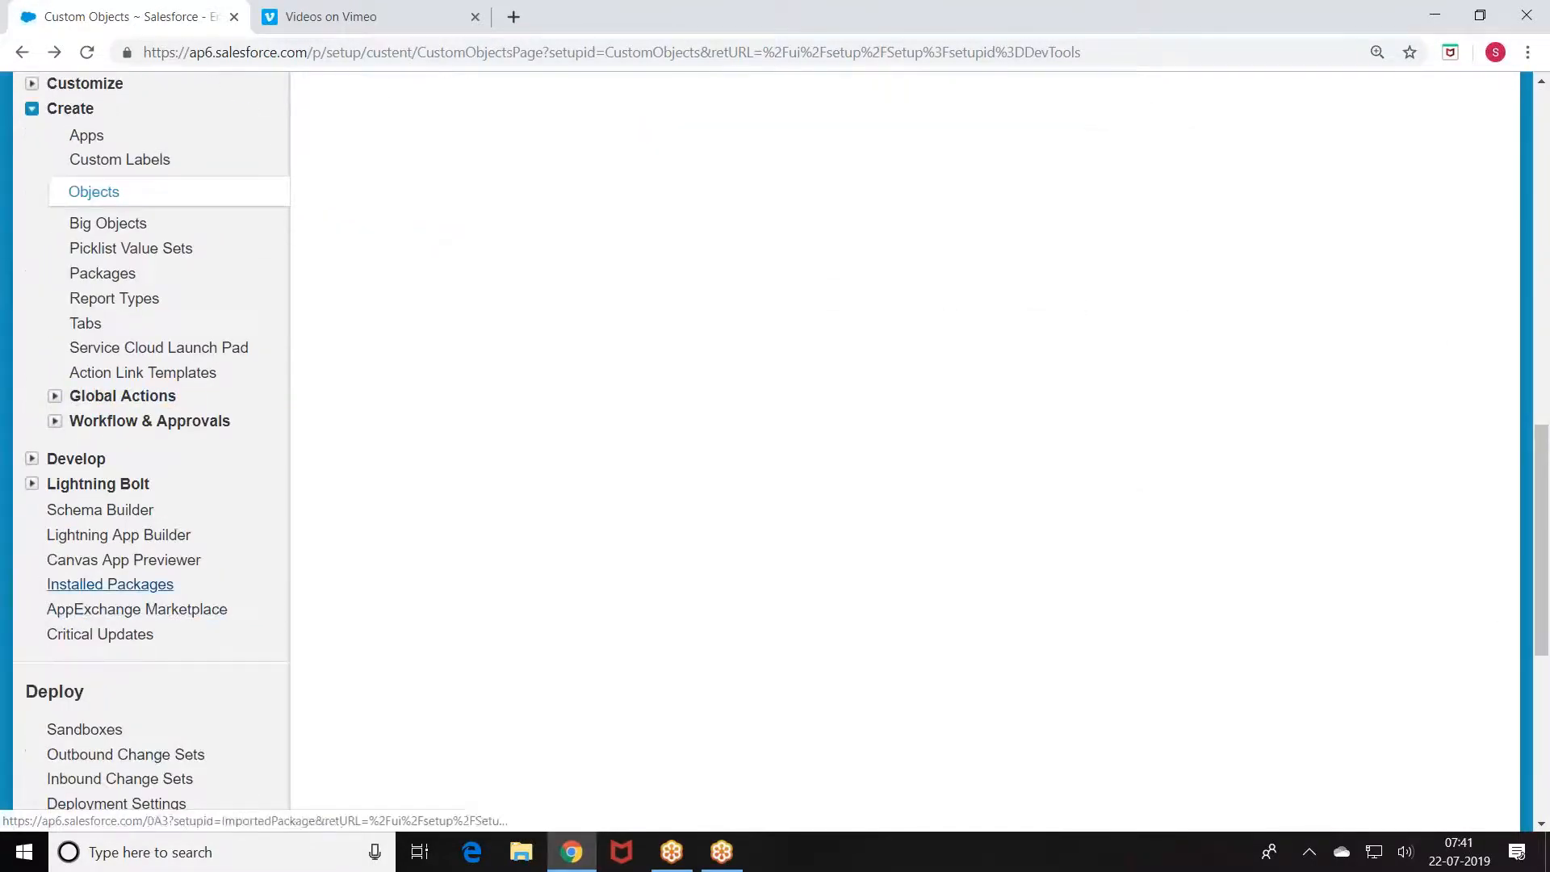
pyautogui.scroll(-3, 94, 528)
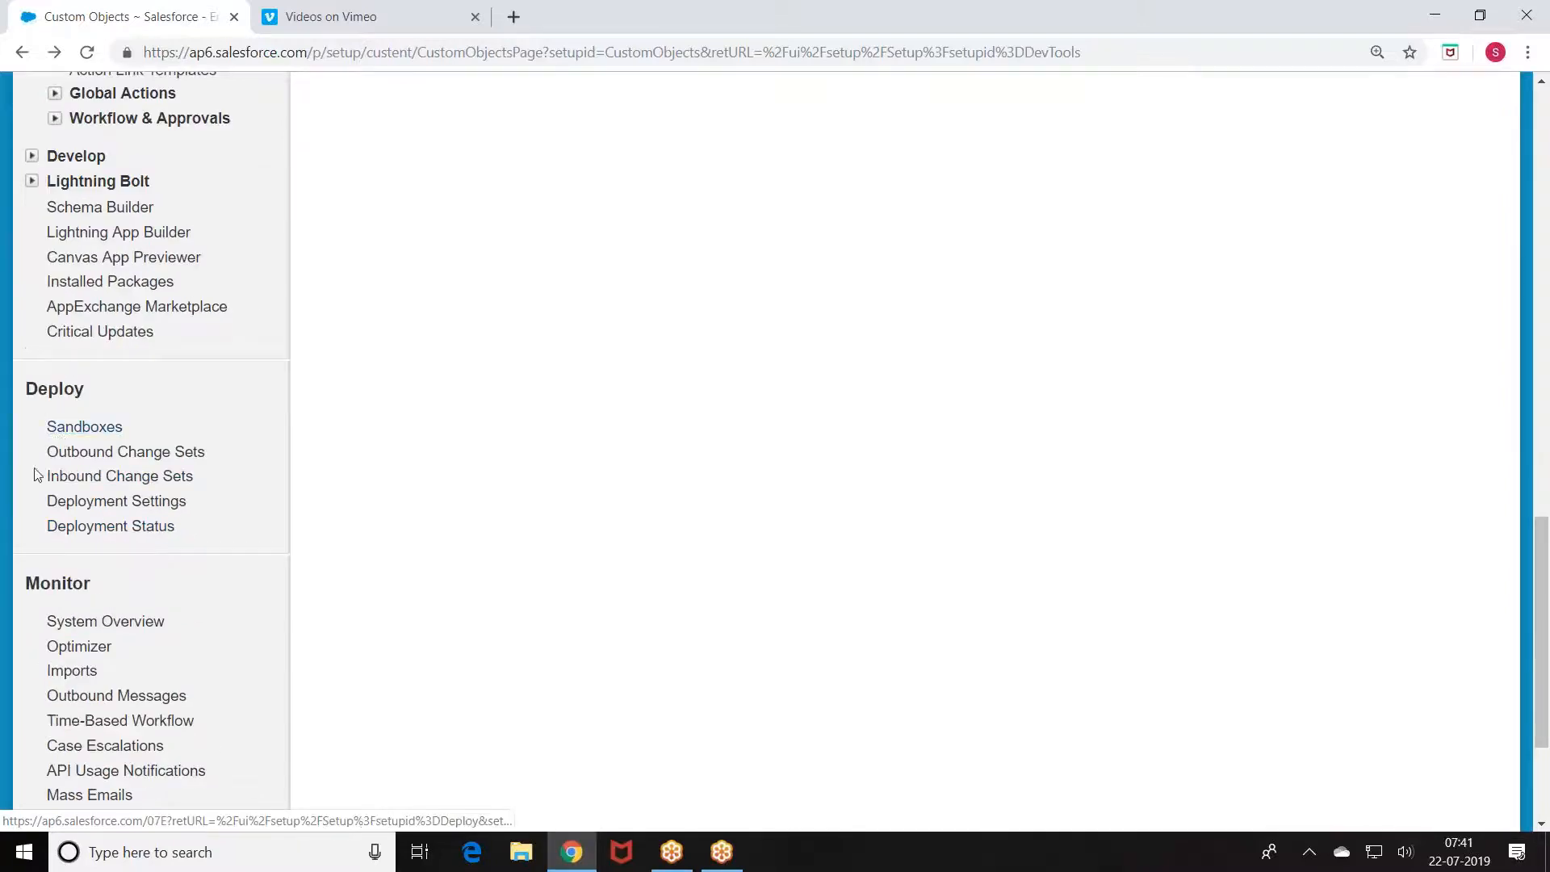
pyautogui.click(72, 431)
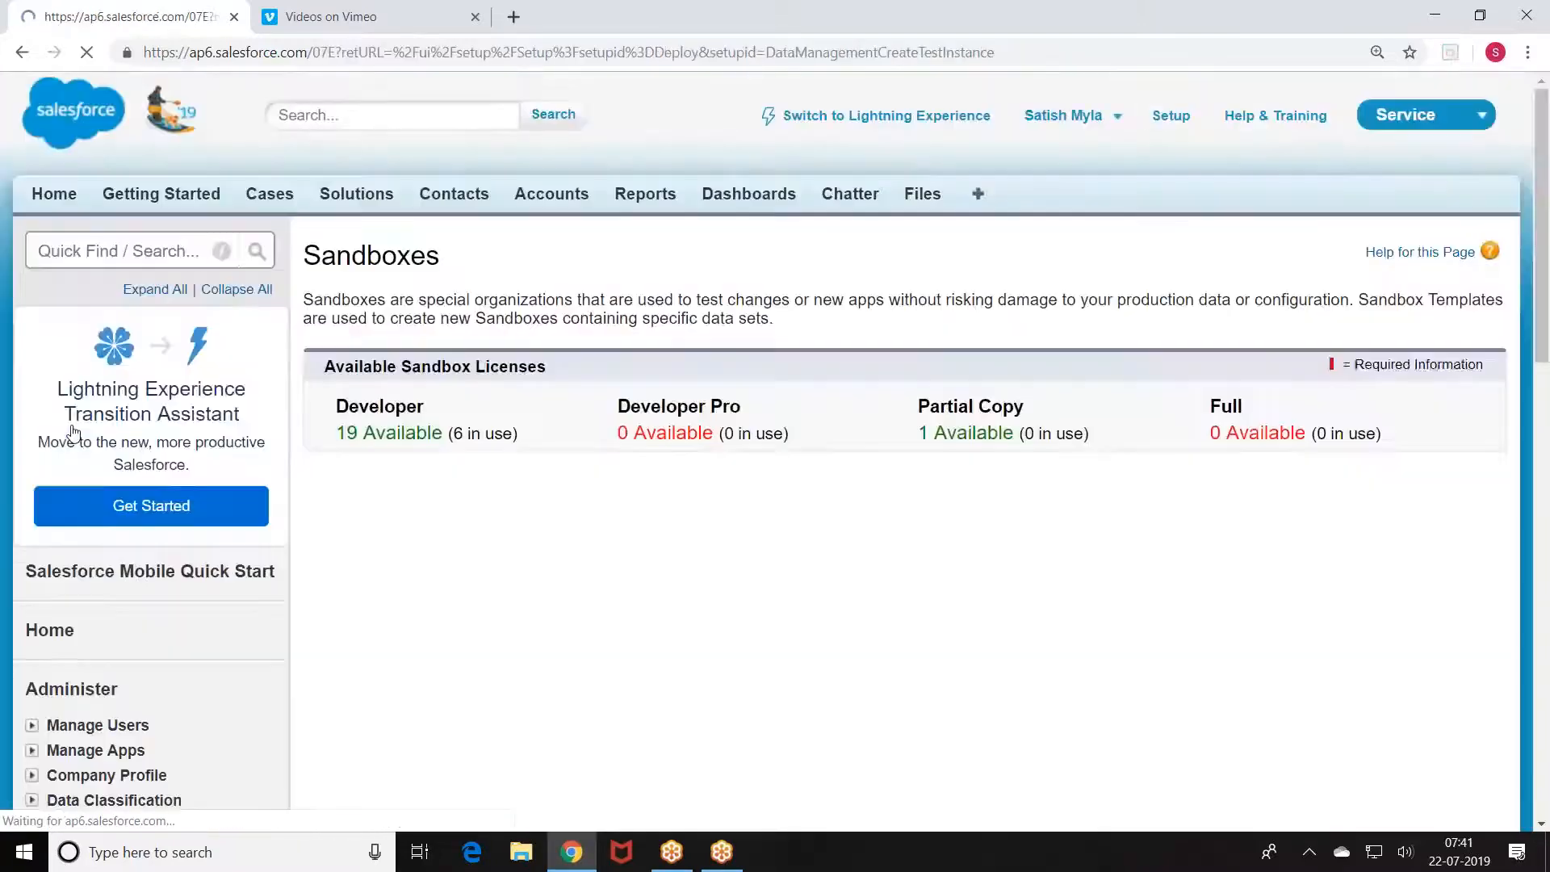
pyautogui.scroll(-3, 73, 430)
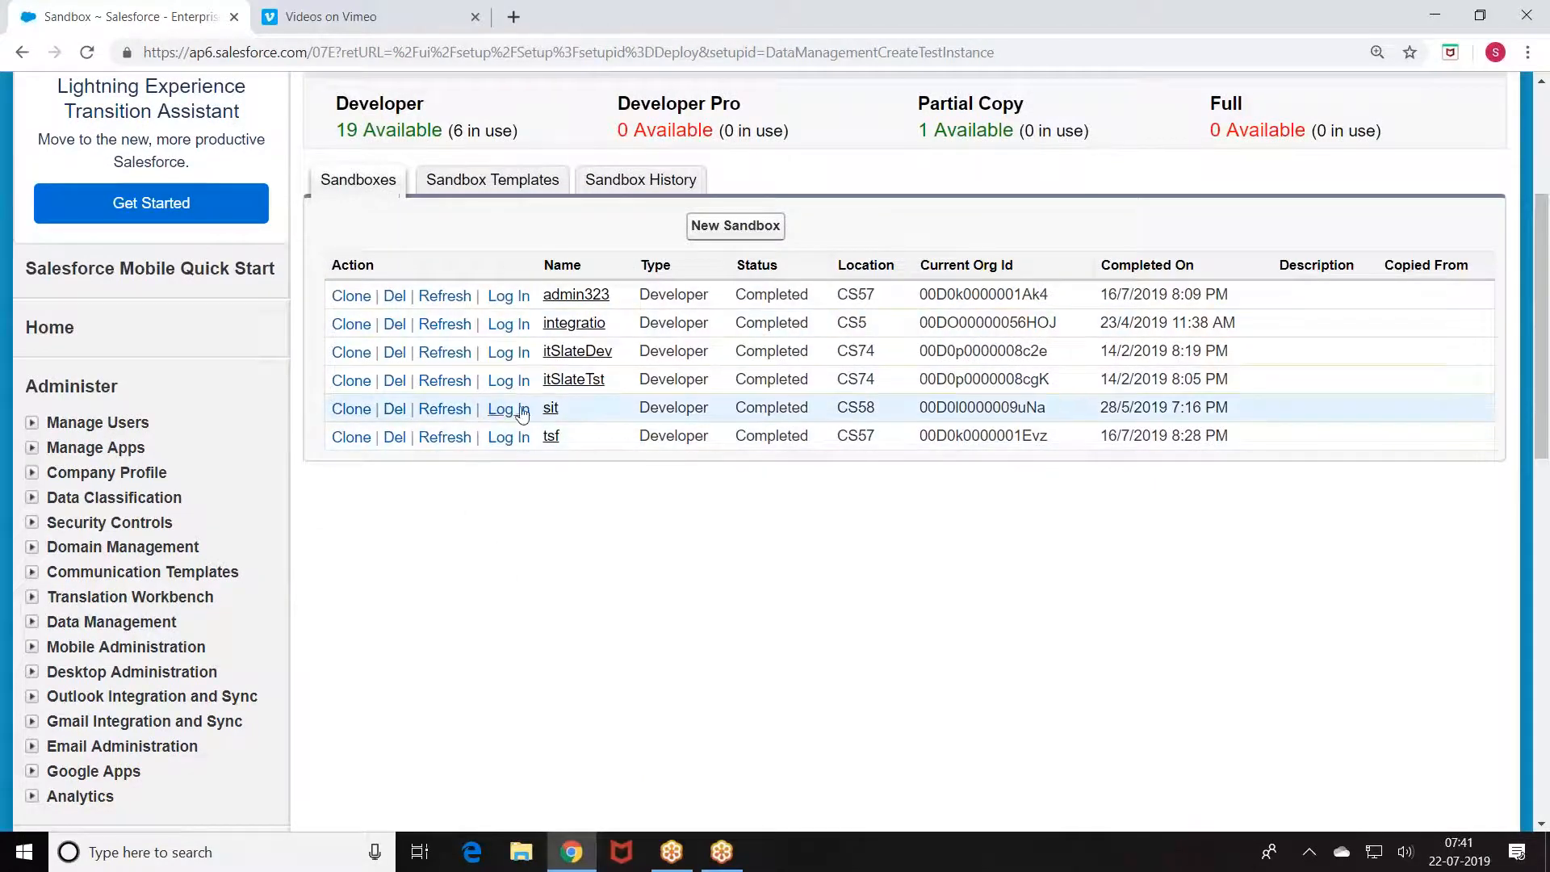
# Step: Log in to the sit sandbox with its password and dismiss the save-password prompt
pyautogui.click(496, 412)
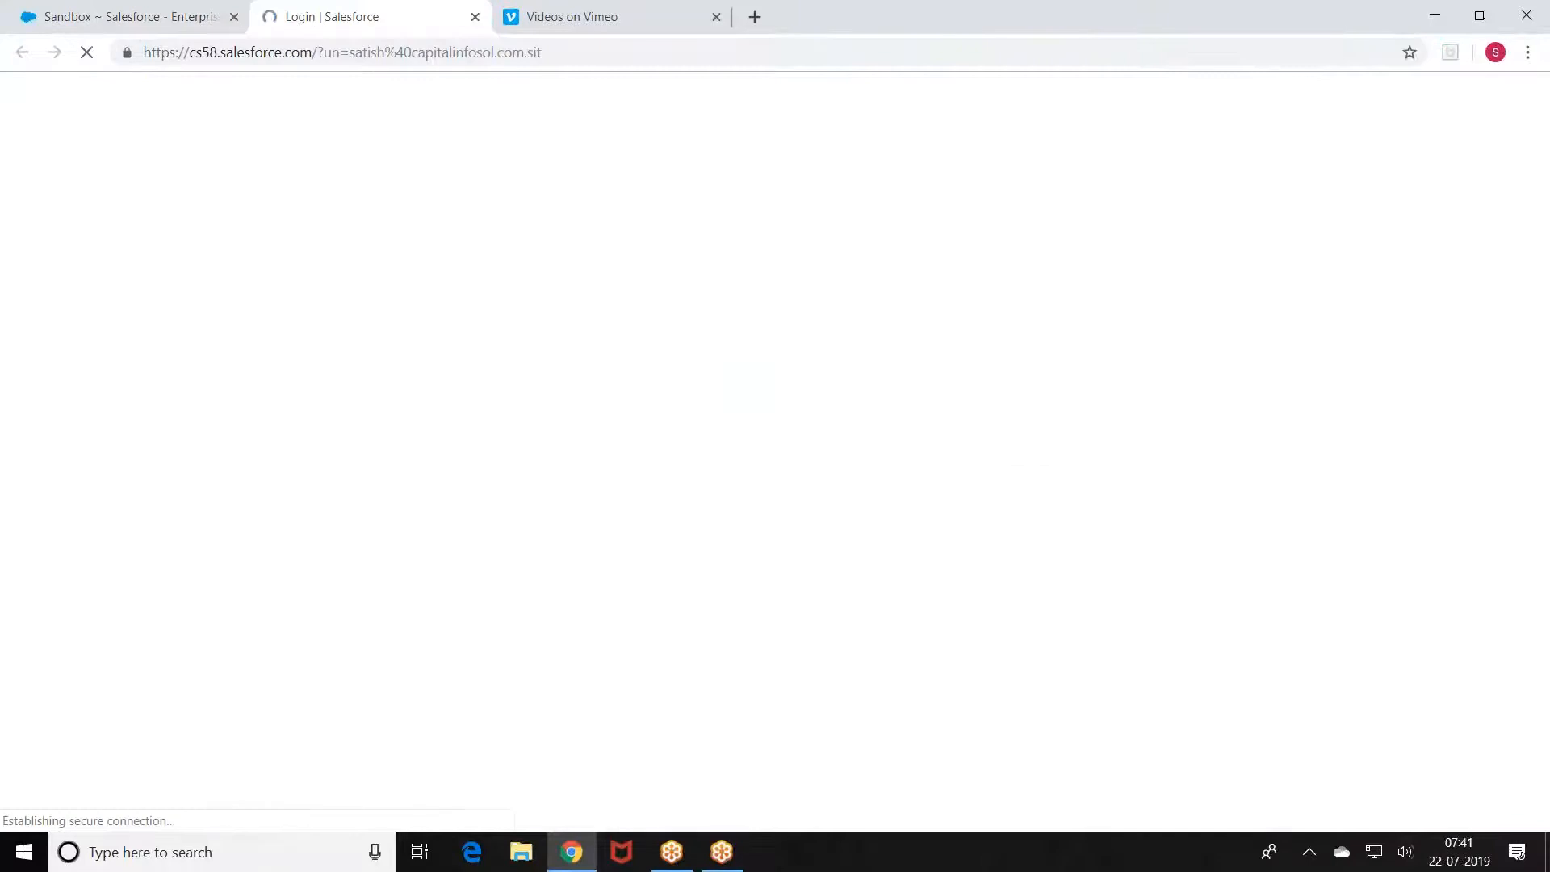
pyautogui.write('••')
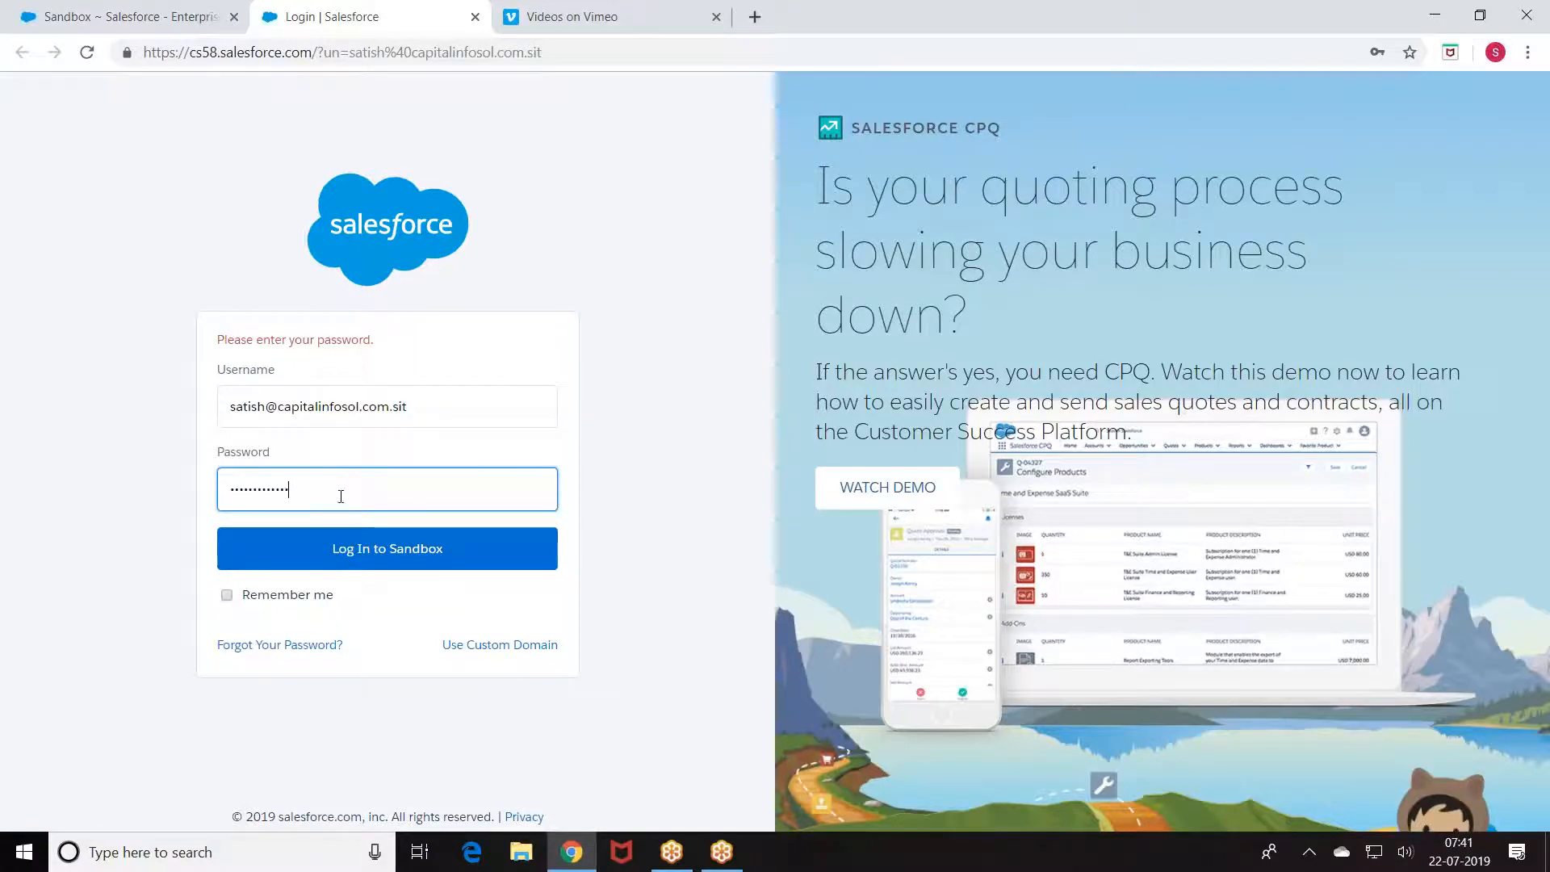
pyautogui.click(379, 549)
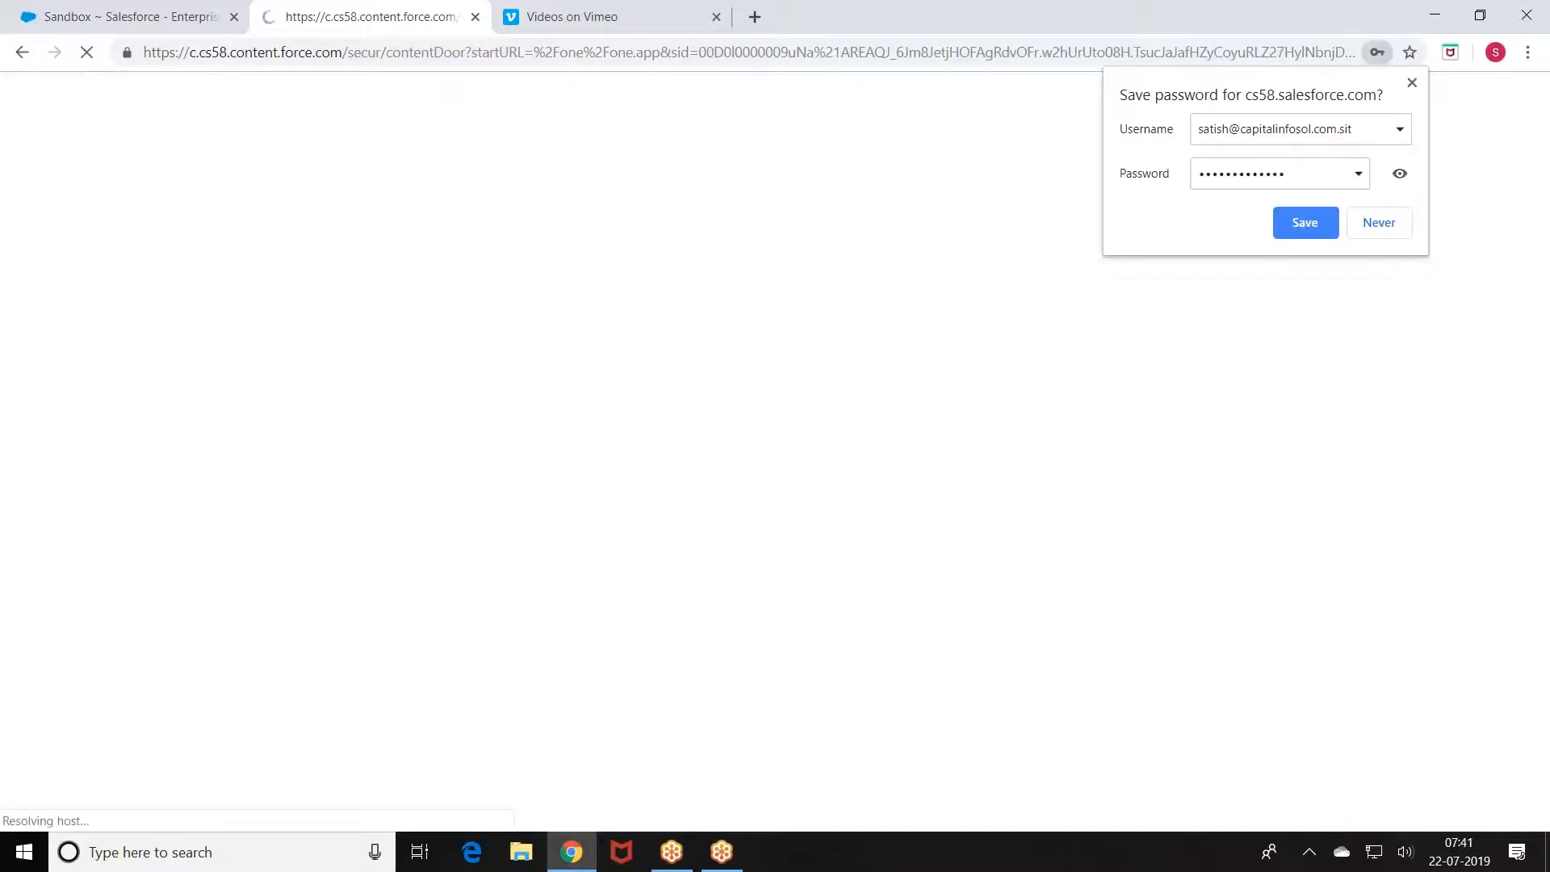
pyautogui.click(1412, 84)
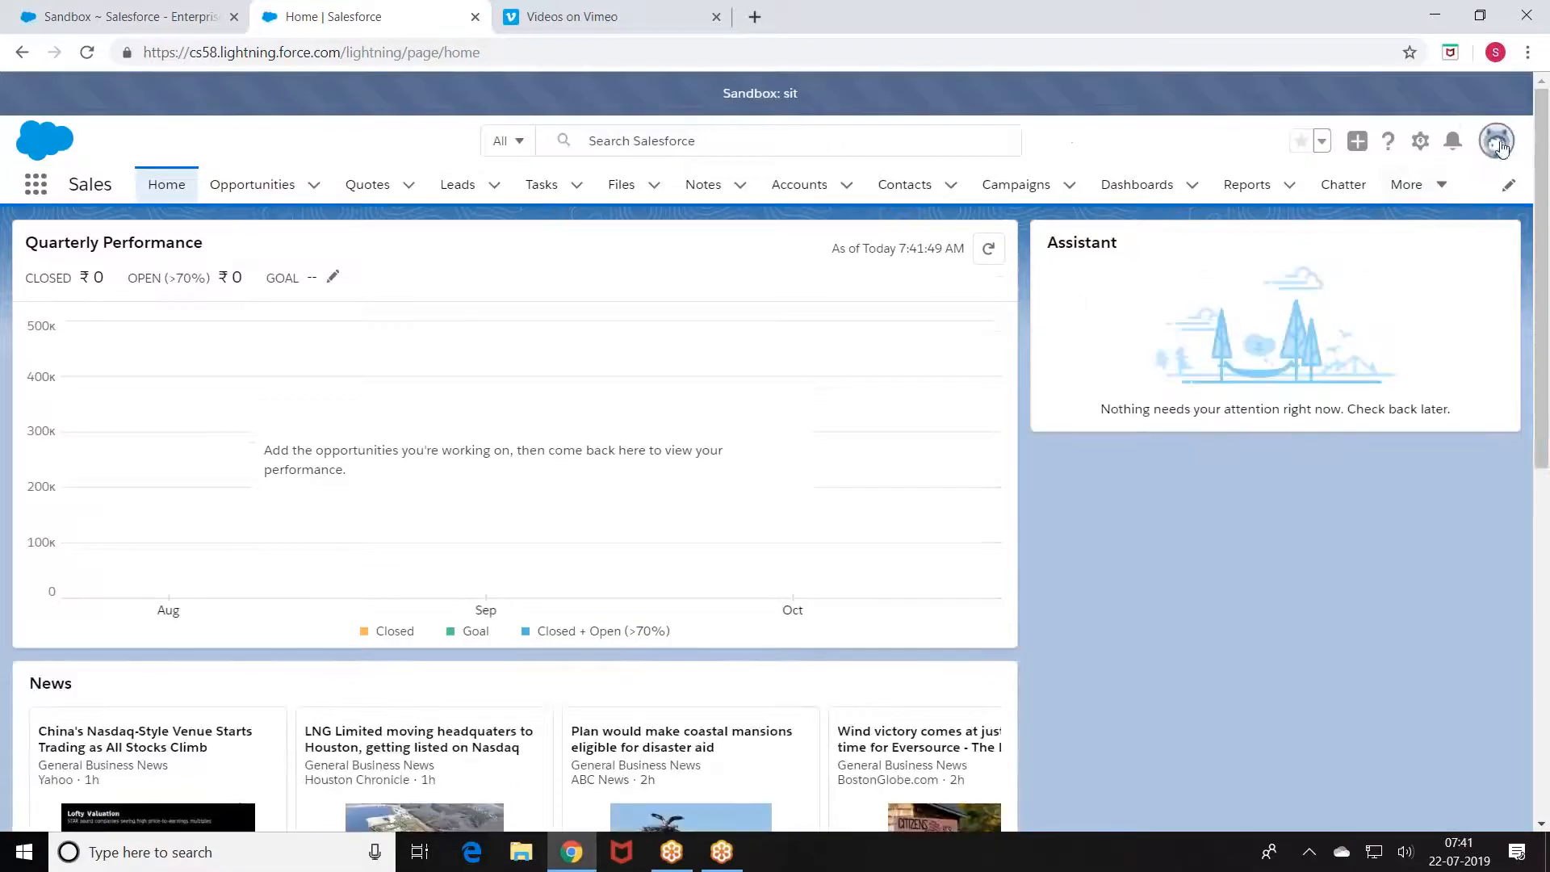
# Step: Switch the sit sandbox to Salesforce Classic and zoom the page to 110%
pyautogui.click(1499, 144)
pyautogui.click(1233, 427)
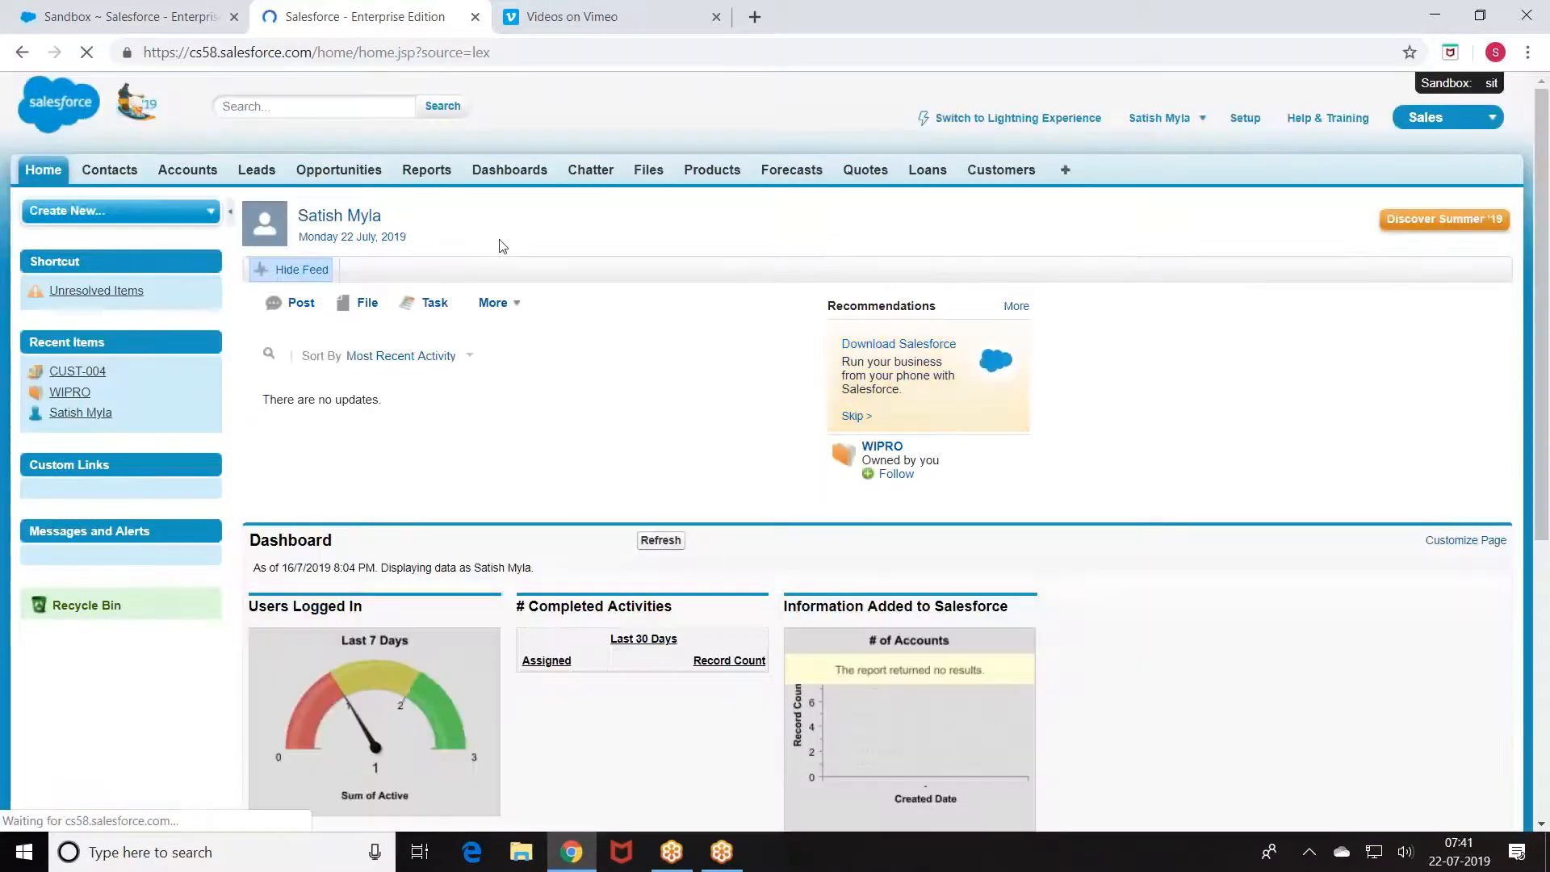
pyautogui.hotkey('ctrl', '+')
pyautogui.hotkey('ctrl', '+')
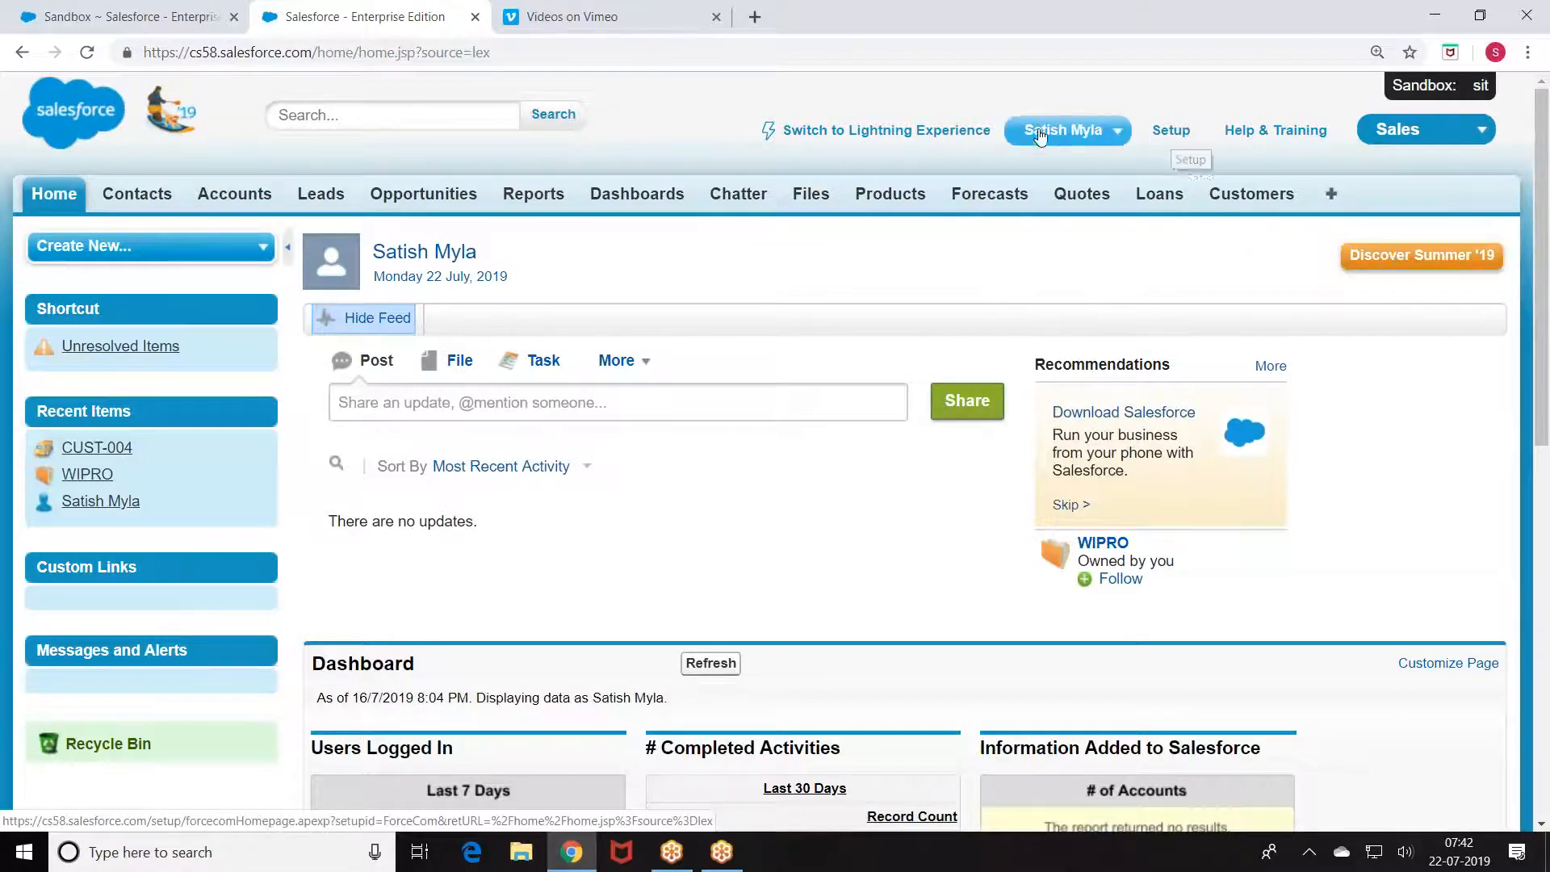
# Step: Open Setup and go to Build > Create > Objects
pyautogui.click(1108, 153)
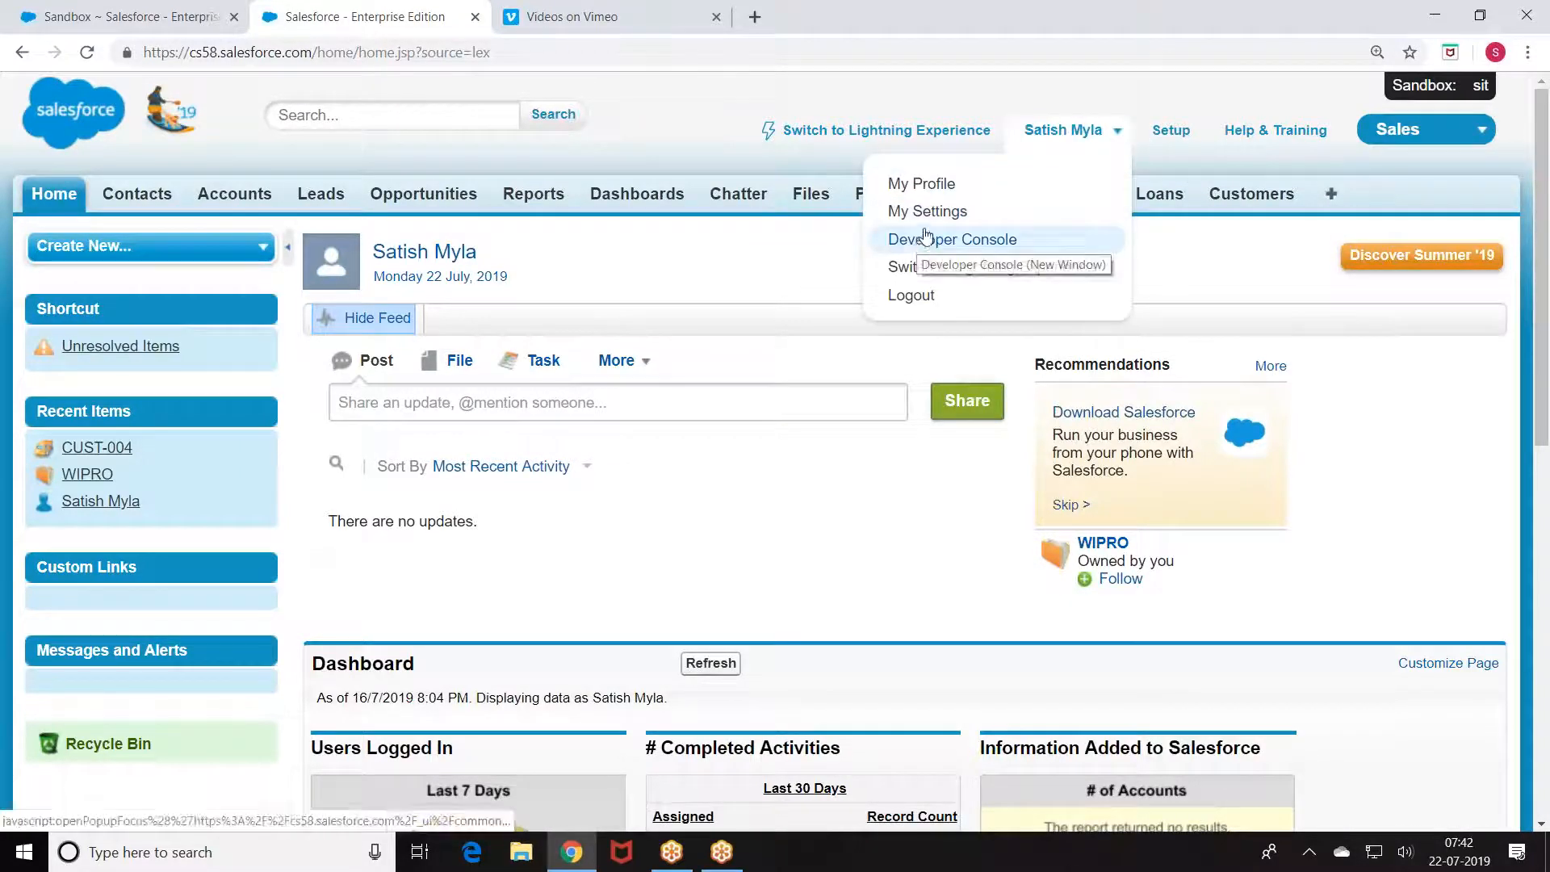
pyautogui.click(1169, 132)
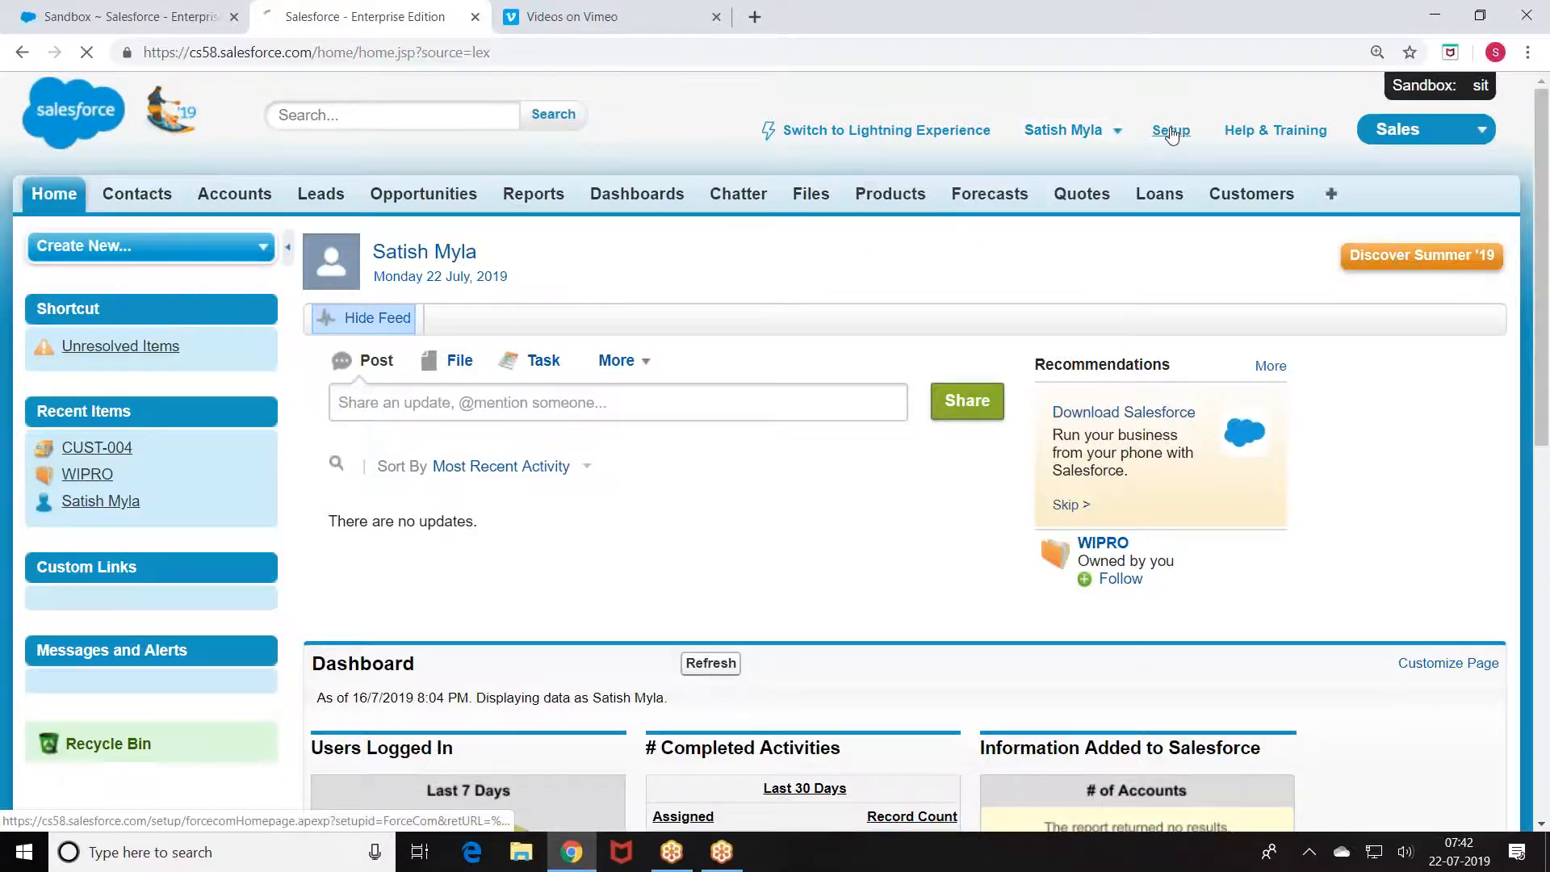
pyautogui.scroll(-10, 145, 276)
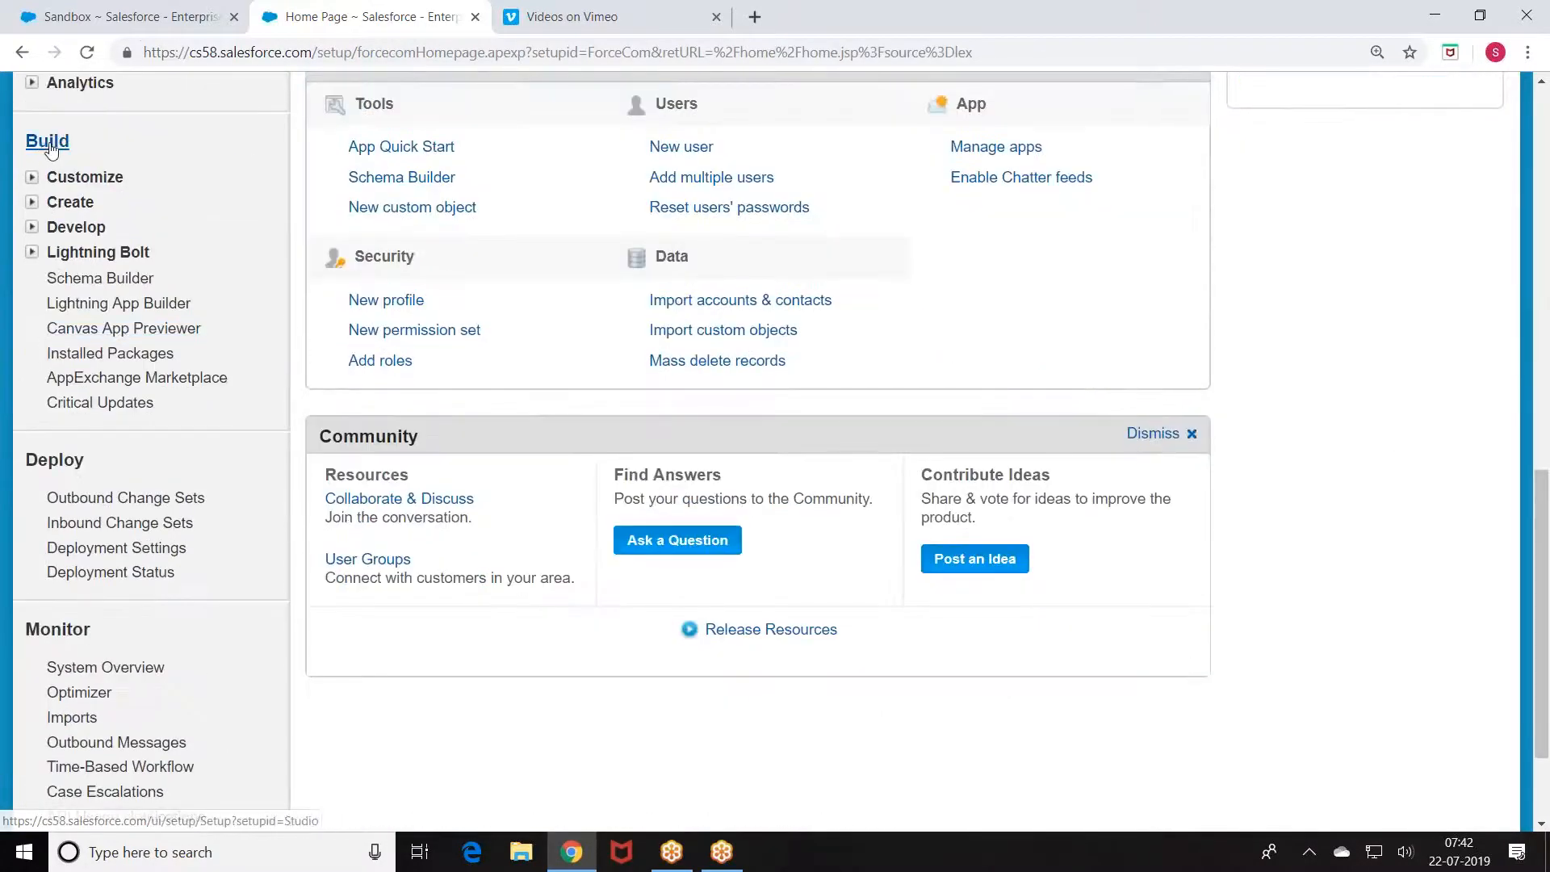
pyautogui.click(32, 202)
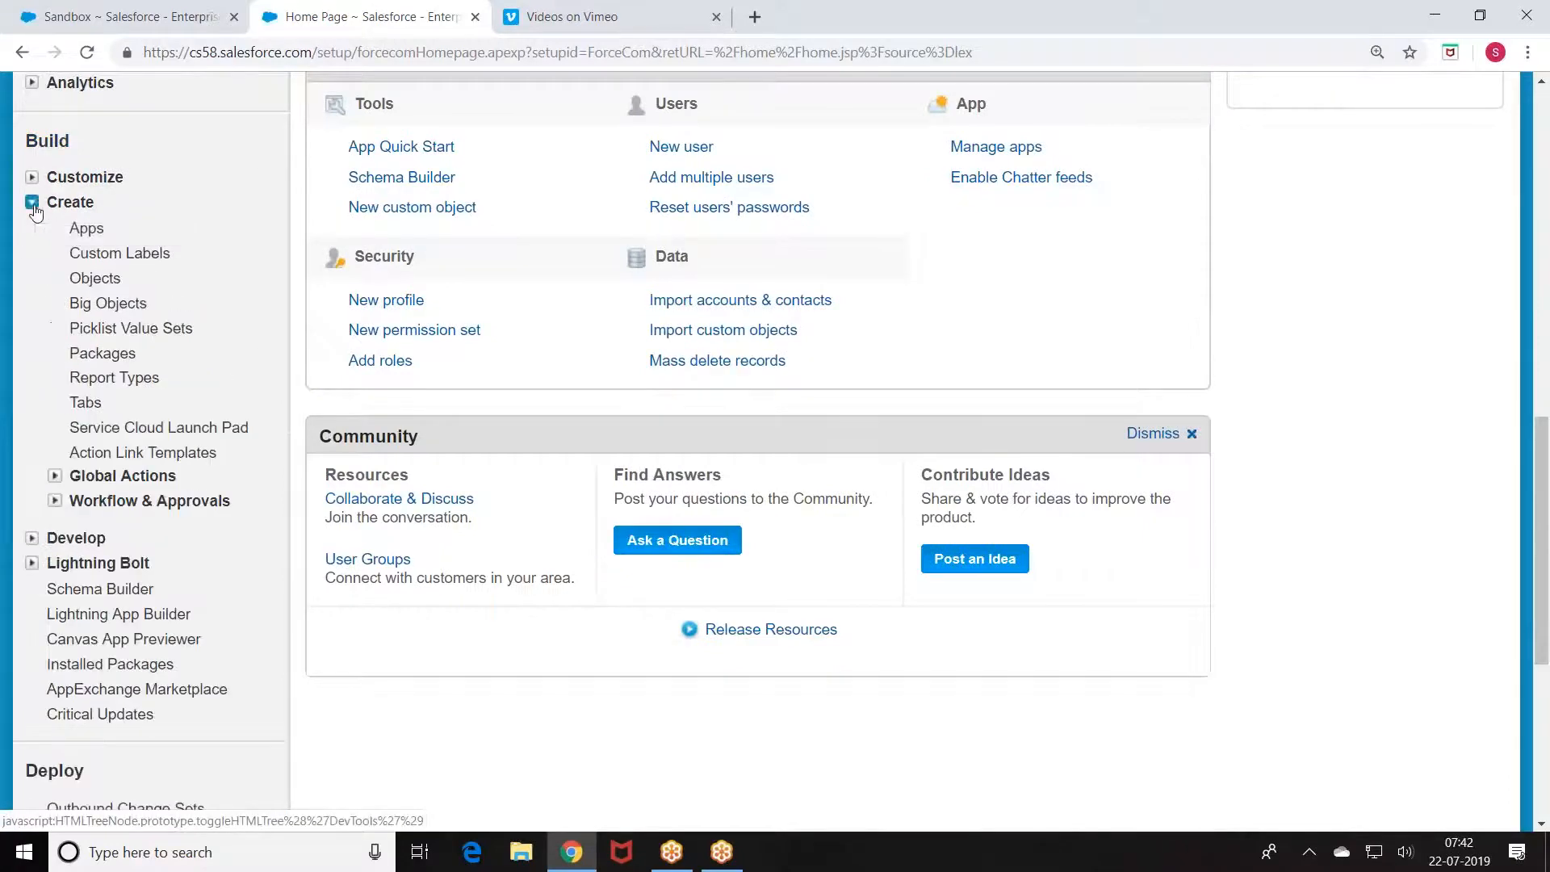
pyautogui.click(116, 283)
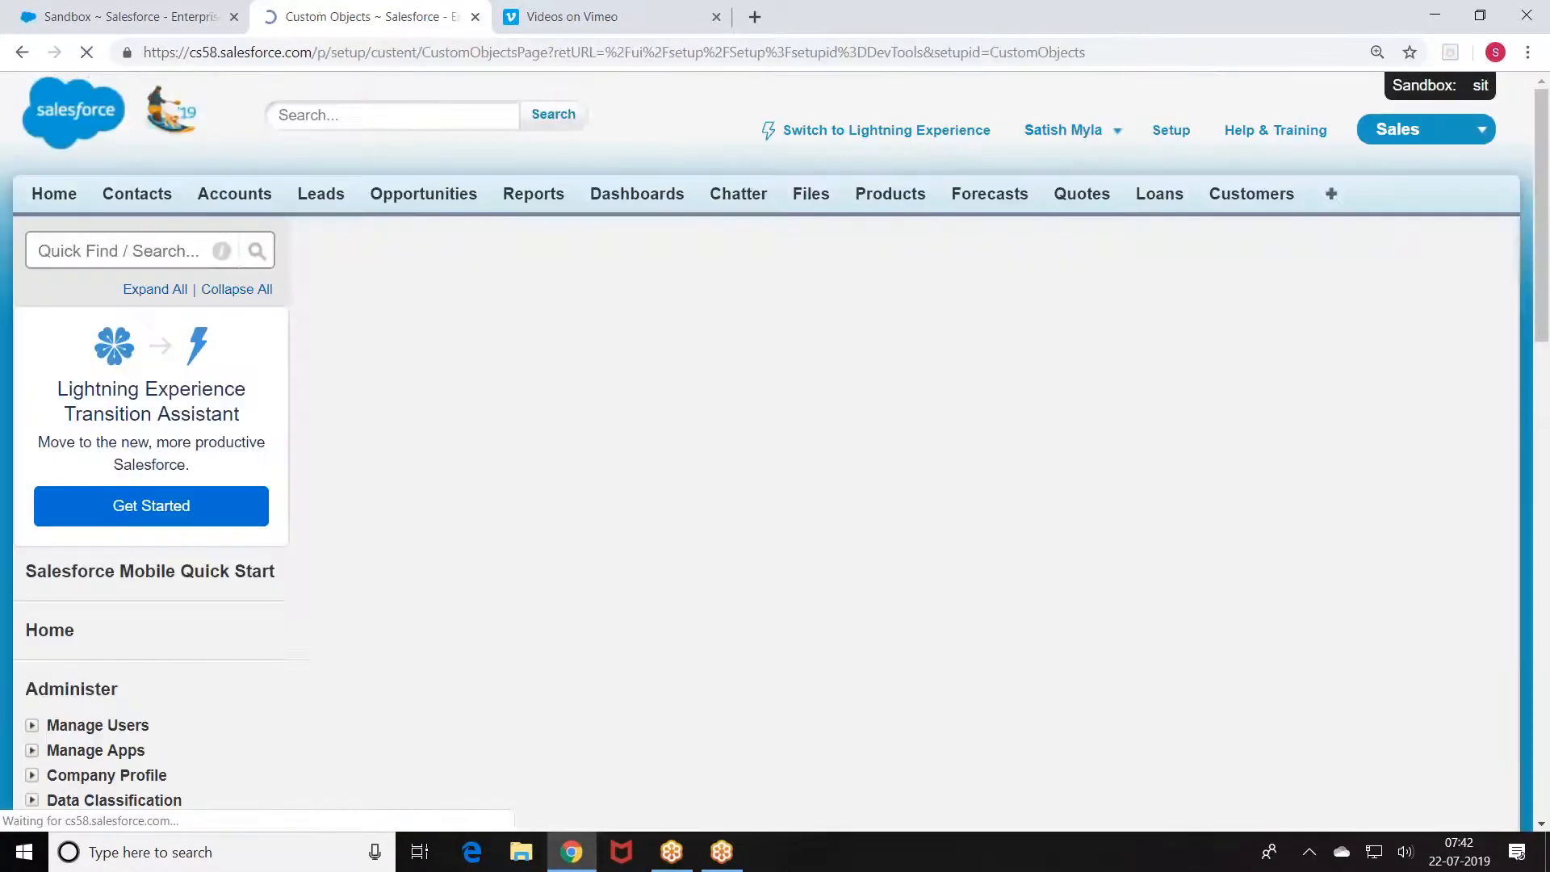
pyautogui.scroll(-2, 374, 332)
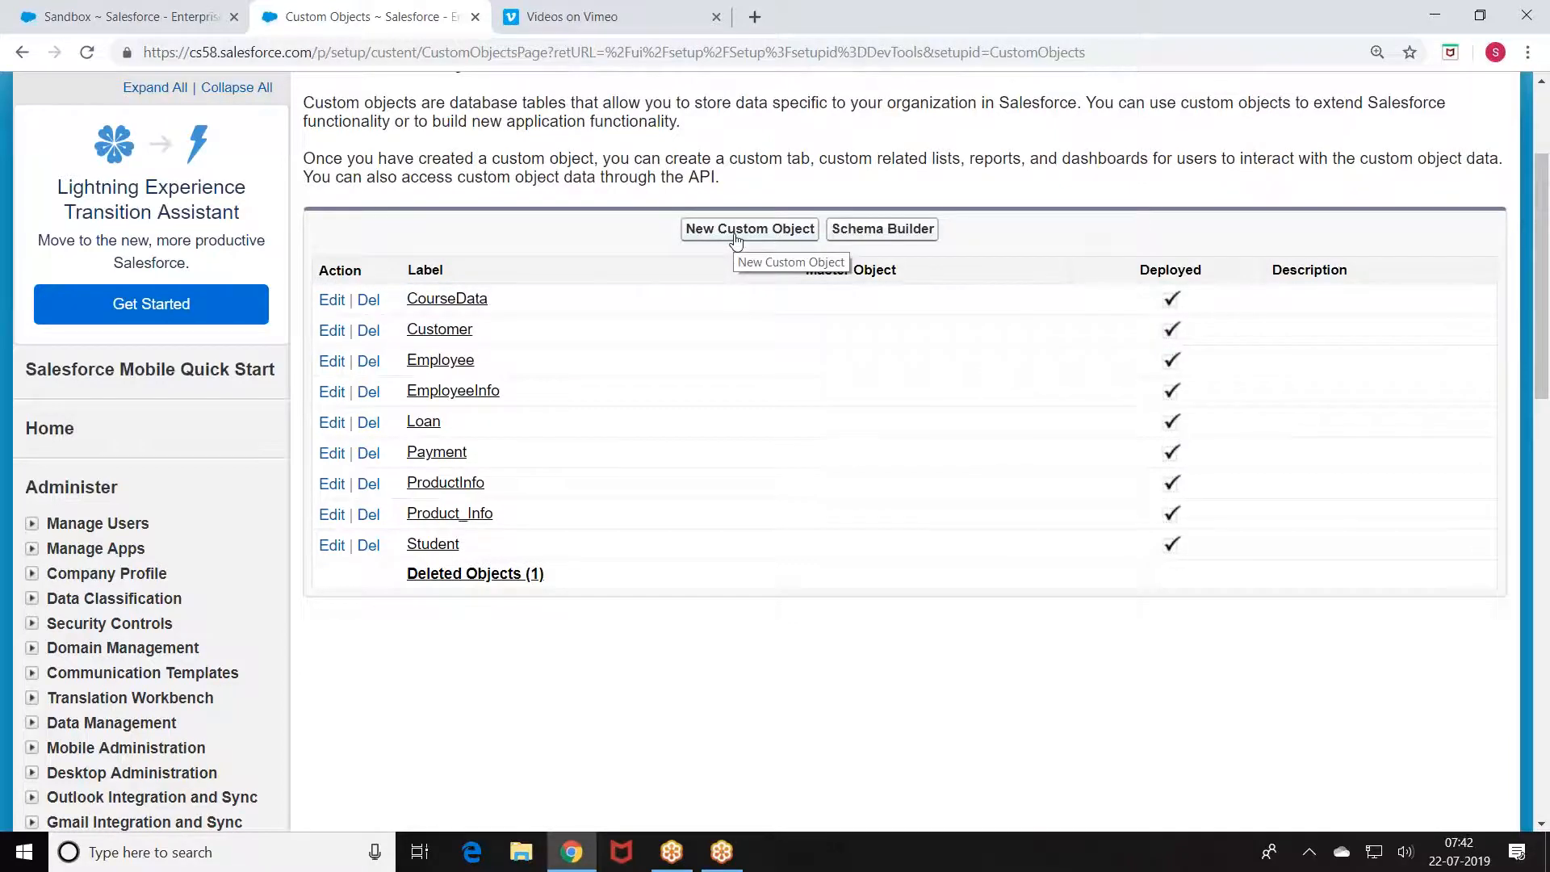
# Step: Save a new custom object labelled CollegeInfo with Allow Search, Notes and Attachments, and tab wizard checked
pyautogui.click(735, 231)
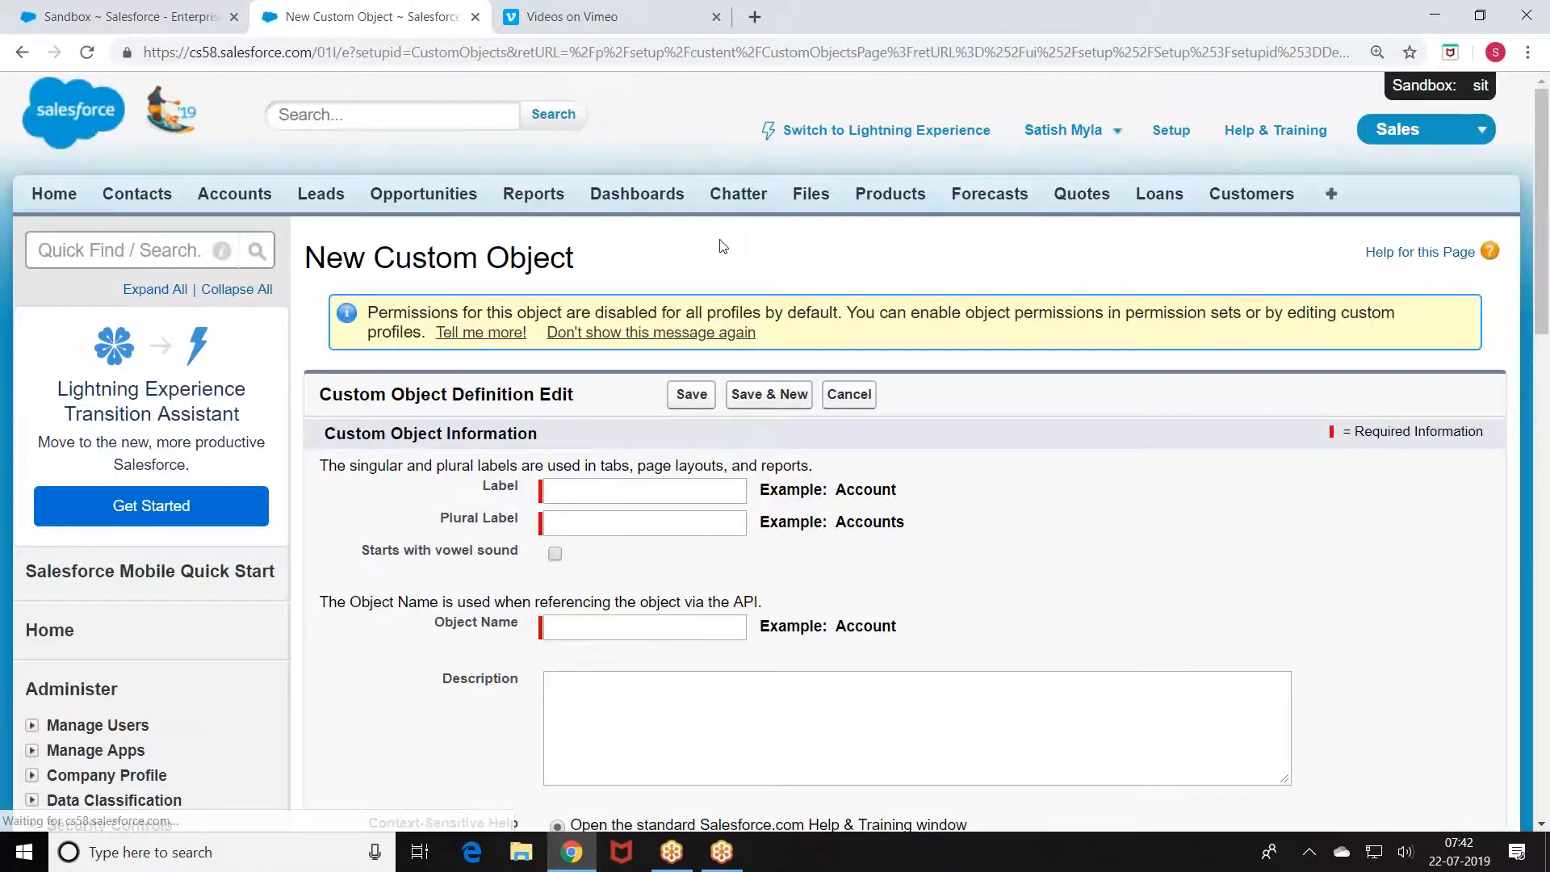
pyautogui.scroll(-1, 614, 411)
pyautogui.click(611, 388)
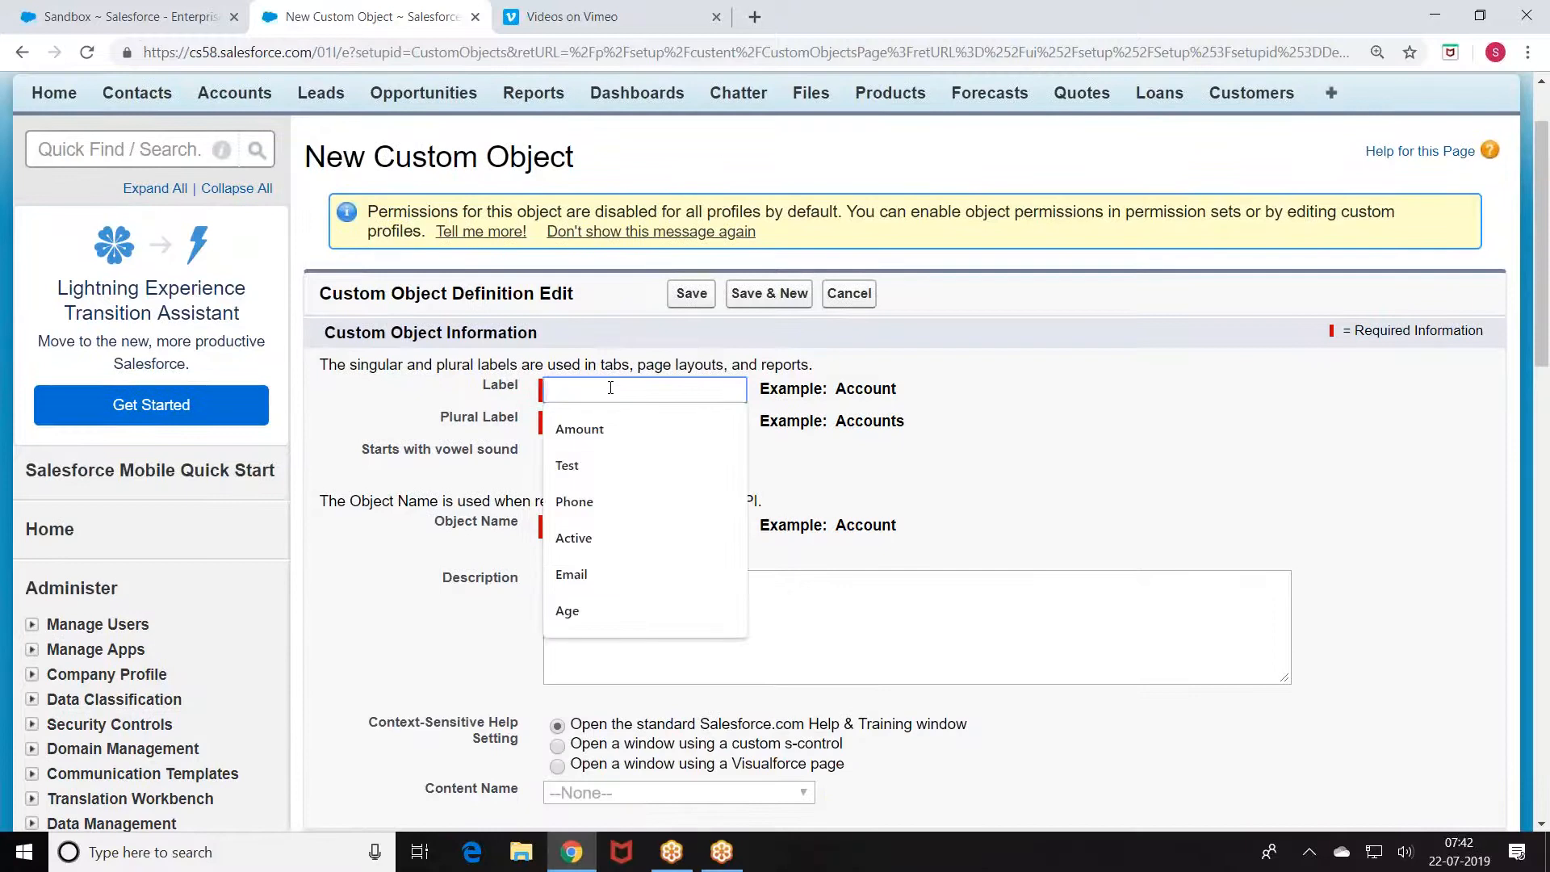
pyautogui.write('CollegeInfo')
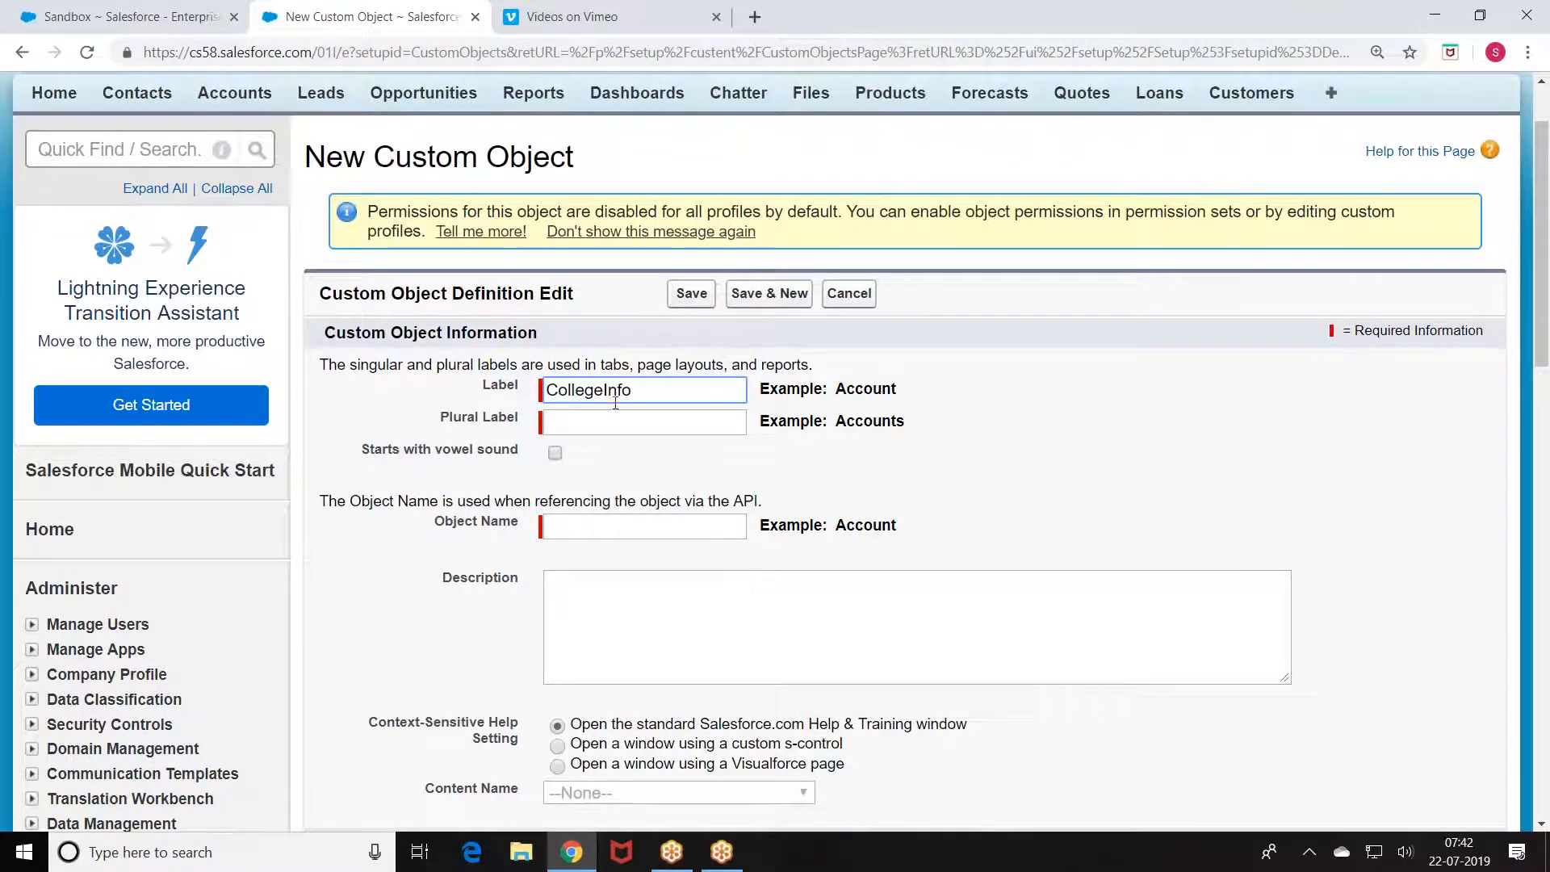
pyautogui.press('Tab')
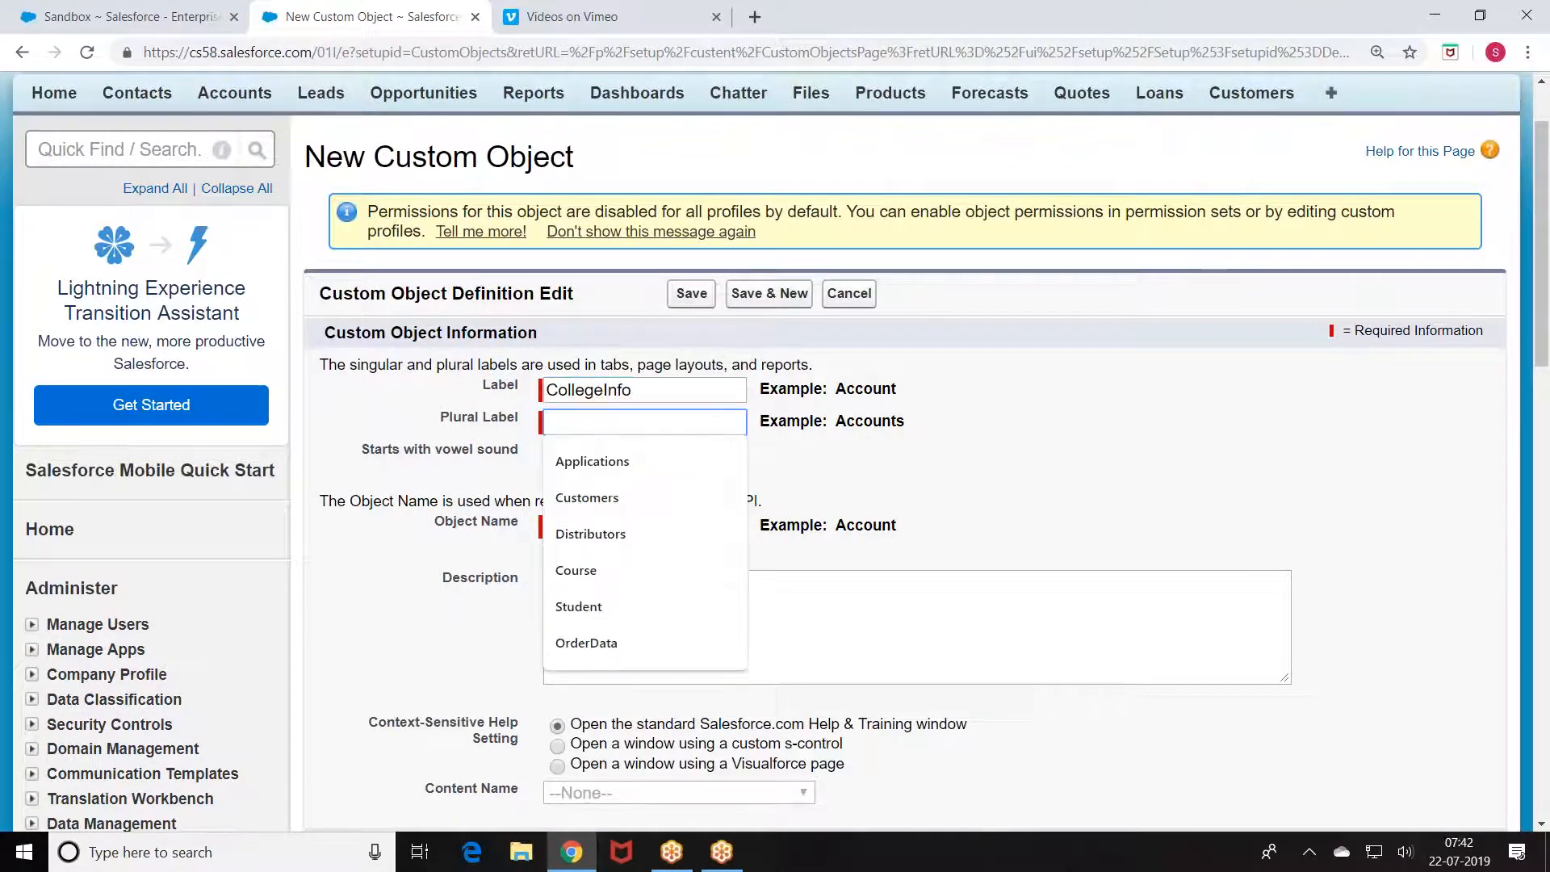
pyautogui.write('CollegeInfo')
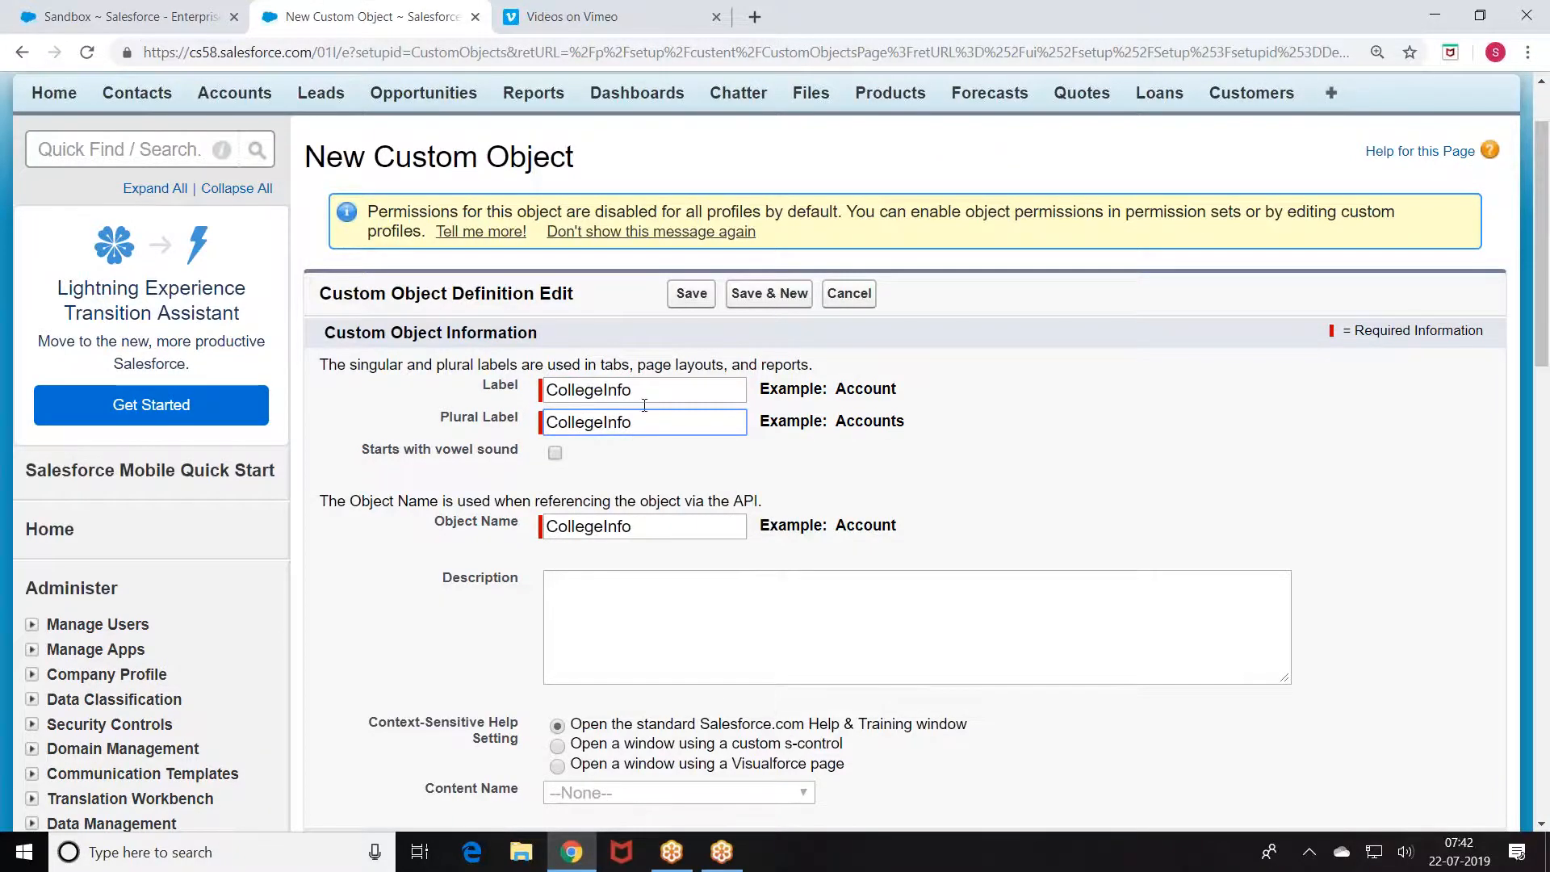
pyautogui.scroll(-9, 644, 405)
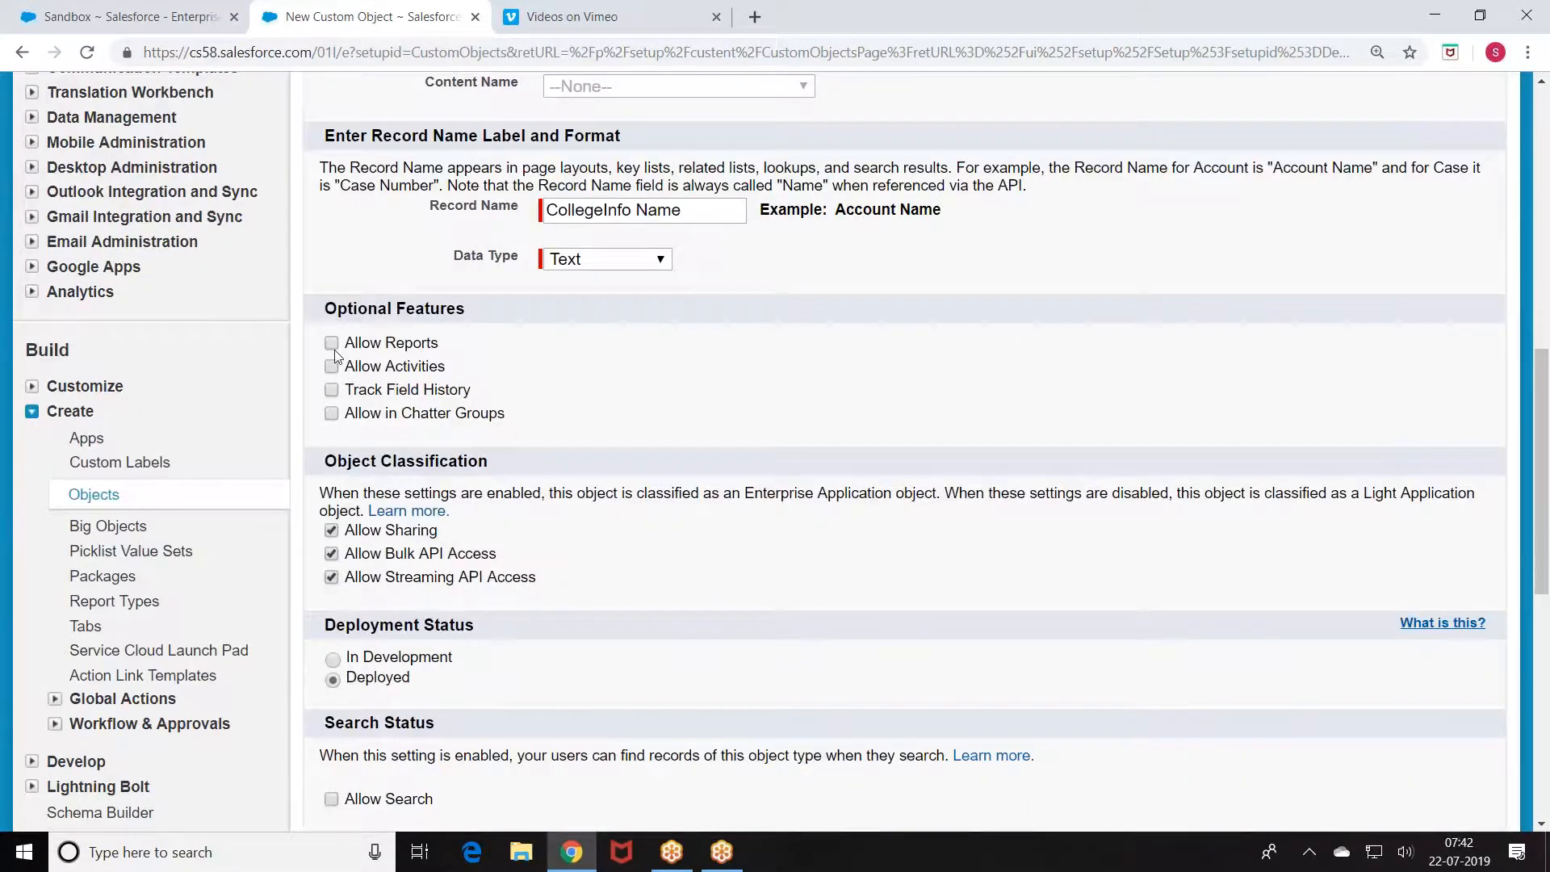
pyautogui.scroll(-5, 381, 429)
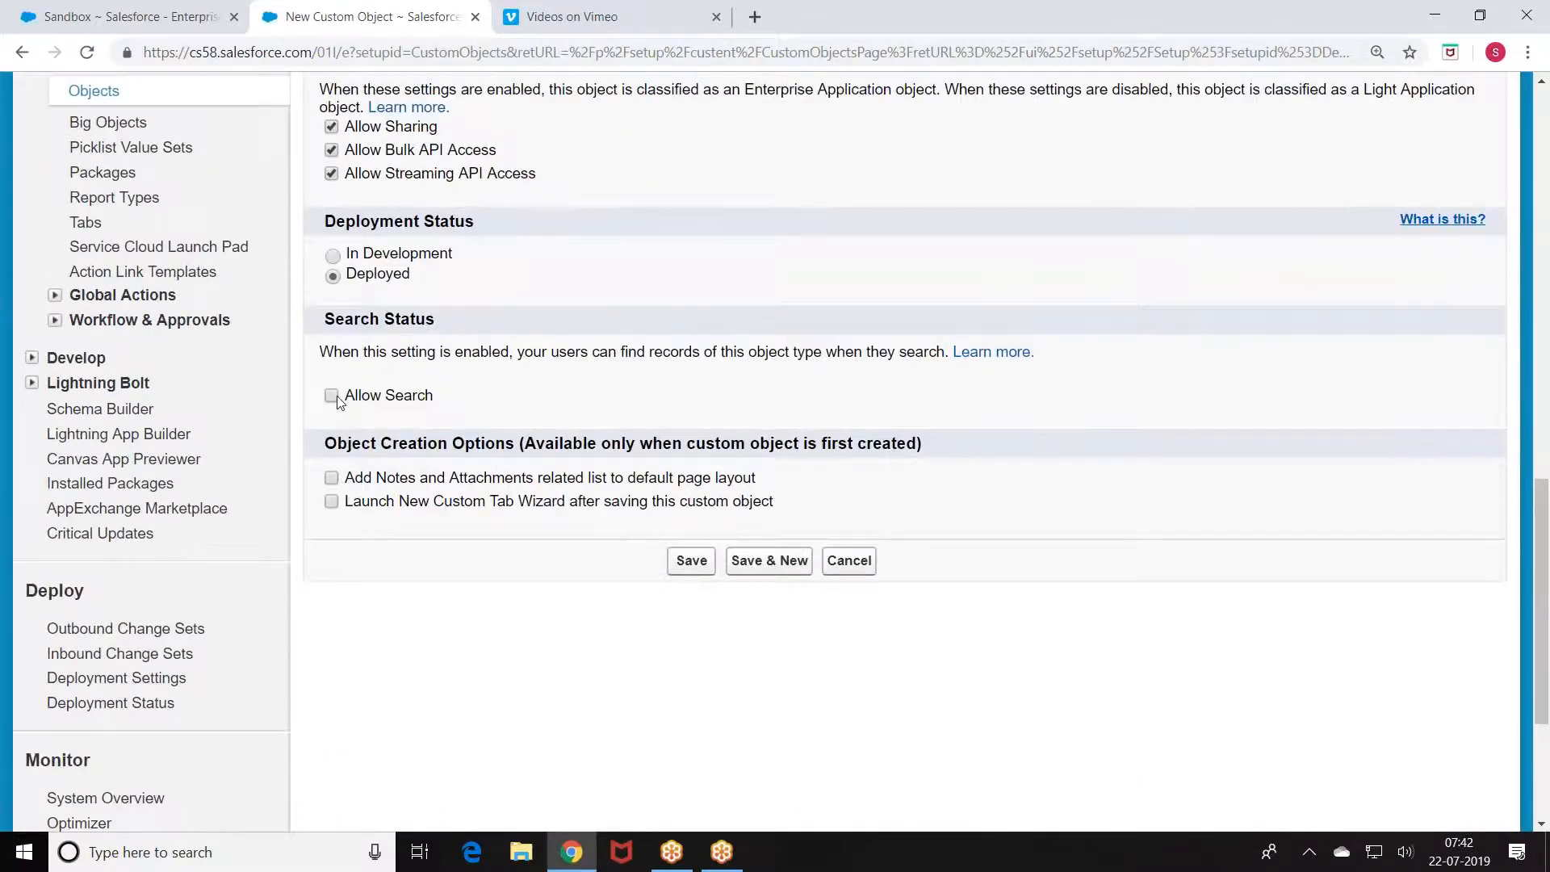
pyautogui.click(690, 565)
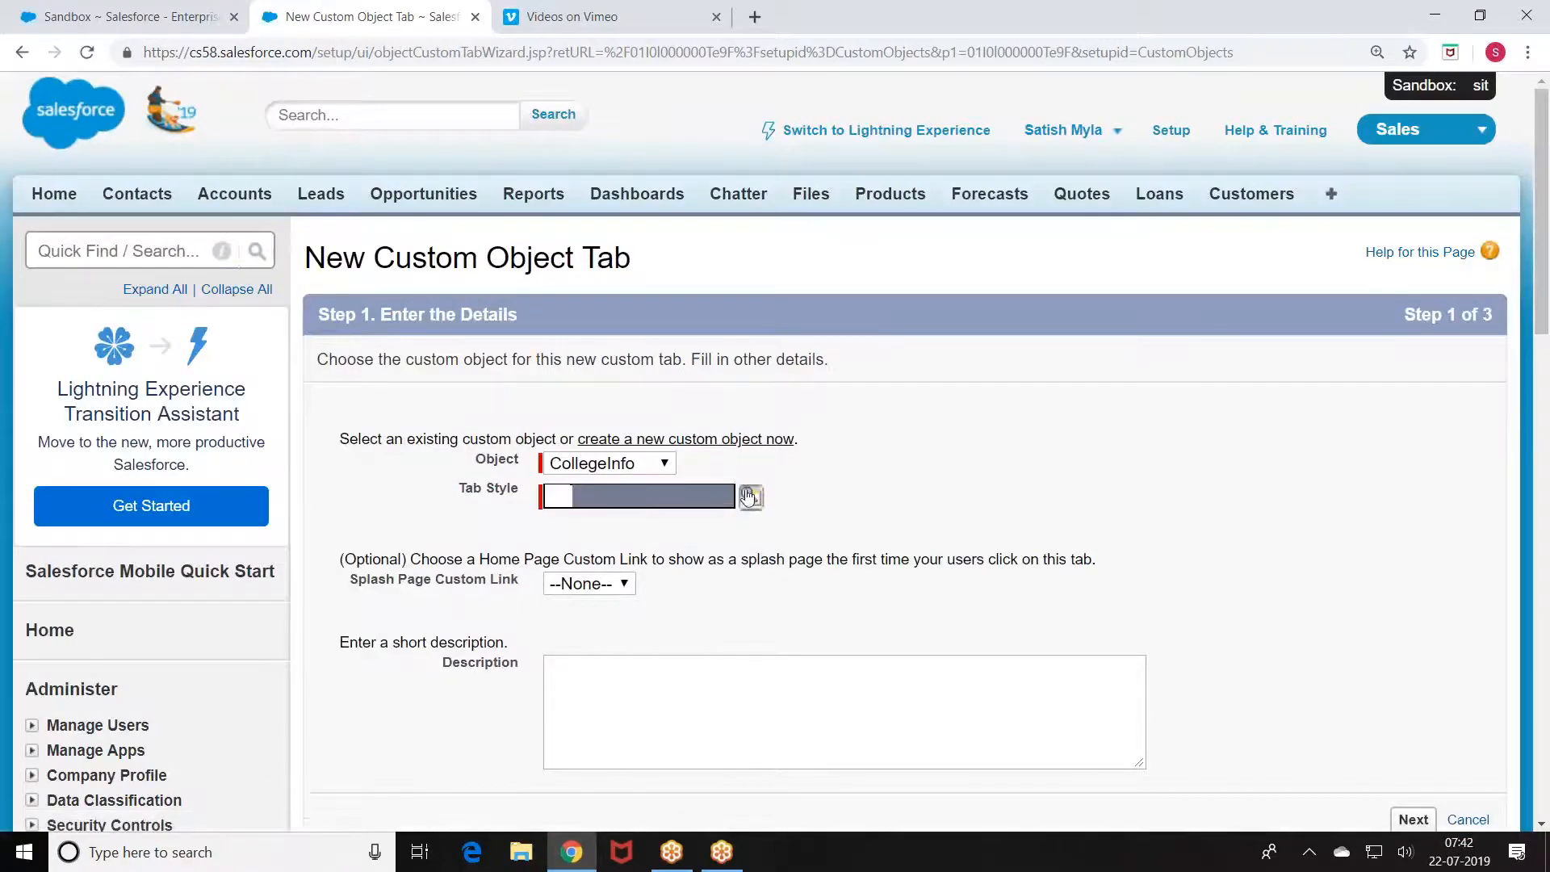
# Step: Create the CollegeInfo tab with the Airplane style, keeping the default profiles and apps, and save
pyautogui.click(748, 495)
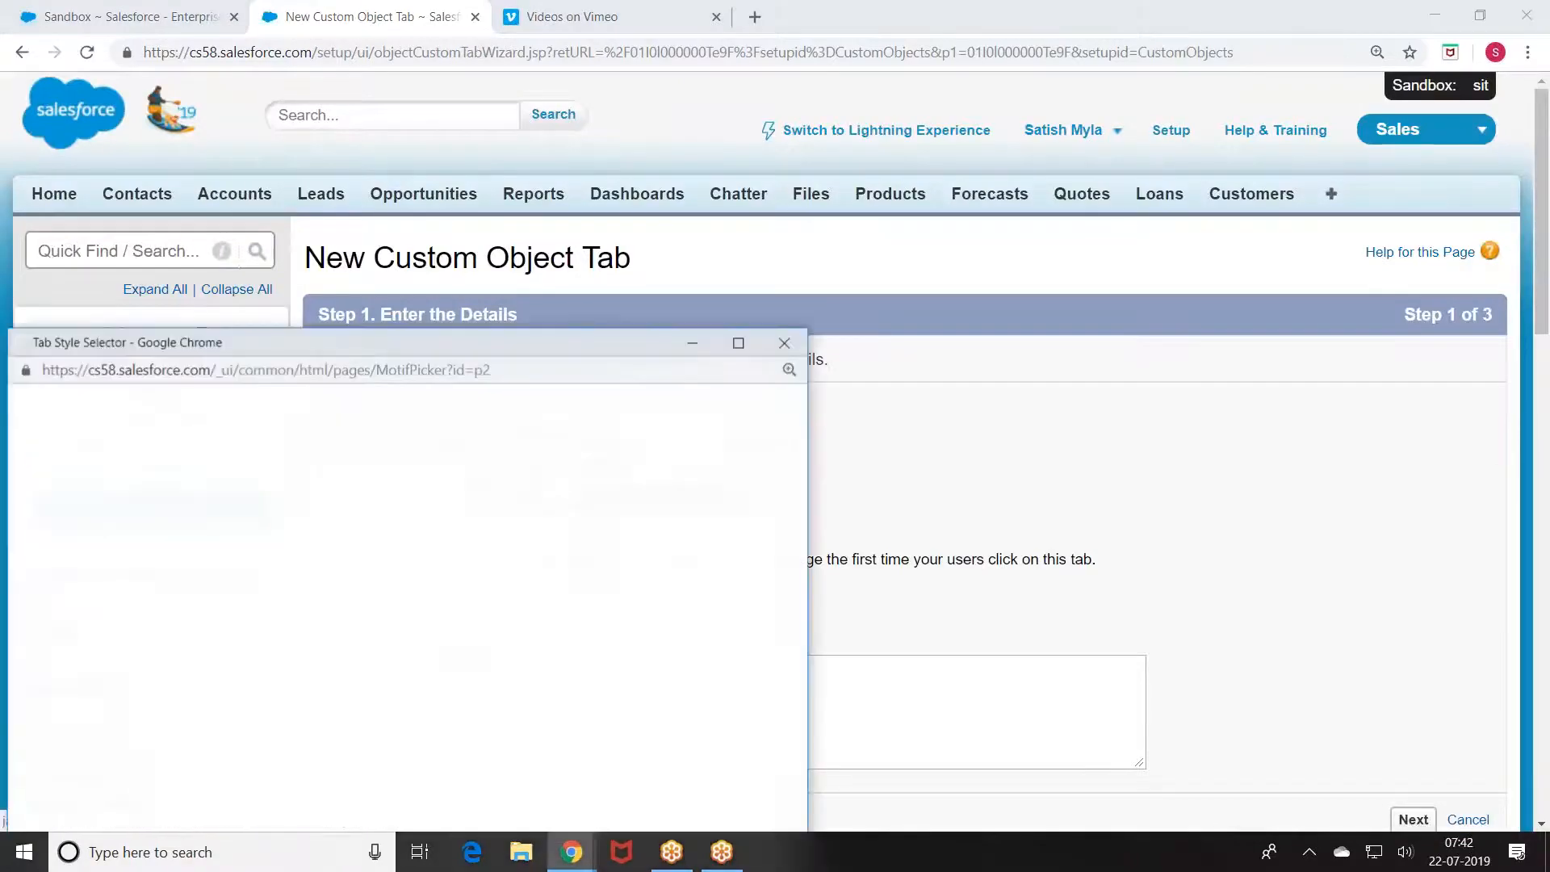
pyautogui.click(197, 472)
pyautogui.scroll(-4, 878, 451)
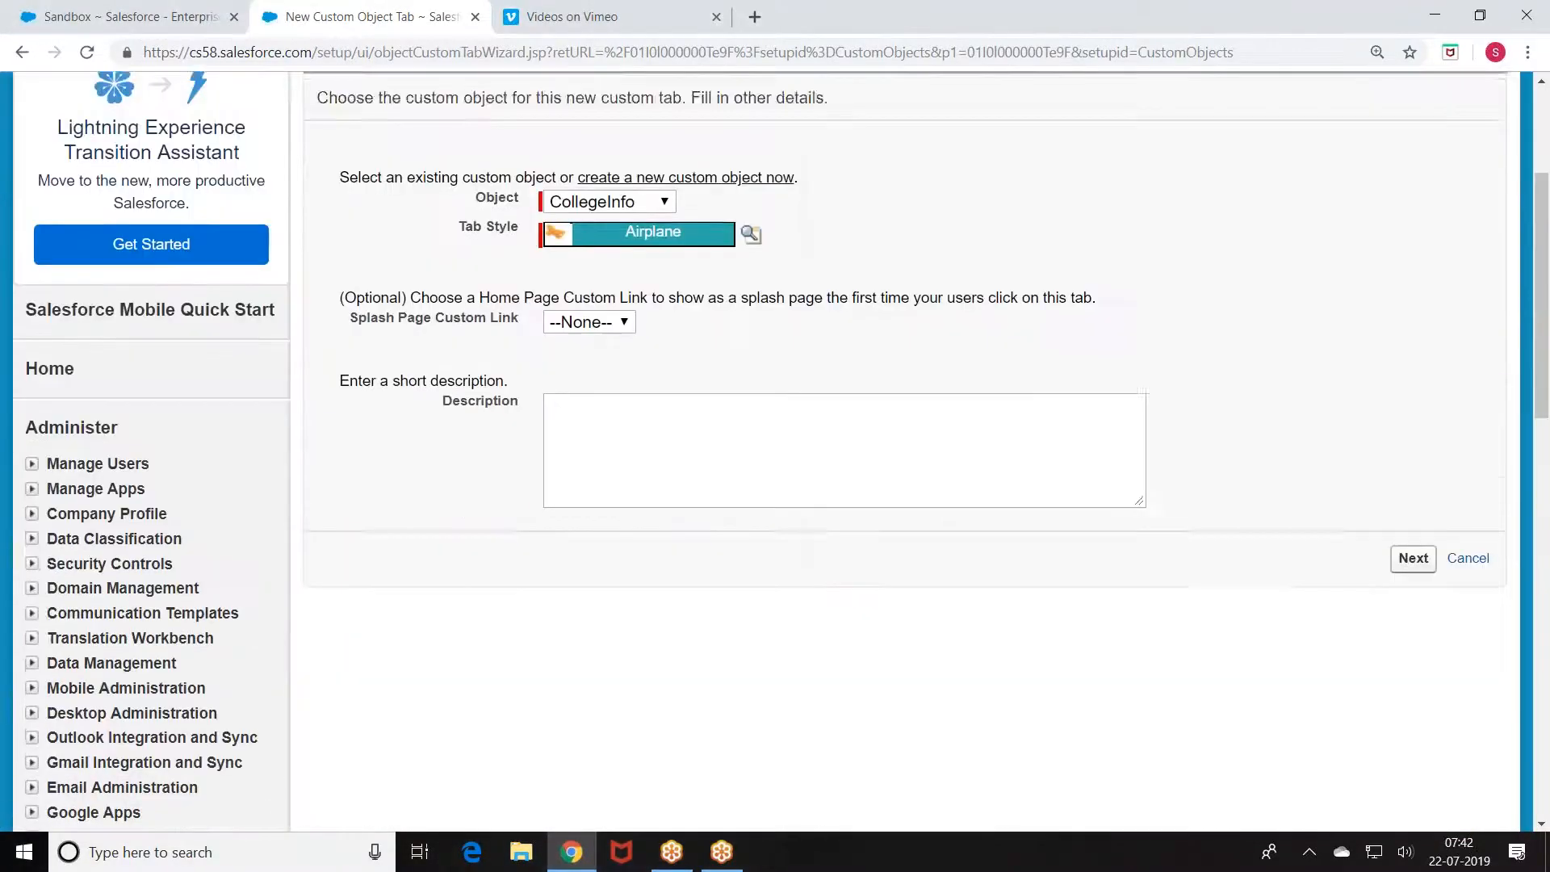
pyautogui.click(1425, 521)
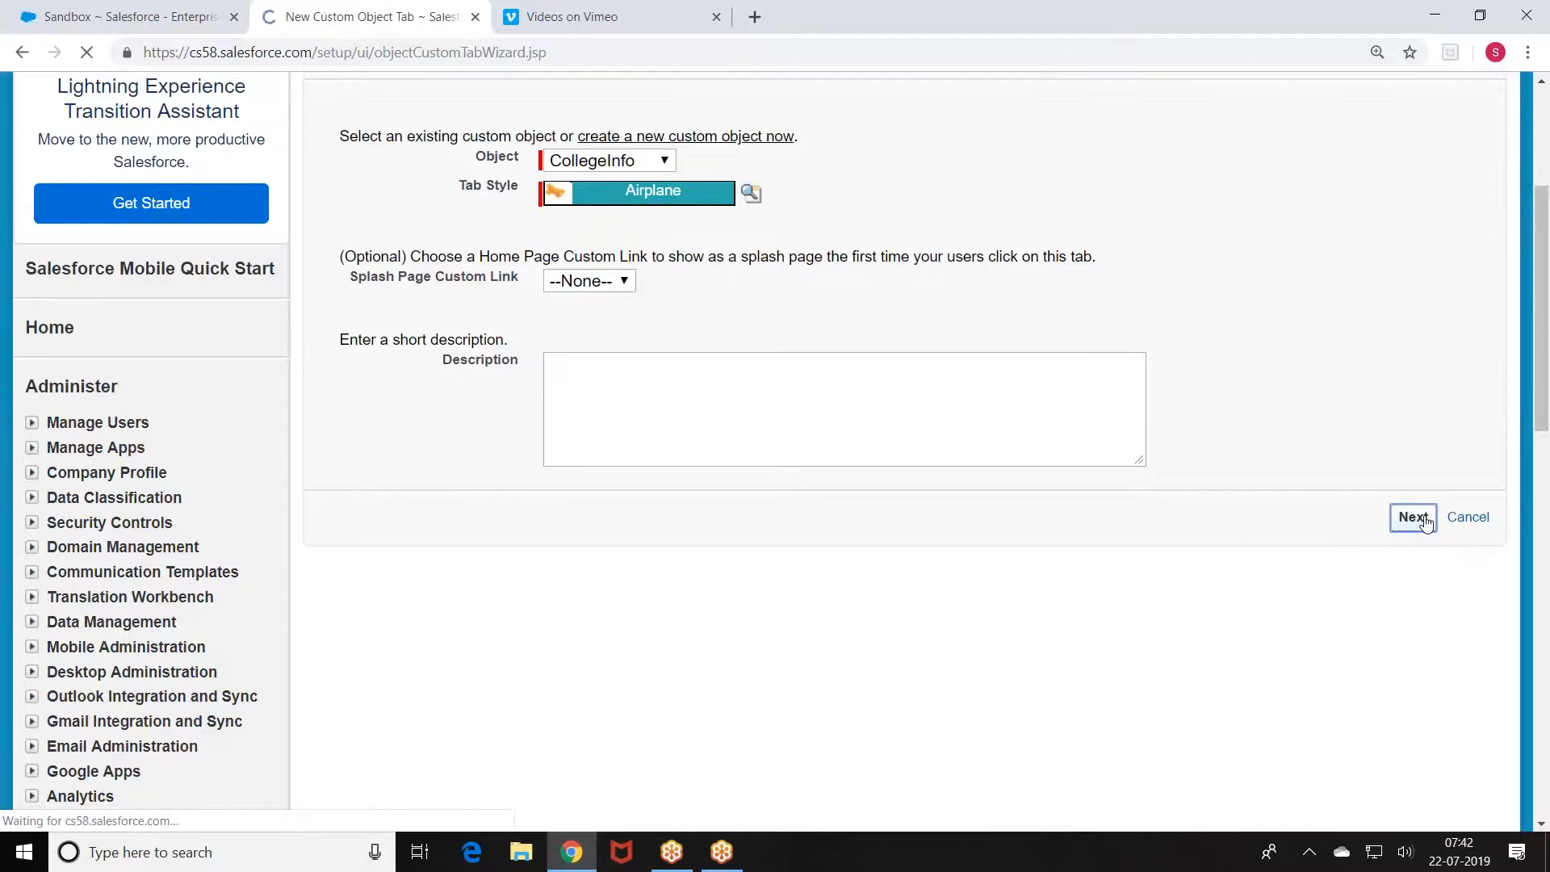
pyautogui.scroll(-3, 1200, 540)
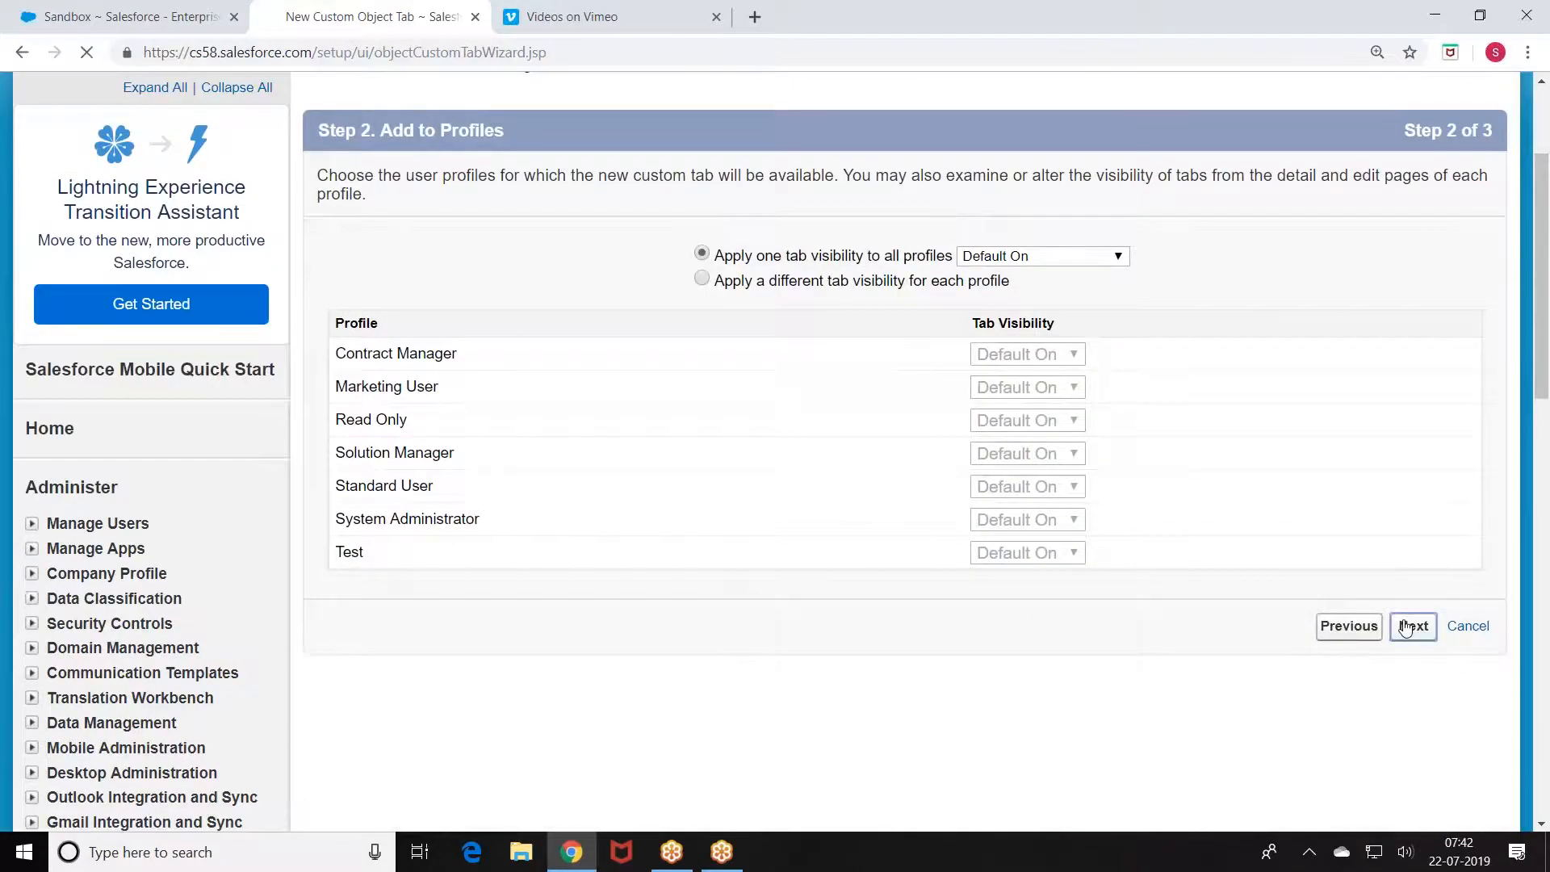
pyautogui.click(1405, 628)
pyautogui.scroll(-4, 1291, 564)
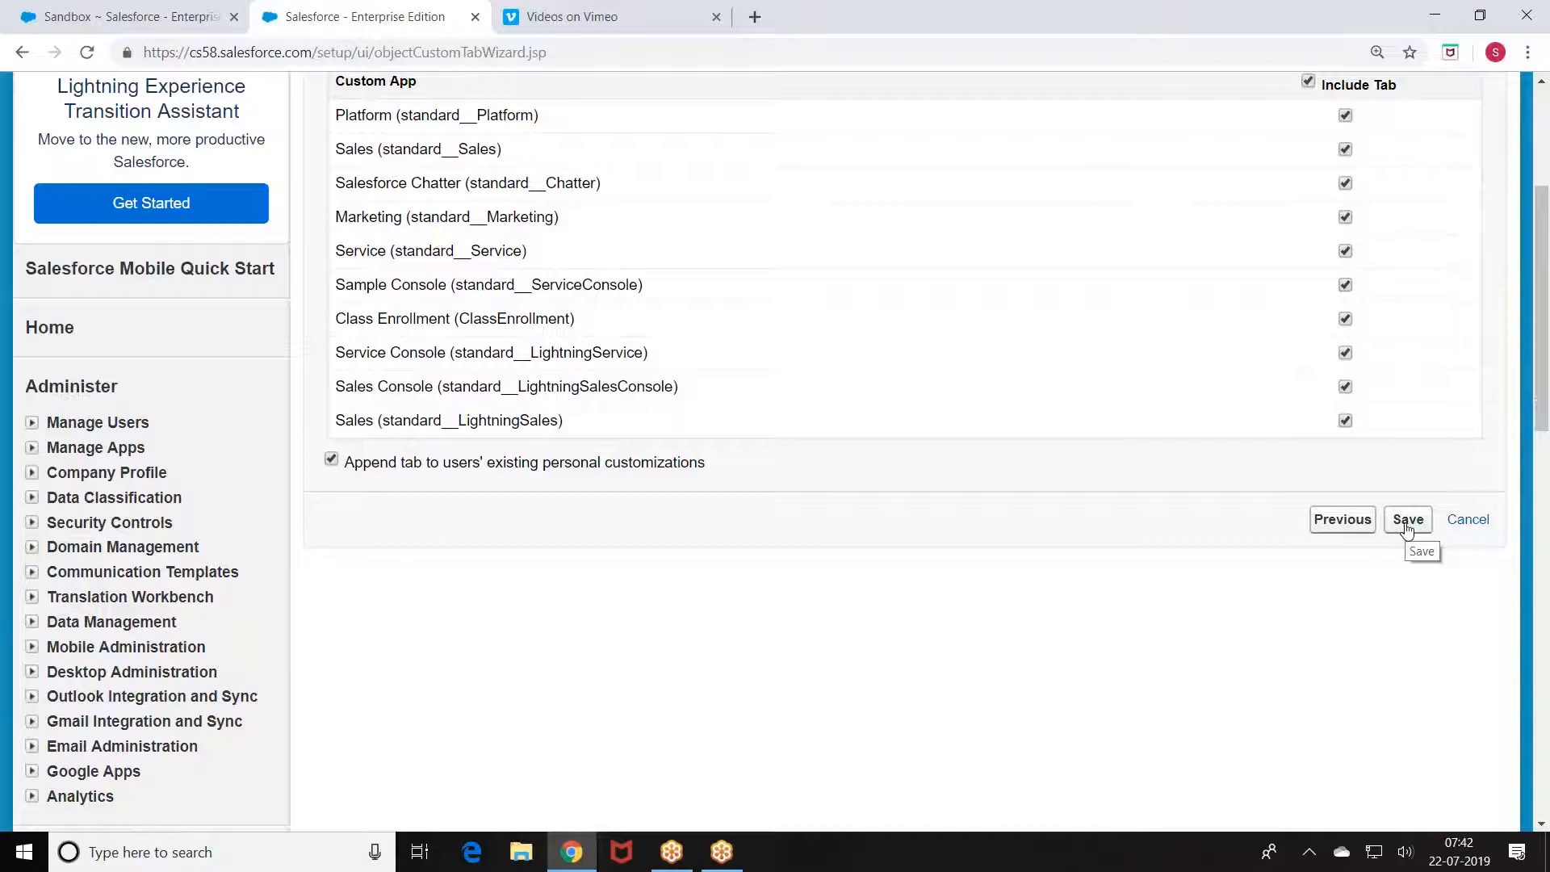
pyautogui.click(1405, 520)
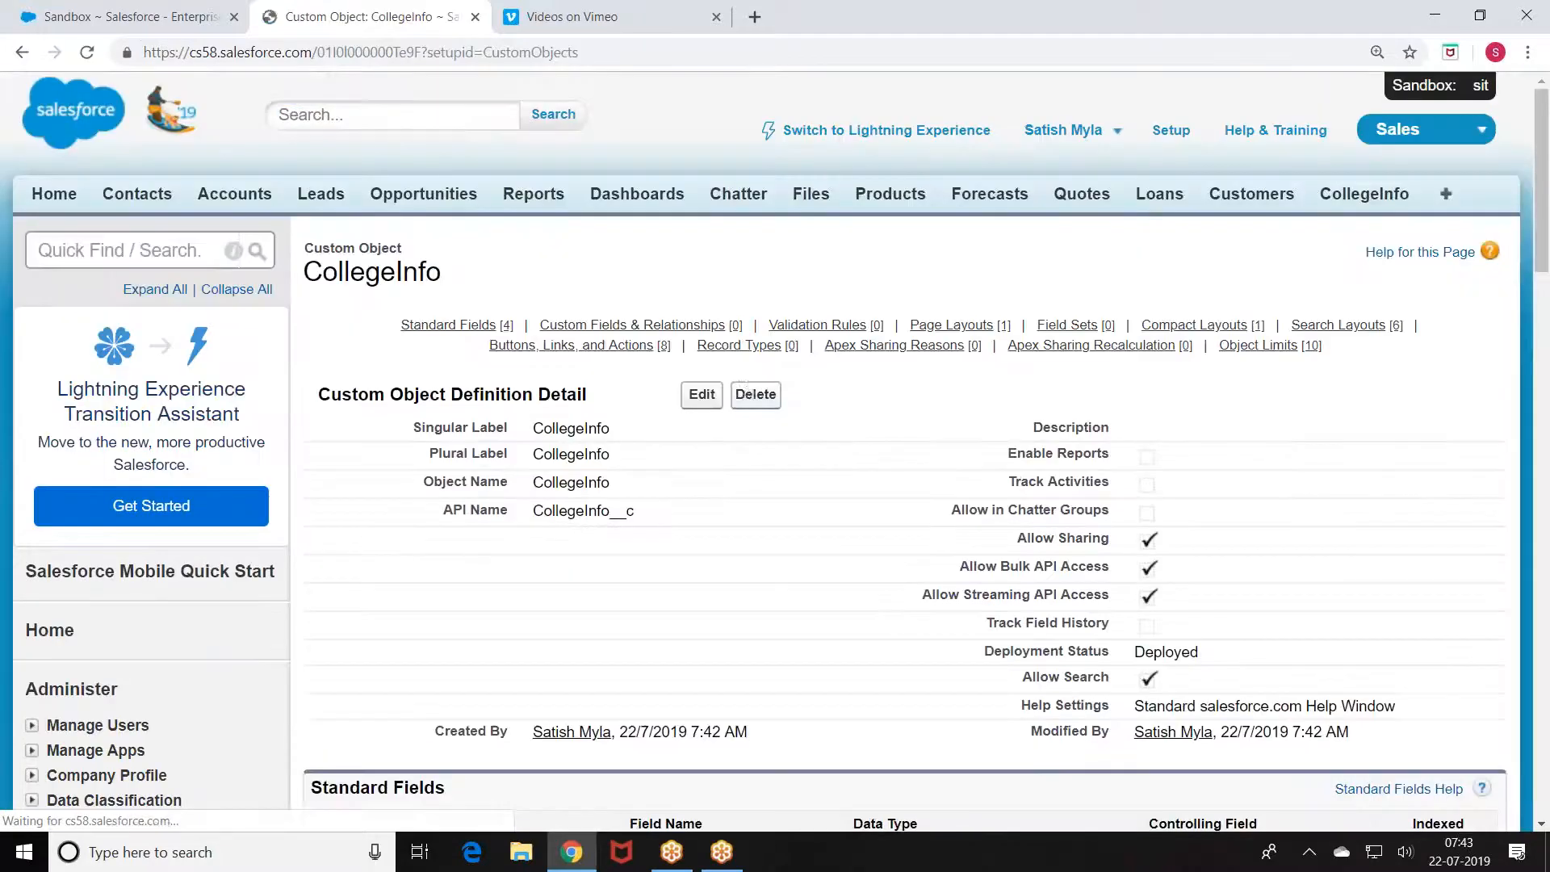
pyautogui.scroll(-6, 610, 607)
# Step: Start a new custom field on CollegeInfo with the Currency data type
pyautogui.scroll(-1, 609, 600)
pyautogui.click(703, 395)
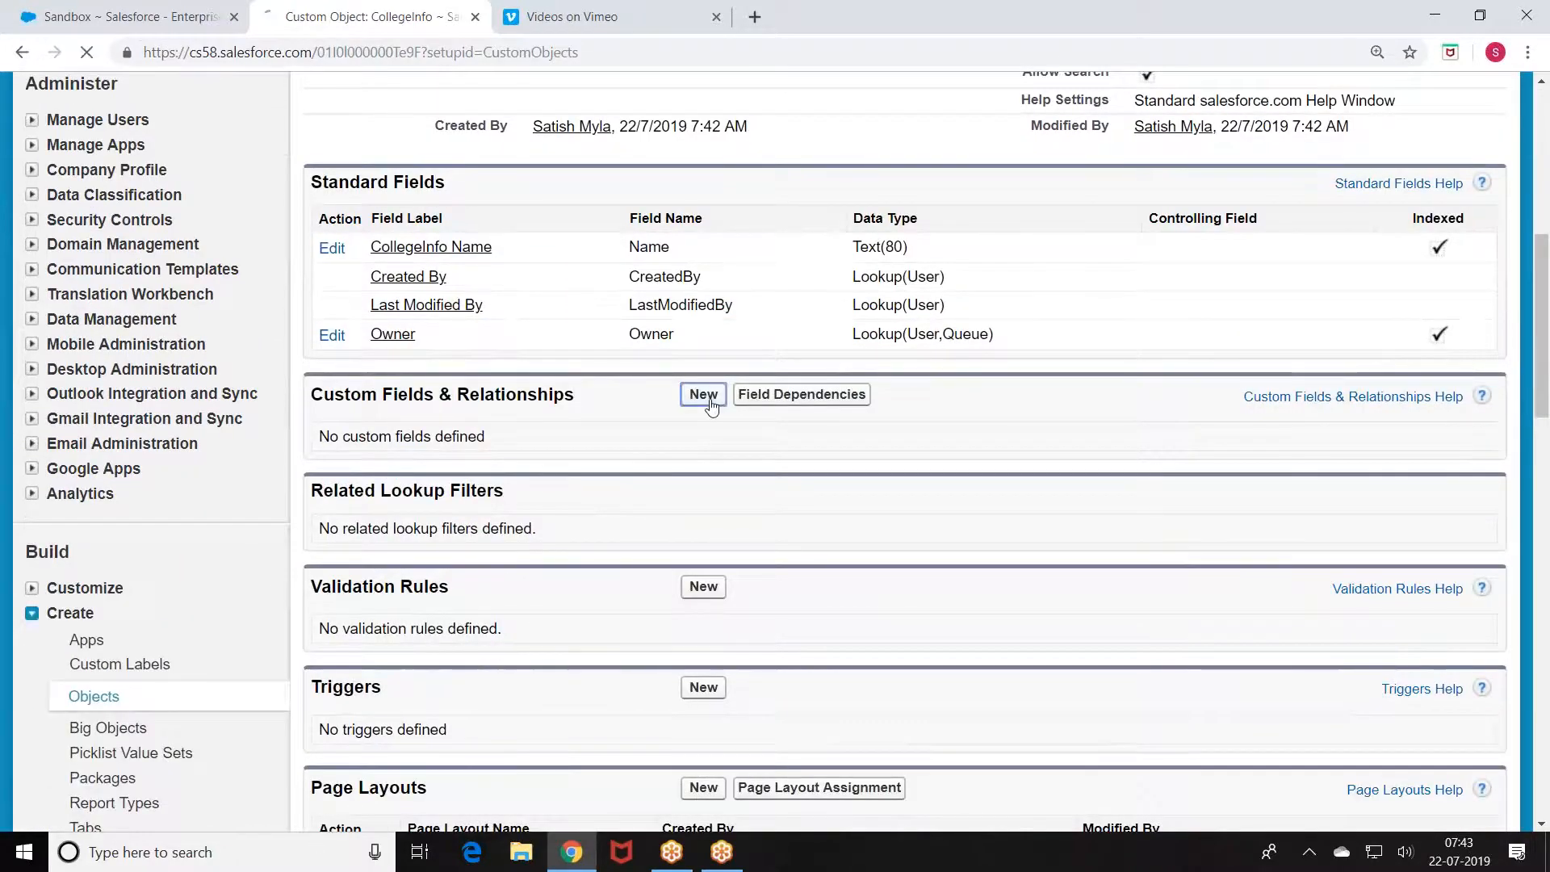
pyautogui.scroll(-7, 570, 358)
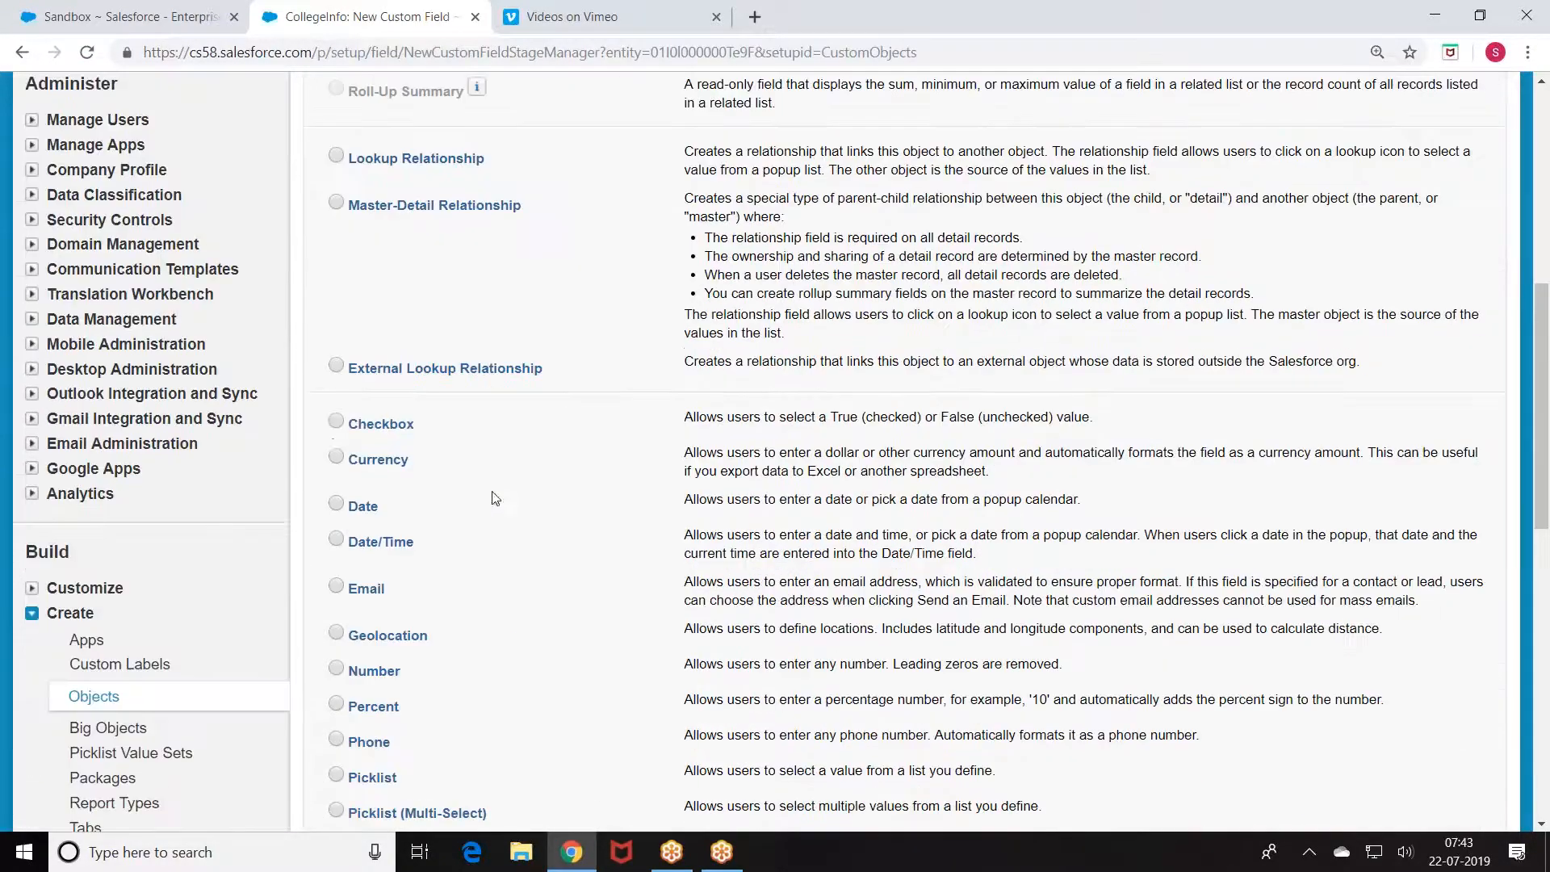
pyautogui.click(336, 457)
pyautogui.scroll(8, 1238, 332)
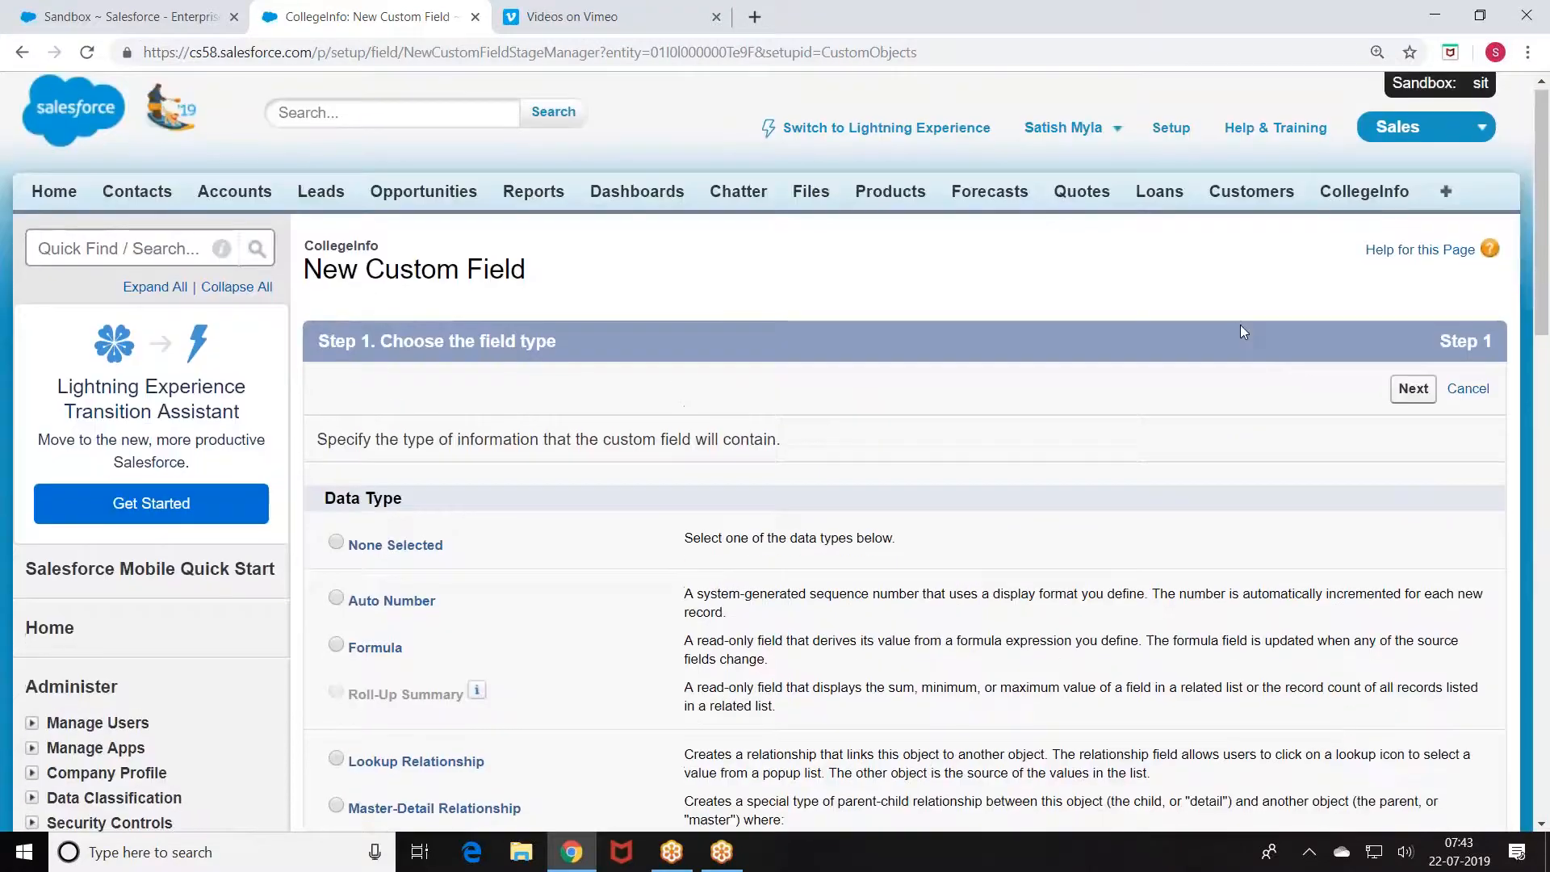
pyautogui.click(1411, 391)
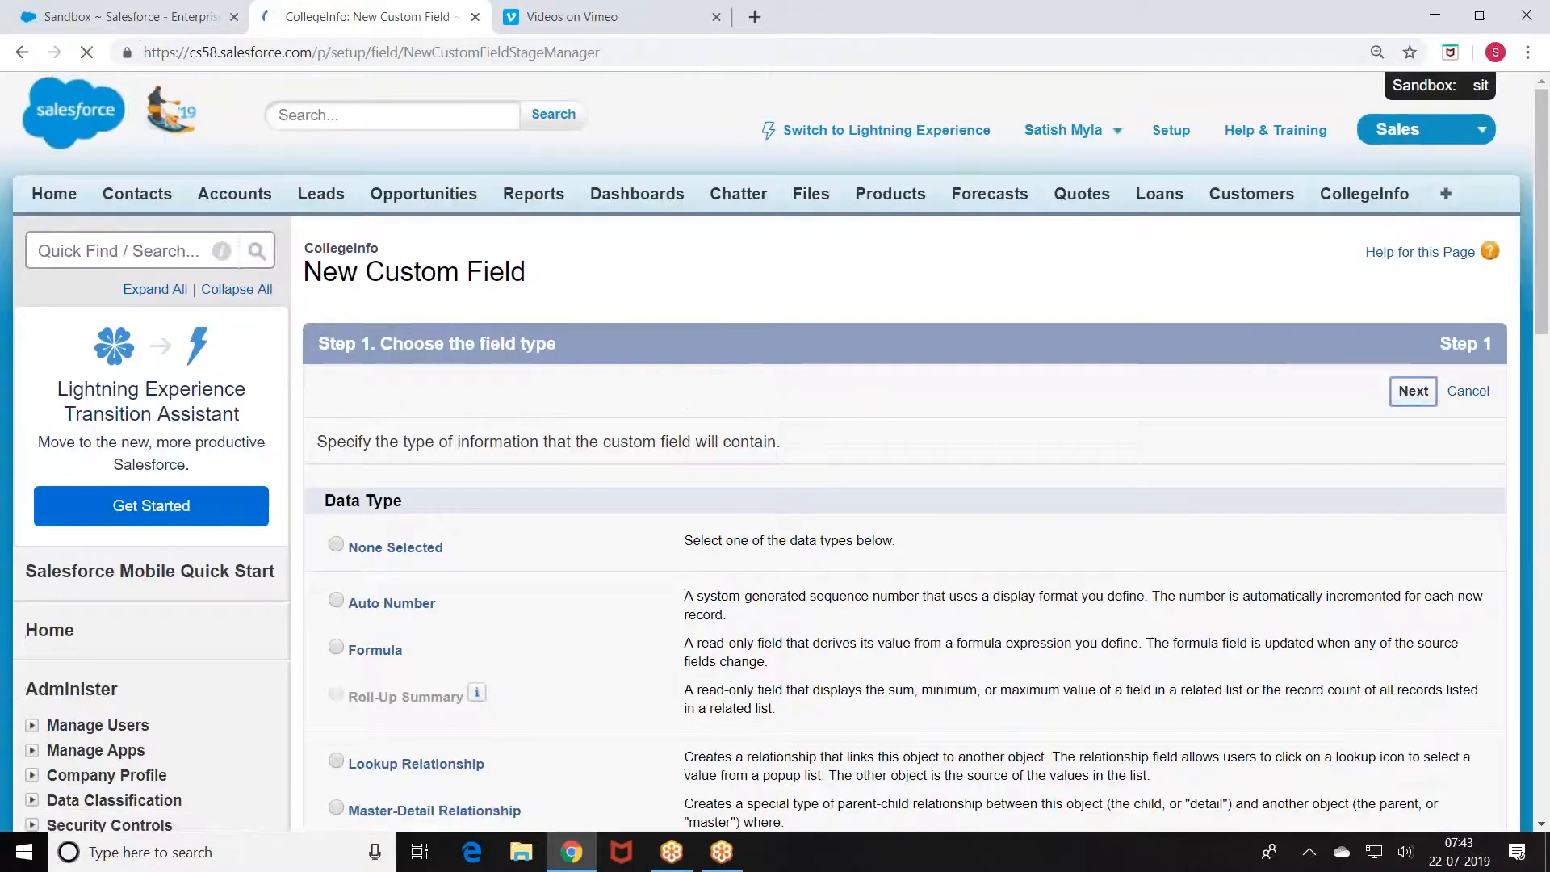
# Step: Label the field Seats and continue through field-level security to the page-layout step
pyautogui.scroll(-2, 571, 402)
pyautogui.scroll(-1, 589, 259)
pyautogui.click(588, 247)
pyautogui.write('No Stud')
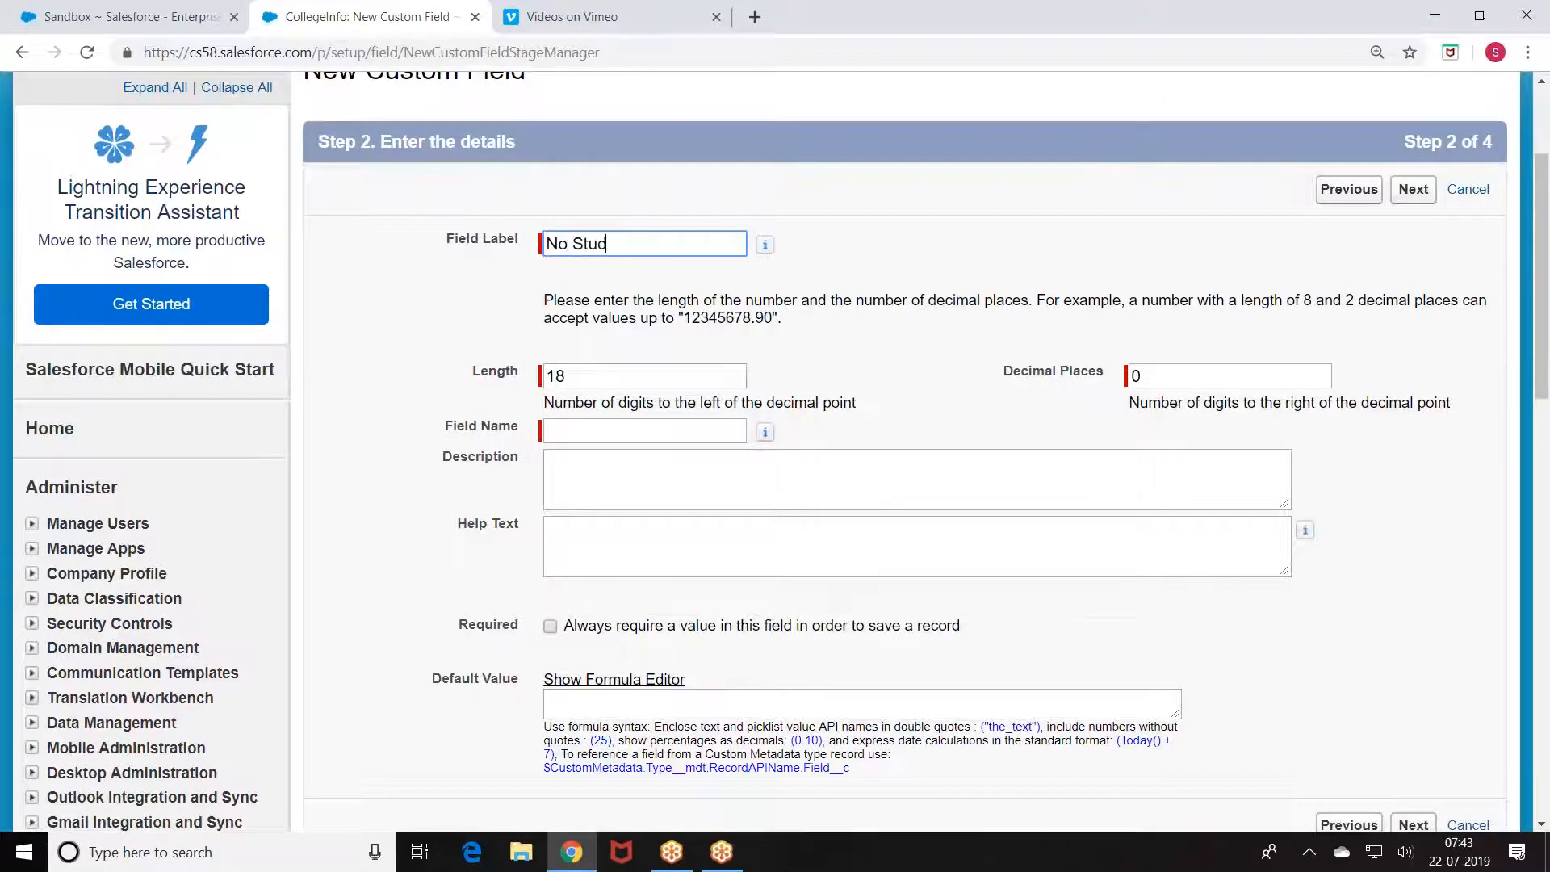
pyautogui.write(' S')
pyautogui.press('BackSpace')
pyautogui.press('BackSpace')
pyautogui.press('BackSpace')
pyautogui.press('BackSpace')
pyautogui.write('To')
pyautogui.press('BackSpace')
pyautogui.press('BackSpace')
pyautogui.write('Seats')
pyautogui.click(967, 235)
pyautogui.scroll(-2, 1210, 202)
pyautogui.click(1412, 88)
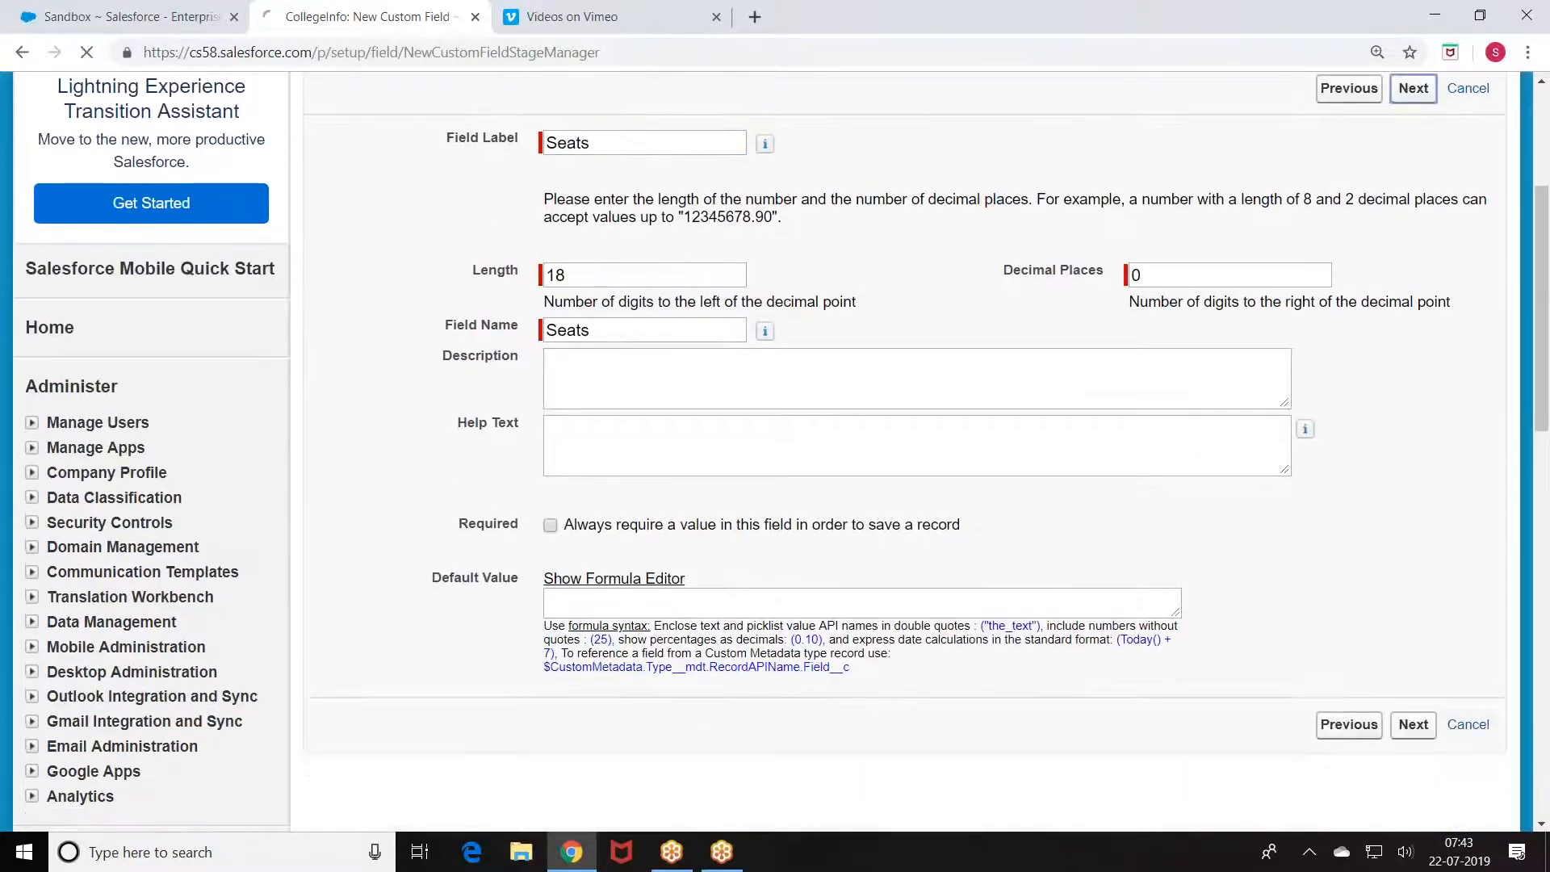
pyautogui.click(1412, 391)
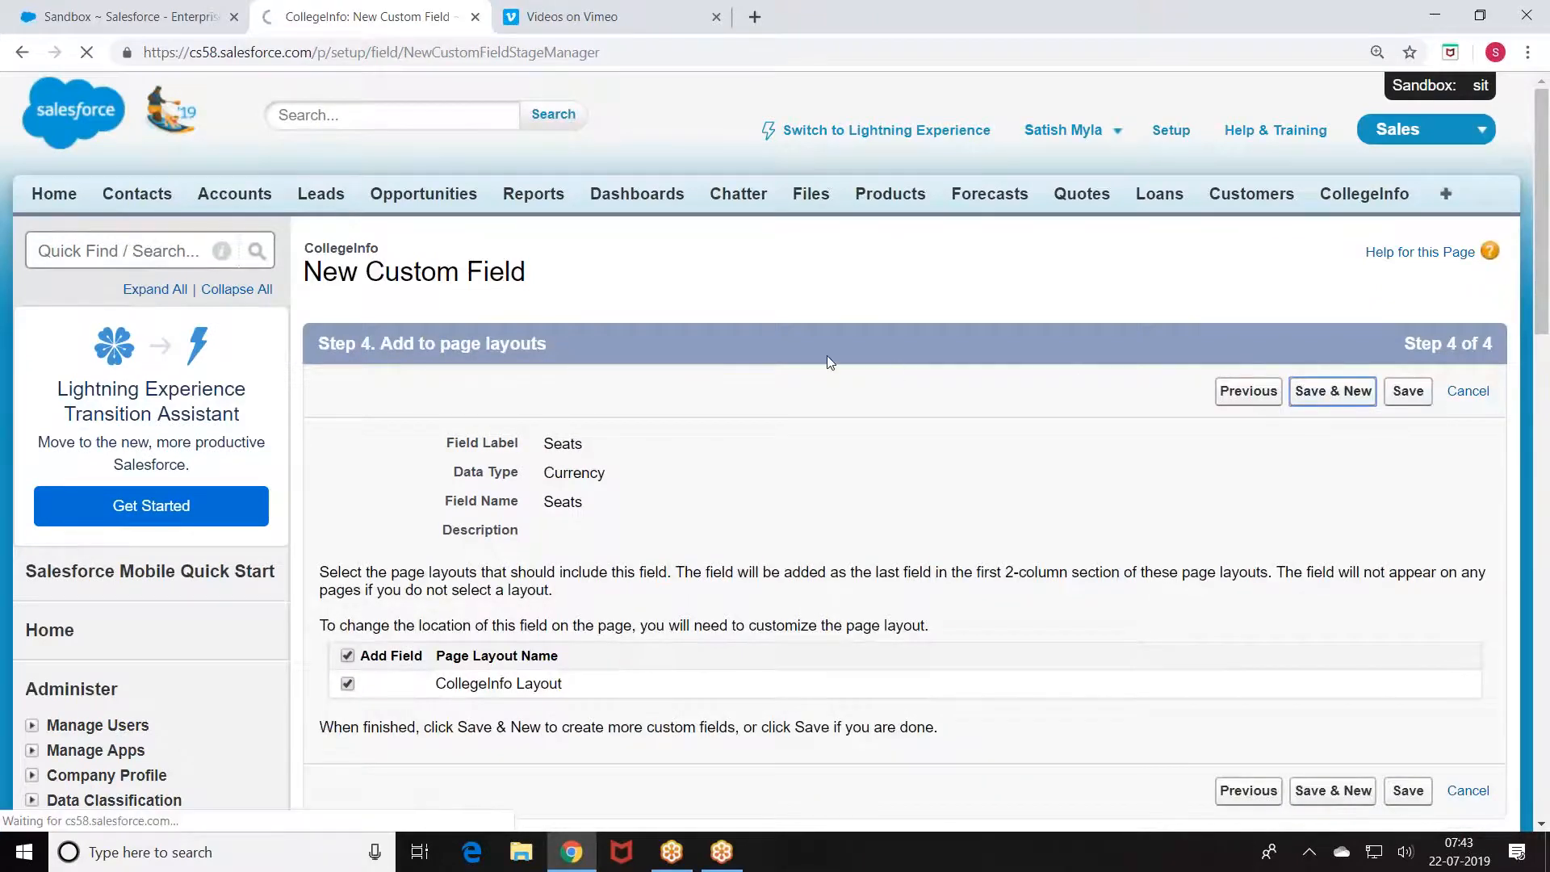
# Step: Create a Currency field labelled Fee and save it with Save & New
pyautogui.scroll(-7, 489, 435)
pyautogui.scroll(-2, 373, 482)
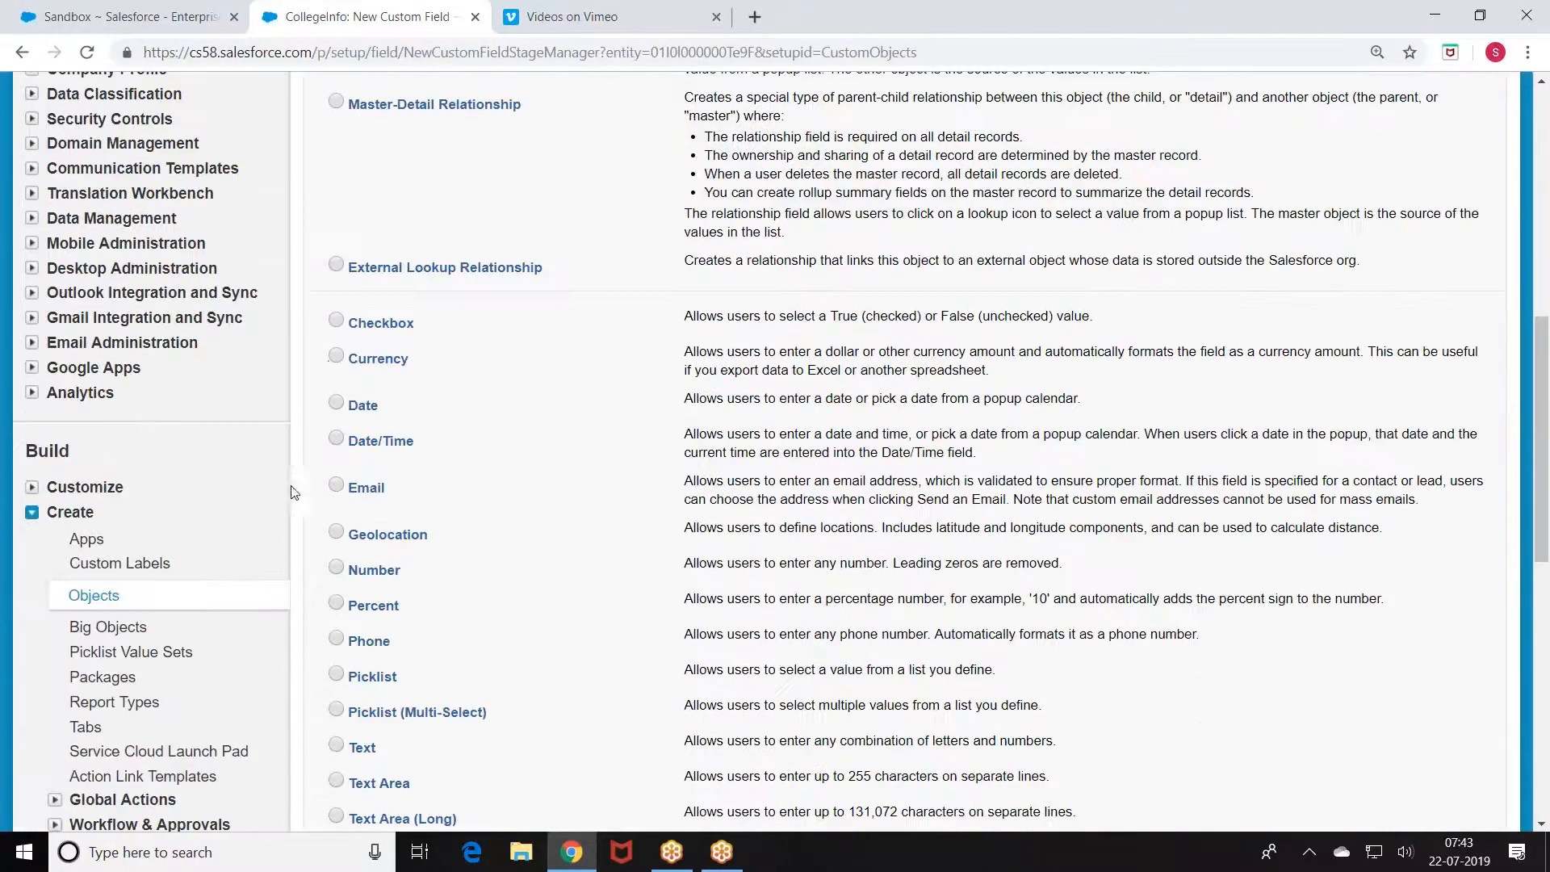
pyautogui.scroll(-4, 988, 391)
pyautogui.click(1410, 721)
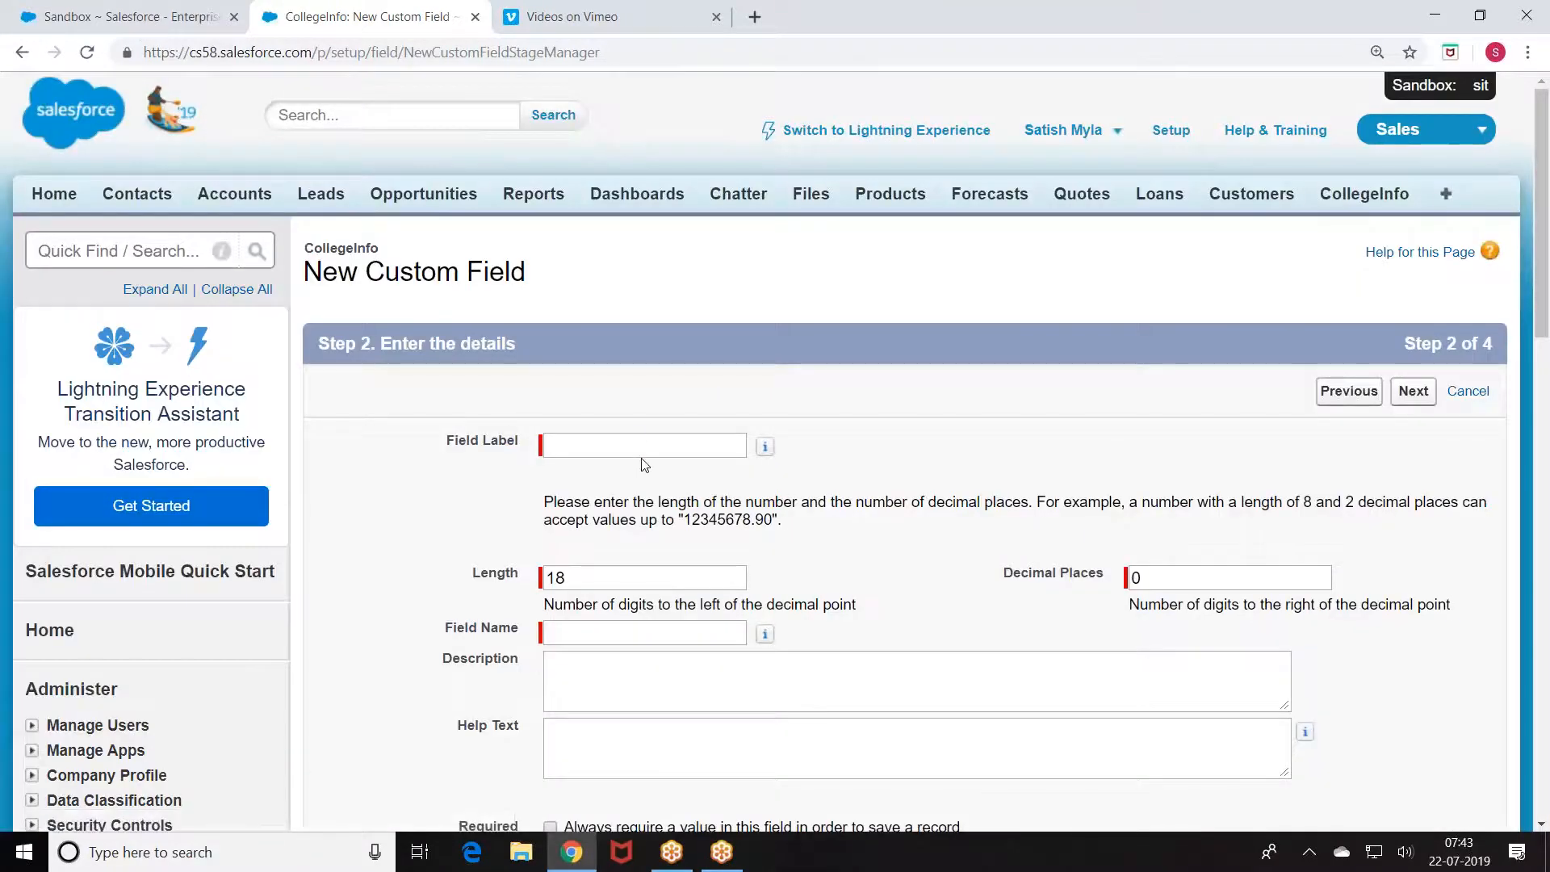
pyautogui.click(640, 440)
pyautogui.write('Fee')
pyautogui.click(1307, 359)
pyautogui.click(1411, 392)
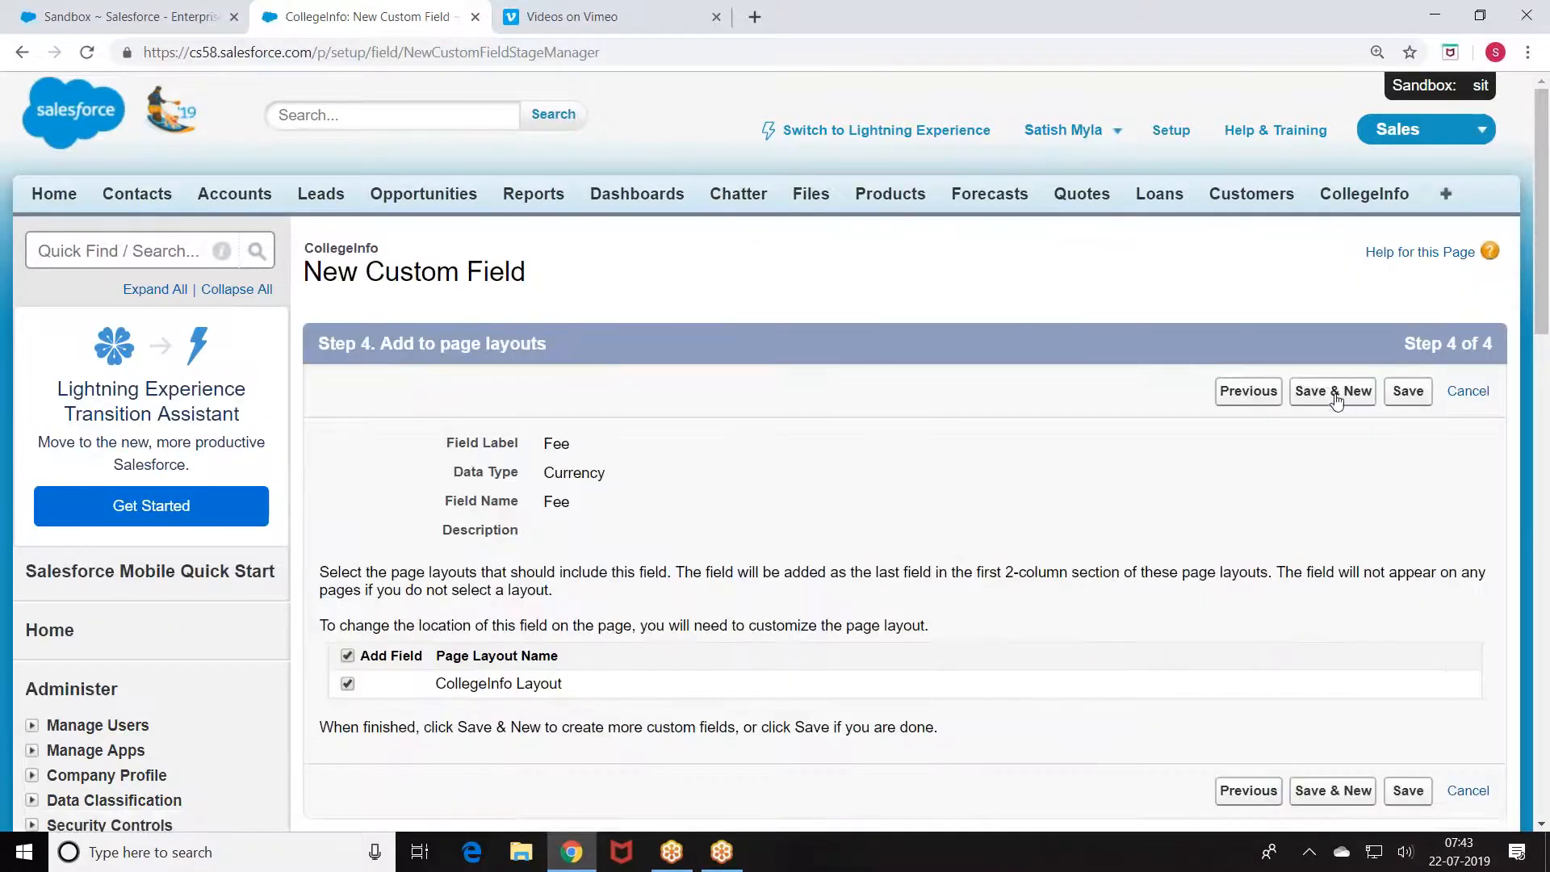
pyautogui.click(1335, 401)
# Step: Begin another Currency field, then cancel back to the CollegeInfo object
pyautogui.scroll(-4, 379, 408)
pyautogui.scroll(-2, 380, 407)
pyautogui.scroll(2, 860, 430)
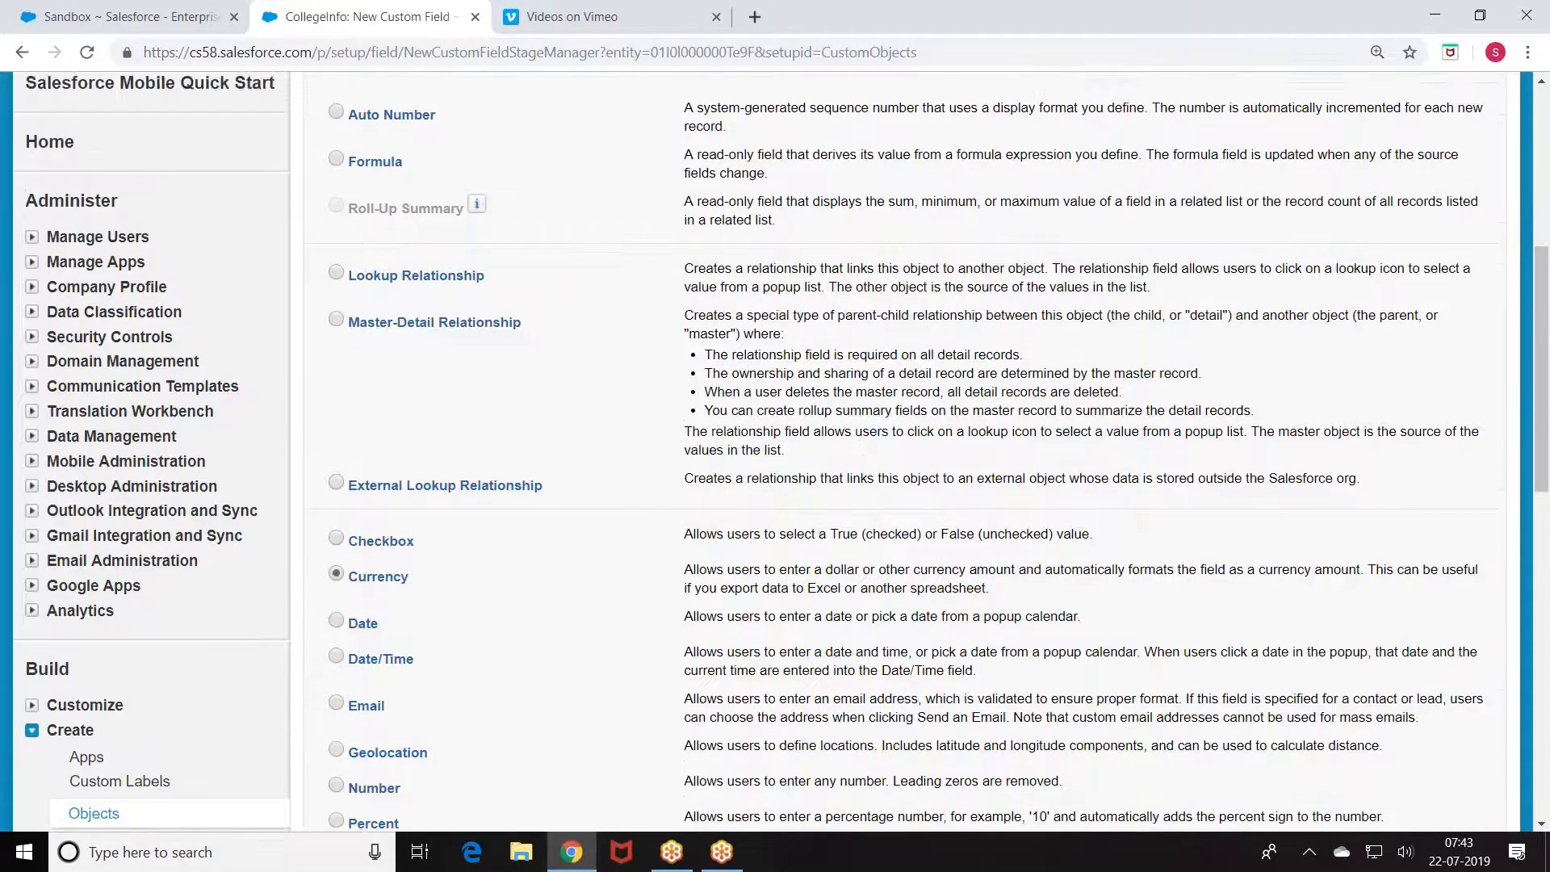
pyautogui.click(1412, 88)
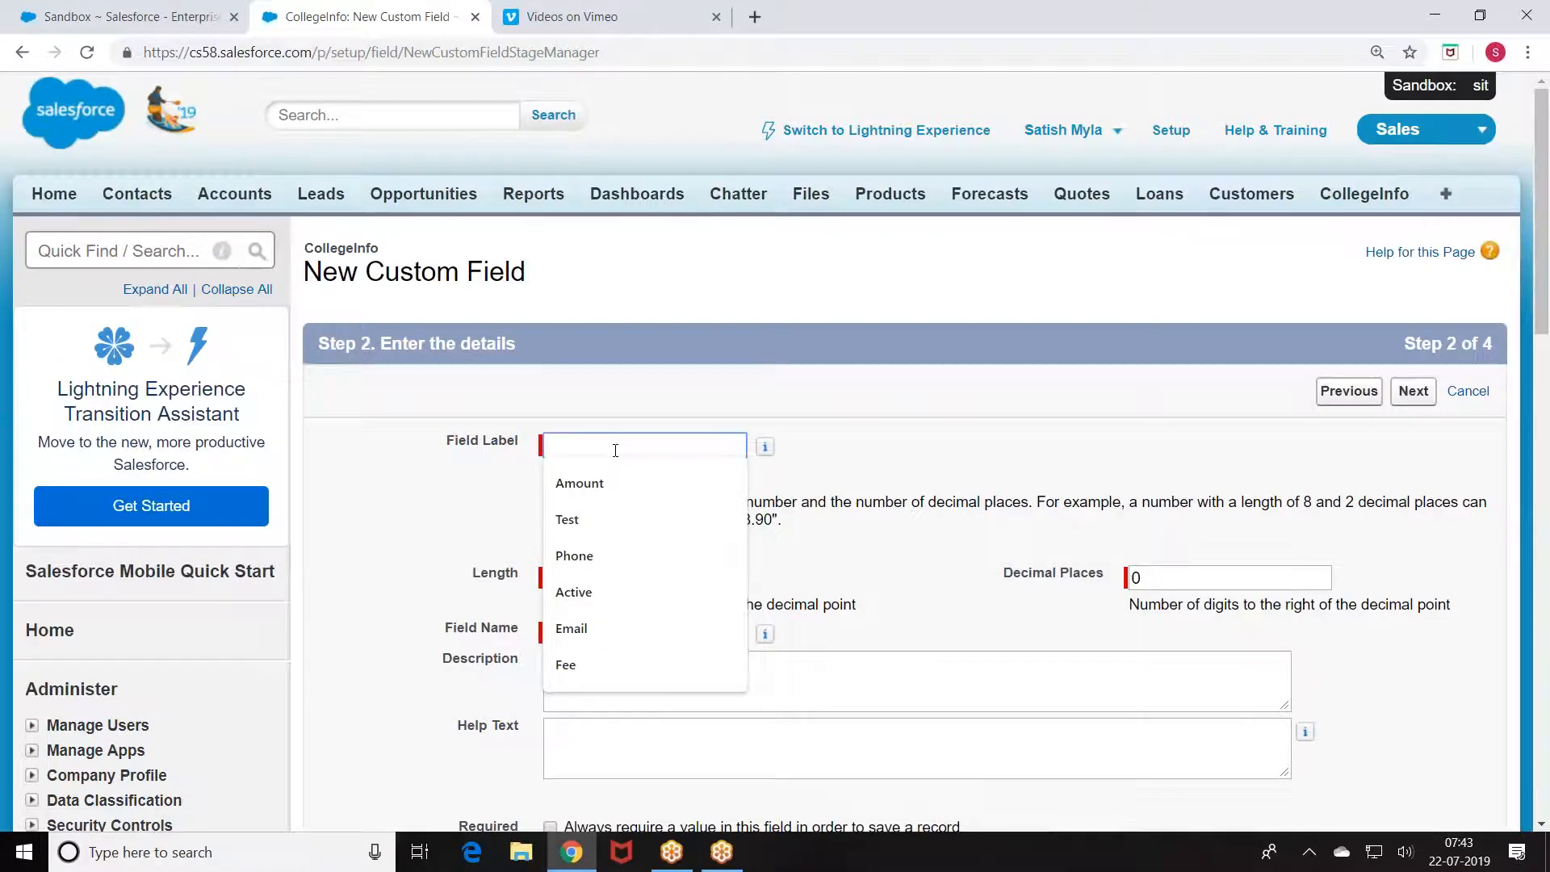
pyautogui.click(1461, 390)
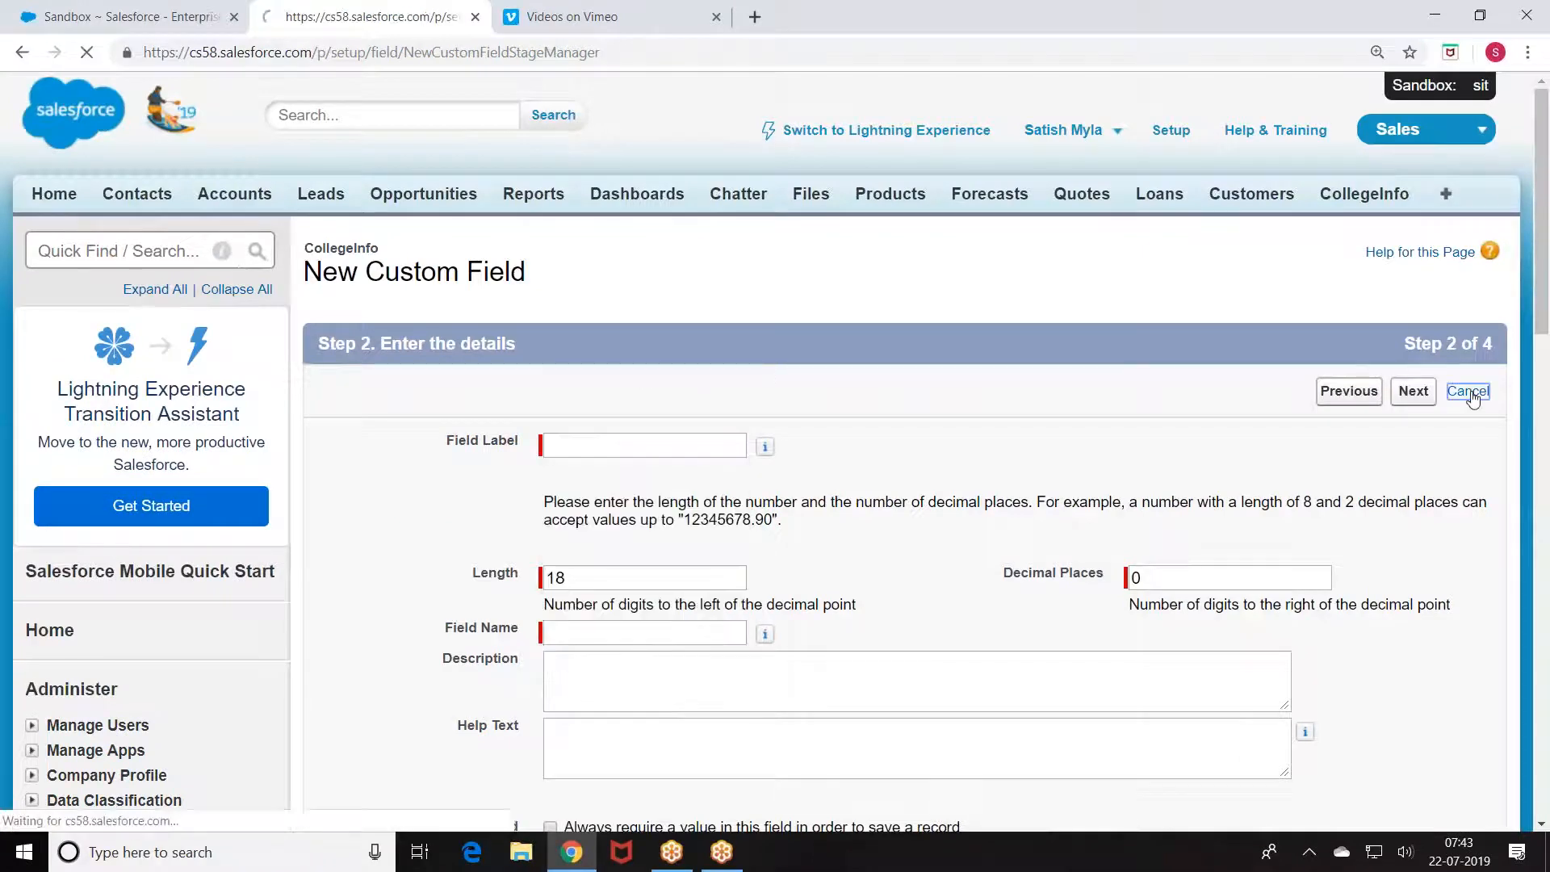
# Step: Start a new Formula custom field on CollegeInfo
pyautogui.scroll(-6, 646, 323)
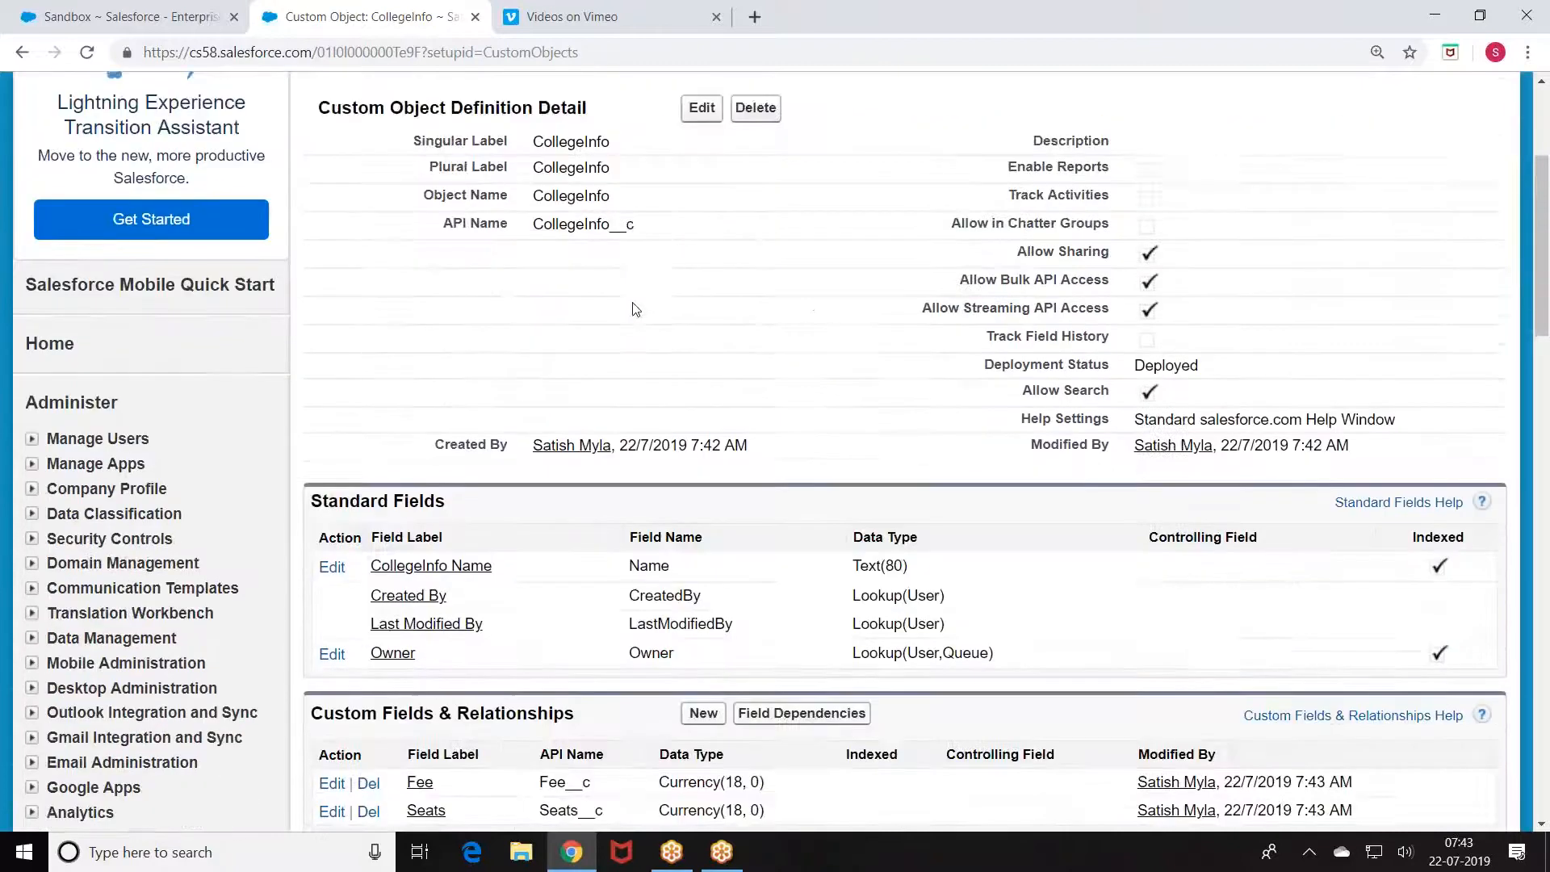
pyautogui.click(702, 495)
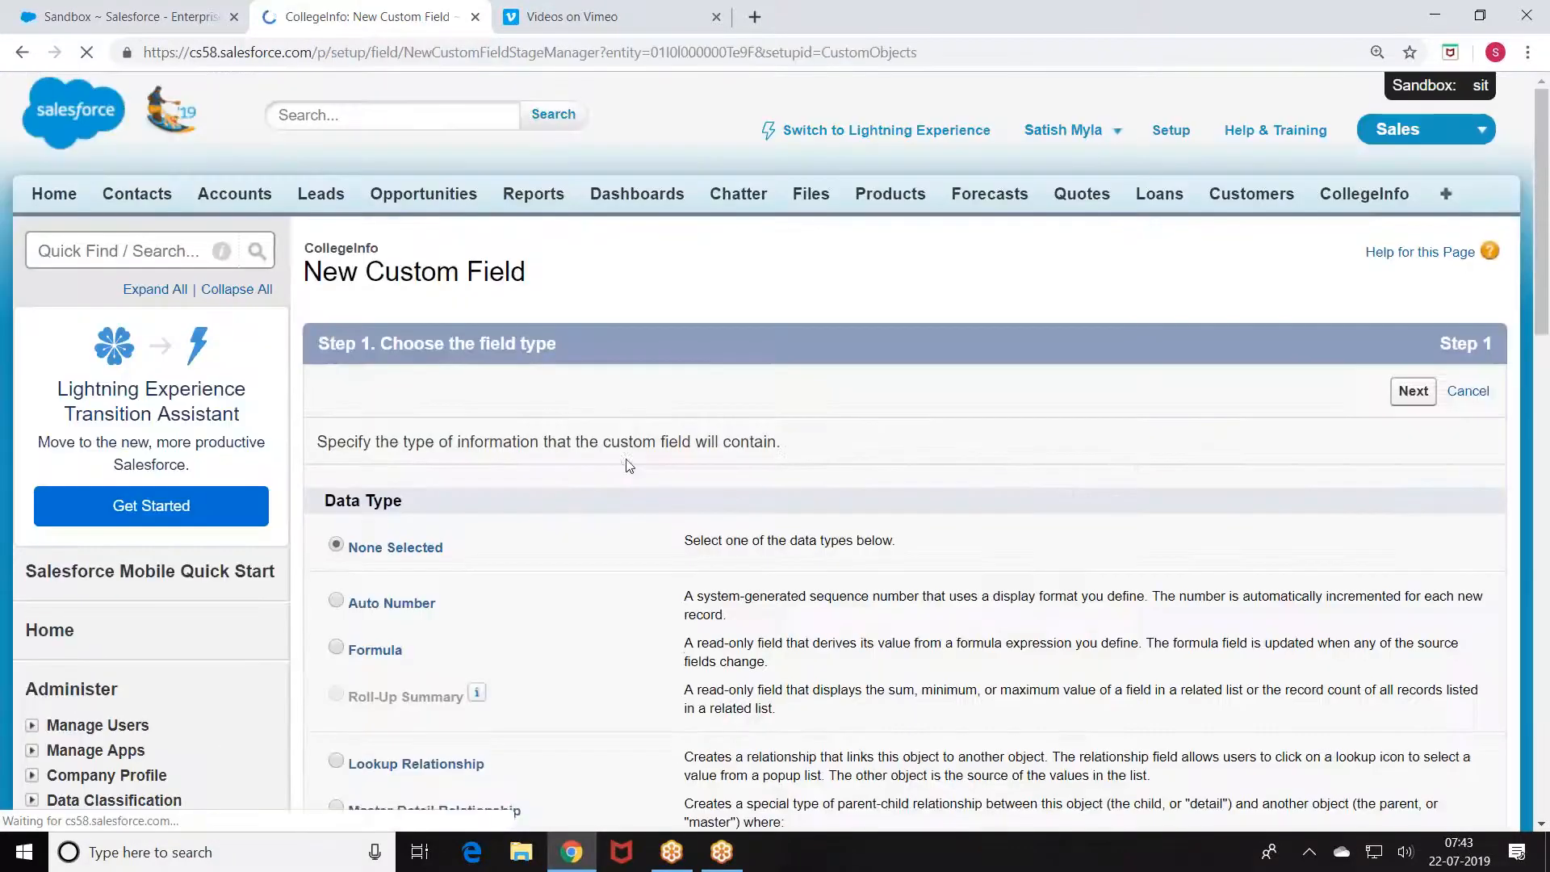
pyautogui.scroll(-2, 405, 477)
pyautogui.scroll(-3, 405, 477)
pyautogui.click(336, 245)
pyautogui.scroll(3, 1178, 206)
pyautogui.click(1412, 189)
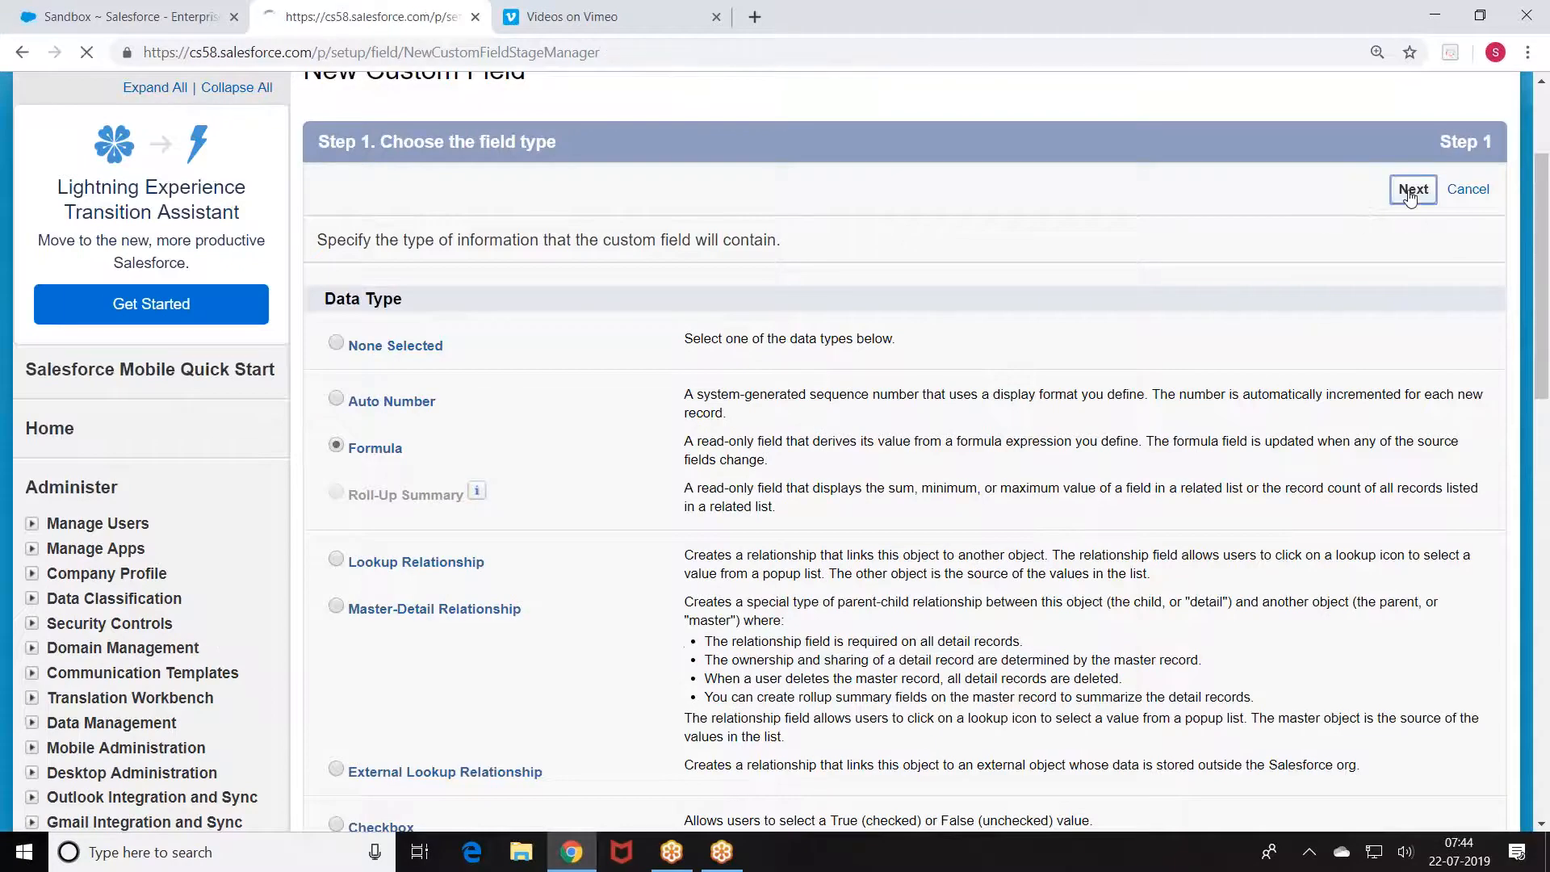
# Step: Label the formula field Tax with a Currency return type
pyautogui.click(634, 446)
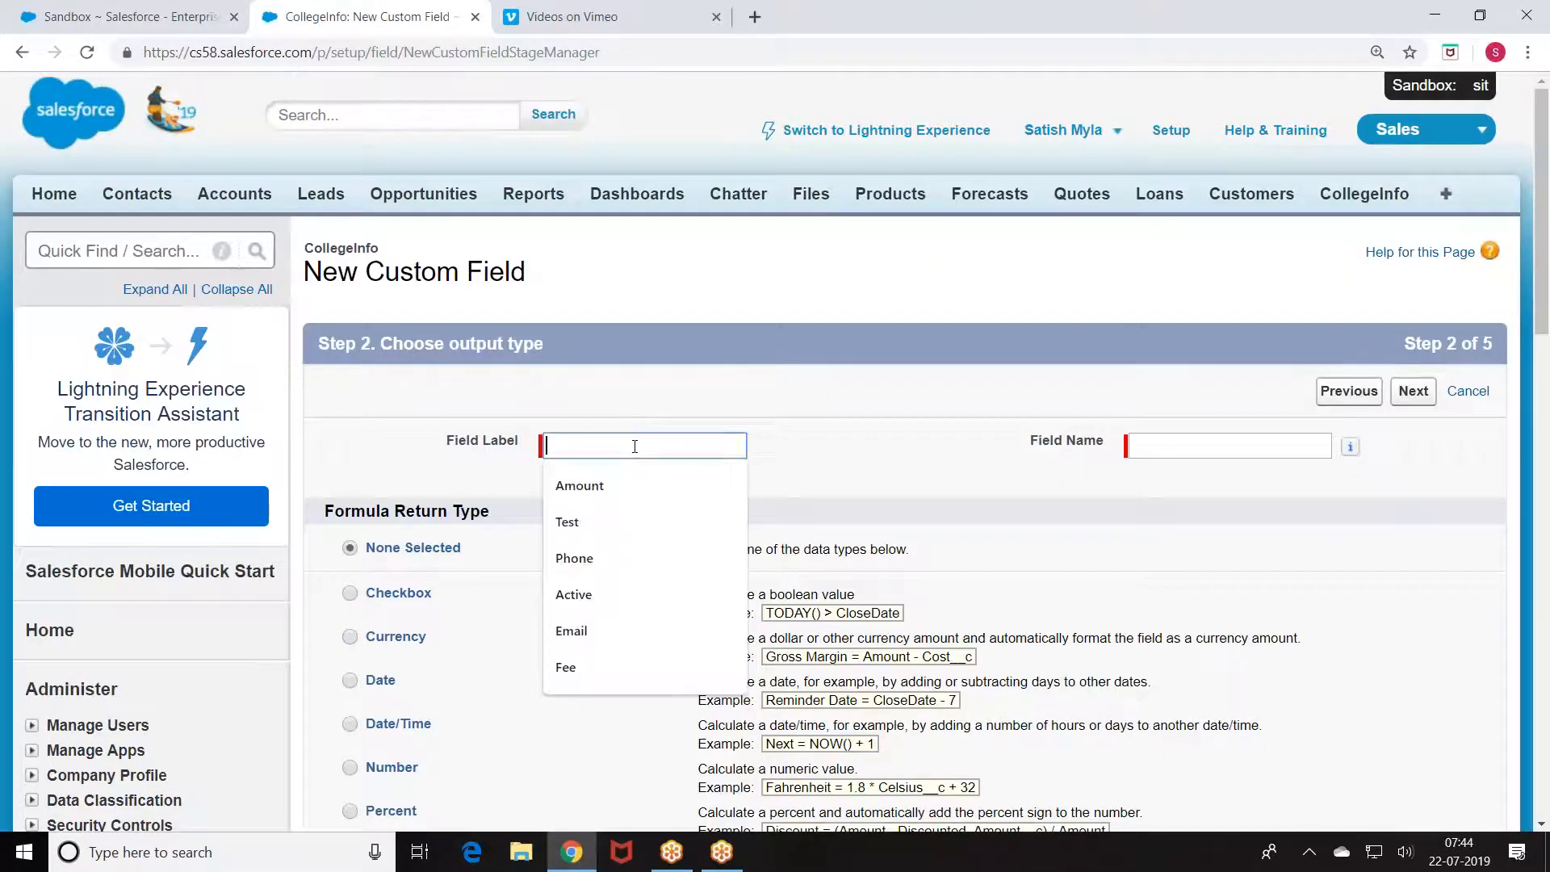
pyautogui.write('Tota')
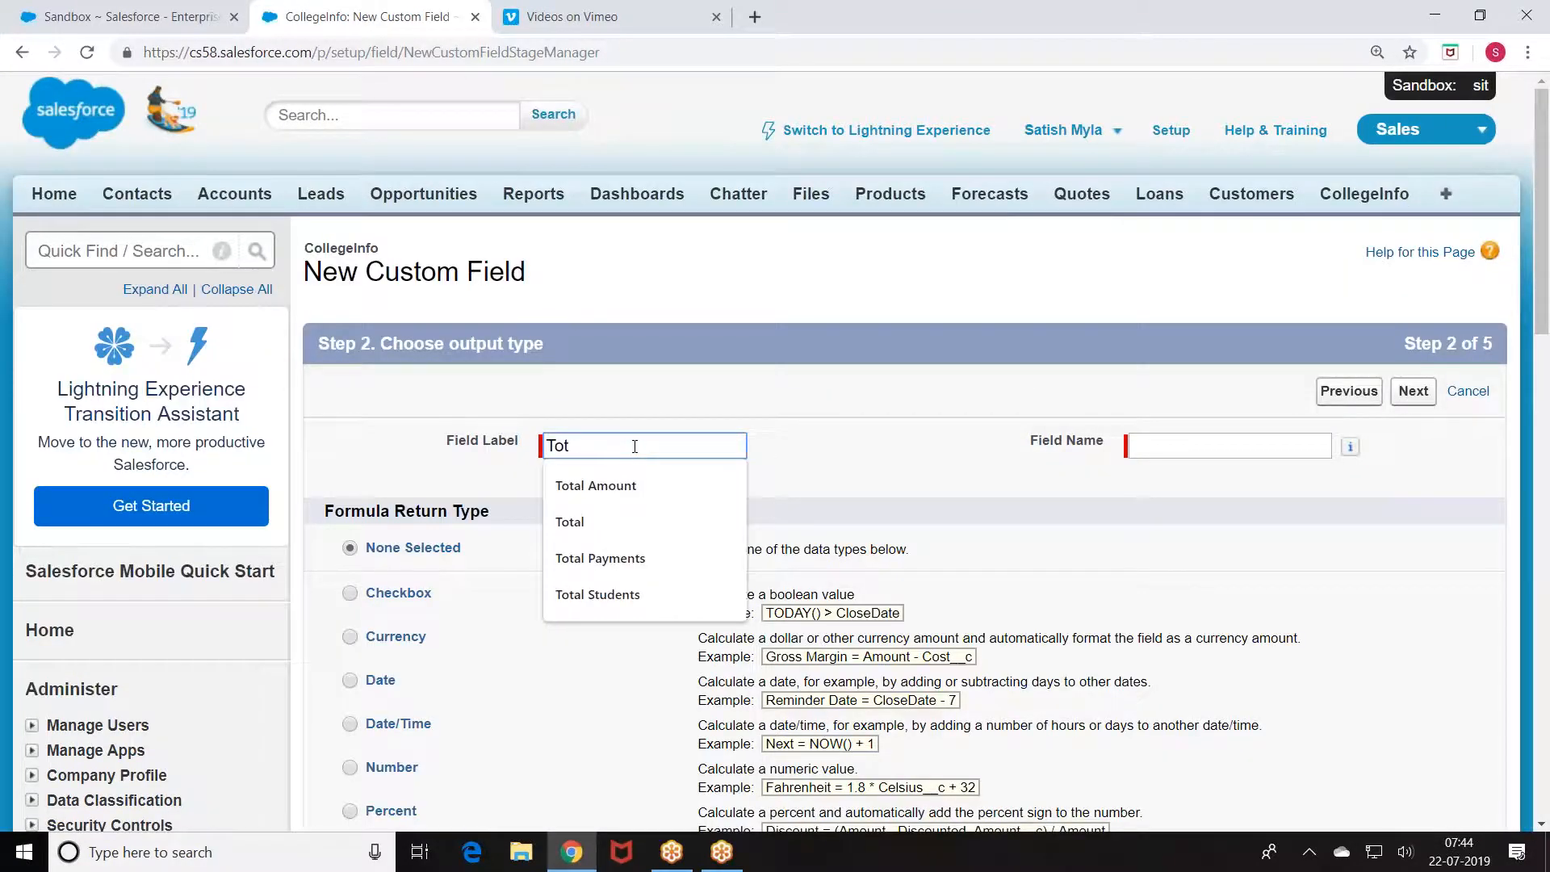
pyautogui.press('BackSpace')
pyautogui.press('BackSpace')
pyautogui.press('BackSpace')
pyautogui.write('ax')
pyautogui.click(885, 369)
pyautogui.scroll(-3, 885, 368)
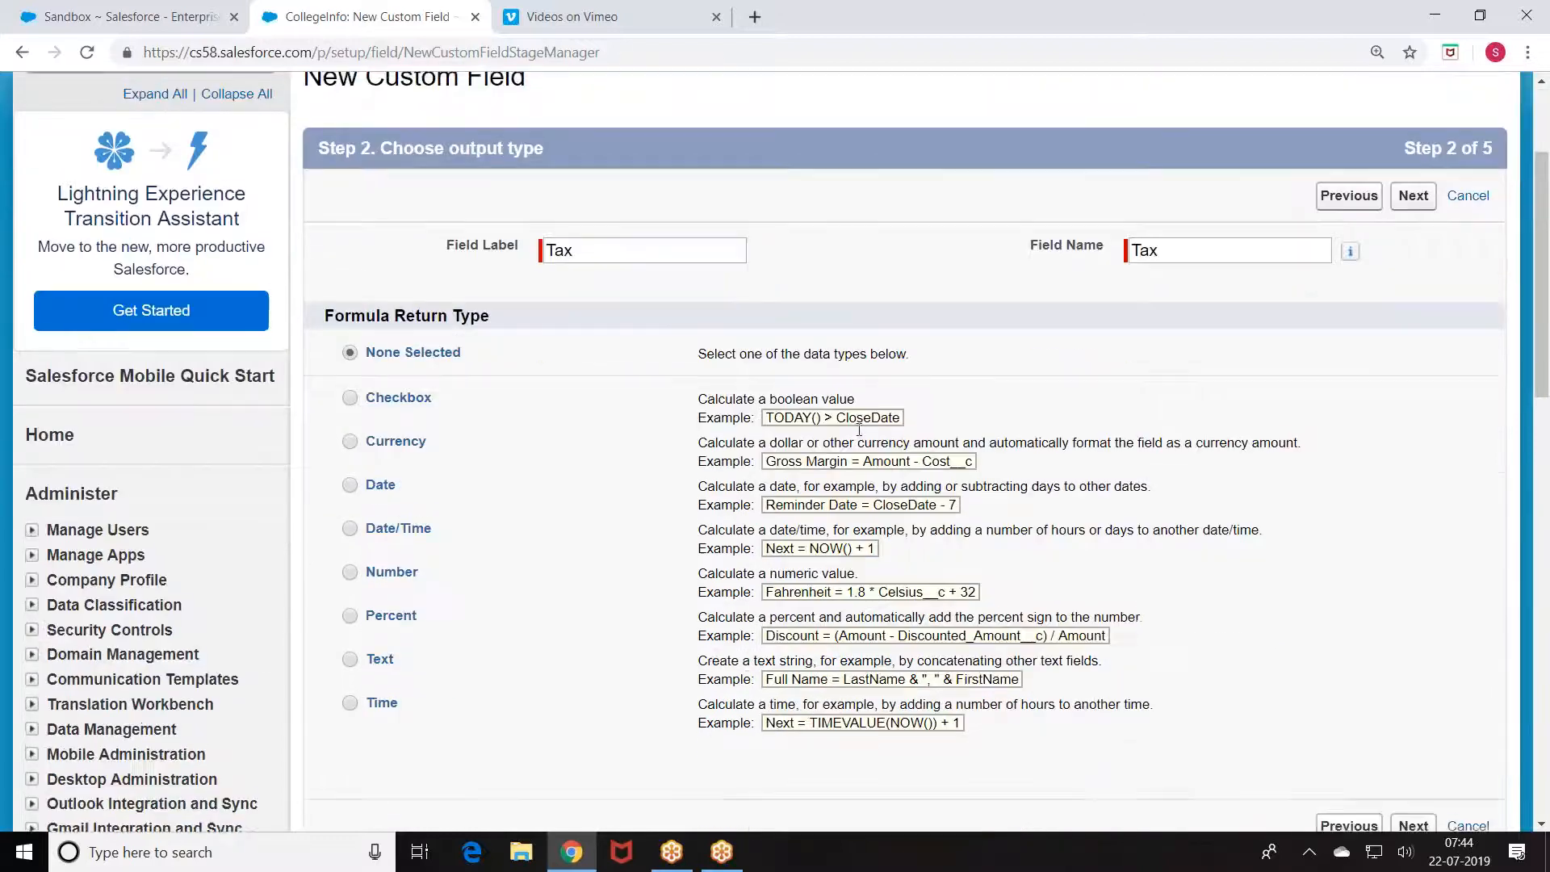
pyautogui.click(351, 437)
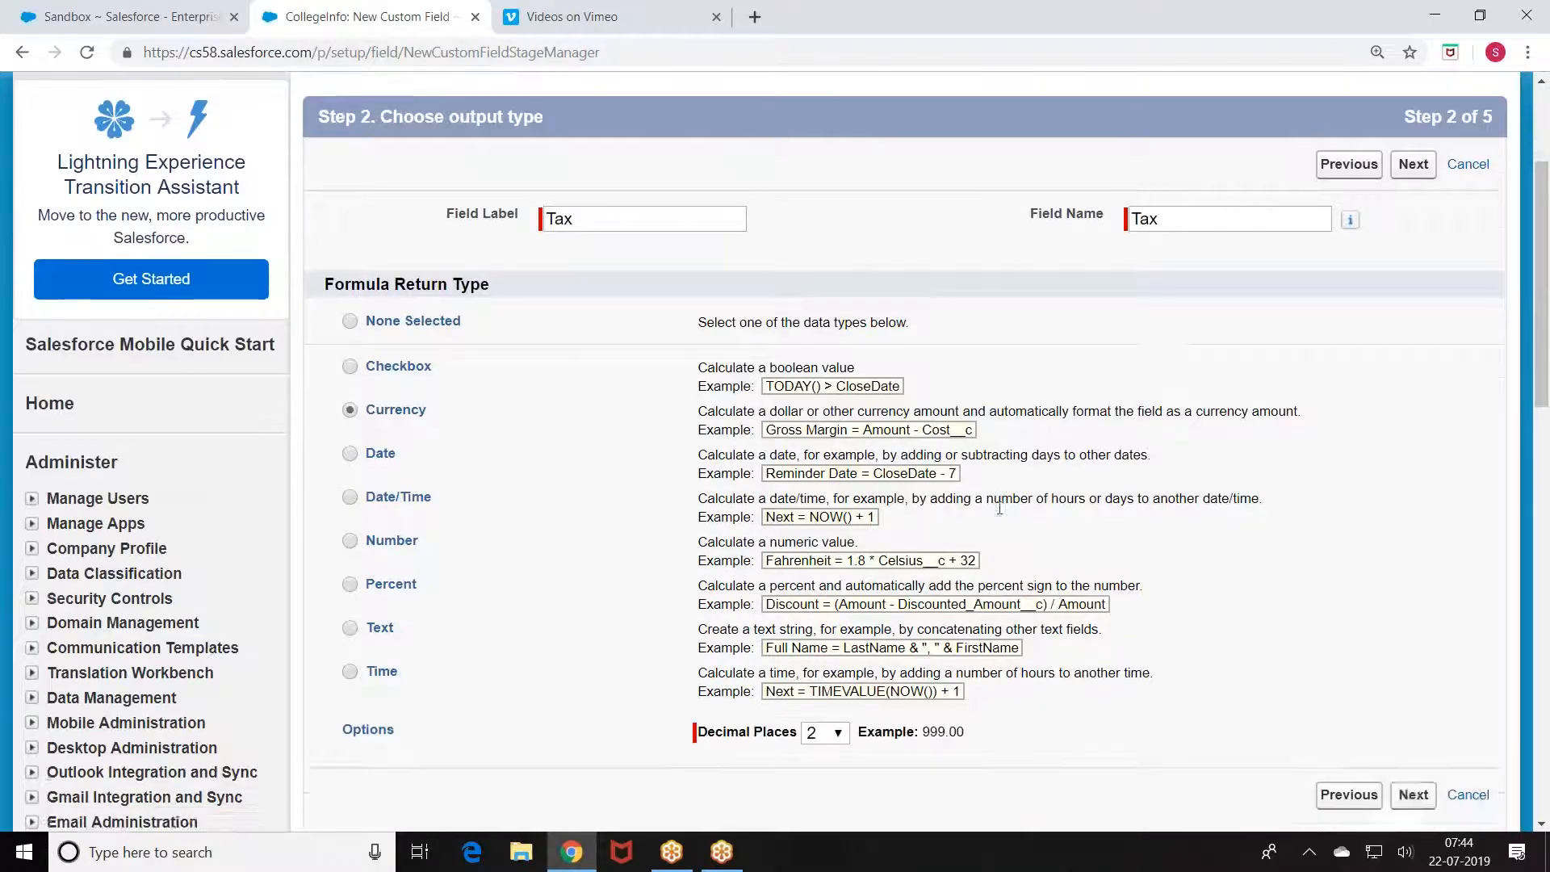
pyautogui.scroll(-3, 351, 438)
pyautogui.click(1413, 617)
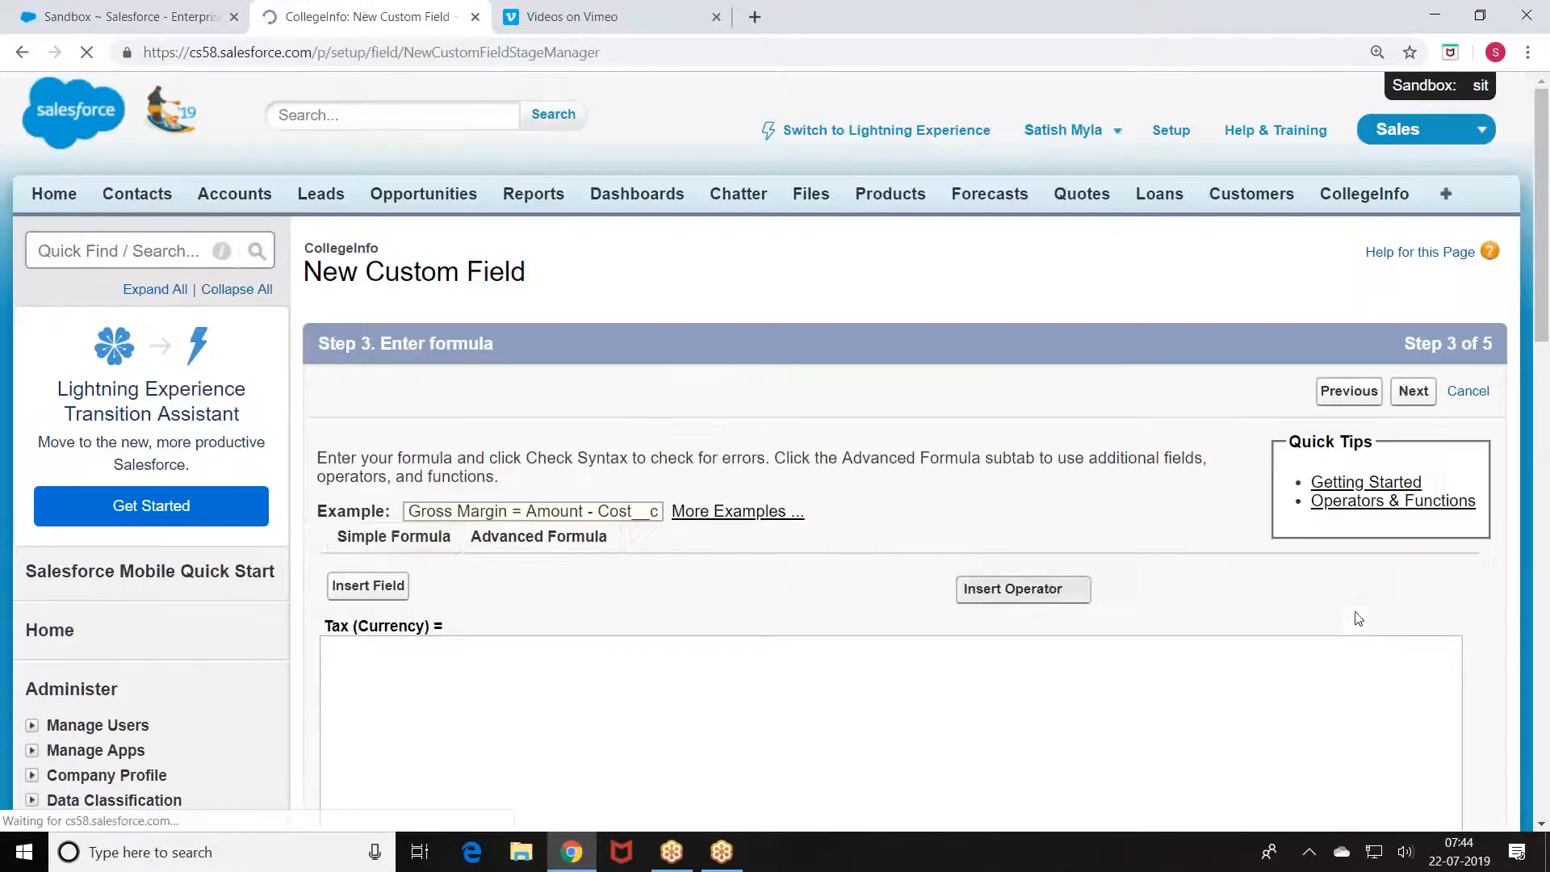
# Step: Enter the formula Fee__c *0.10 and check its syntax
pyautogui.scroll(-3, 335, 444)
pyautogui.click(406, 406)
pyautogui.click(368, 282)
pyautogui.click(487, 446)
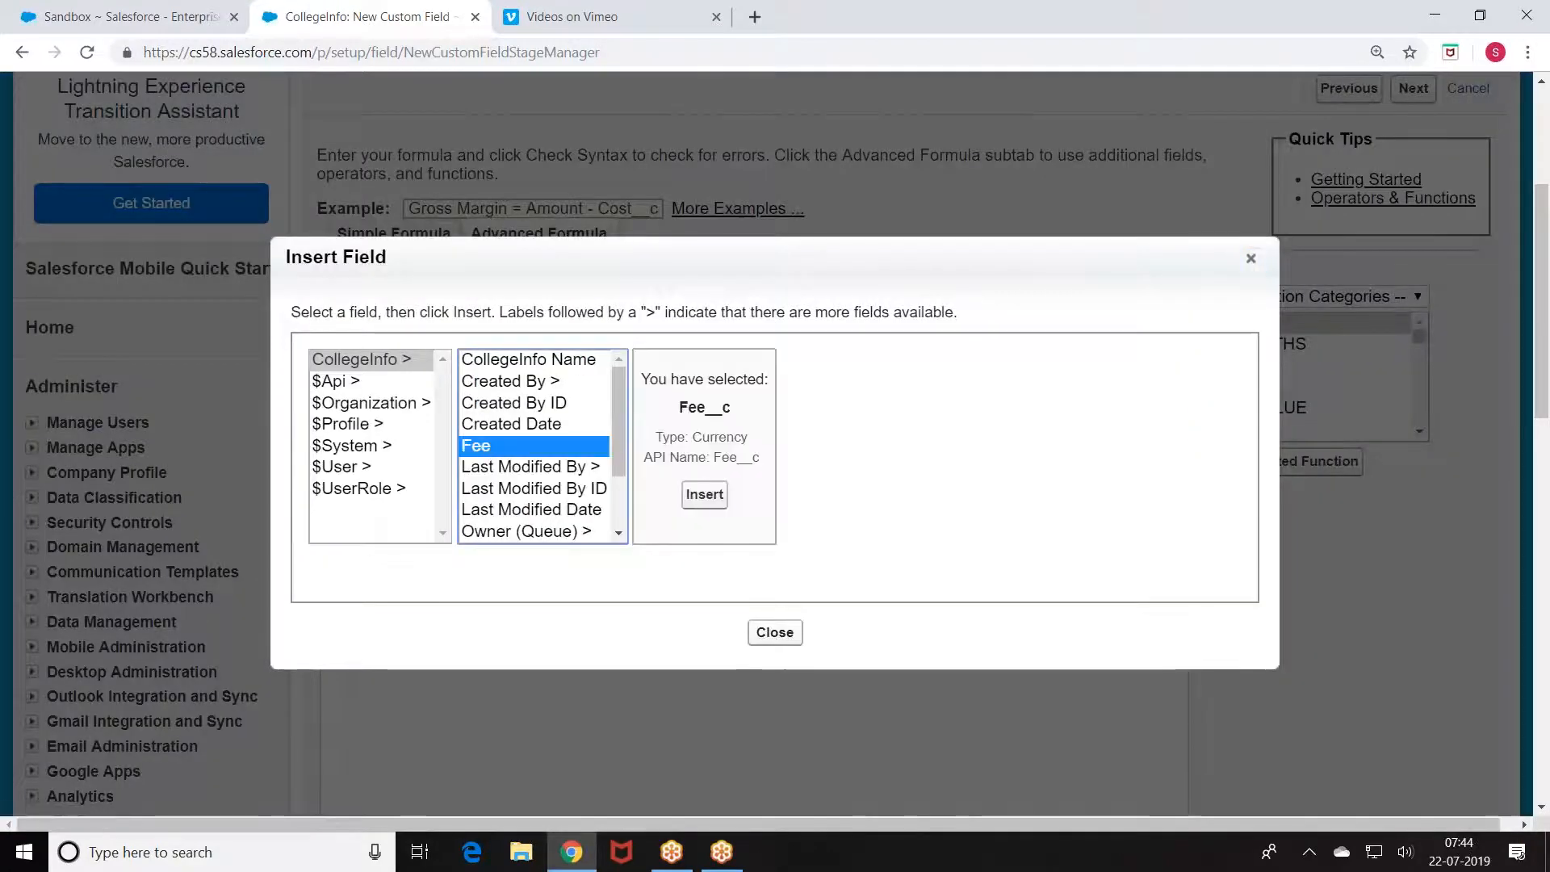
pyautogui.click(705, 494)
pyautogui.write('(')
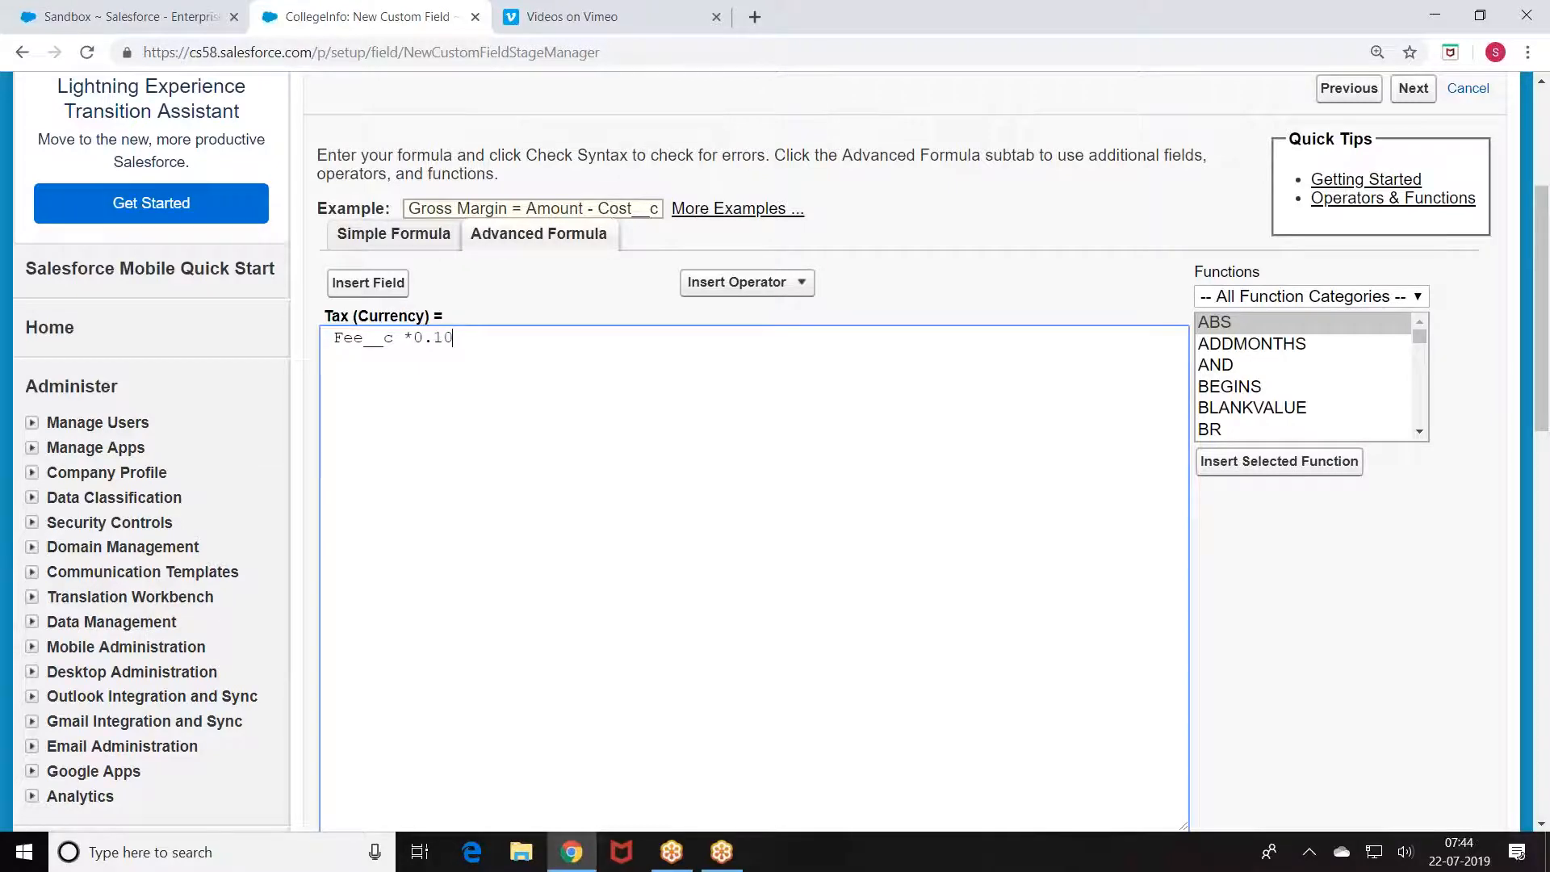
pyautogui.scroll(-5, 723, 498)
pyautogui.click(378, 446)
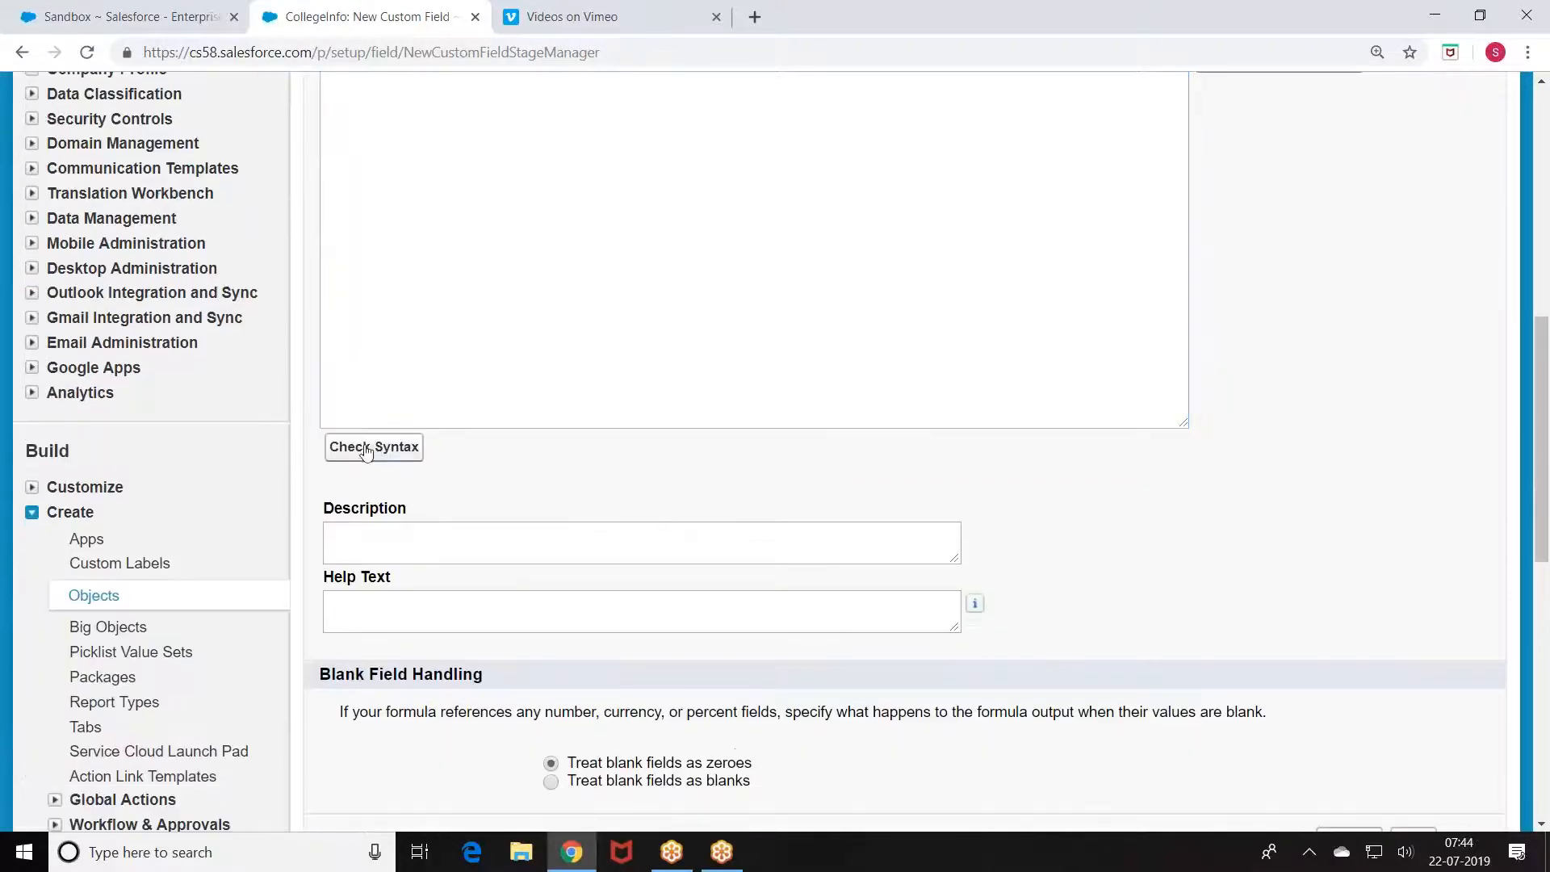
# Step: Keep the default field-level security and page layout, and save the Tax field
pyautogui.scroll(-10, 749, 384)
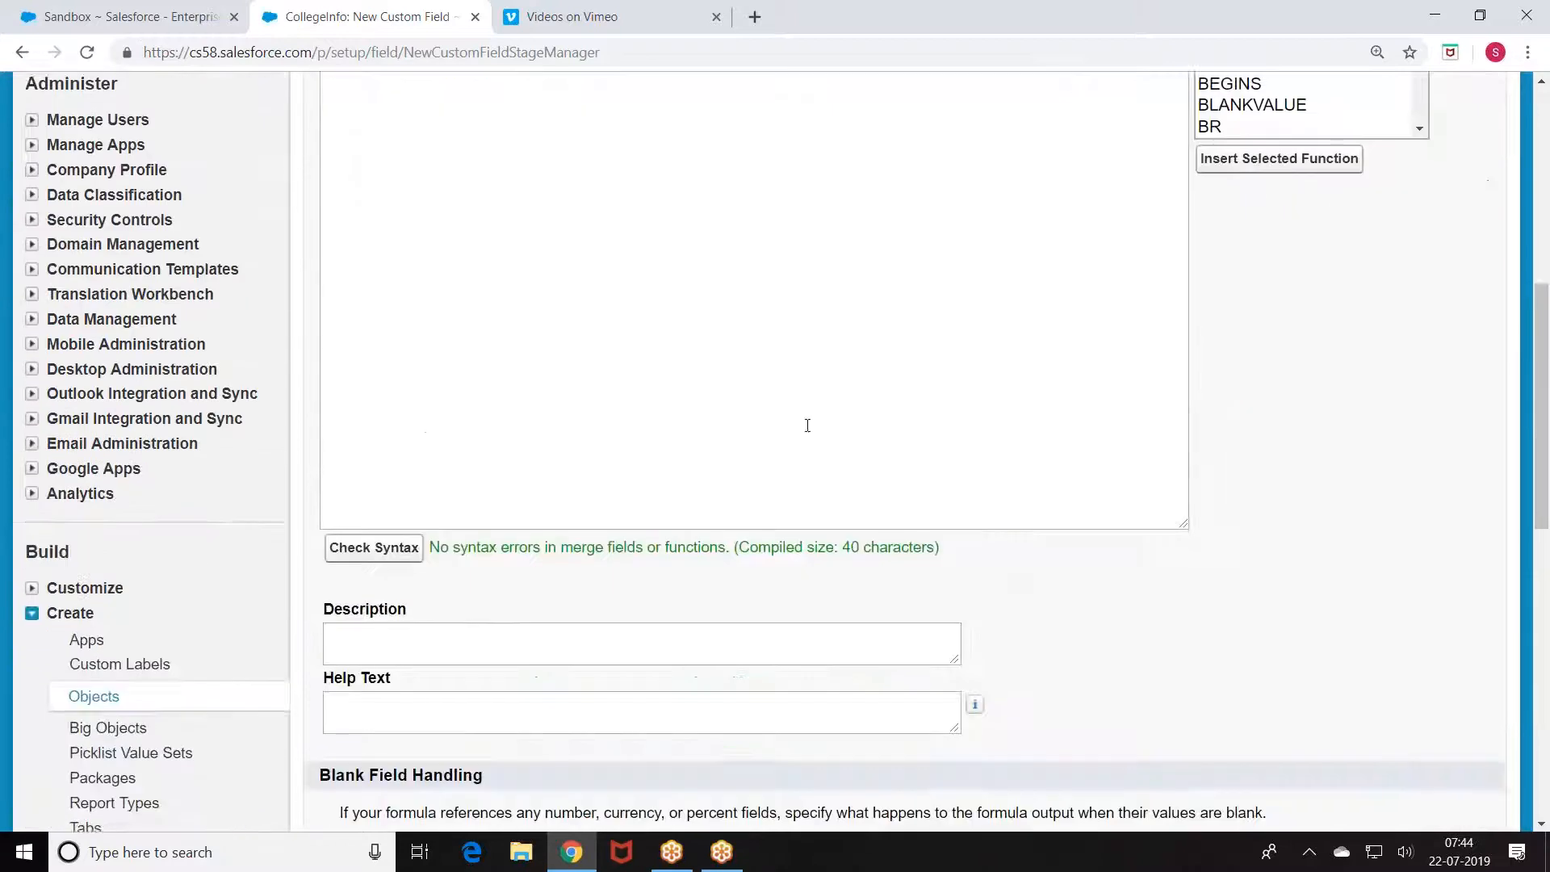
pyautogui.scroll(-3, 999, 545)
pyautogui.click(1414, 640)
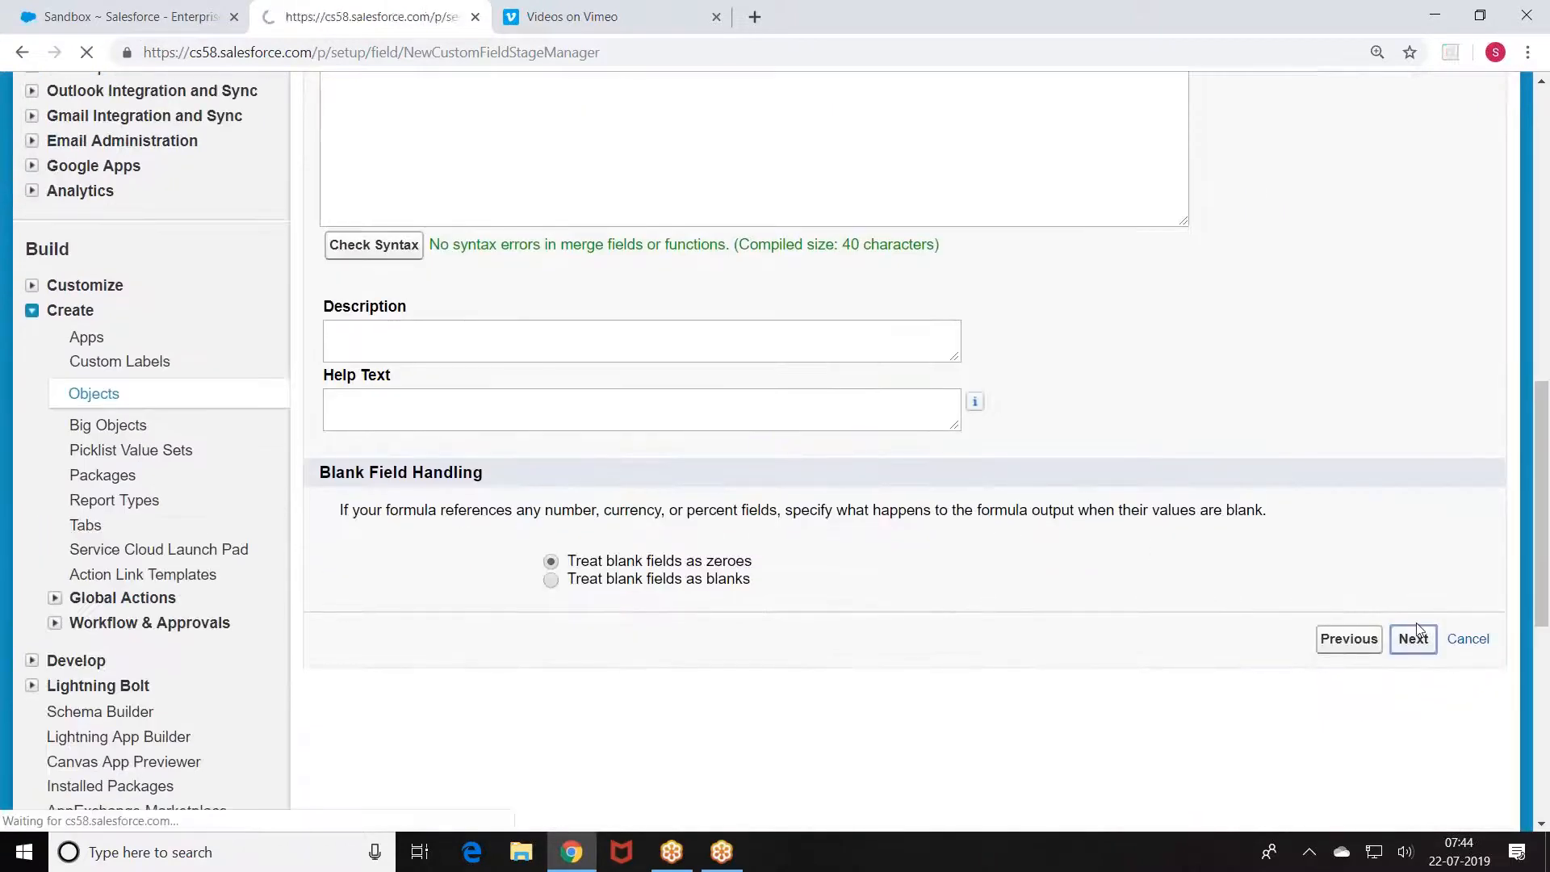
pyautogui.click(1413, 391)
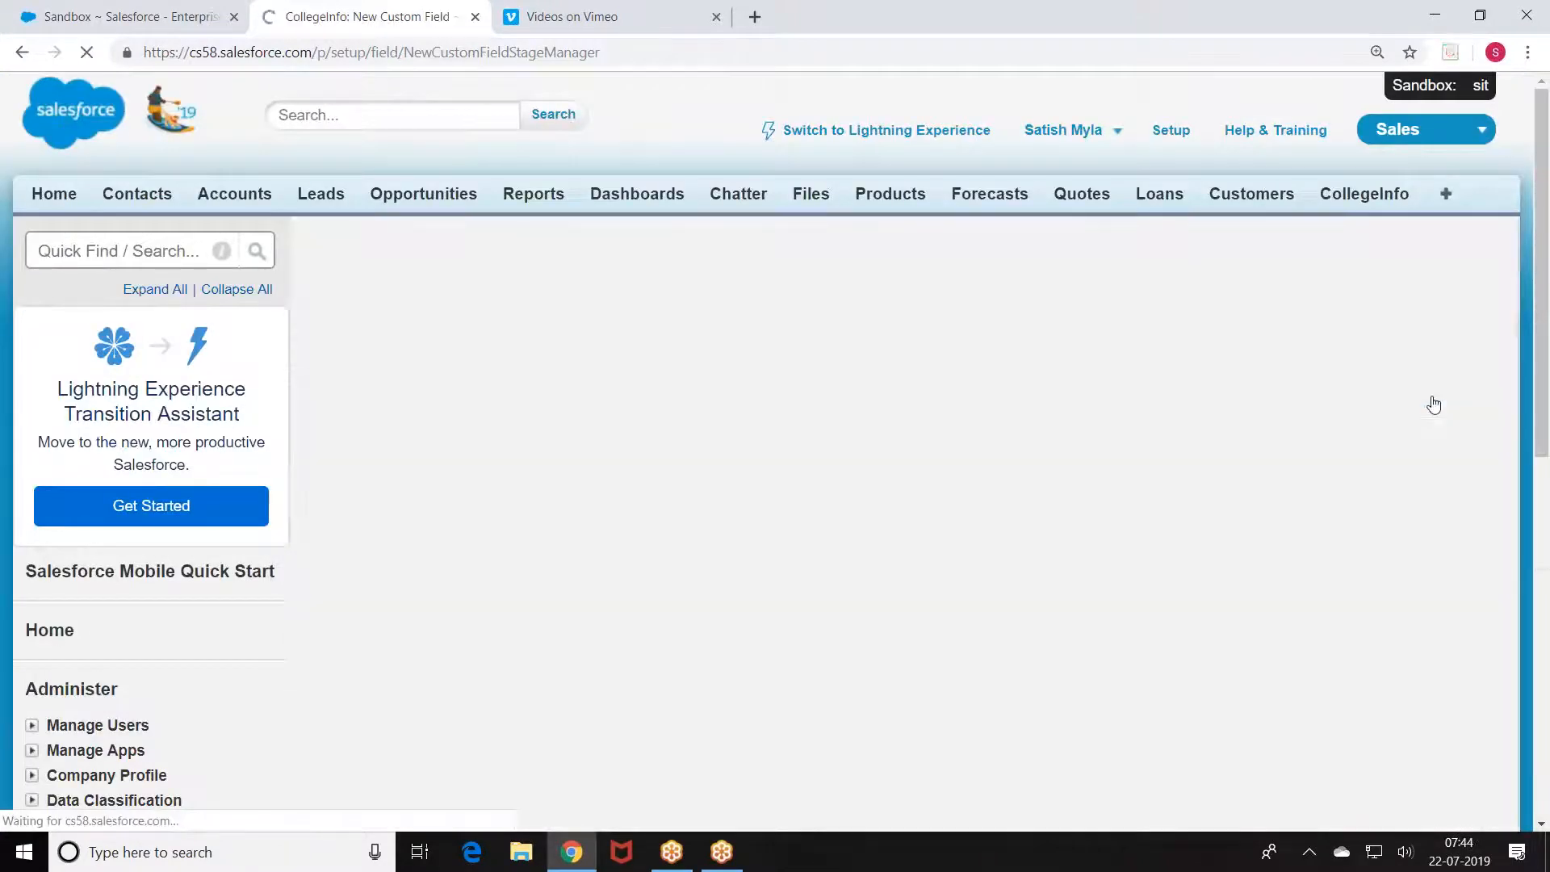
pyautogui.click(1408, 392)
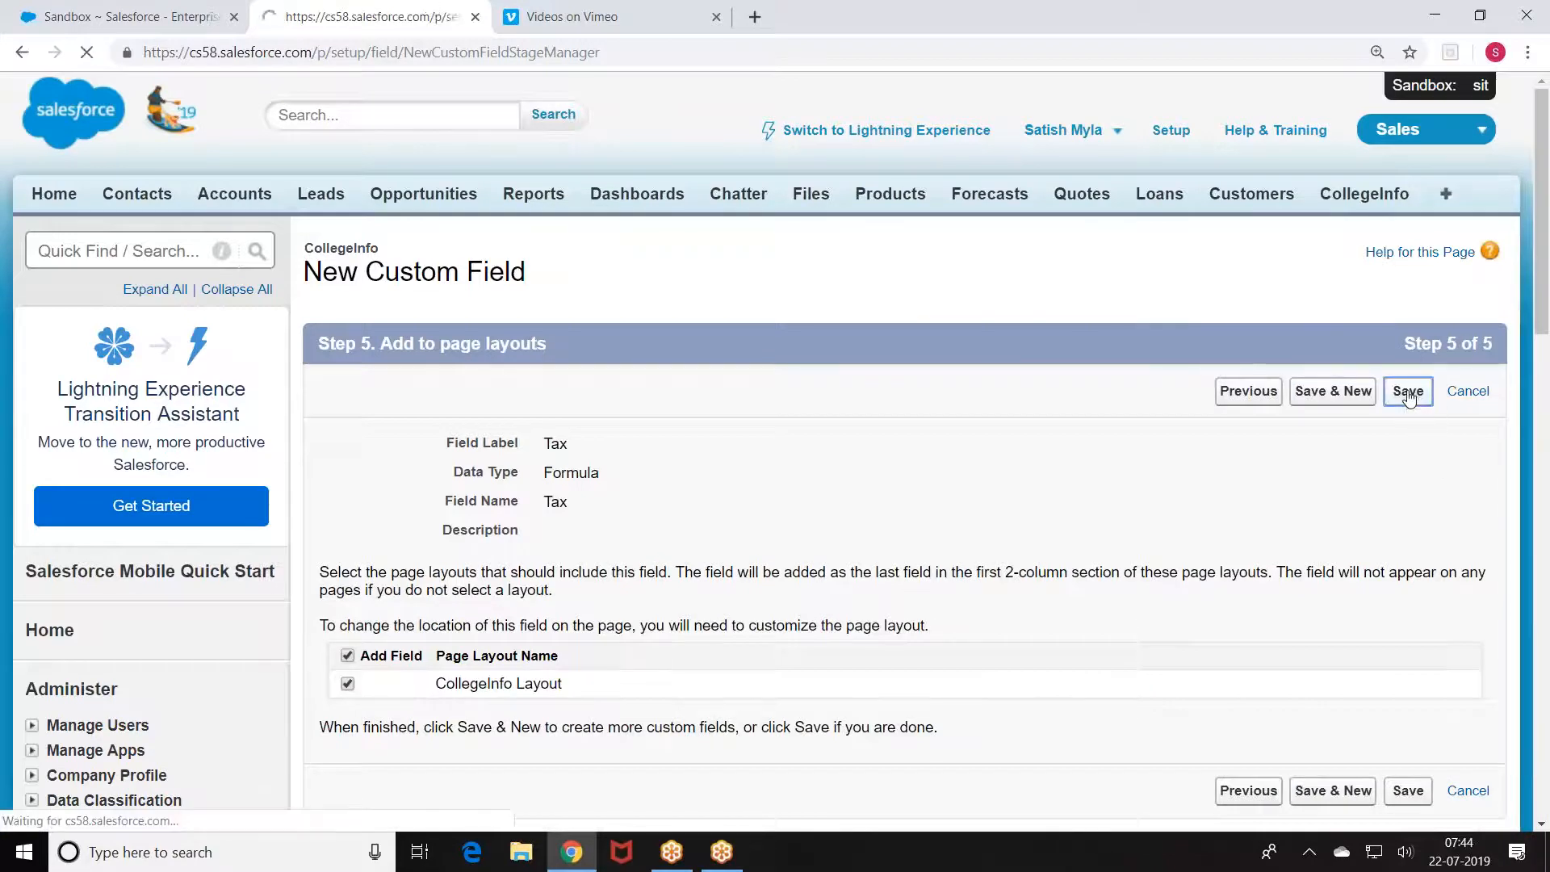
# Step: Start a new CollegeInfo validation rule named StudentsRule
pyautogui.scroll(-5, 1372, 395)
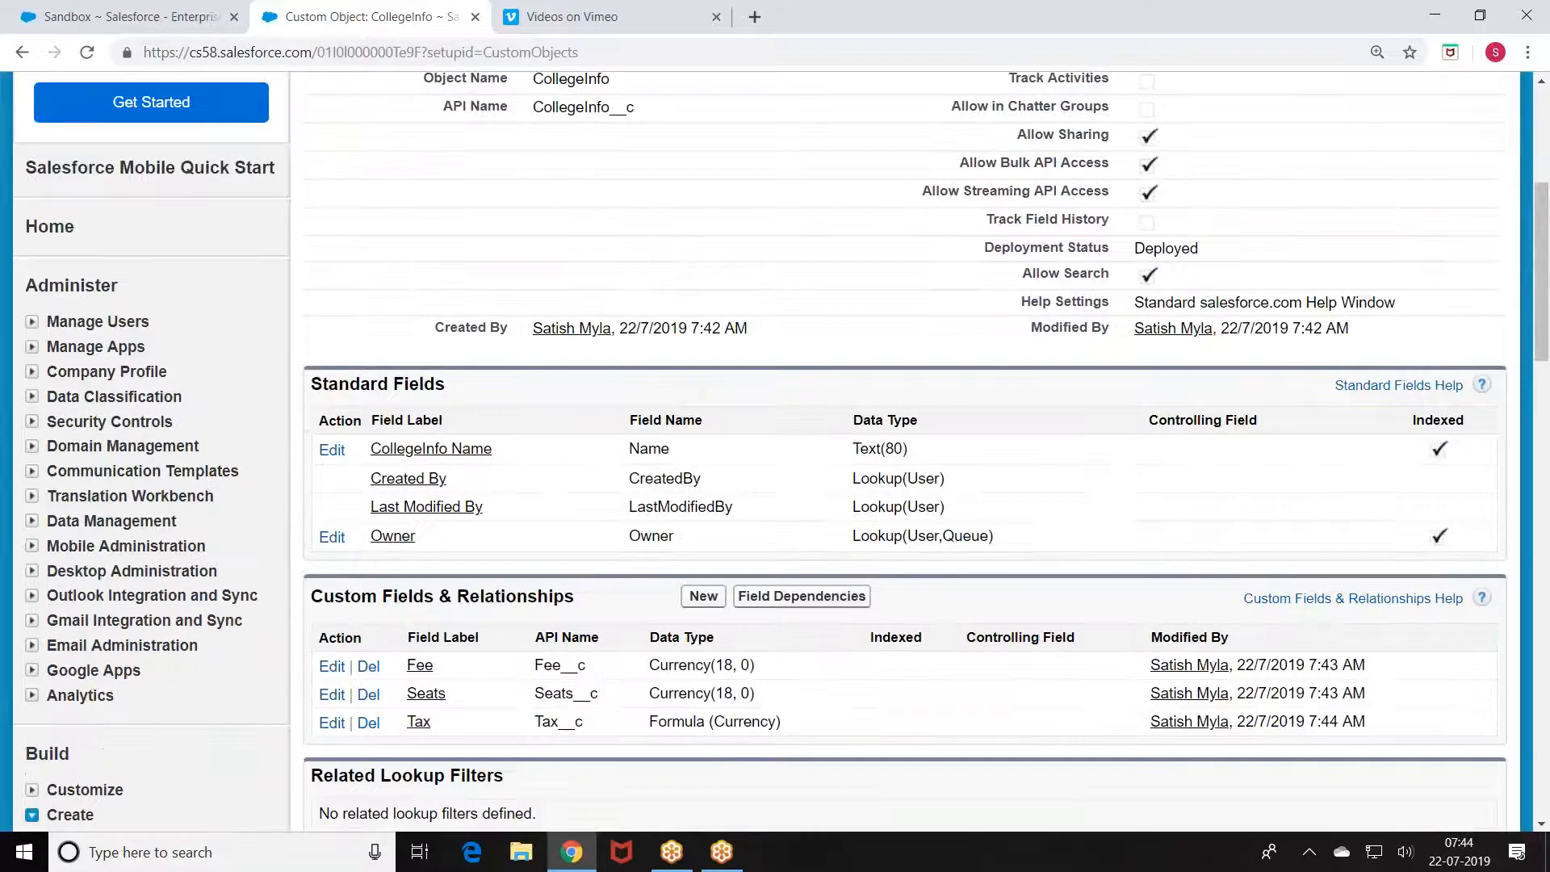
pyautogui.scroll(-6, 597, 363)
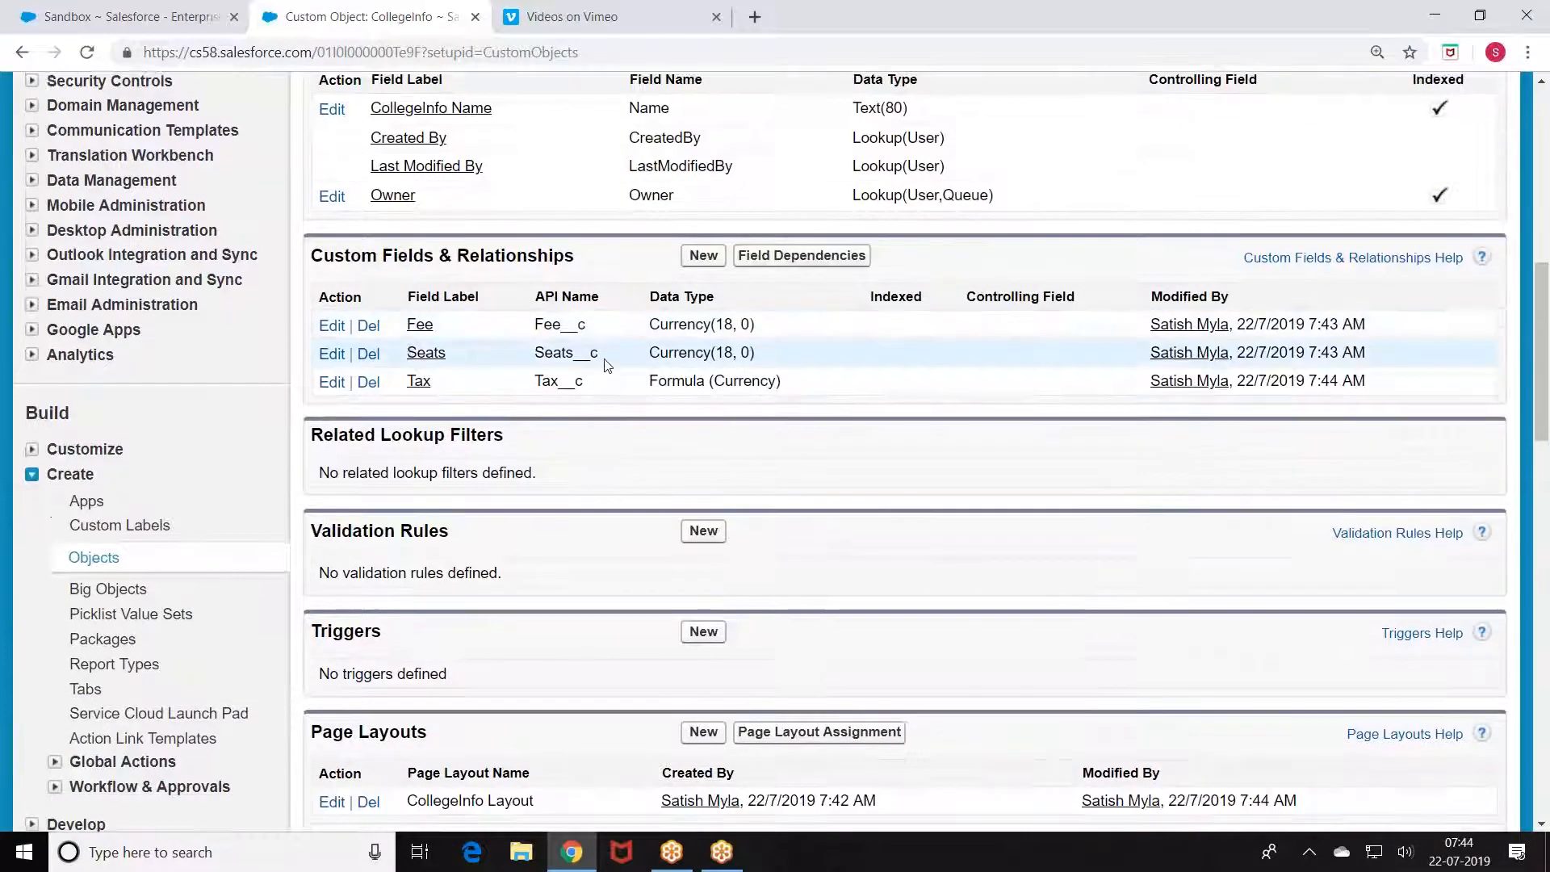
pyautogui.click(702, 367)
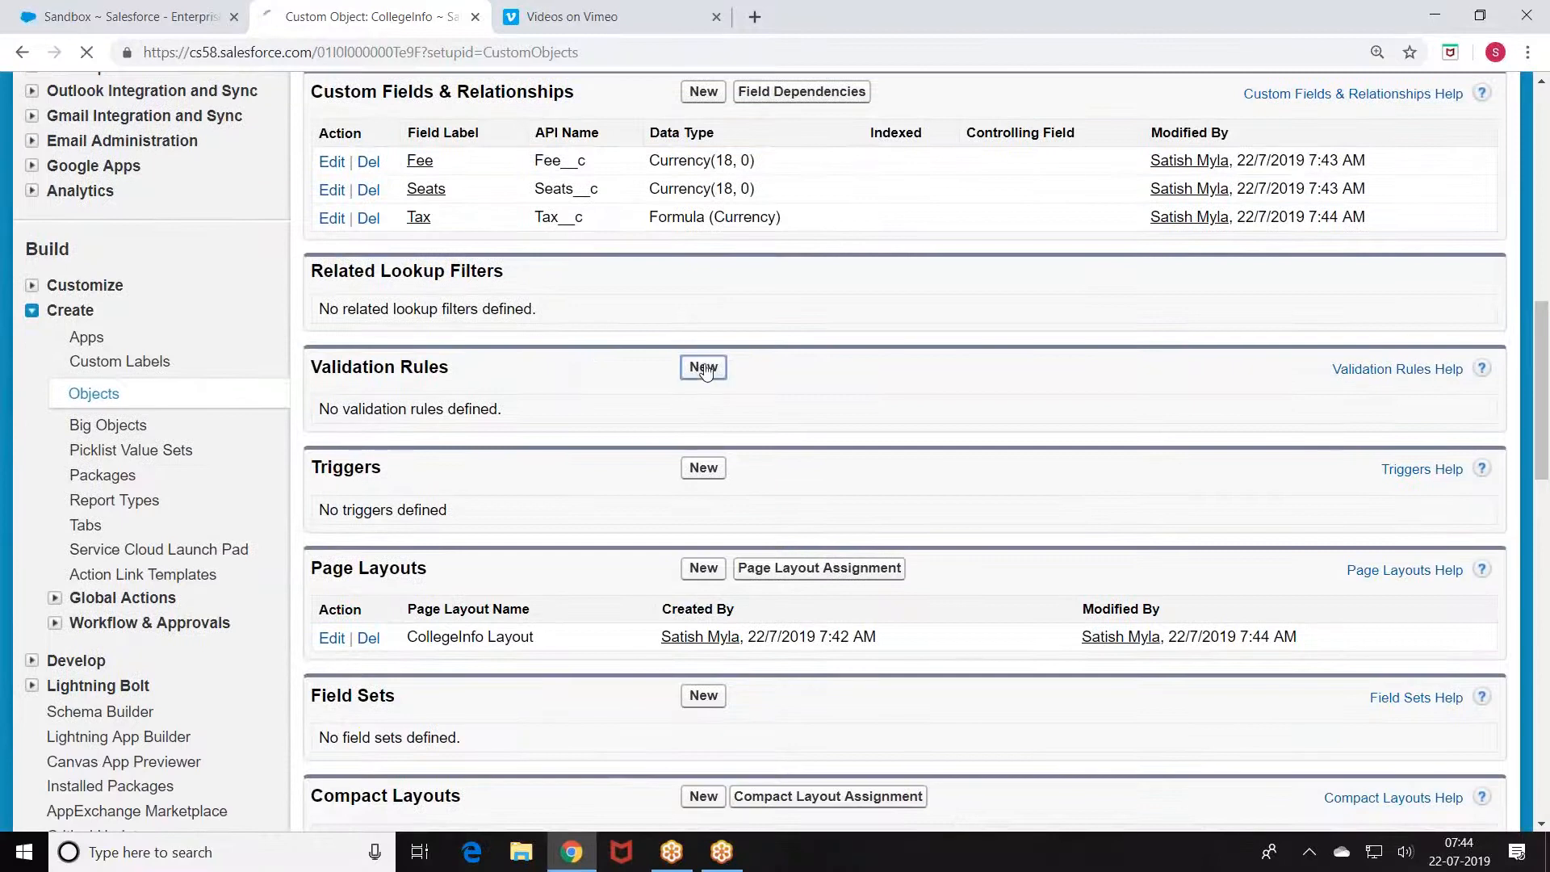
pyautogui.scroll(-4, 706, 370)
pyautogui.click(444, 149)
pyautogui.write('Students')
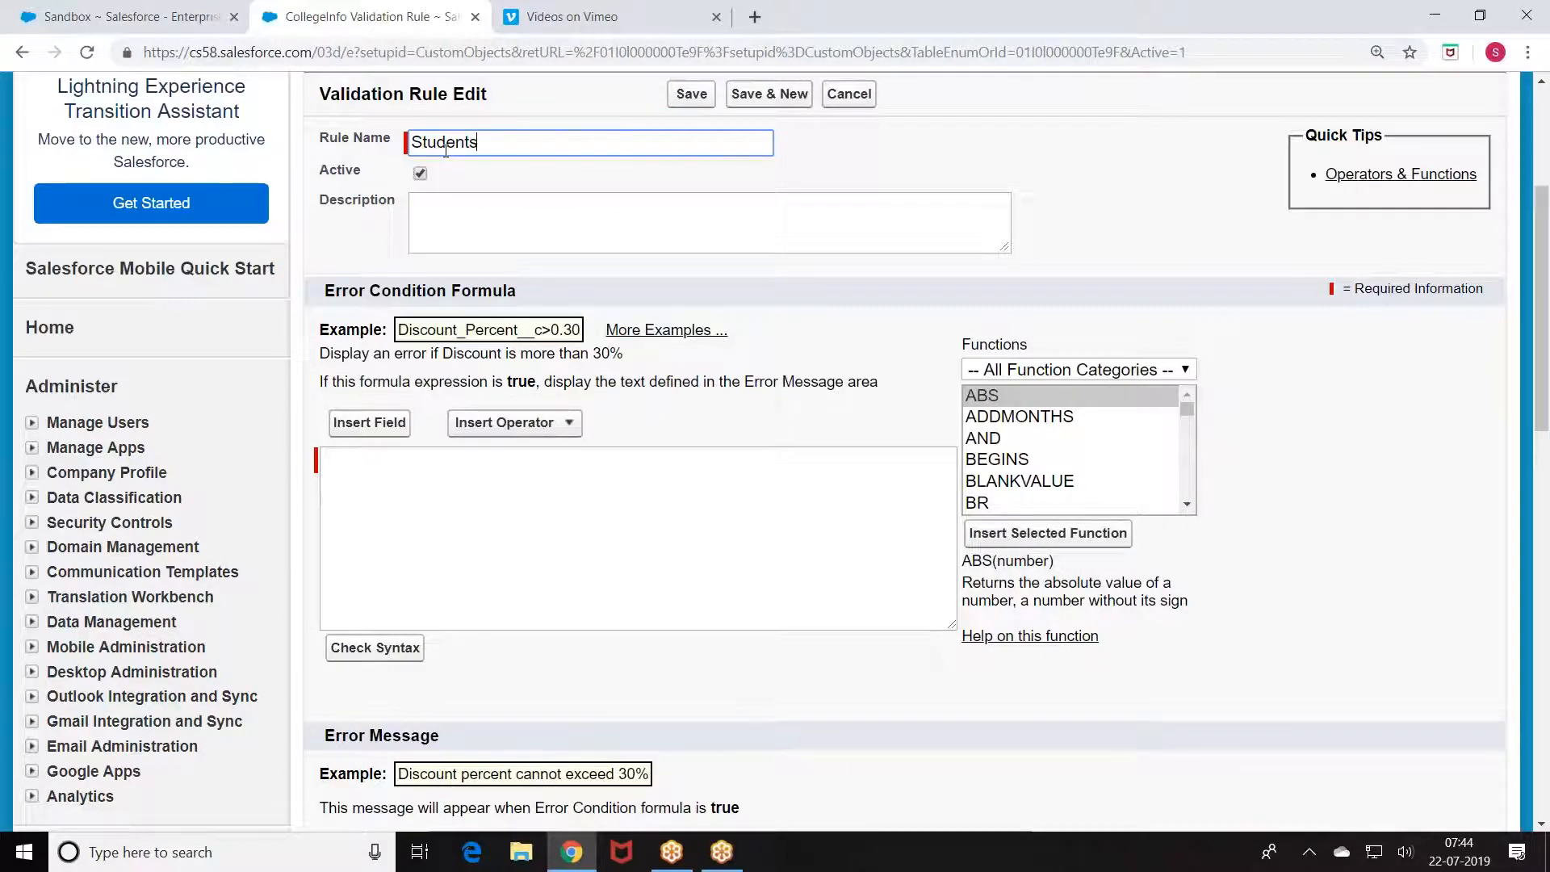
pyautogui.write('Rule')
# Step: Set the error condition formula to ISNULL(Seats__c)
pyautogui.click(540, 507)
pyautogui.click(369, 422)
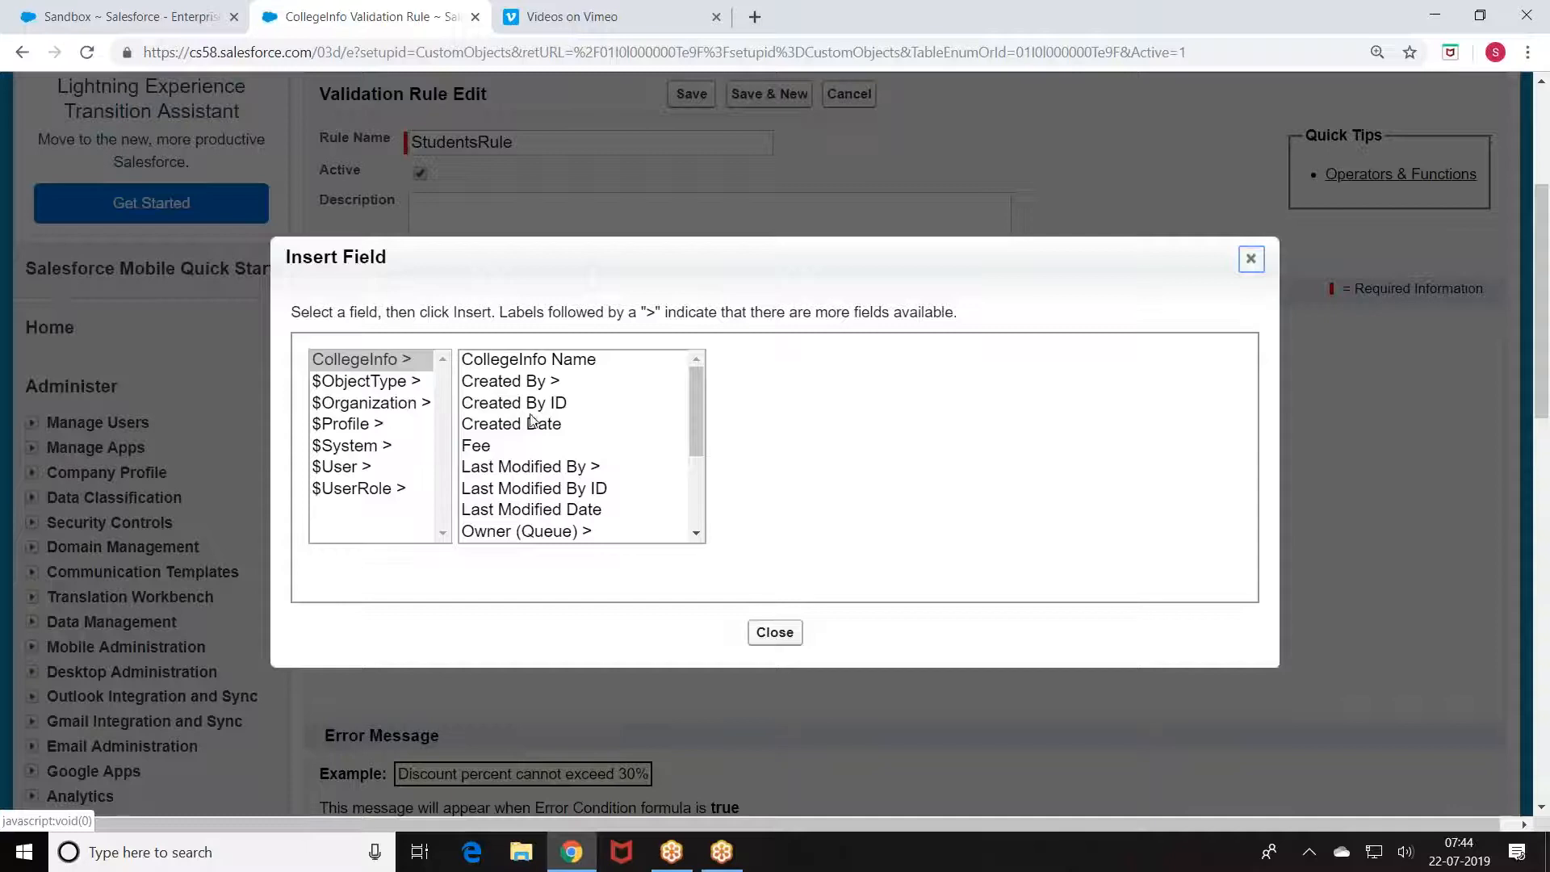
pyautogui.moveTo(695, 428); pyautogui.dragTo(696, 499)
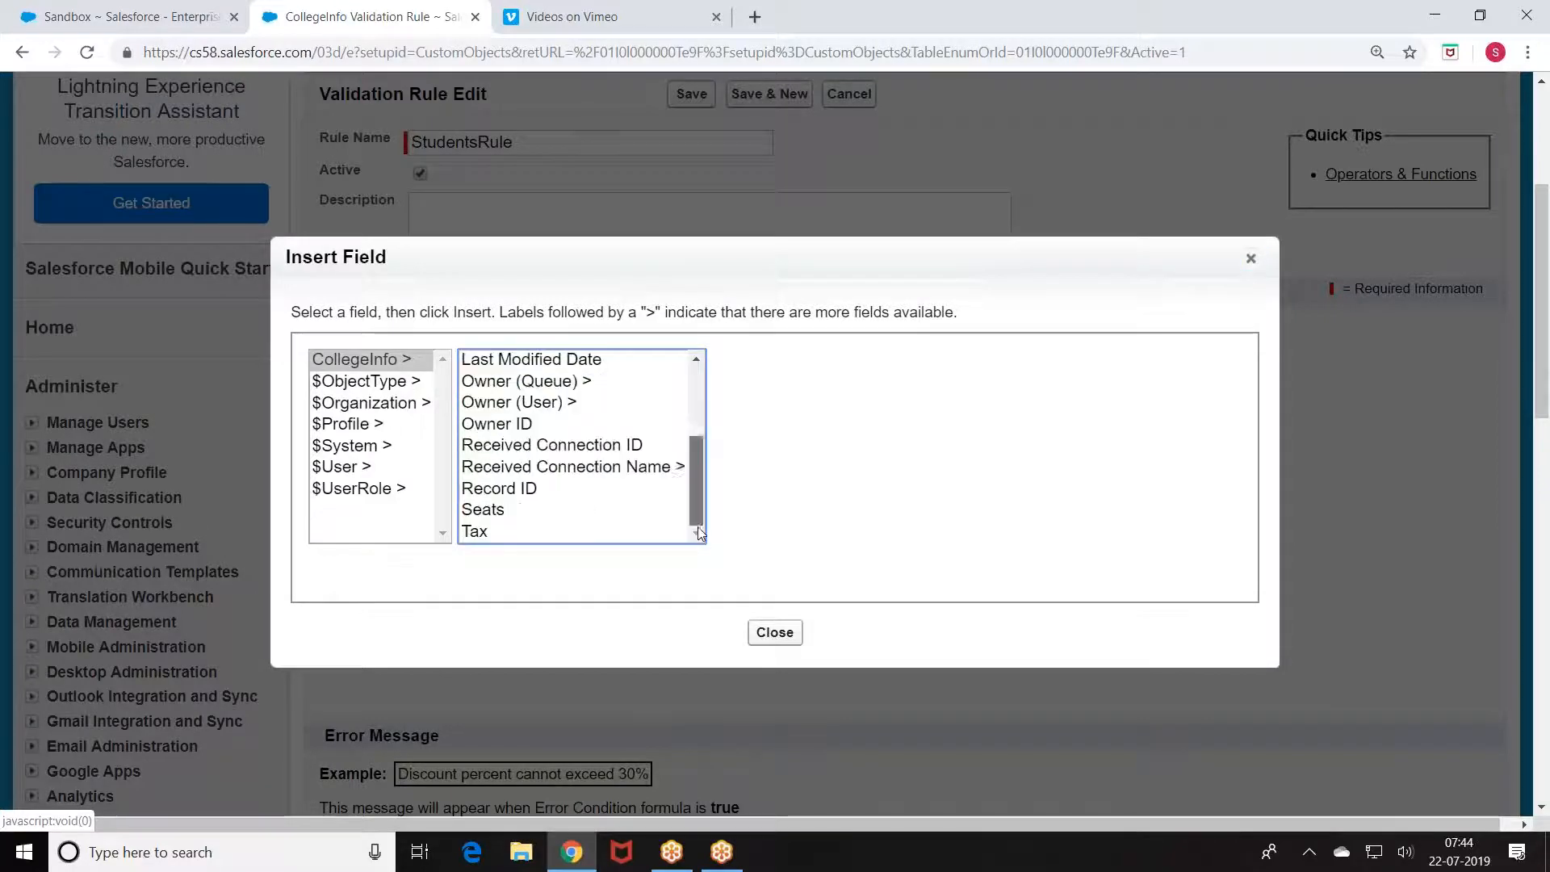
pyautogui.click(483, 510)
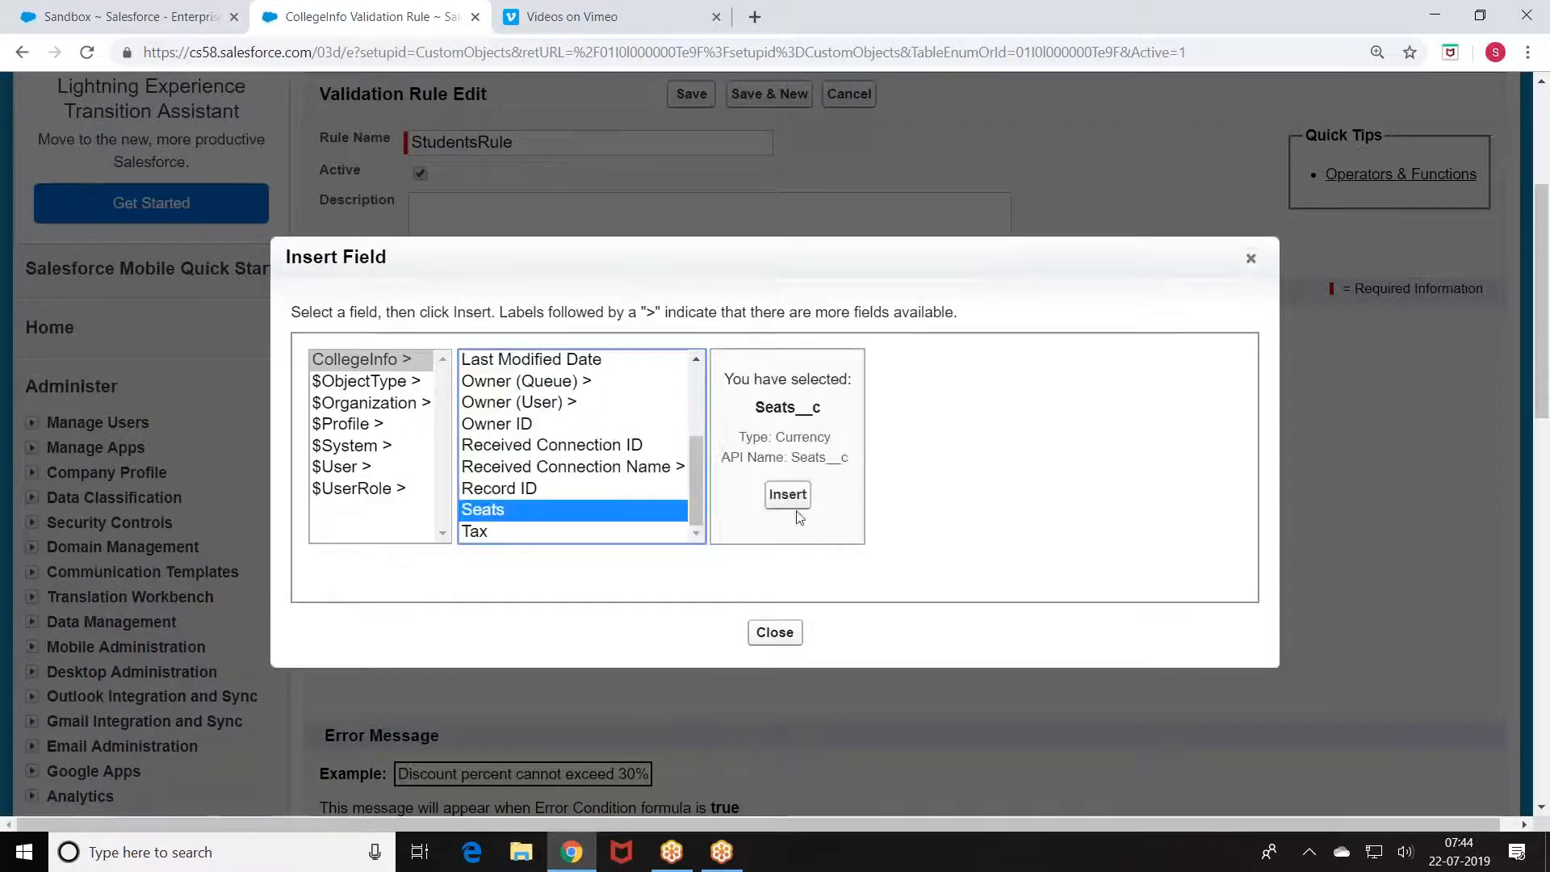
pyautogui.click(789, 495)
pyautogui.write('ISNULL(Seats__c')
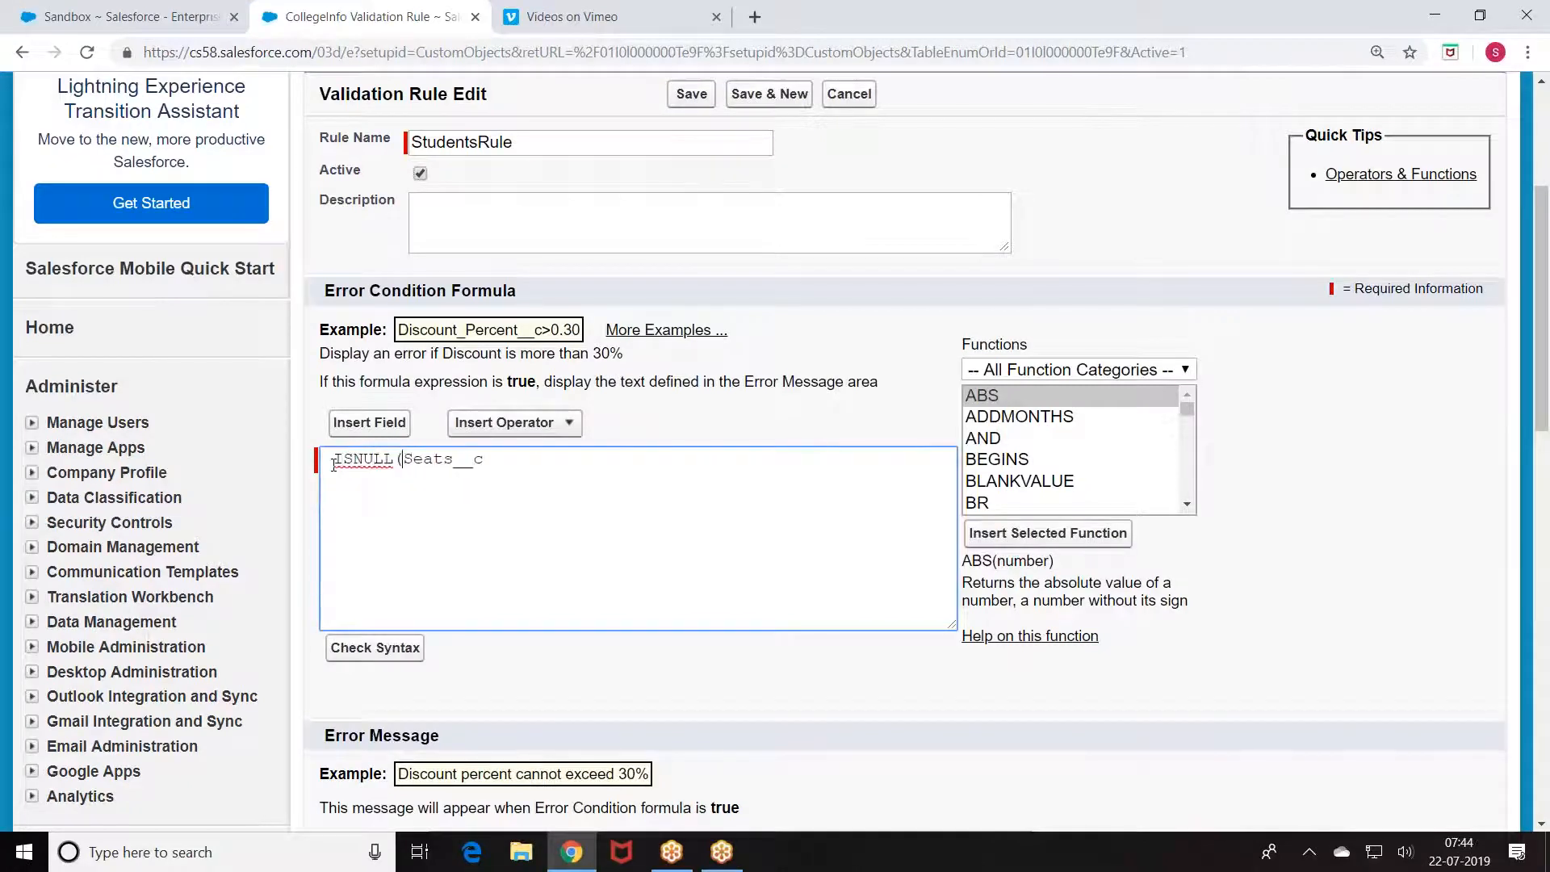
pyautogui.click(539, 465)
# Step: Add the error message 'Sears cannot be null', save the rule, and return to CollegeInfo
pyautogui.scroll(-2, 539, 466)
pyautogui.click(487, 651)
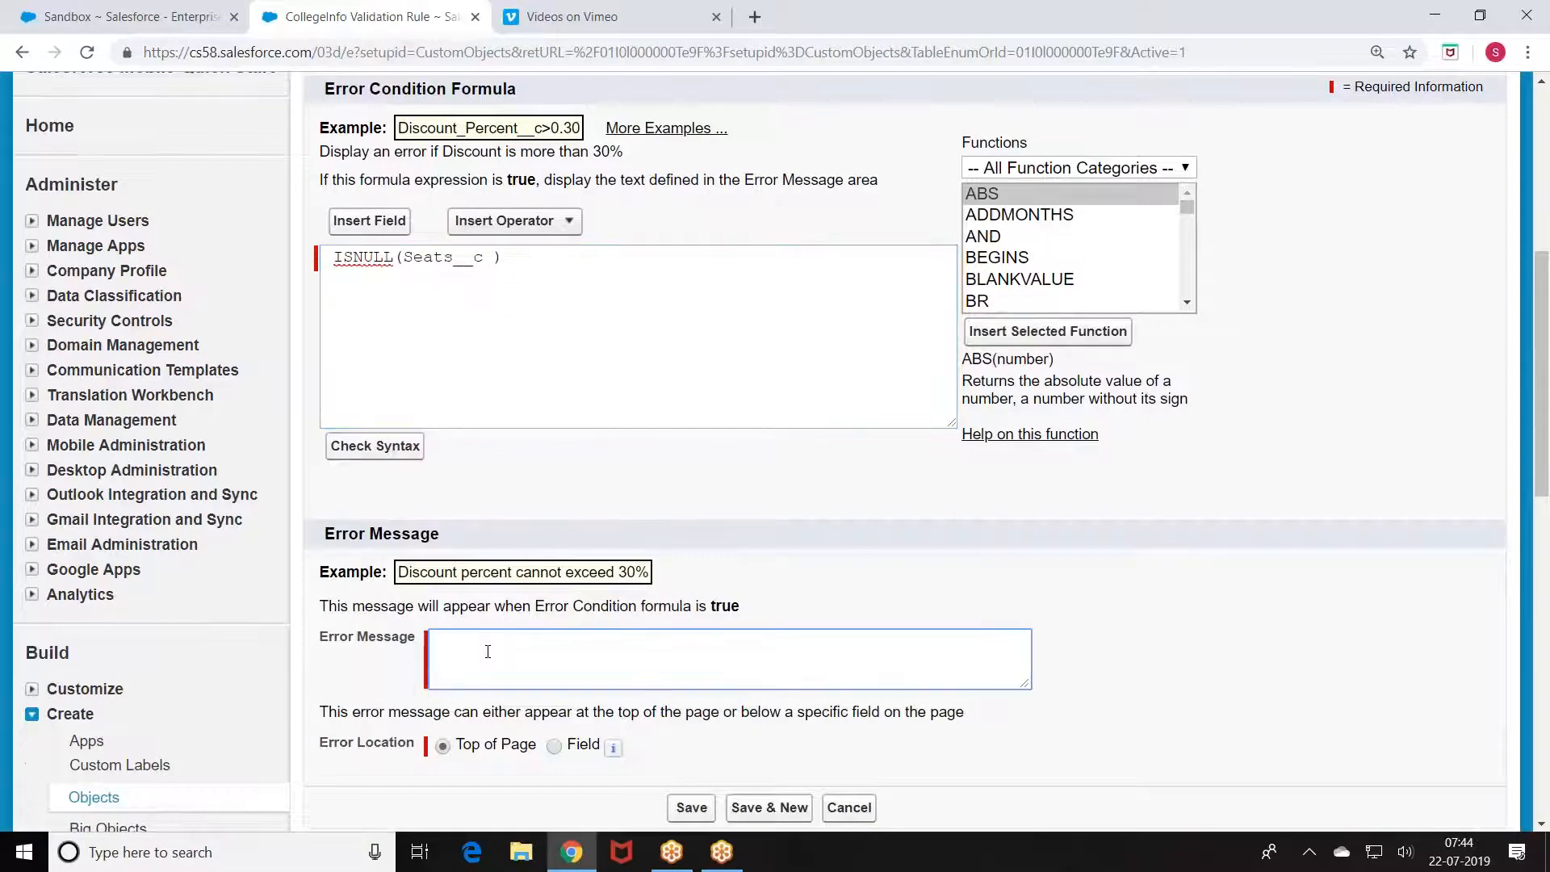
pyautogui.write('Sears cannot be null')
pyautogui.click(692, 807)
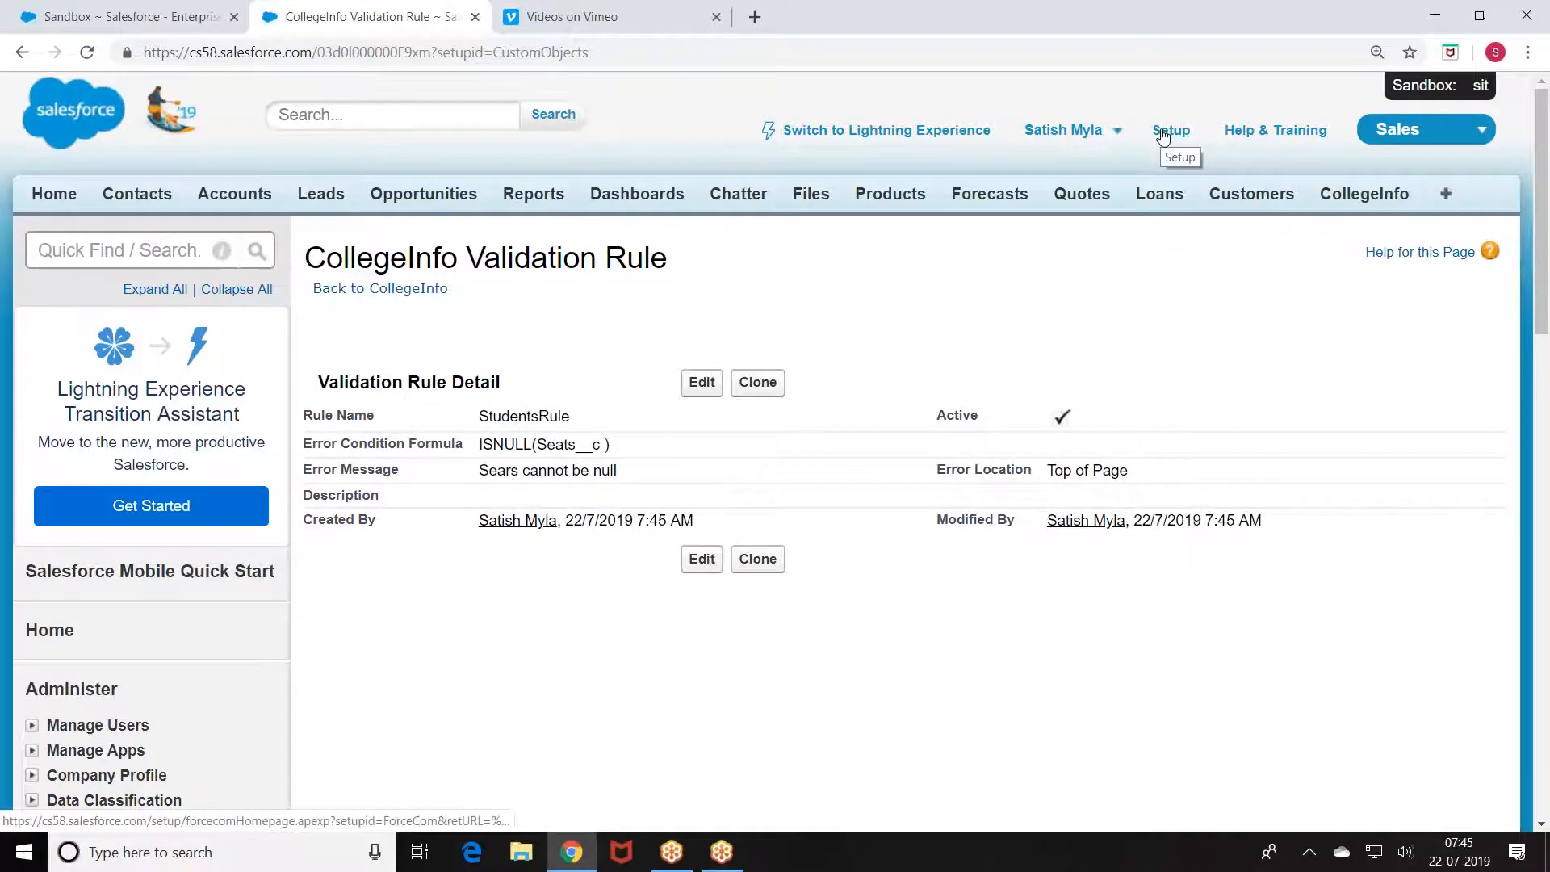
pyautogui.click(371, 289)
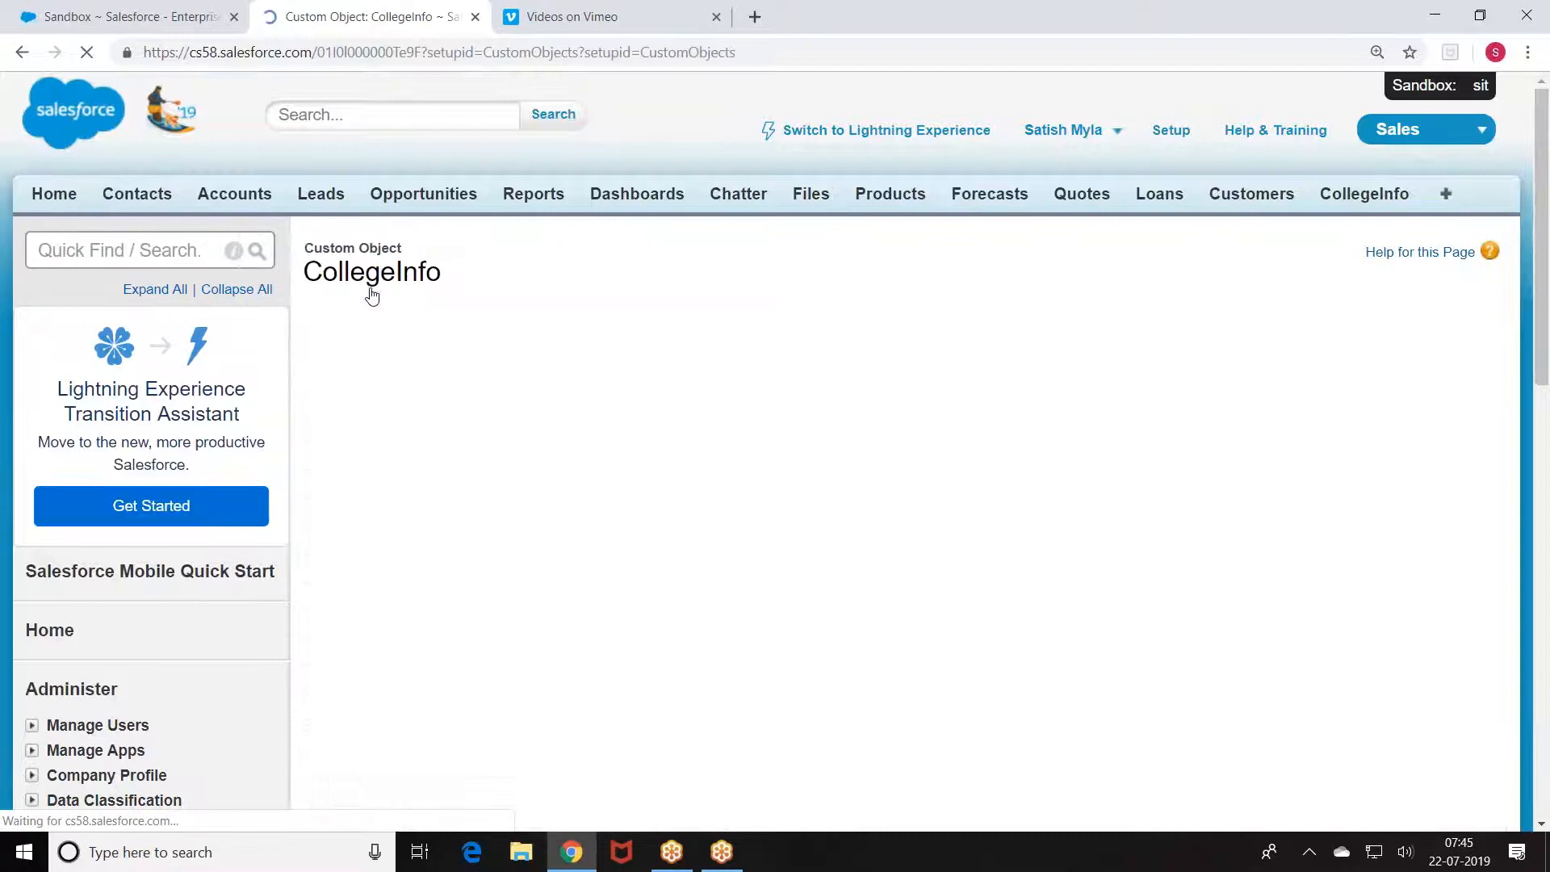
# Step: Drag Tax and Created By into the Information section's right column and save the CollegeInfo Layout
pyautogui.scroll(-10, 394, 517)
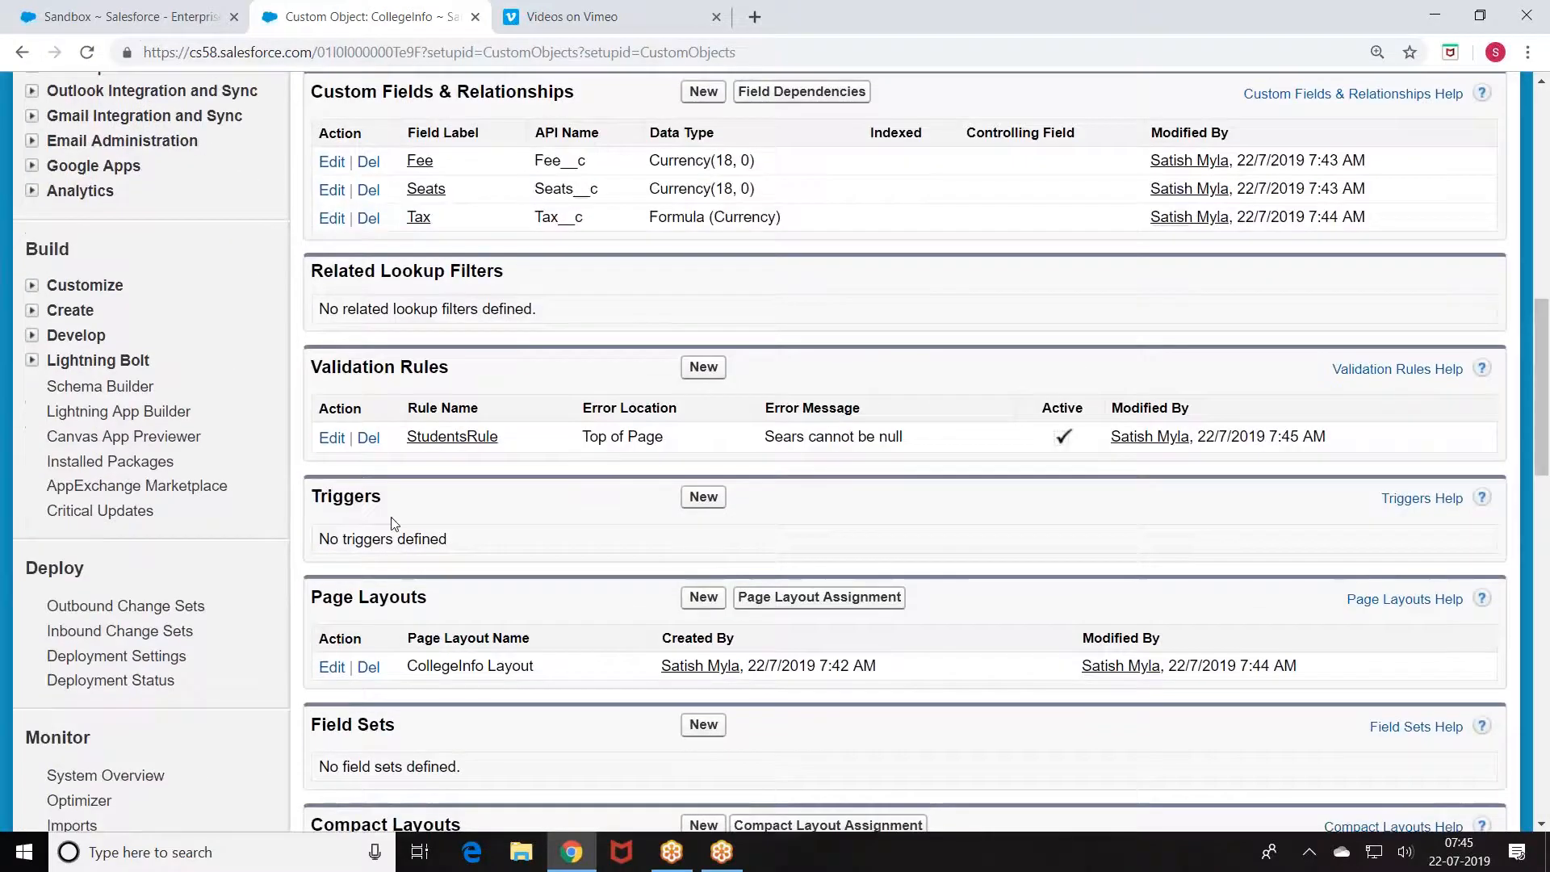
pyautogui.scroll(-2, 394, 523)
pyautogui.click(330, 467)
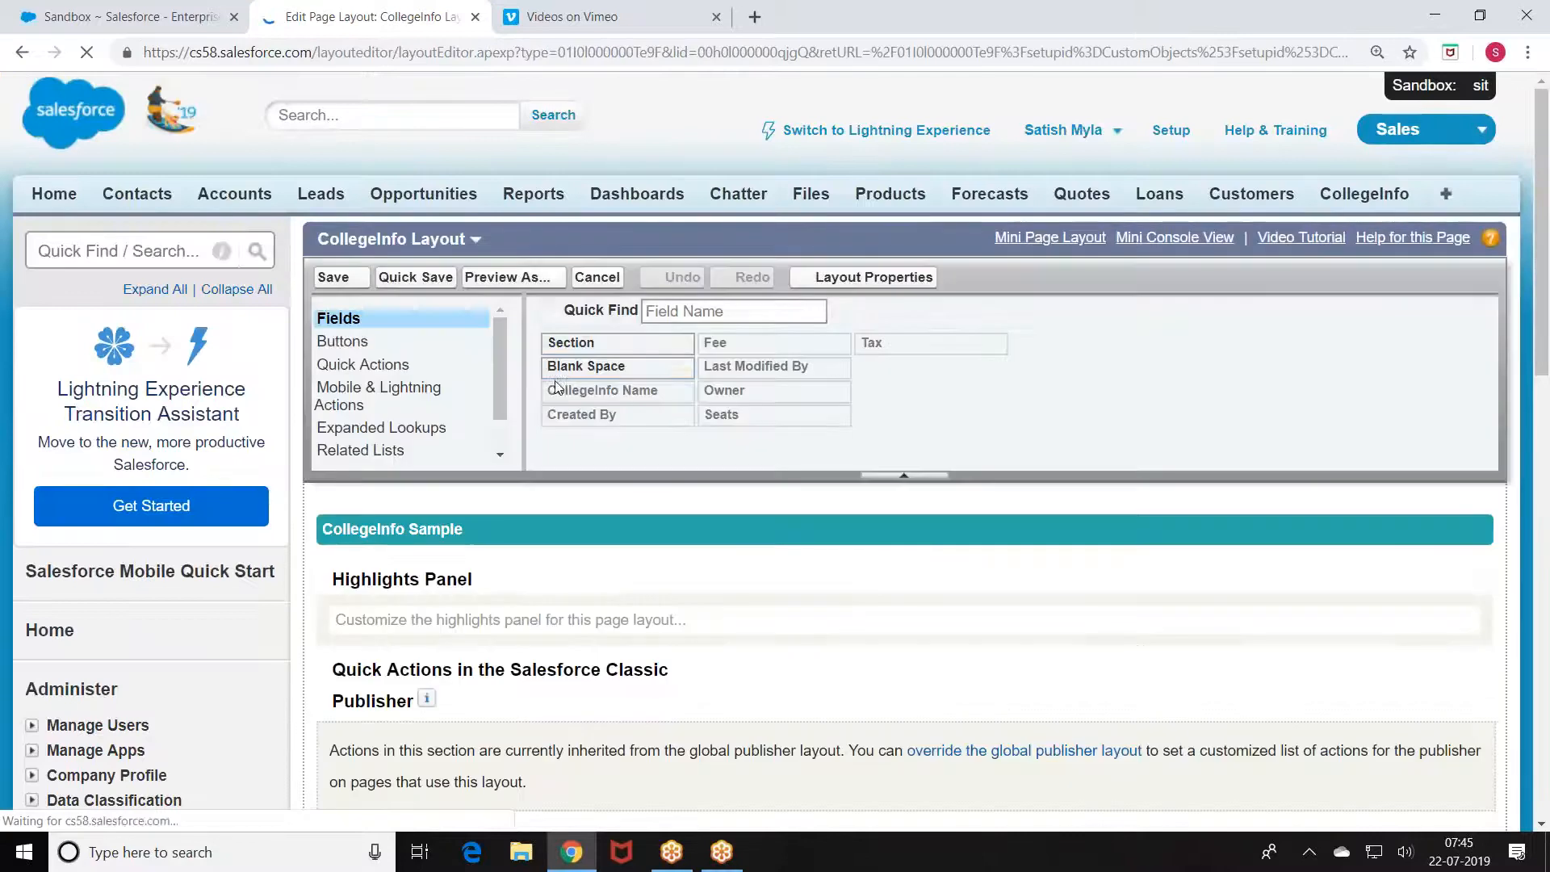
pyautogui.scroll(-8, 557, 387)
pyautogui.moveTo(528, 609); pyautogui.dragTo(1171, 537)
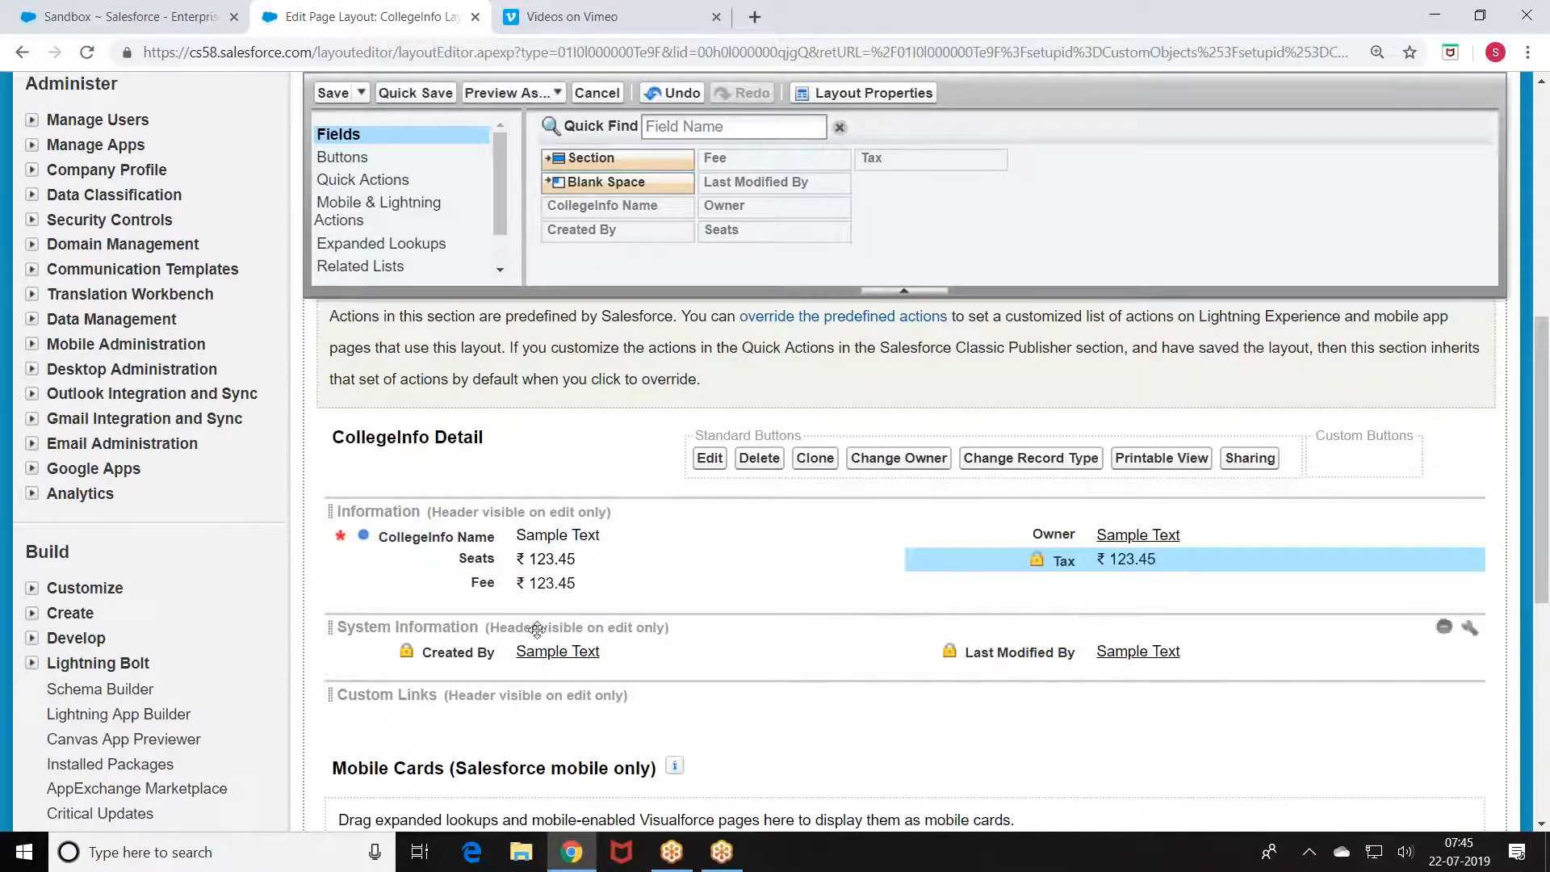
pyautogui.moveTo(474, 646); pyautogui.dragTo(1050, 531)
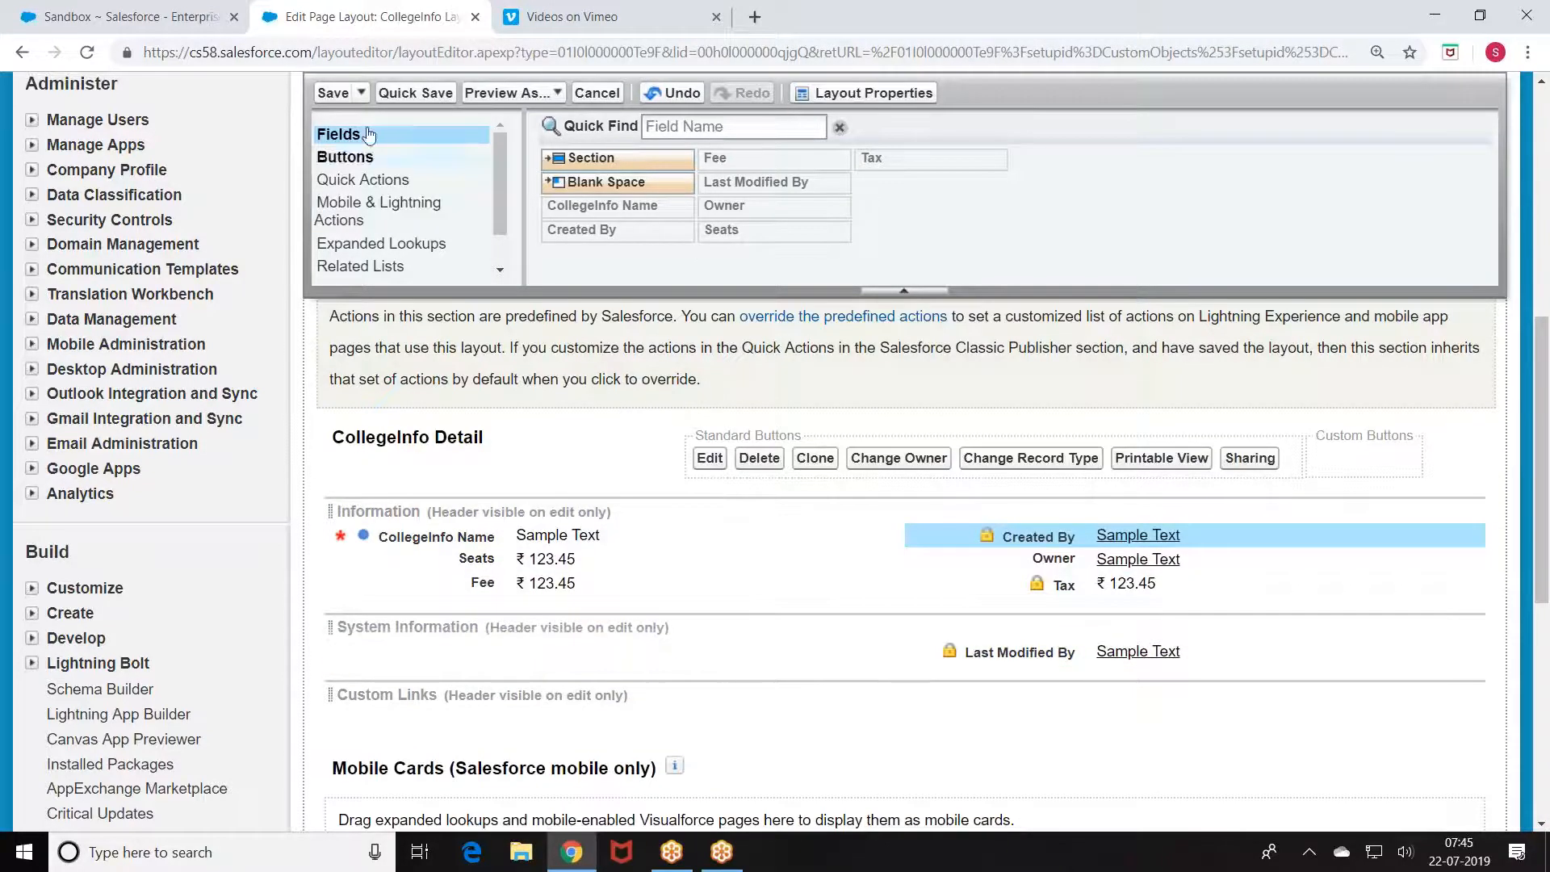
pyautogui.click(332, 94)
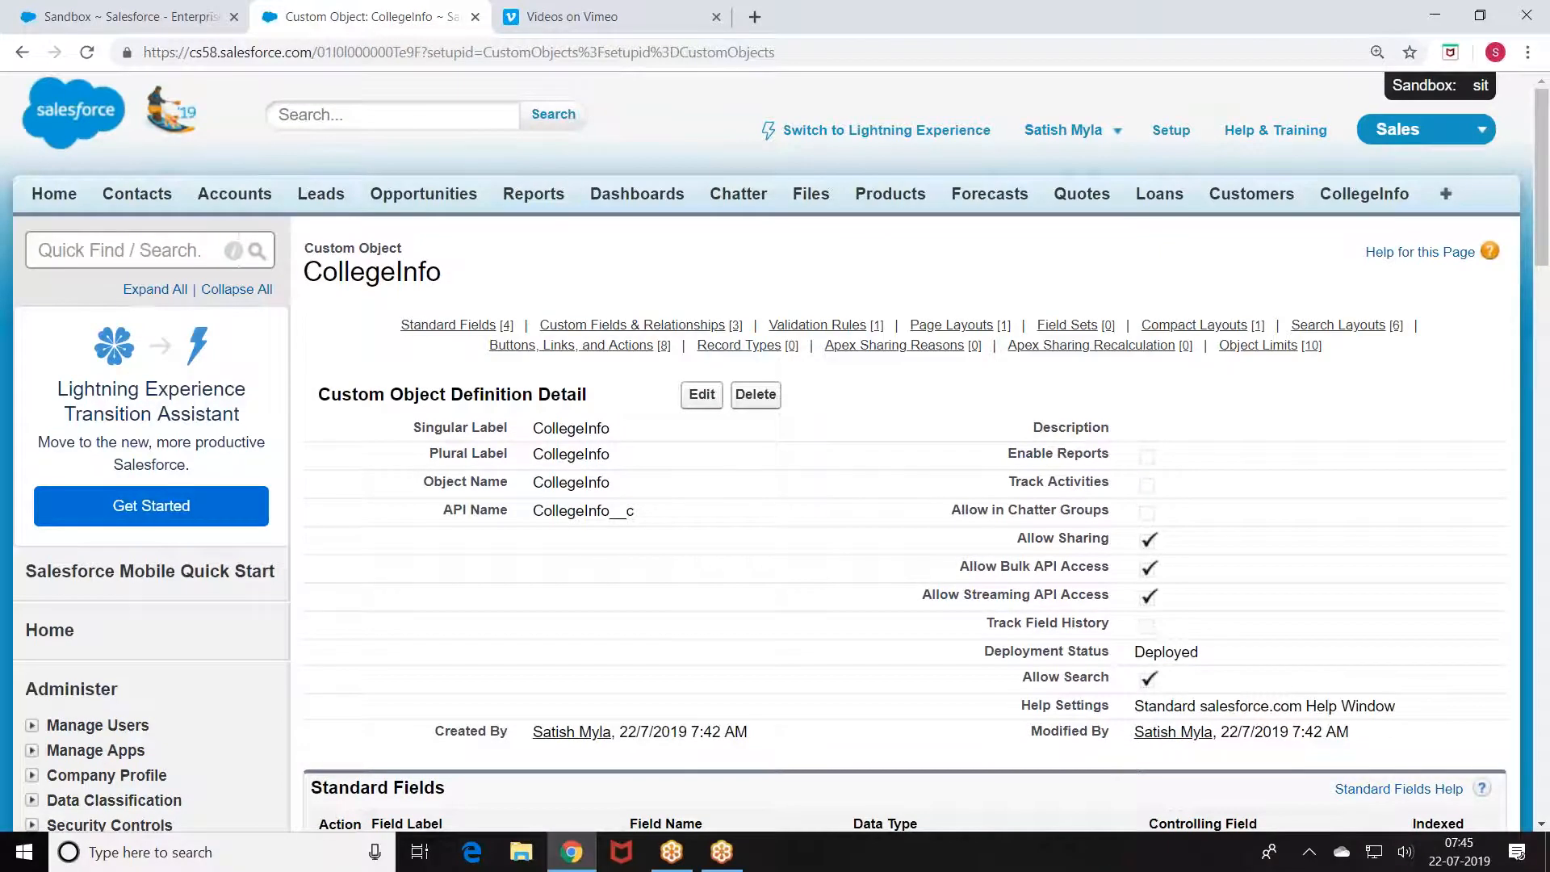
pyautogui.scroll(-3, 337, 101)
pyautogui.scroll(3, 730, 92)
# Step: Launch the Developer Console from Setup and maximize its window
pyautogui.click(1160, 126)
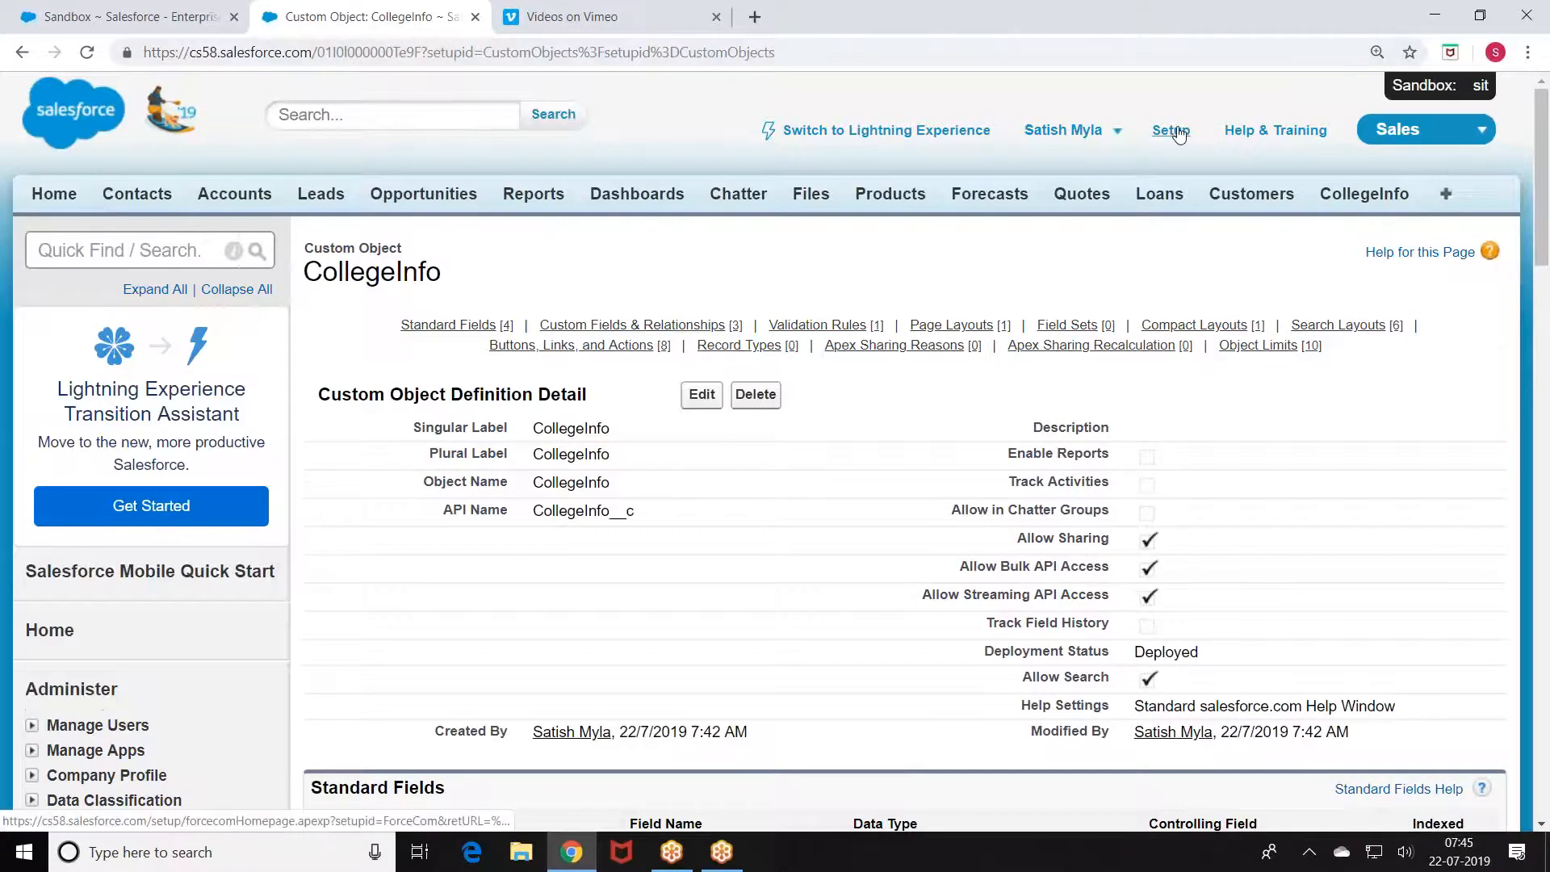
pyautogui.click(1117, 132)
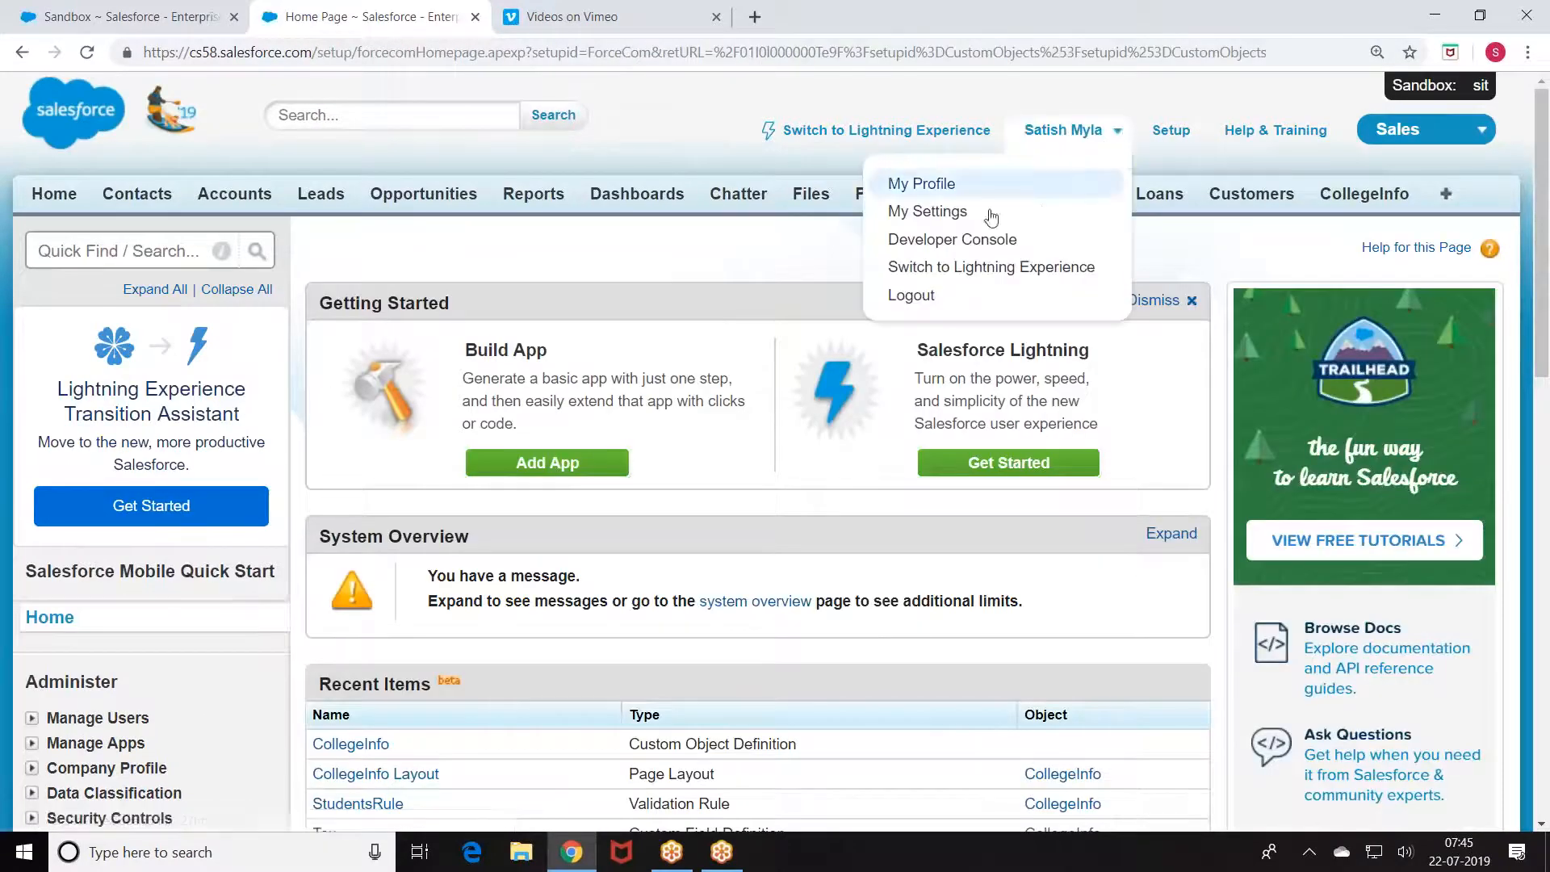
pyautogui.click(928, 240)
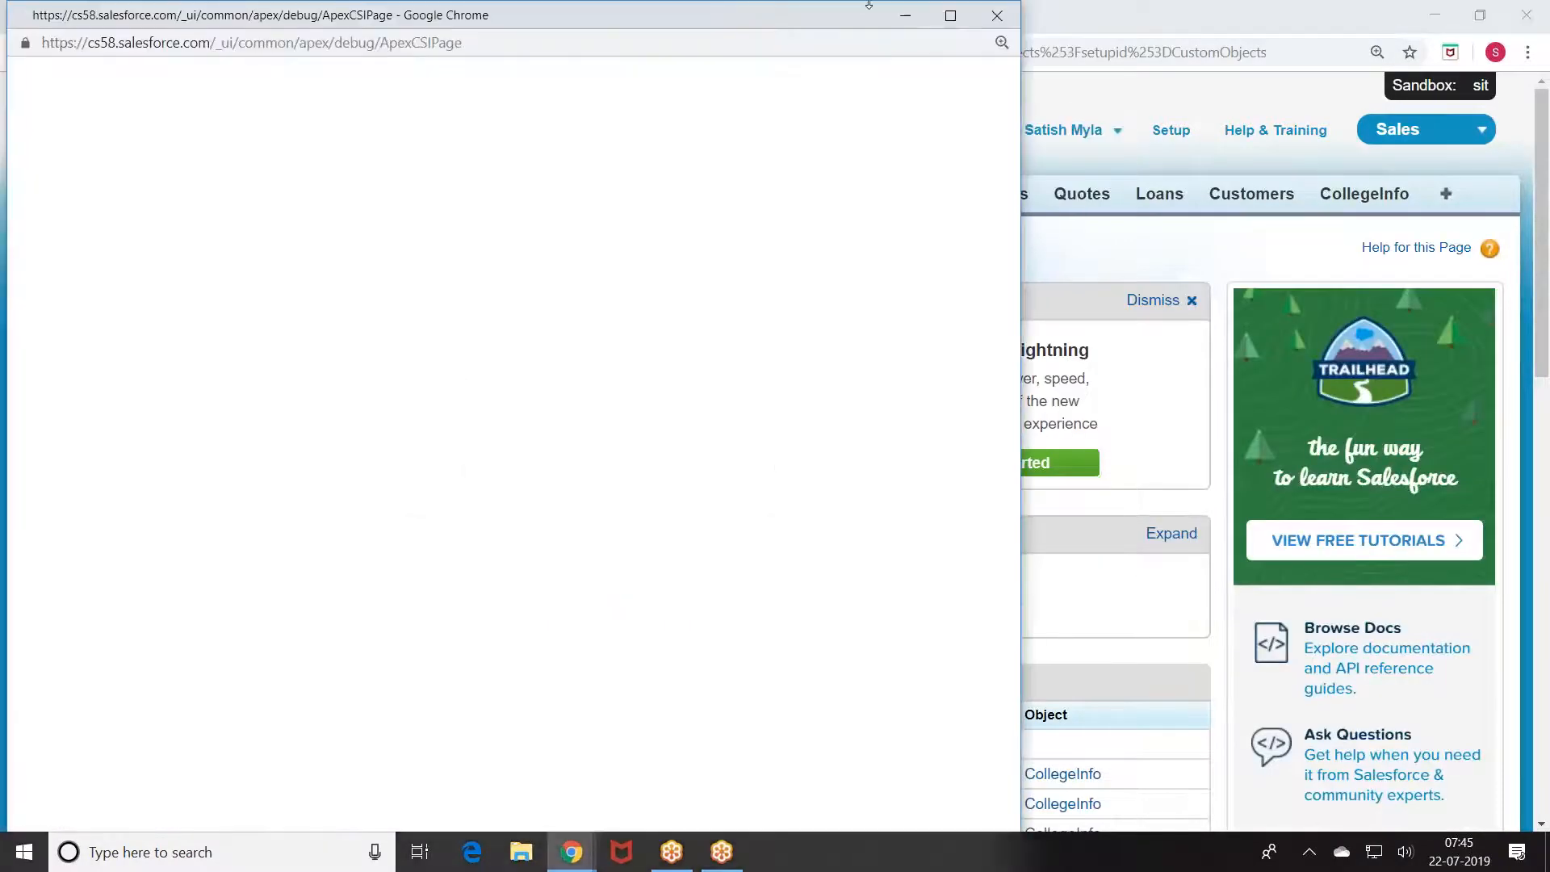
pyautogui.click(950, 15)
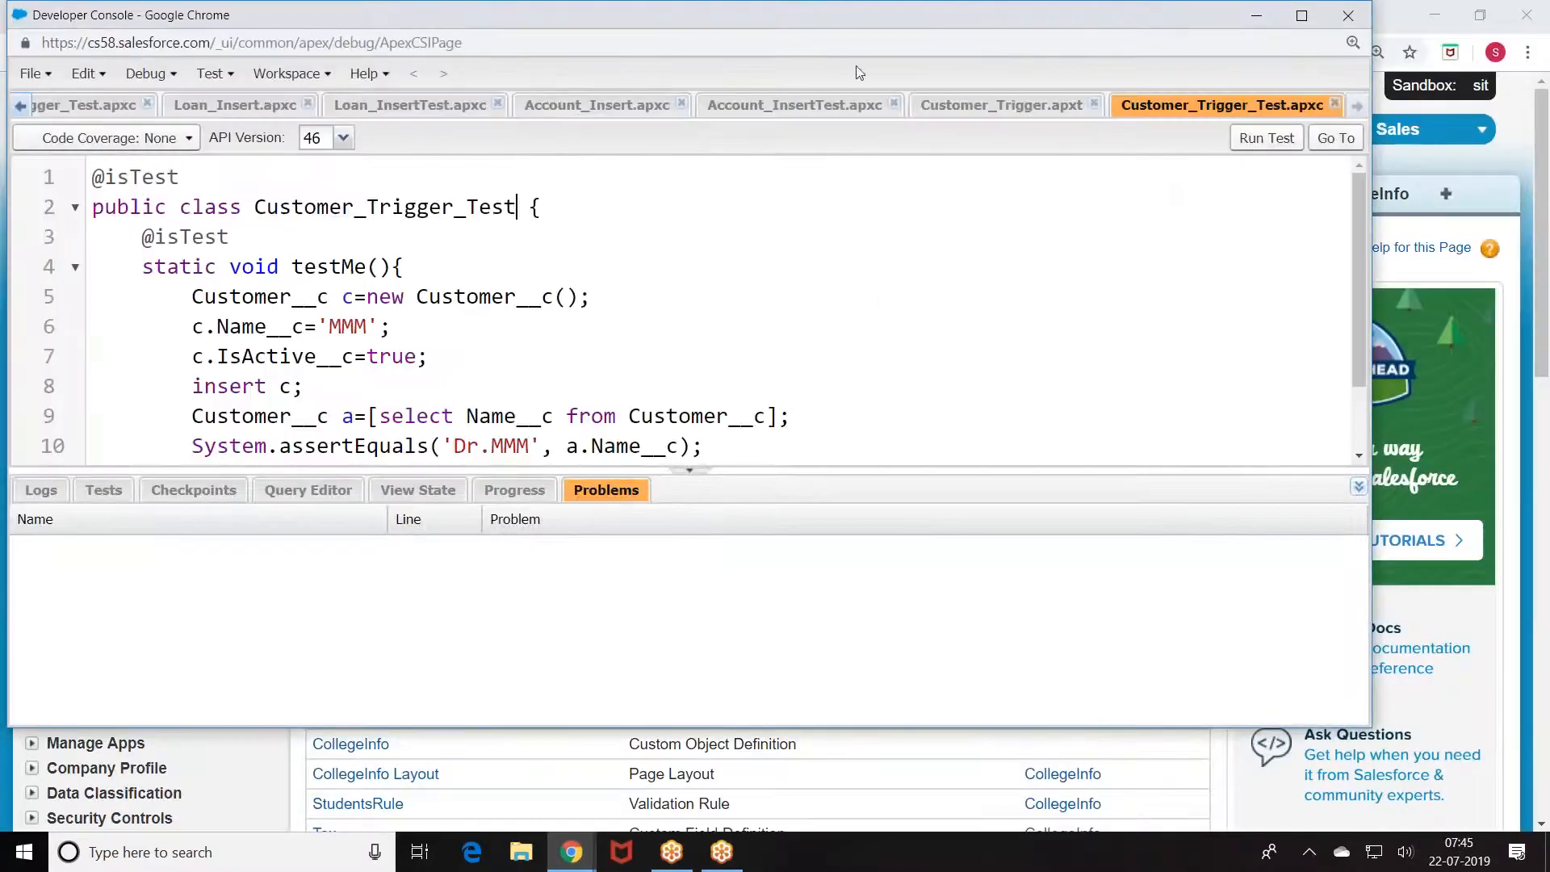
pyautogui.doubleClick(827, 13)
# Step: Close every open editor tab, from Loan_Trigger_Test through Customer_Trigger_Test and Loan_Handler
pyautogui.click(327, 99)
pyautogui.click(328, 100)
pyautogui.click(326, 100)
pyautogui.click(326, 100)
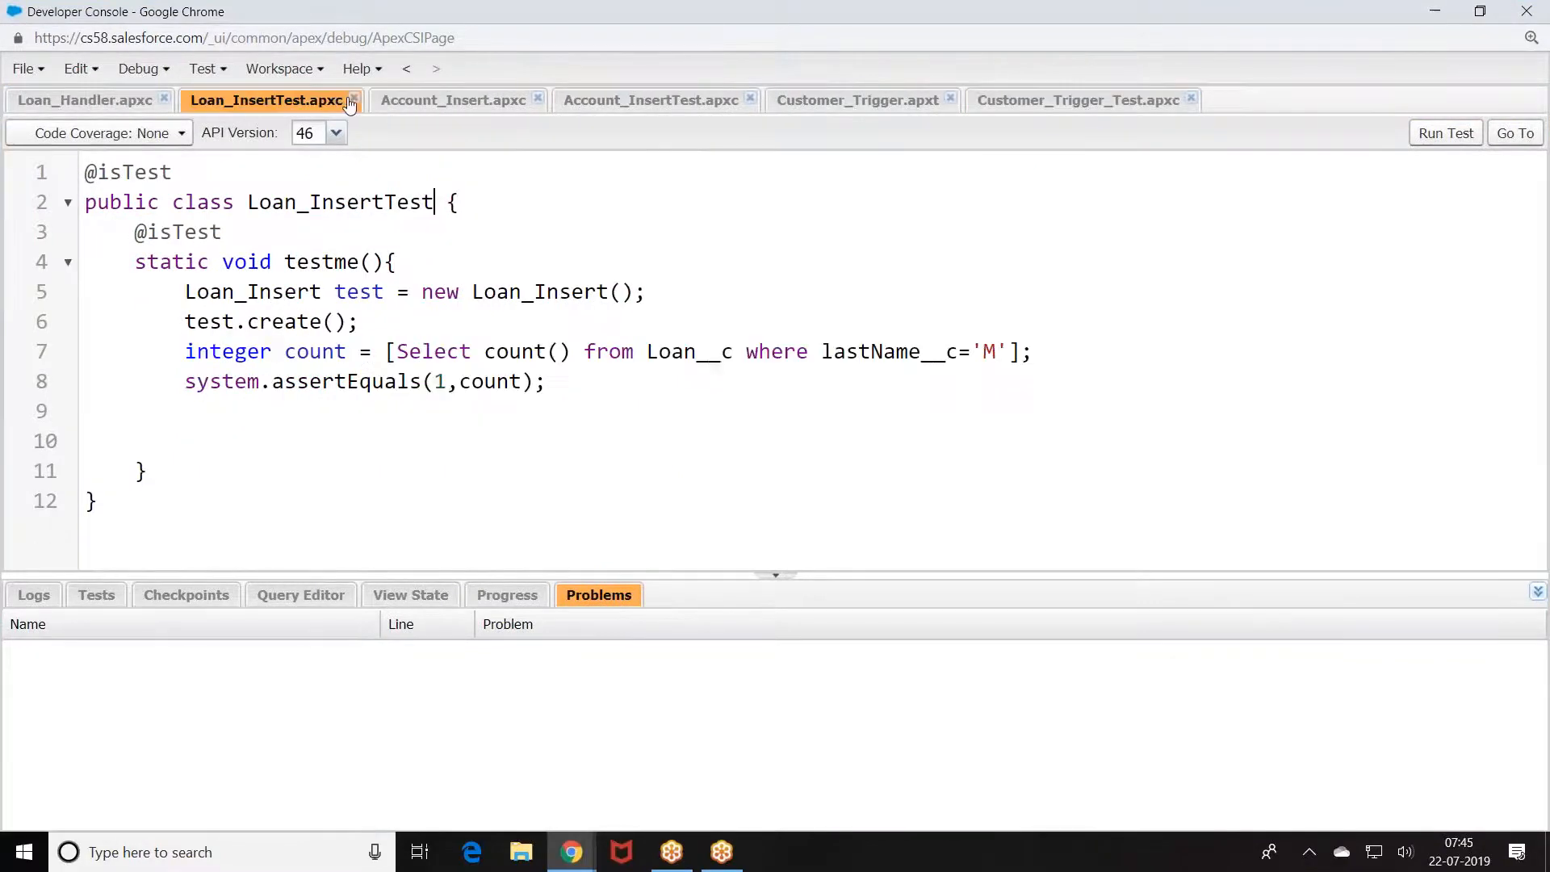
pyautogui.click(353, 99)
pyautogui.click(347, 100)
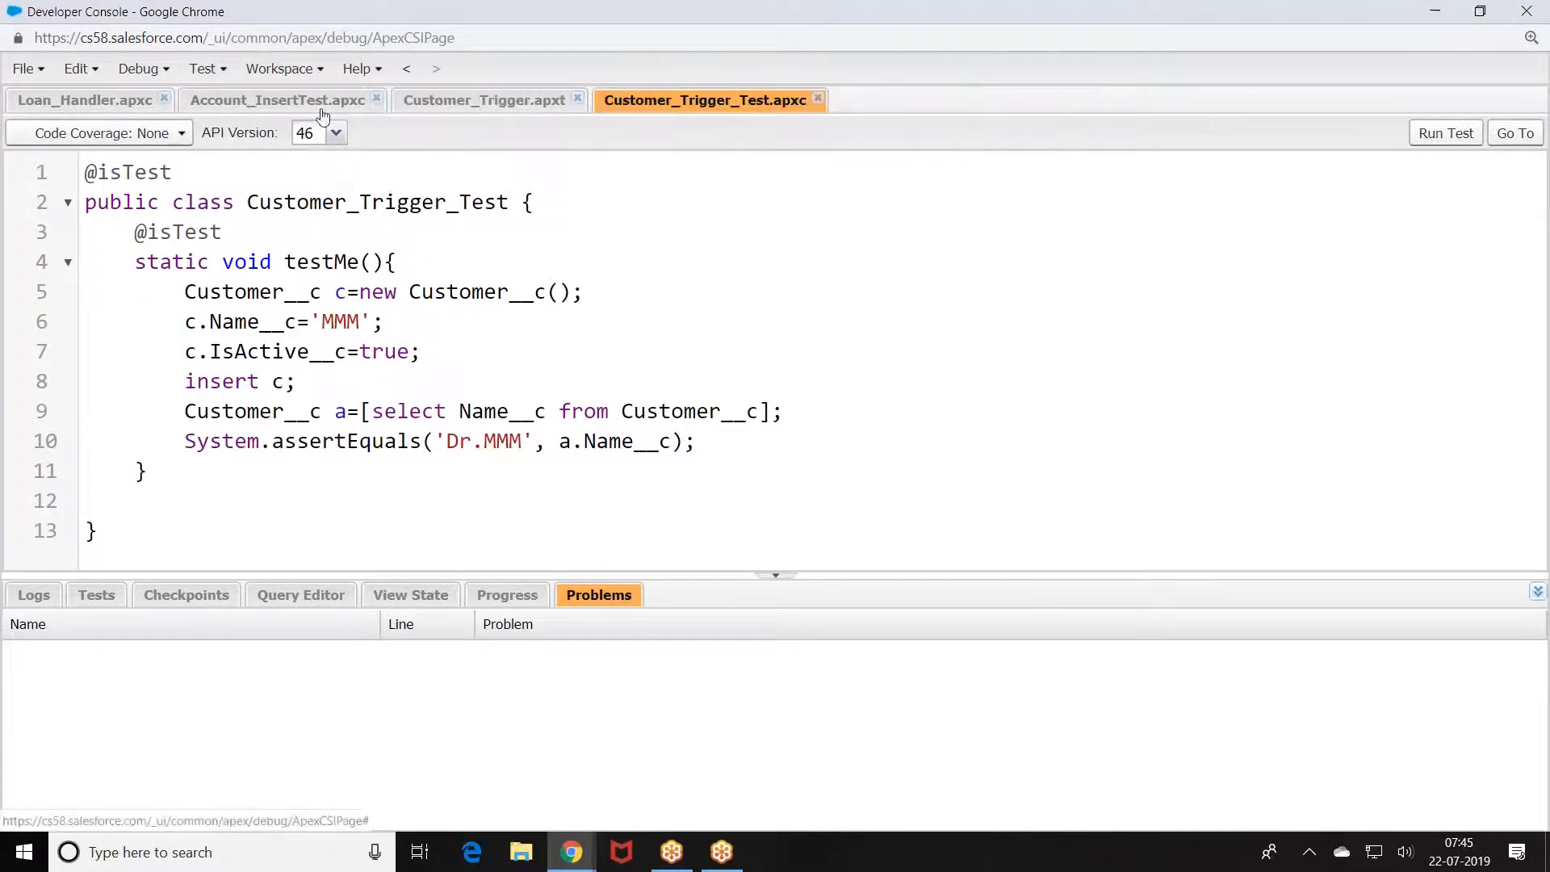
pyautogui.click(376, 99)
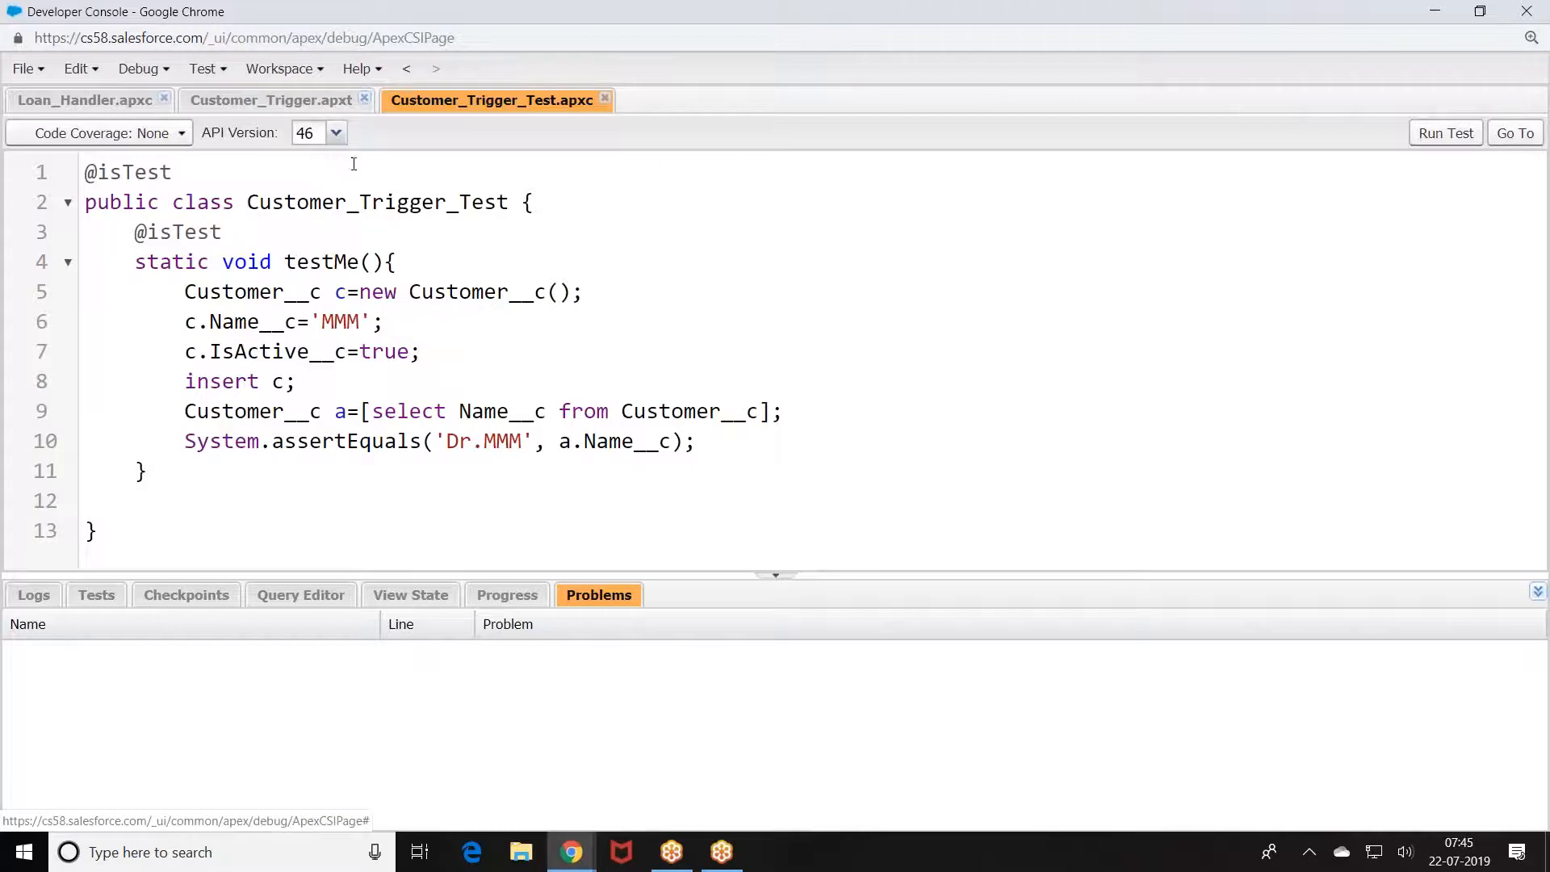
pyautogui.click(362, 99)
pyautogui.click(406, 99)
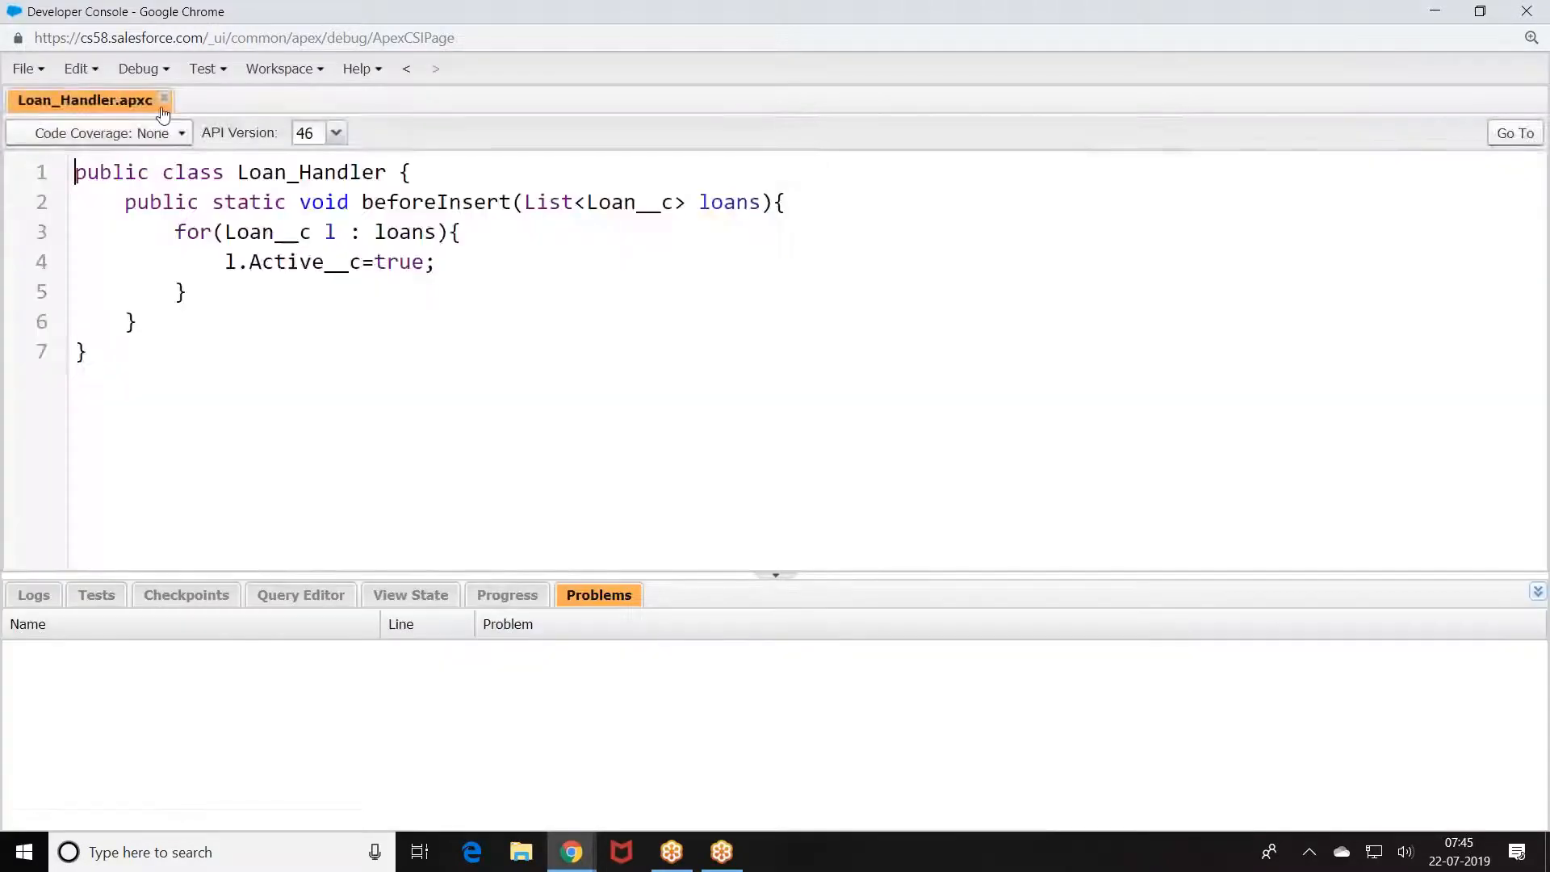
pyautogui.click(164, 99)
# Step: Create a new Apex class named College_Example
pyautogui.click(39, 70)
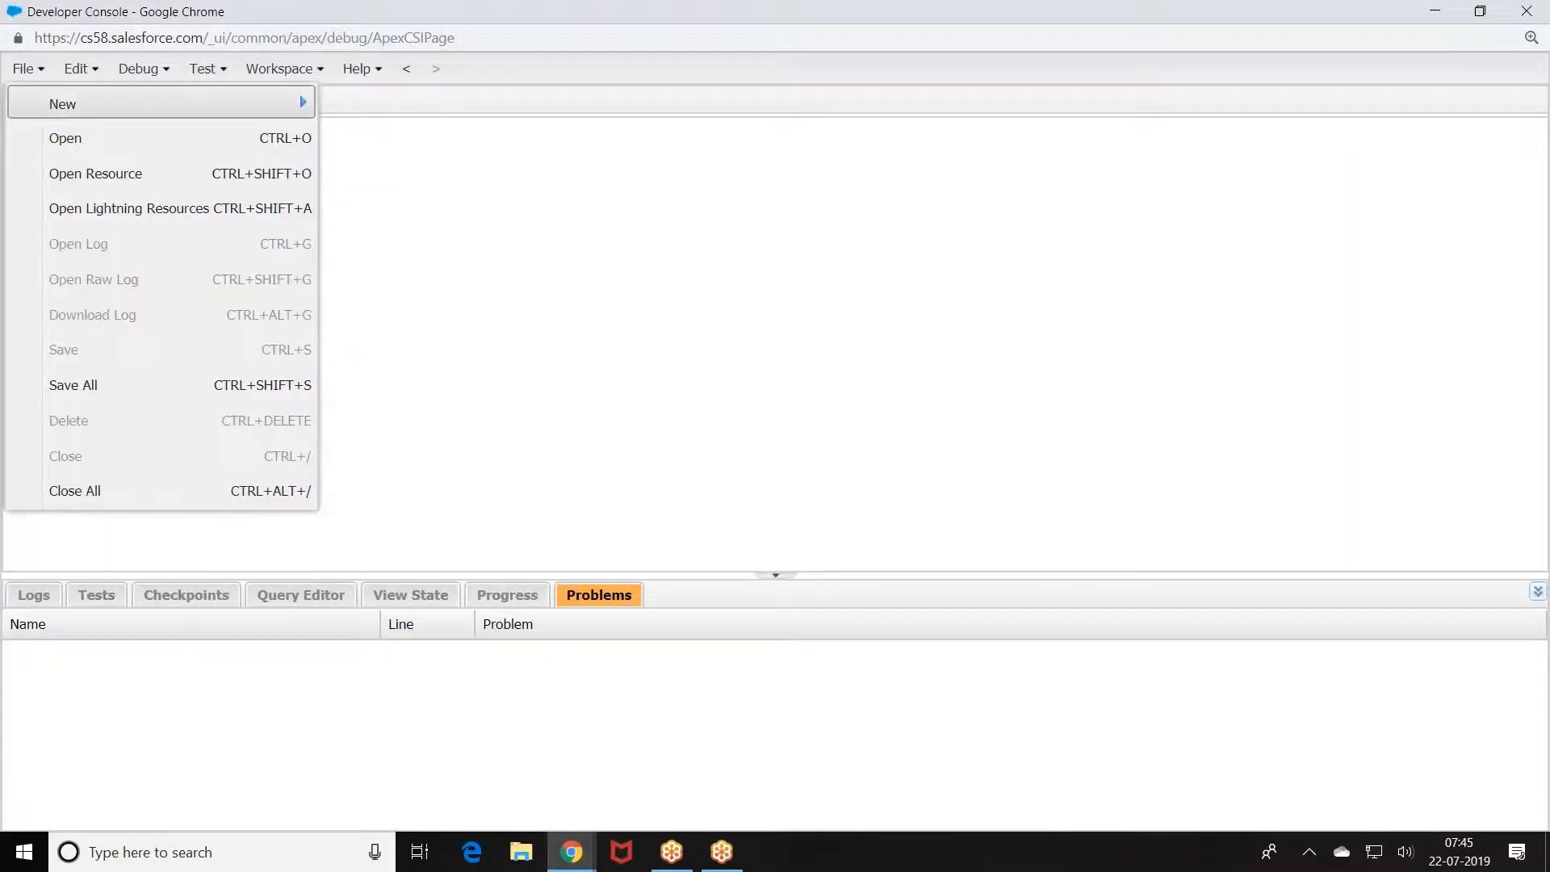
pyautogui.moveTo(169, 104)
pyautogui.click(439, 109)
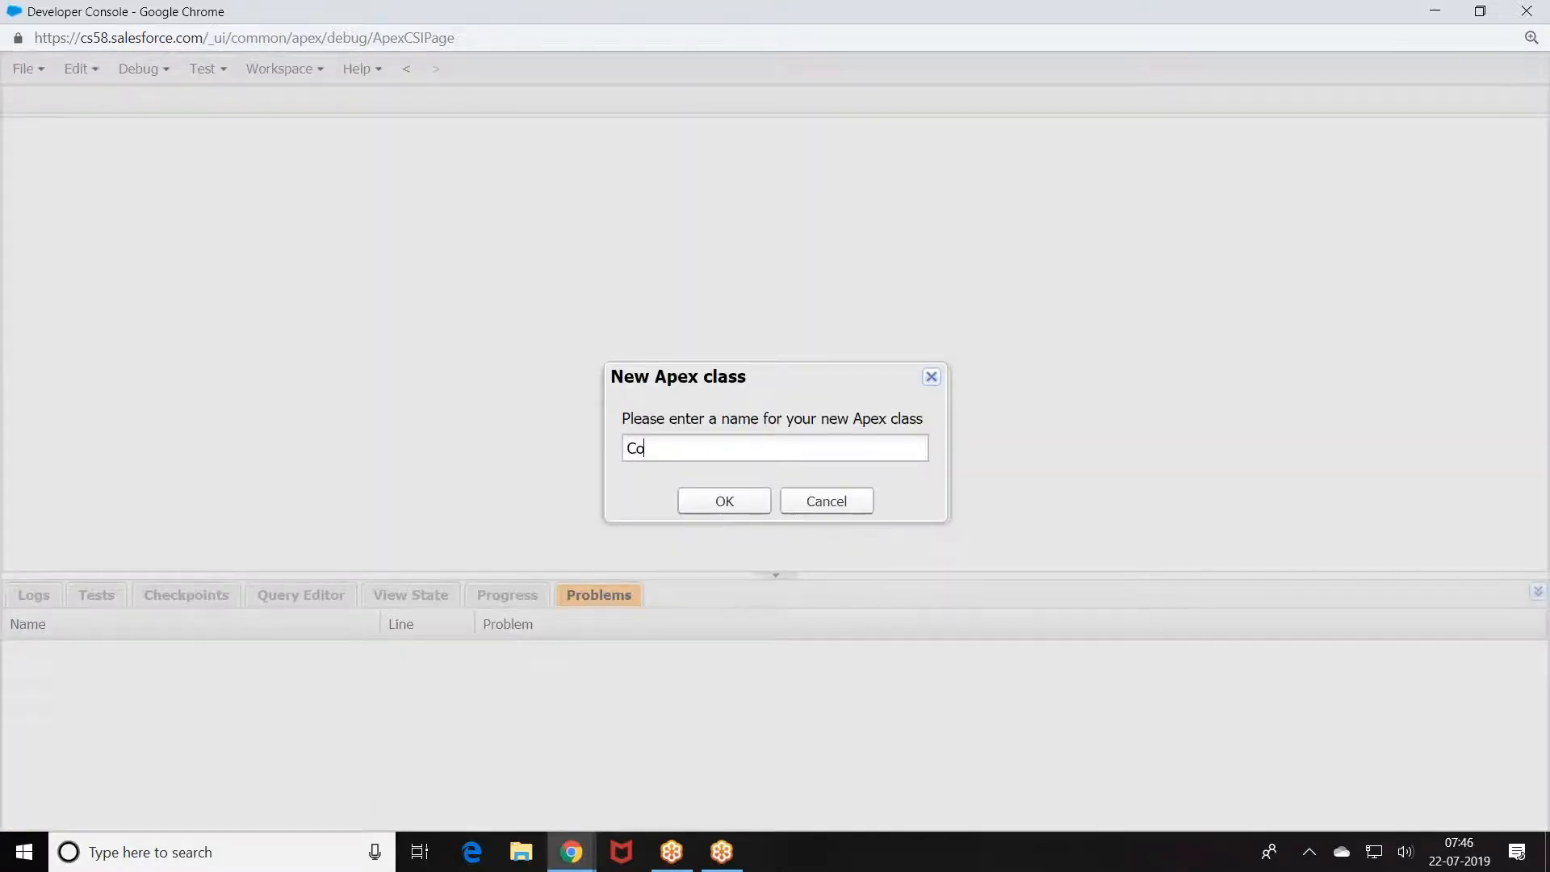
pyautogui.write('College_Example')
pyautogui.press('Return')
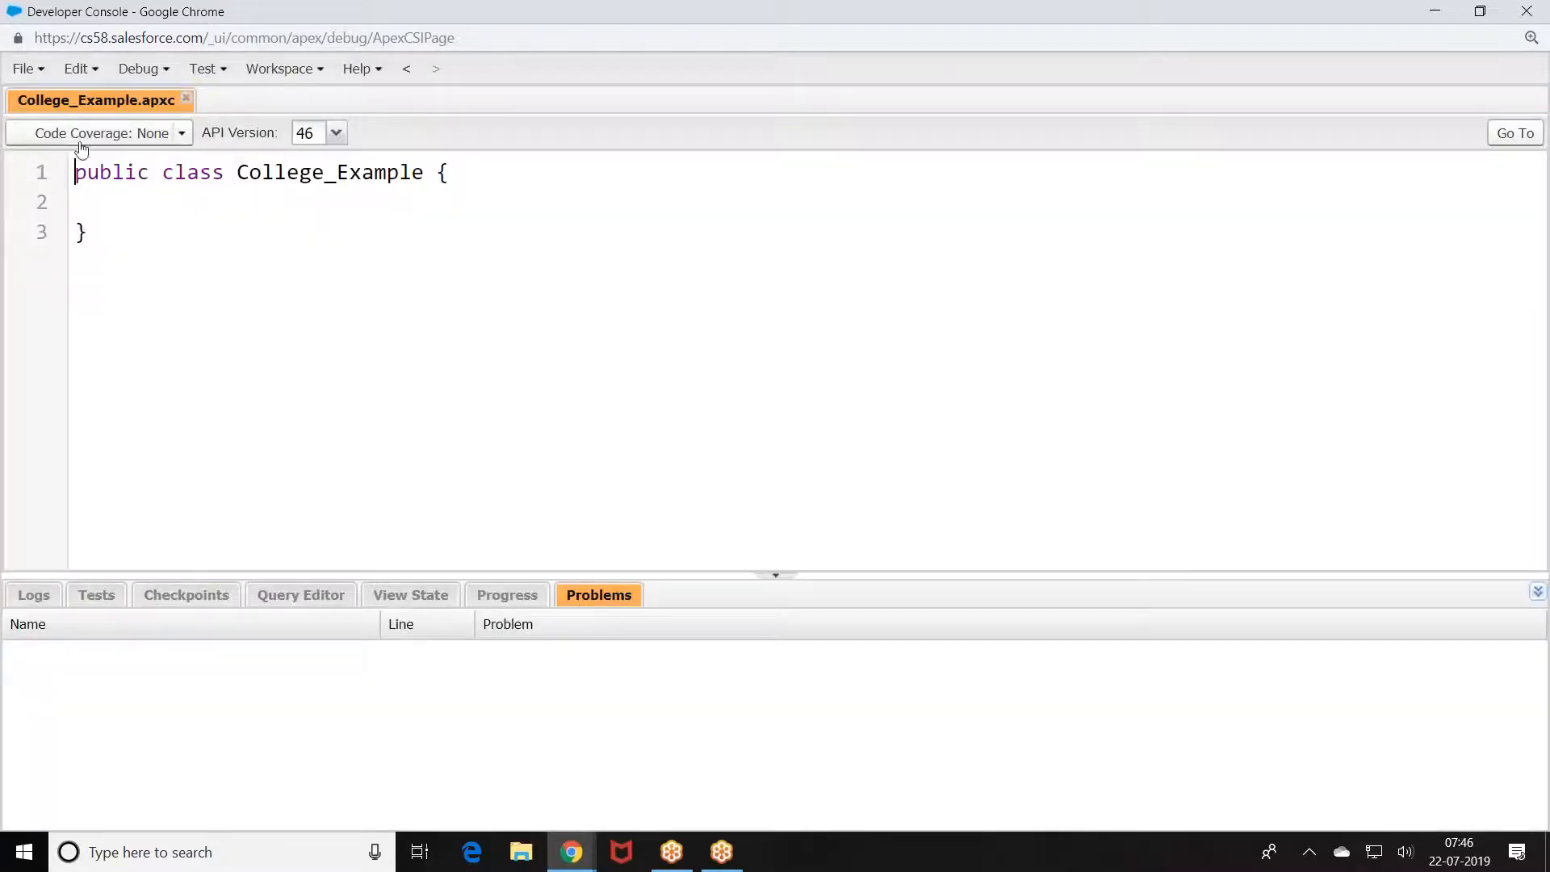
# Step: Declare public String fields name and city and a Decimal fee field
pyautogui.click(109, 206)
pyautogui.press('Tab')
pyautogui.write('public S')
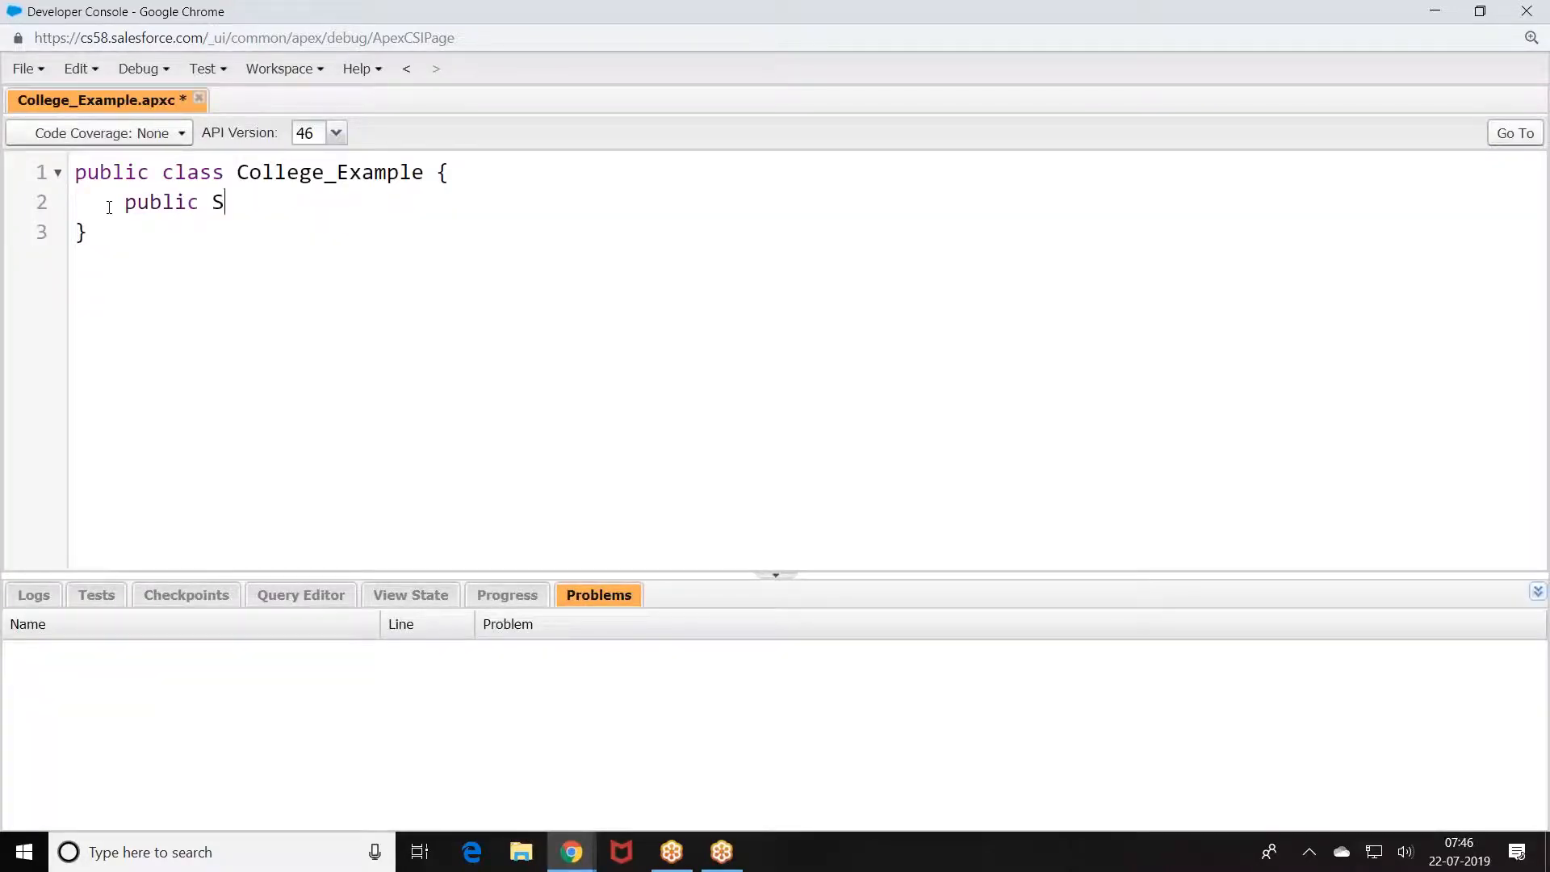
pyautogui.write('tring name;')
pyautogui.press('Return')
pyautogui.write('public ')
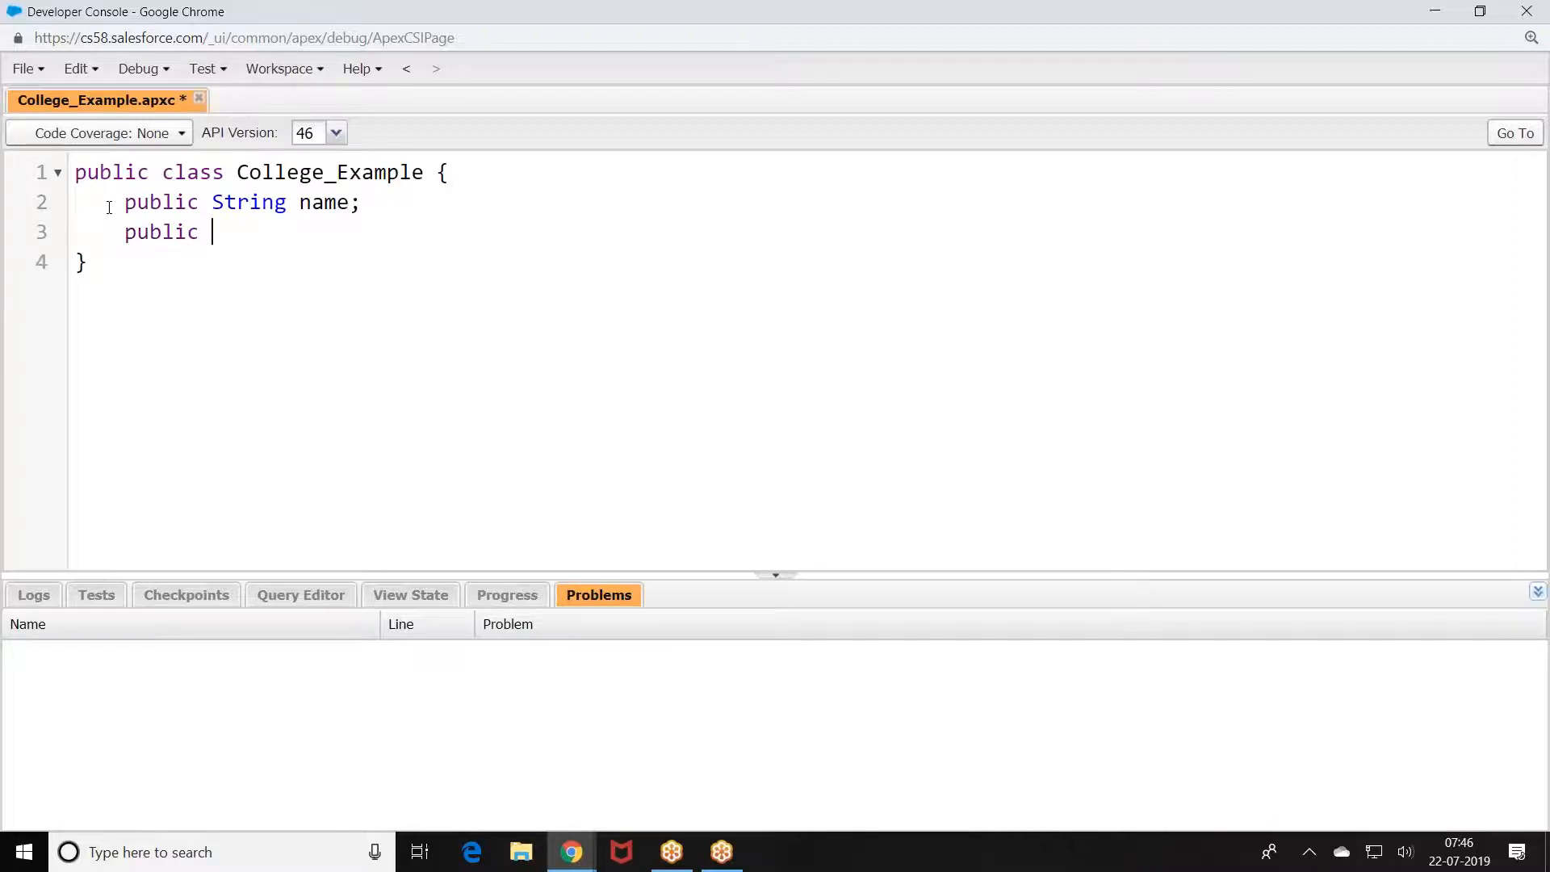
pyautogui.write('String city;')
pyautogui.press('Return')
pyautogui.write('public Stri')
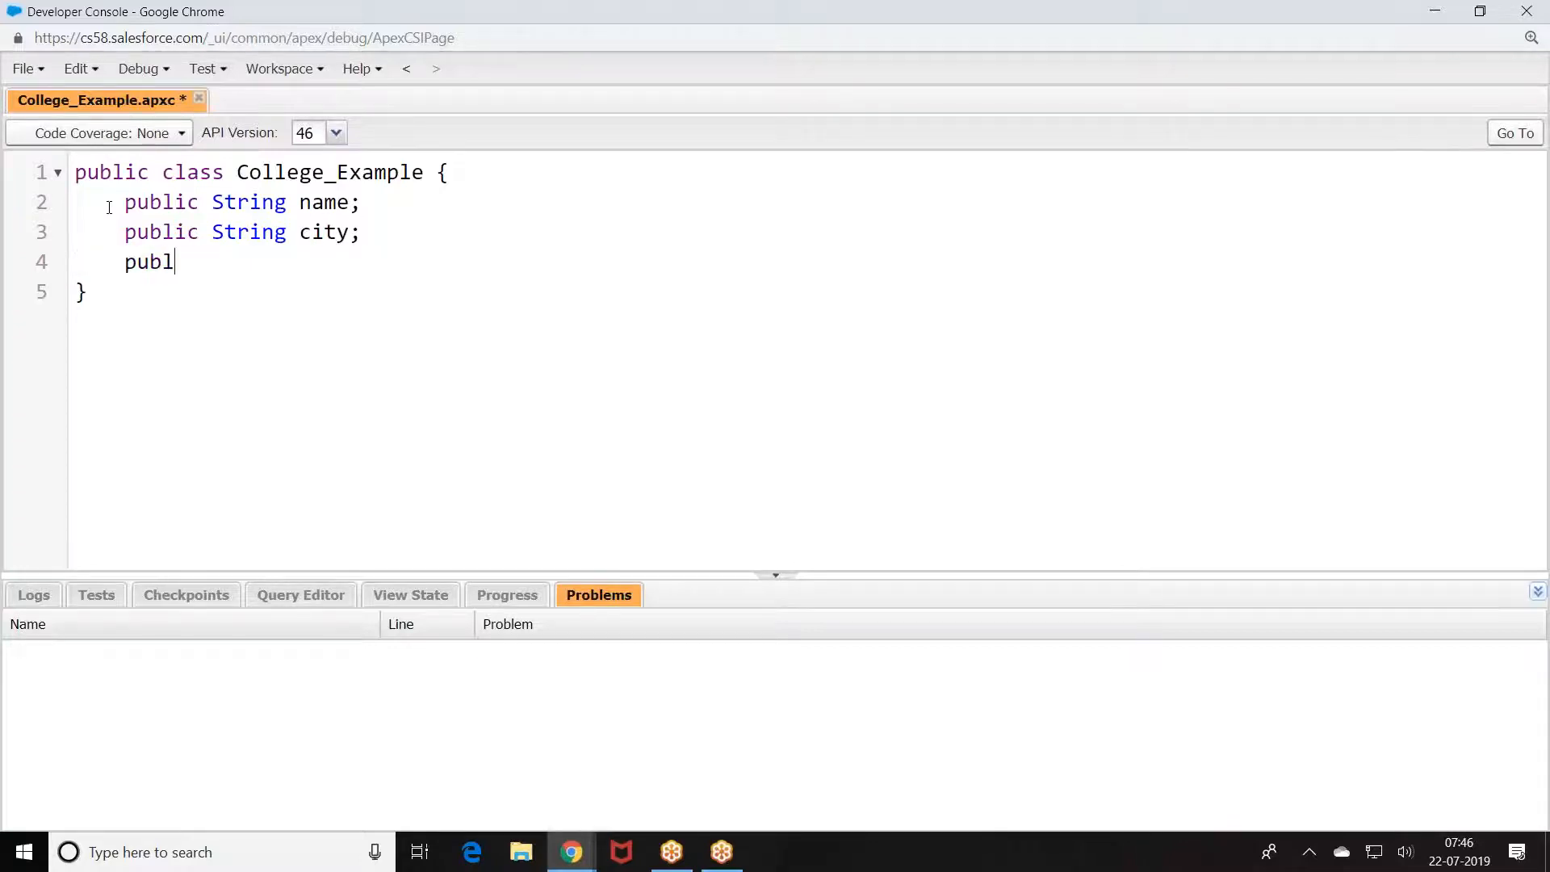
pyautogui.press('BackSpace')
pyautogui.press('BackSpace')
pyautogui.press('BackSpace')
pyautogui.press('BackSpace')
pyautogui.write('Decimal fee;')
pyautogui.press('Return')
# Step: Add a call() method setting name to 'CBIT' and fee to 10000 when city is 'Hyd'
pyautogui.write('public voi')
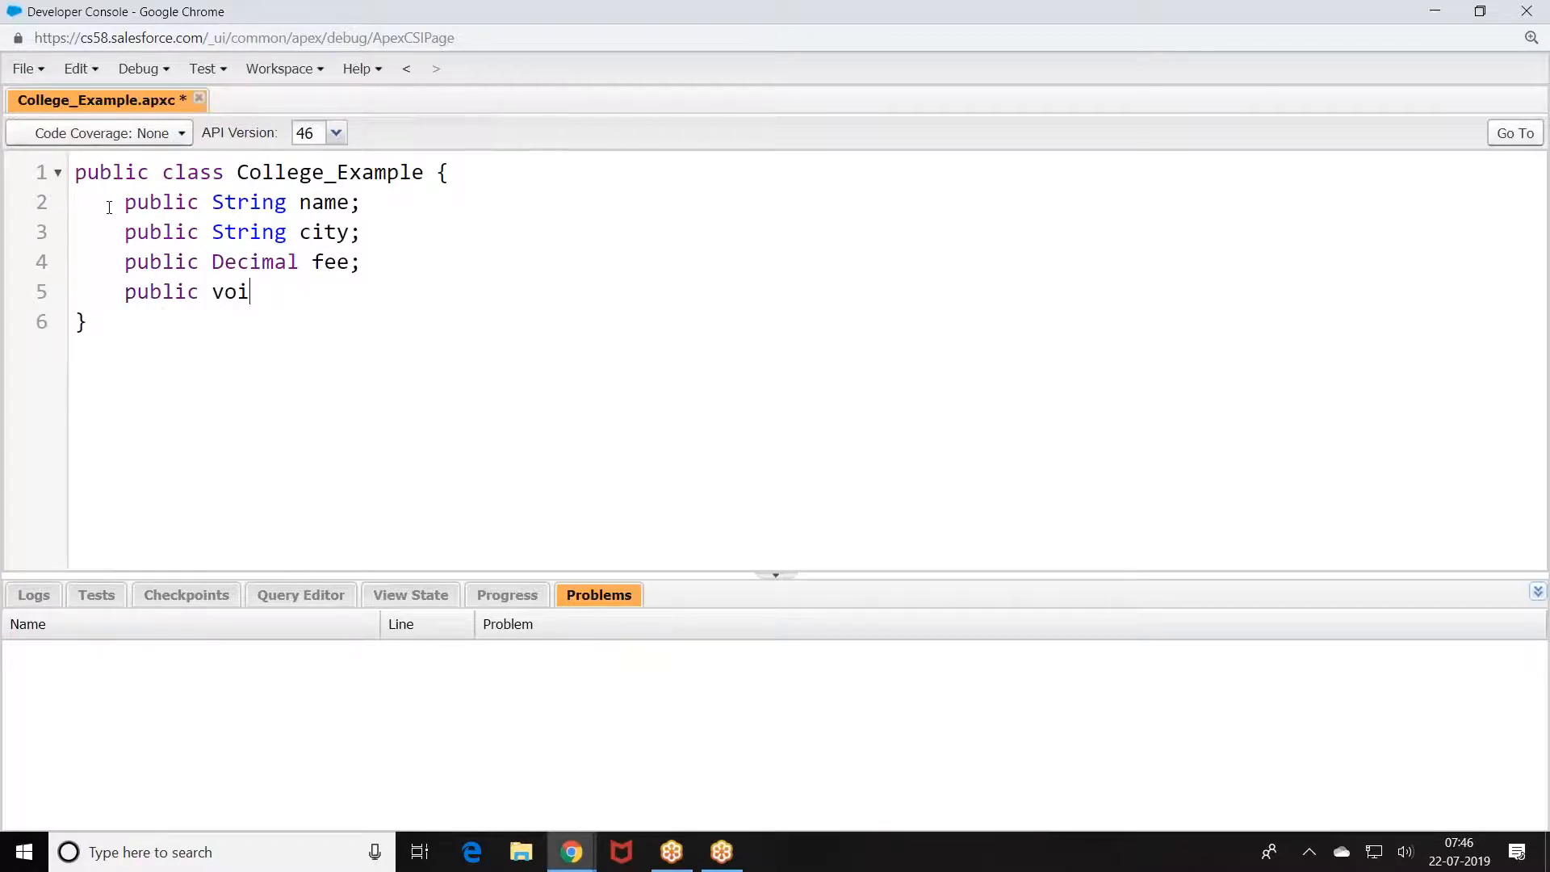
pyautogui.press('BackSpace')
pyautogui.write('id call(){}')
pyautogui.press('Return')
pyautogui.write('nam')
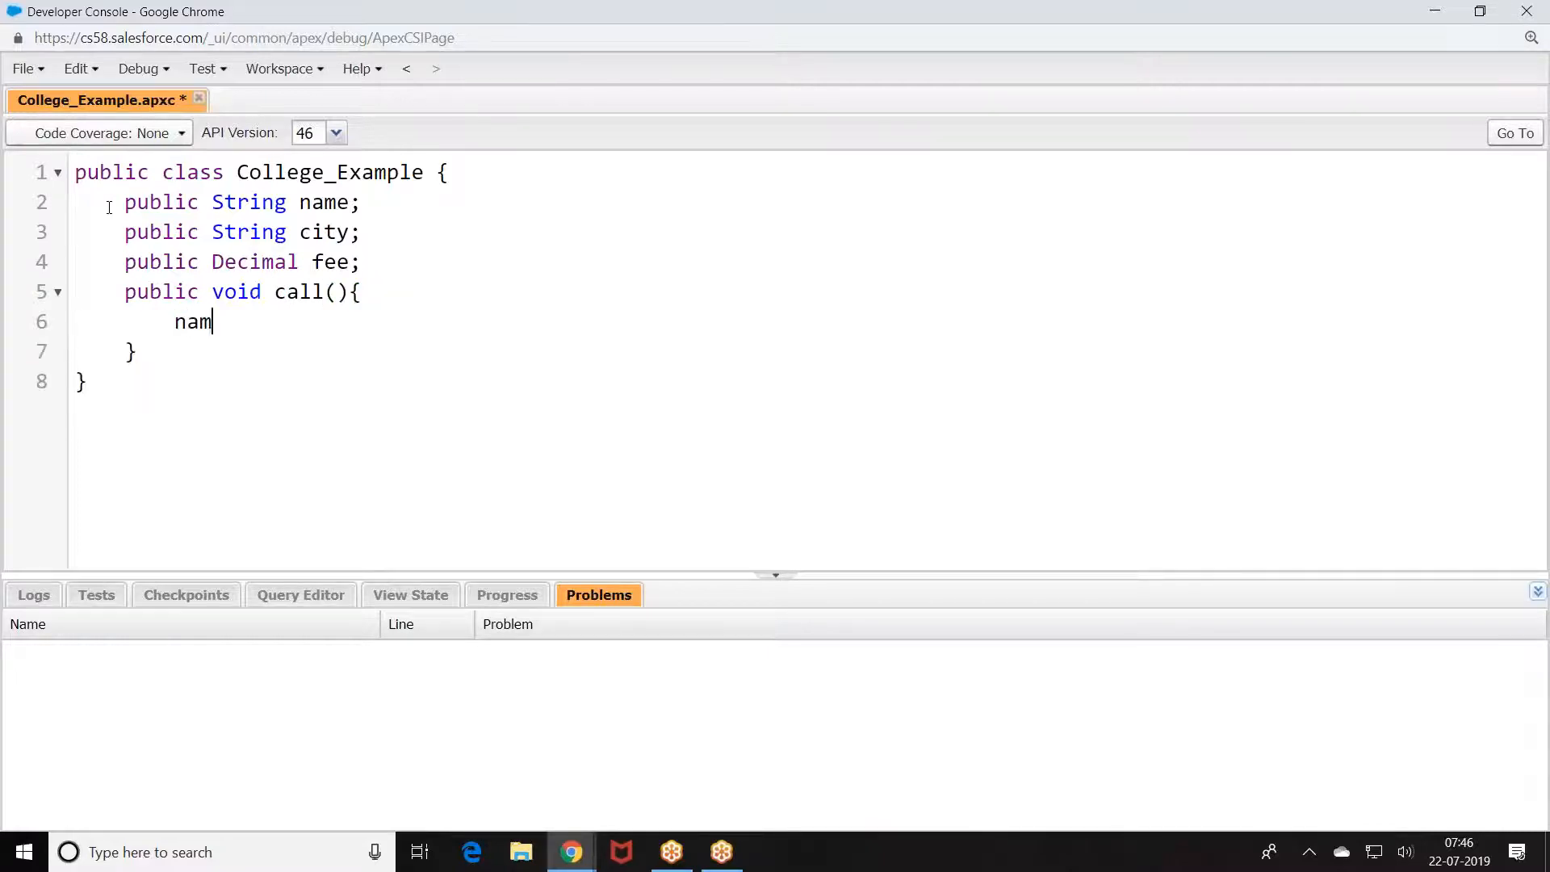
pyautogui.write("e='CBIT';")
pyautogui.press('Return')
pyautogui.write('if(city')
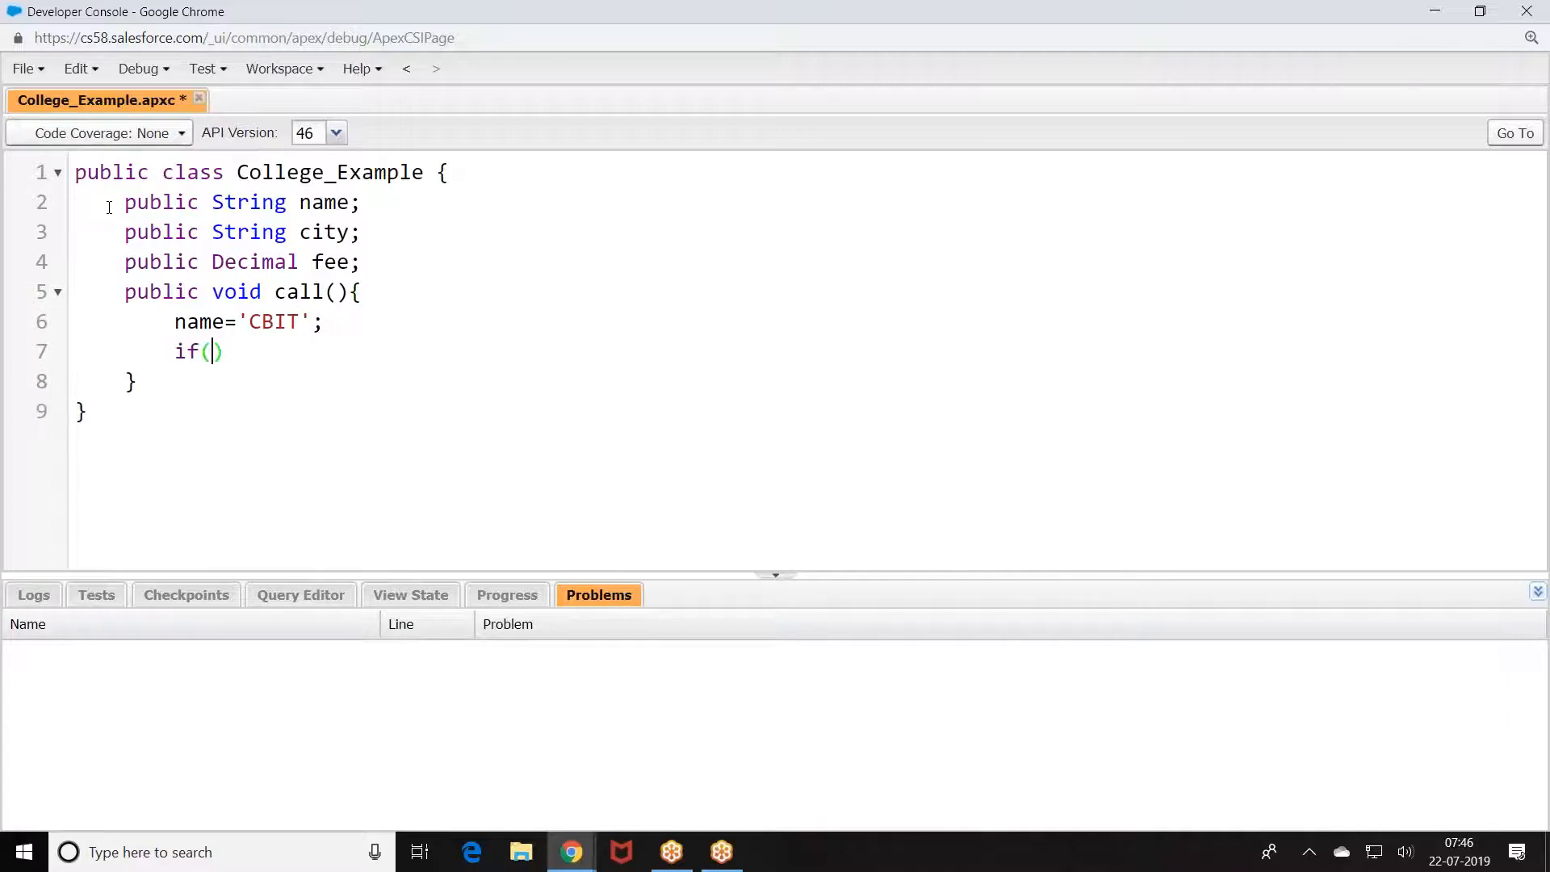
pyautogui.press('BackSpace')
pyautogui.press('BackSpace')
pyautogui.write("ity=='Hyd'){")
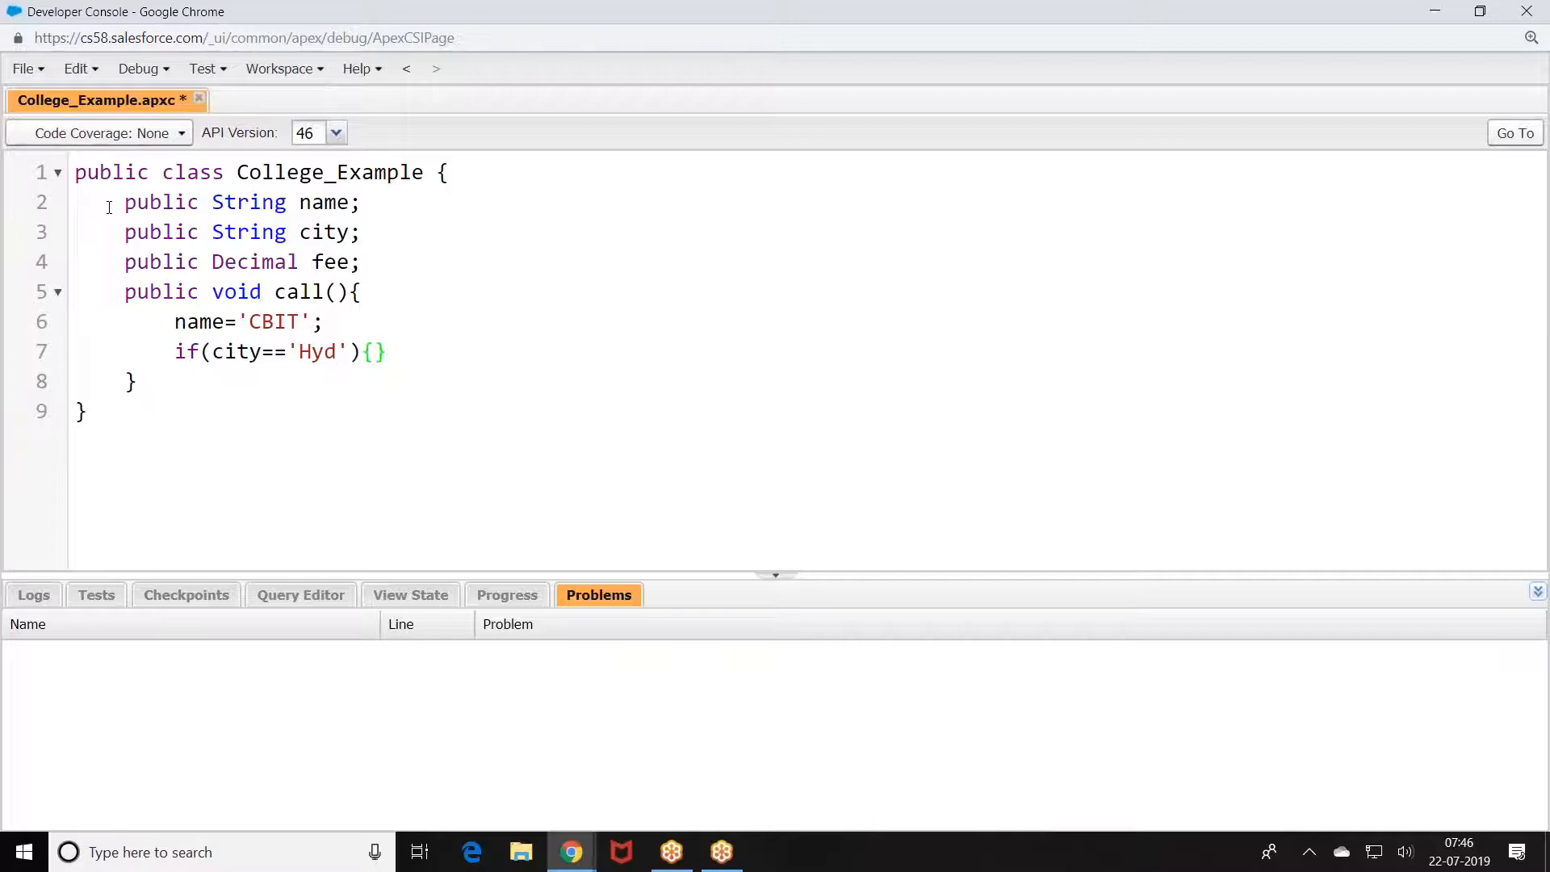
pyautogui.press('Return')
pyautogui.write('fee=10')
pyautogui.press('BackSpace')
pyautogui.write('0000;')
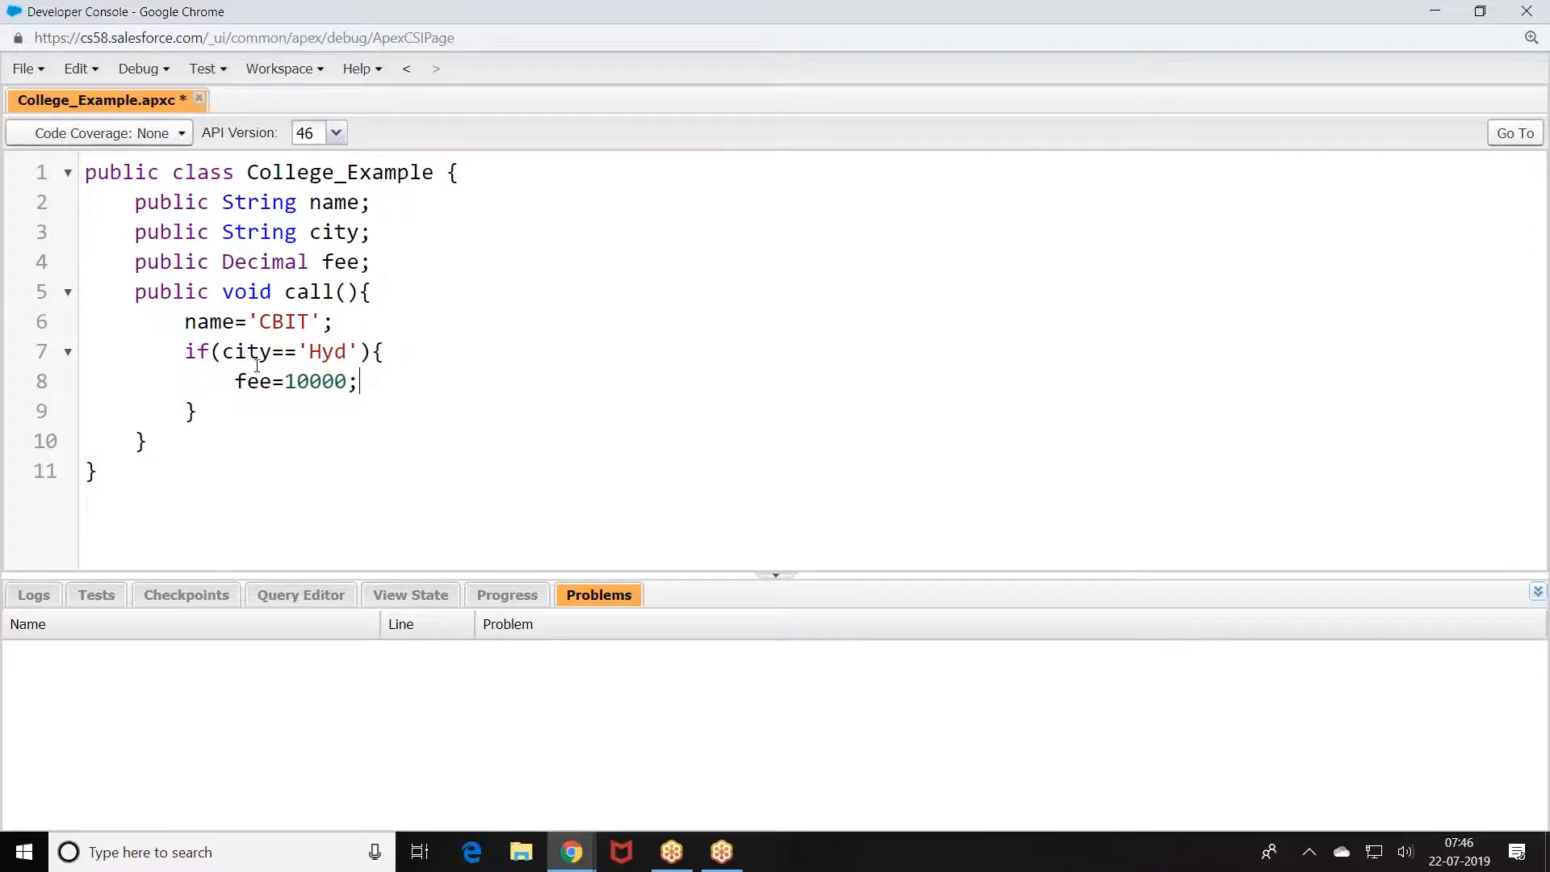
# Step: Add an else branch setting fee to 50000 and save the class
pyautogui.click(223, 408)
pyautogui.write('else{}')
pyautogui.press('Return')
pyautogui.write('fee=5000')
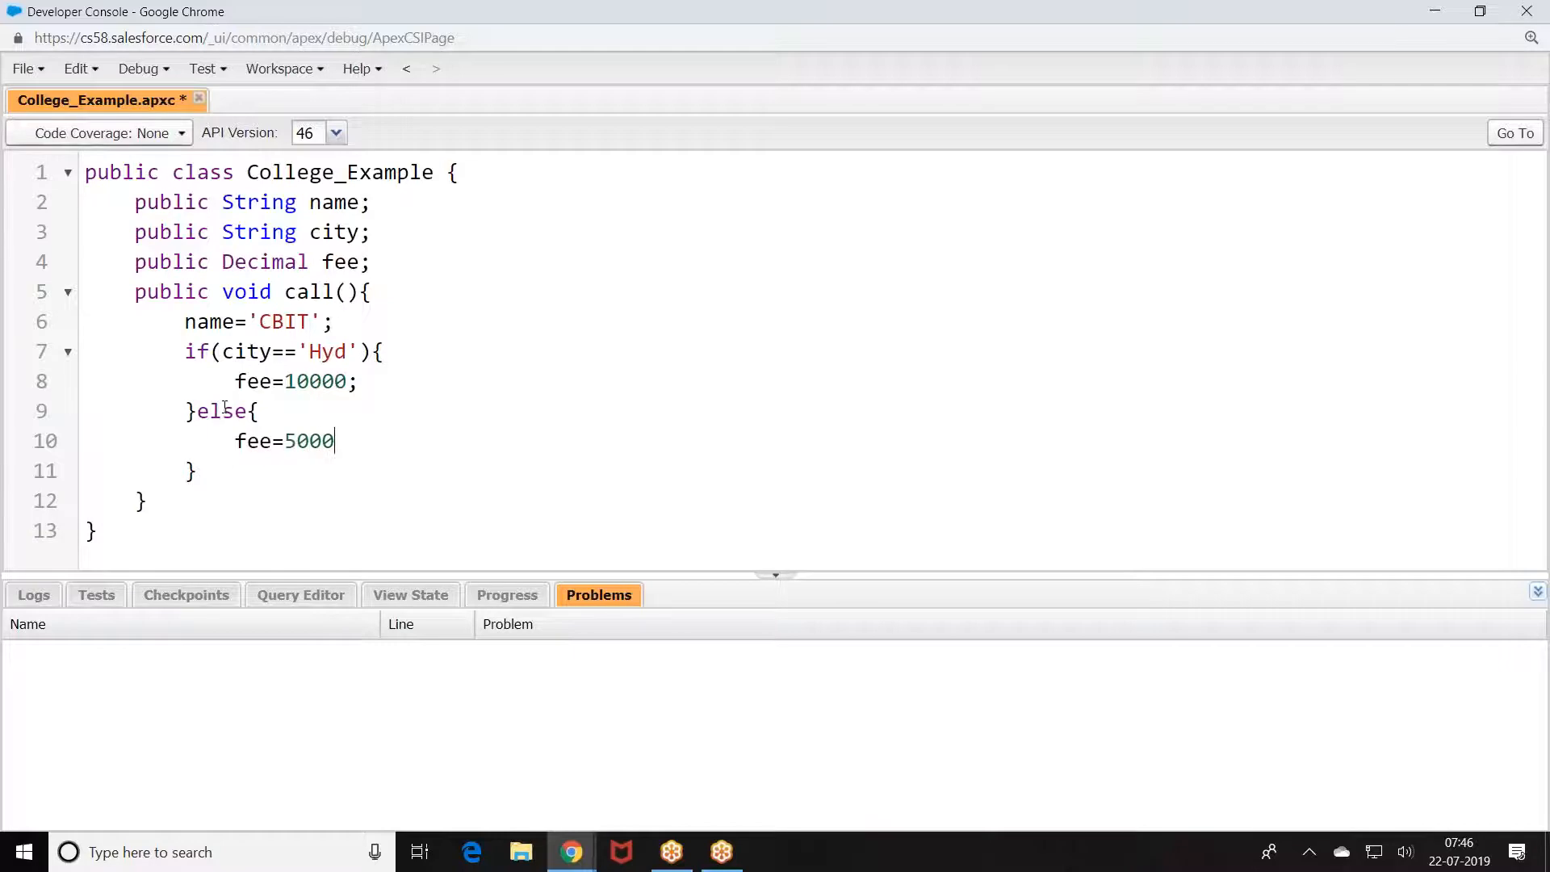
pyautogui.write('0;')
pyautogui.hotkey('ctrl', 's')
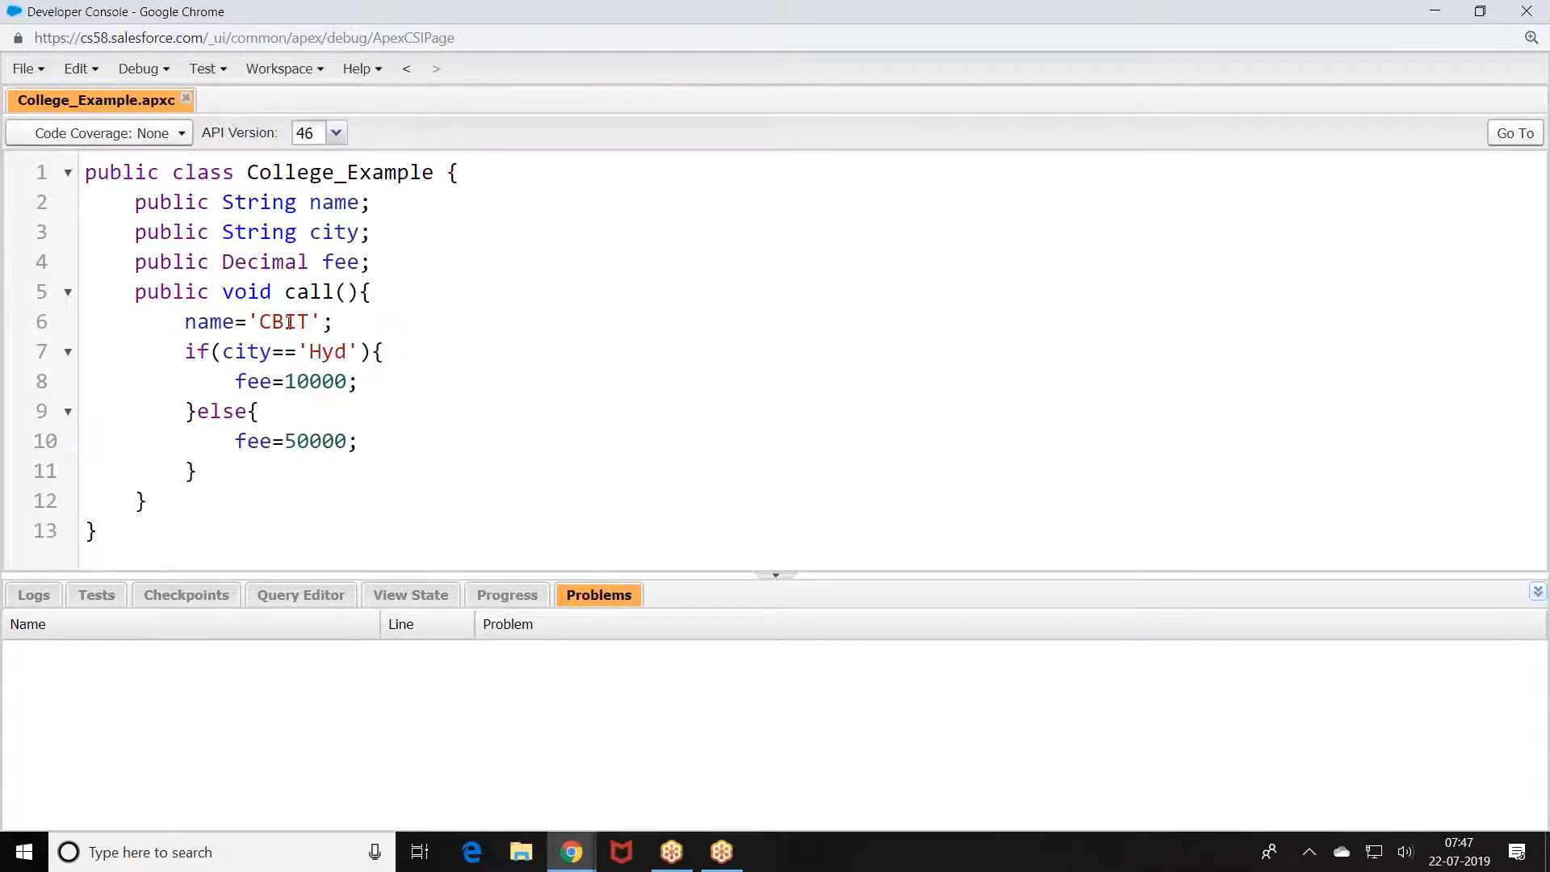
# Step: Create a new Apex class named Example_Test
pyautogui.click(26, 69)
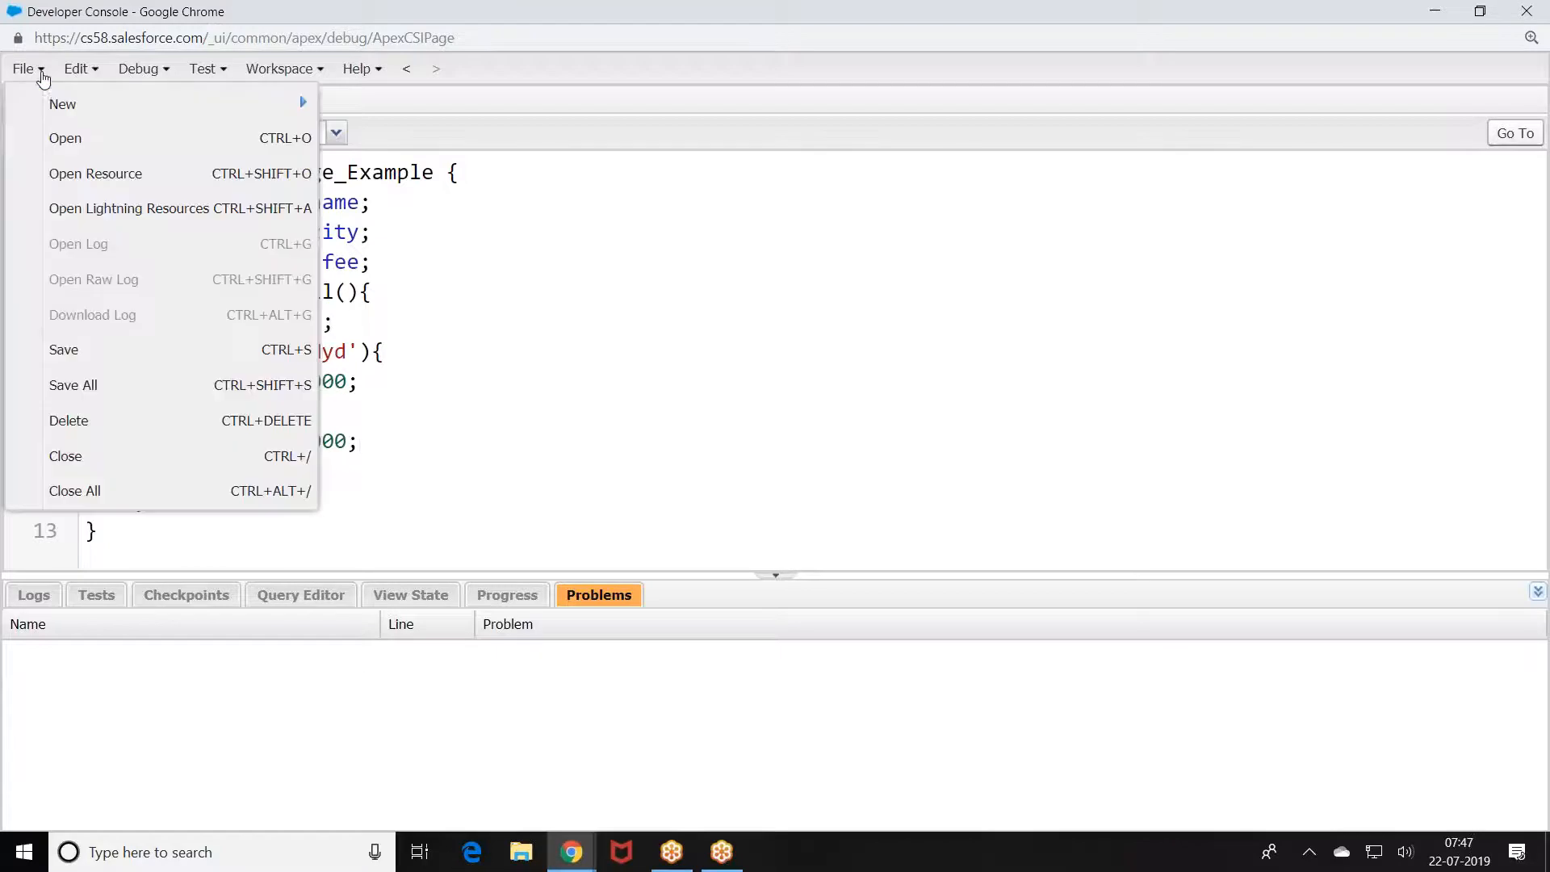
pyautogui.moveTo(57, 111)
pyautogui.click(402, 142)
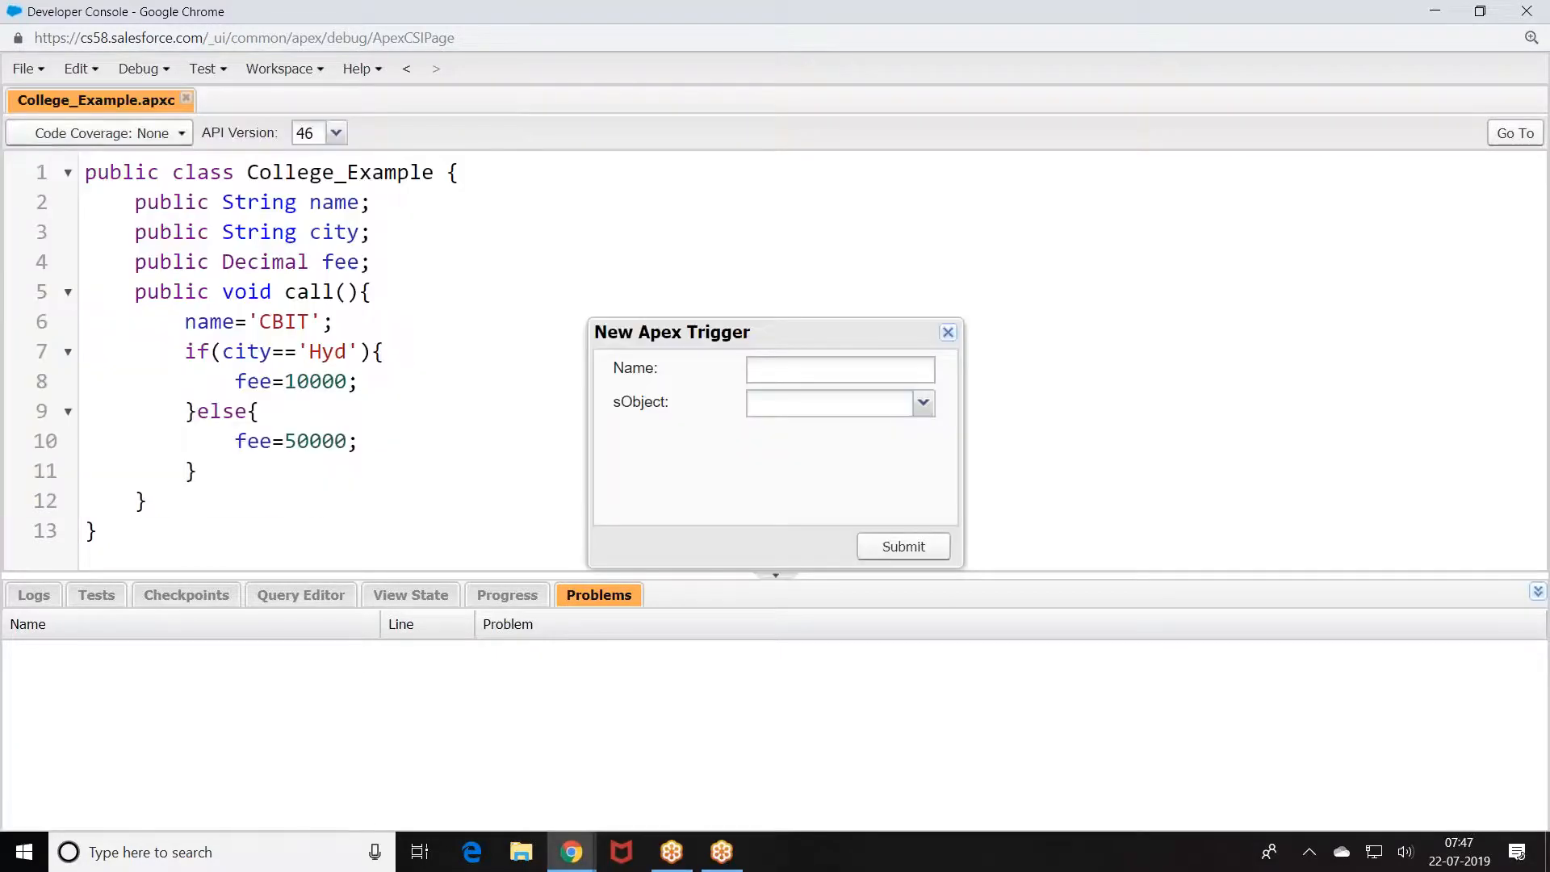
pyautogui.click(948, 332)
pyautogui.click(40, 69)
pyautogui.moveTo(65, 104)
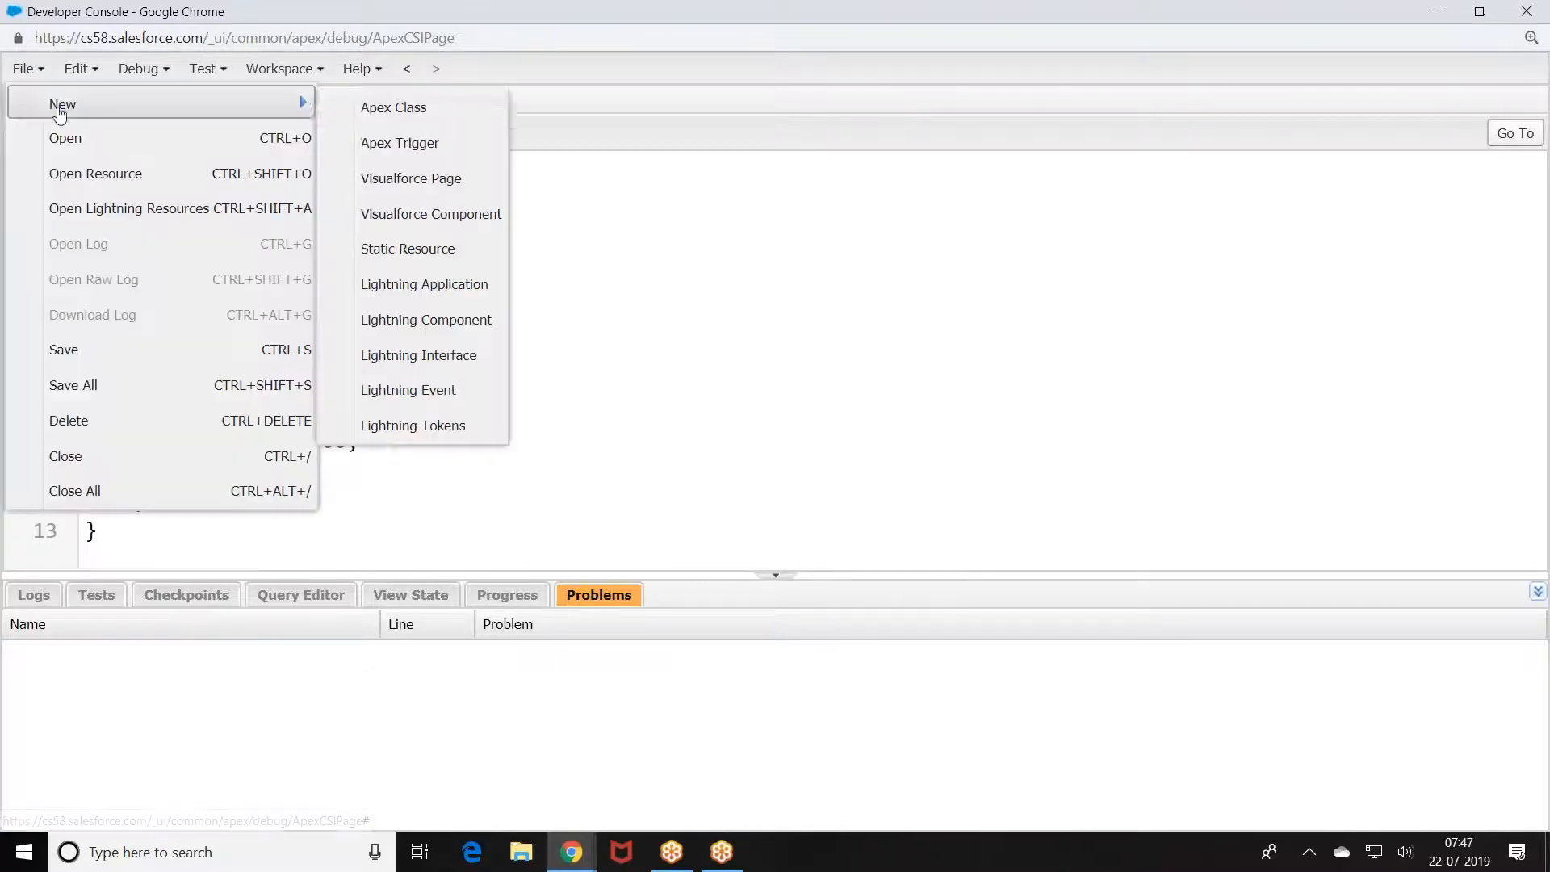
pyautogui.click(391, 107)
pyautogui.write('Example_Test')
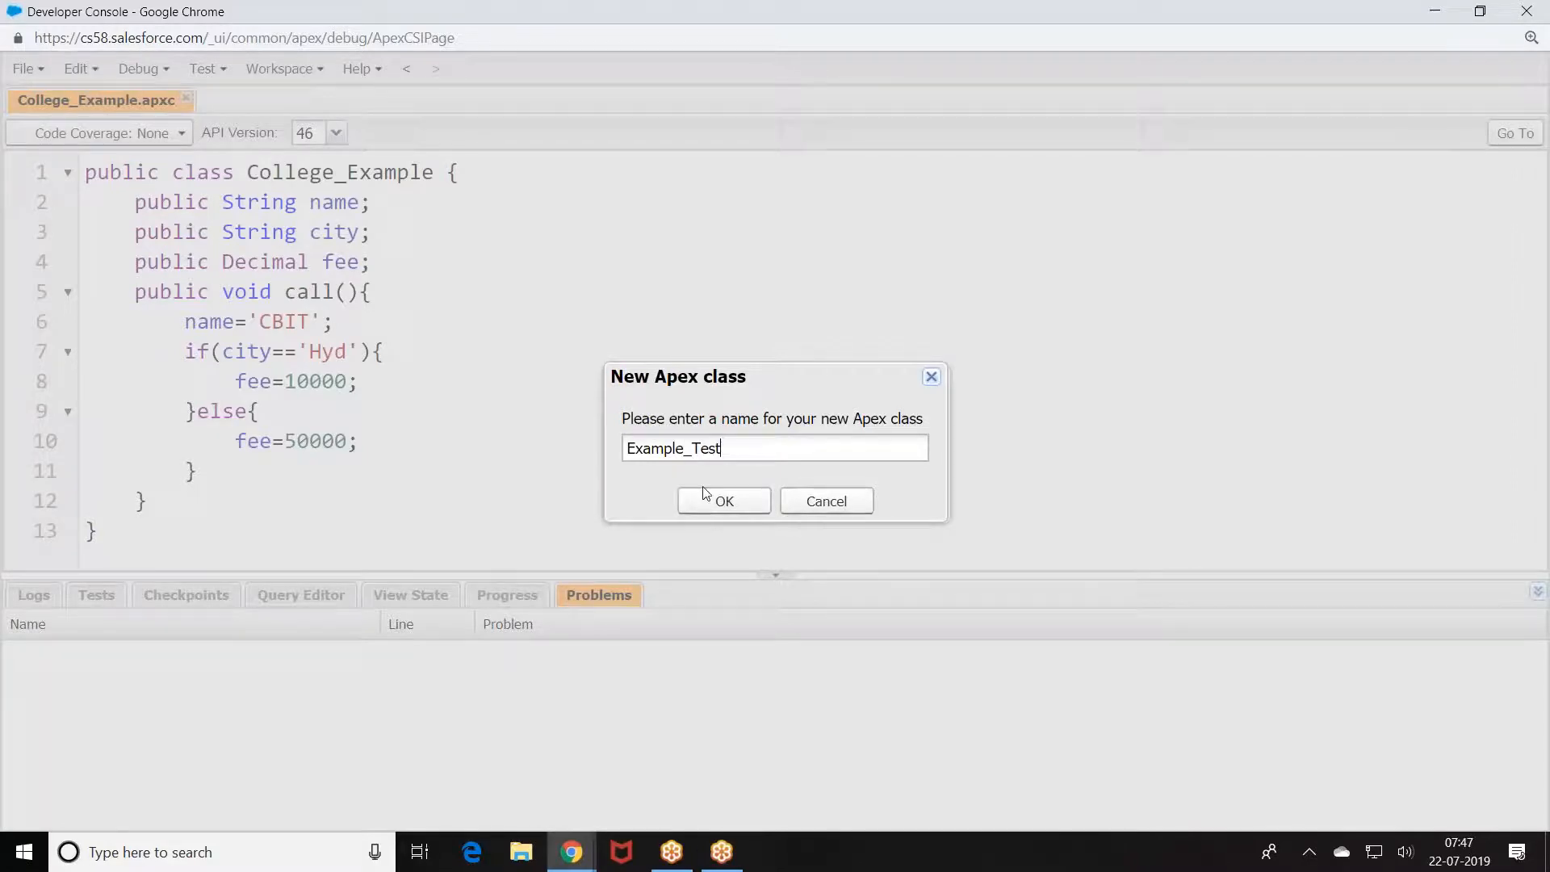
pyautogui.click(710, 497)
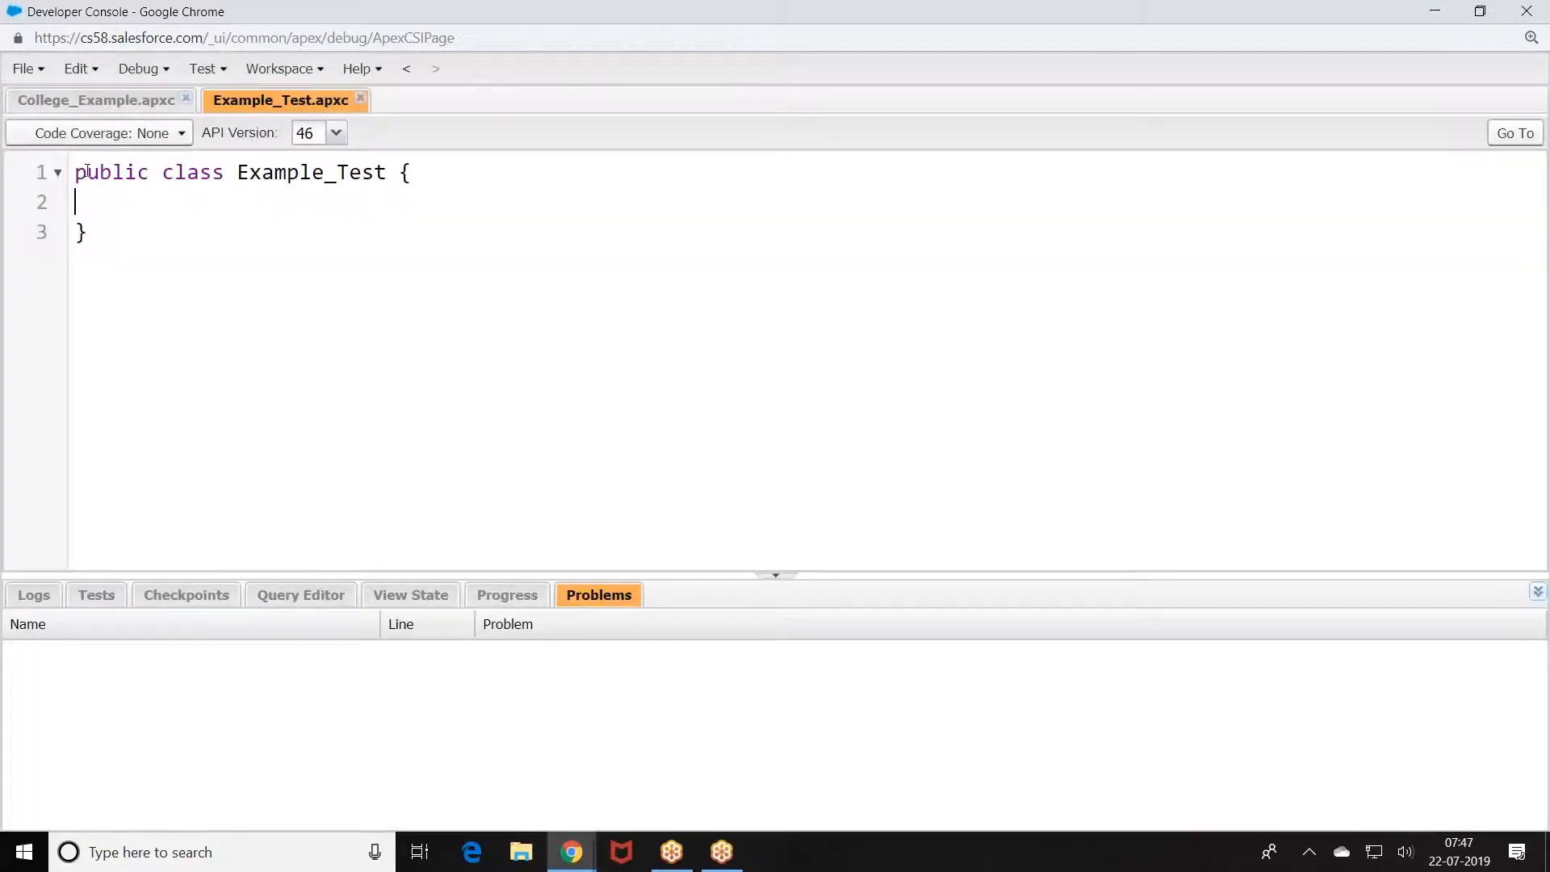
pyautogui.press('Return')
pyautogui.write('@isTest')
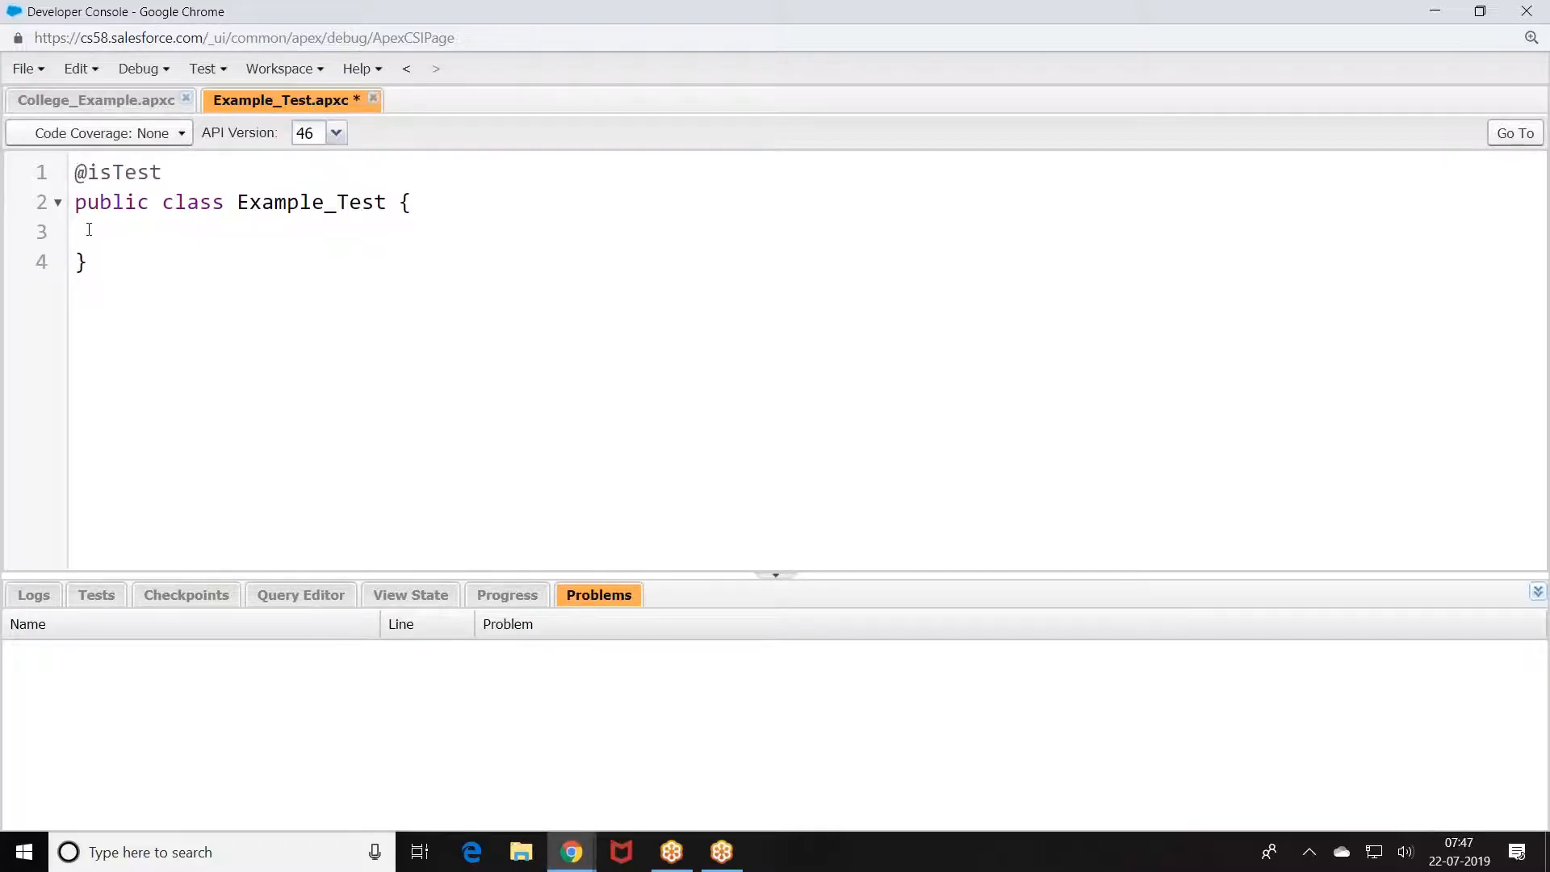
pyautogui.write('@isTest')
pyautogui.press('Return')
pyautogui.write('static void ma')
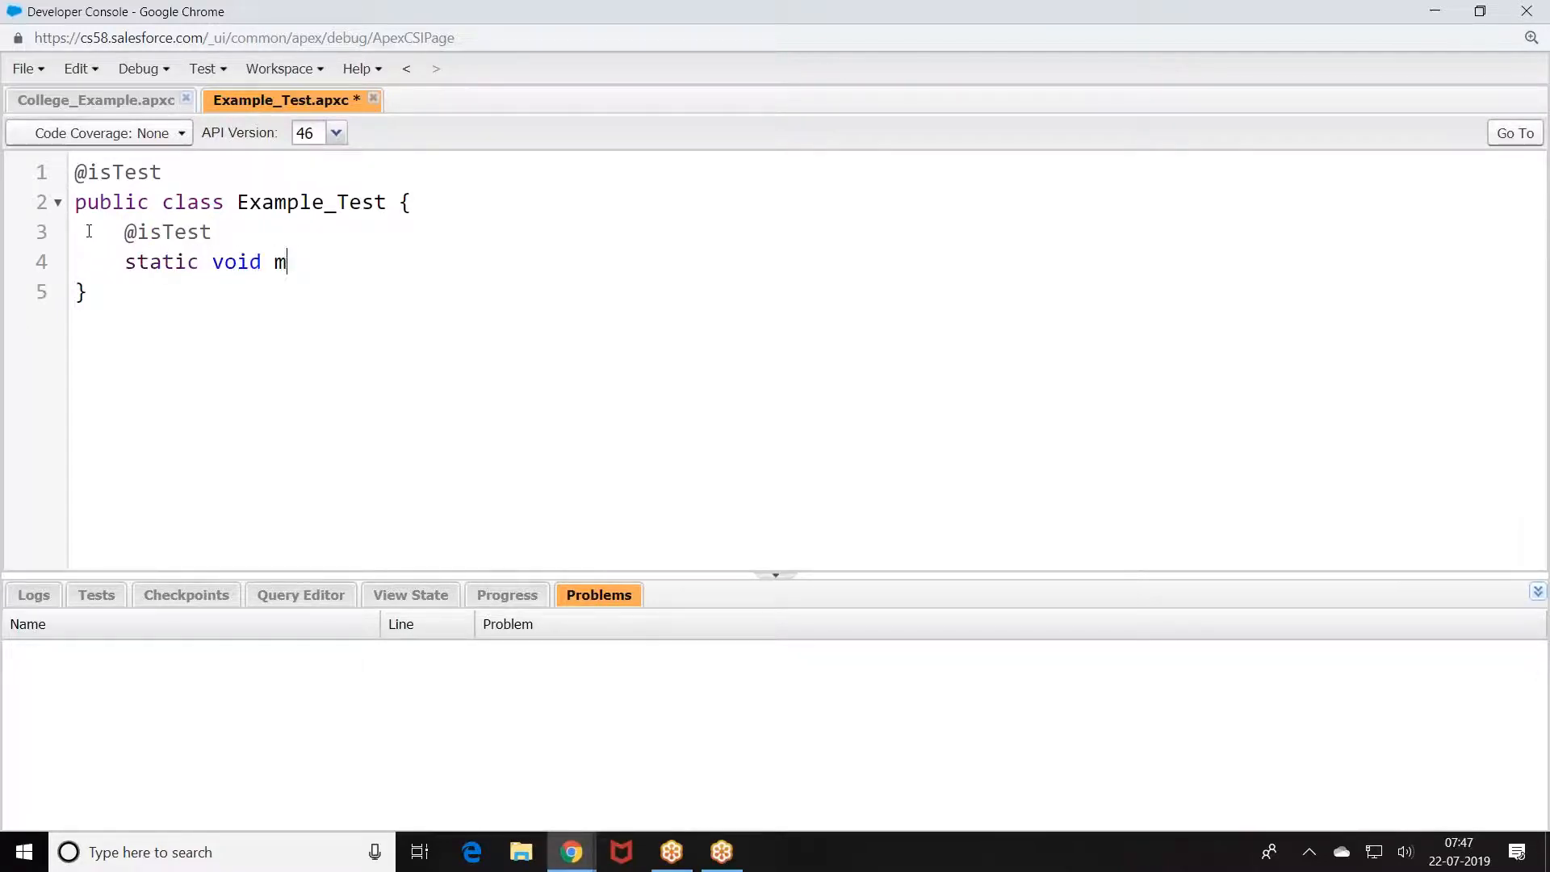
pyautogui.press('BackSpace')
pyautogui.press('BackSpace')
pyautogui.write('invo')
pyautogui.press('BackSpace')
pyautogui.press('BackSpace')
pyautogui.press('BackSpace')
pyautogui.press('BackSpace')
pyautogui.write('testMe(){}')
pyautogui.press('Return')
pyautogui.write('College_Example ce =new Colle')
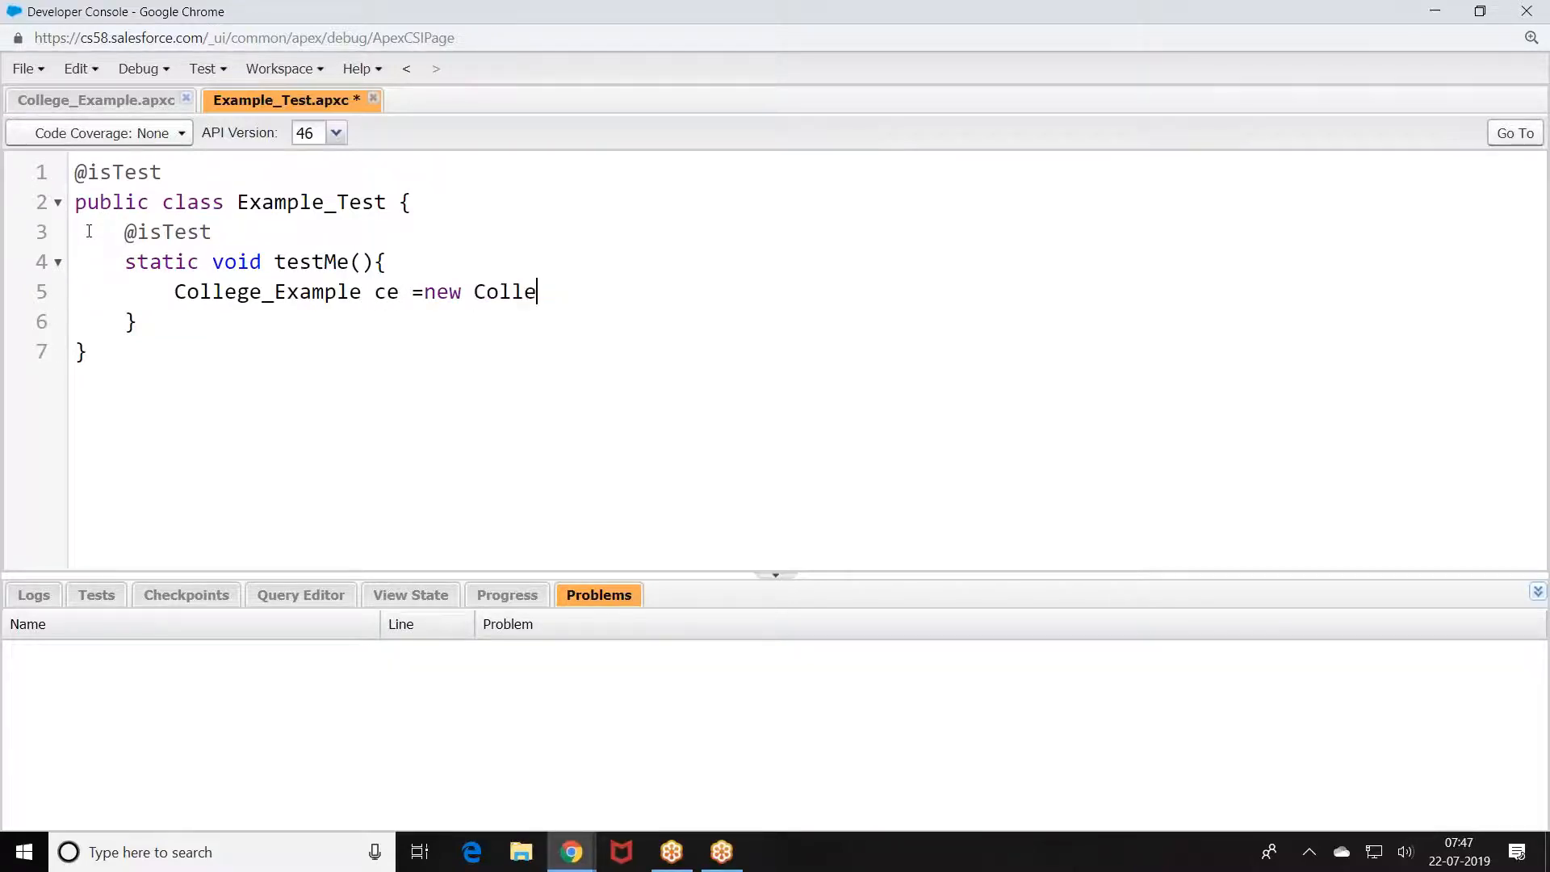
pyautogui.write('ge_Example();')
# Step: Call ce.call() in testMe and begin a System.assertEquals line
pyautogui.press('Return')
pyautogui.write('ce.')
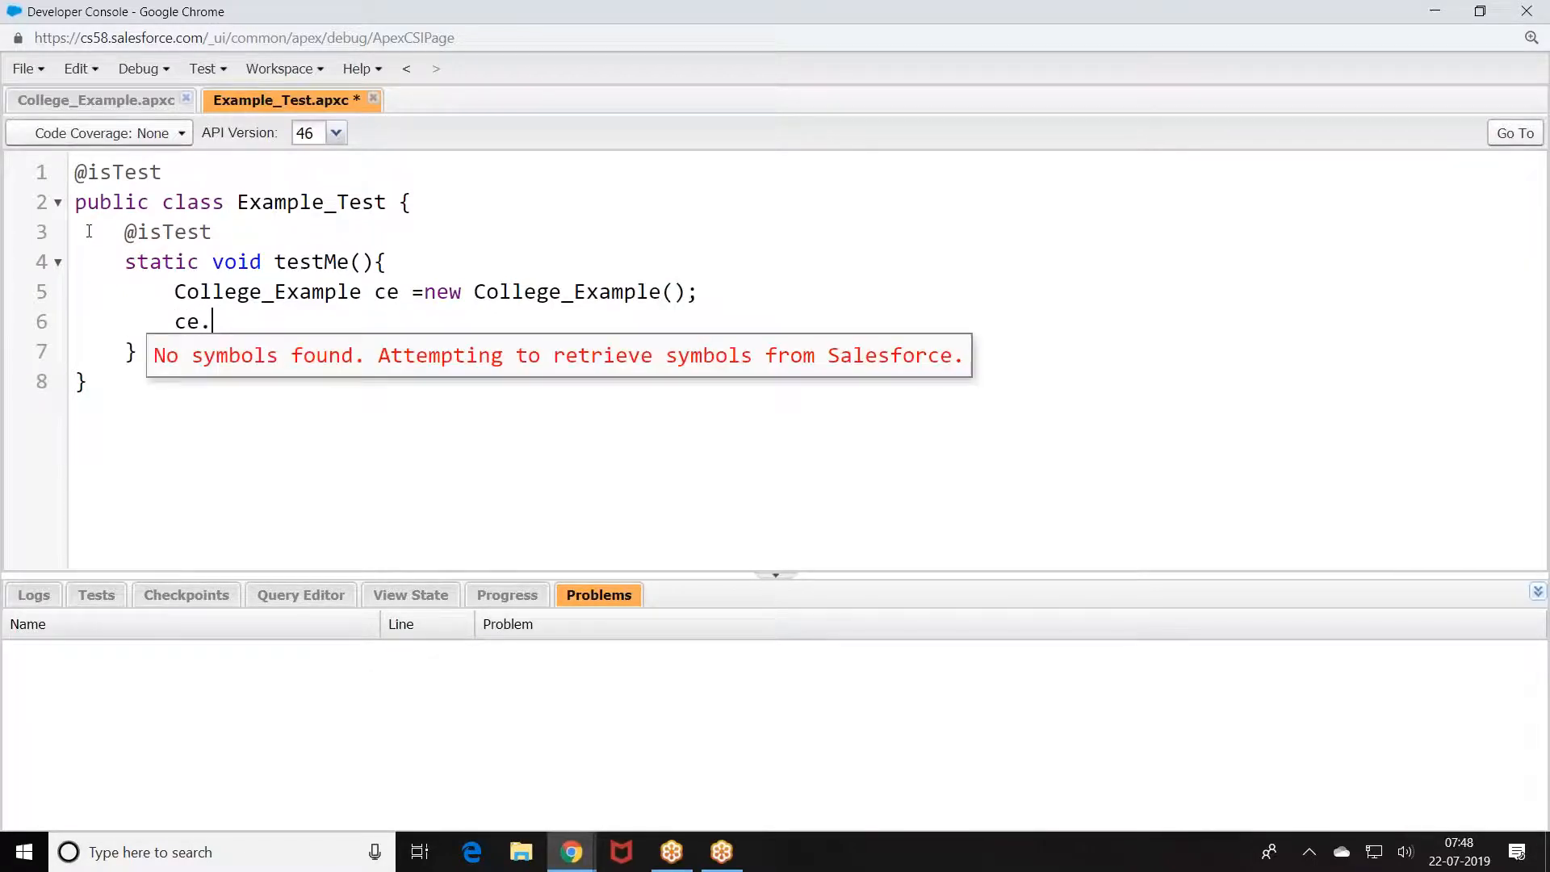
pyautogui.write("name='")
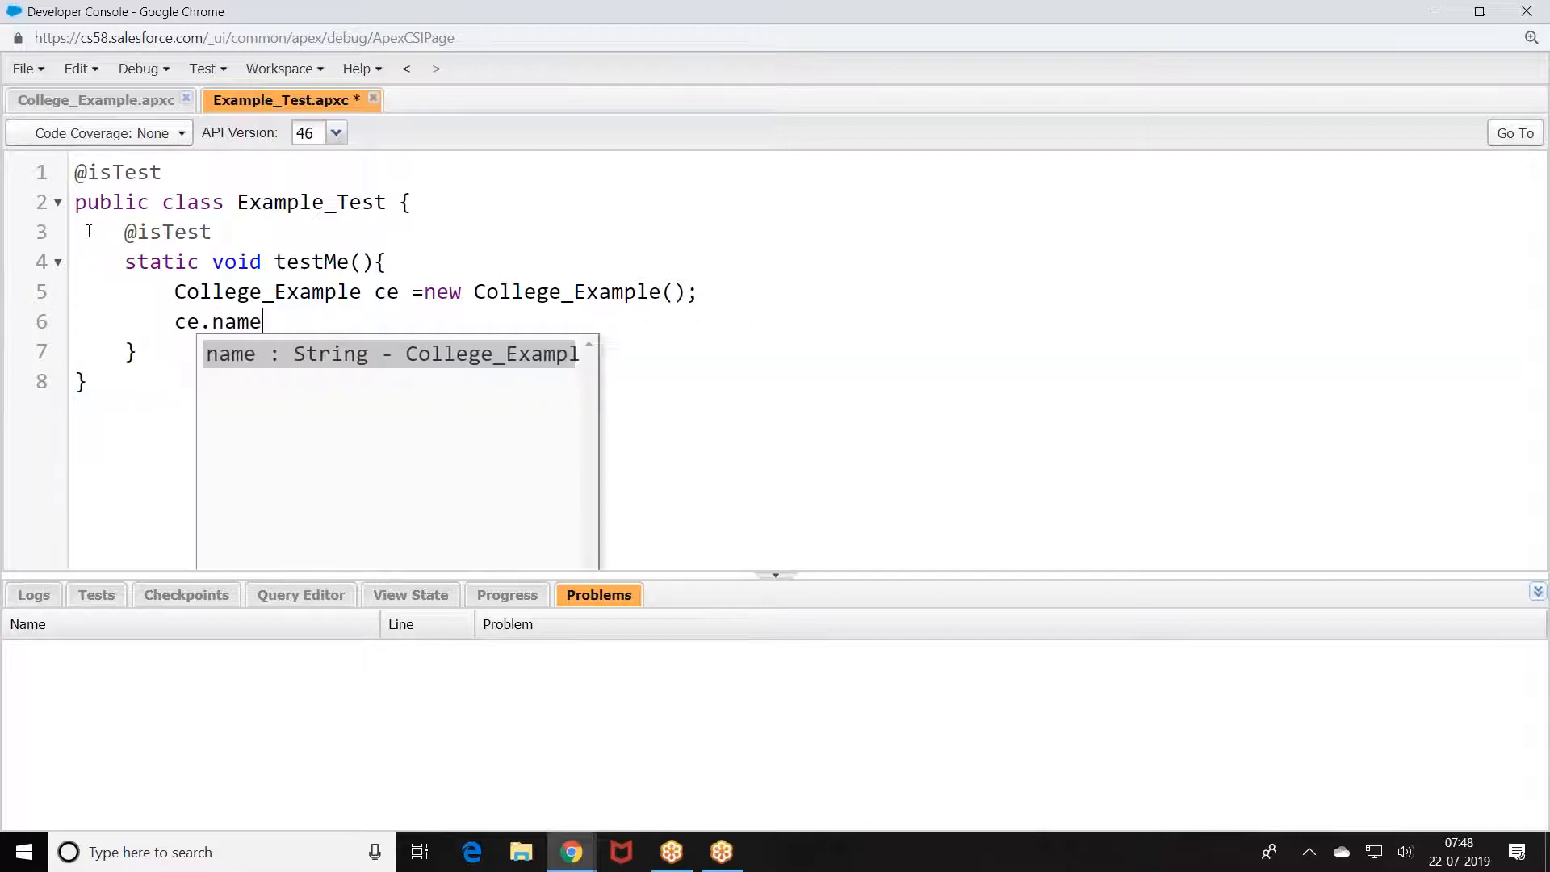
pyautogui.press('BackSpace')
pyautogui.press('BackSpace')
pyautogui.press('BackSpace')
pyautogui.press('BackSpace')
pyautogui.write('call')
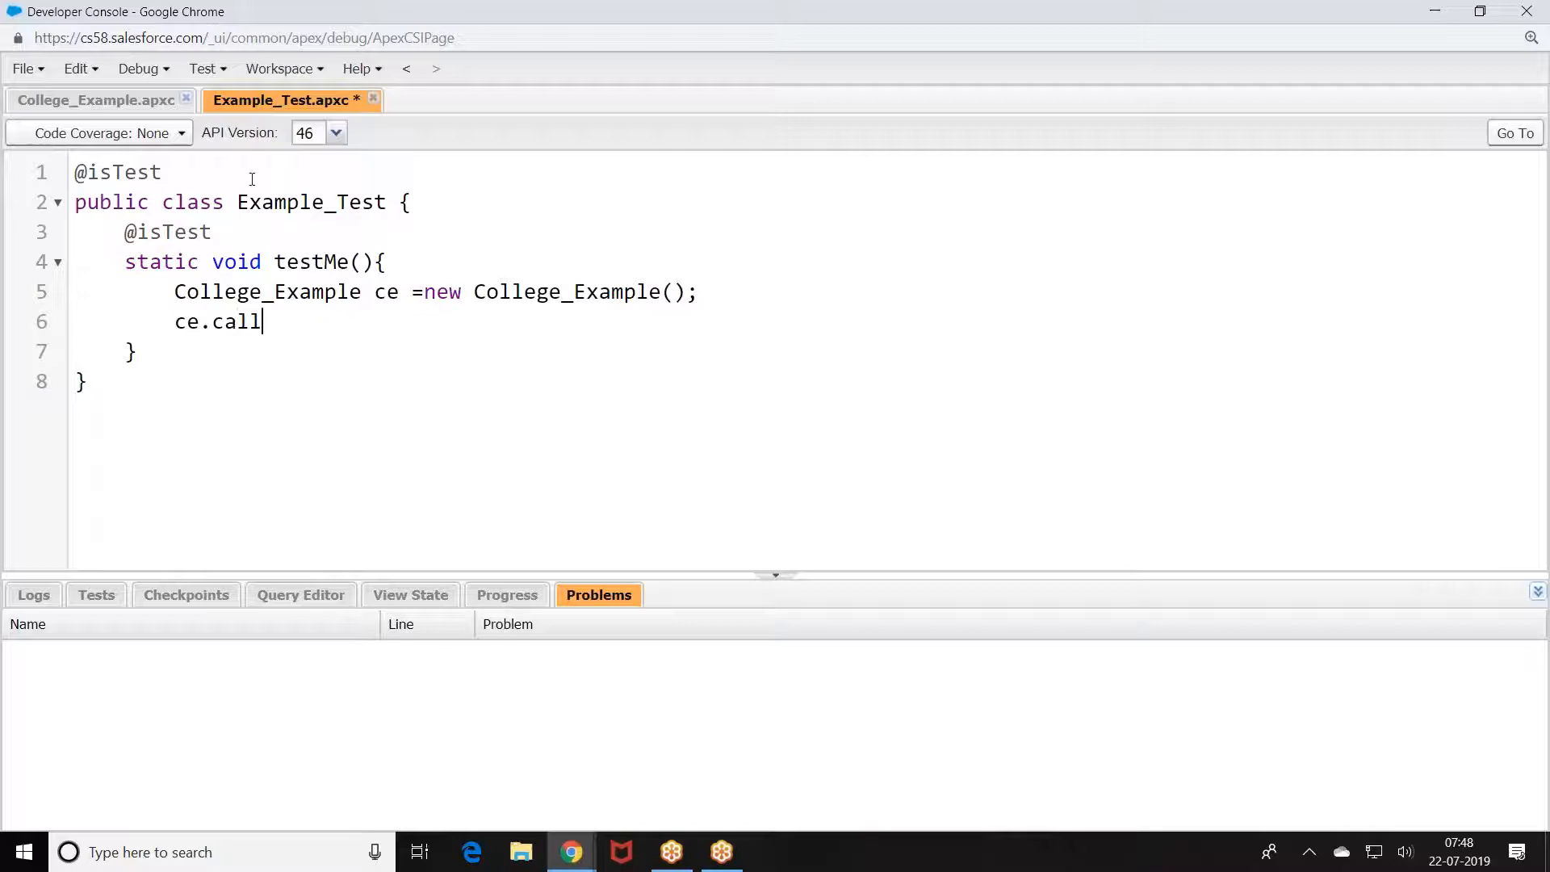
pyautogui.click(73, 100)
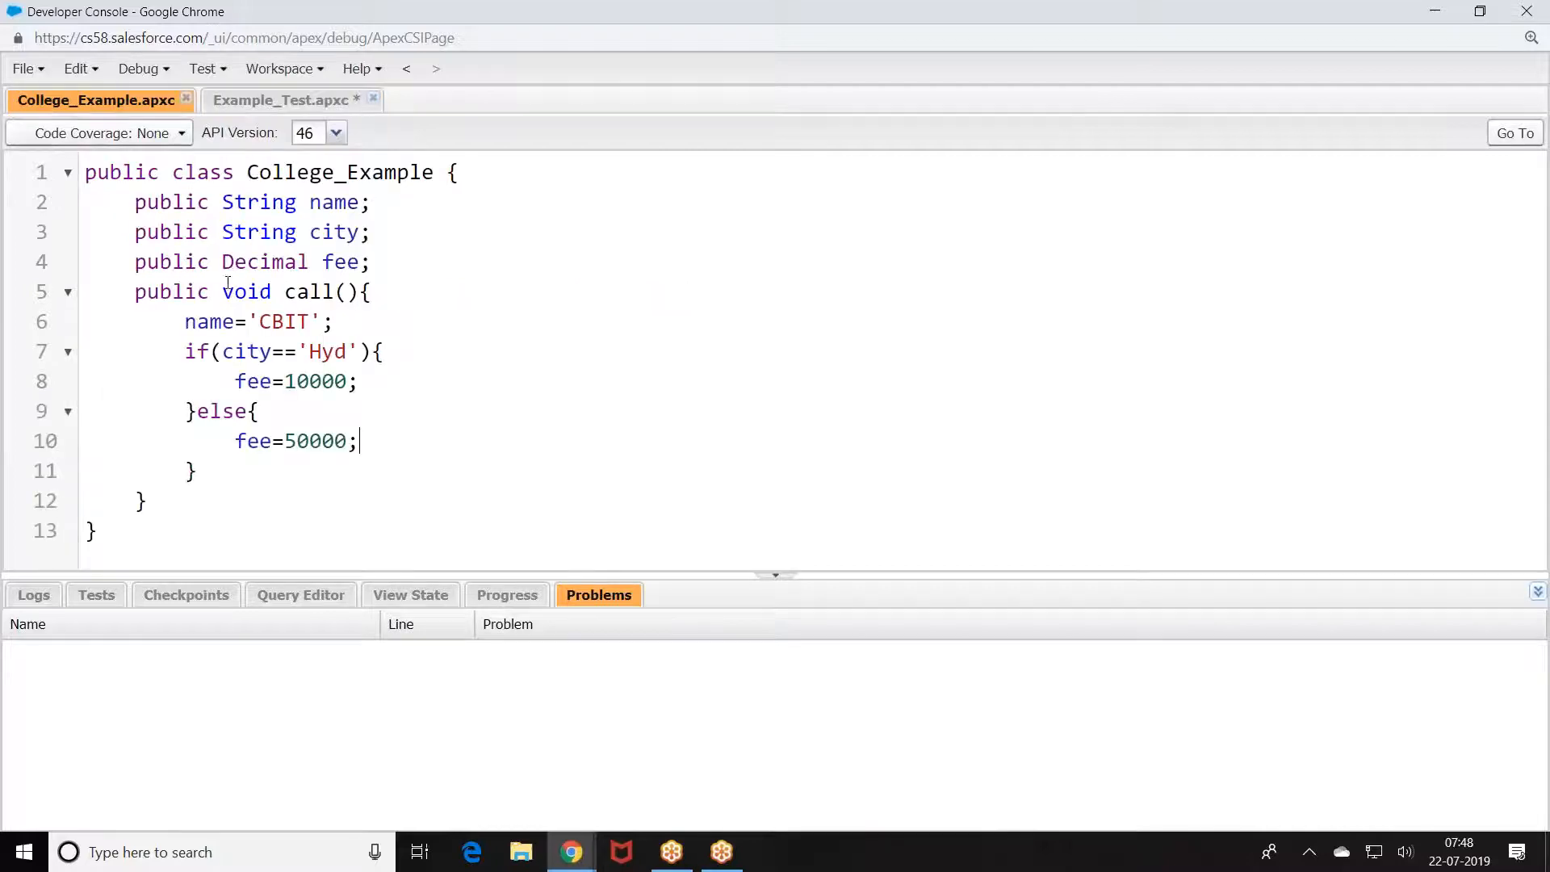
pyautogui.click(321, 102)
pyautogui.write('();')
pyautogui.press('Return')
pyautogui.write('System.')
pyautogui.write('d')
pyautogui.press('BackSpace')
pyautogui.write('assertEqua')
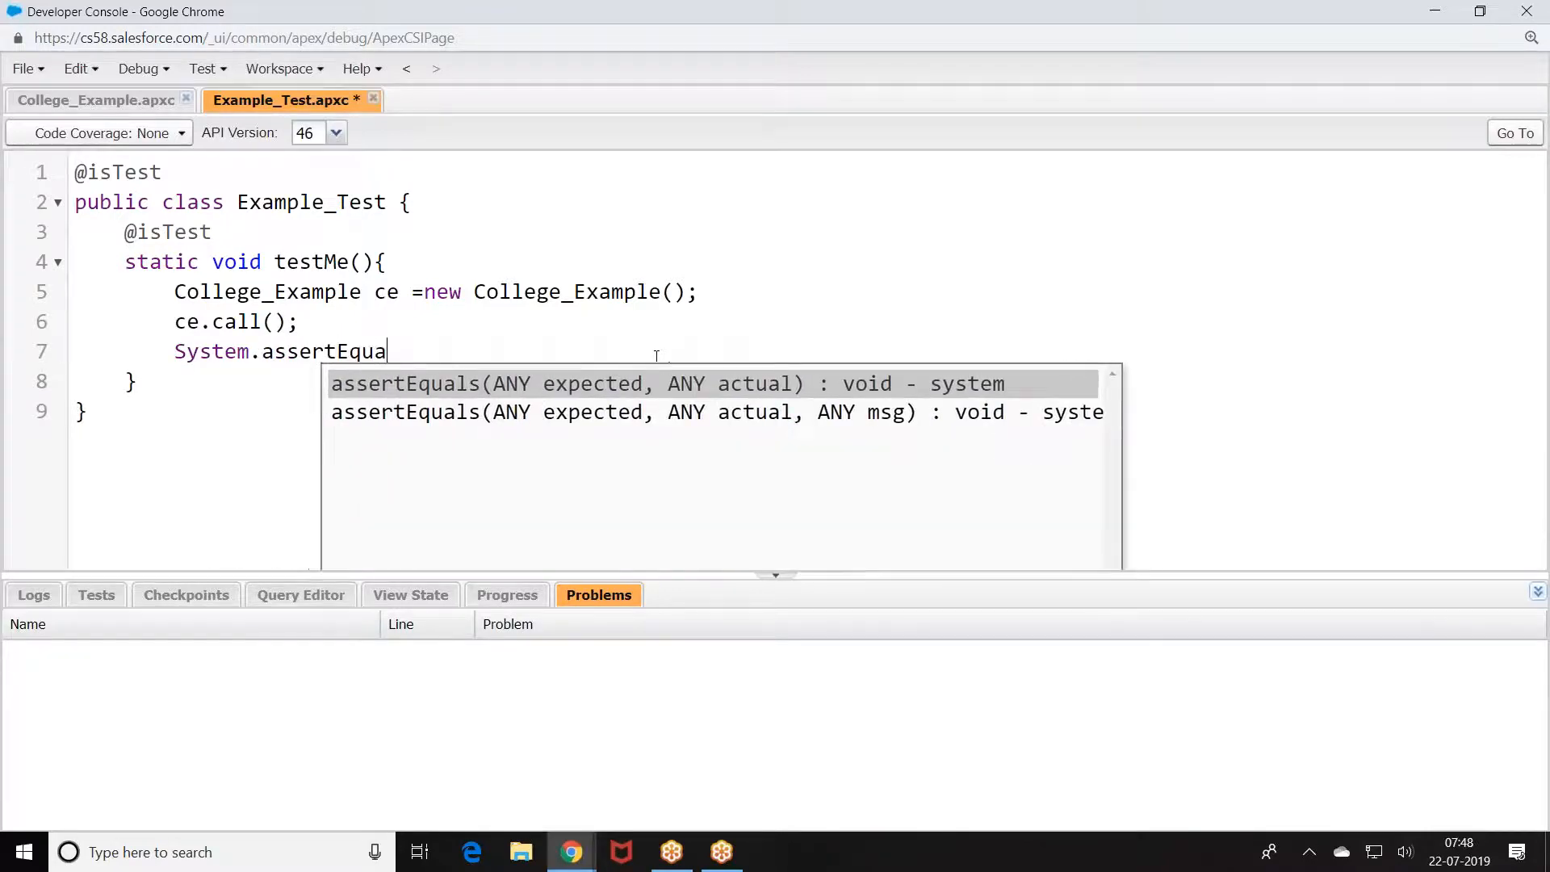
# Step: Set ce.city to 'Hyd' and assert that the name equals 'CBIT'
pyautogui.click(743, 298)
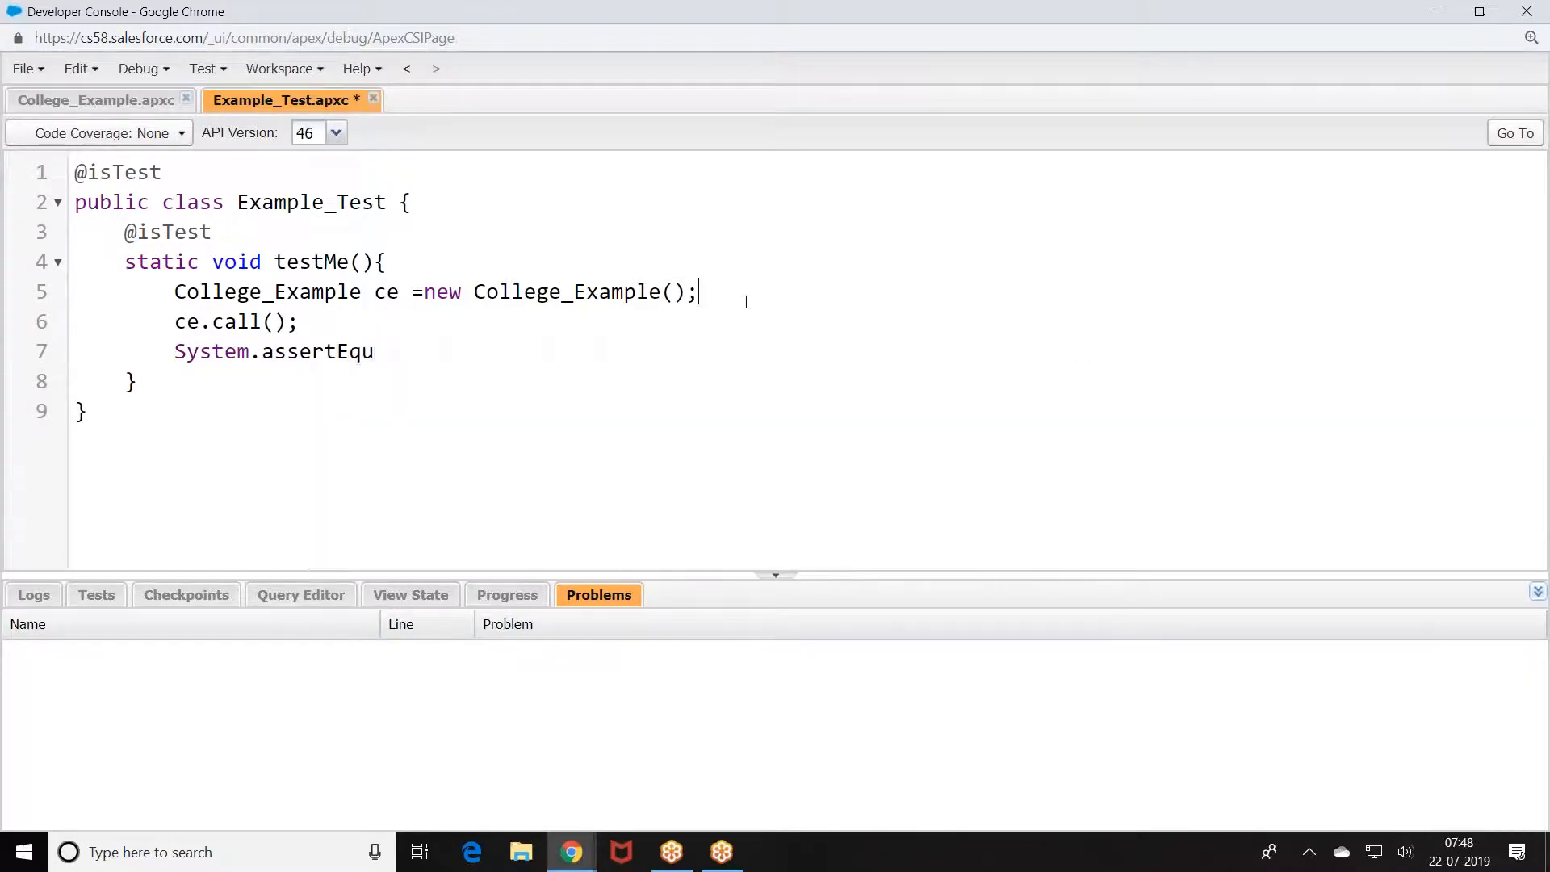
pyautogui.press('Return')
pyautogui.write('ce.c')
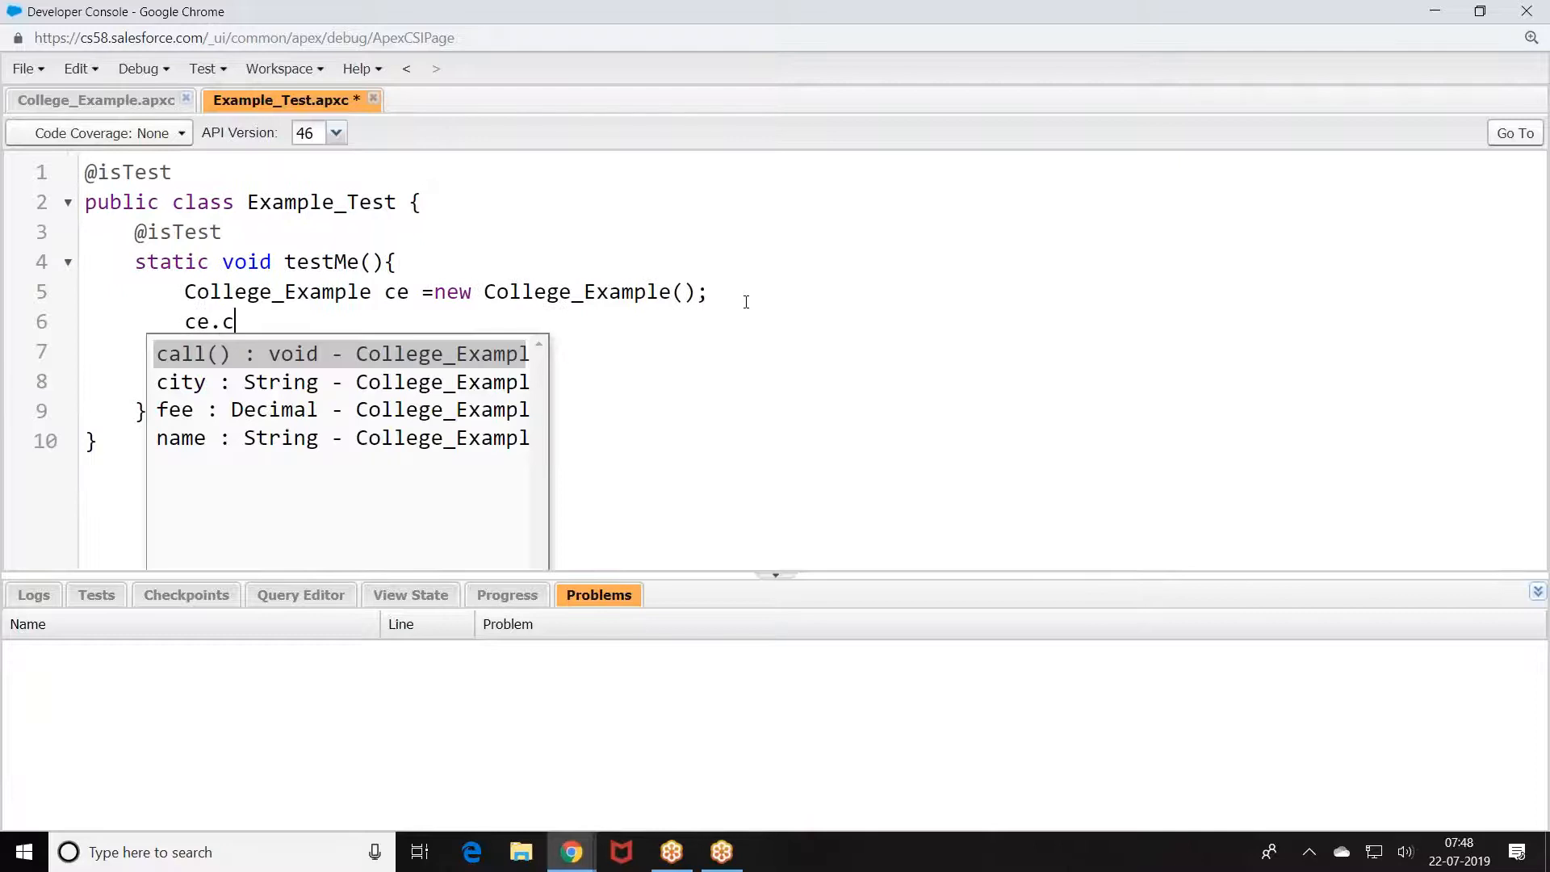
pyautogui.write("ity='Hyd")
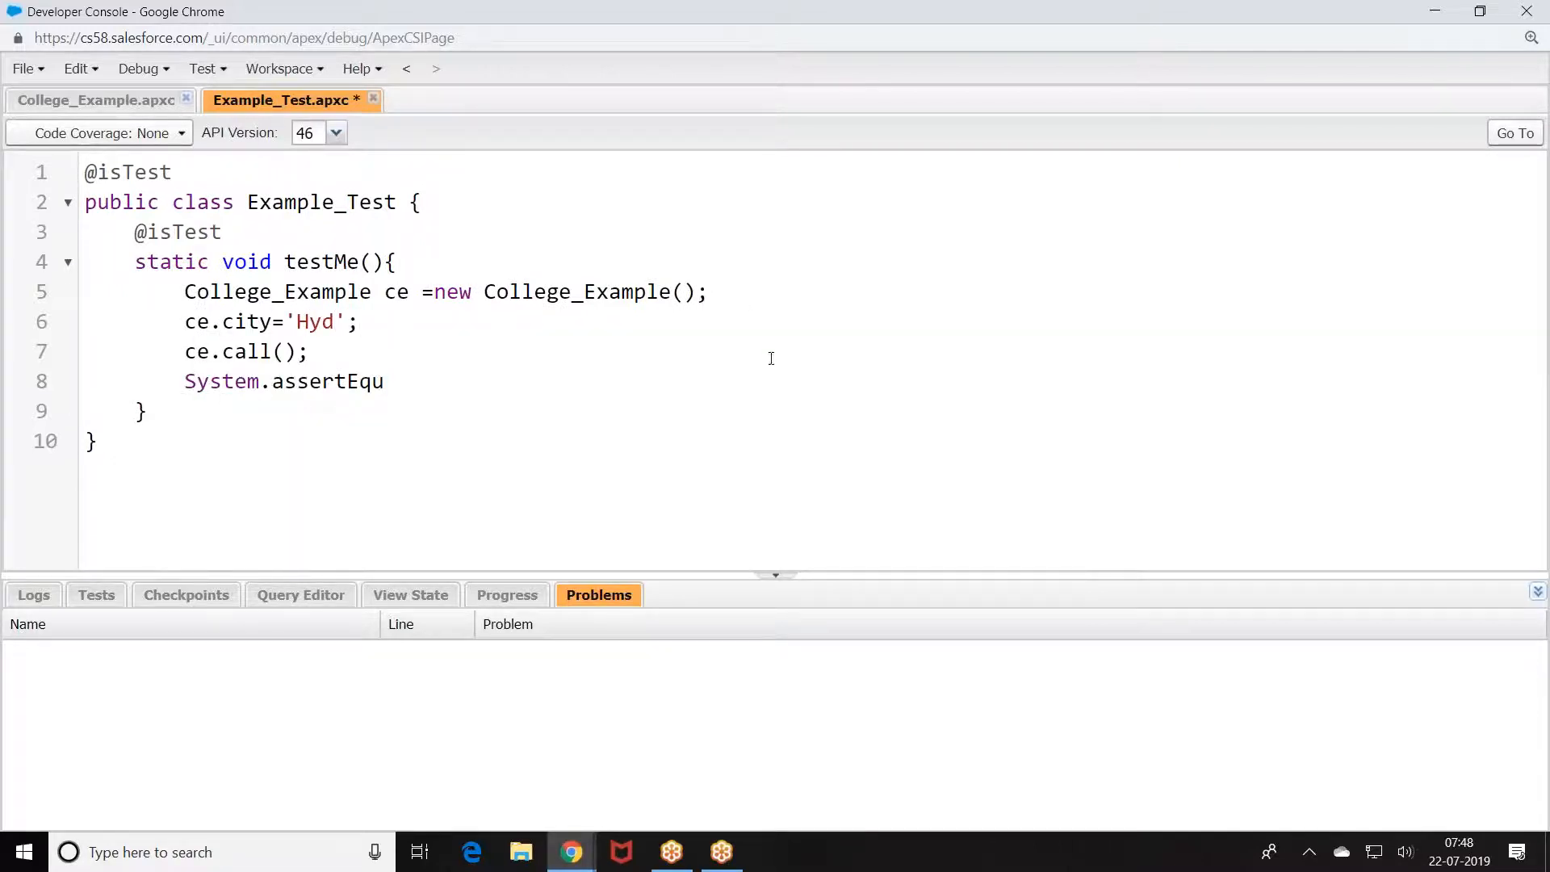
pyautogui.write("als('CBIT',ce")
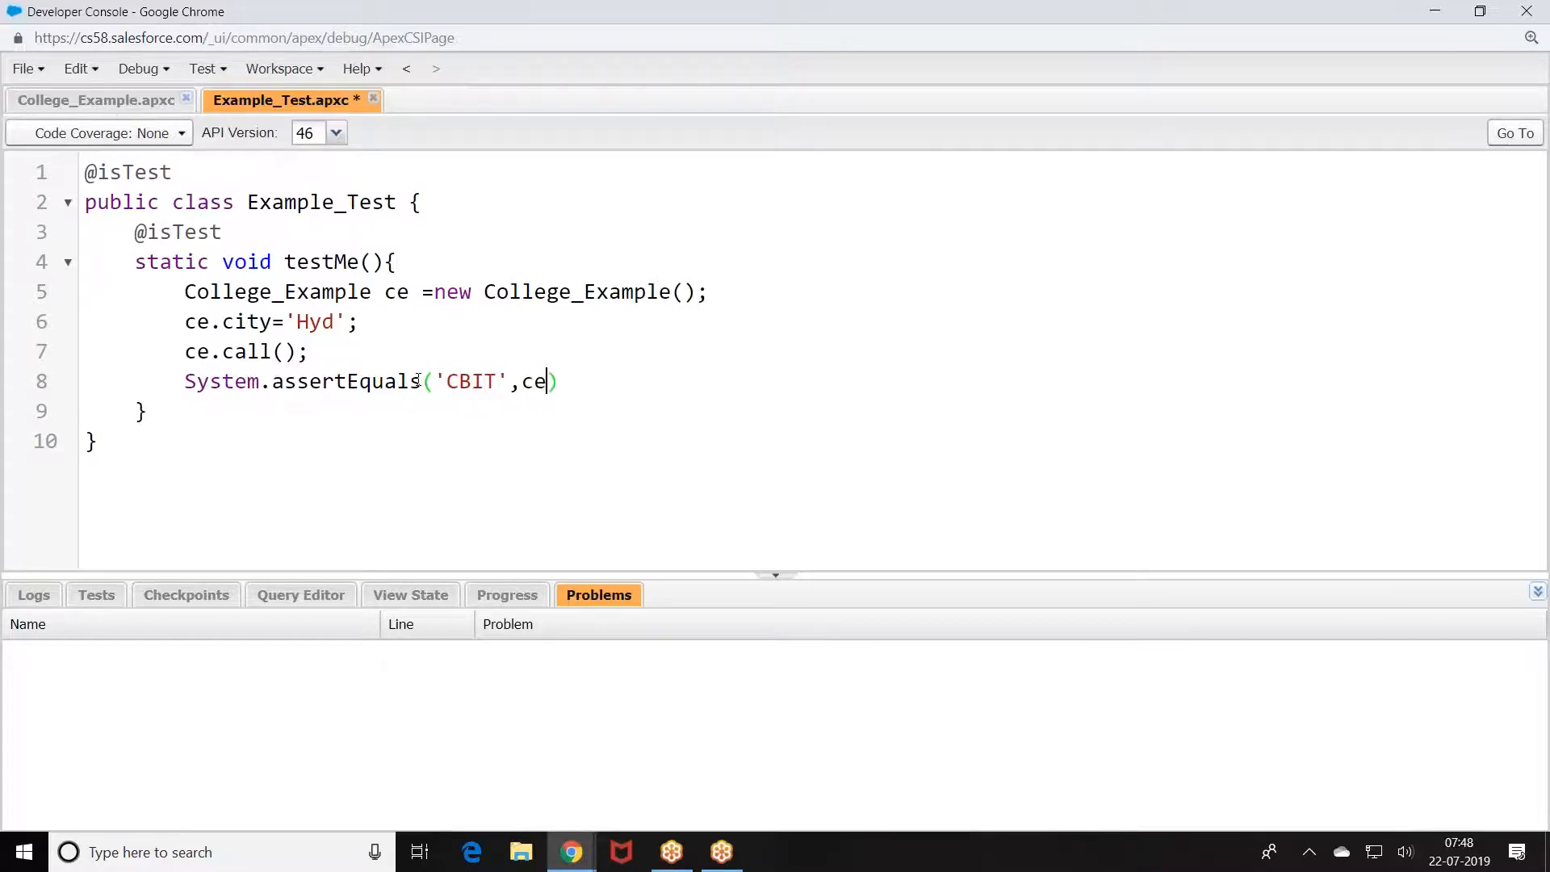
pyautogui.write('.name);')
# Step: Assert that ce.fee equals 10000
pyautogui.press('Return')
pyautogui.write('System.asse')
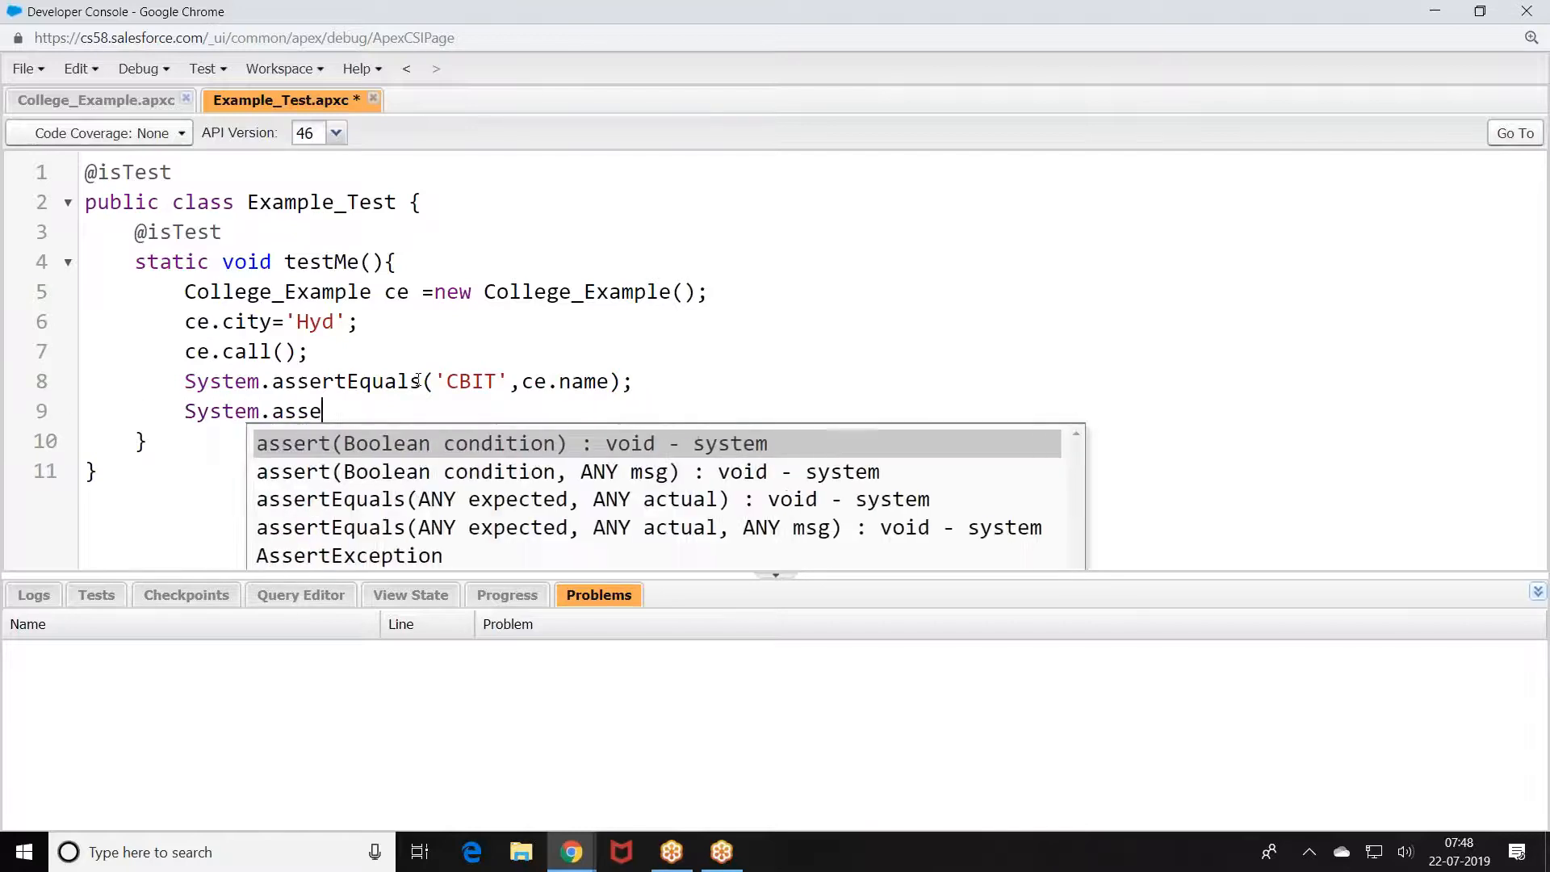
pyautogui.write('rtEqaul')
pyautogui.press('BackSpace')
pyautogui.press('BackSpace')
pyautogui.press('BackSpace')
pyautogui.press('BackSpace')
pyautogui.write("quals('")
pyautogui.press('BackSpace')
pyautogui.write('10000,')
pyautogui.write('ce.fee)')
pyautogui.write(';')
# Step: Set ce.city to 'Ban' and run ce.call() again
pyautogui.press('Return')
pyautogui.write('ce.')
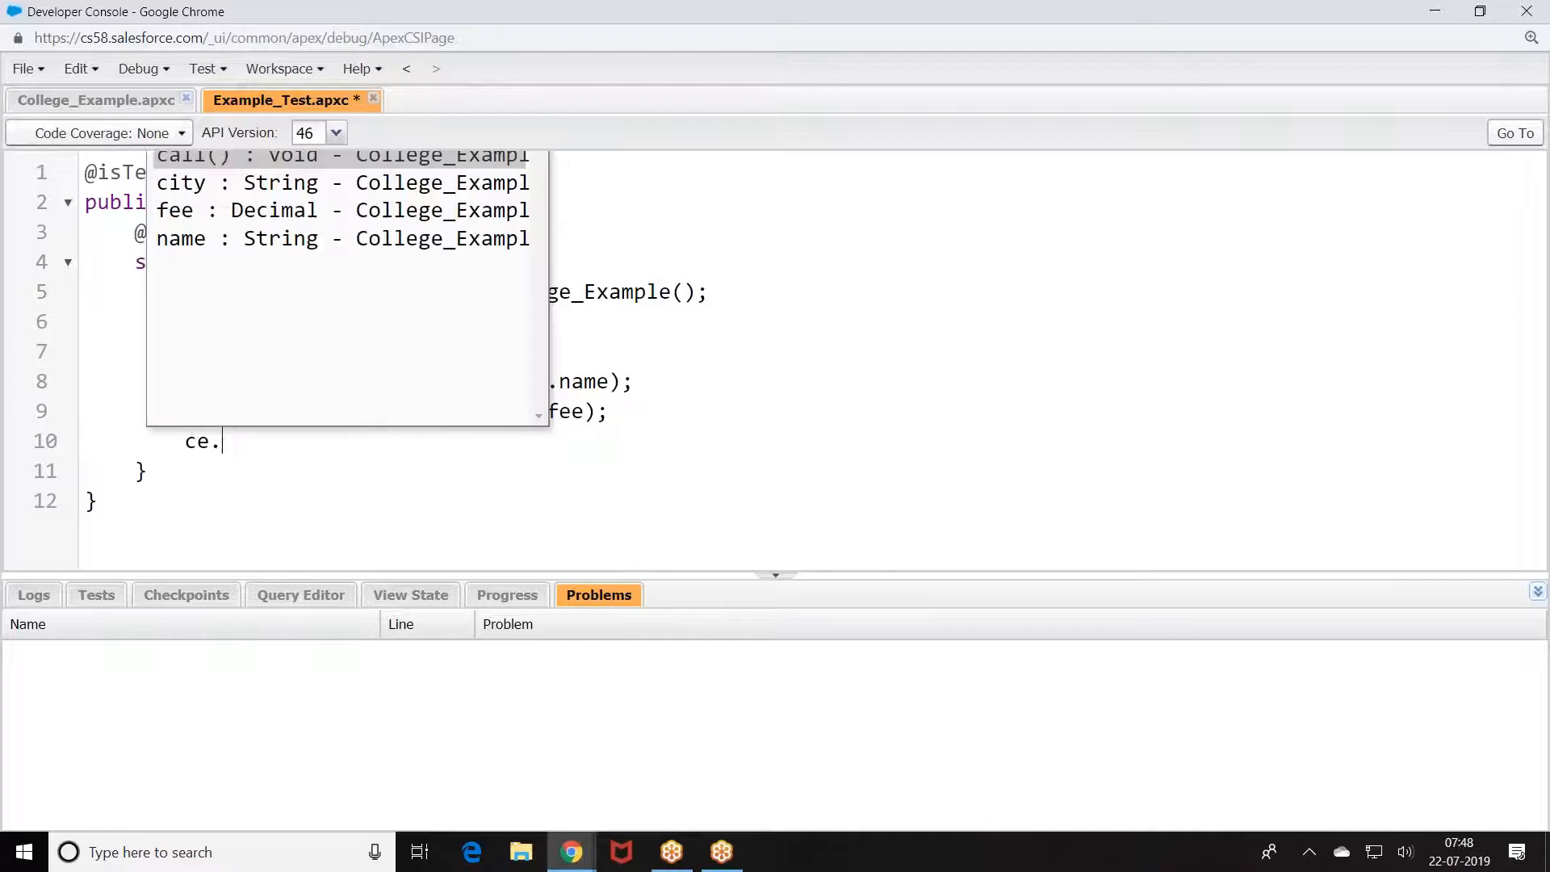
pyautogui.press('BackSpace')
pyautogui.press('BackSpace')
pyautogui.write('e.city')
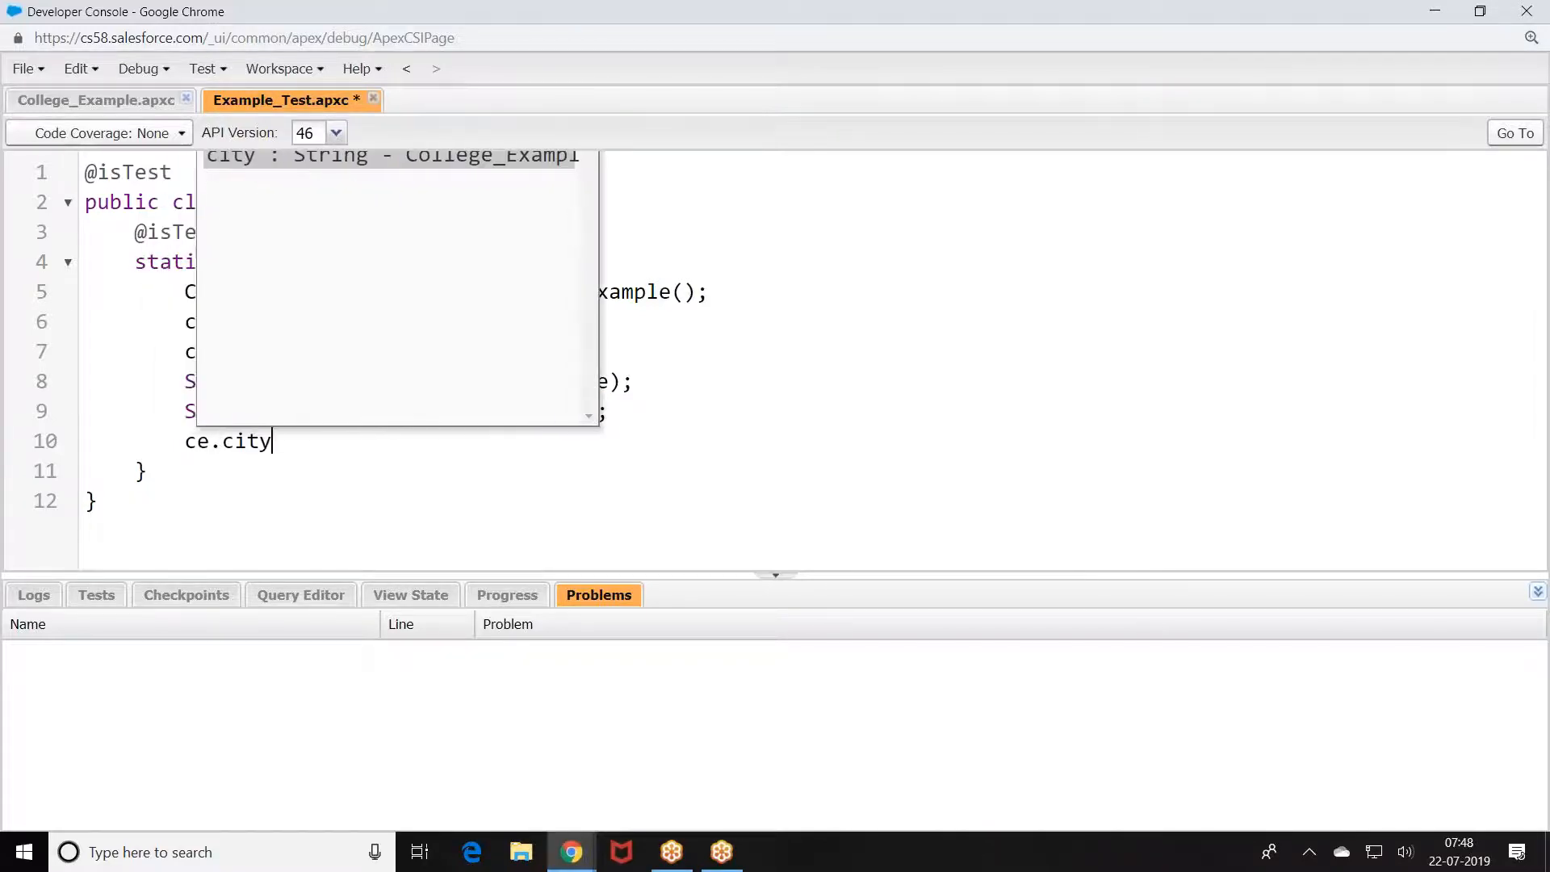
pyautogui.write("='Ban';")
pyautogui.press('Return')
pyautogui.write('ce.call')
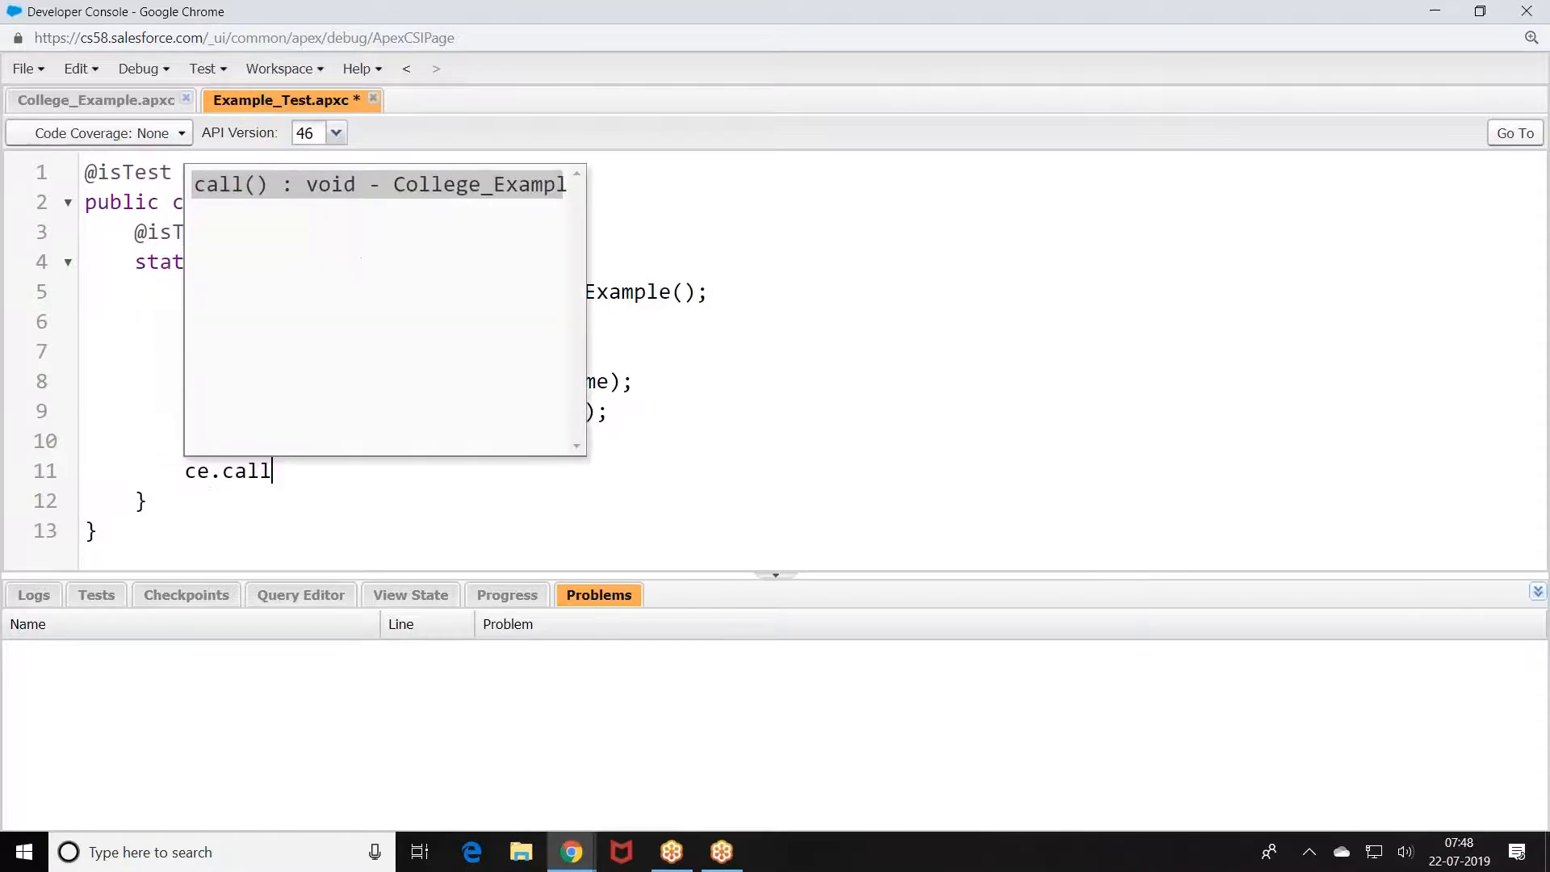
pyautogui.write('();')
pyautogui.press('Return')
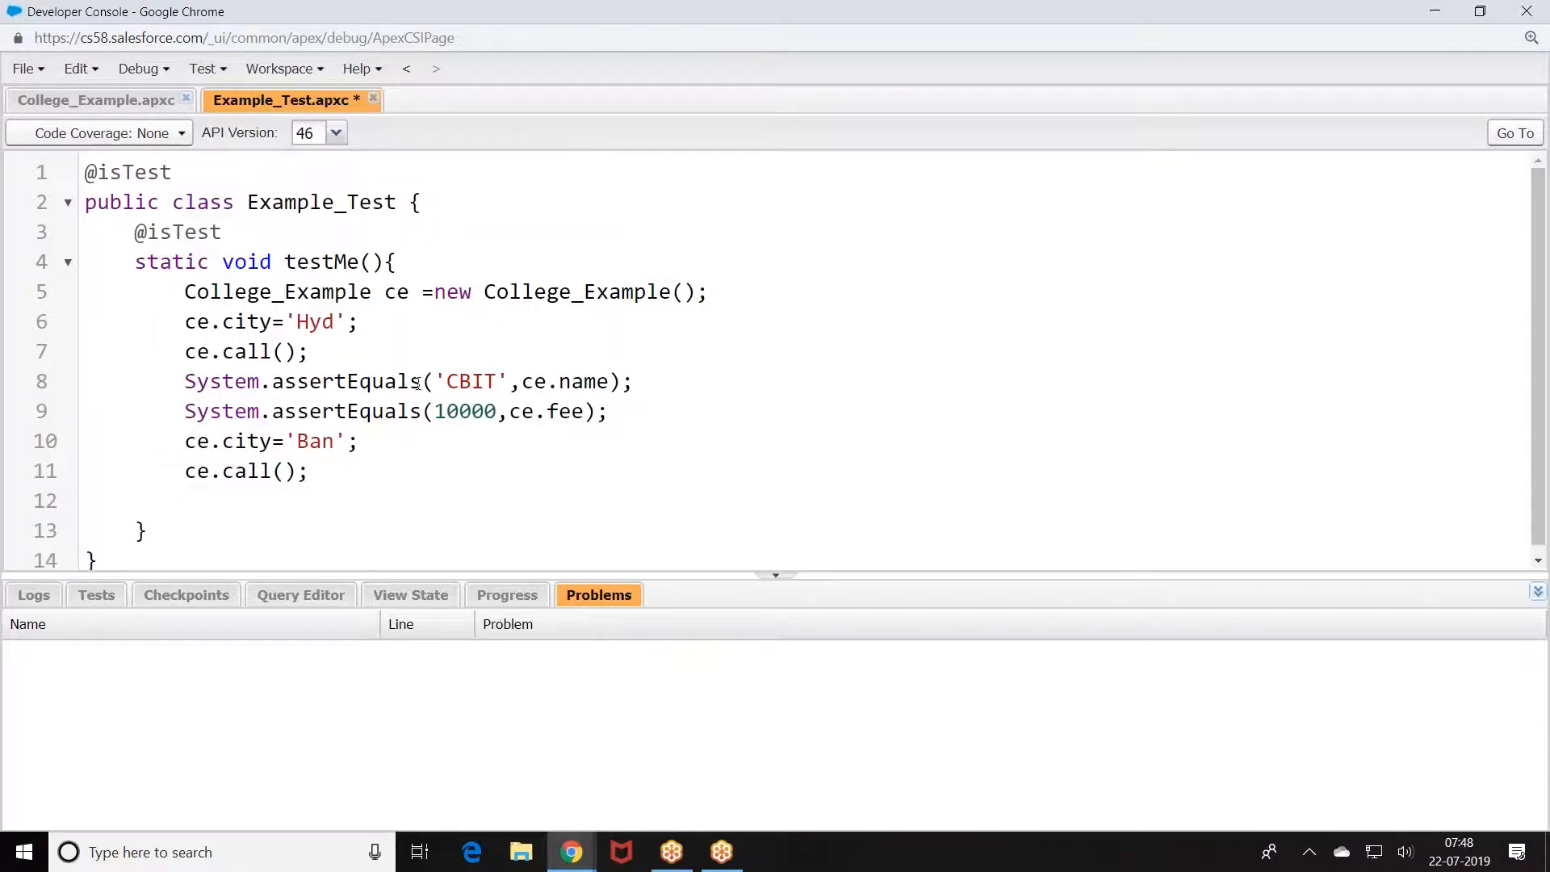
# Step: Duplicate the two assertions for Ban with expected fee 50000, and save the test class
pyautogui.moveTo(184, 381); pyautogui.dragTo(639, 399)
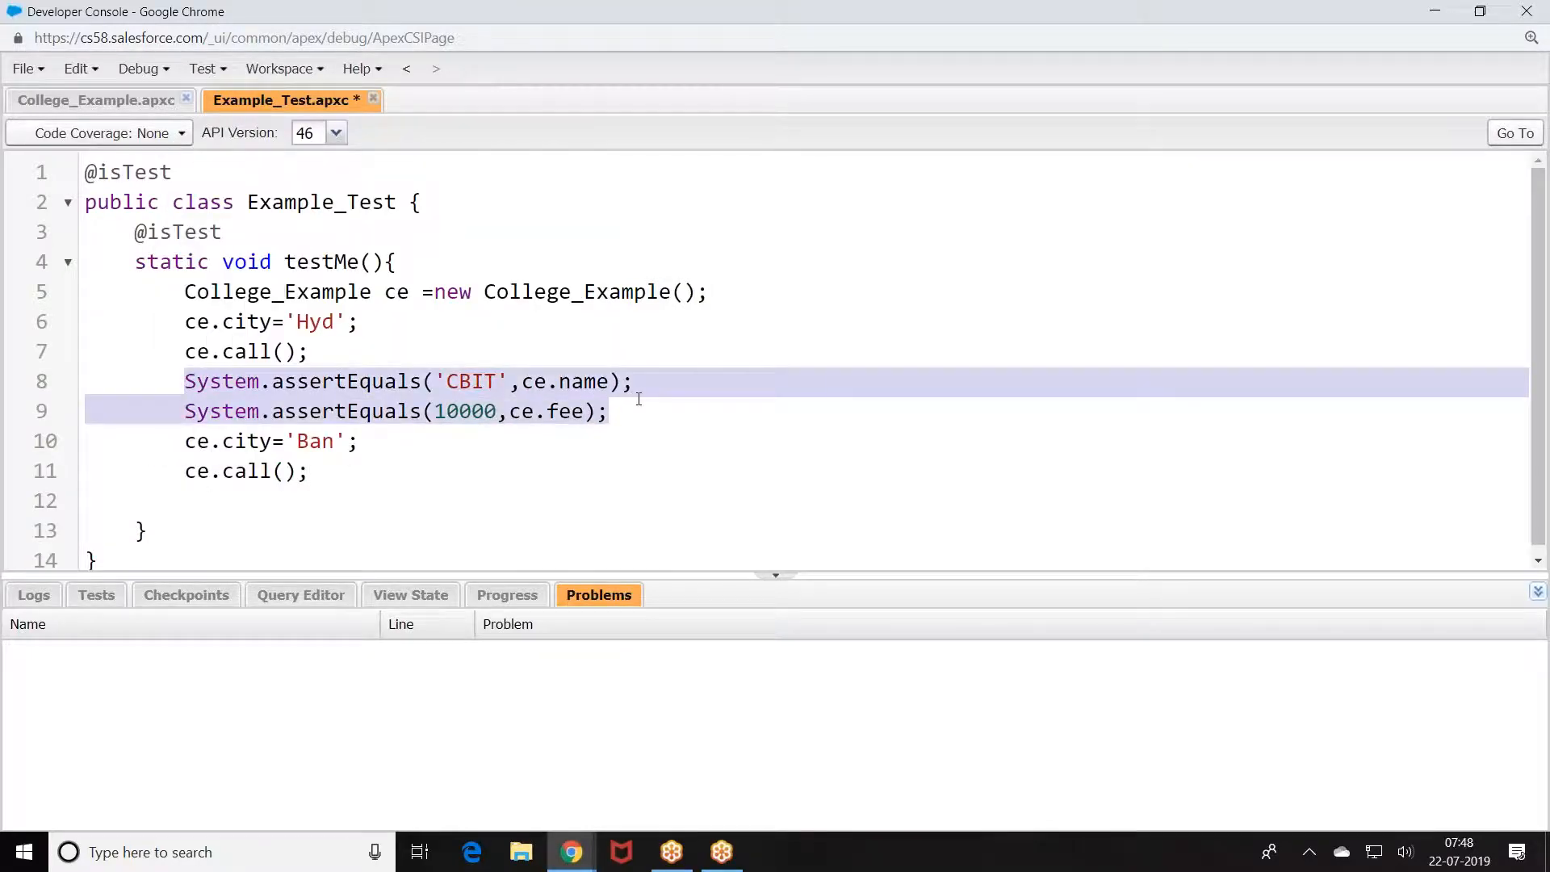
pyautogui.hotkey('ctrl', 'c')
pyautogui.click(261, 514)
pyautogui.hotkey('ctrl', 'v')
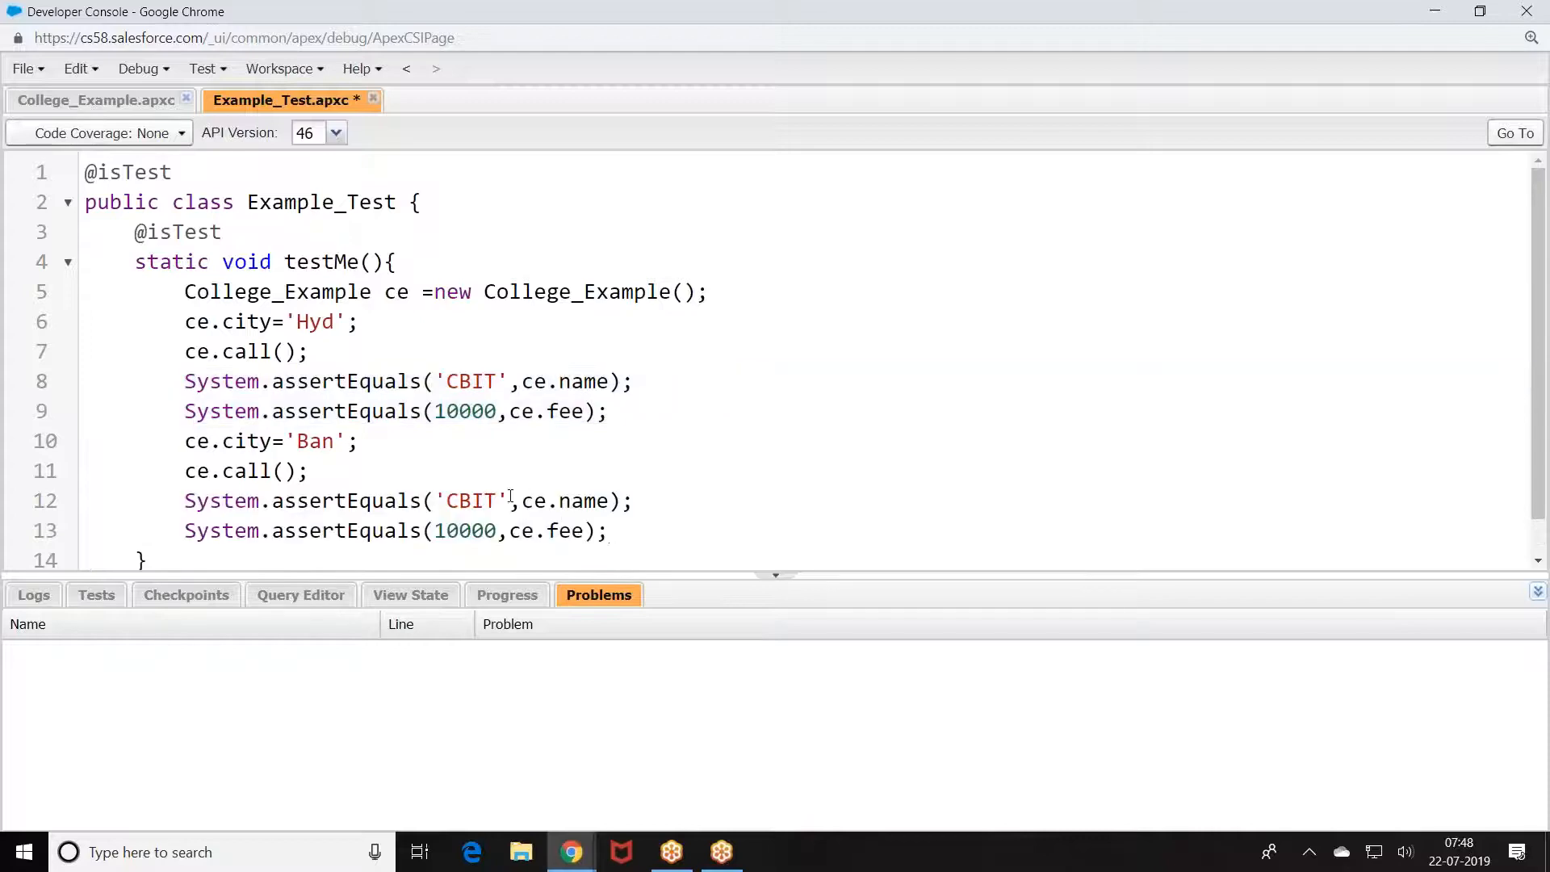
pyautogui.click(498, 531)
pyautogui.press('BackSpace')
pyautogui.press('BackSpace')
pyautogui.press('BackSpace')
pyautogui.press('BackSpace')
pyautogui.press('BackSpace')
pyautogui.write('50000')
pyautogui.scroll(-1, 364, 367)
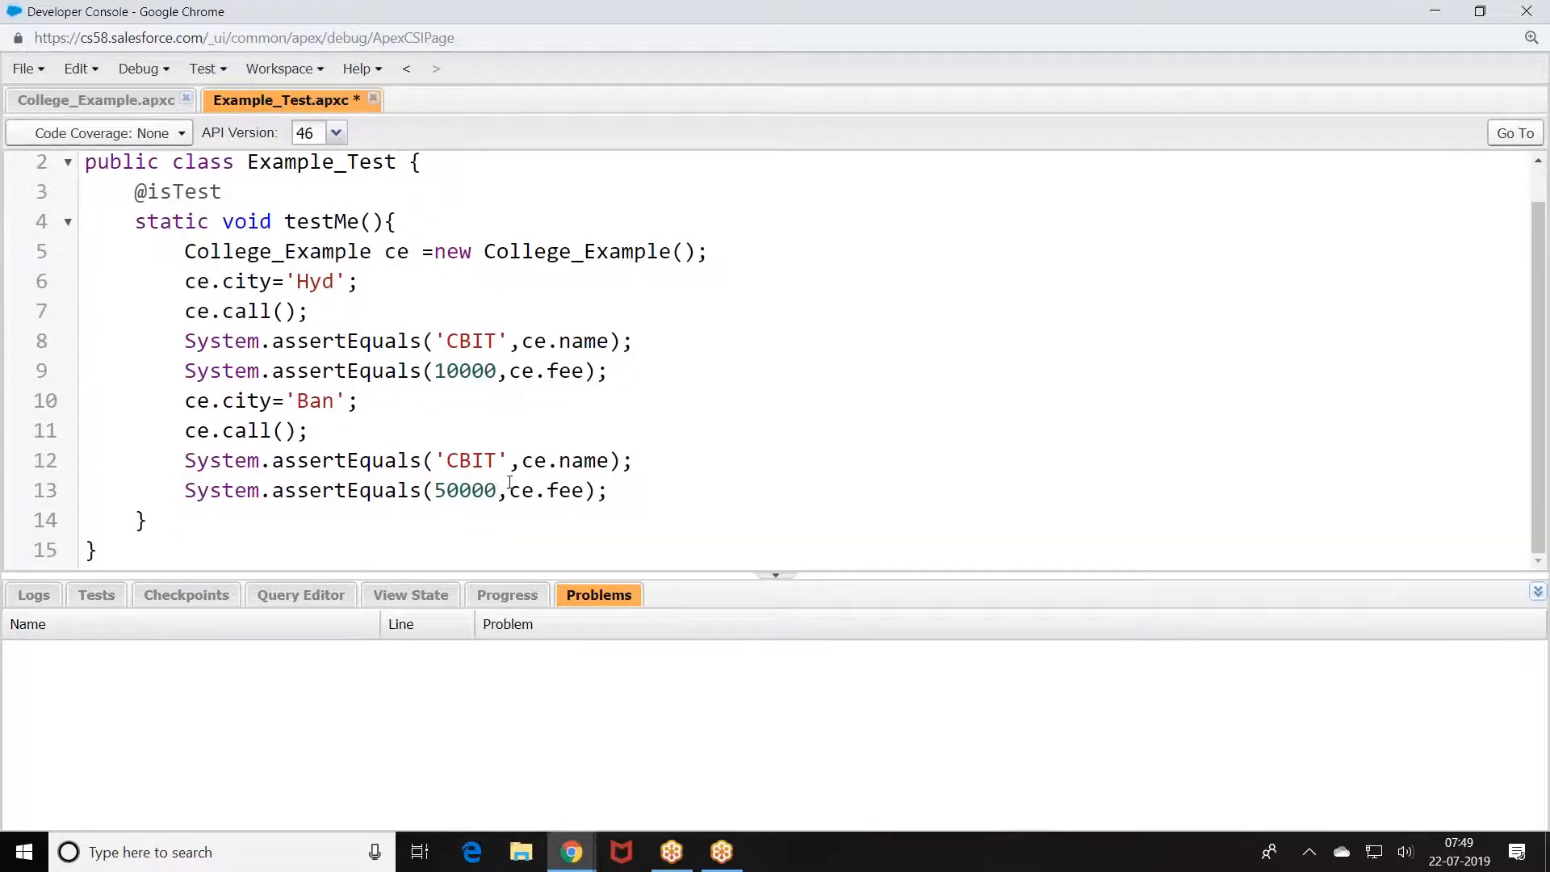
pyautogui.hotkey('ctrl', 's')
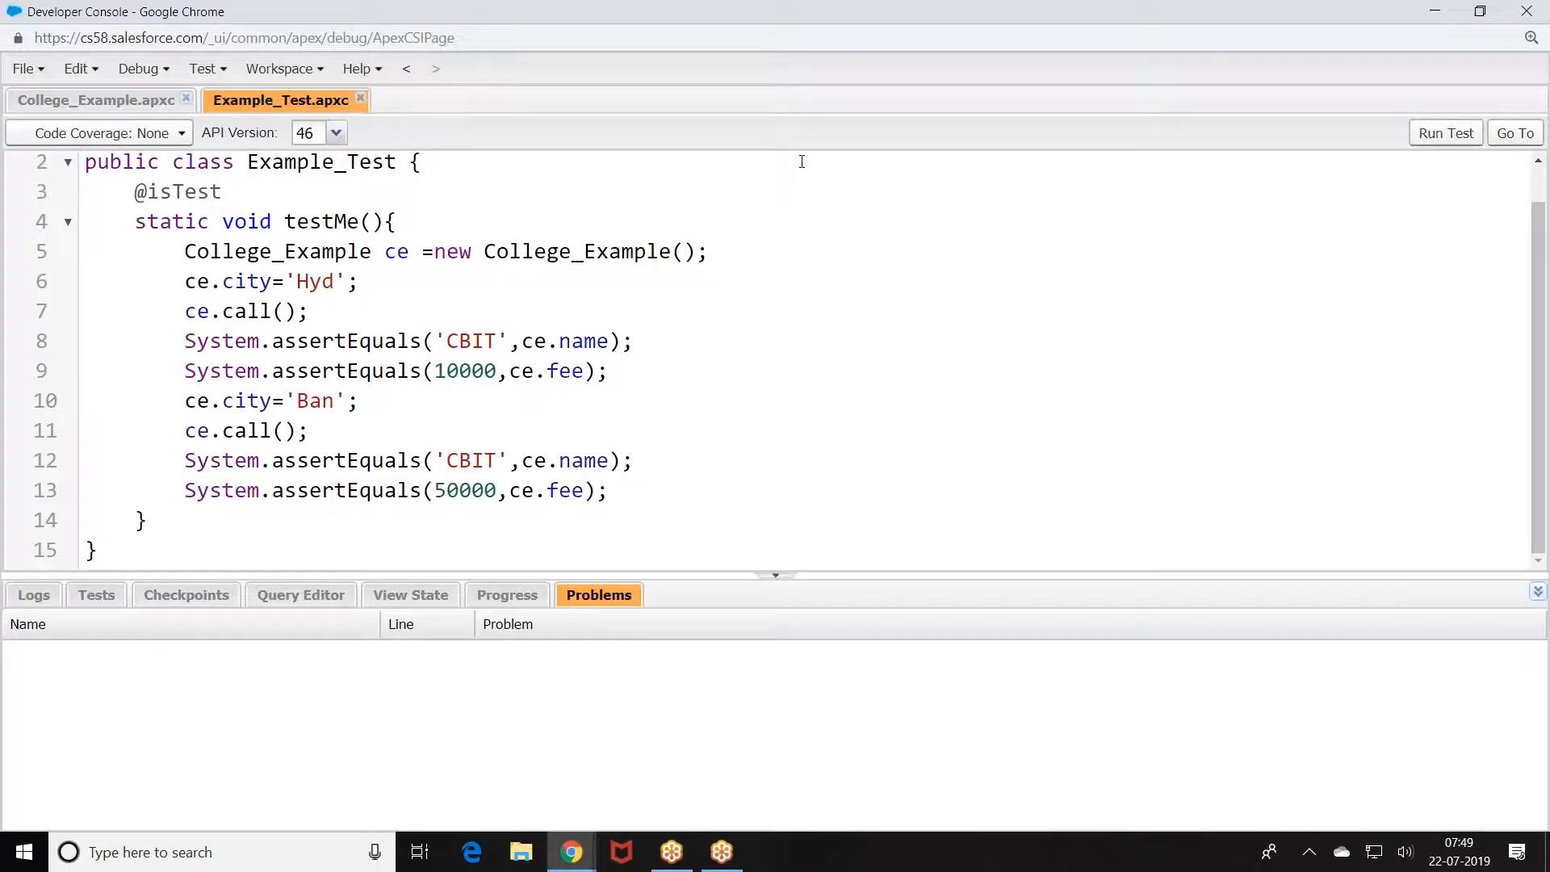
# Step: Run Example_Test and view College_Example's 100% code coverage
pyautogui.click(1441, 134)
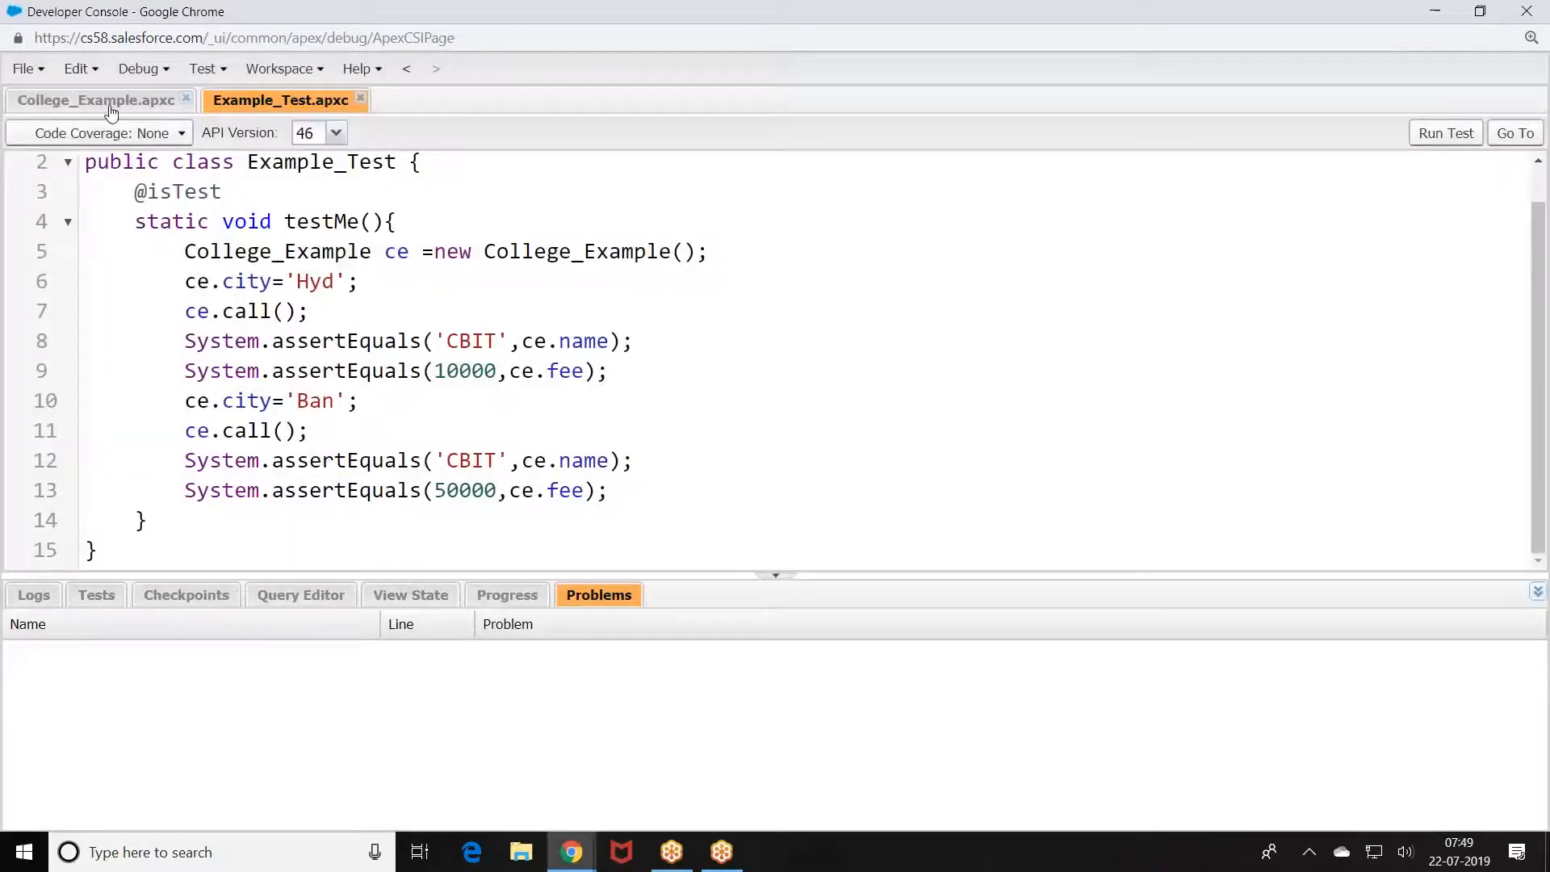
pyautogui.click(112, 105)
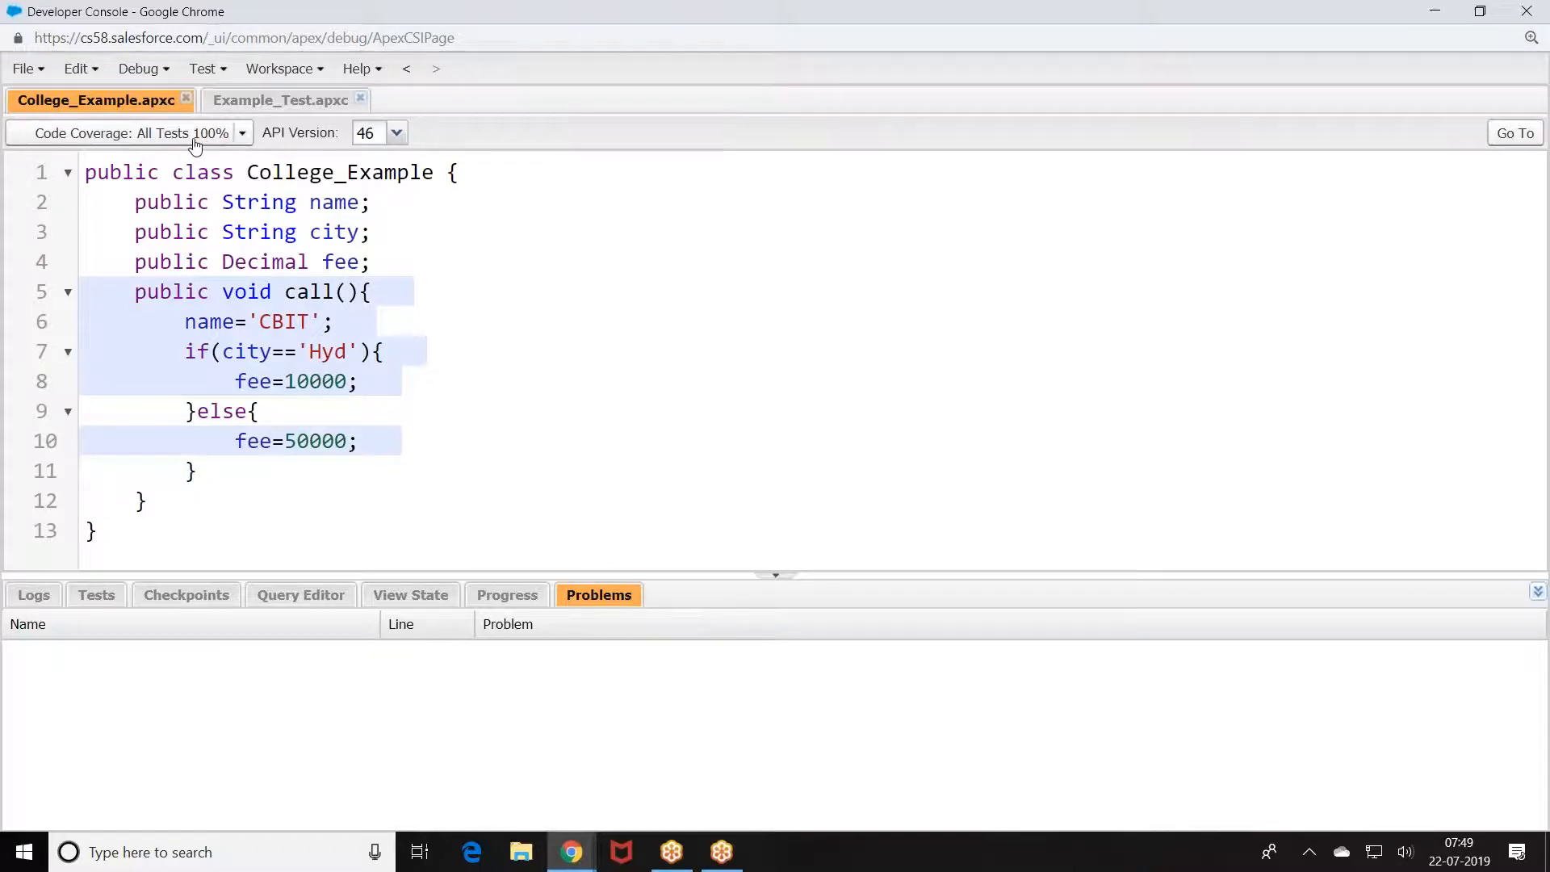
# Step: Start a new Apex trigger named College_Trig with CollegeInfo__c as its sObject
pyautogui.click(37, 73)
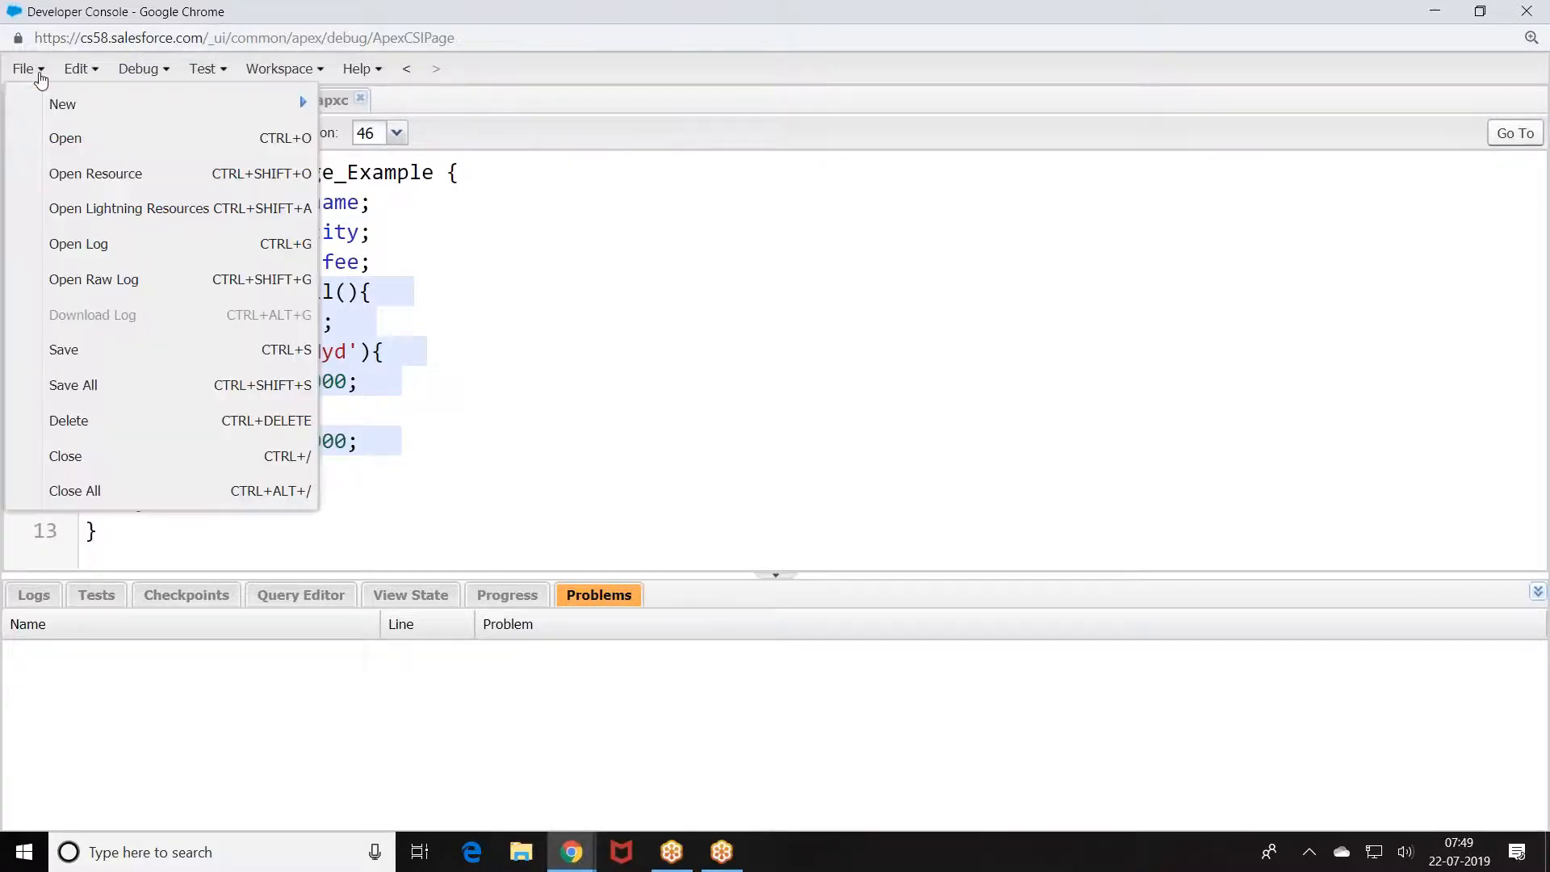
pyautogui.moveTo(107, 105)
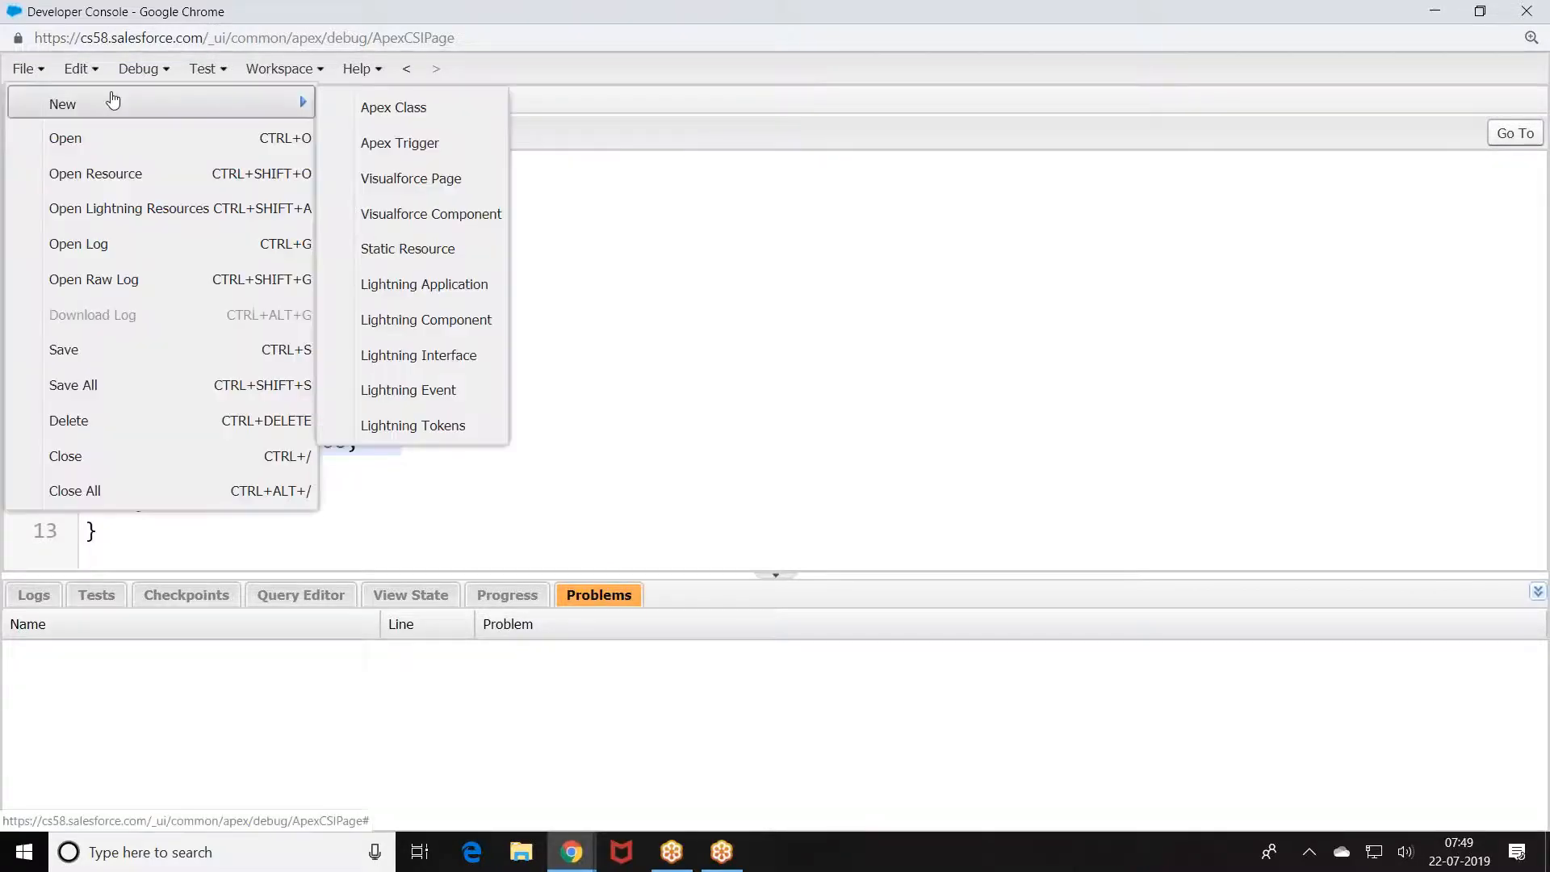
pyautogui.click(414, 142)
pyautogui.write('Col')
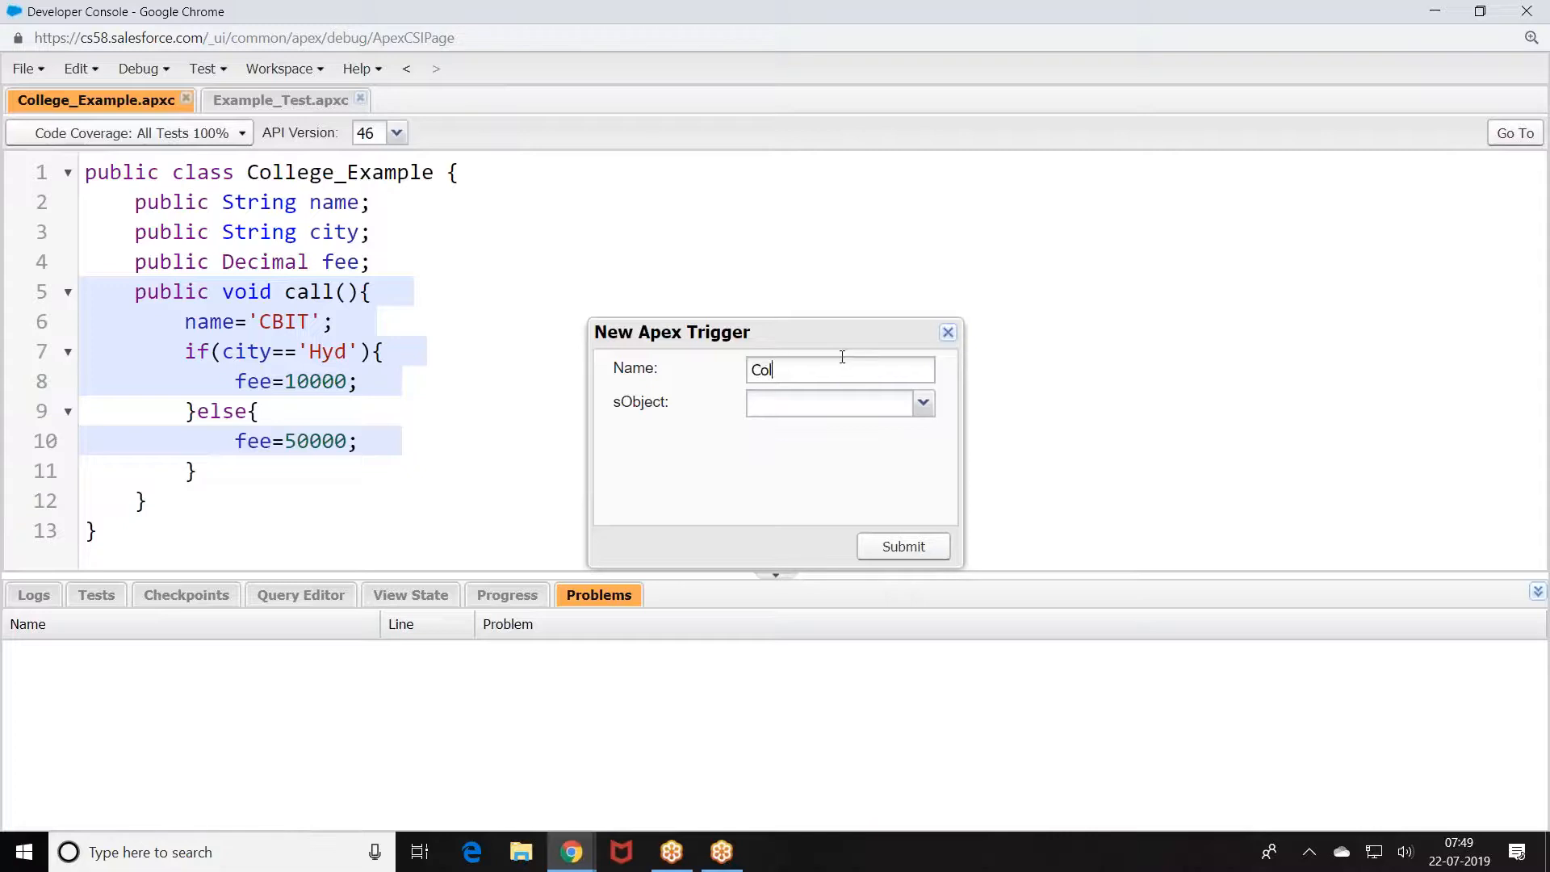
pyautogui.write('letee_Terig')
pyautogui.press('BackSpace')
pyautogui.press('BackSpace')
pyautogui.press('BackSpace')
pyautogui.press('BackSpace')
pyautogui.write('rig')
pyautogui.click(922, 402)
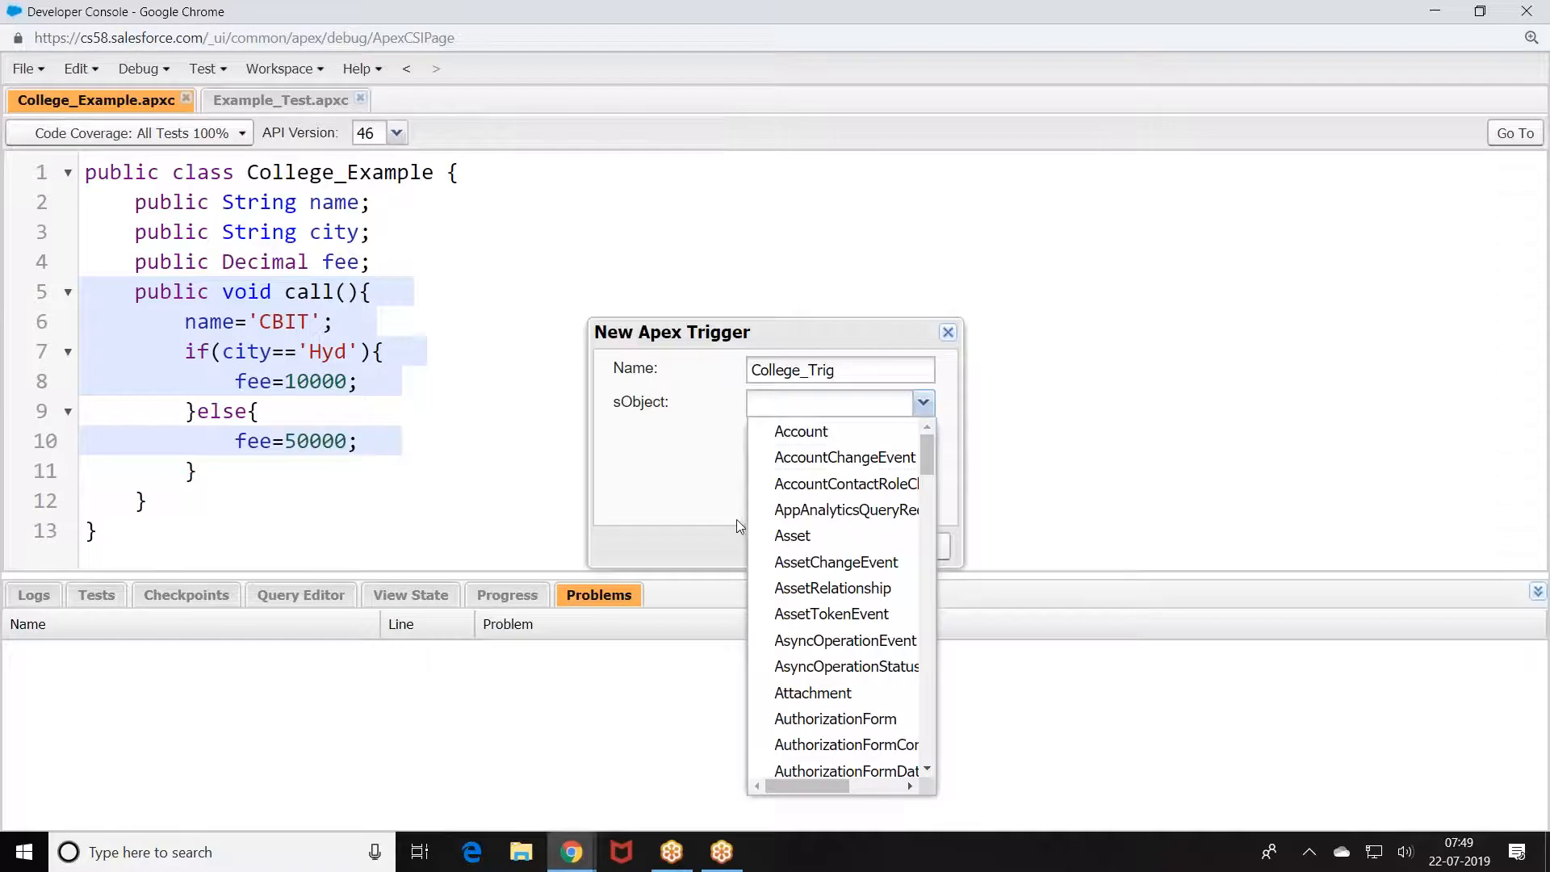
pyautogui.click(818, 411)
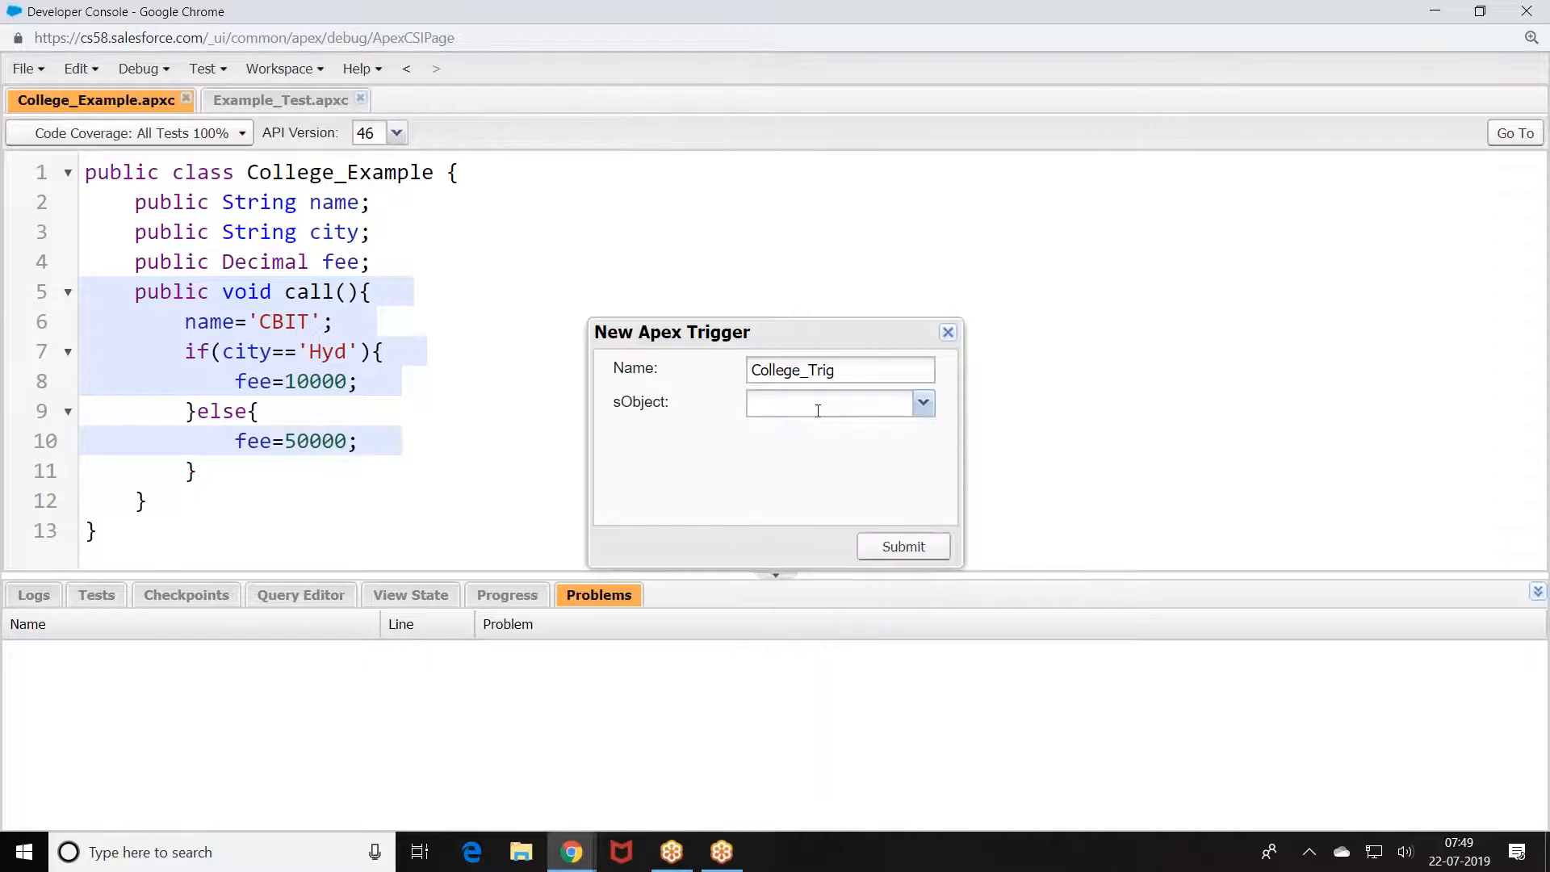
pyautogui.click(922, 402)
pyautogui.scroll(-5, 872, 549)
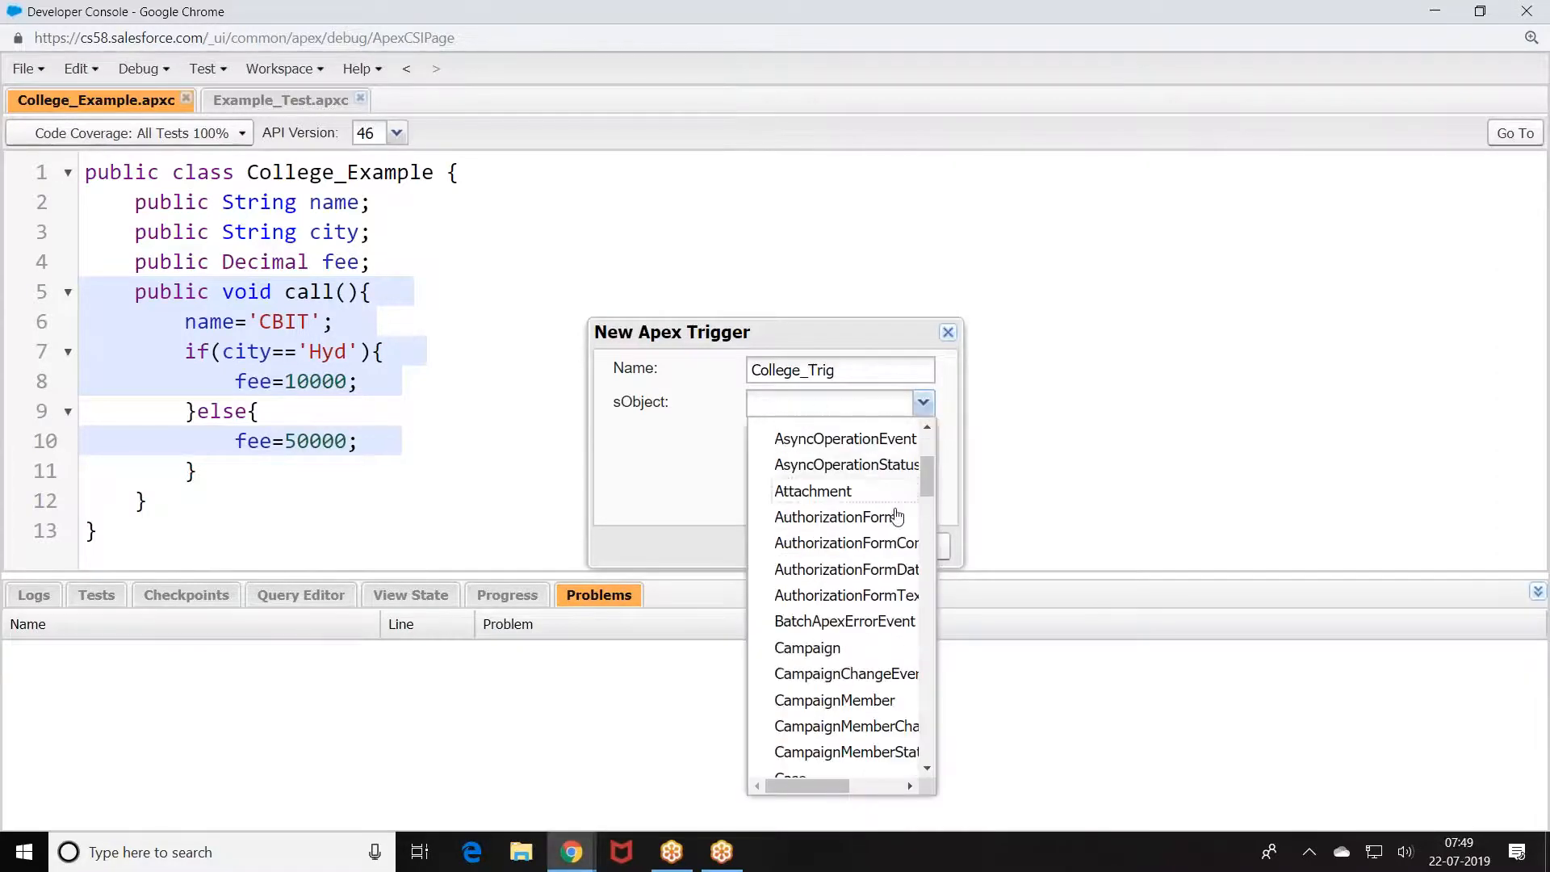
pyautogui.scroll(-3, 857, 593)
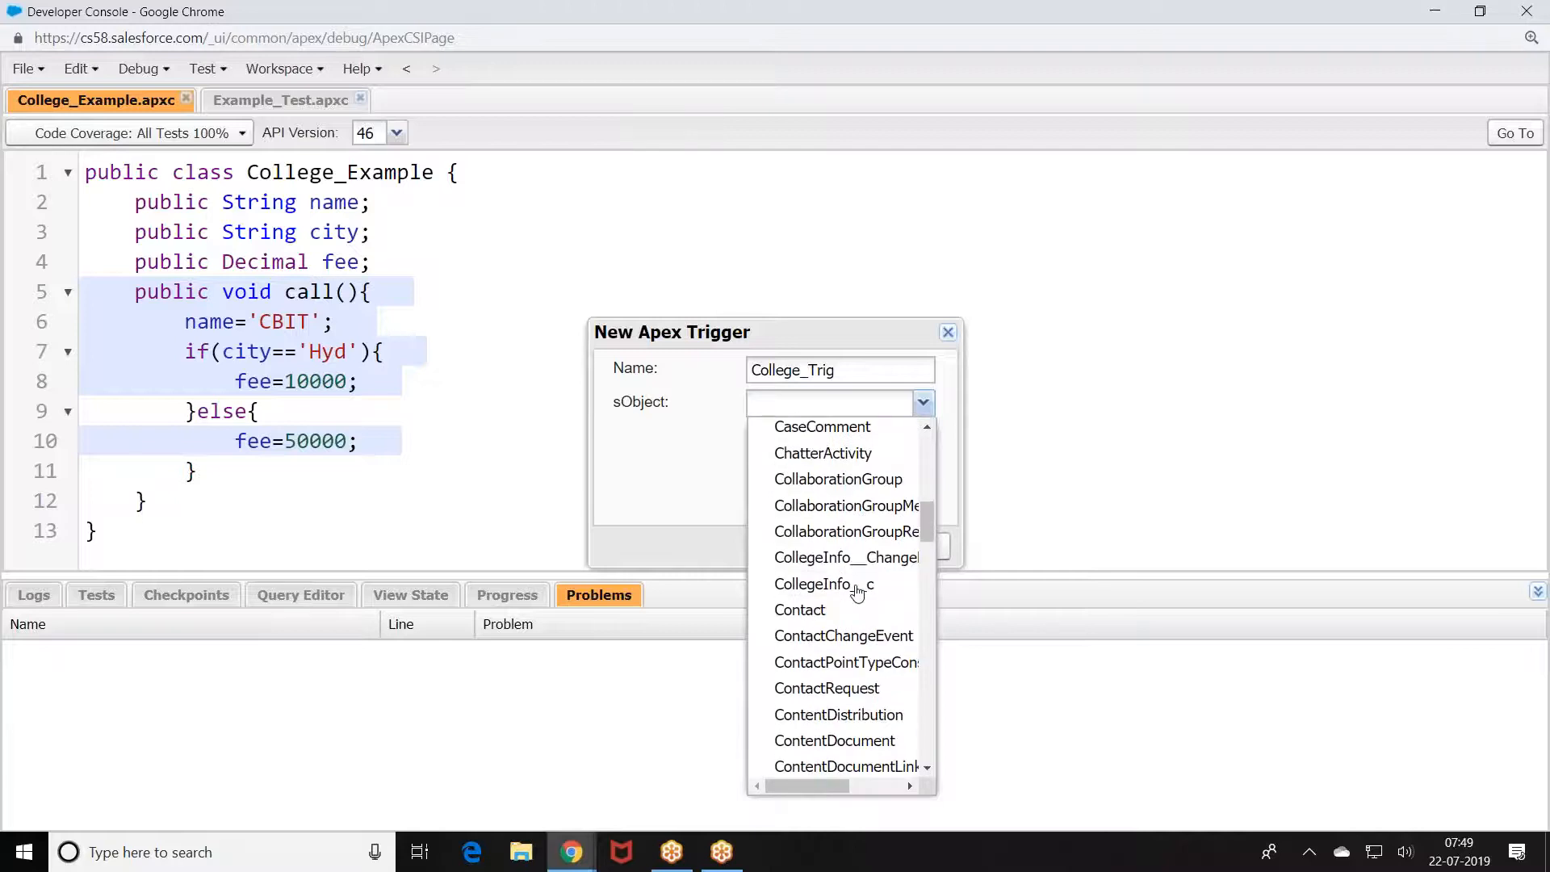
pyautogui.click(836, 585)
# Step: Create the trigger and assign Trigger.new to a List<CollegeInfo__c> named colg
pyautogui.click(896, 542)
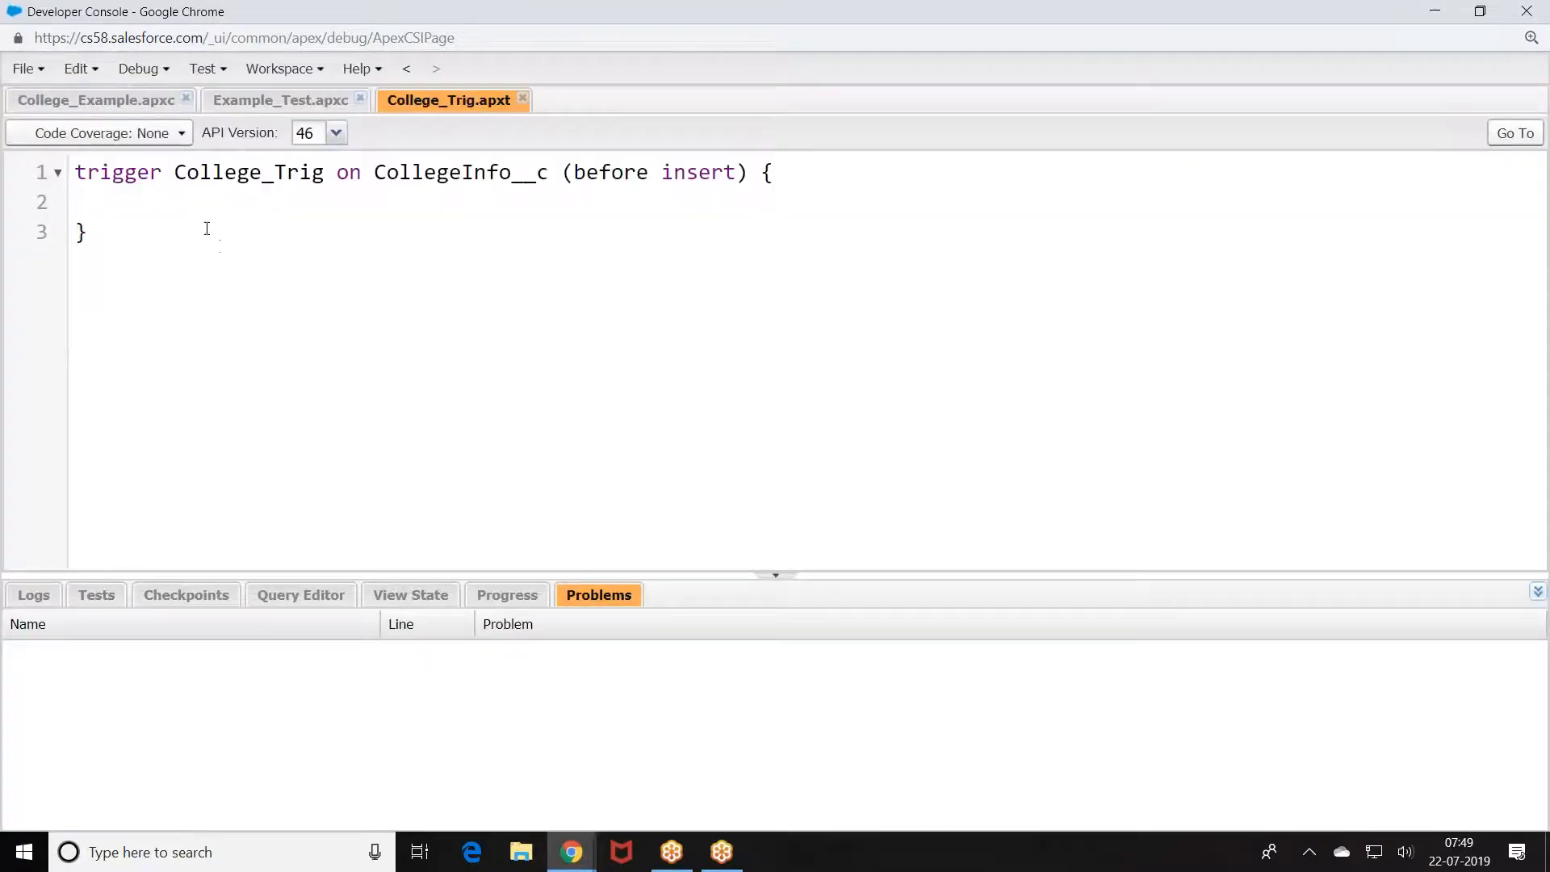
pyautogui.click(180, 204)
pyautogui.press('Tab')
pyautogui.write('List<Co')
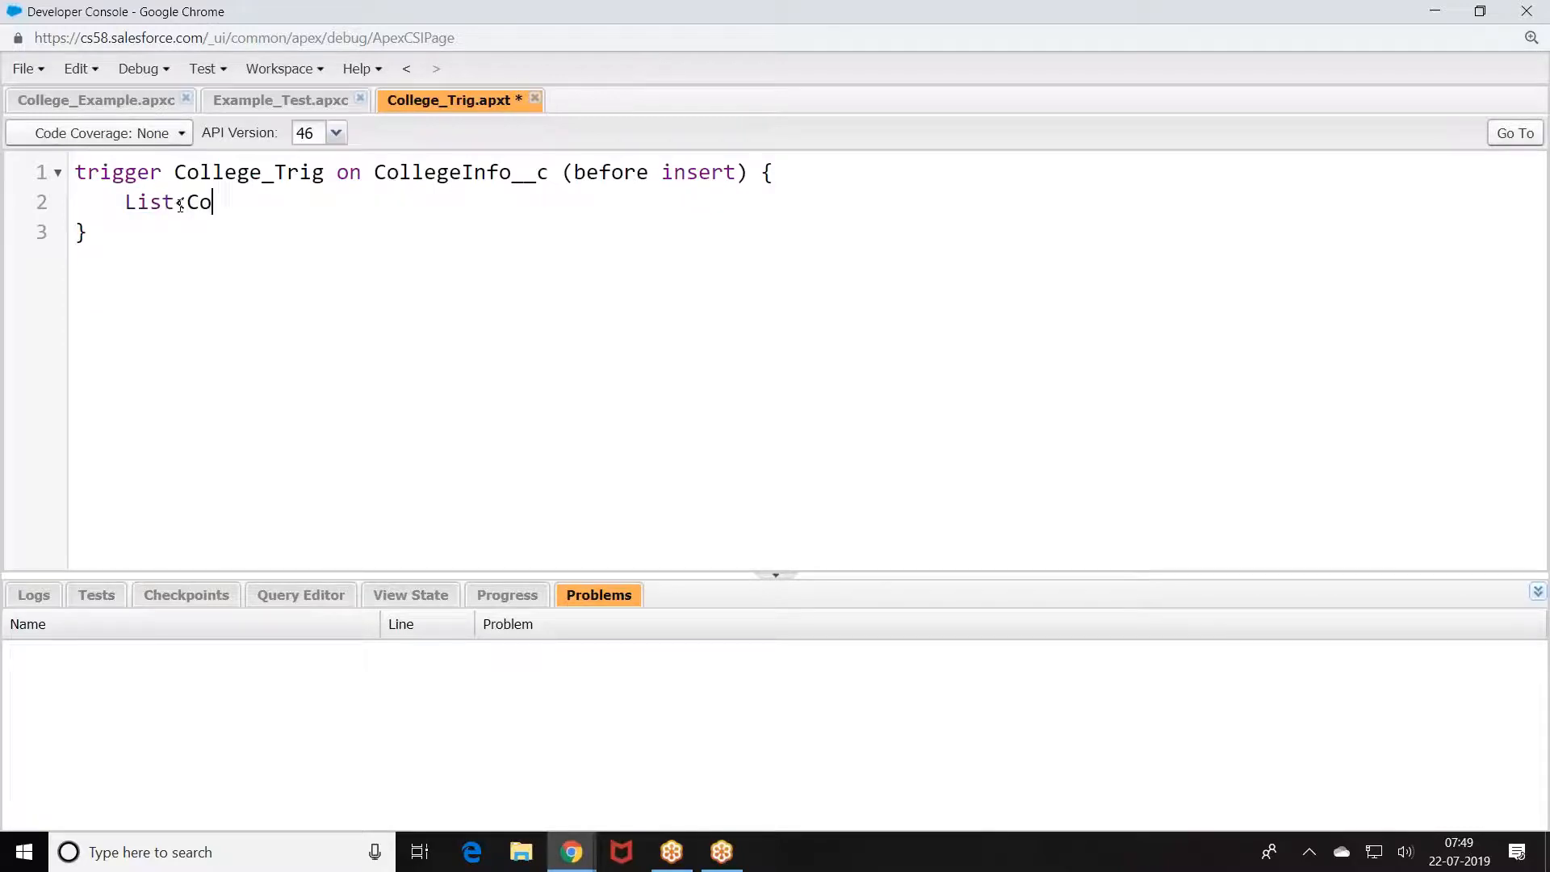
pyautogui.write('llege_')
pyautogui.press('BackSpace')
pyautogui.write('Info__c> colg')
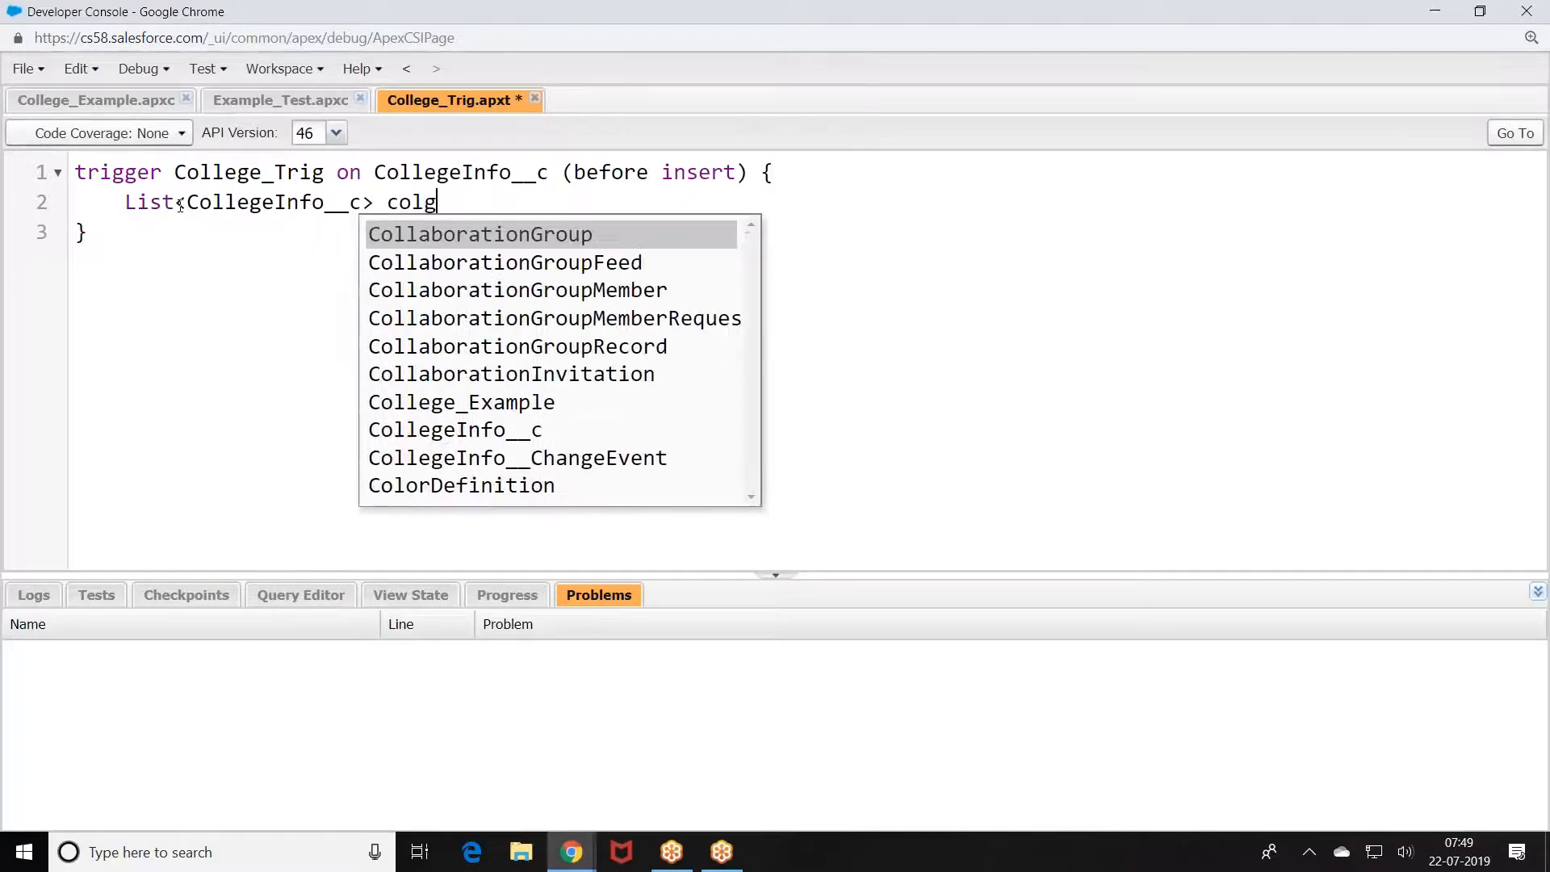
pyautogui.write(' =Trigger.new;')
pyautogui.press('Return')
# Step: Loop over colg setting each record's fee__c to 90000, then save the trigger
pyautogui.write('for(')
pyautogui.write('College')
pyautogui.write('IOn')
pyautogui.press('BackSpace')
pyautogui.press('BackSpace')
pyautogui.write('no')
pyautogui.press('BackSpace')
pyautogui.write('v')
pyautogui.press('BackSpace')
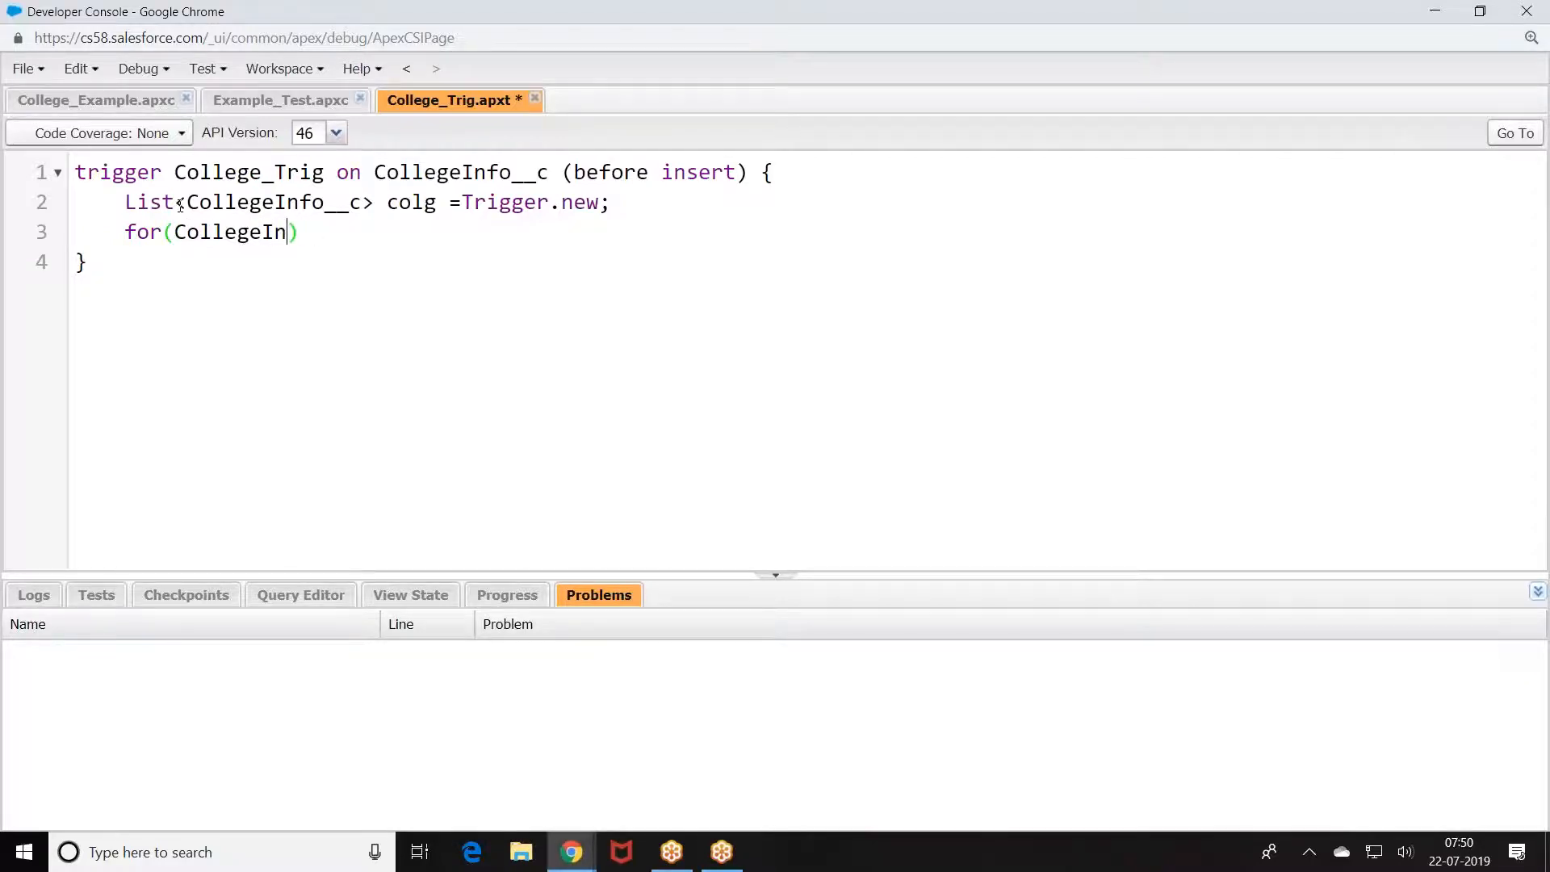
pyautogui.write('fo__c c: colg){}')
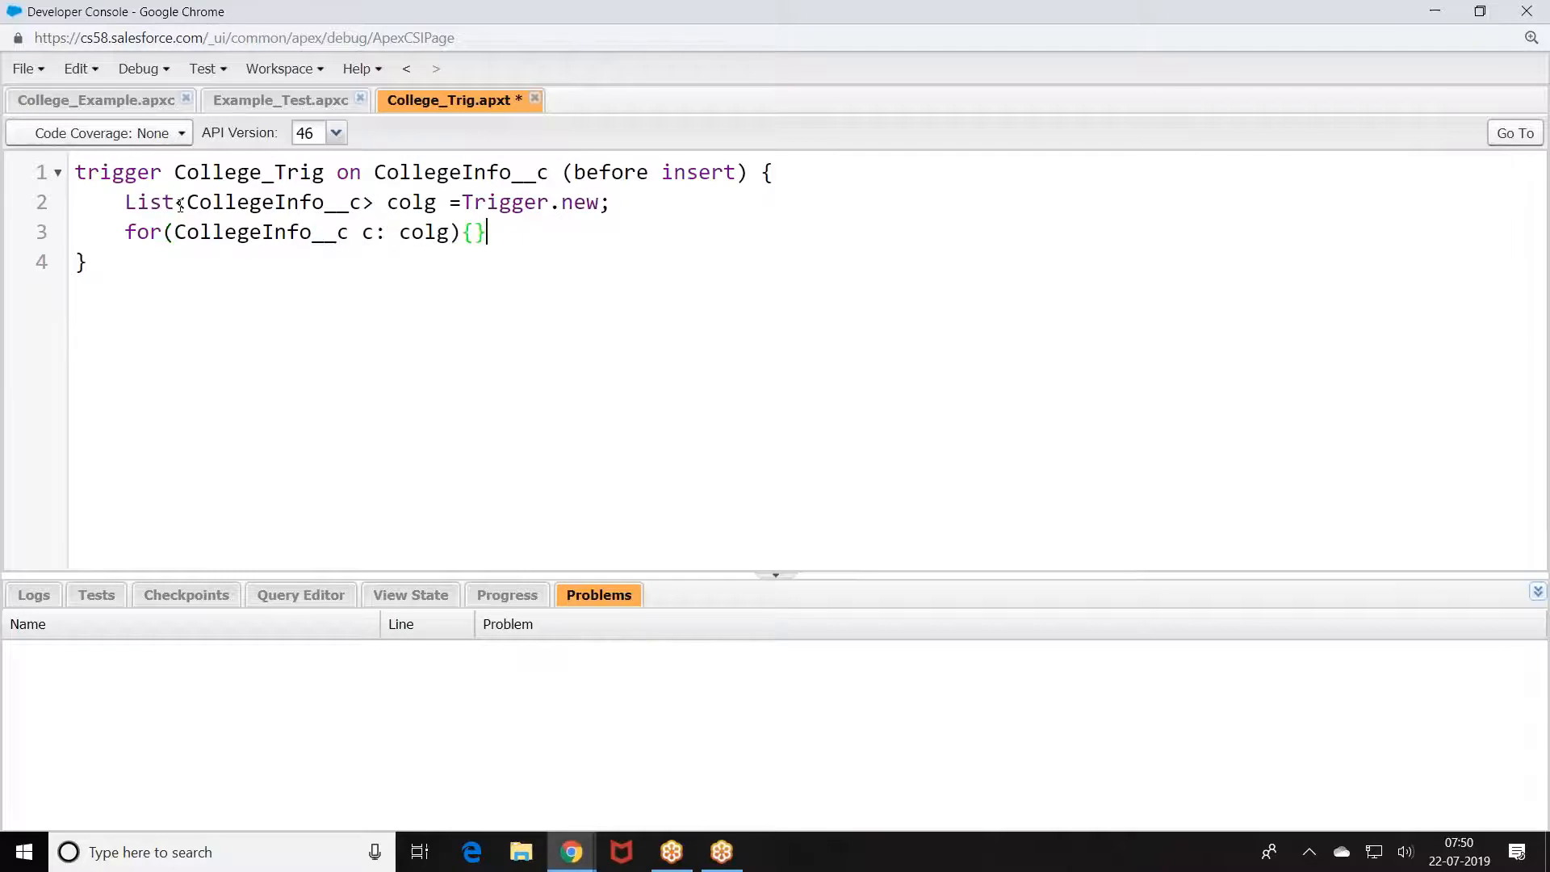
pyautogui.press('Left')
pyautogui.press('Return')
pyautogui.write('c.')
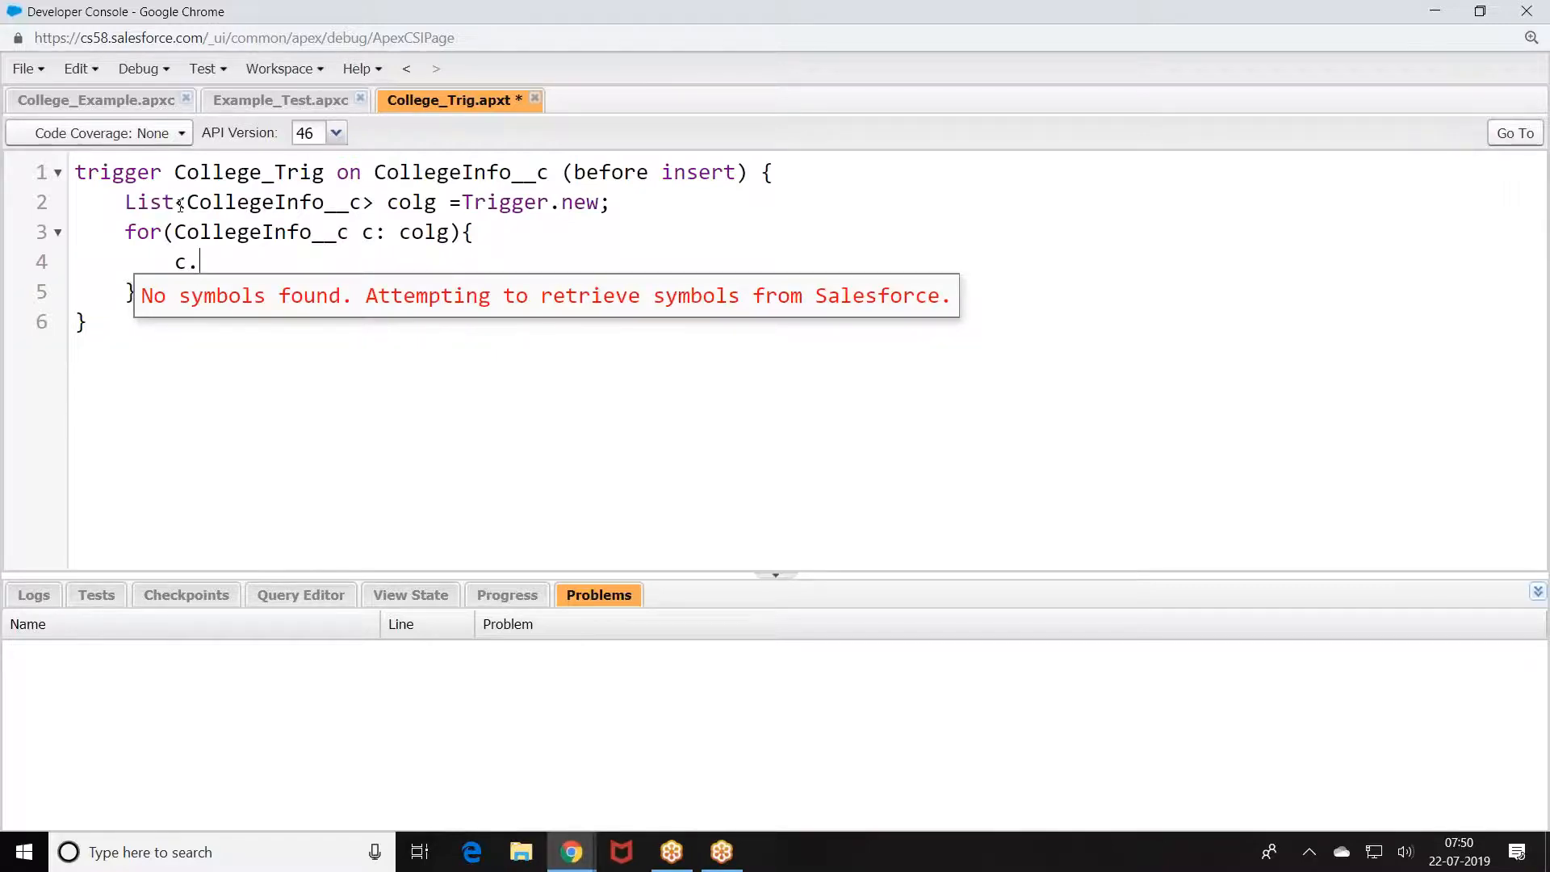
pyautogui.write('fee')
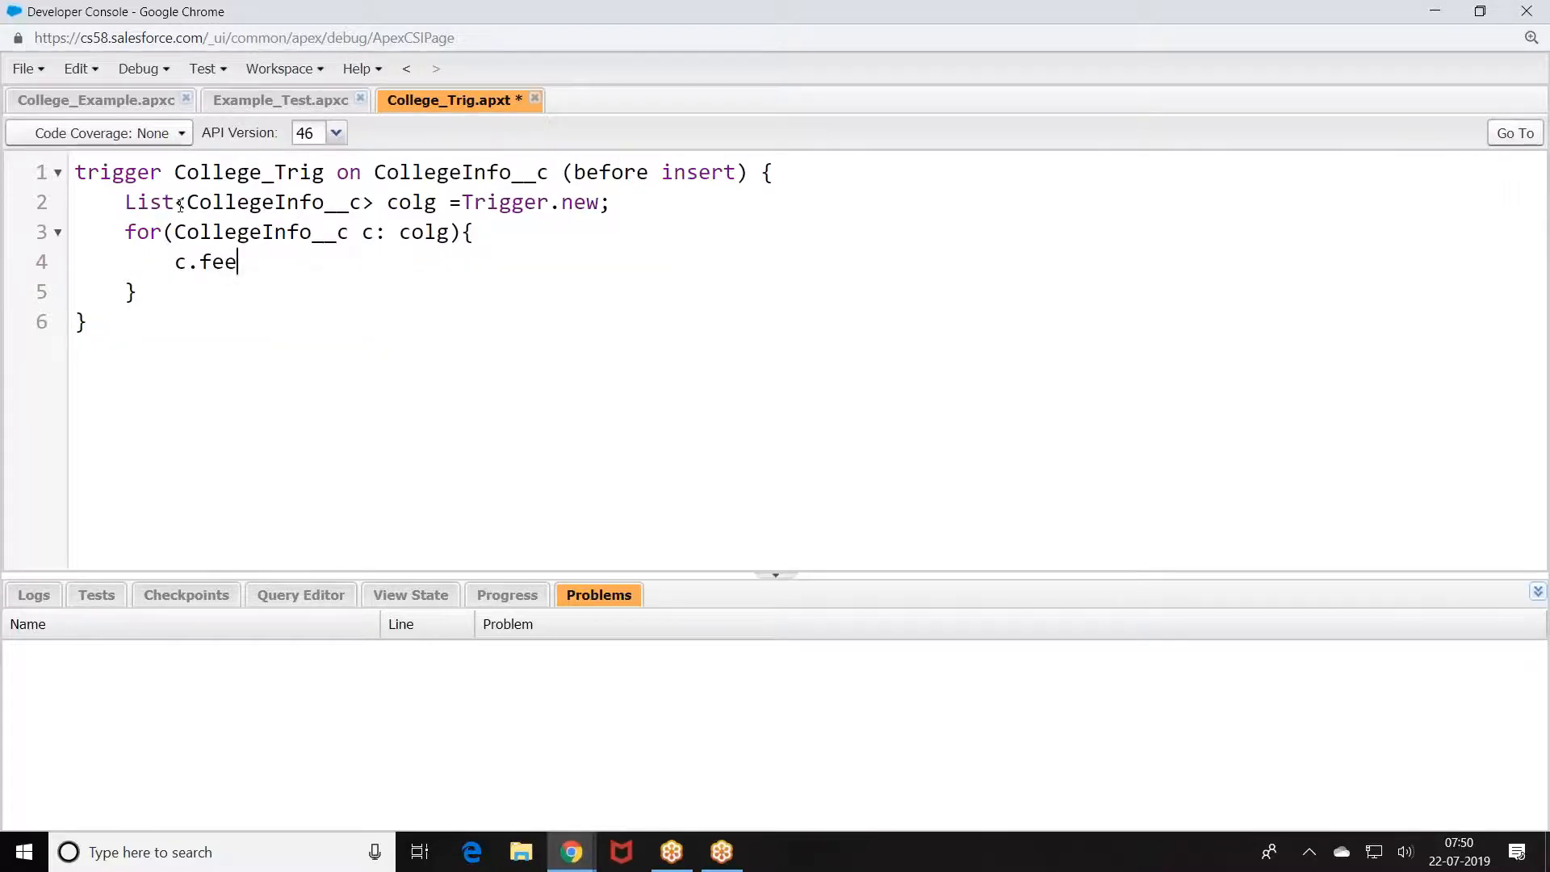
pyautogui.write('__c=9')
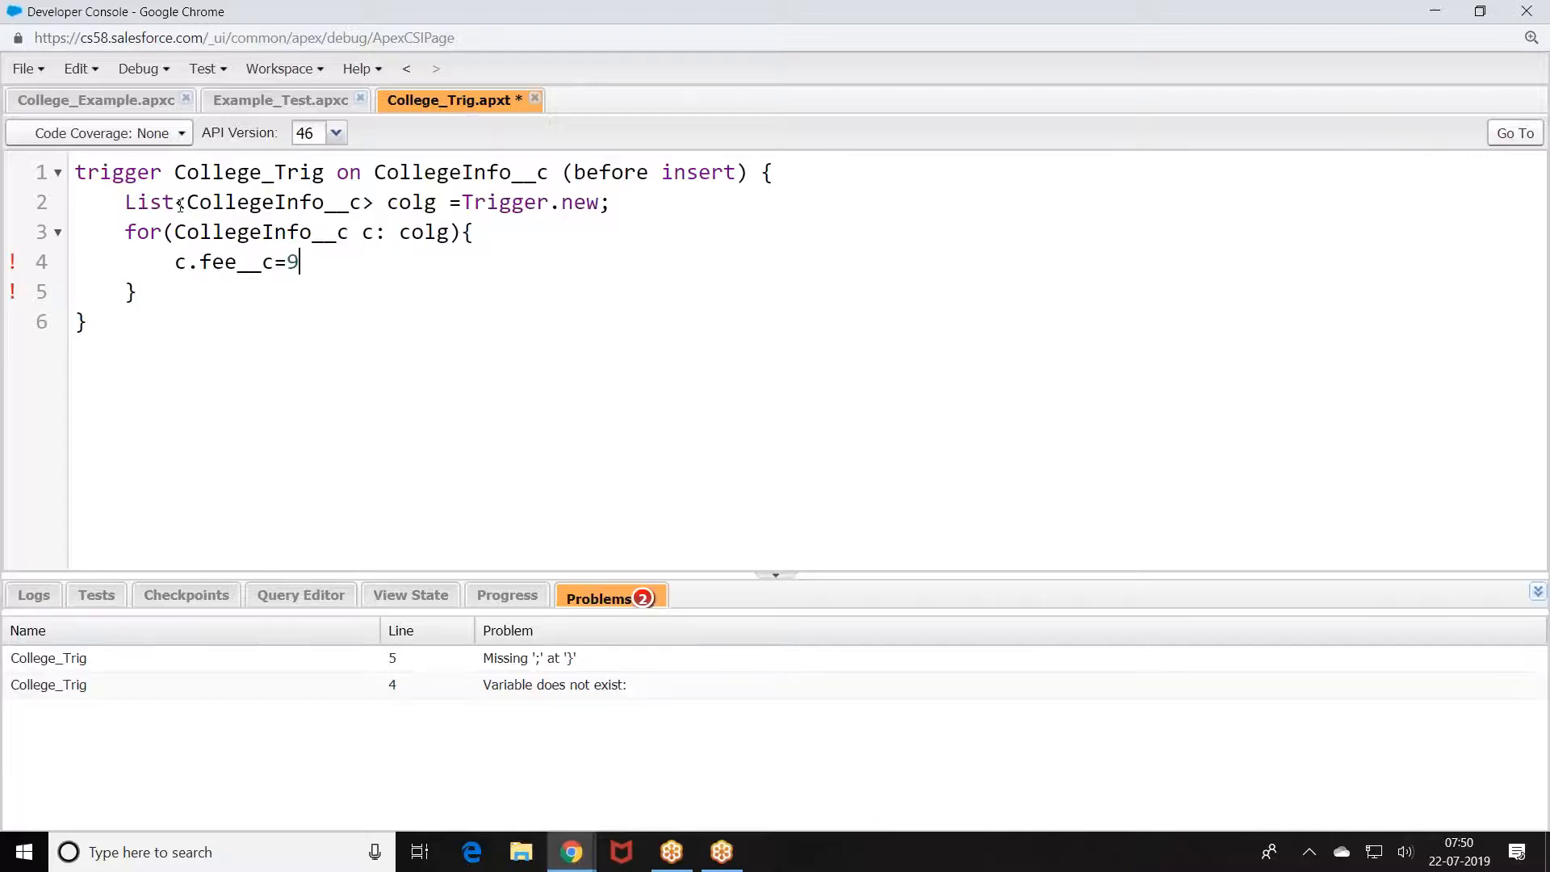
pyautogui.write('0000;')
pyautogui.hotkey('ctrl', 's')
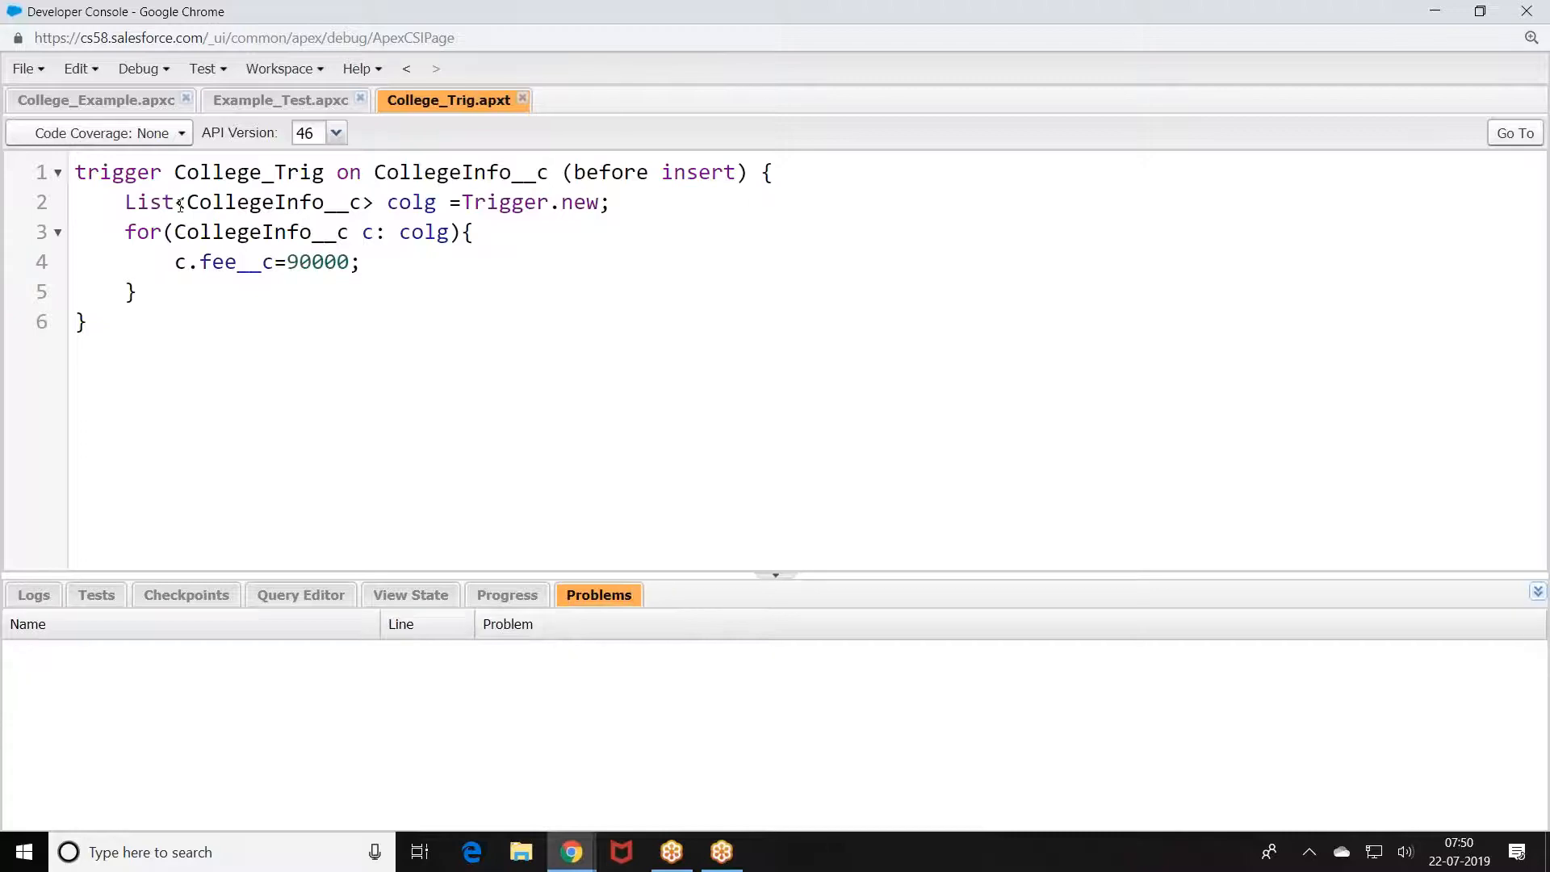
# Step: Create an Apex class named Example_Trig_Test and place the cursor in its empty body
pyautogui.click(37, 71)
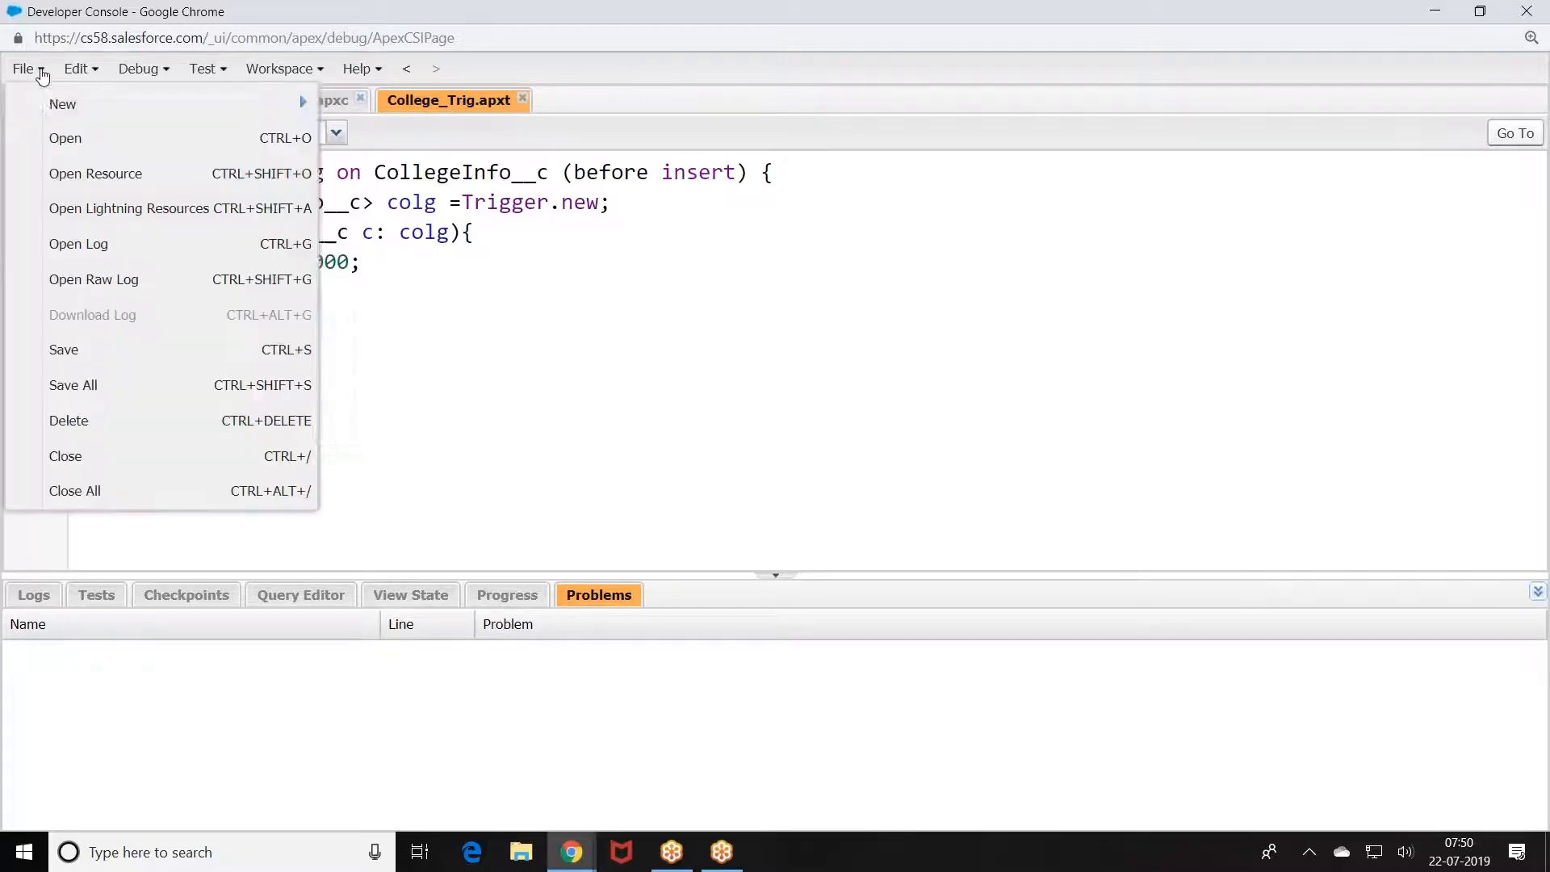
pyautogui.moveTo(46, 97)
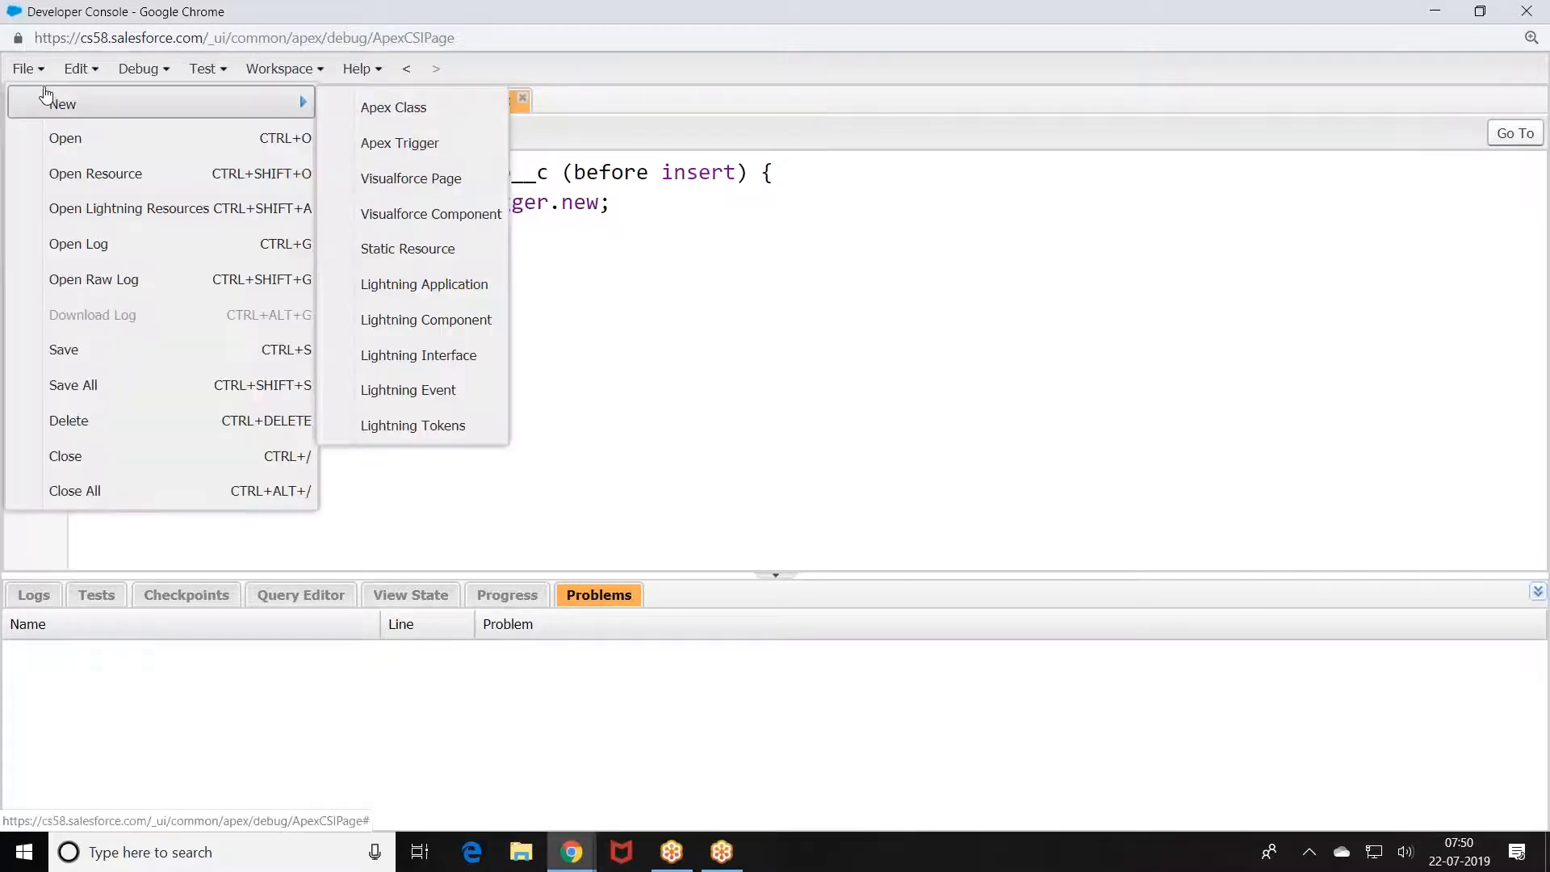
pyautogui.click(387, 111)
pyautogui.write('Colg_')
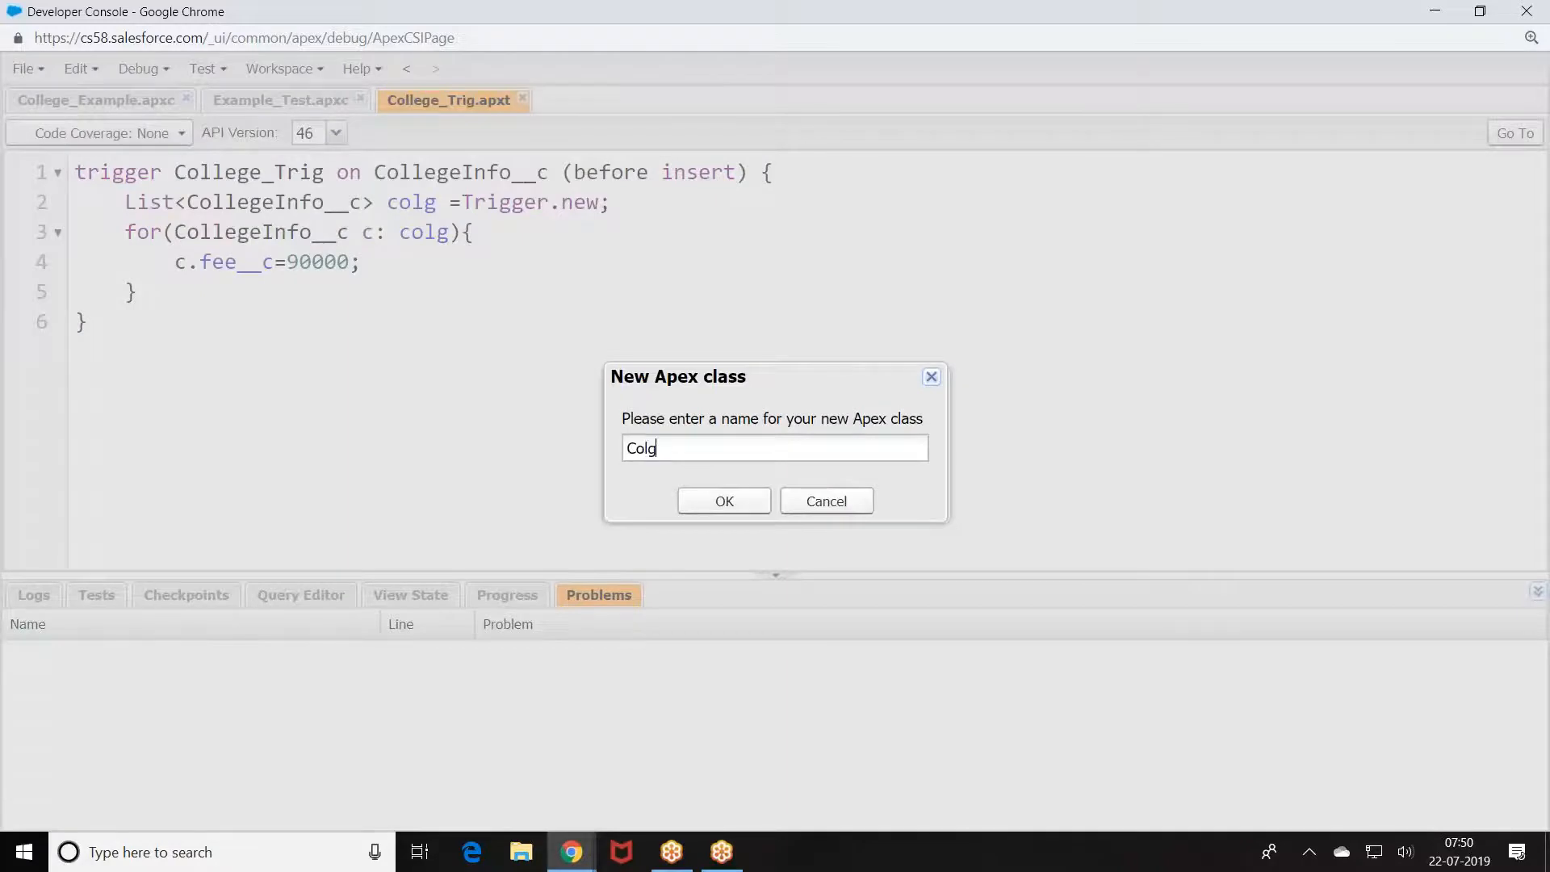
pyautogui.write('eg')
pyautogui.write('e')
pyautogui.press('BackSpace')
pyautogui.press('BackSpace')
pyautogui.press('BackSpace')
pyautogui.press('BackSpace')
pyautogui.press('BackSpace')
pyautogui.press('BackSpace')
pyautogui.press('BackSpace')
pyautogui.write('Example_Trig')
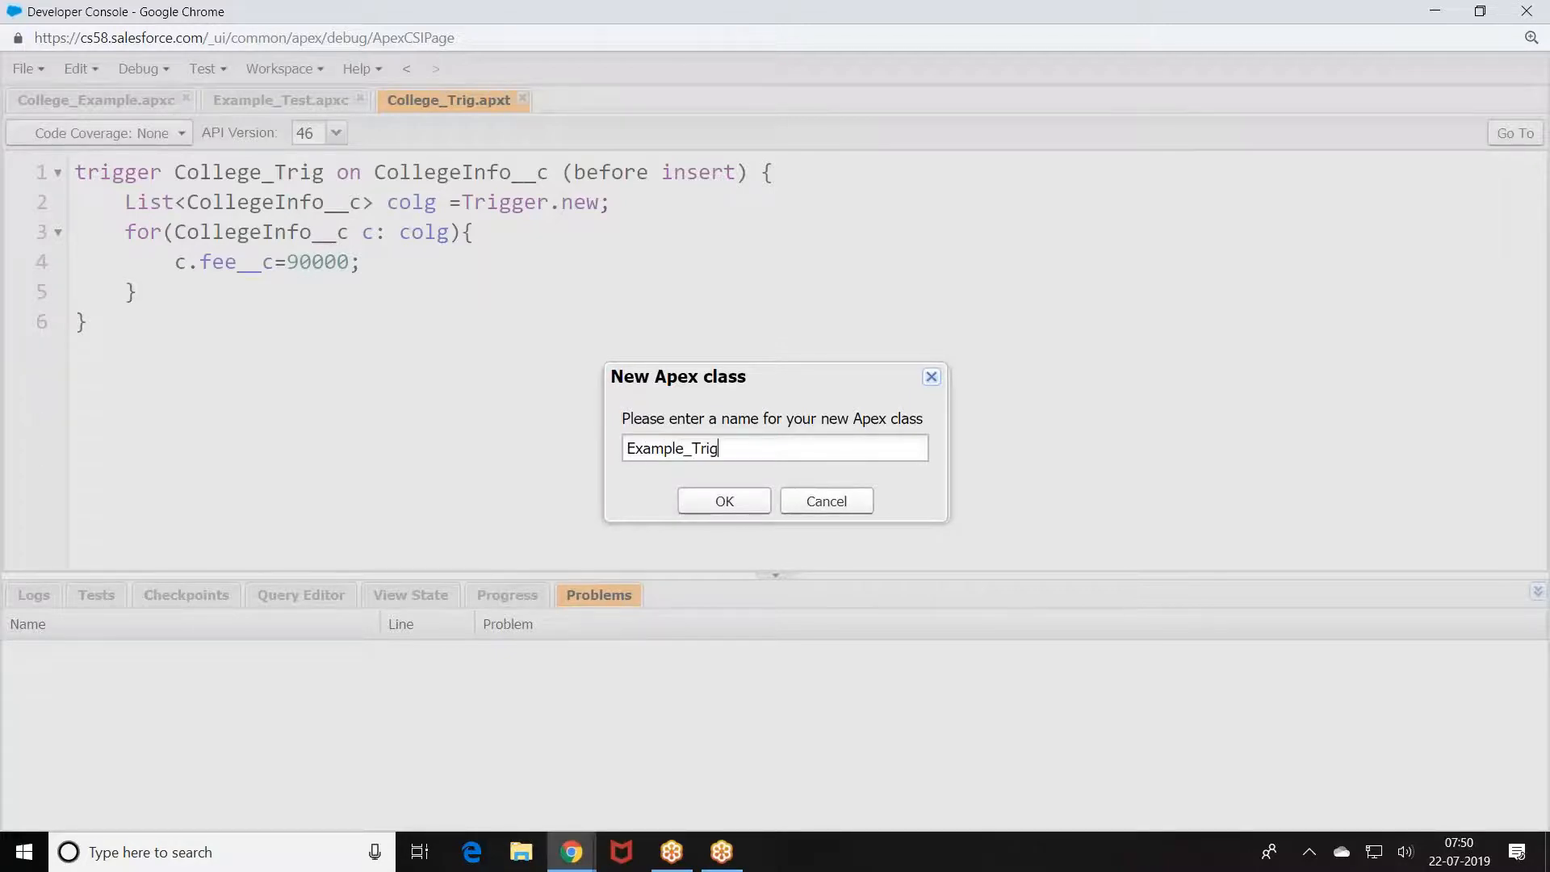
pyautogui.write('_Test')
pyautogui.click(724, 501)
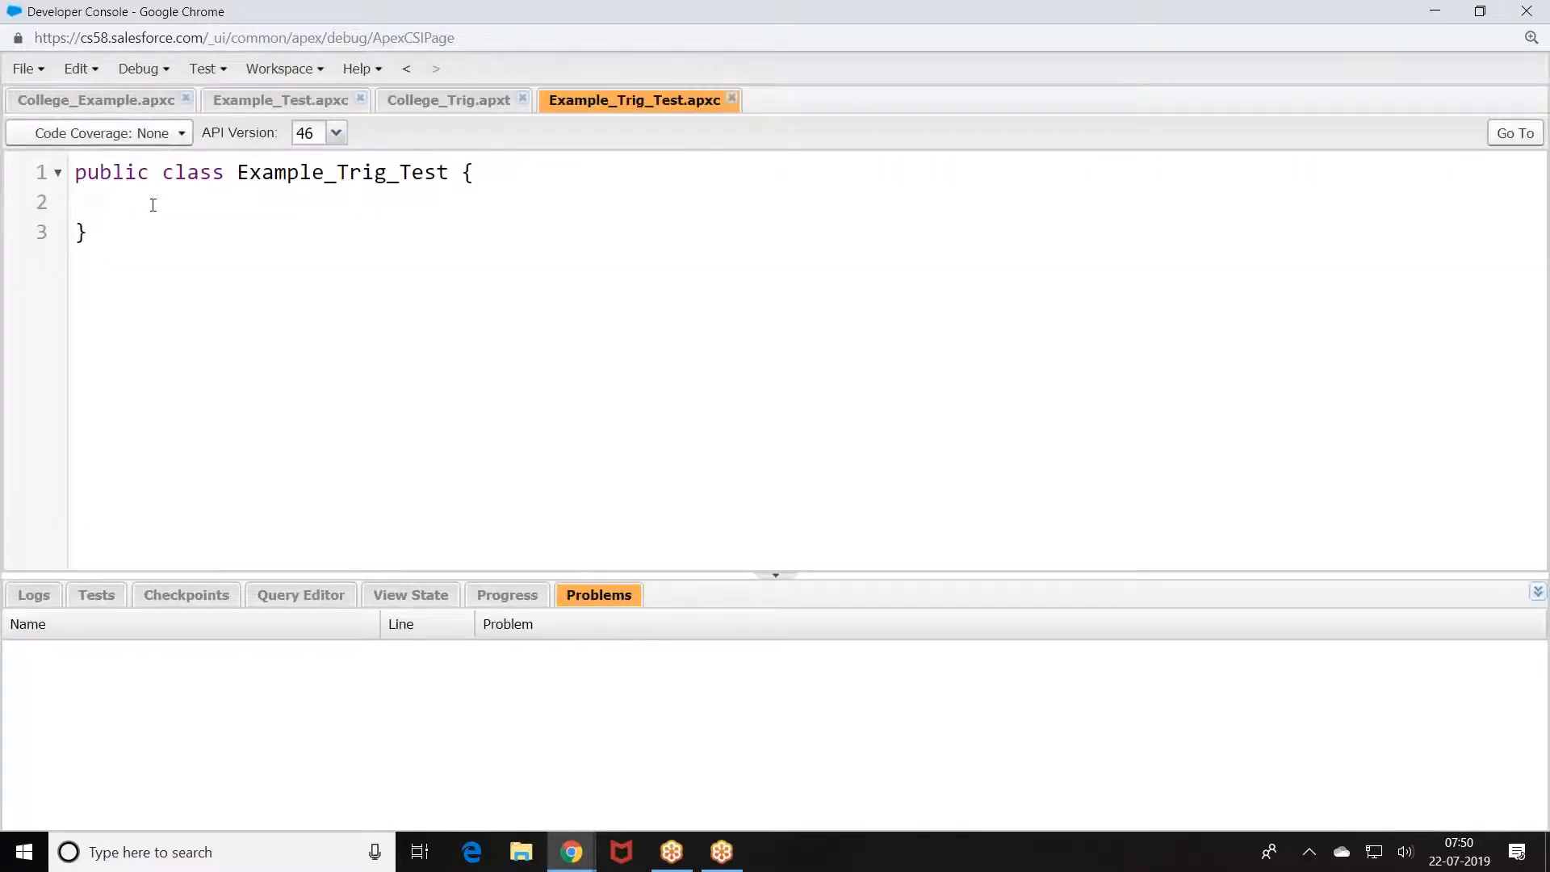
pyautogui.click(151, 204)
pyautogui.click(75, 171)
pyautogui.press('Return')
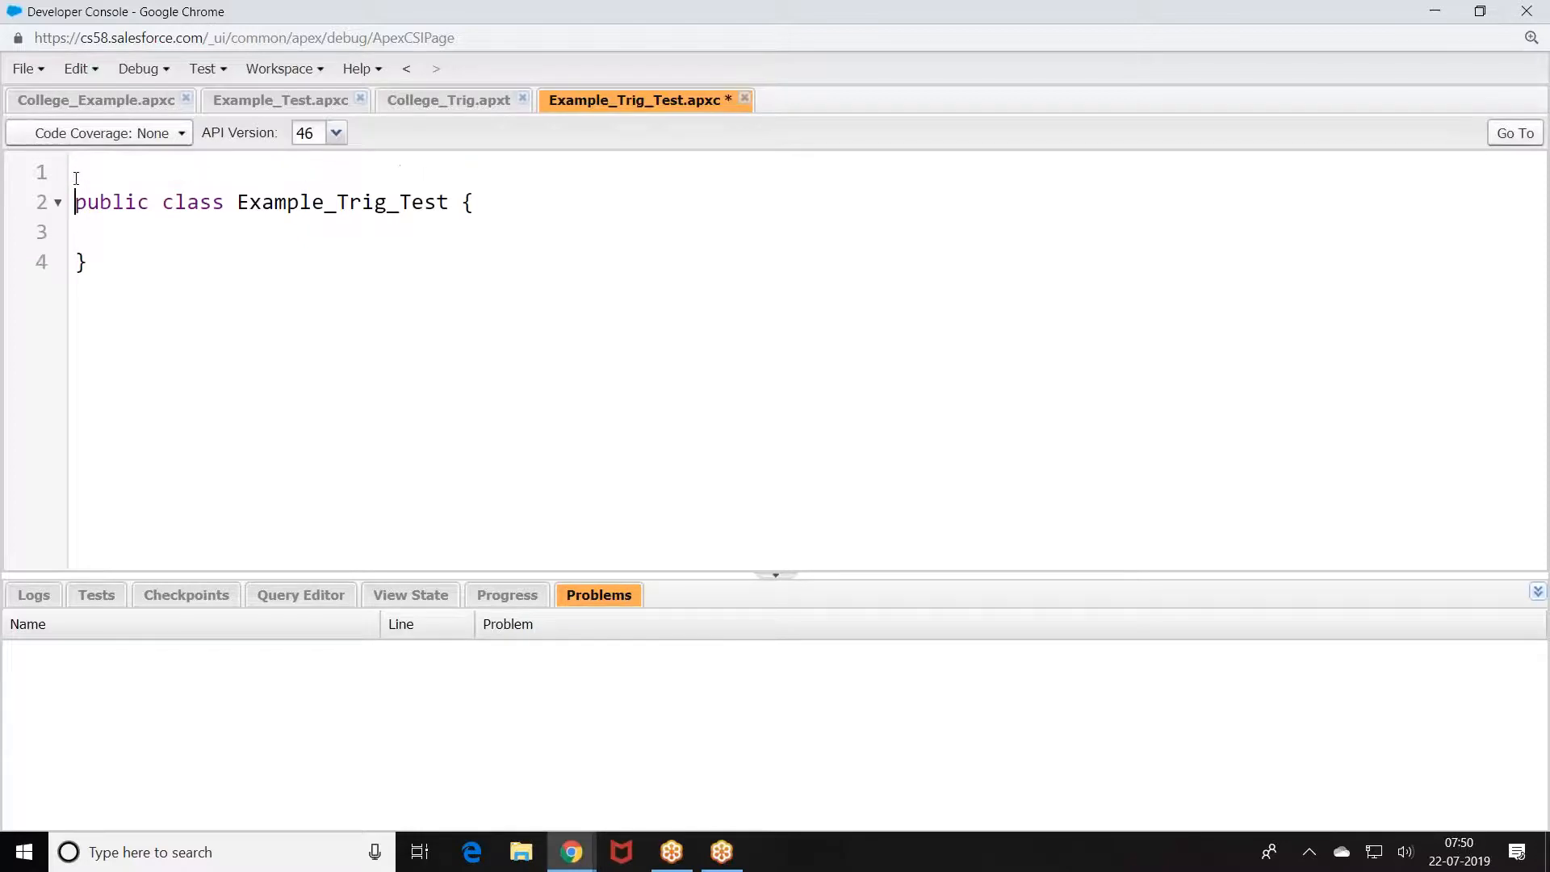
pyautogui.write('@isTest@isTest')
pyautogui.press('Return')
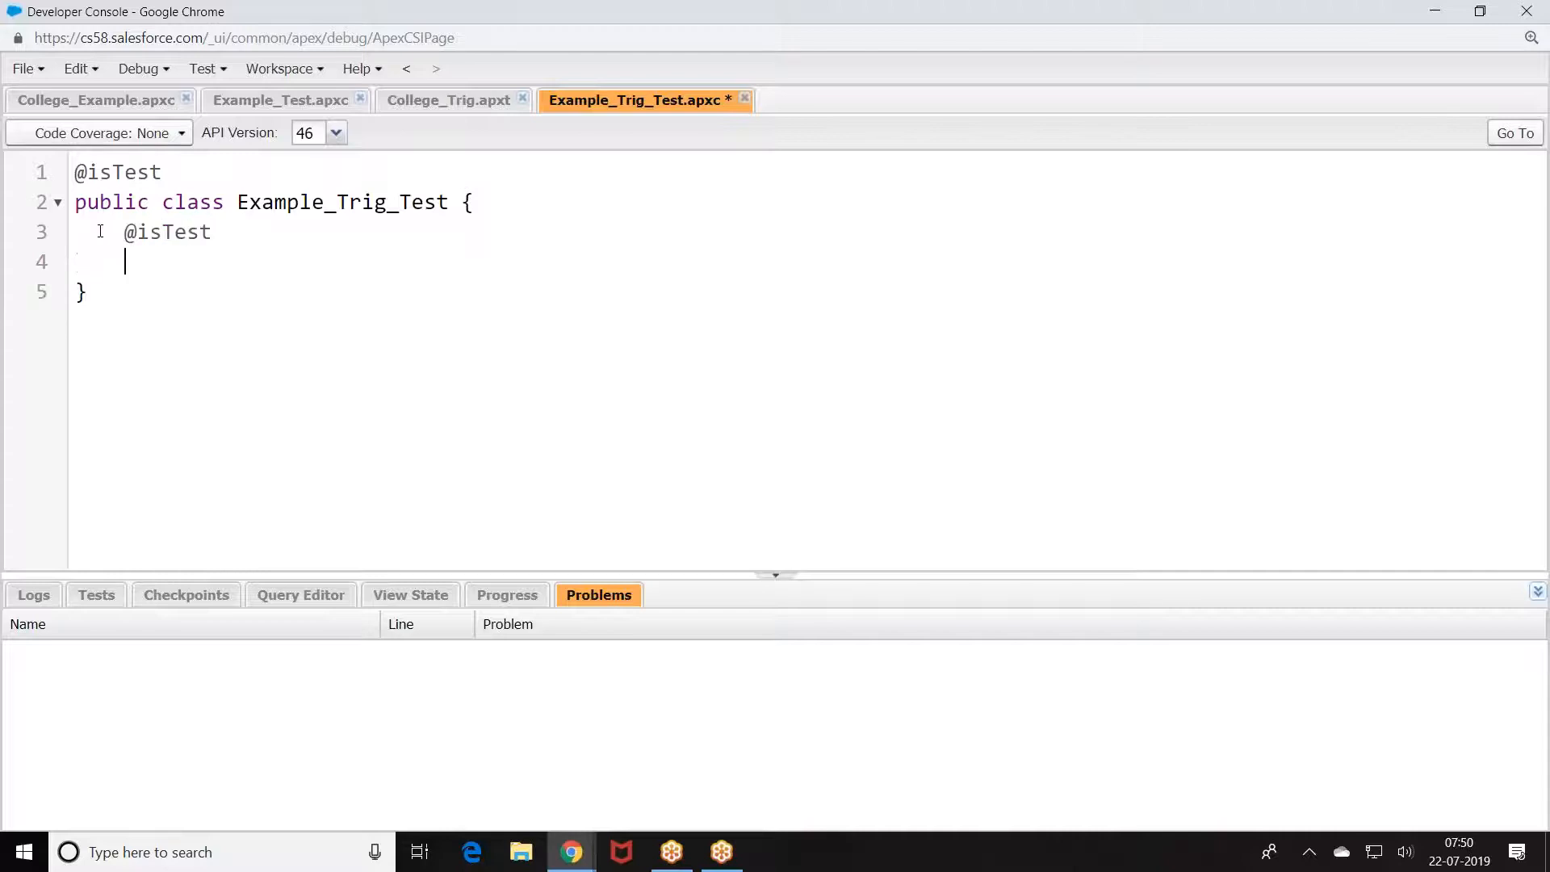
pyautogui.write('static void testm')
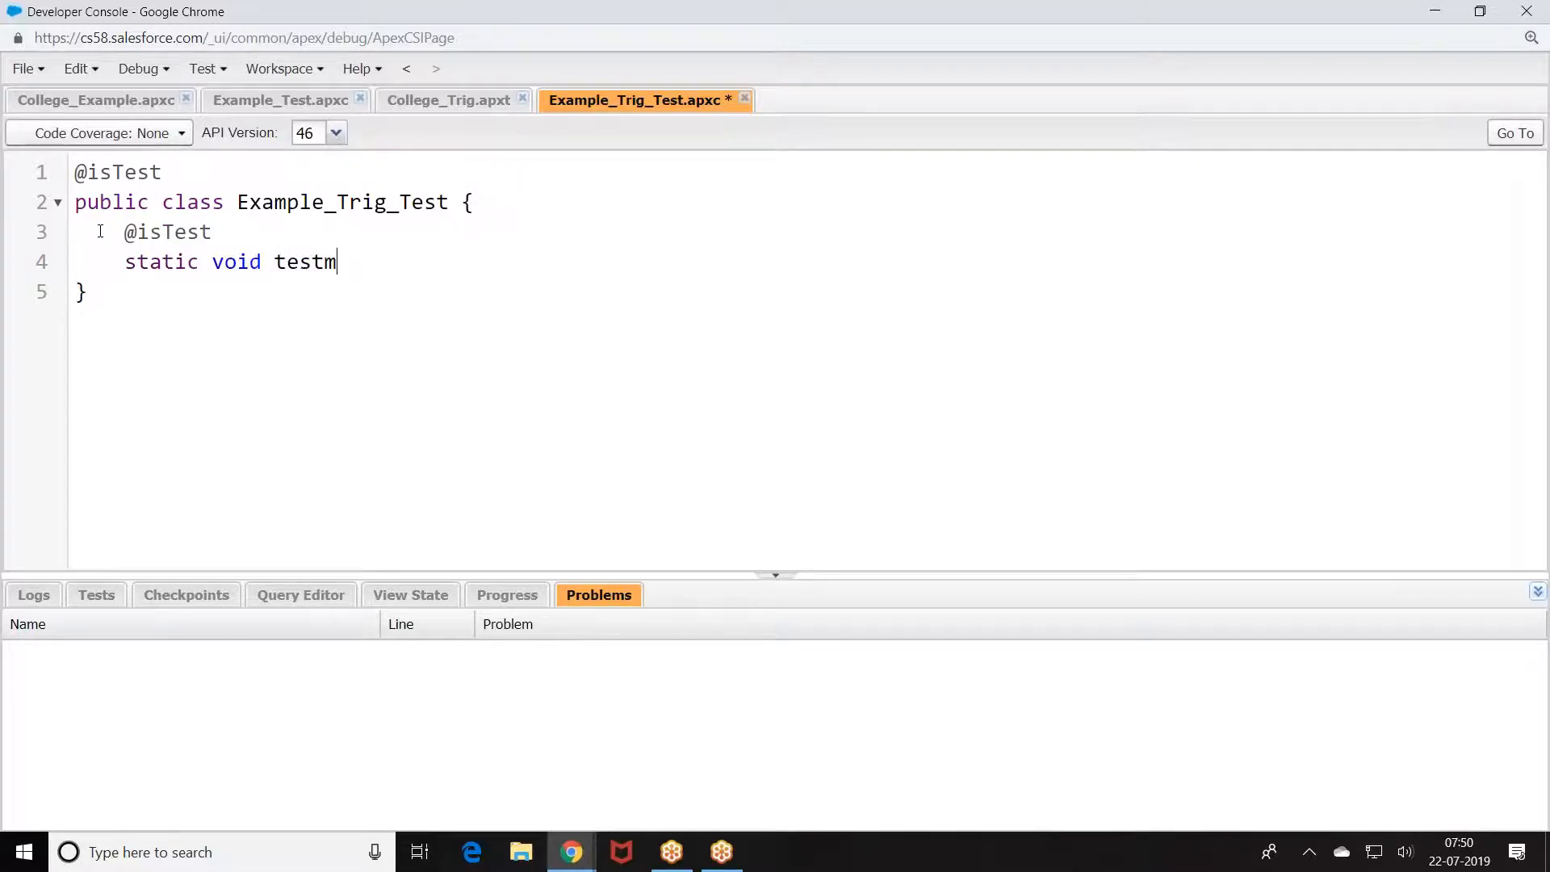
pyautogui.write('e(){')
# Step: Create a CollegeInfo__c record variable named colg inside testme()
pyautogui.press('Return')
pyautogui.write('c')
pyautogui.press('BackSpace')
pyautogui.write('Colleg')
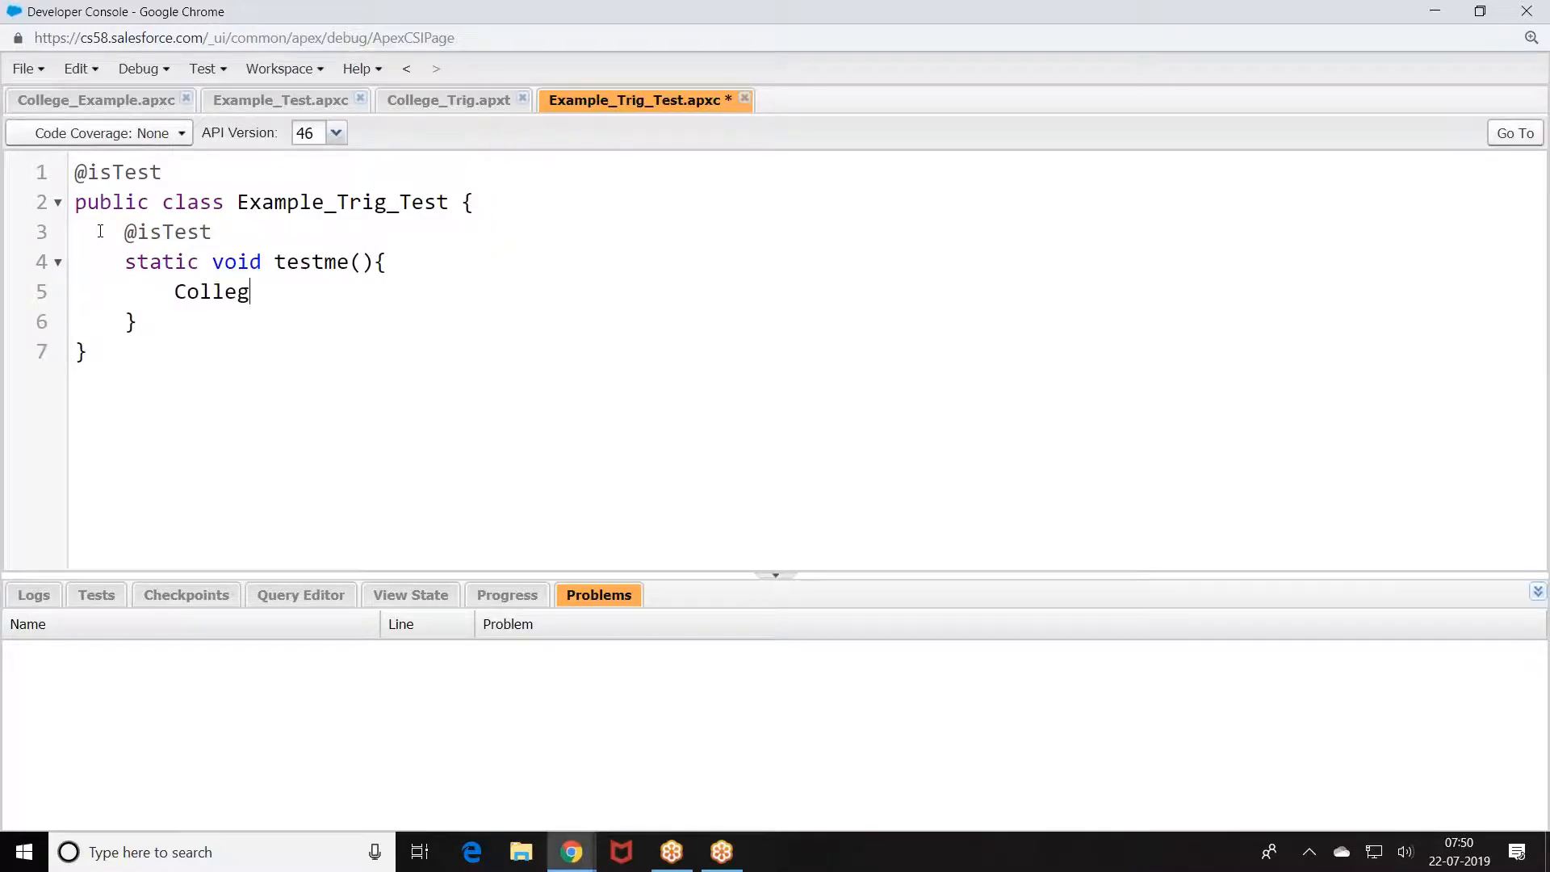
pyautogui.write('eInfo__c colg')
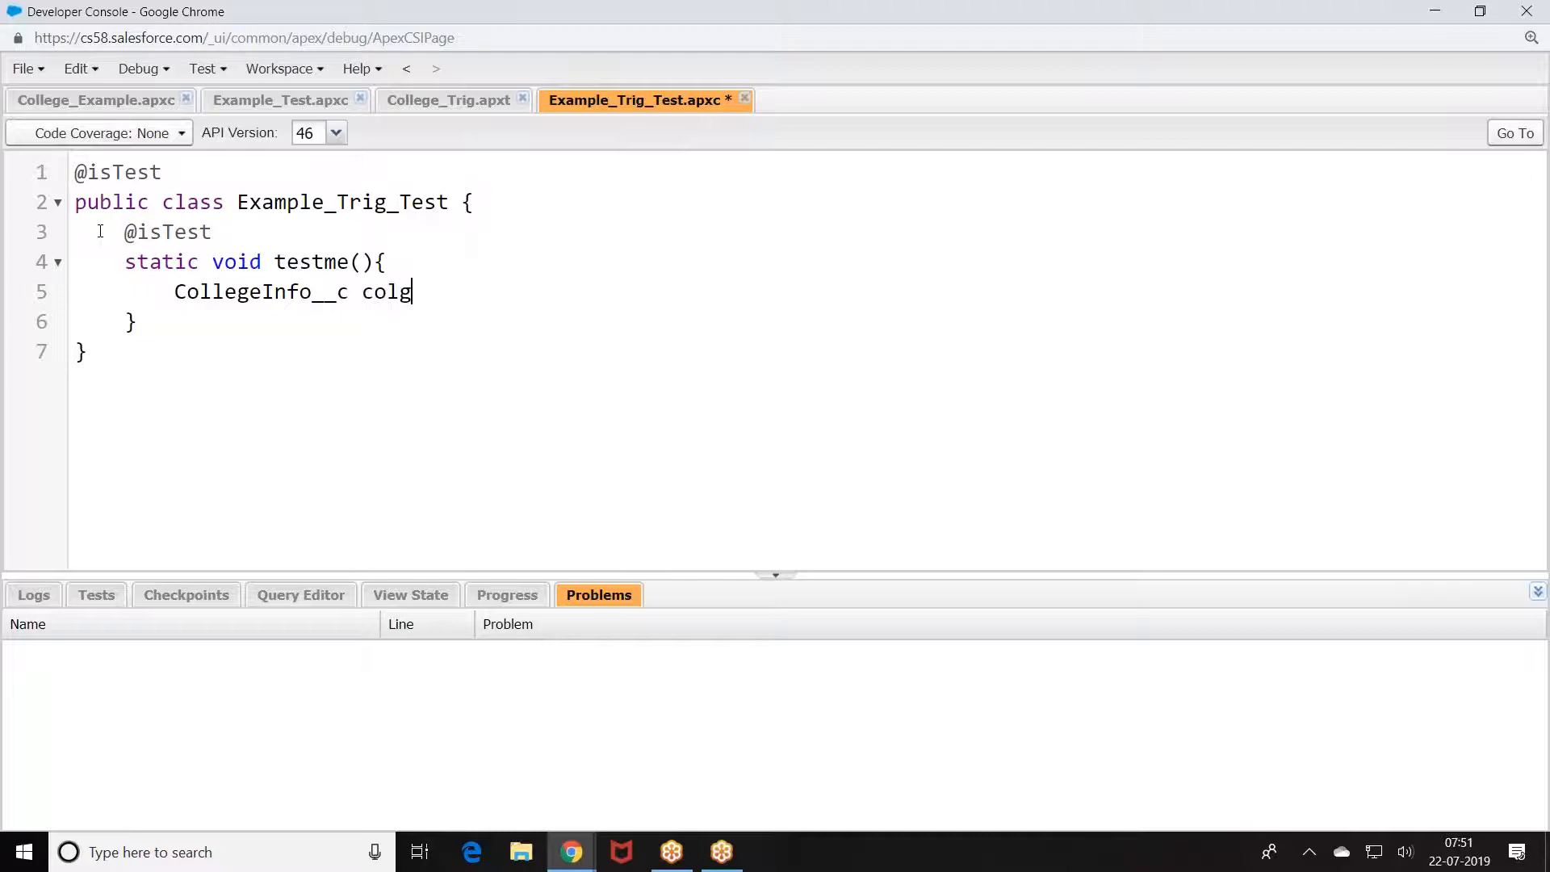
pyautogui.write('=Colle')
pyautogui.press('BackSpace')
pyautogui.write('legeInfo')
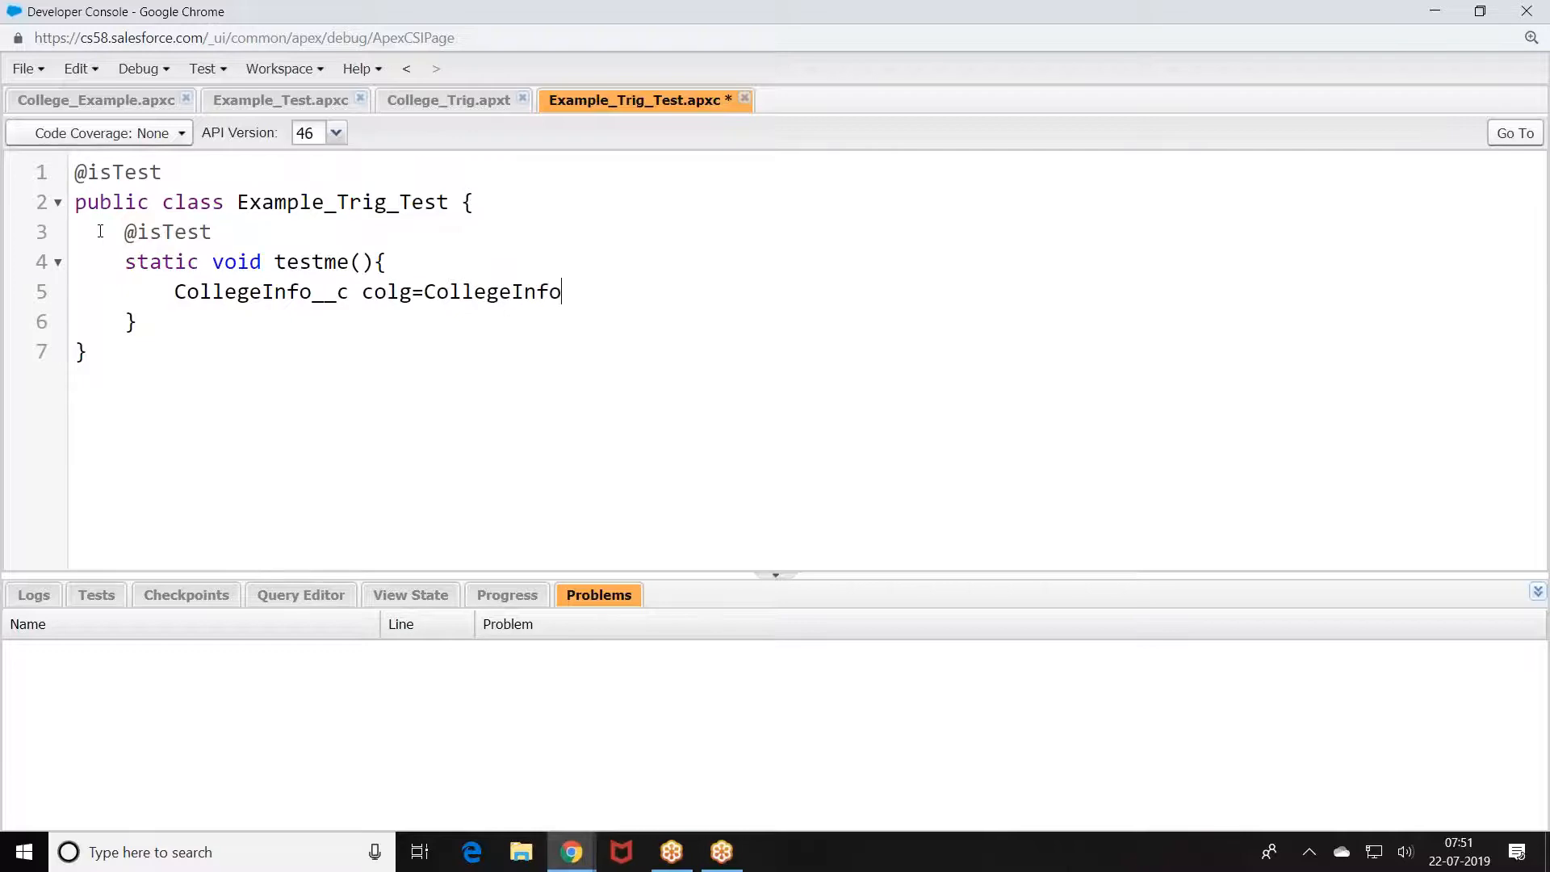
pyautogui.write('__c();')
# Step: Set colg's Seats__c to 90 and Fee__c to 1000, then start 'insert colg;'
pyautogui.press('Return')
pyautogui.write('colg.')
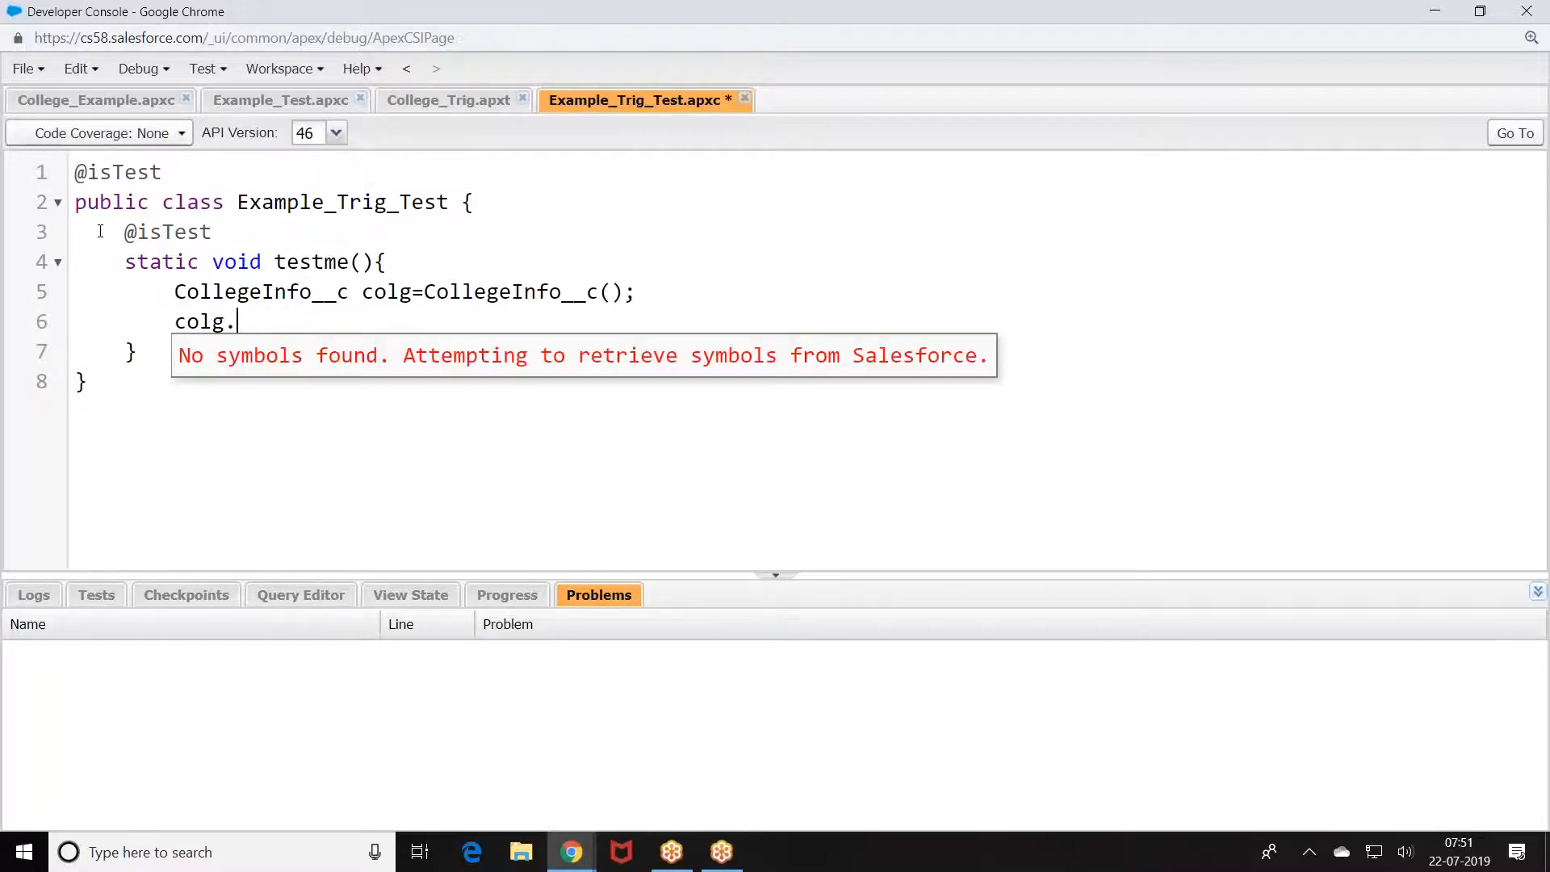
pyautogui.press('Escape')
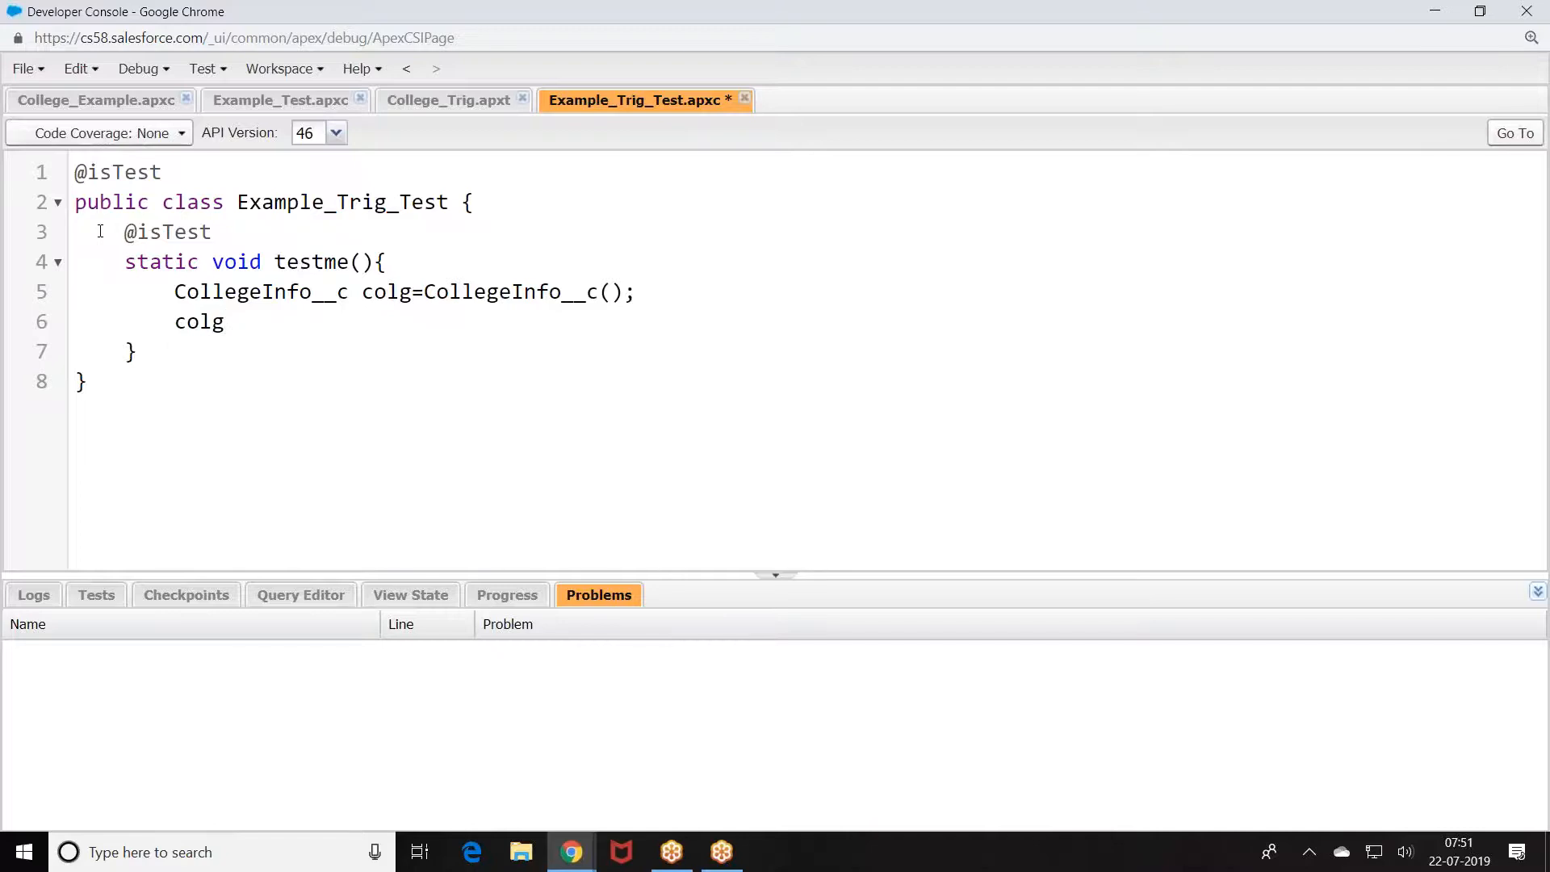
pyautogui.write('.')
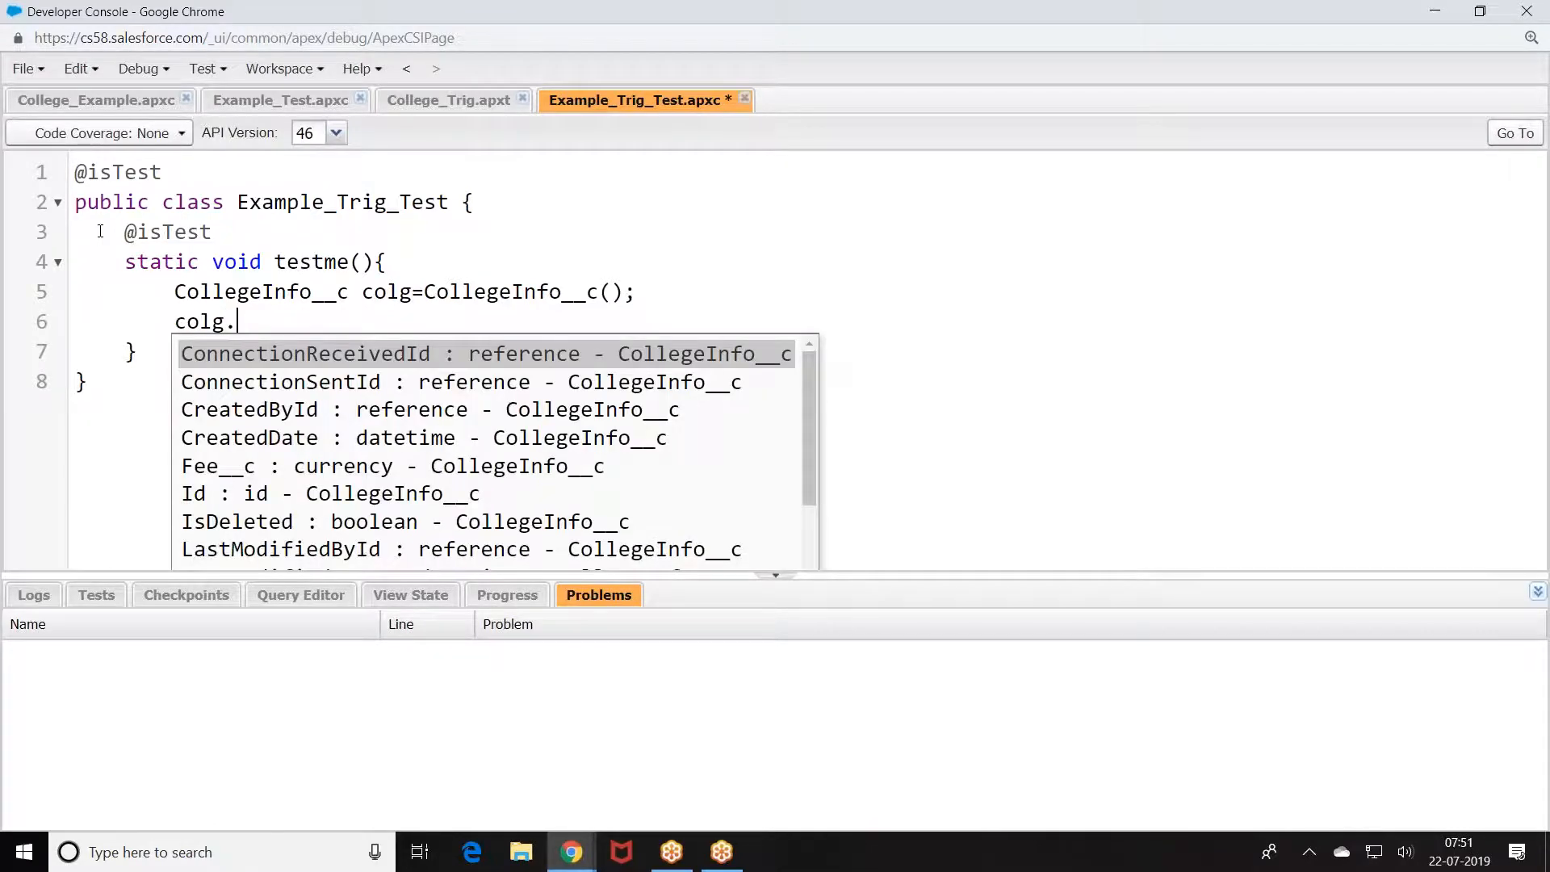
pyautogui.write('S')
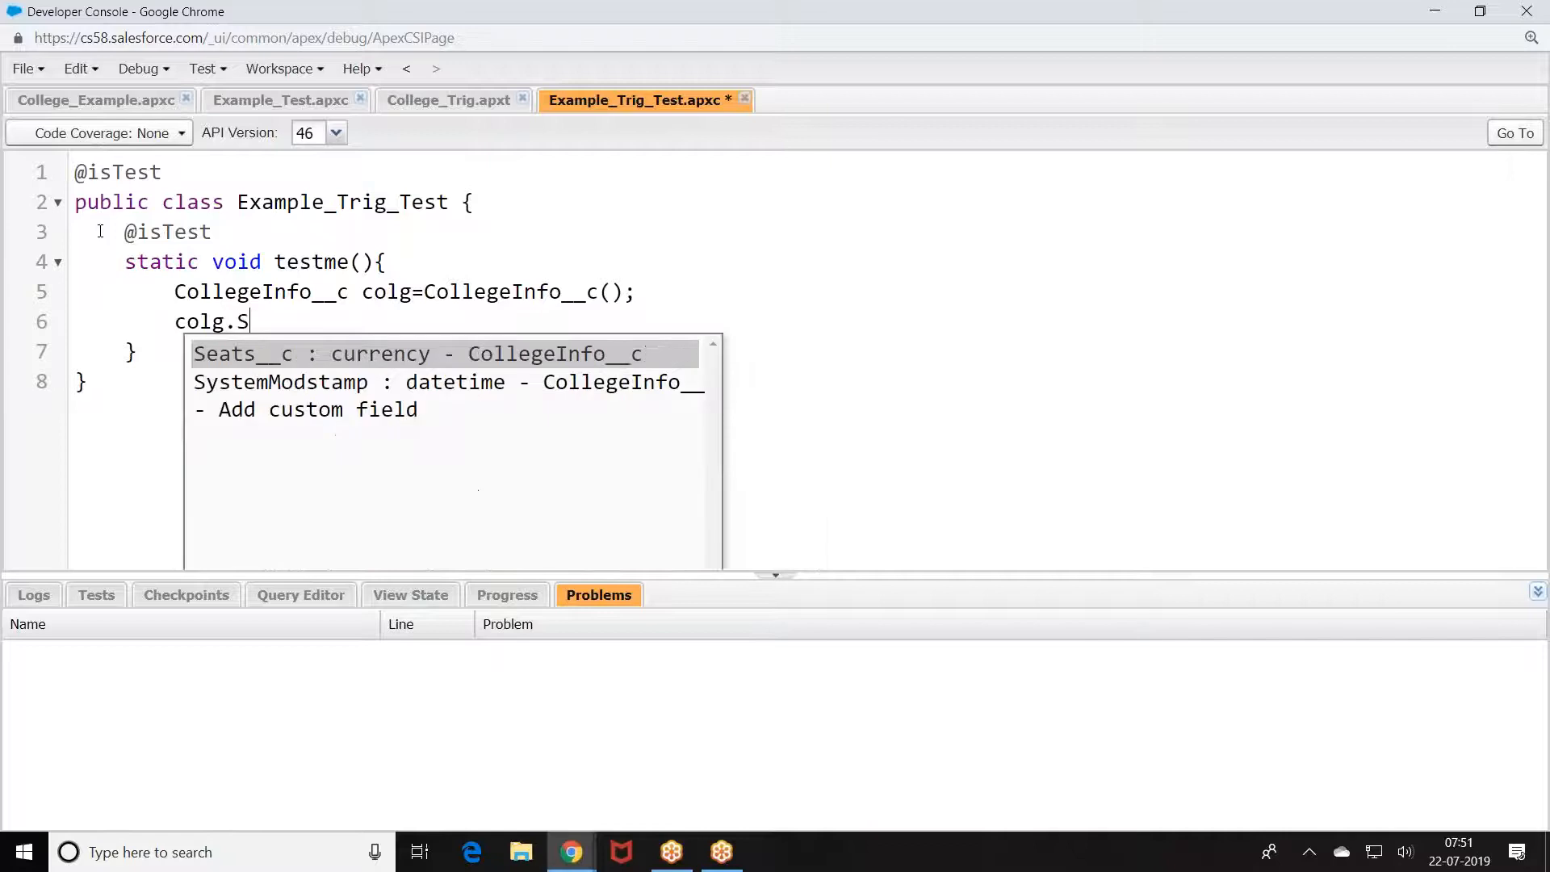
pyautogui.click(283, 353)
pyautogui.write('=90')
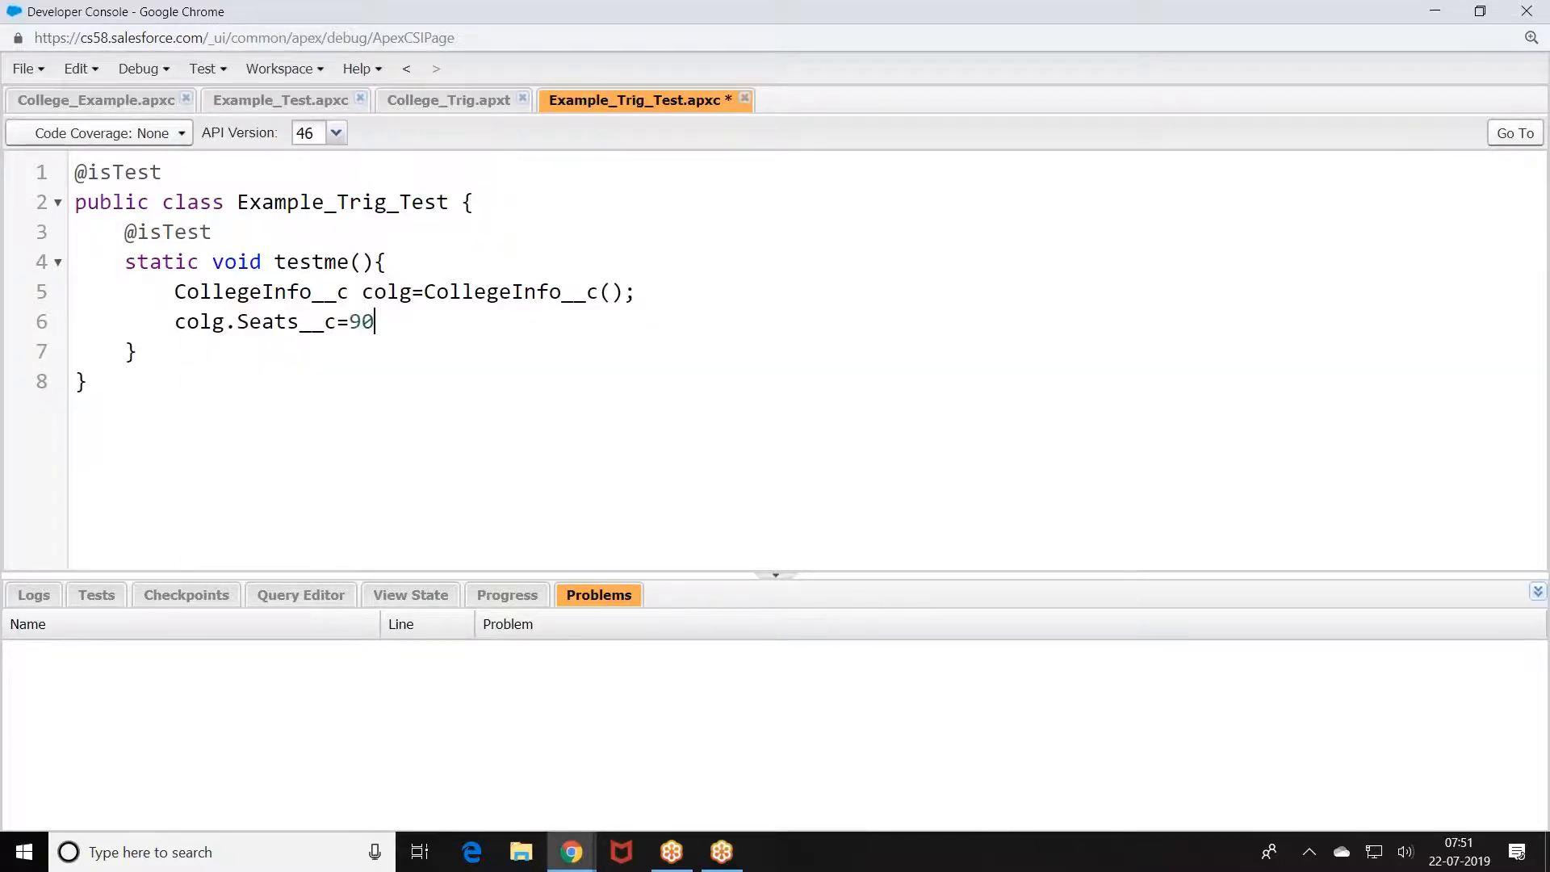
pyautogui.write(';')
pyautogui.press('Return')
pyautogui.write('colg.Fe')
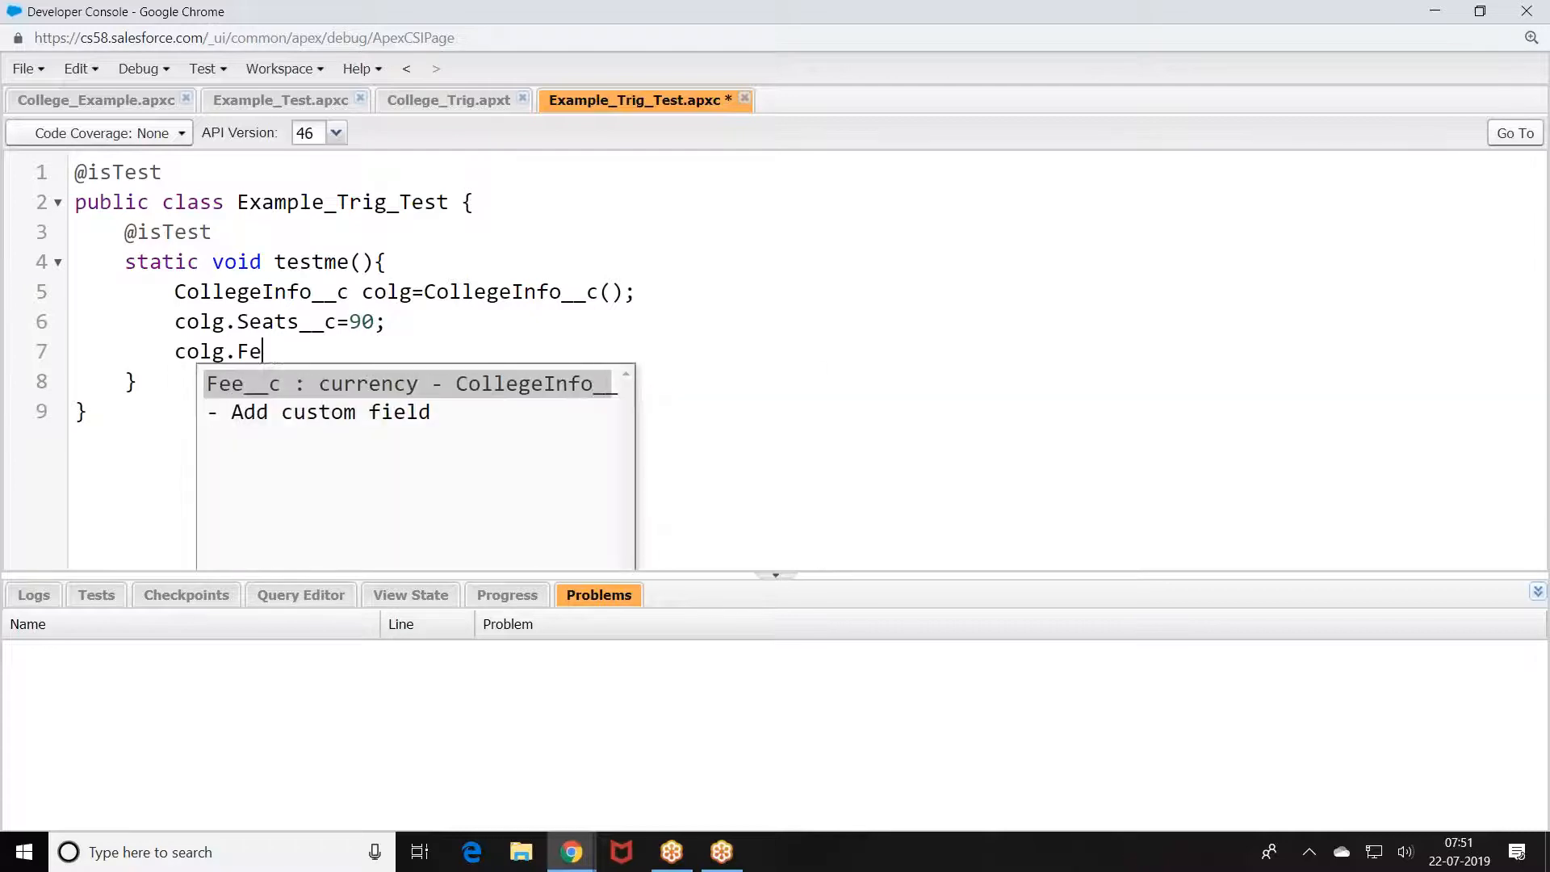
pyautogui.write('e__c=10--')
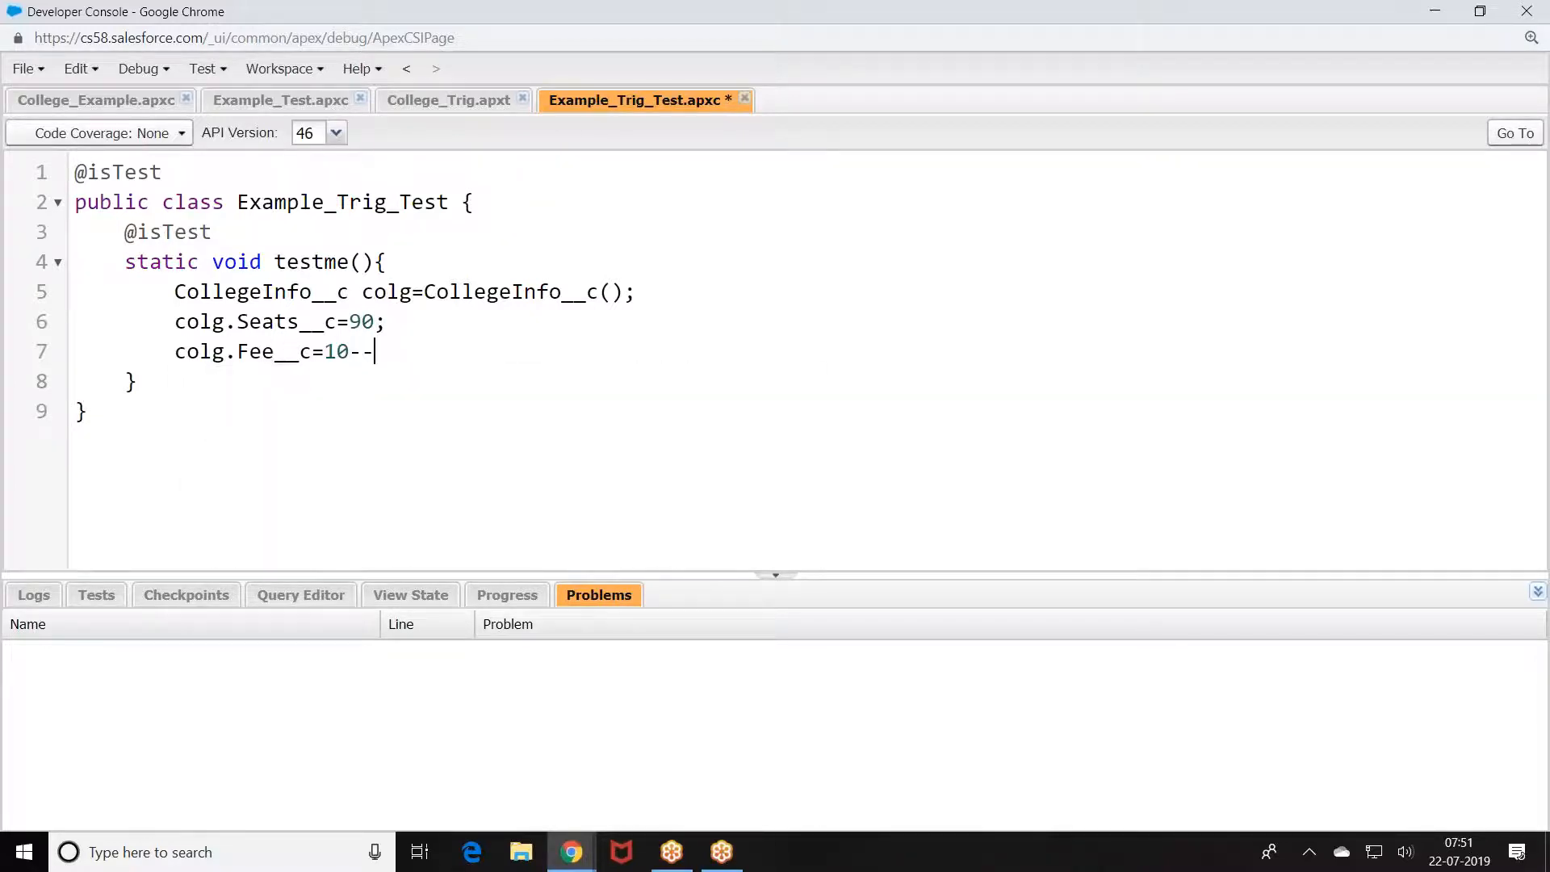
pyautogui.press('BackSpace')
pyautogui.press('BackSpace')
pyautogui.write('00;')
pyautogui.press('Return')
pyautogui.write('insert colg;')
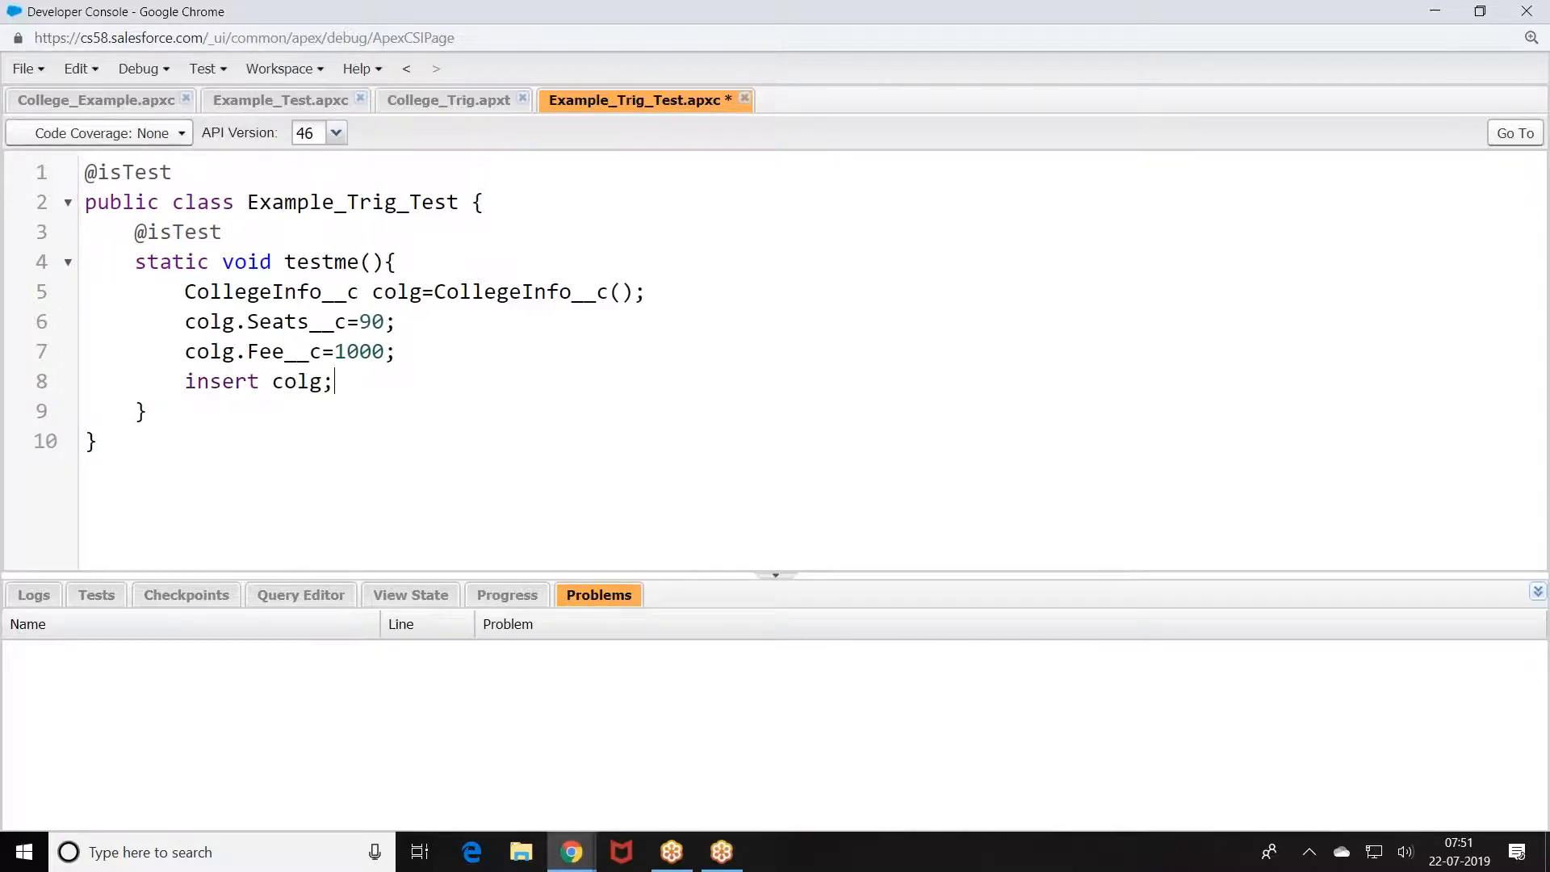
# Step: Query the record back with select id, Fee__c from CollegeInfo__c where Id=:colg.Id
pyautogui.press('Return')
pyautogui.write('CollegeInfo__c ')
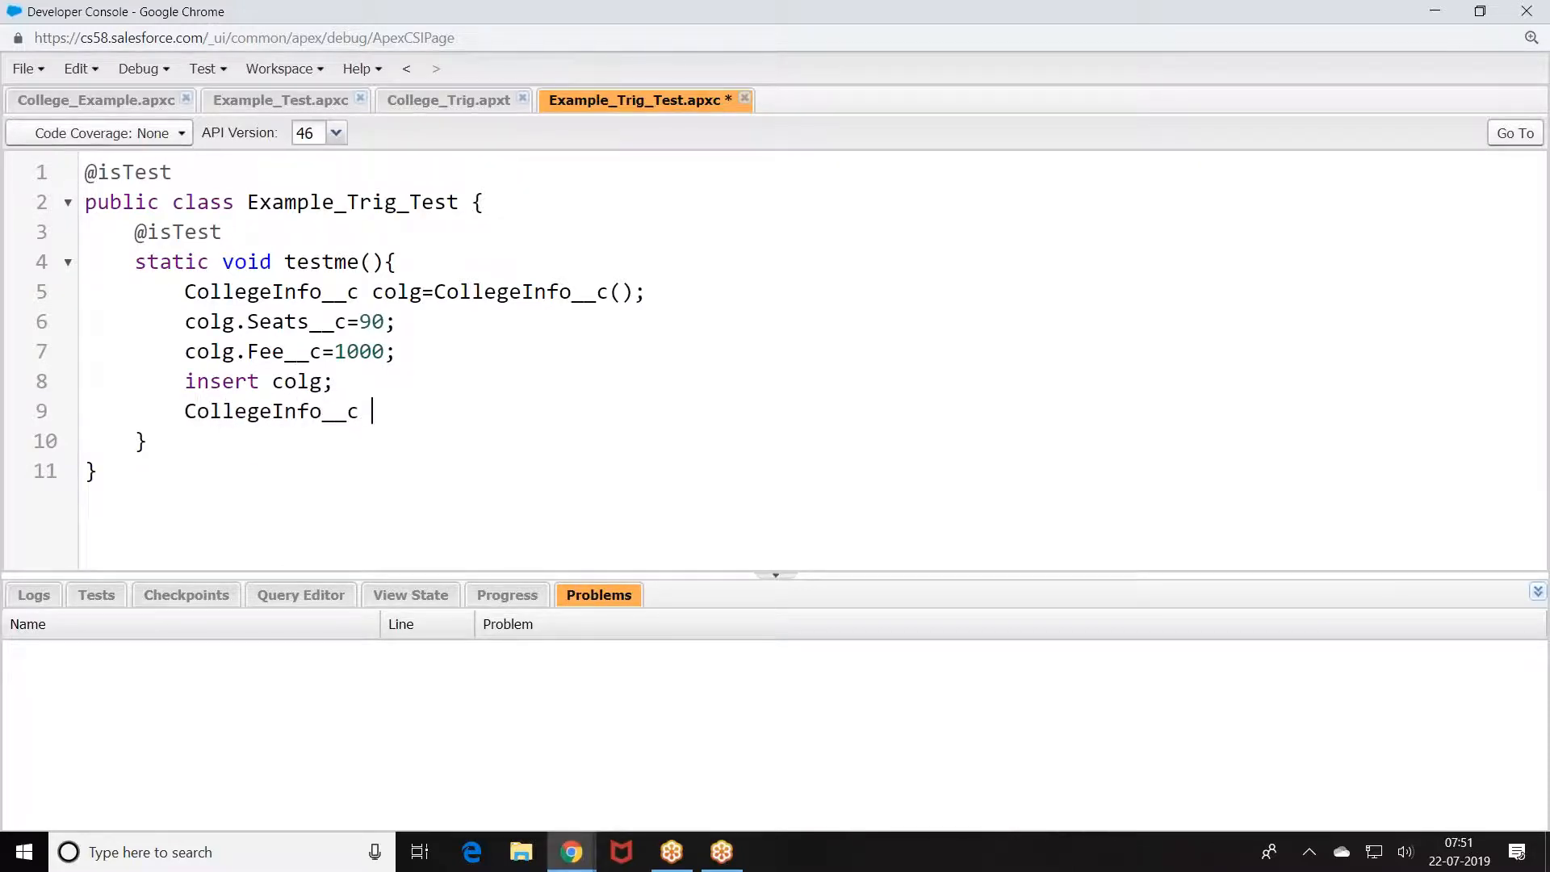
pyautogui.write('c')
pyautogui.write('=[select id')
pyautogui.write(',Fee__c')
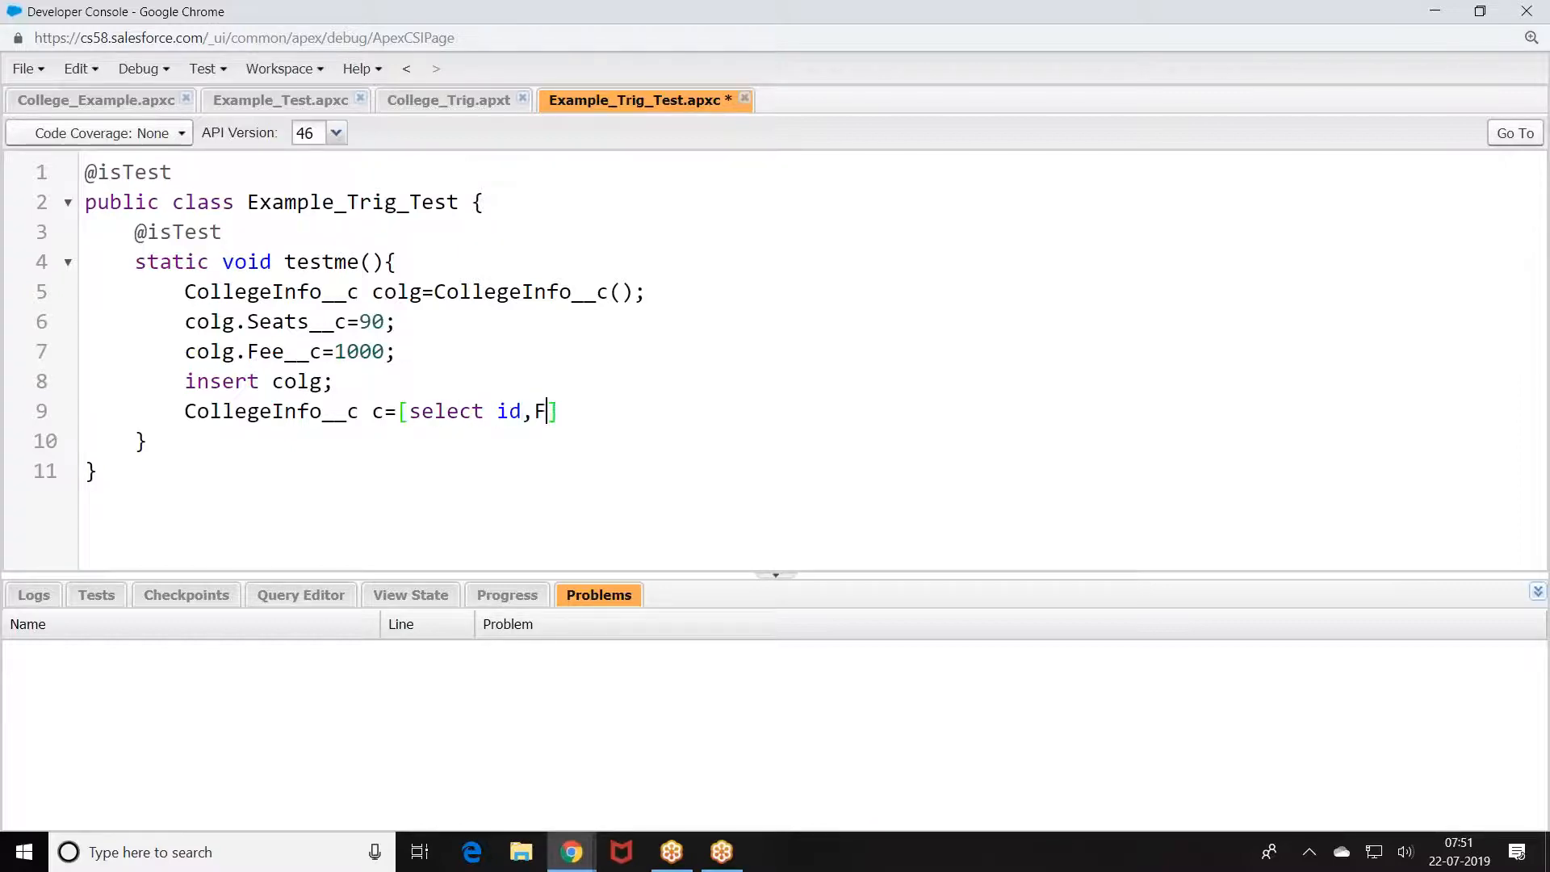
pyautogui.write(' from CollegeInfo')
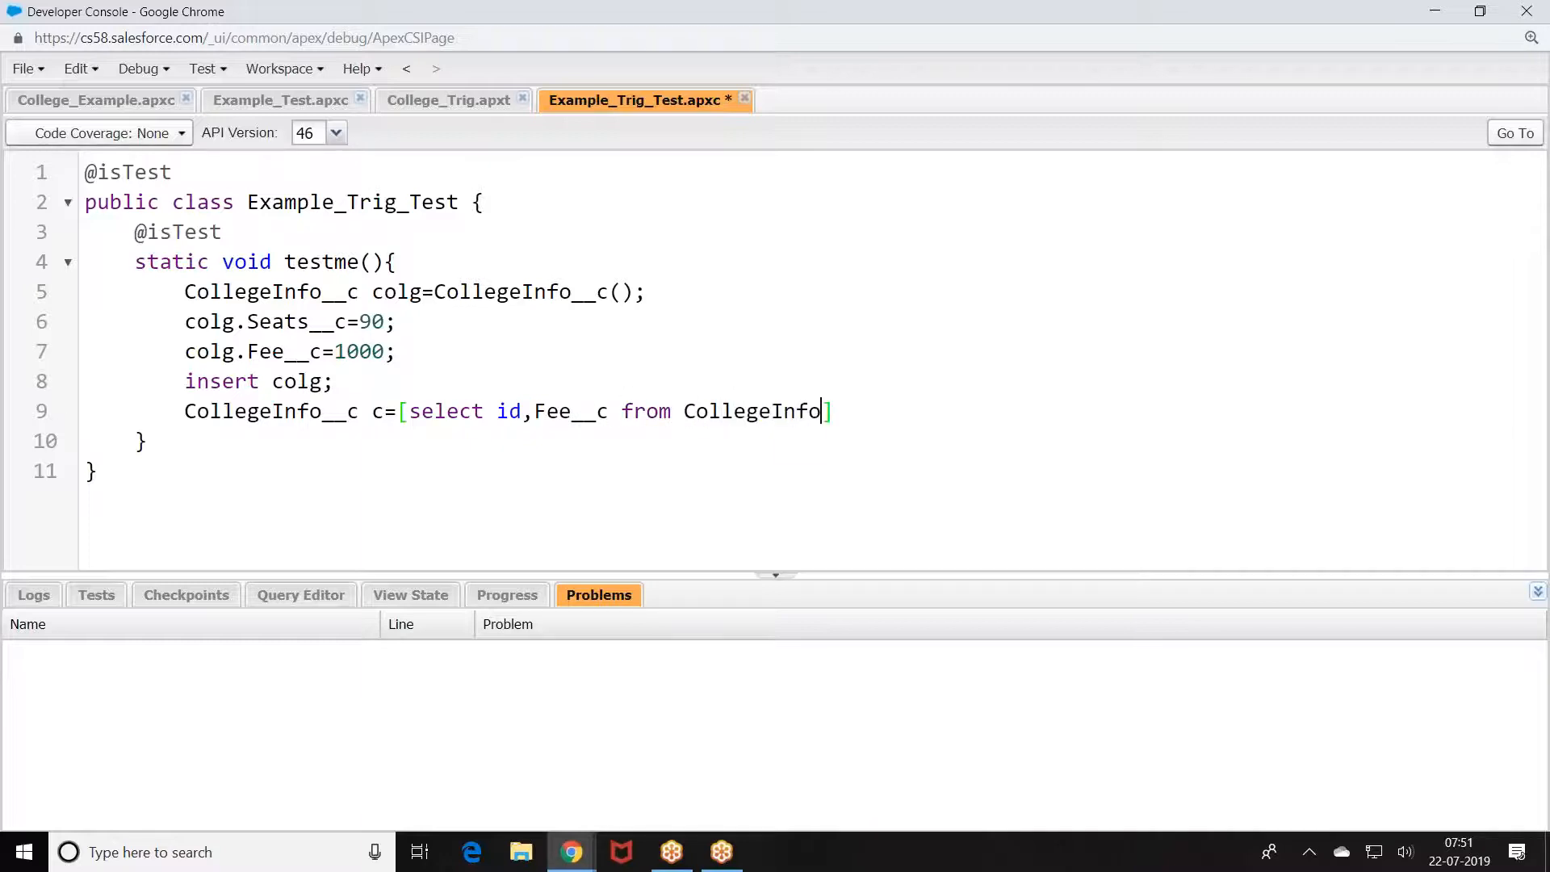
pyautogui.write('__c where')
pyautogui.press('BackSpace')
pyautogui.press('BackSpace')
pyautogui.press('BackSpace')
pyautogui.press('BackSpace')
pyautogui.write('ehere')
pyautogui.press('BackSpace')
pyautogui.press('BackSpace')
pyautogui.press('BackSpace')
pyautogui.press('BackSpace')
pyautogui.press('BackSpace')
pyautogui.write('here Id=')
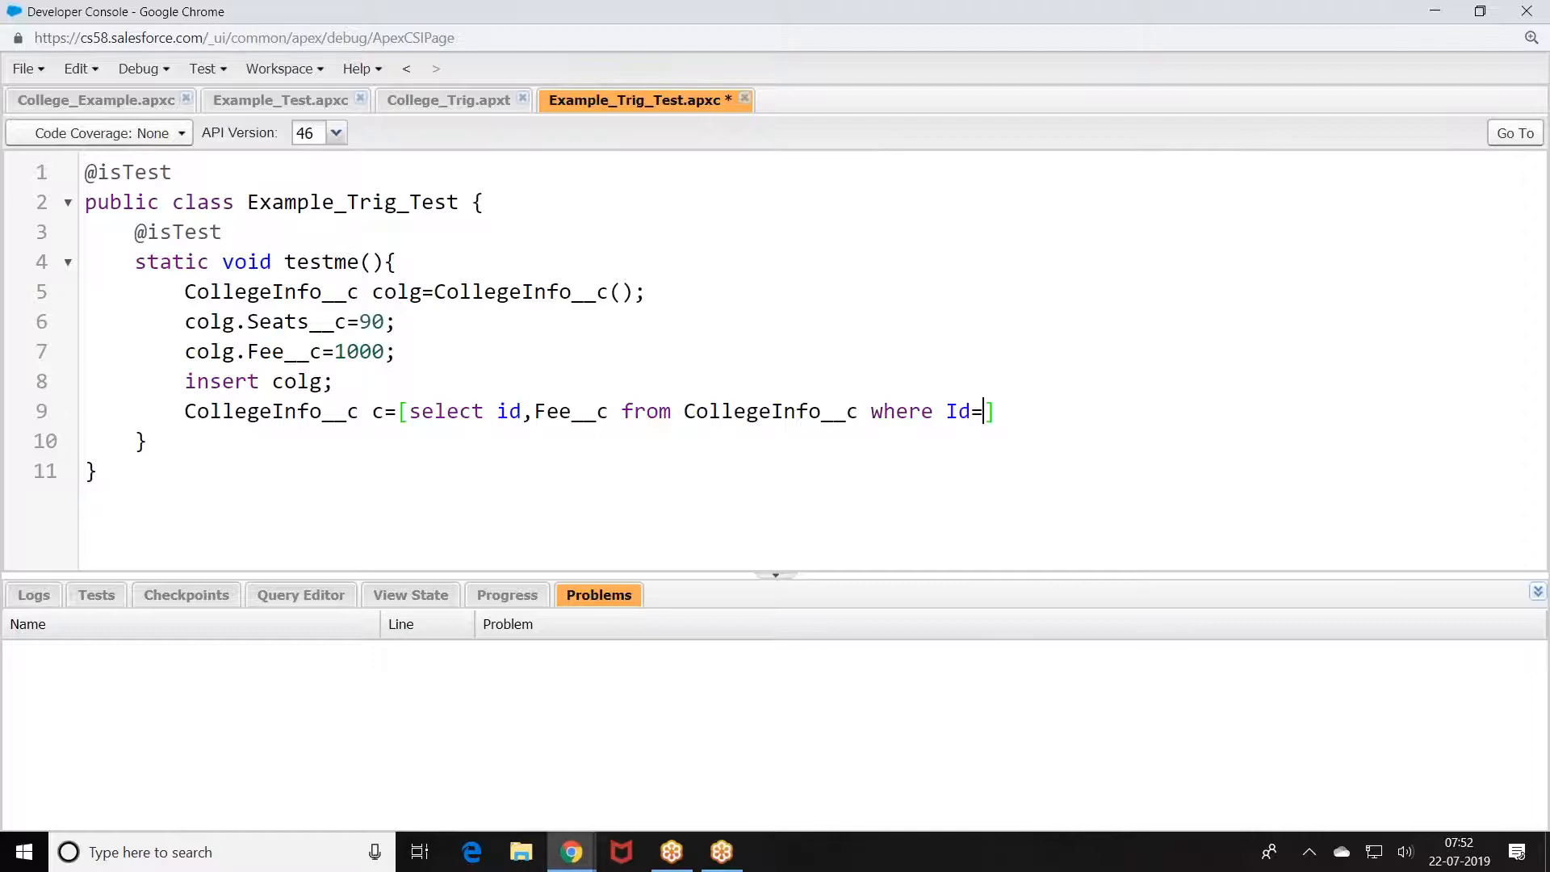
pyautogui.write(':colg.Id')
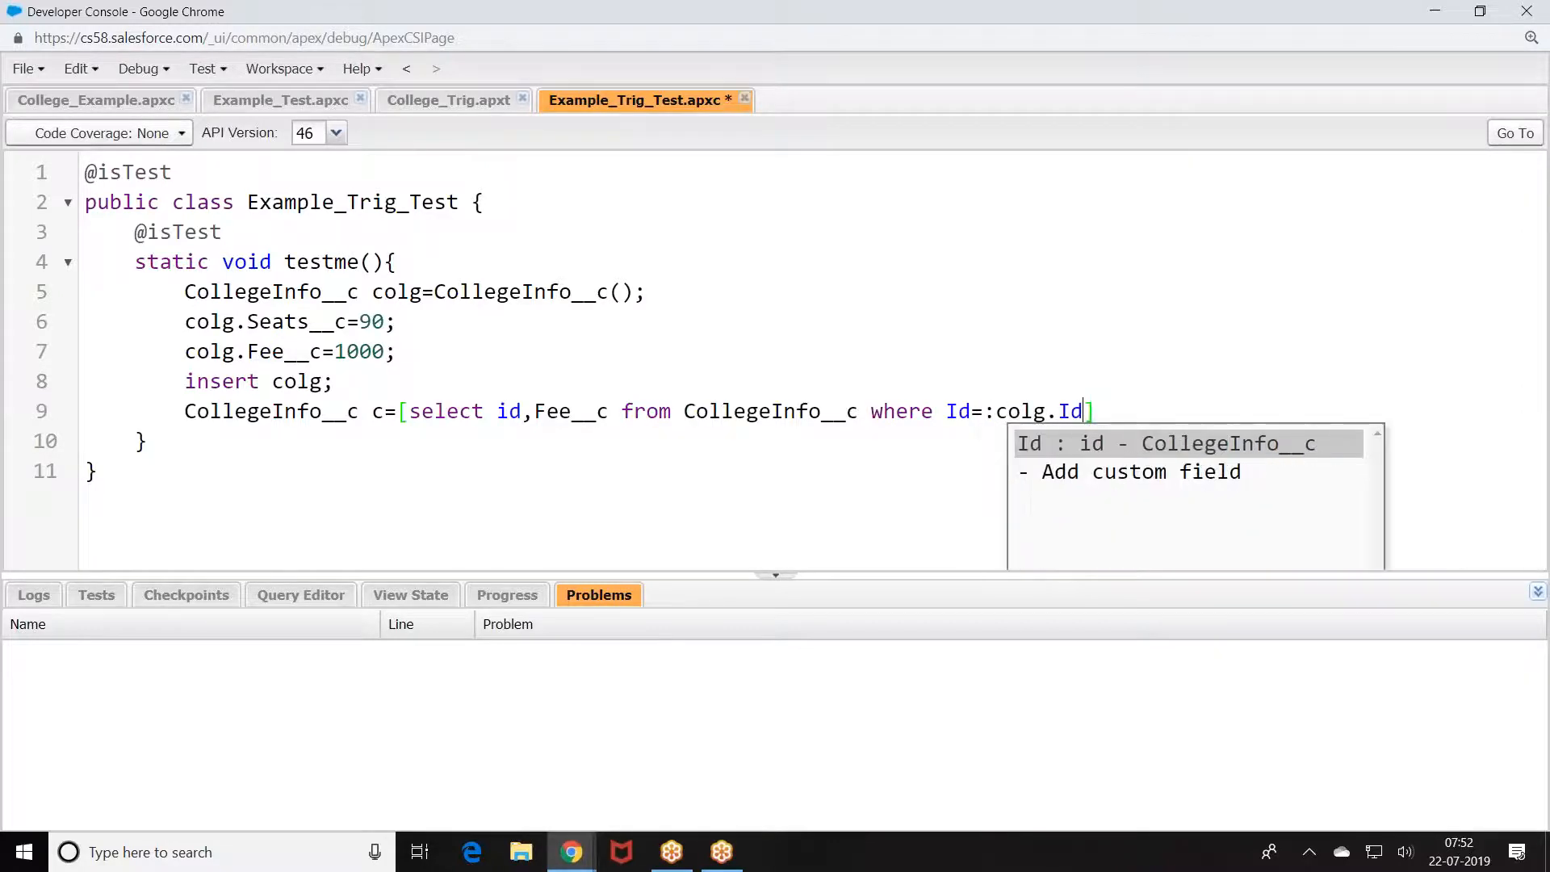
pyautogui.press('Escape')
pyautogui.press('End')
pyautogui.write(';')
# Step: Add System.assertEquals(90000, c.Fee__c); and save the test class
pyautogui.press('Return')
pyautogui.write('Sytstem')
pyautogui.press('BackSpace')
pyautogui.press('BackSpace')
pyautogui.press('BackSpace')
pyautogui.press('BackSpace')
pyautogui.press('BackSpace')
pyautogui.write('stem.assertEqauls')
pyautogui.press('BackSpace')
pyautogui.press('BackSpace')
pyautogui.press('BackSpace')
pyautogui.press('BackSpace')
pyautogui.write('ua')
pyautogui.press('BackSpace')
pyautogui.press('BackSpace')
pyautogui.write('uals(')
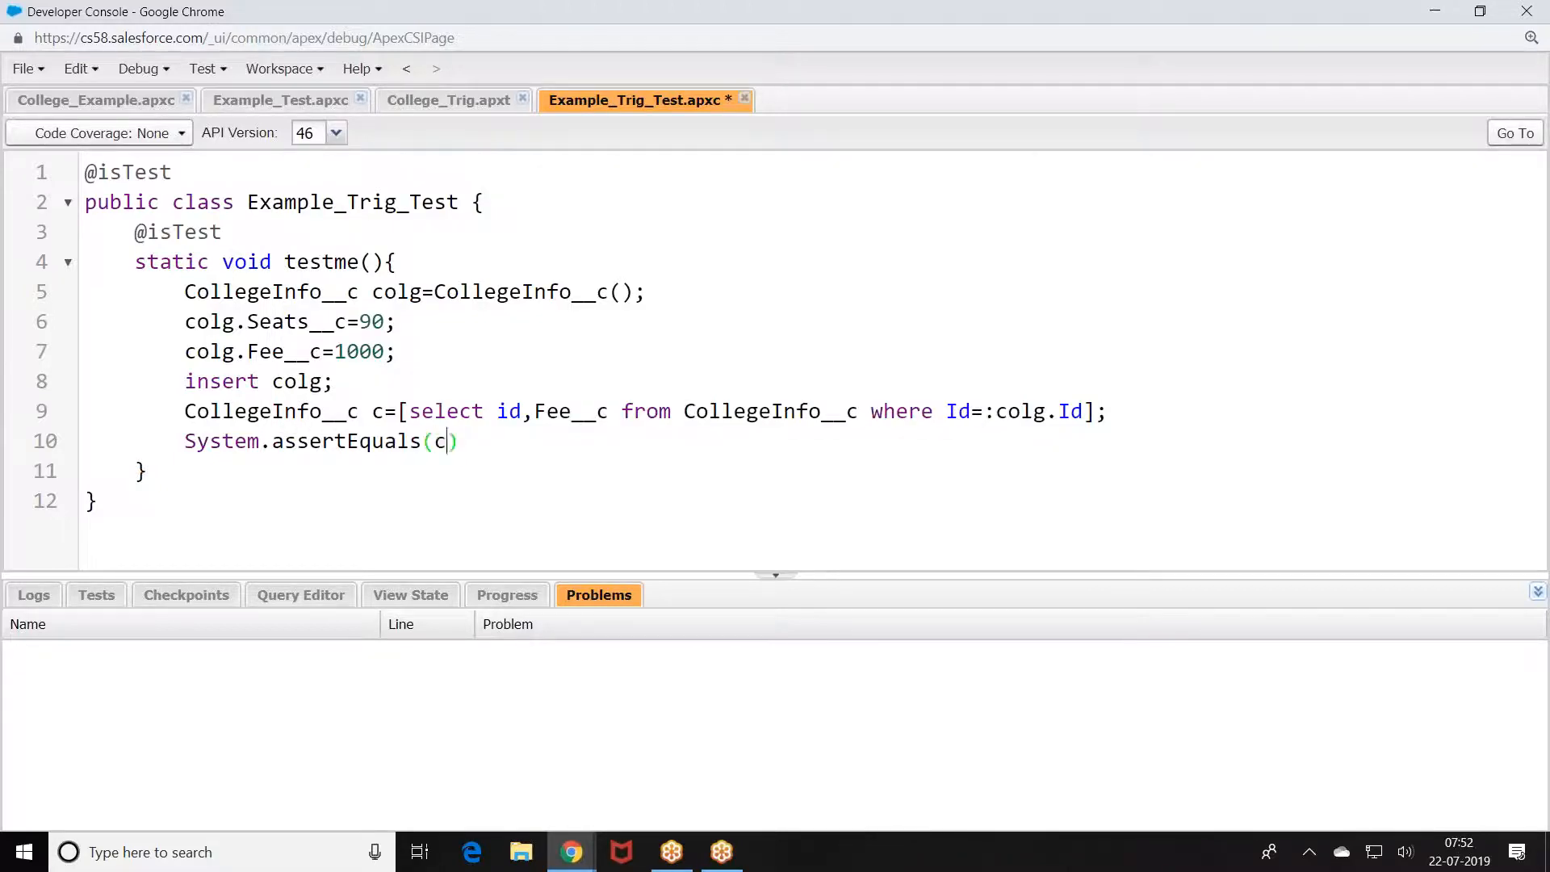
pyautogui.write('c.')
pyautogui.press('BackSpace')
pyautogui.press('BackSpace')
pyautogui.write('90000,c.Fee__c);')
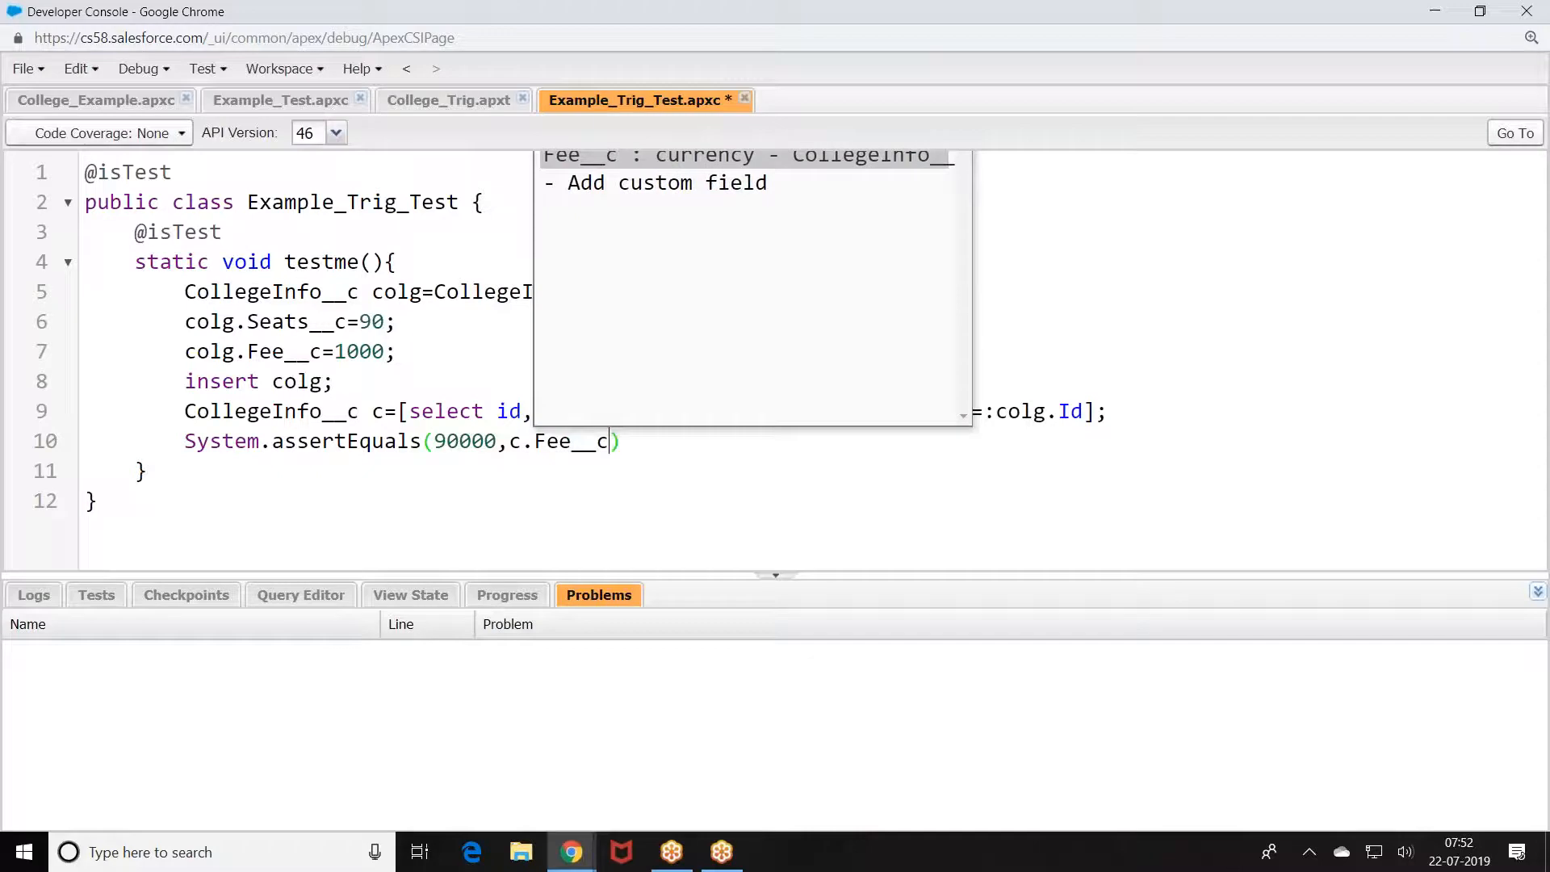
pyautogui.hotkey('ctrl', 's')
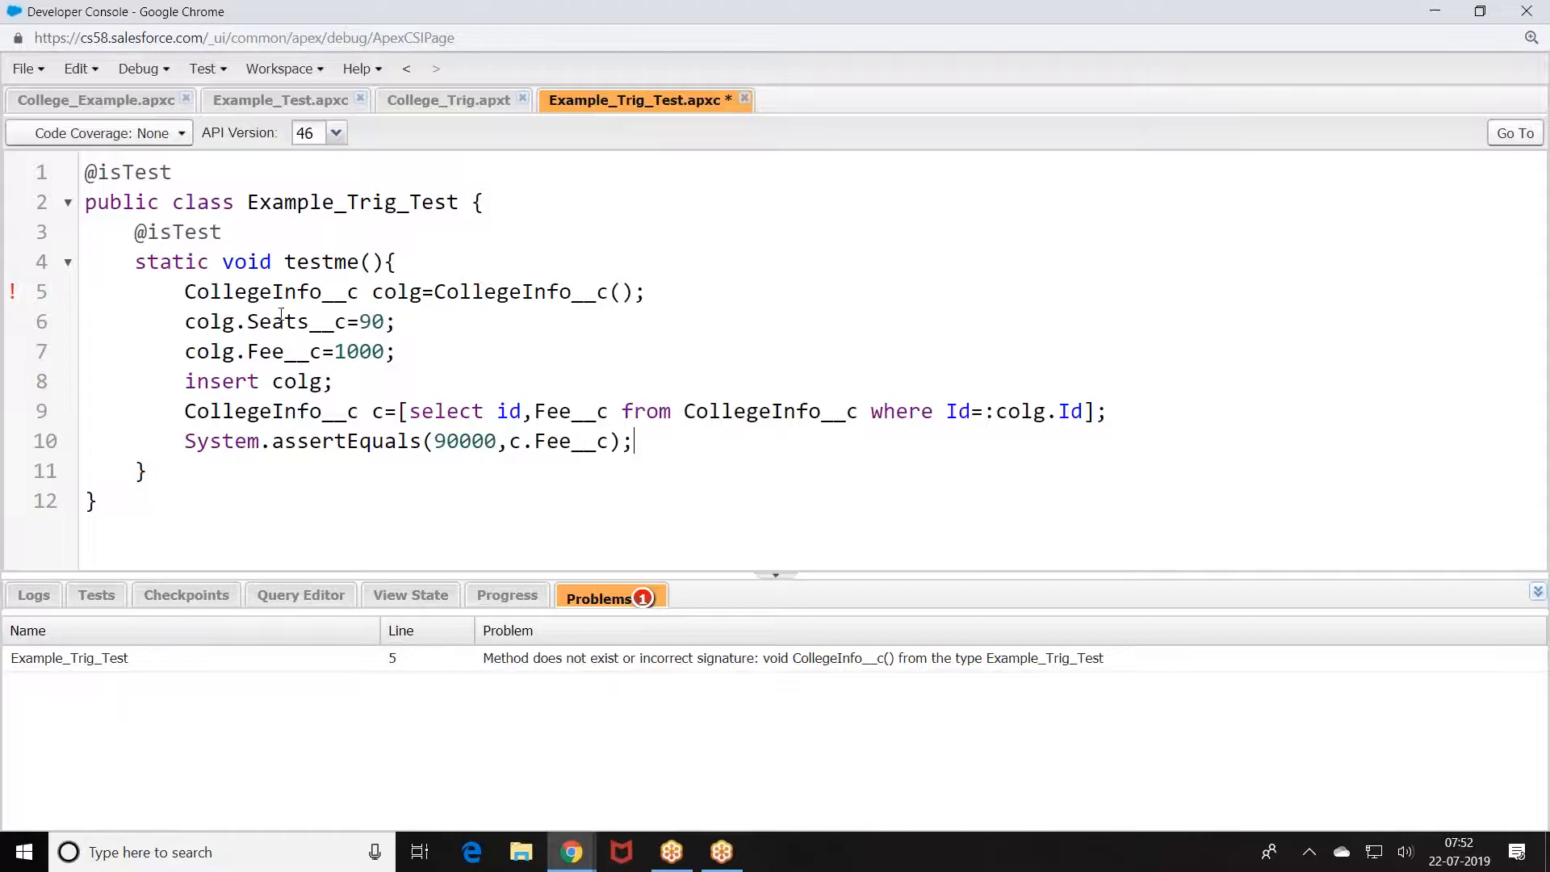
# Step: Insert 'new' before CollegeInfo__c() on line 5 and save the class
pyautogui.click(436, 291)
pyautogui.write('new')
pyautogui.hotkey('ctrl', 's')
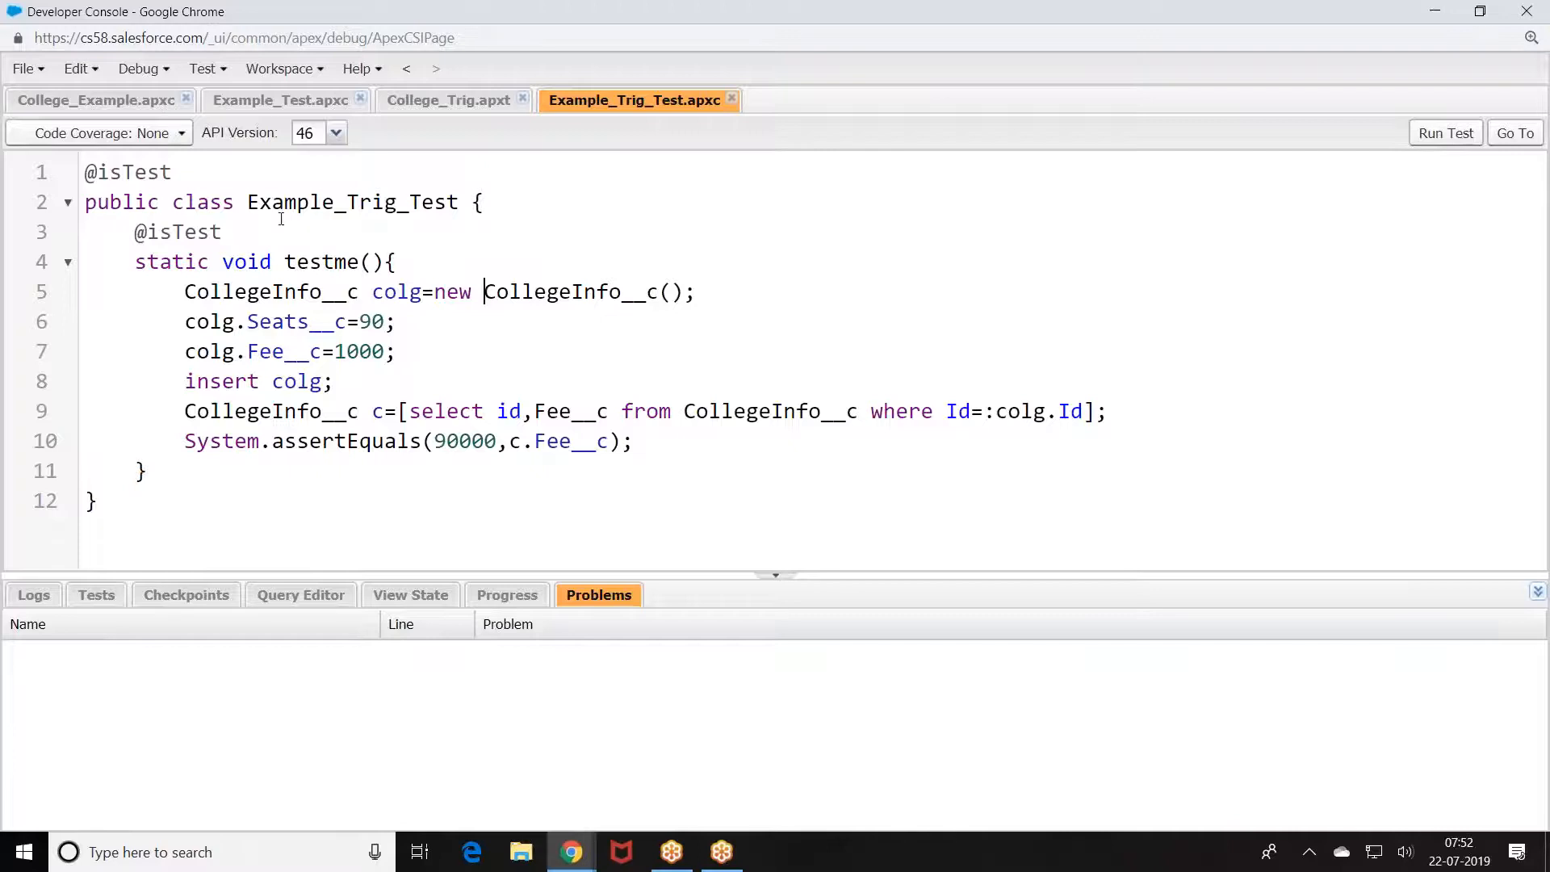
# Step: Run Example_Trig_Test, check College_Trig's 100% coverage, and return to Salesforce Home
pyautogui.click(1446, 135)
pyautogui.click(408, 102)
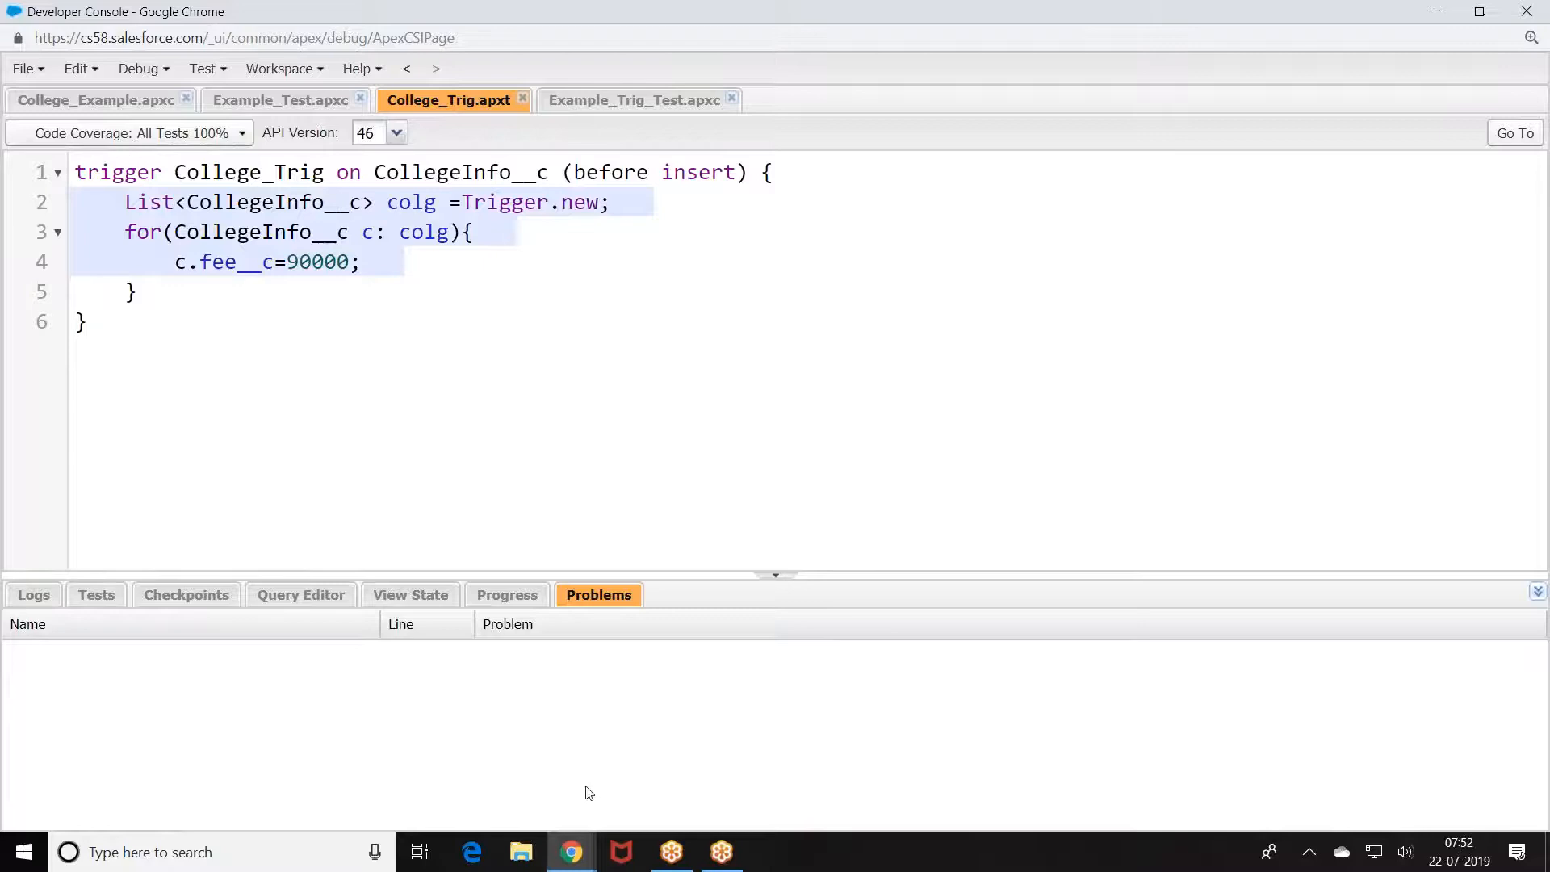
pyautogui.click(568, 852)
pyautogui.click(472, 769)
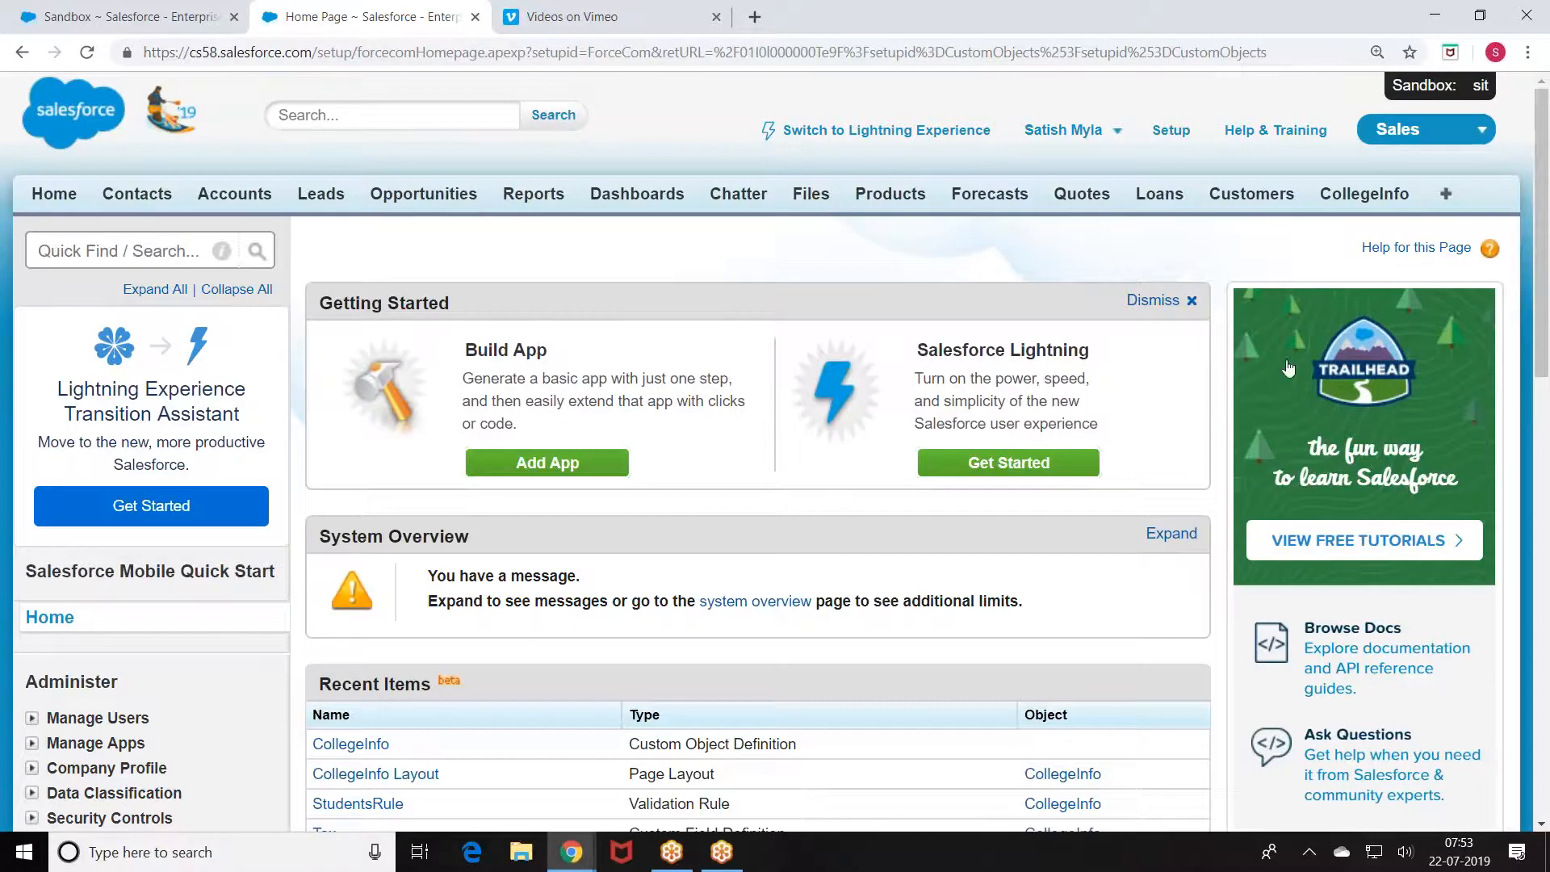
# Step: From Setup, go to Deploy > Outbound Change Sets and start a new change set
pyautogui.scroll(-2, 1263, 363)
pyautogui.scroll(2, 1176, 191)
pyautogui.click(1170, 130)
pyautogui.scroll(-5, 774, 403)
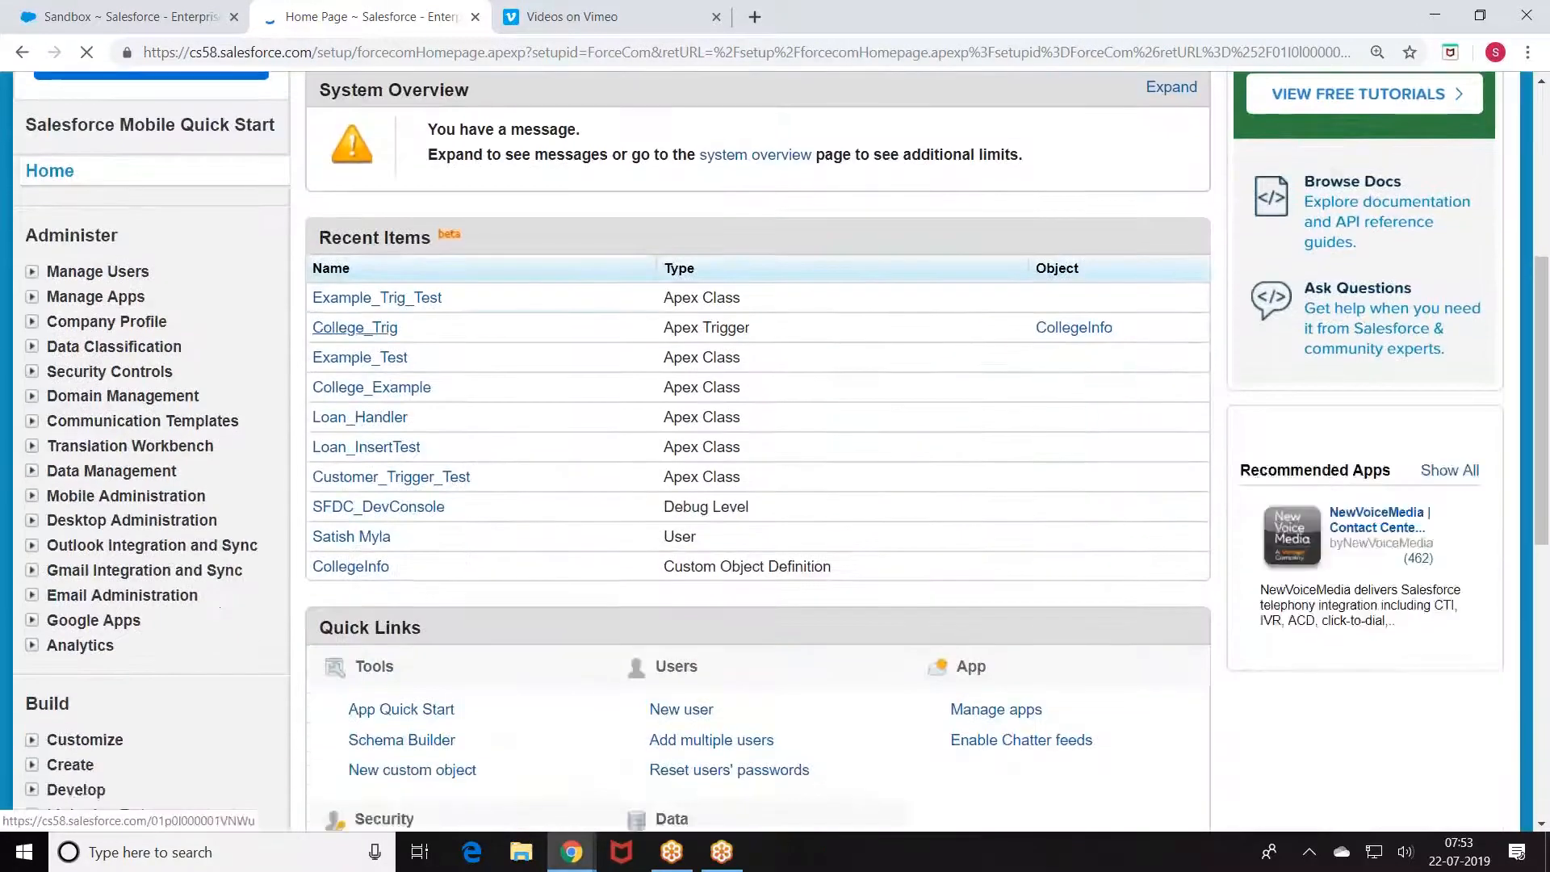
pyautogui.scroll(-6, 277, 419)
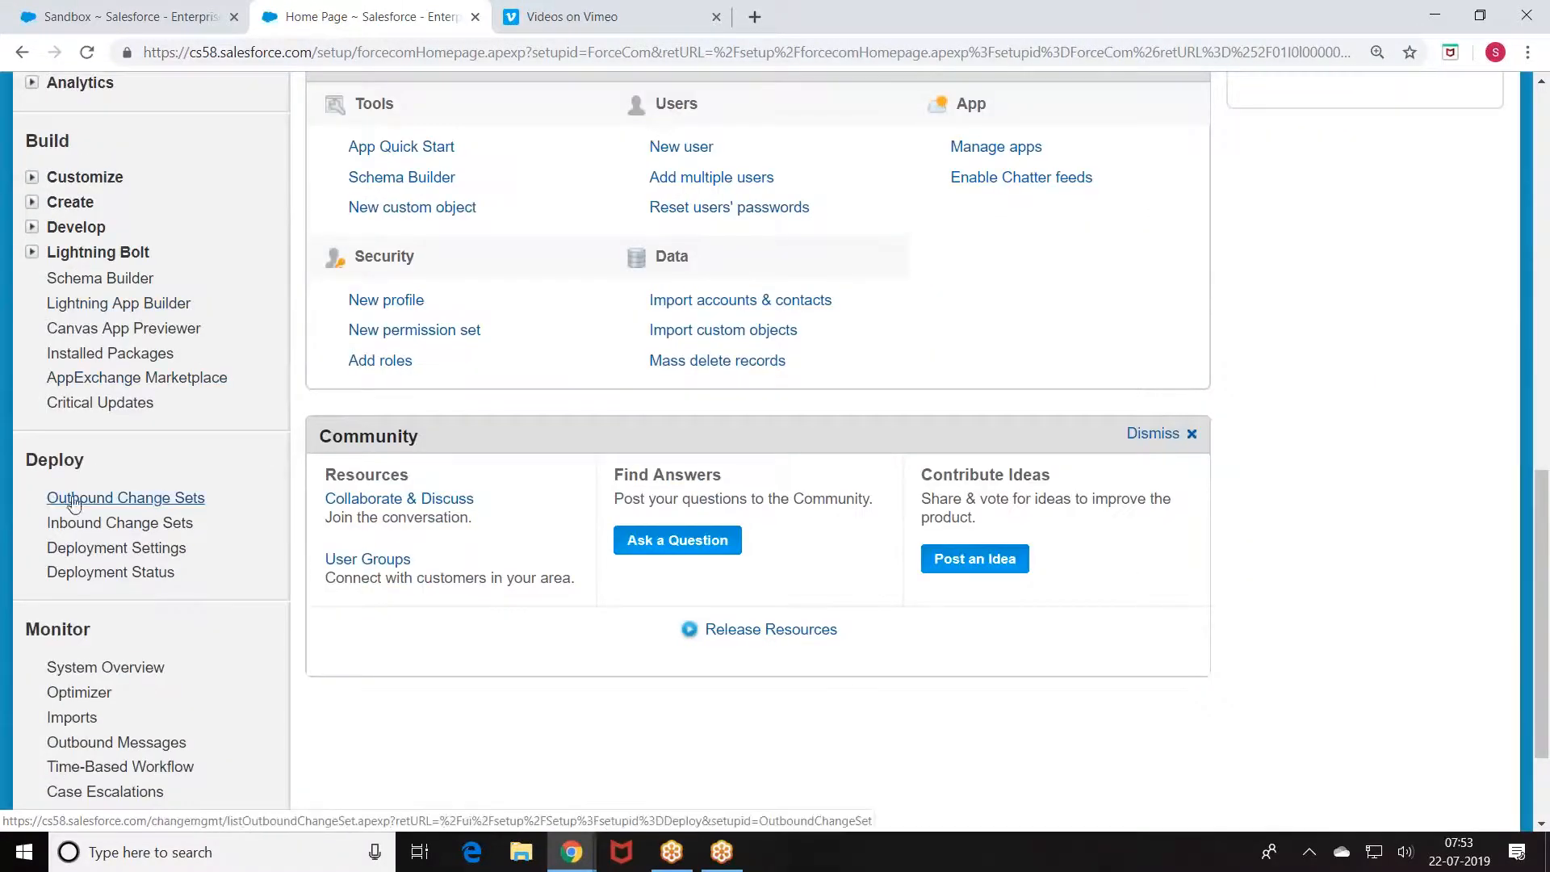
pyautogui.click(104, 500)
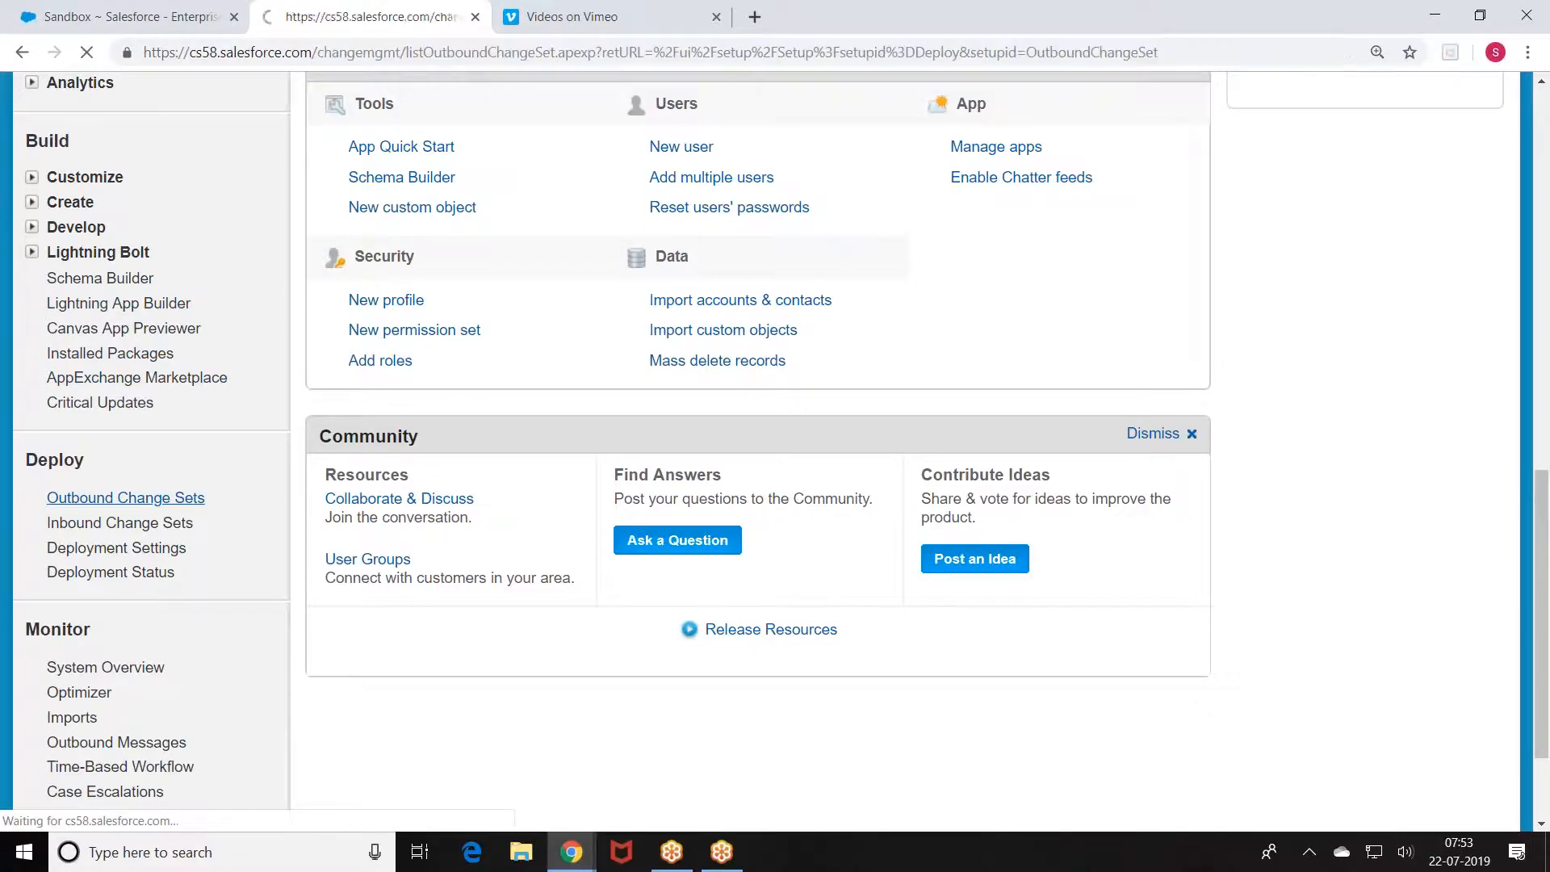
pyautogui.scroll(-3, 685, 349)
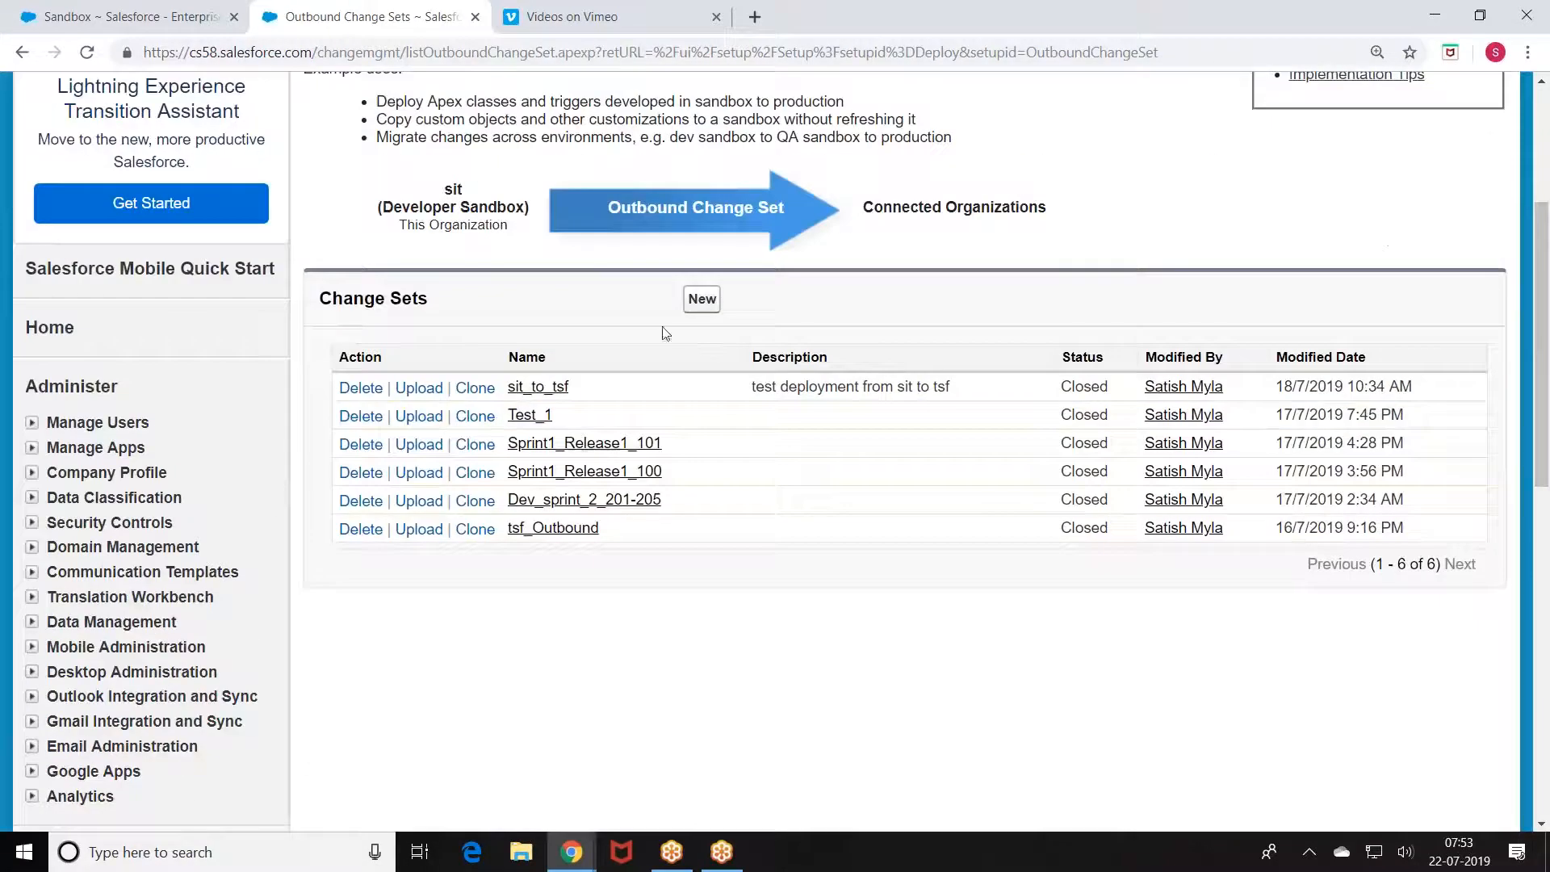
pyautogui.click(703, 310)
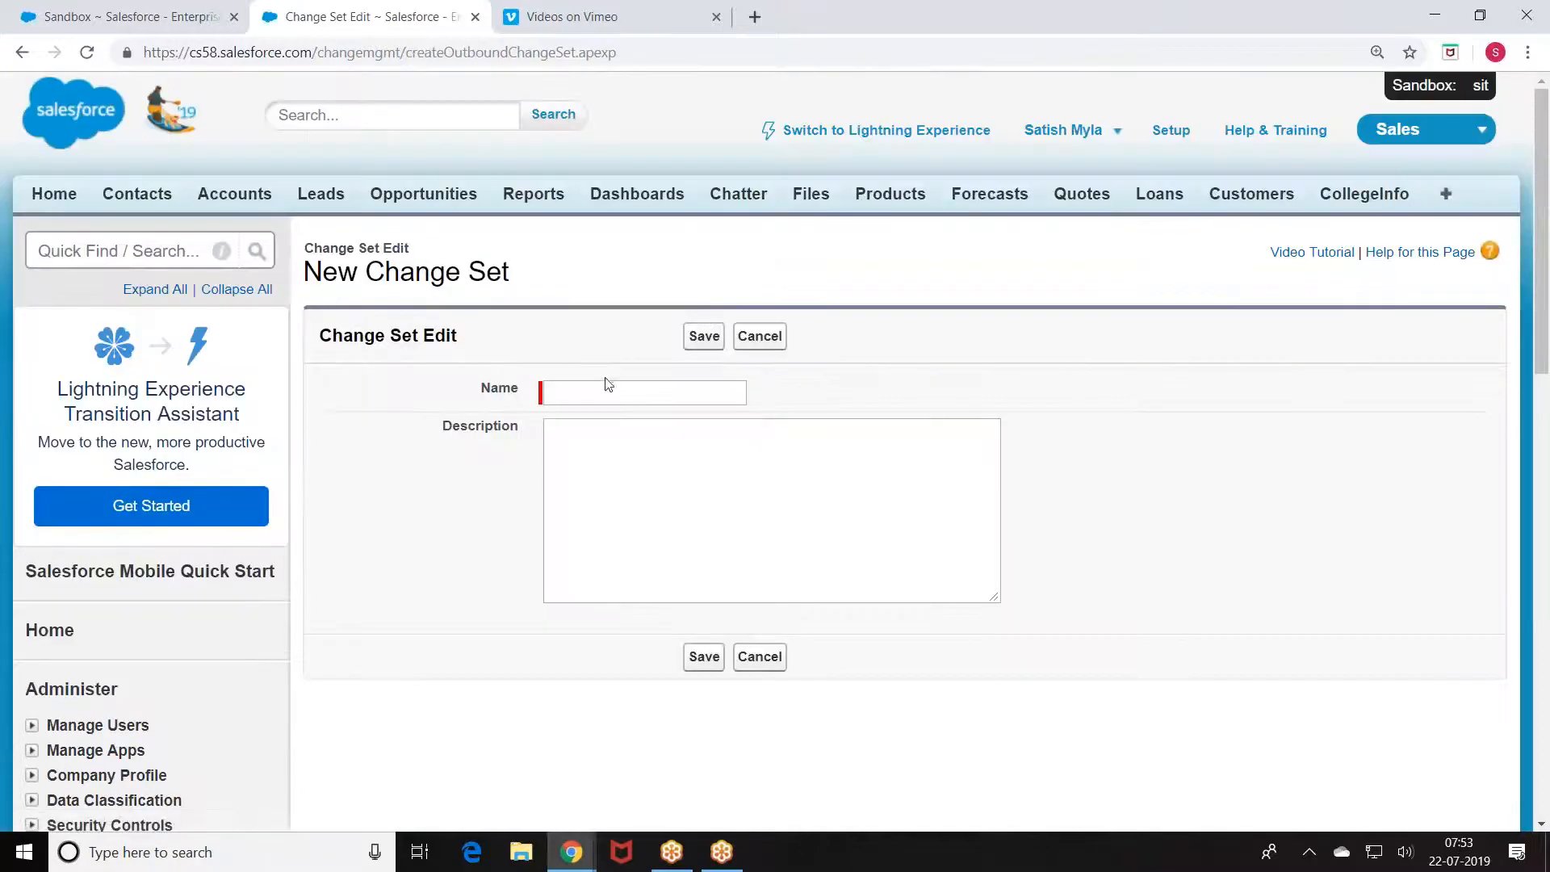
# Step: Enter SIT_Spring_2_Release_102_106 as the change set name, fixing typos along the way
pyautogui.click(605, 385)
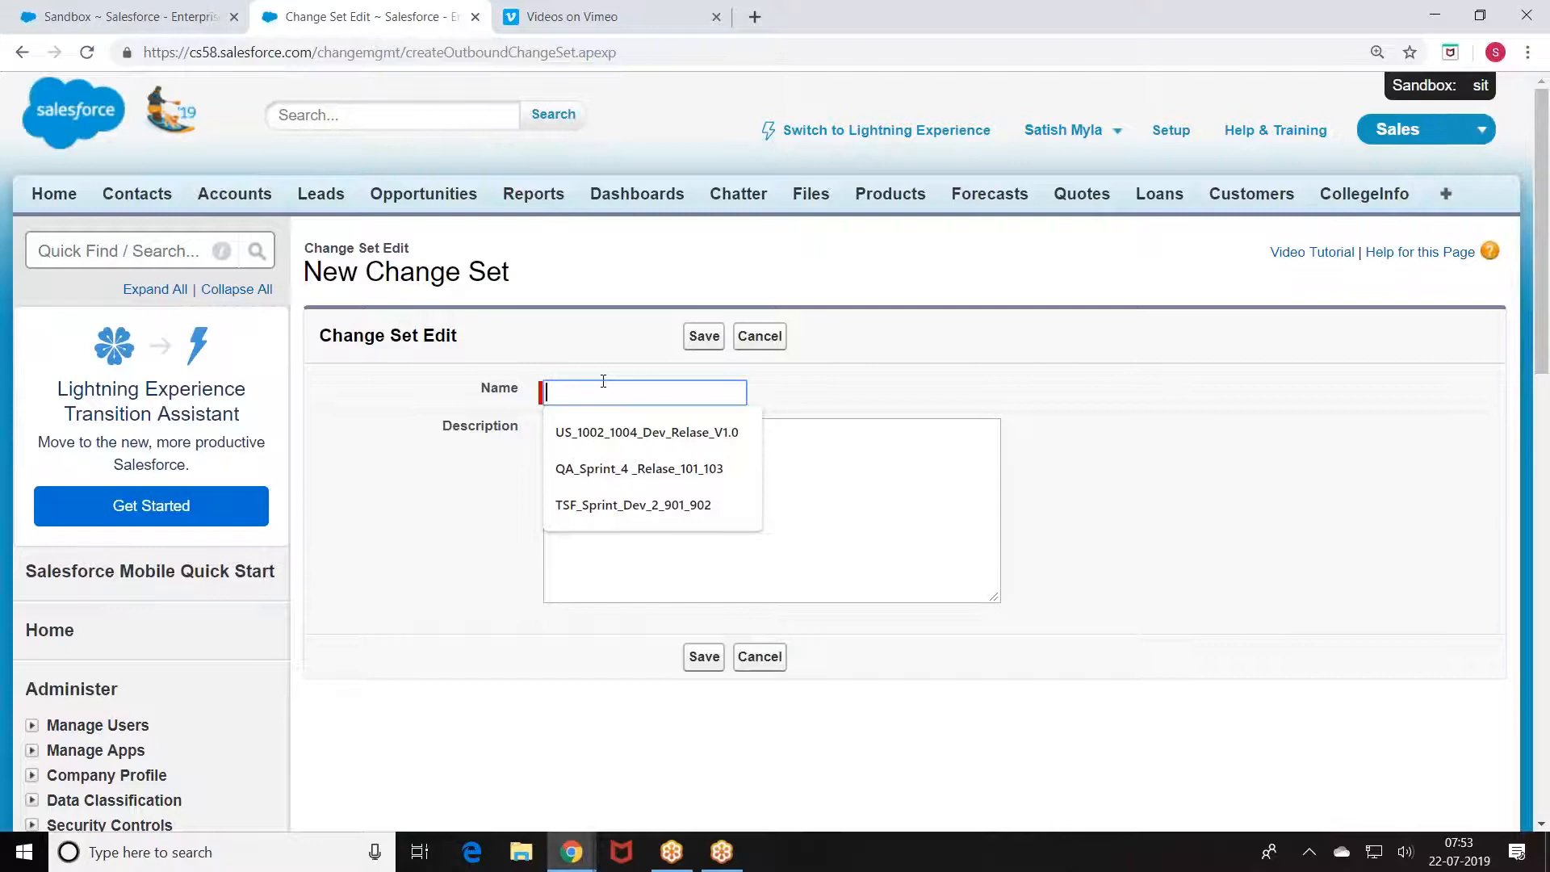
pyautogui.write('AQ')
pyautogui.press('BackSpace')
pyautogui.press('BackSpace')
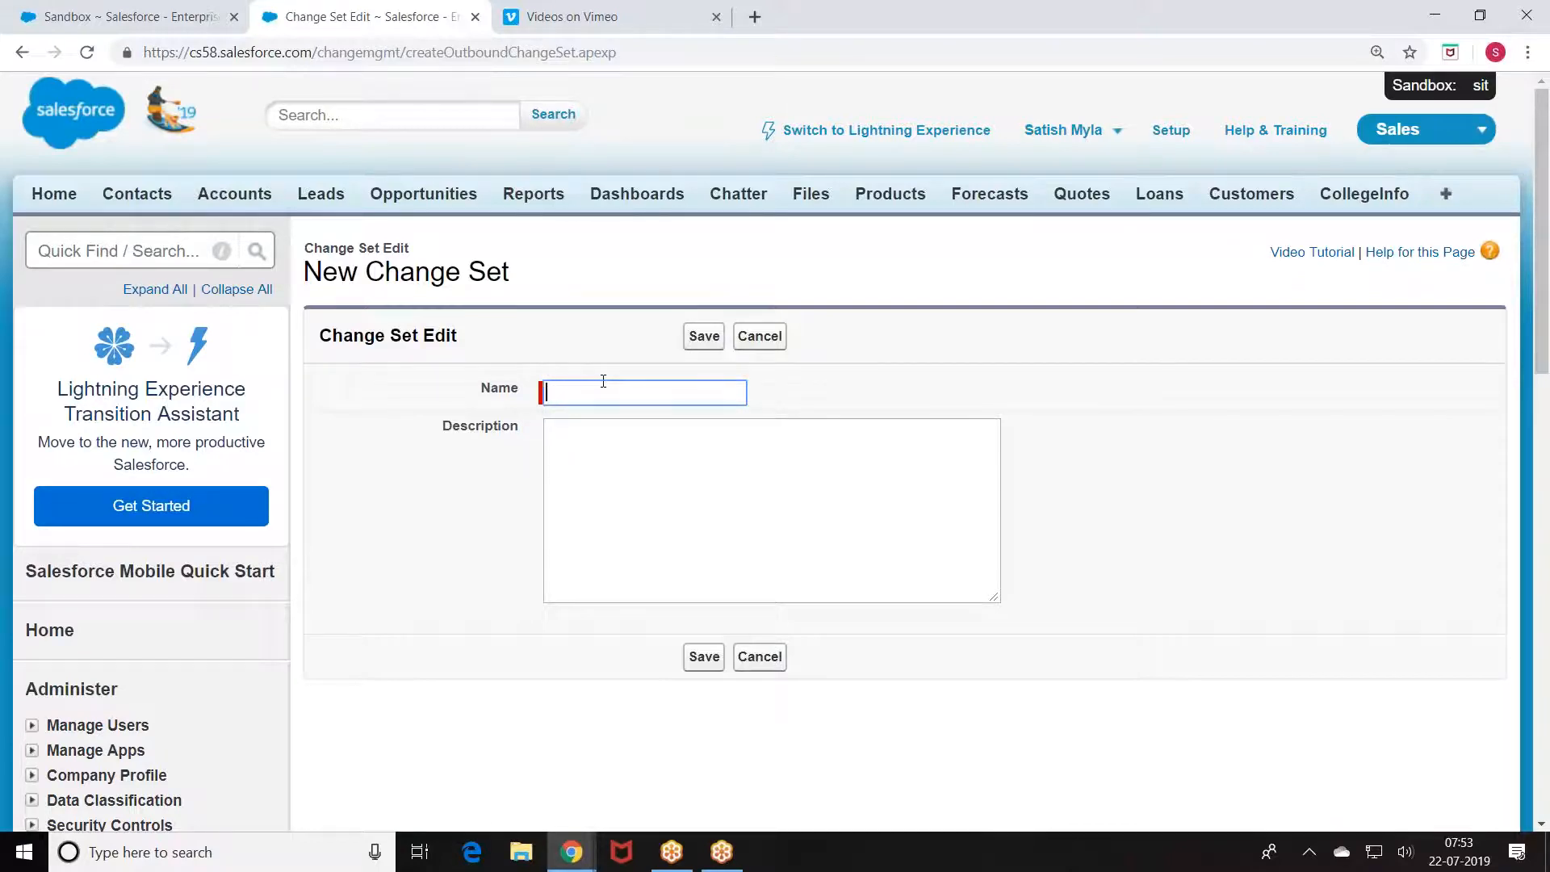
pyautogui.write('Q')
pyautogui.press('BackSpace')
pyautogui.write('SIT_Re')
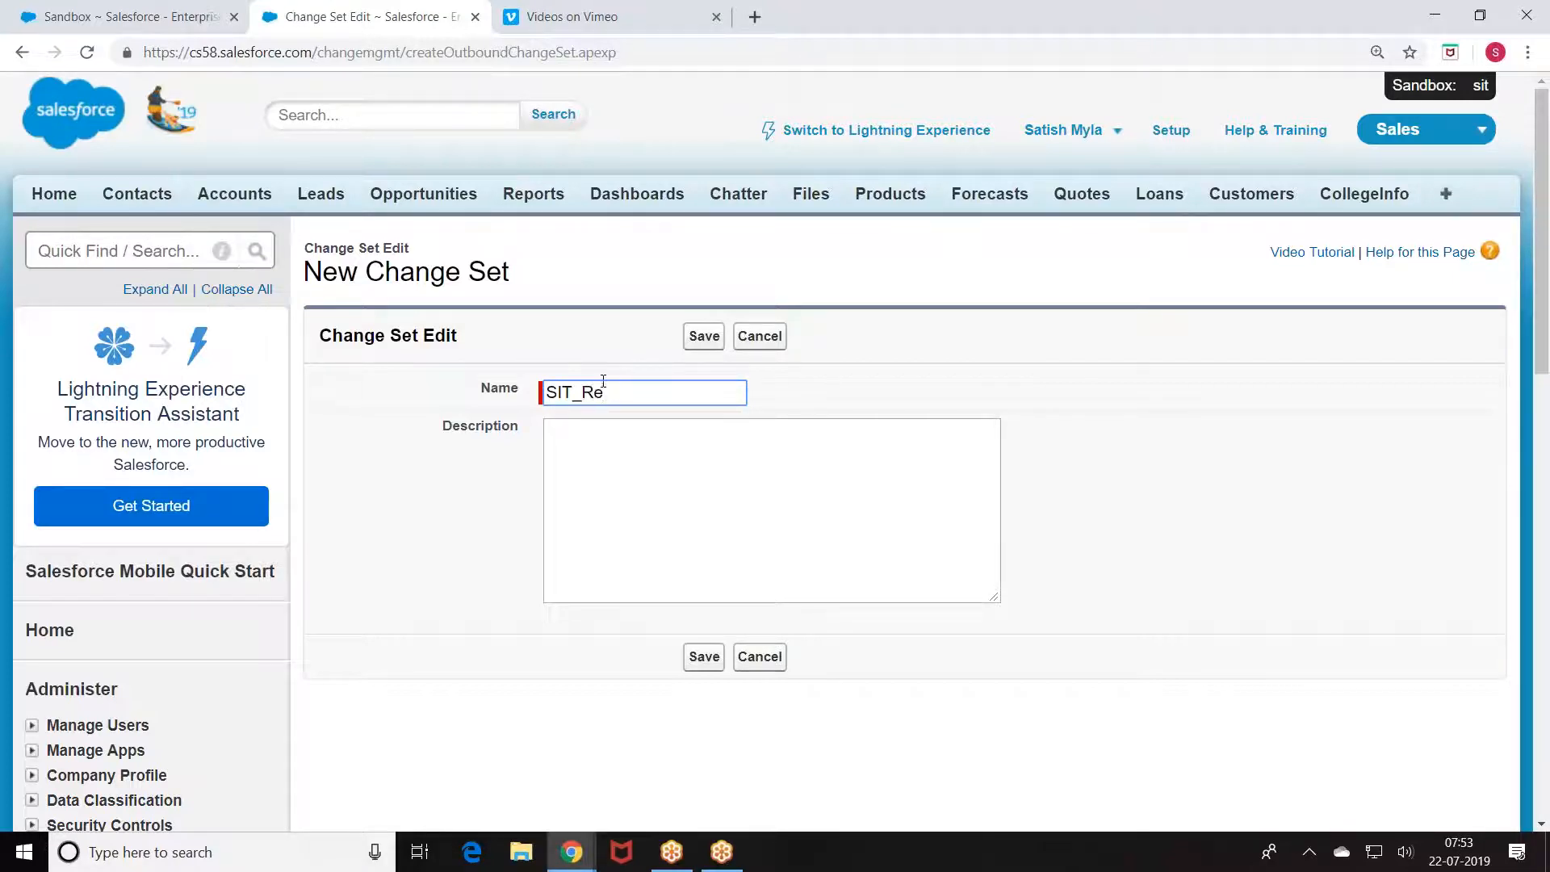
pyautogui.press('BackSpace')
pyautogui.press('BackSpace')
pyautogui.write('Spring_2_Release_10')
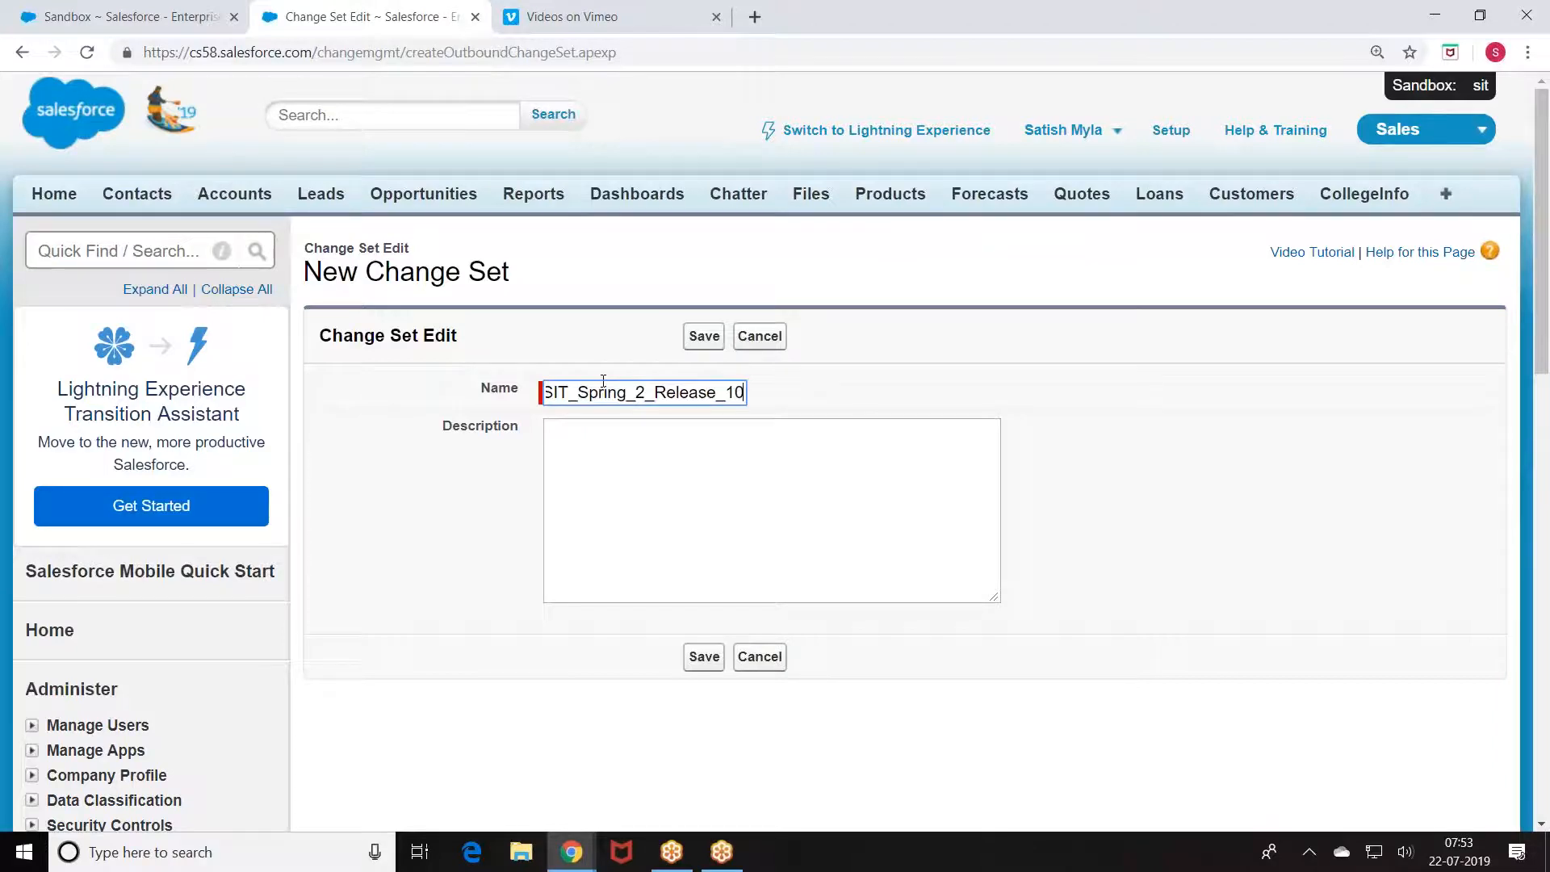
pyautogui.write('2')
pyautogui.write('_10')
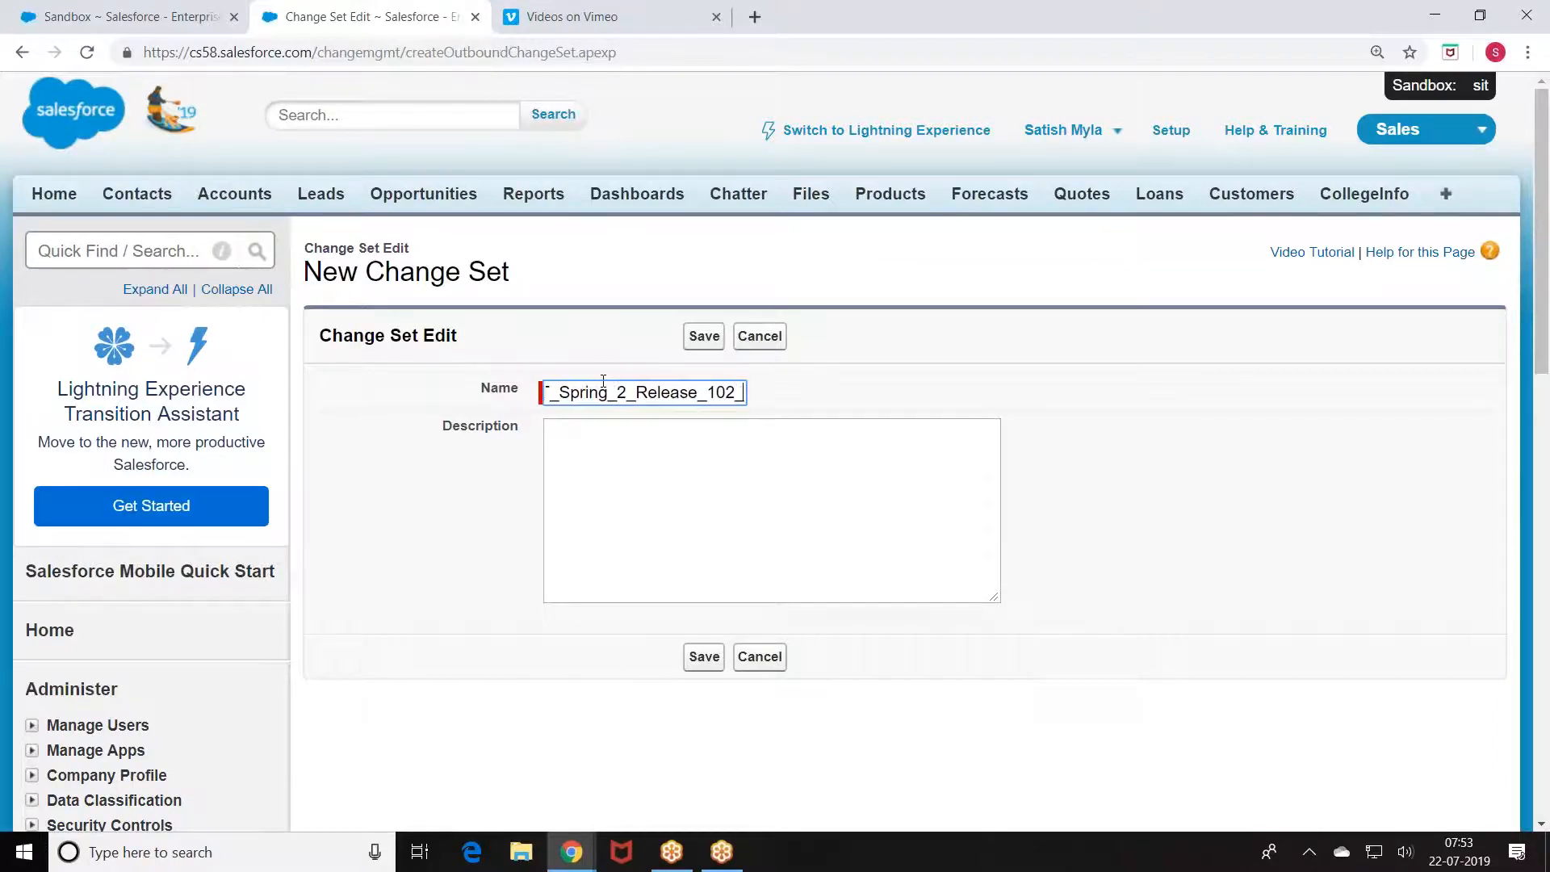
pyautogui.press('BackSpace')
pyautogui.write('06')
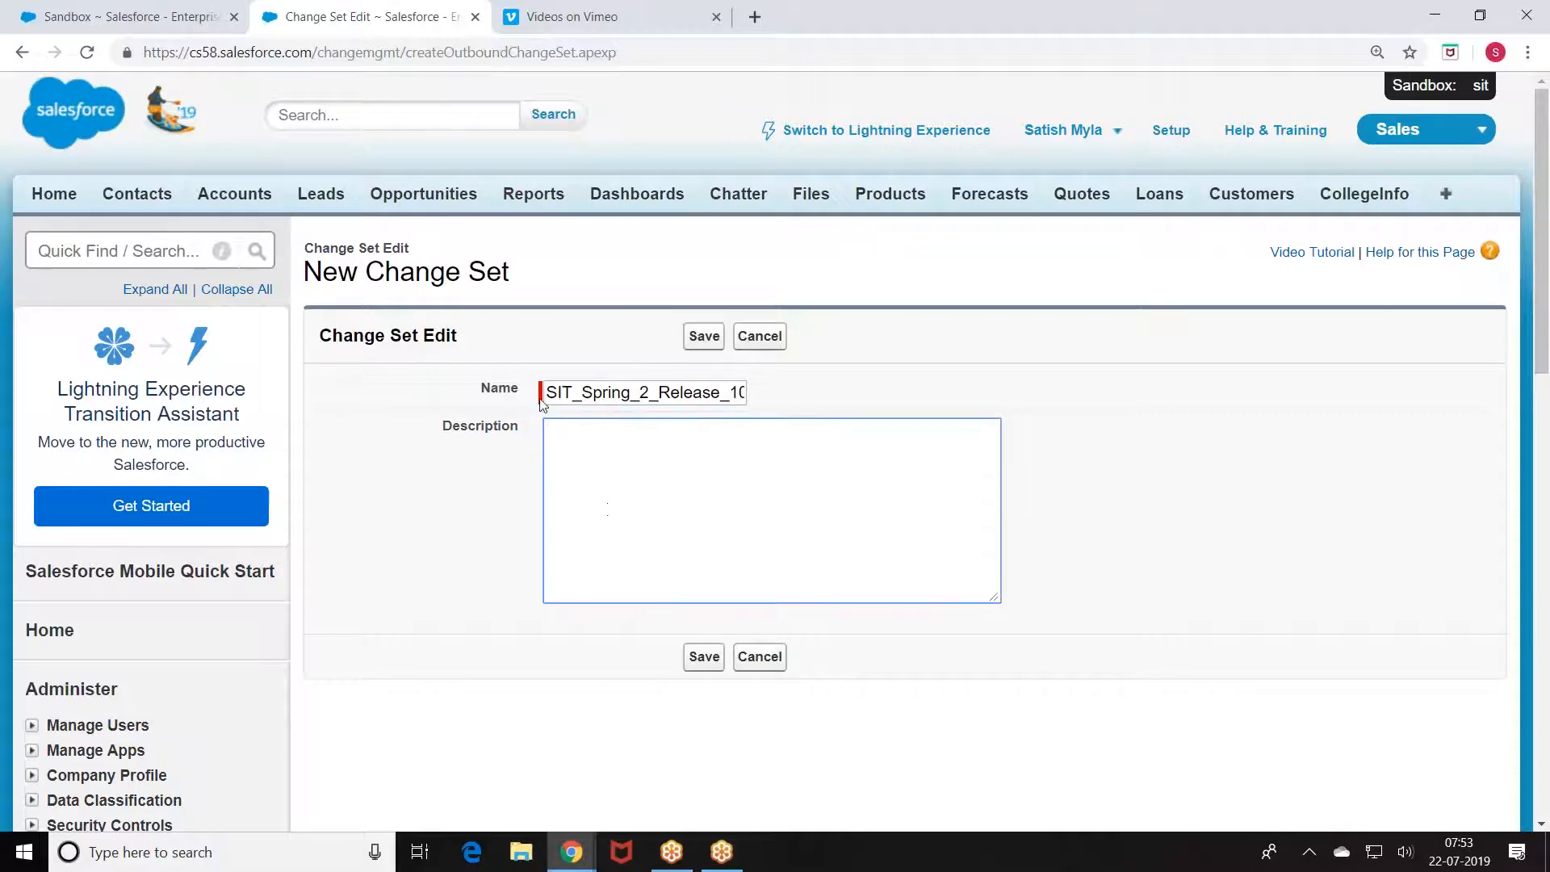
# Step: Save the new SIT_Spring_2_Release_102_106 change set and review its details
pyautogui.click(707, 655)
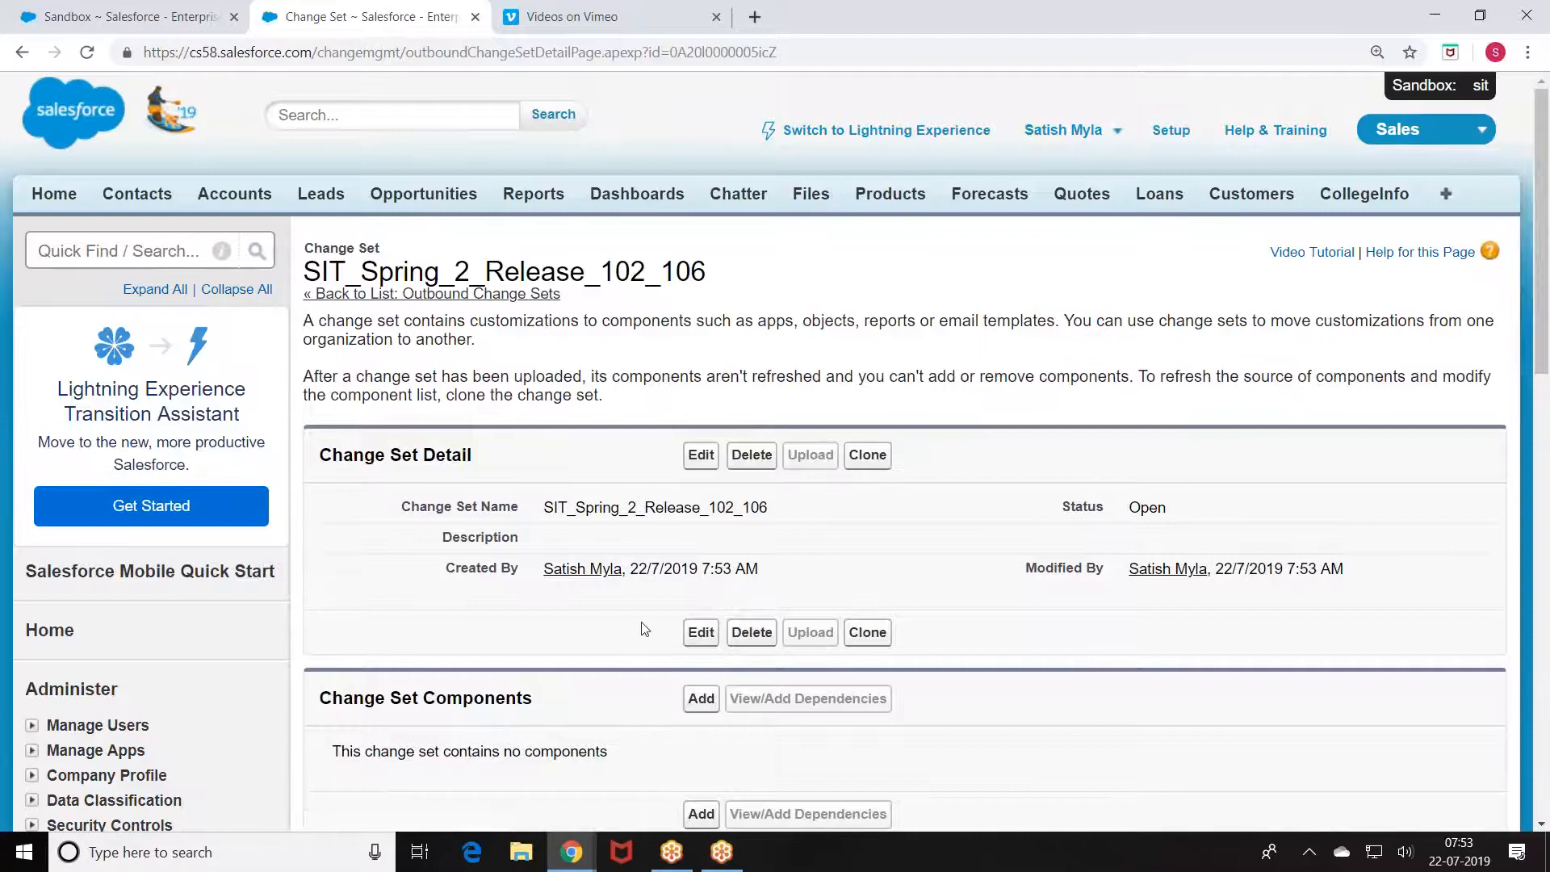
pyautogui.scroll(-3, 644, 628)
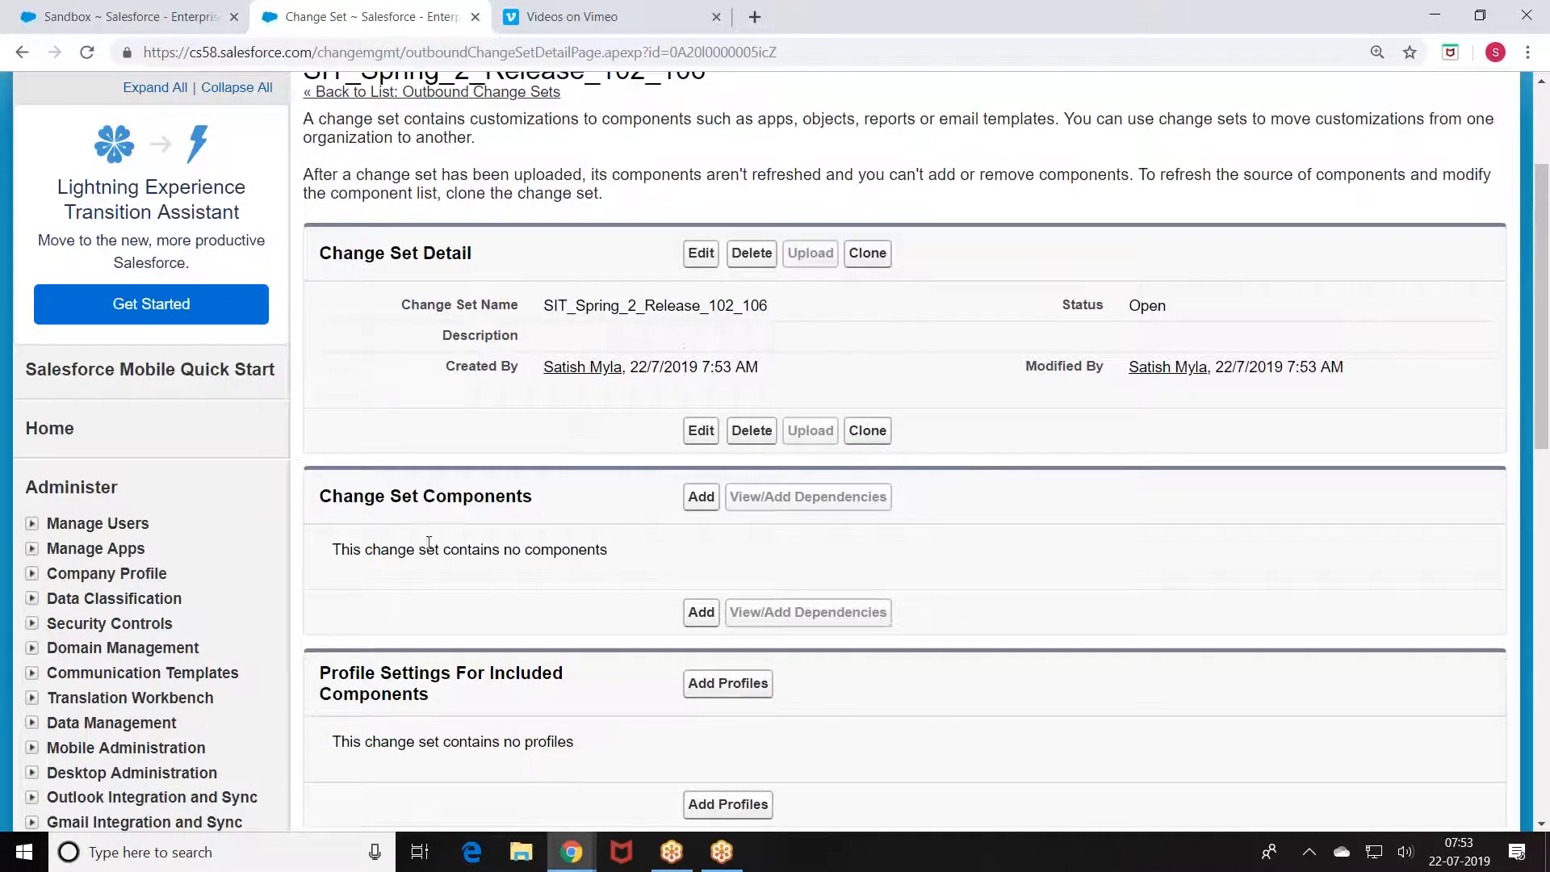
pyautogui.moveTo(320, 496); pyautogui.dragTo(552, 503)
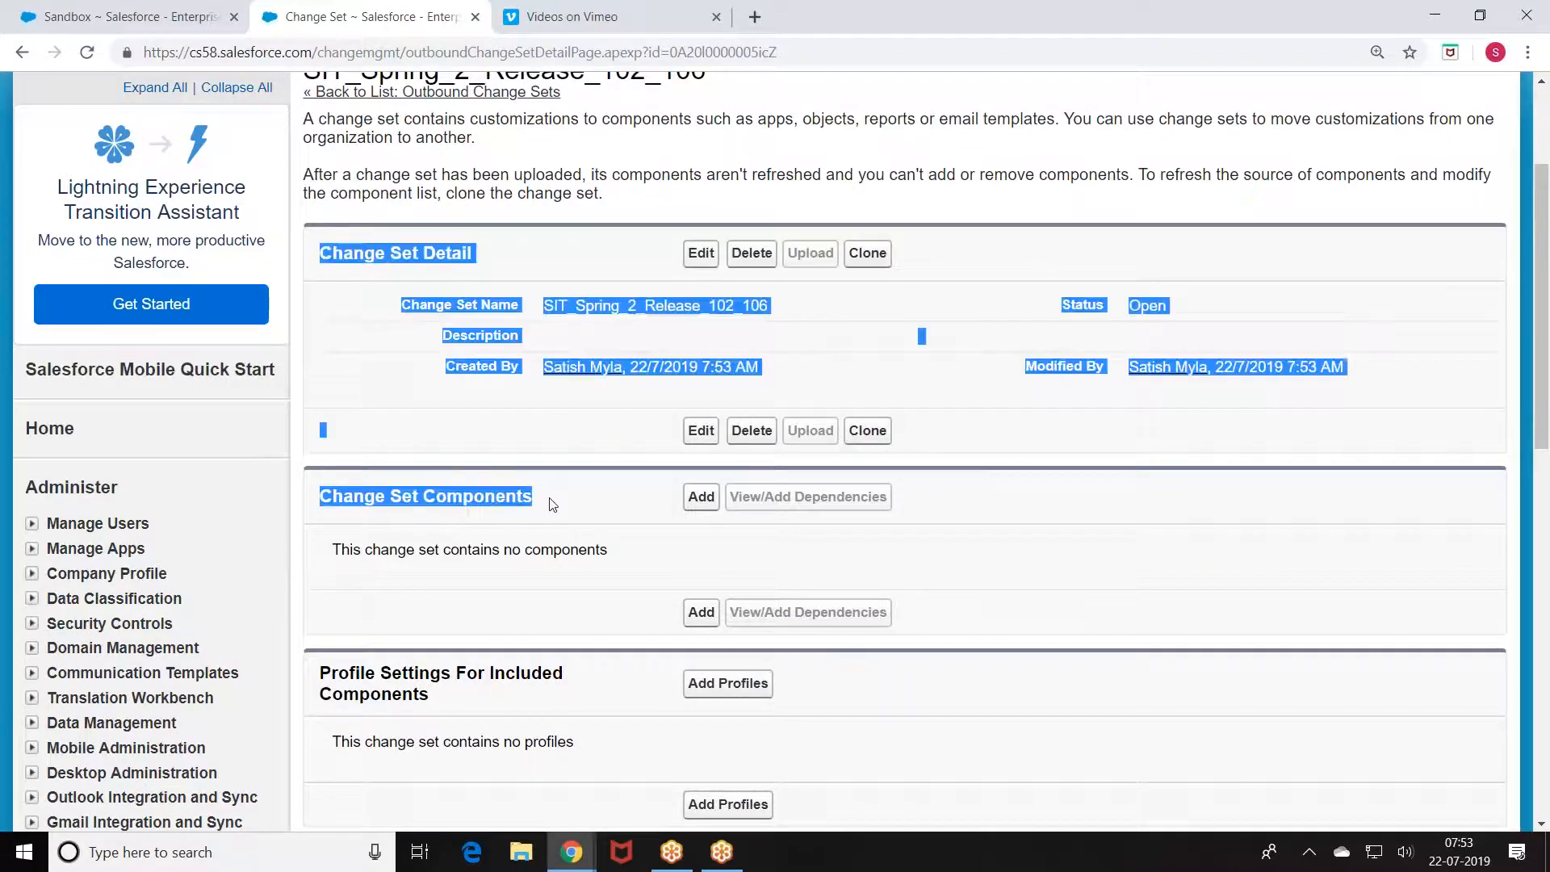
pyautogui.click(658, 542)
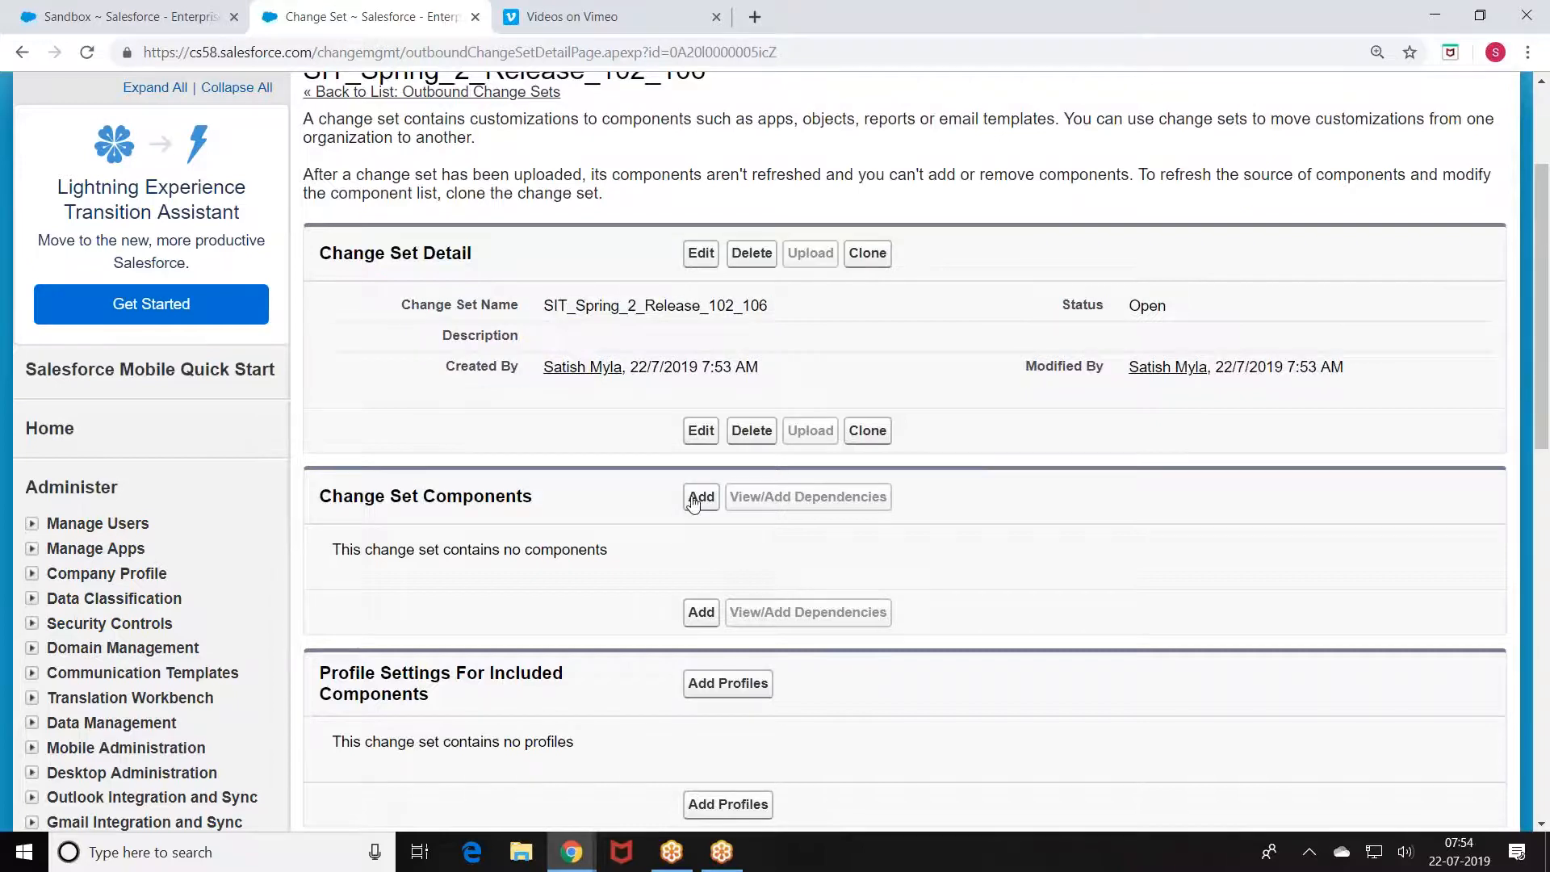
# Step: Add the CollegeInfo custom object to the change set
pyautogui.click(692, 503)
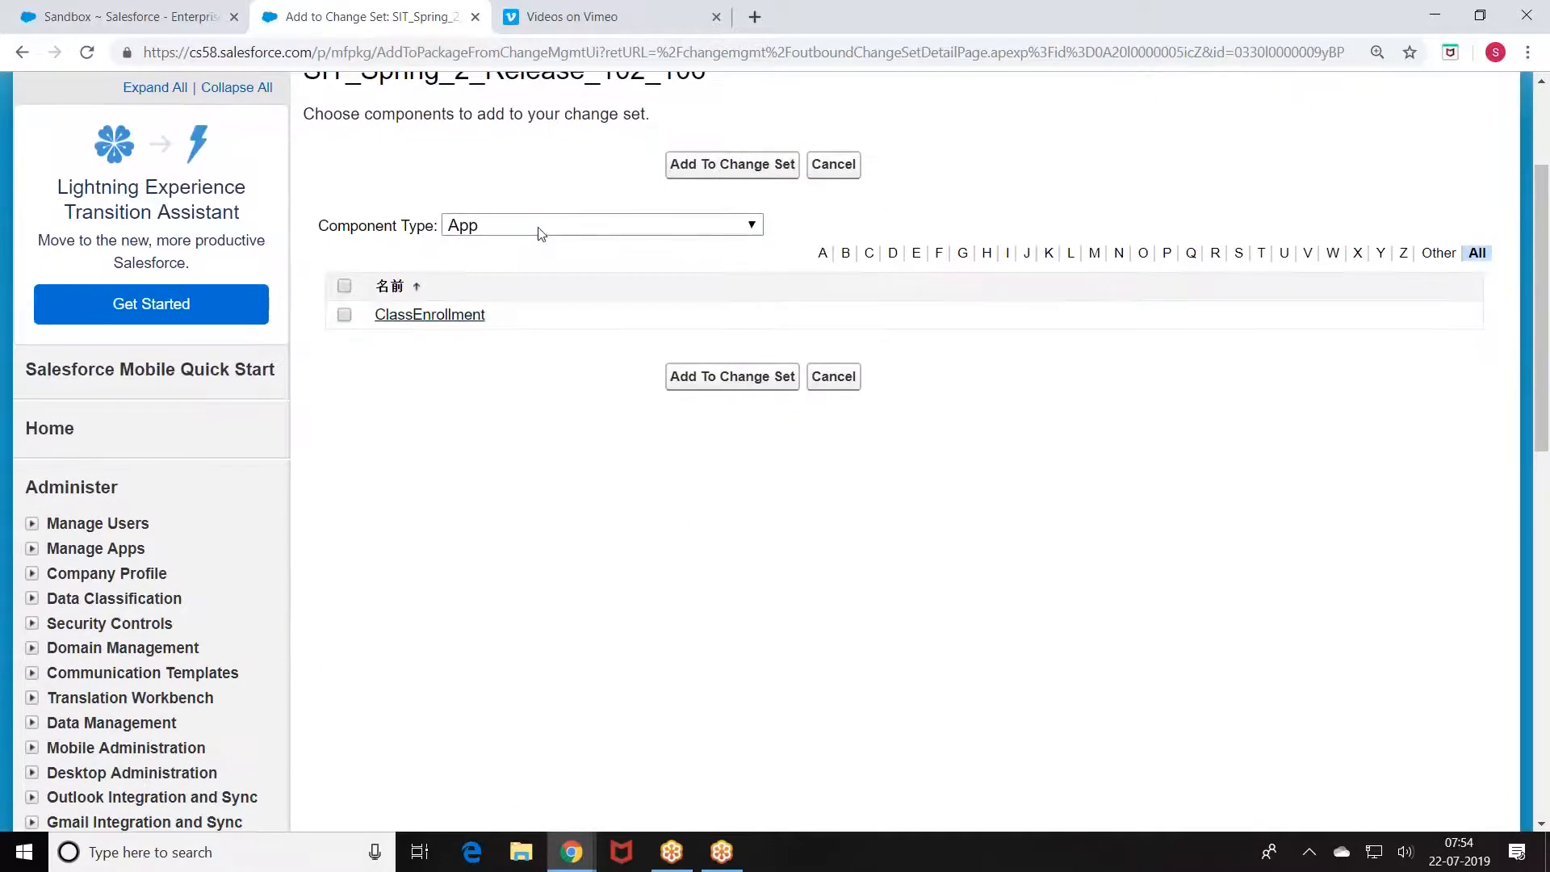
pyautogui.click(541, 232)
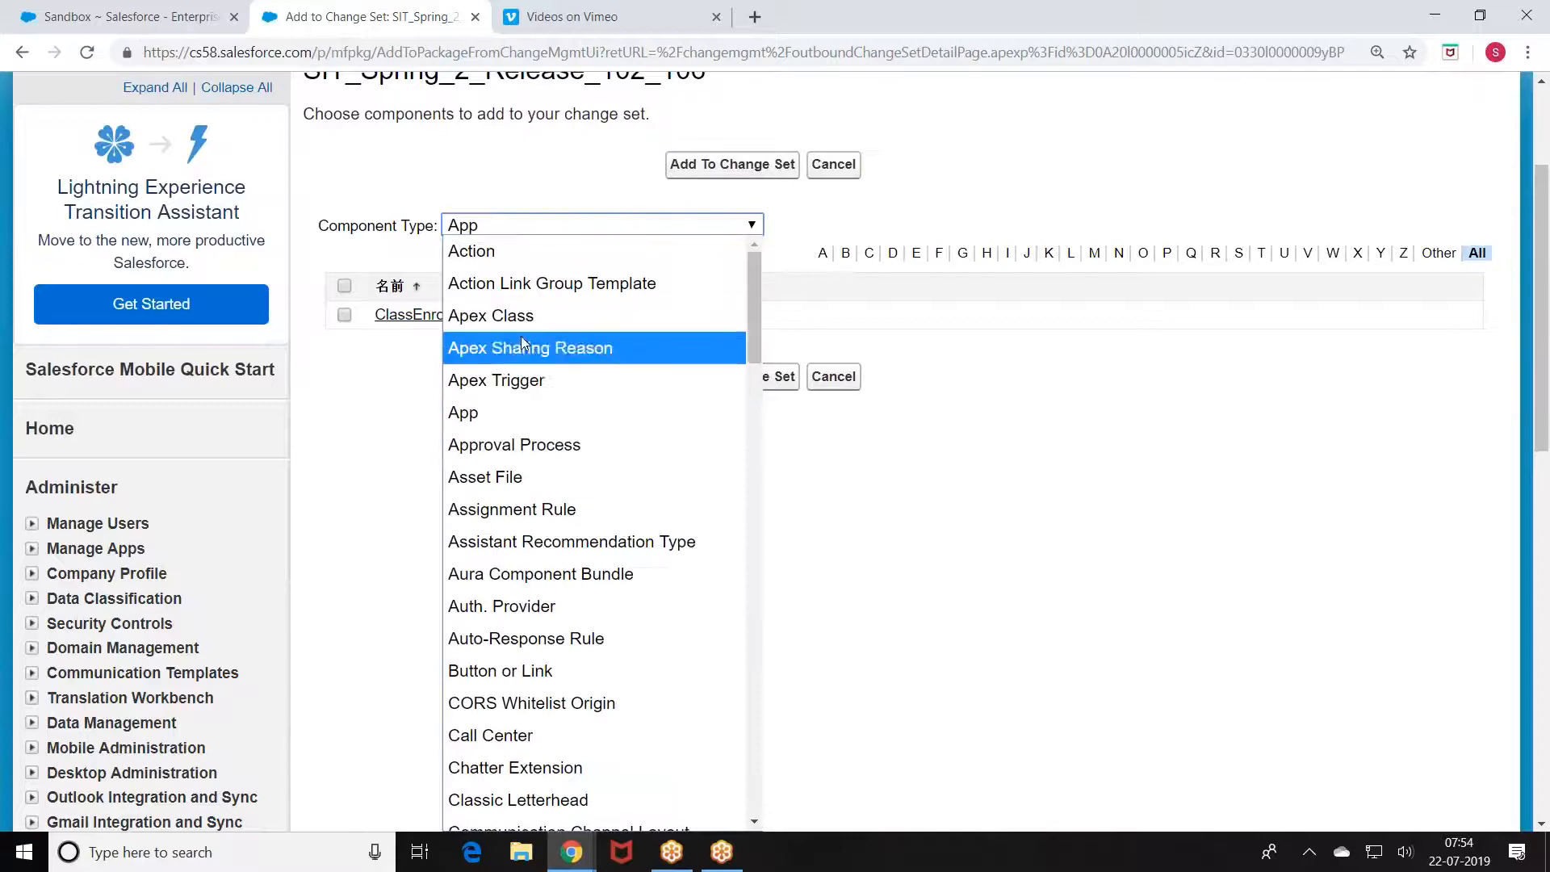
pyautogui.scroll(-7, 516, 525)
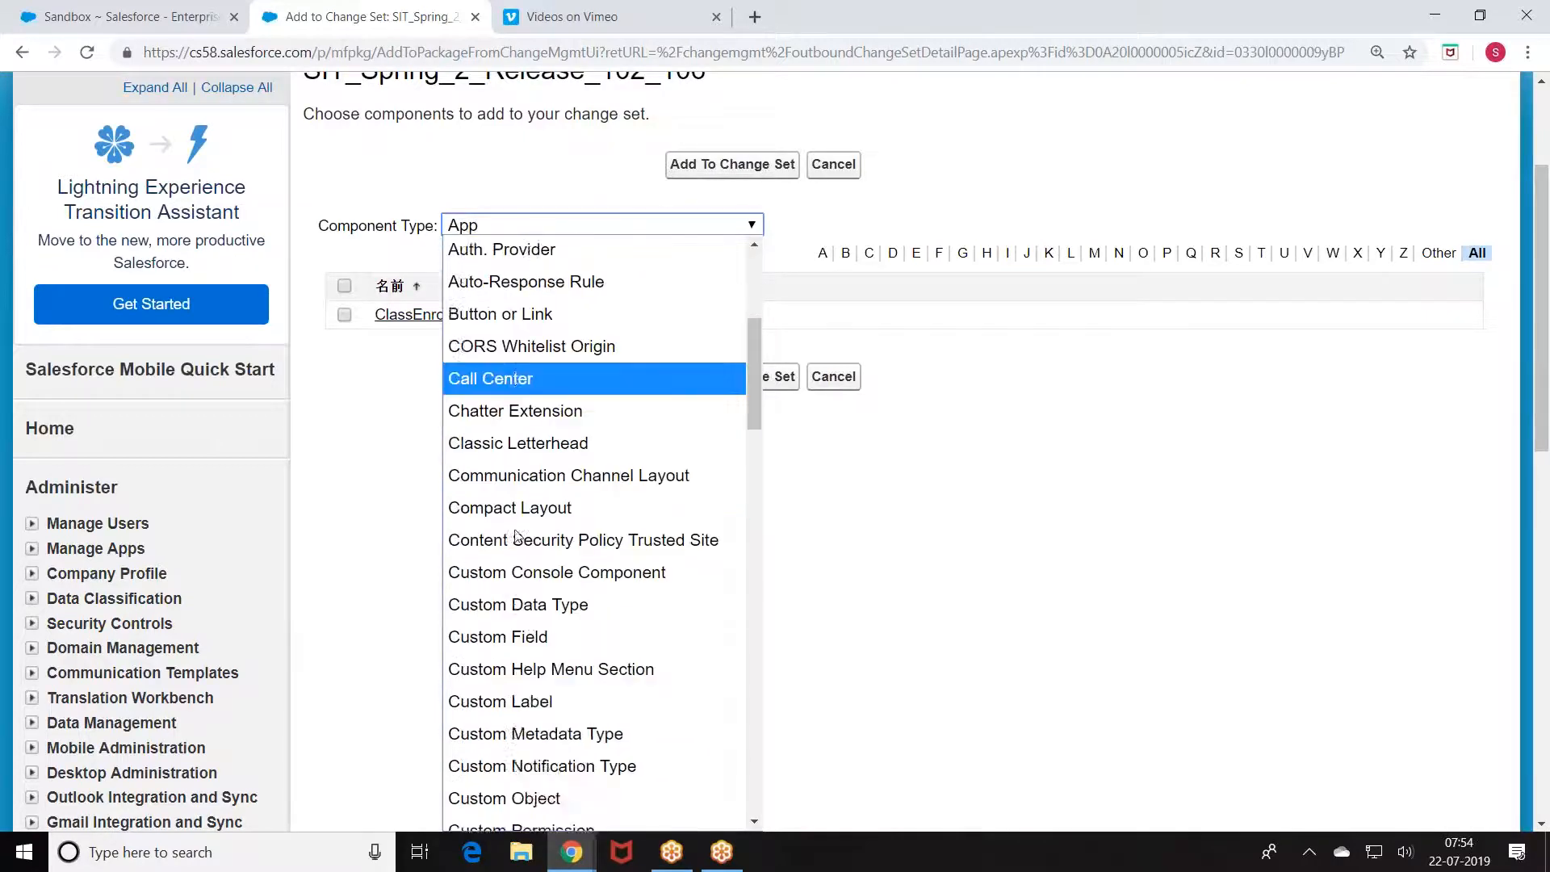
pyautogui.click(514, 544)
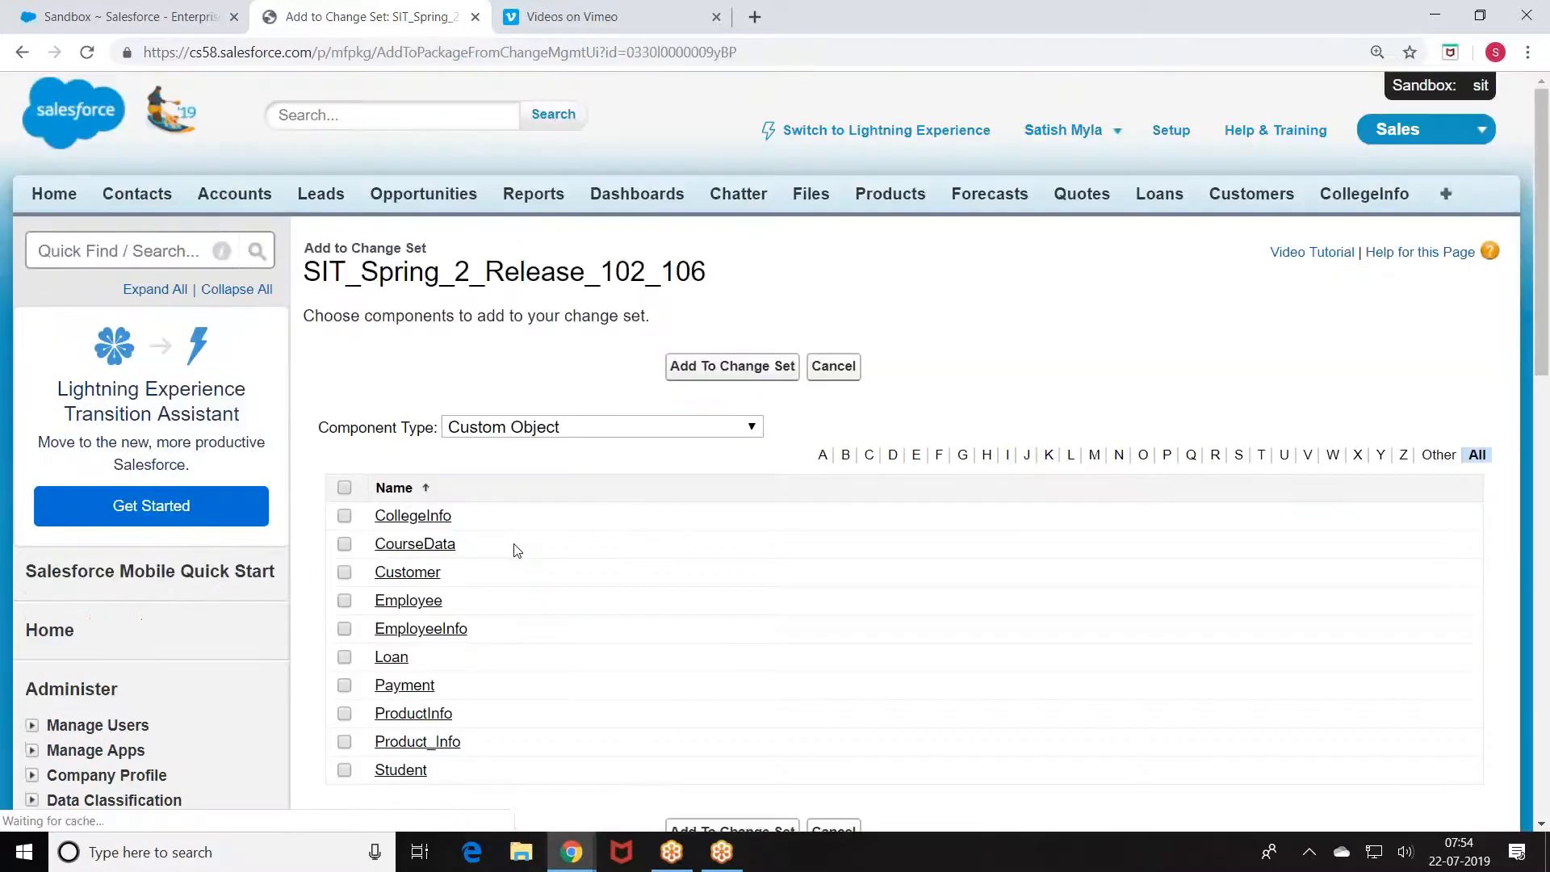
pyautogui.scroll(-2, 509, 526)
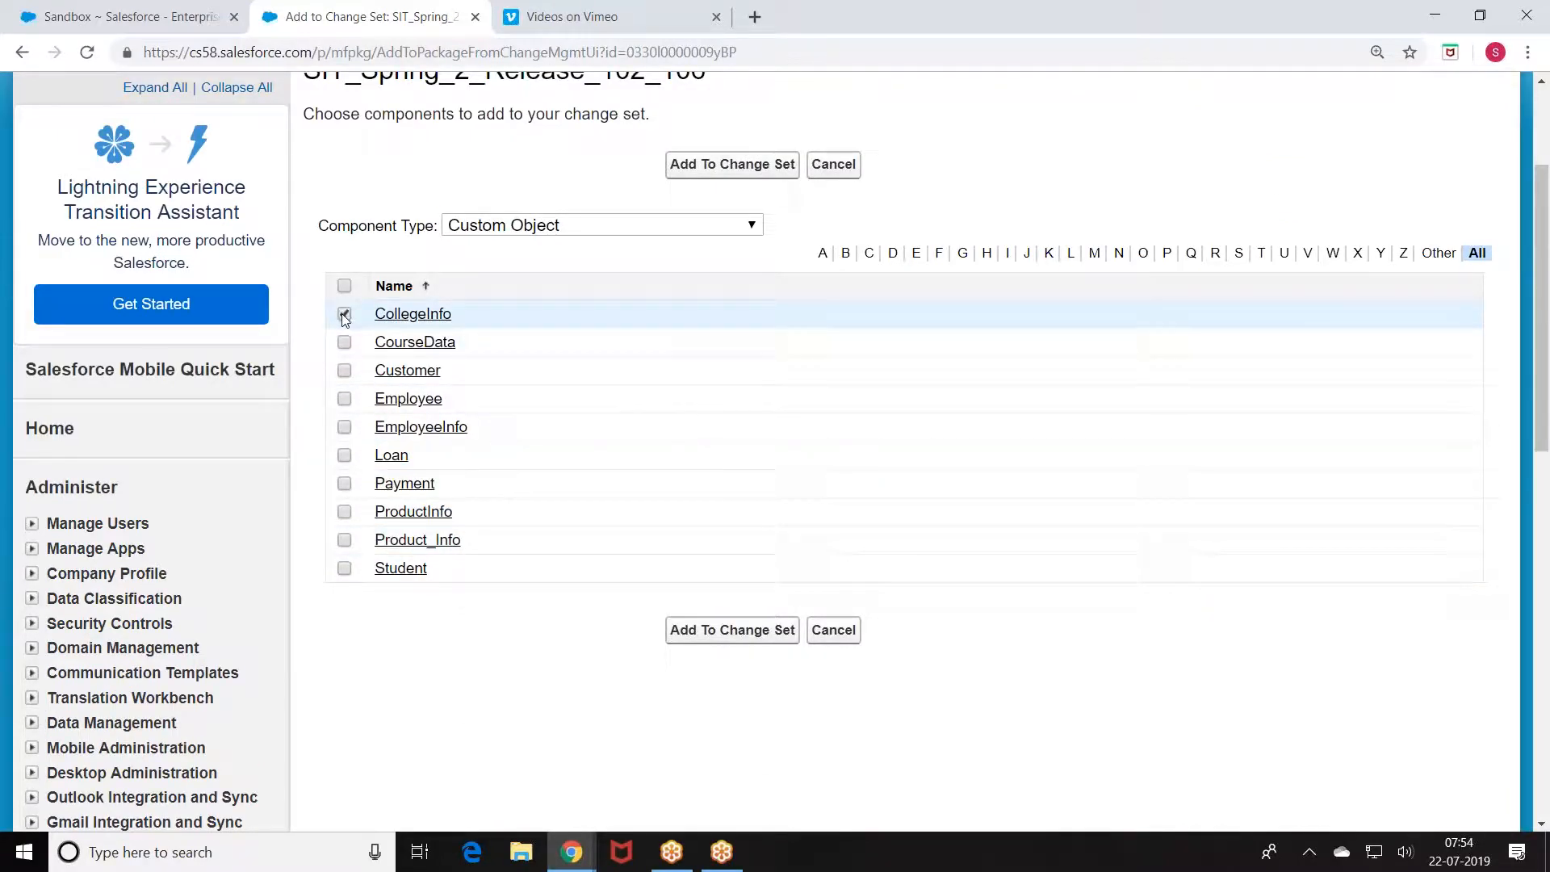
pyautogui.click(713, 632)
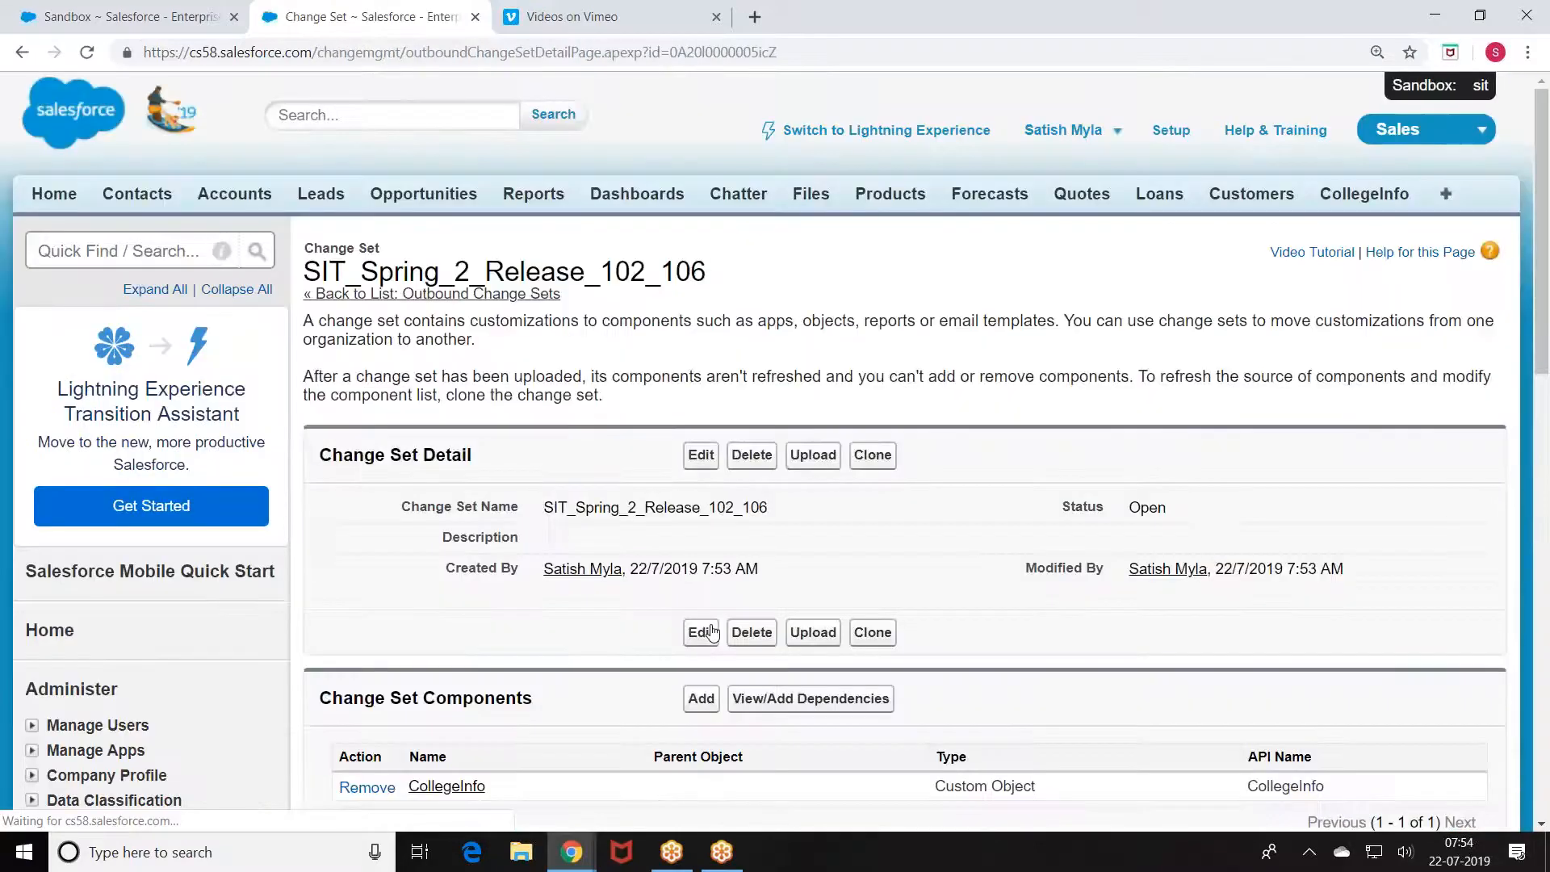
# Step: Add all seven CollegeInfo dependencies, bringing the change set to eight components
pyautogui.scroll(-4, 788, 406)
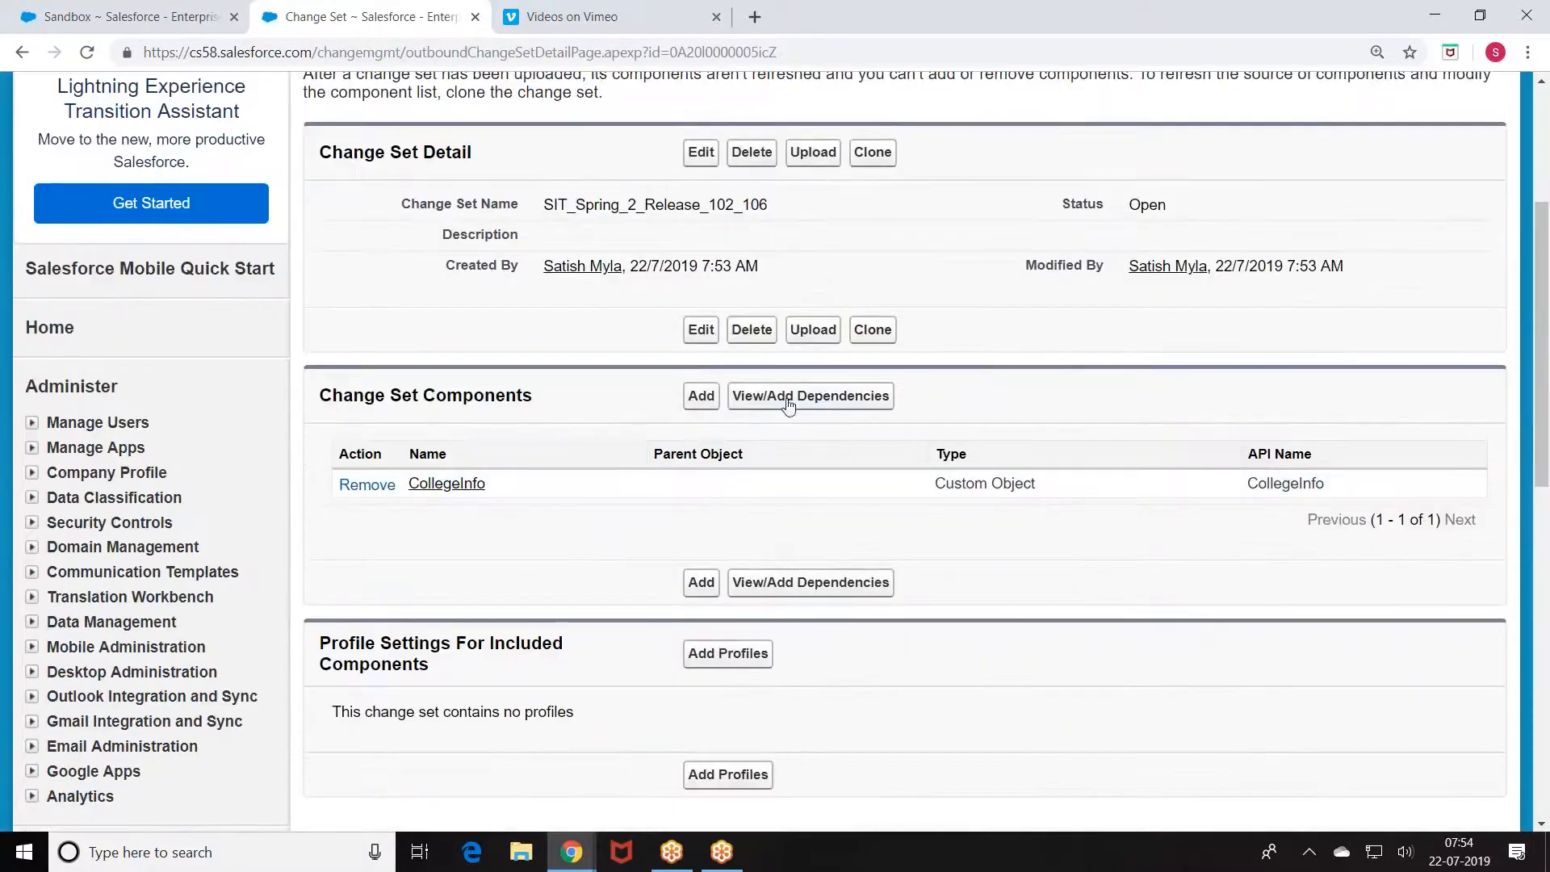
pyautogui.click(812, 401)
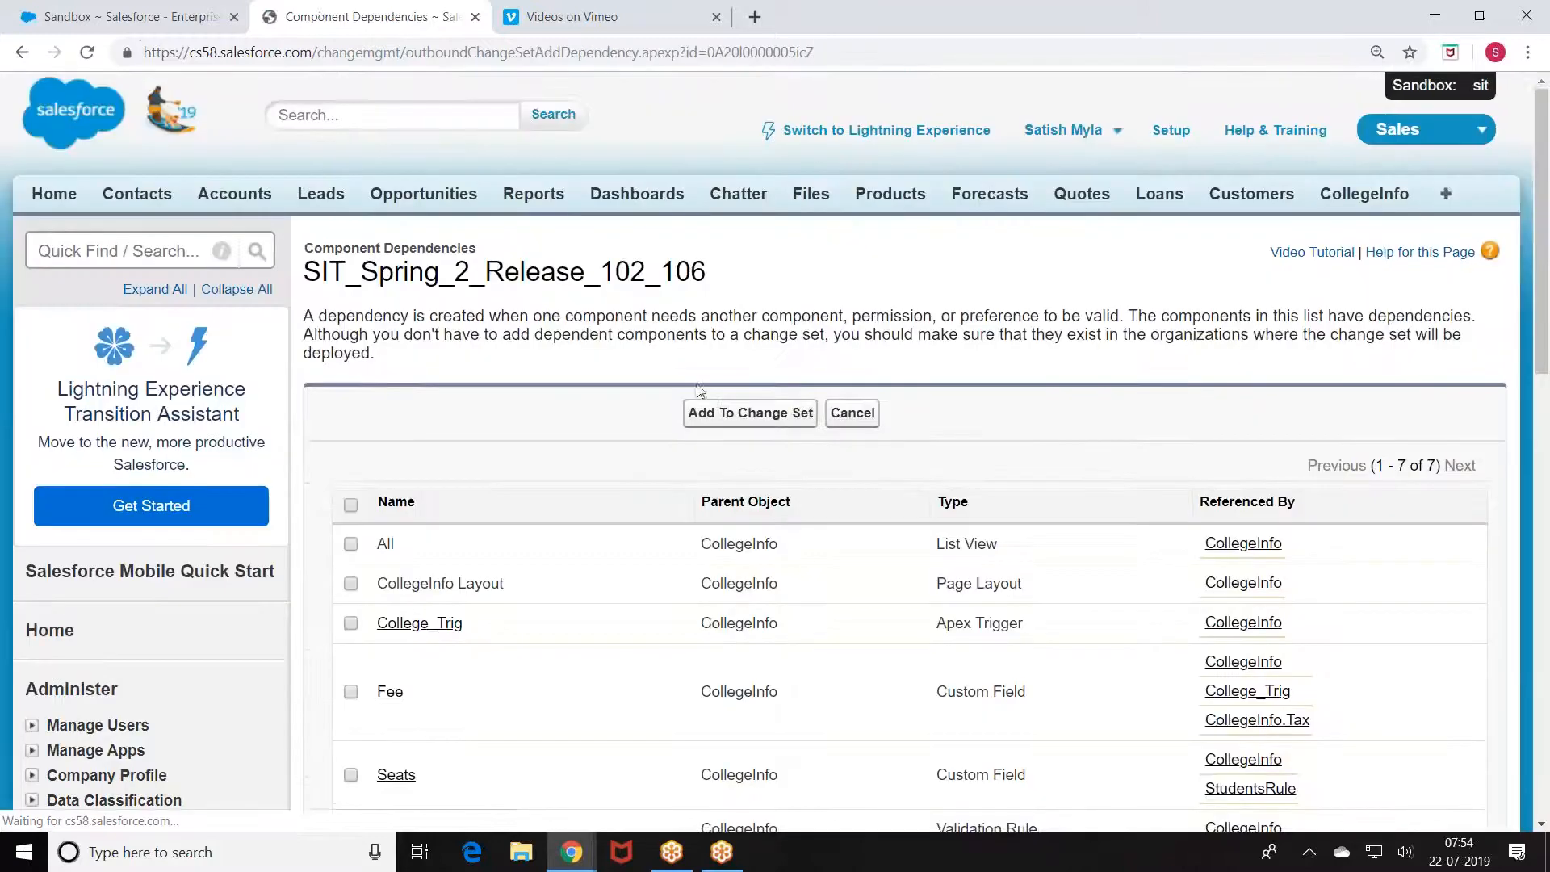
pyautogui.scroll(-3, 700, 391)
pyautogui.click(351, 303)
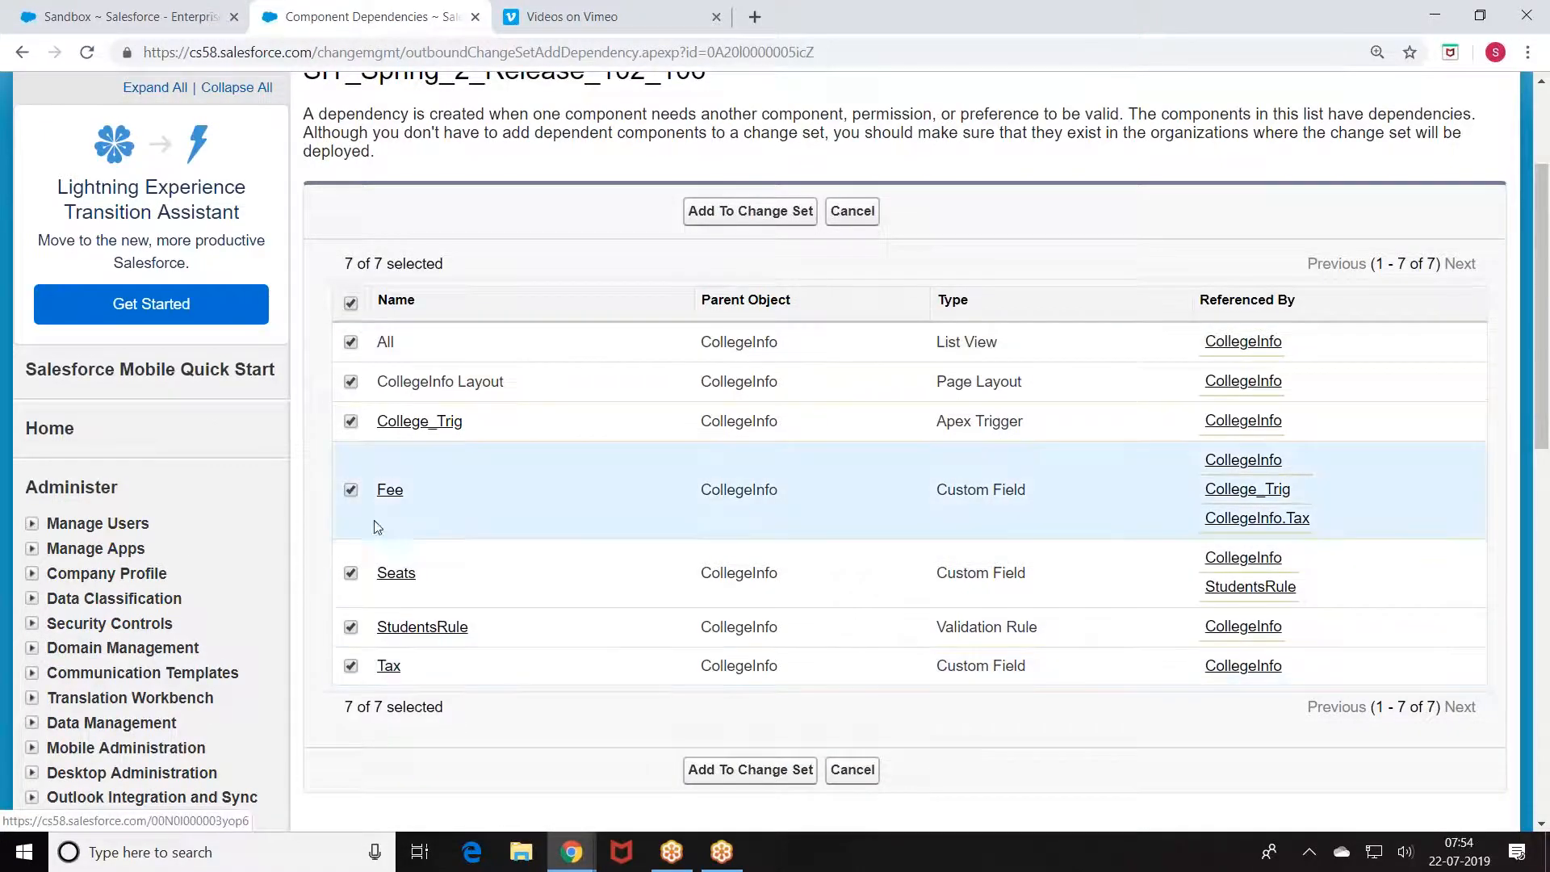
pyautogui.click(741, 771)
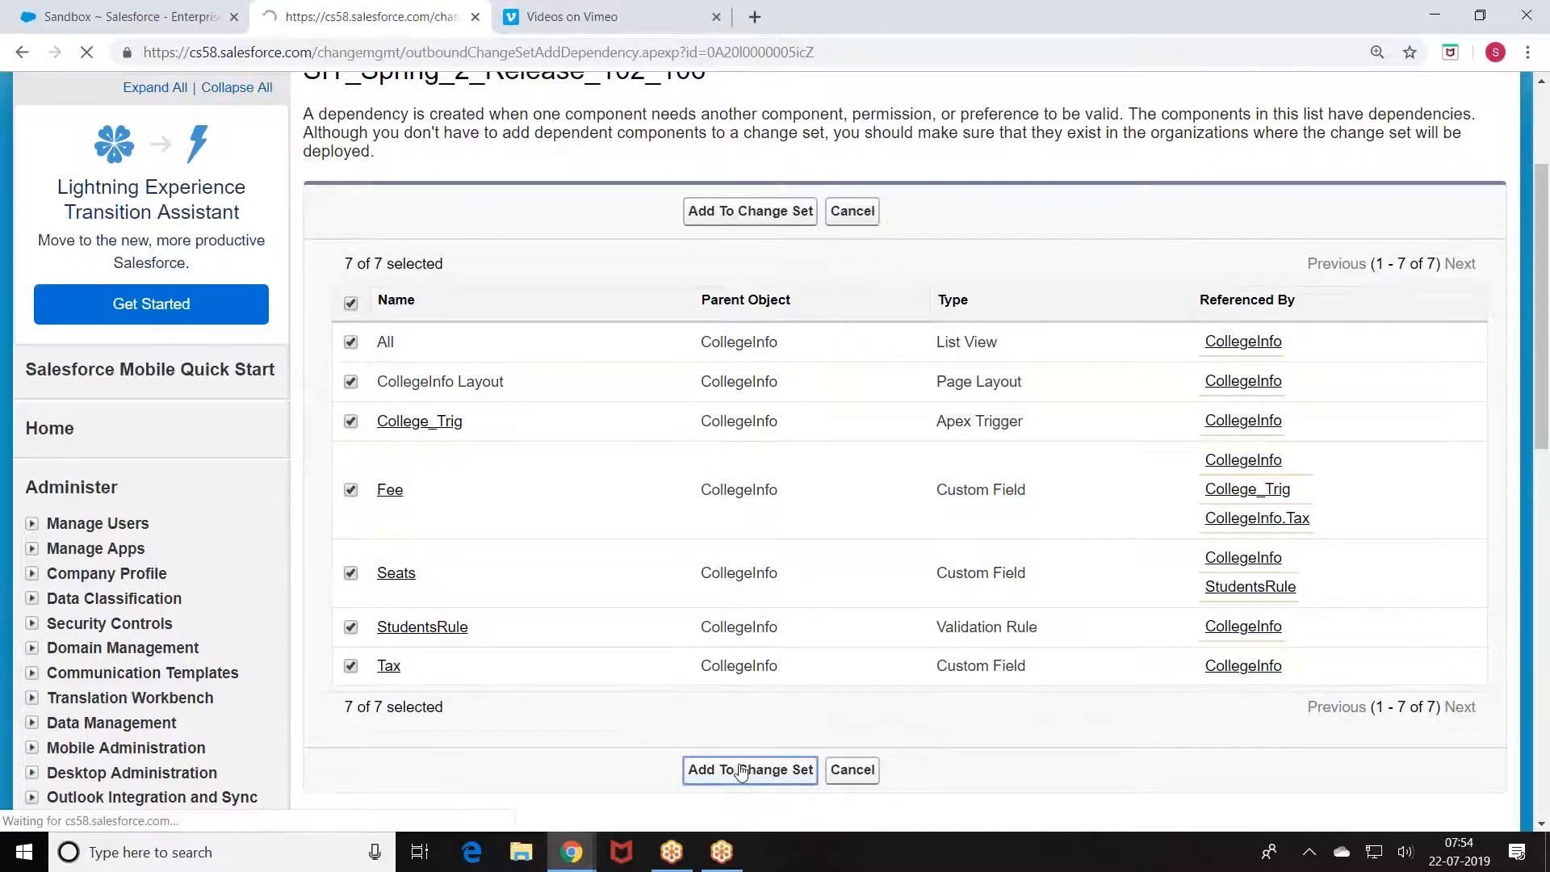
pyautogui.scroll(-5, 516, 710)
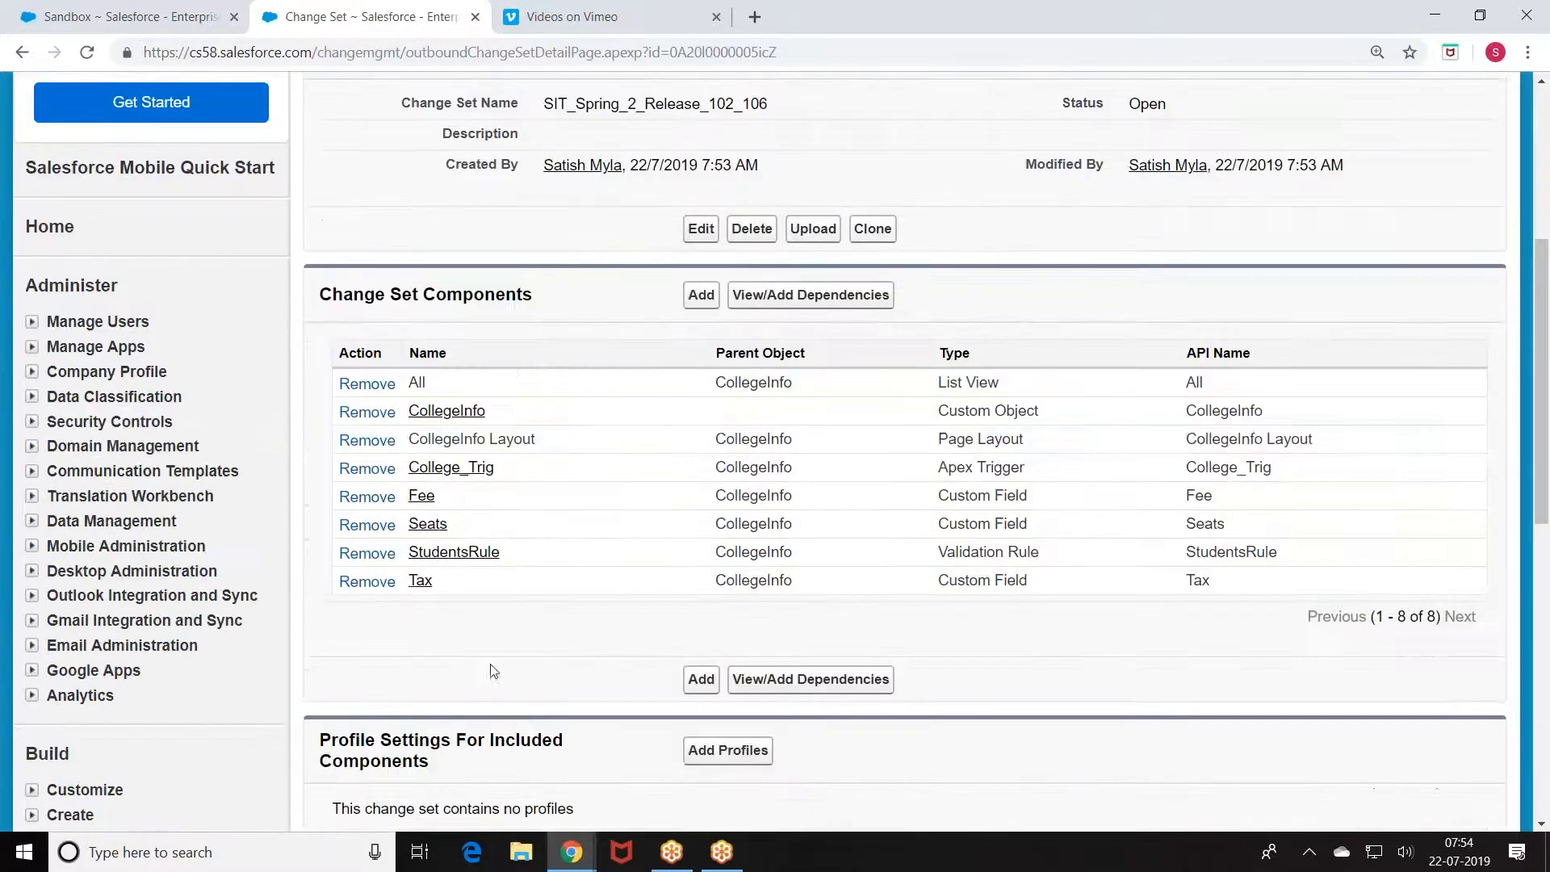
# Step: List Apex Class components and tick Example_Trig_Test and Example_Test
pyautogui.click(701, 299)
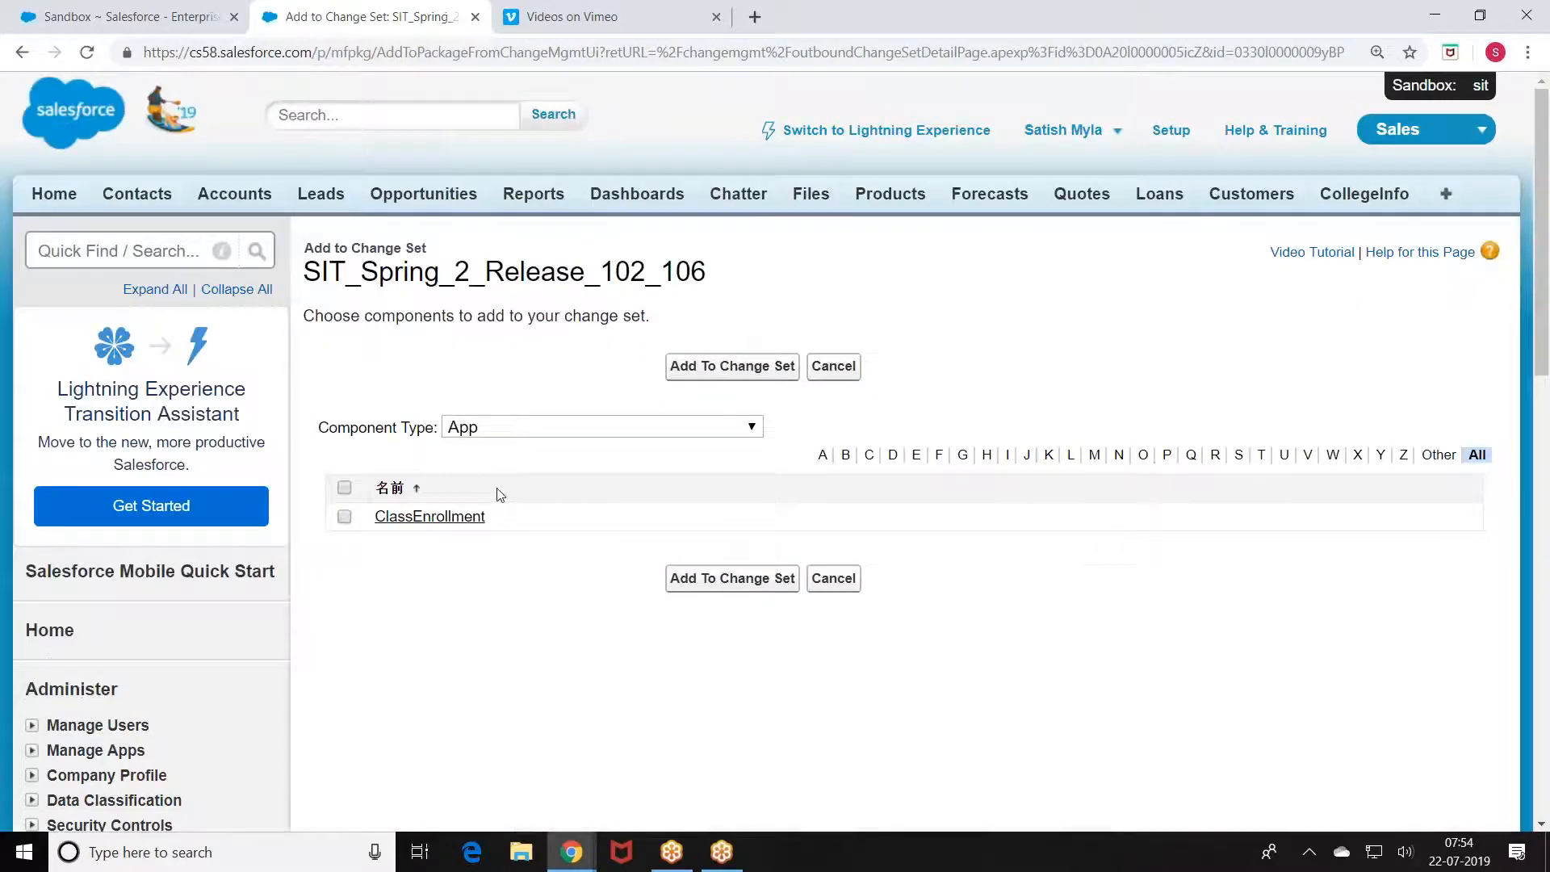
pyautogui.click(501, 427)
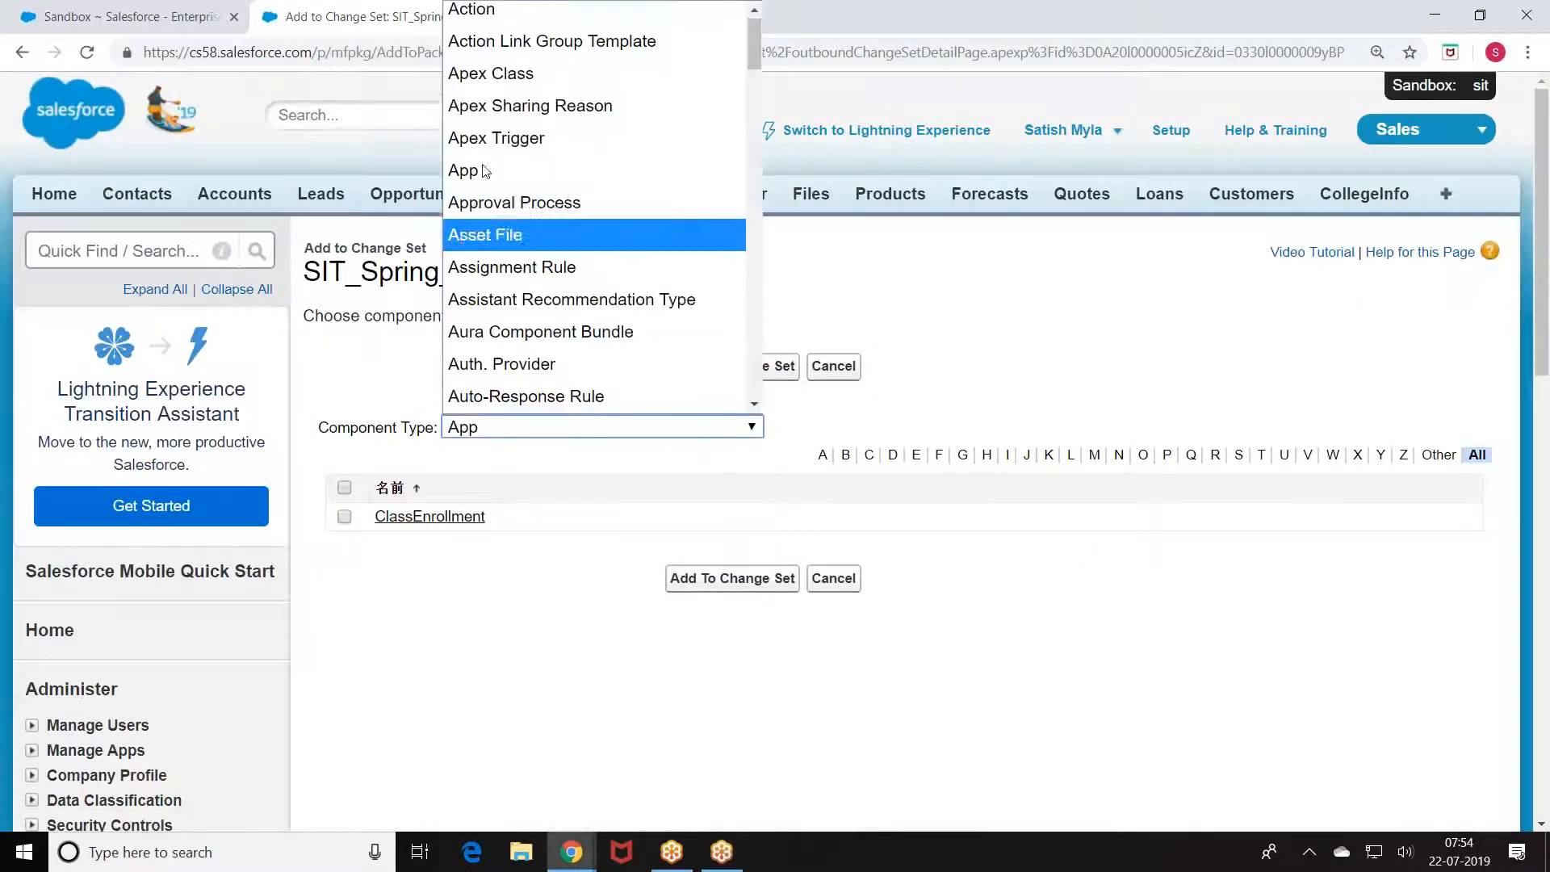
pyautogui.click(489, 74)
pyautogui.scroll(-6, 626, 433)
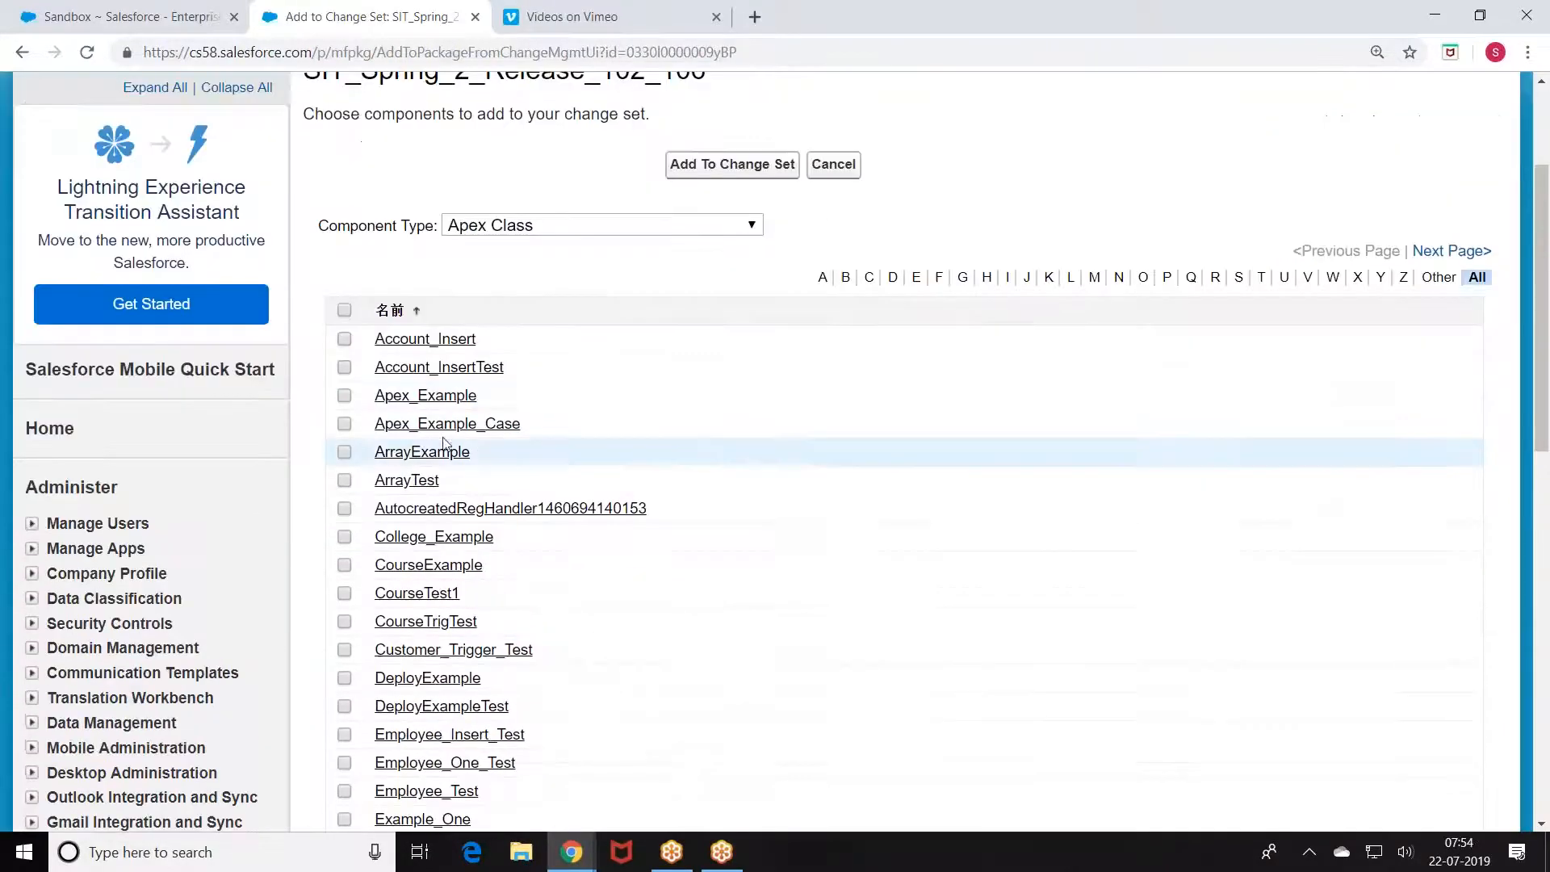
pyautogui.scroll(-1, 488, 433)
pyautogui.click(344, 473)
pyautogui.click(344, 446)
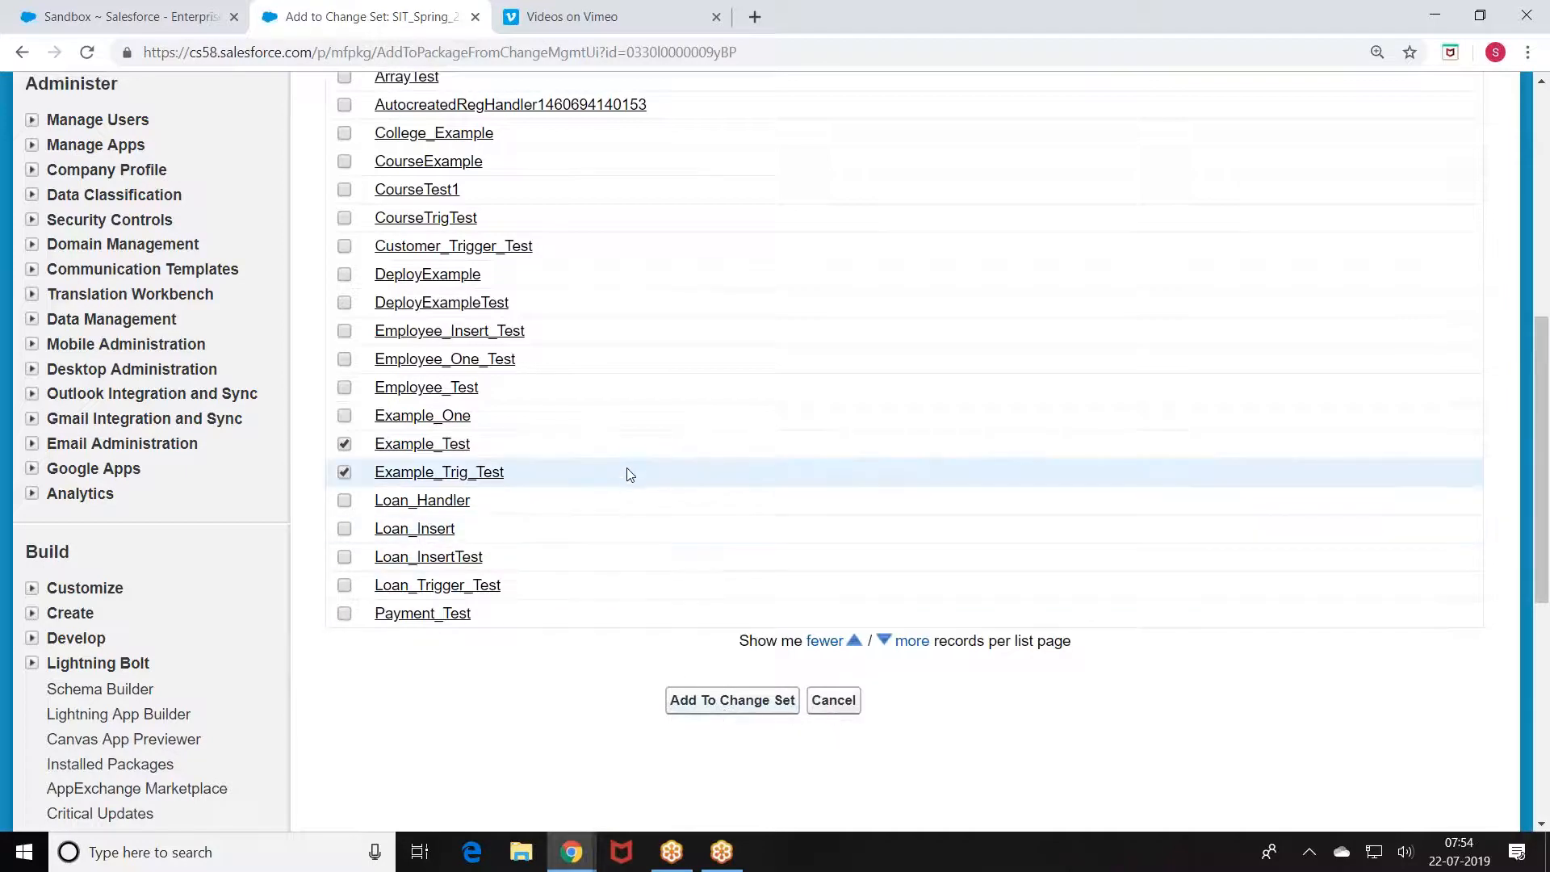
# Step: Glance at the Developer Console window, then return to the Add to Change Set page
pyautogui.click(571, 851)
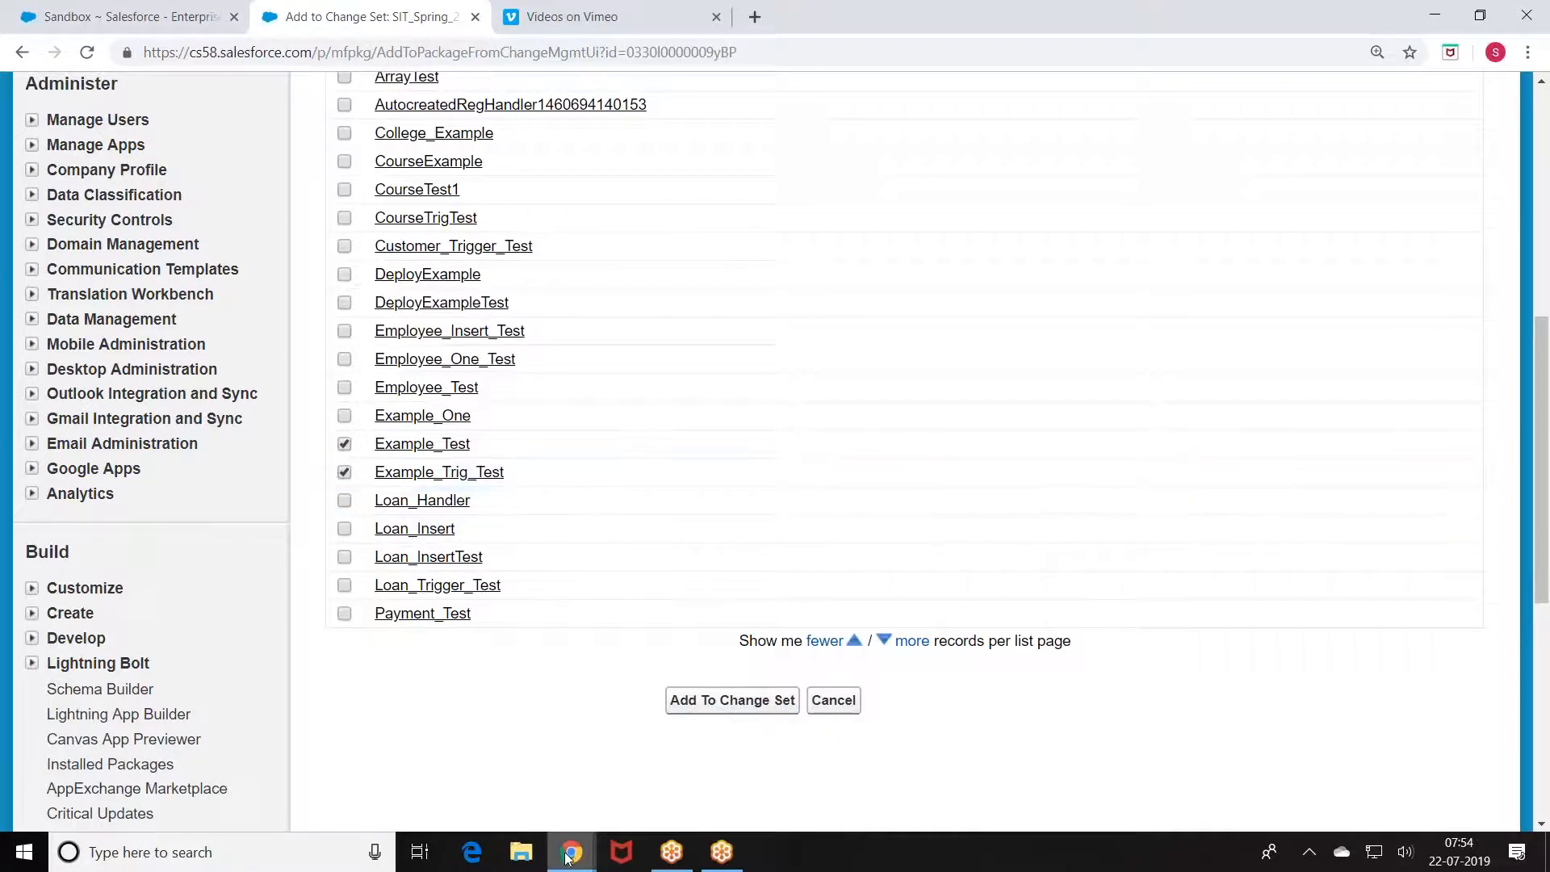
pyautogui.click(684, 796)
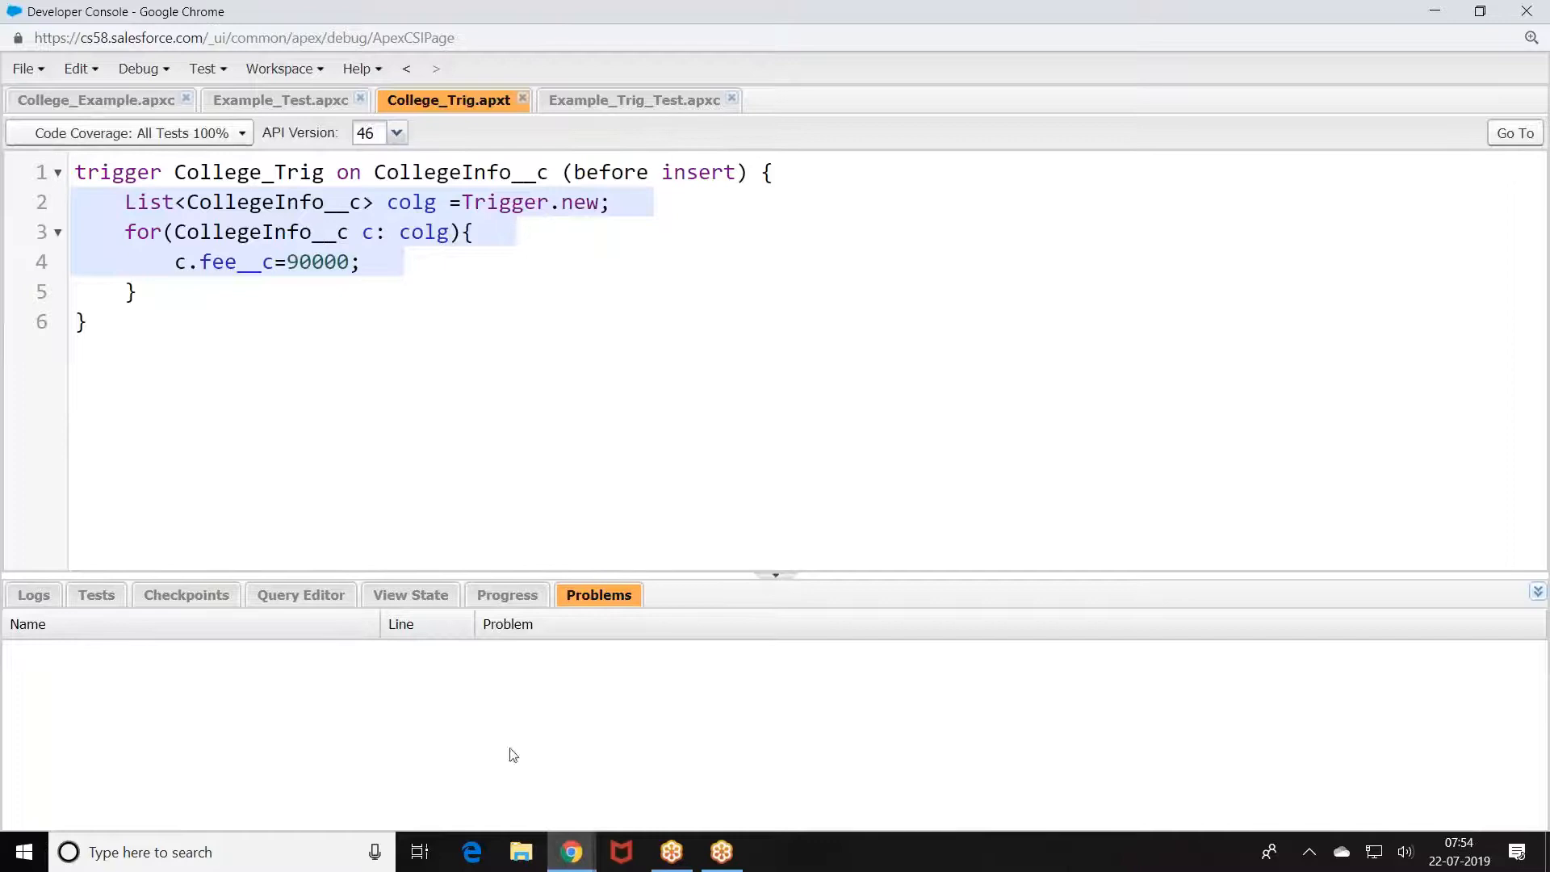
pyautogui.click(575, 857)
pyautogui.click(620, 801)
pyautogui.click(571, 856)
pyautogui.click(484, 767)
# Step: Add College_Example, Example_Test and Example_Trig_Test, bringing the change set to 11 components
pyautogui.scroll(3, 452, 388)
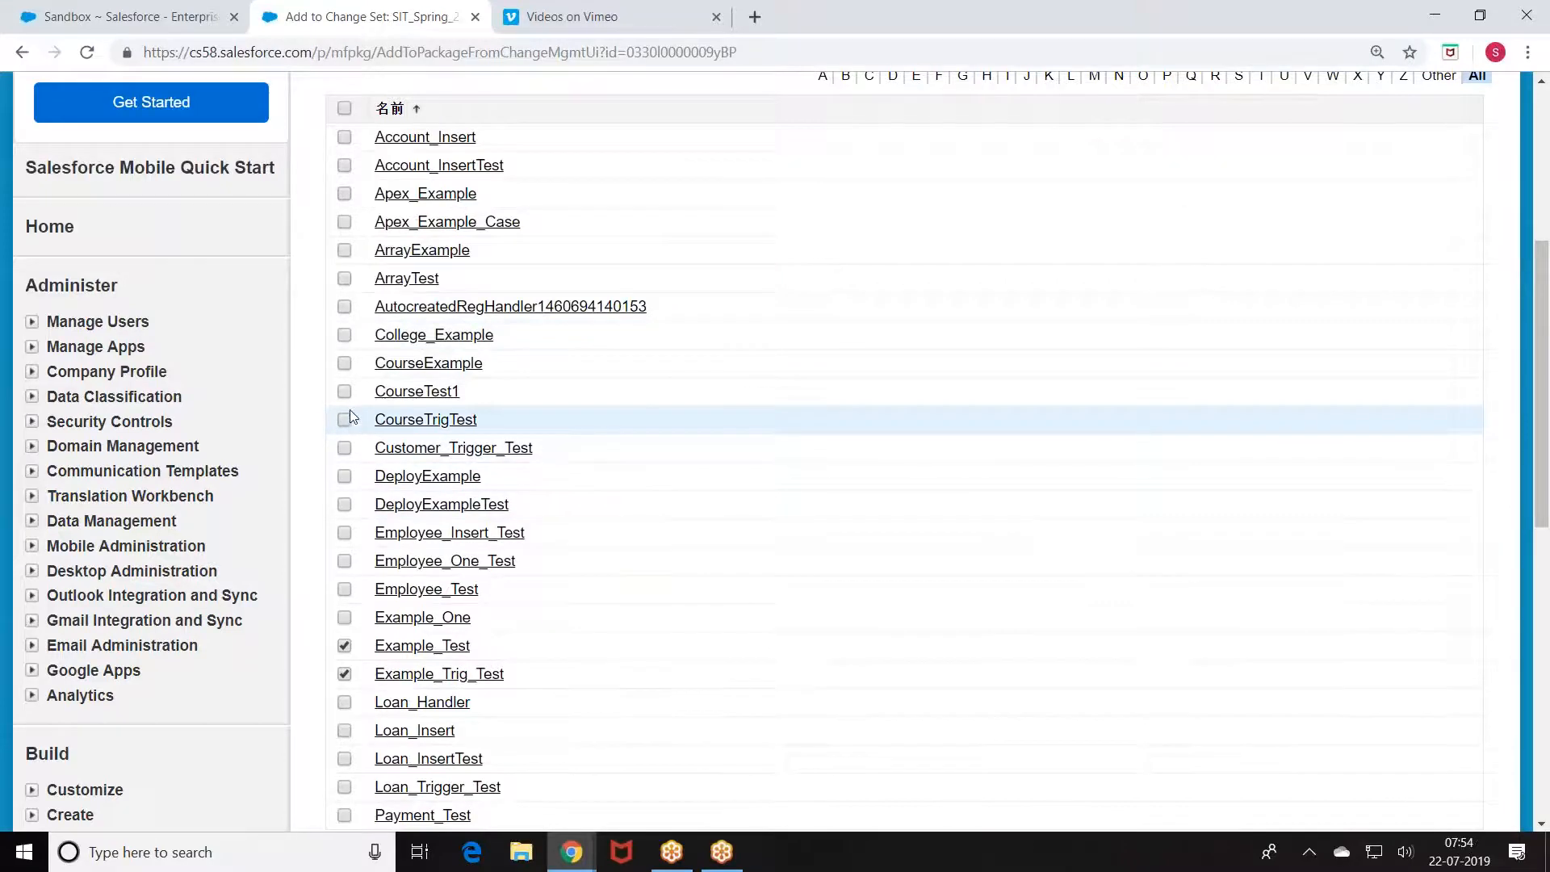
pyautogui.scroll(-1, 629, 371)
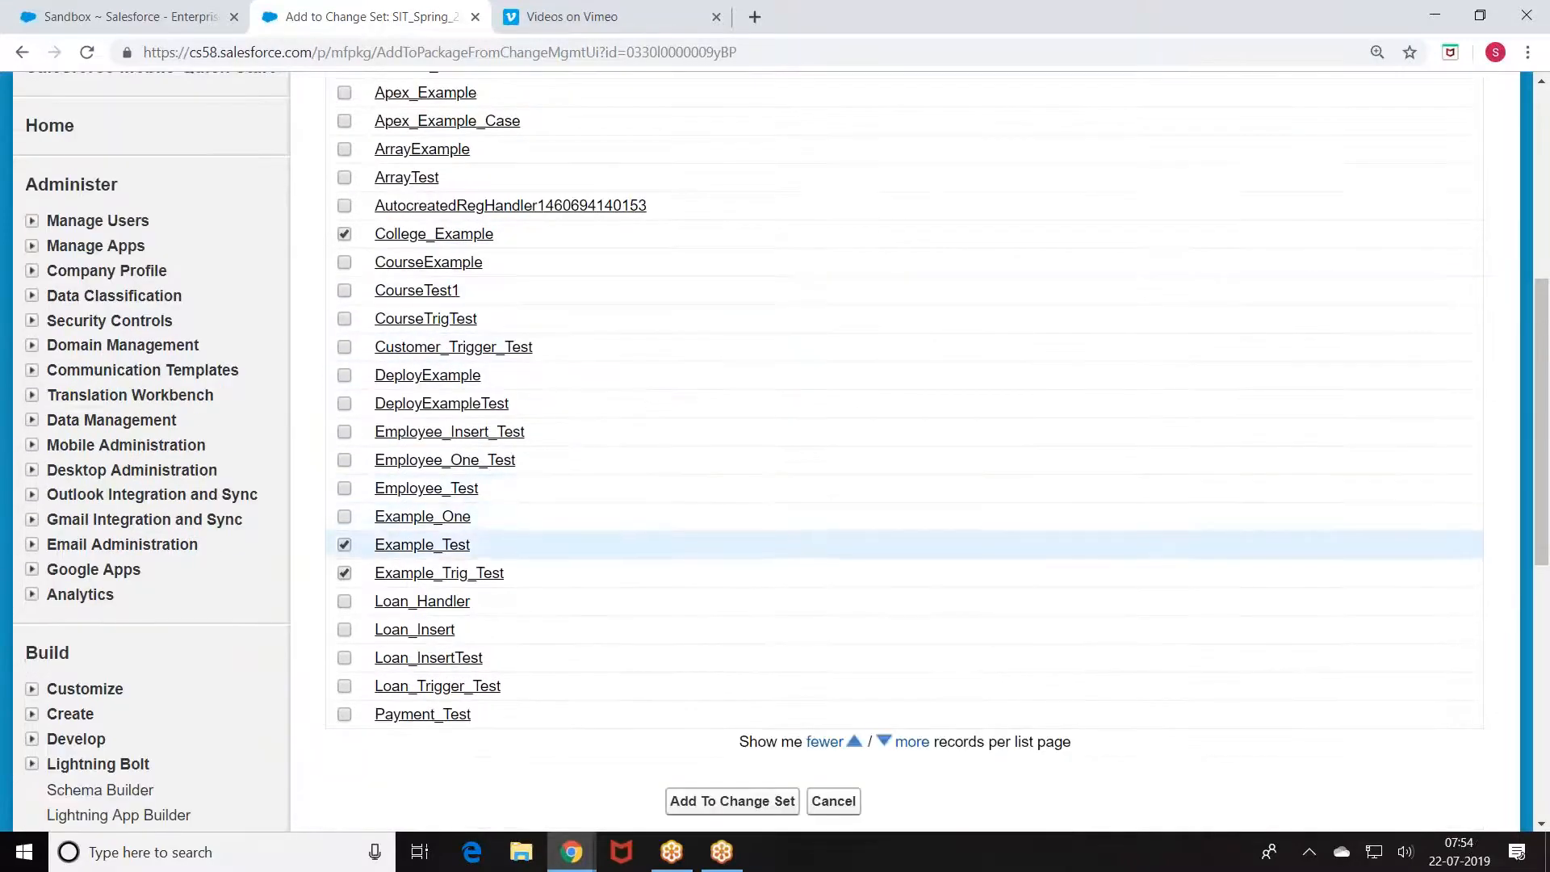
pyautogui.click(742, 804)
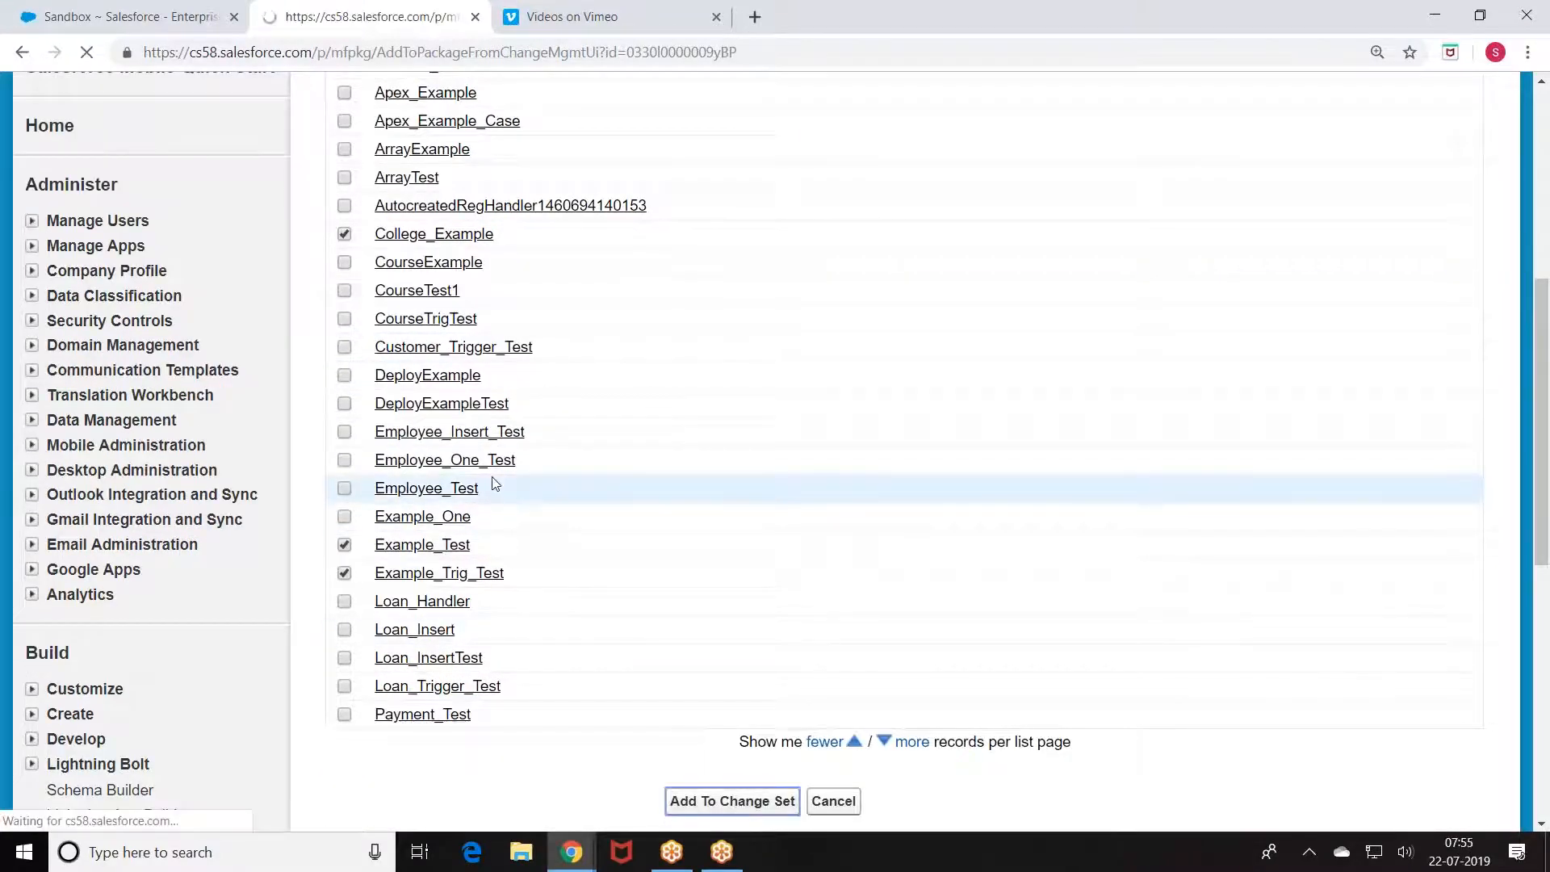
pyautogui.scroll(-6, 494, 483)
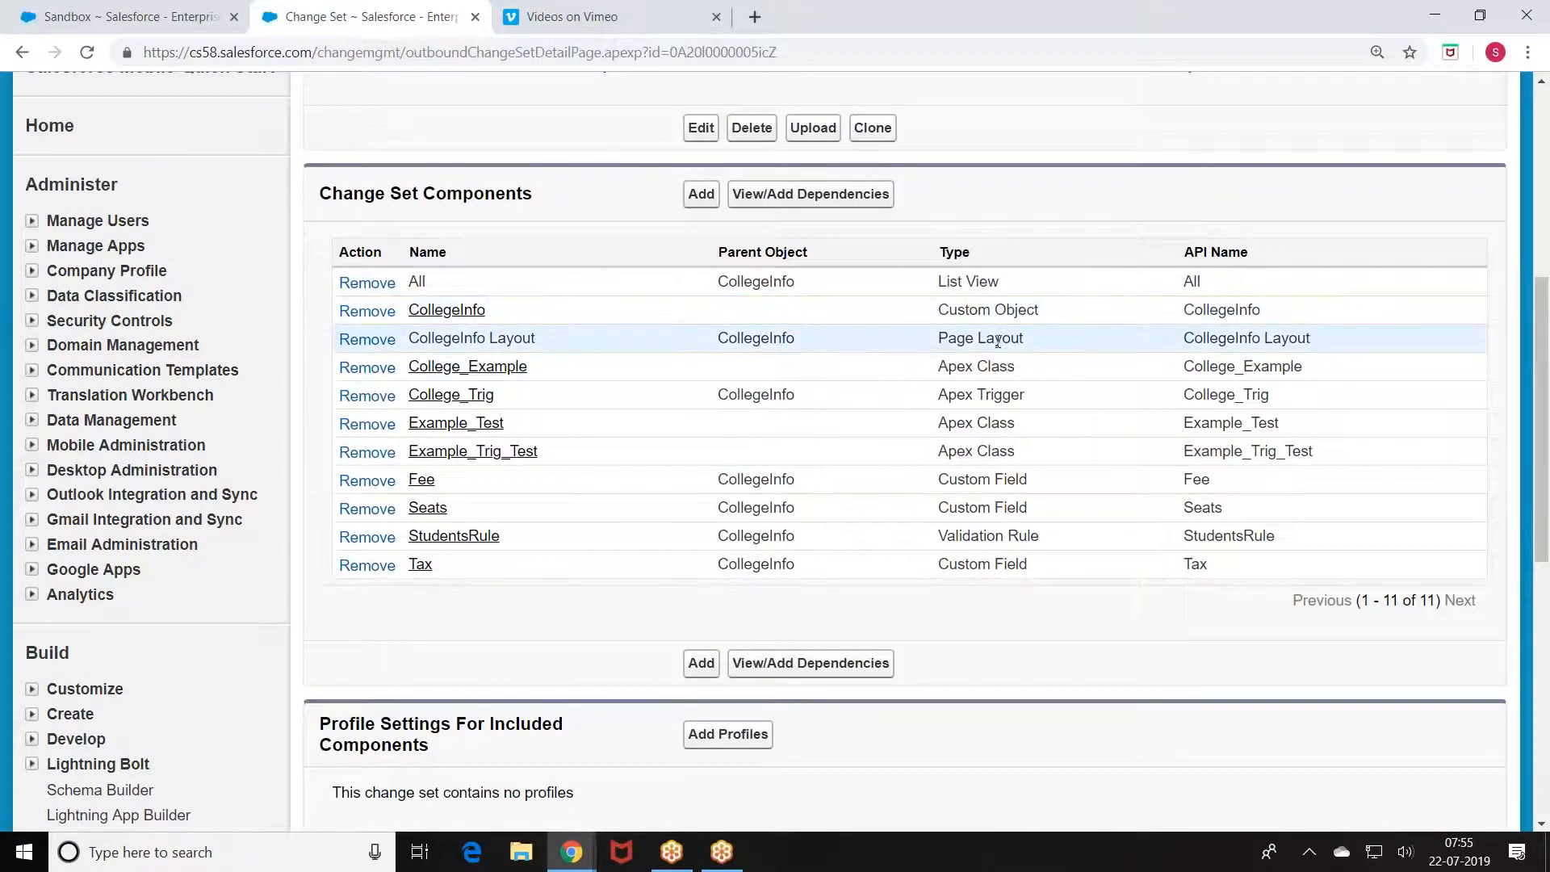
pyautogui.tripleClick(943, 478)
pyautogui.tripleClick(954, 507)
pyautogui.tripleClick(933, 536)
pyautogui.moveTo(937, 568); pyautogui.dragTo(1049, 569)
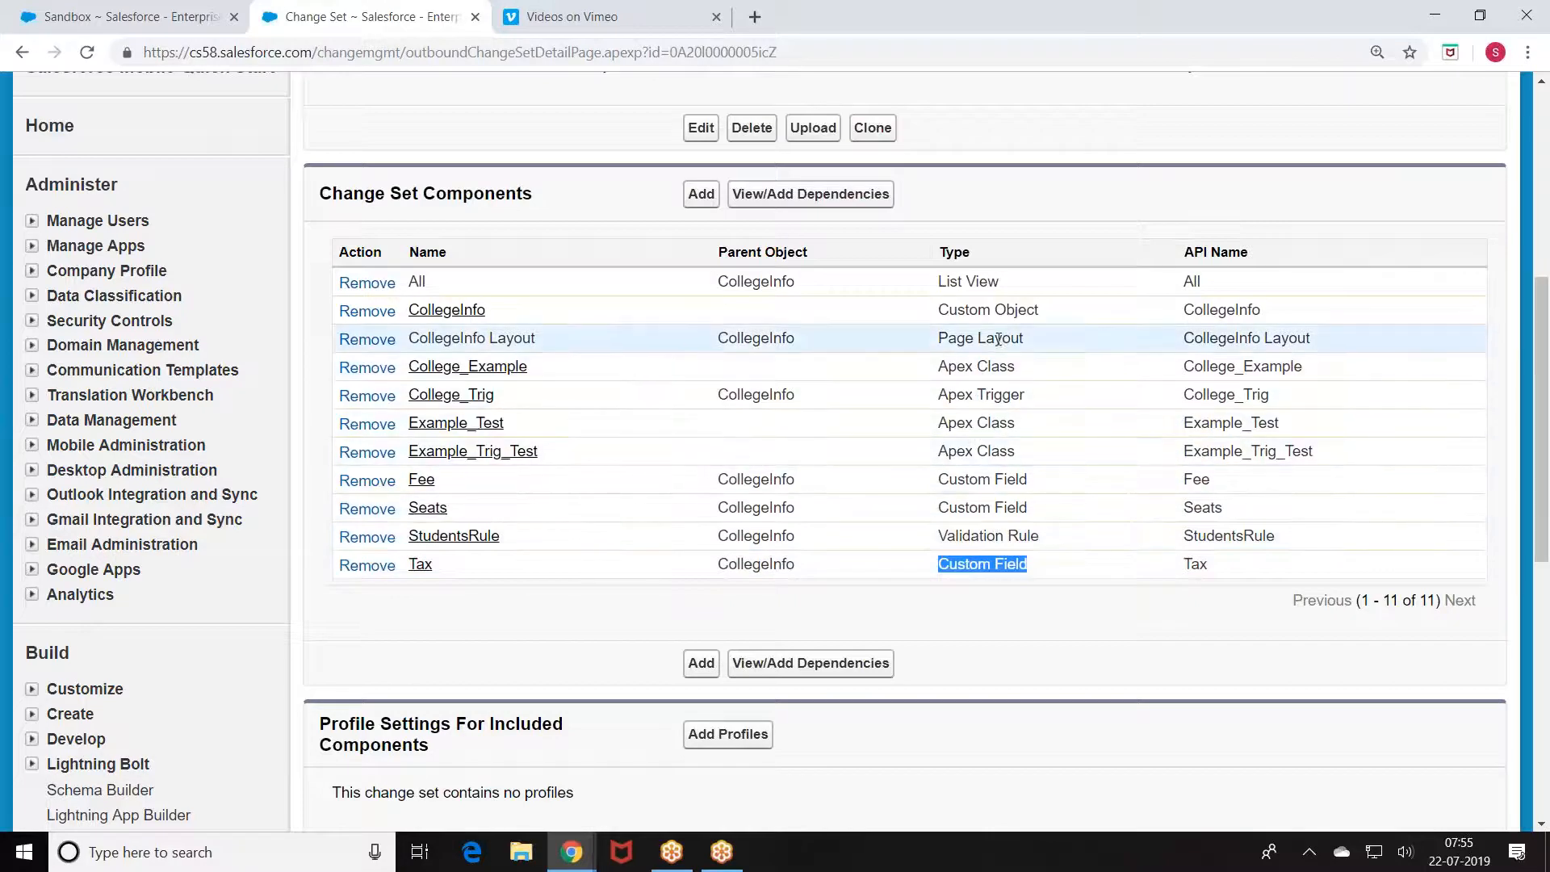
pyautogui.moveTo(949, 565); pyautogui.dragTo(1037, 571)
pyautogui.moveTo(939, 536); pyautogui.dragTo(1065, 536)
pyautogui.moveTo(938, 494); pyautogui.dragTo(1056, 515)
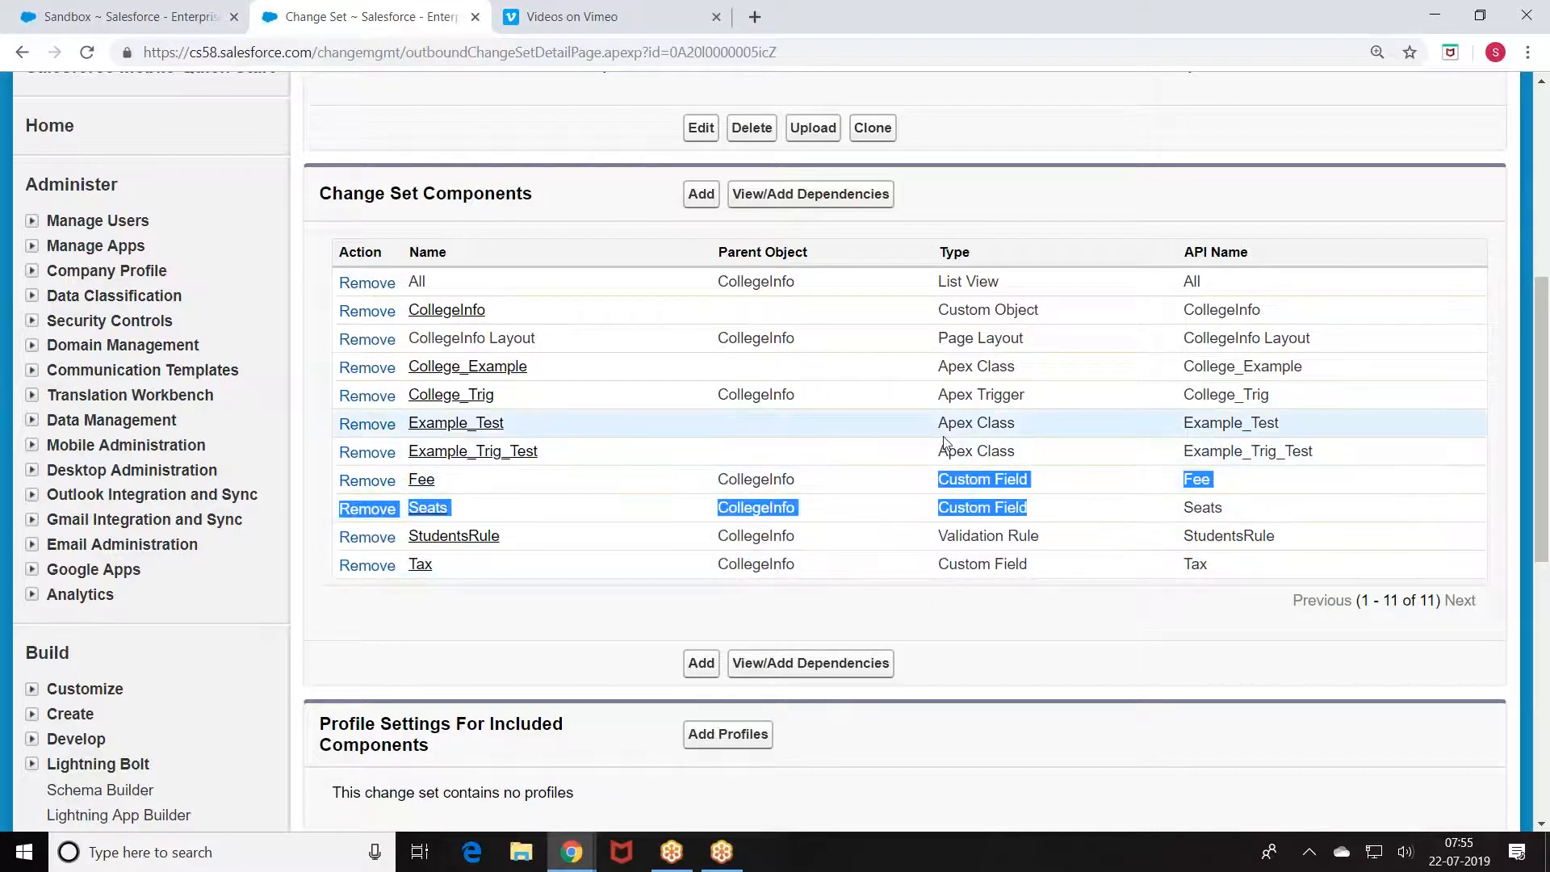
pyautogui.moveTo(938, 450); pyautogui.dragTo(1017, 452)
pyautogui.moveTo(938, 394); pyautogui.dragTo(1025, 395)
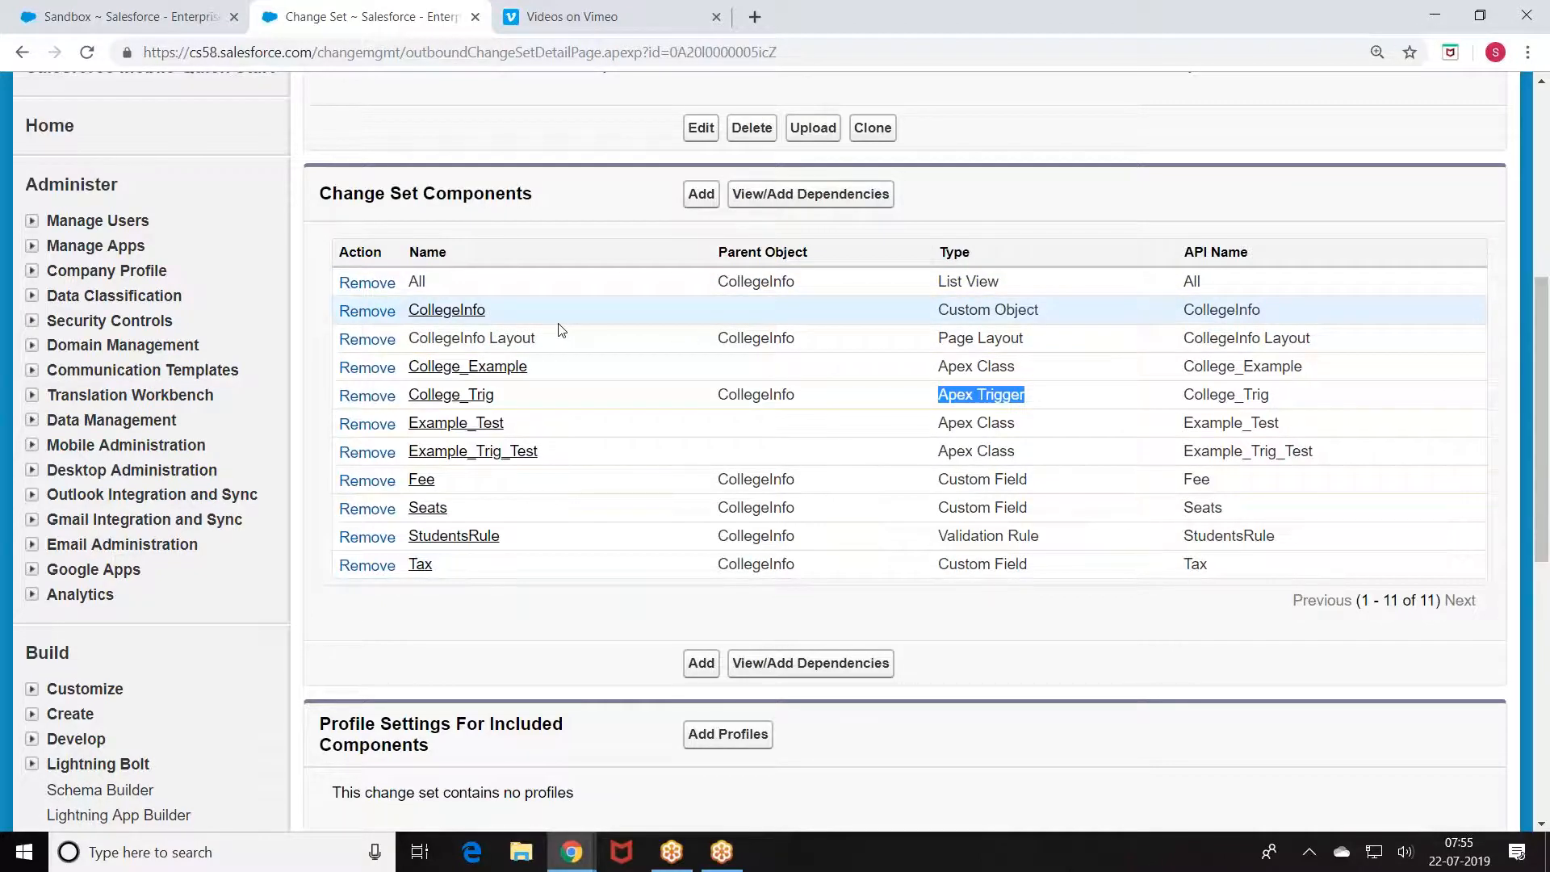
pyautogui.scroll(4, 557, 328)
pyautogui.click(812, 255)
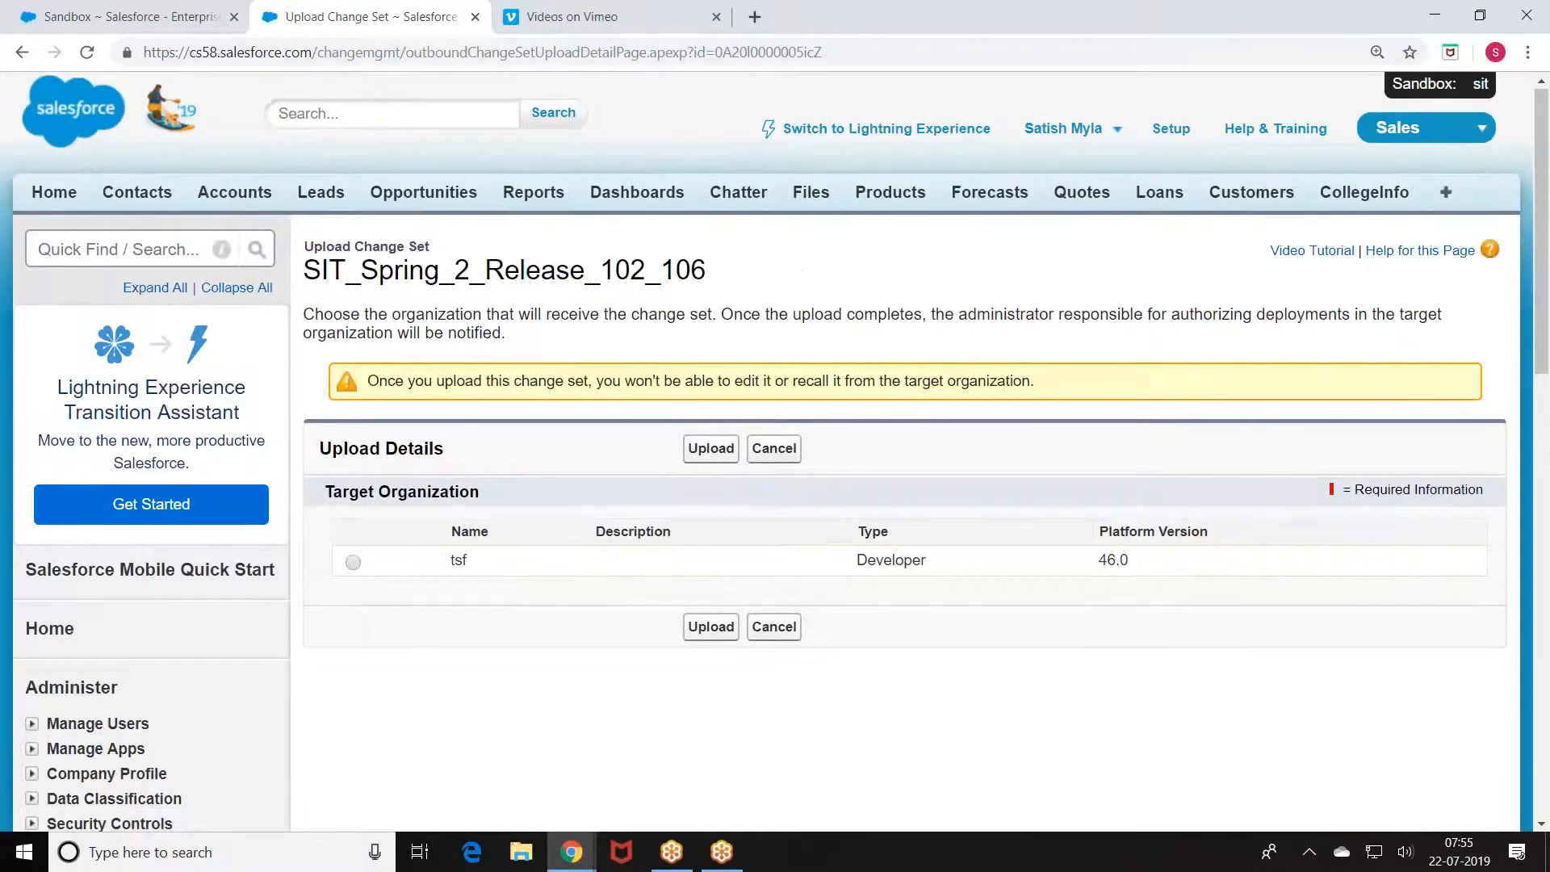
pyautogui.scroll(-2, 651, 408)
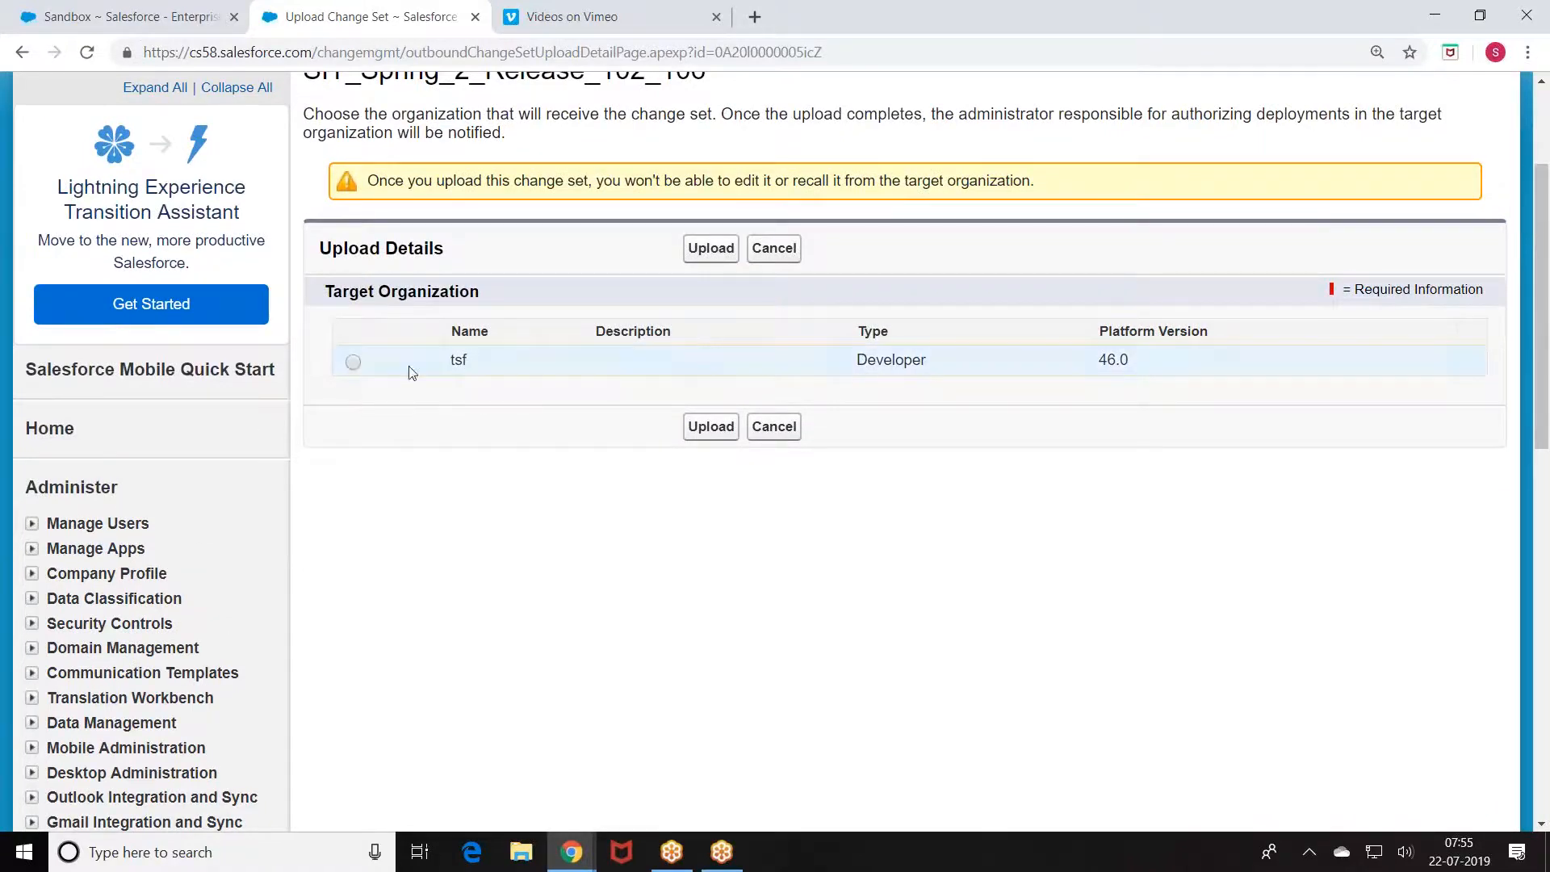
pyautogui.click(779, 437)
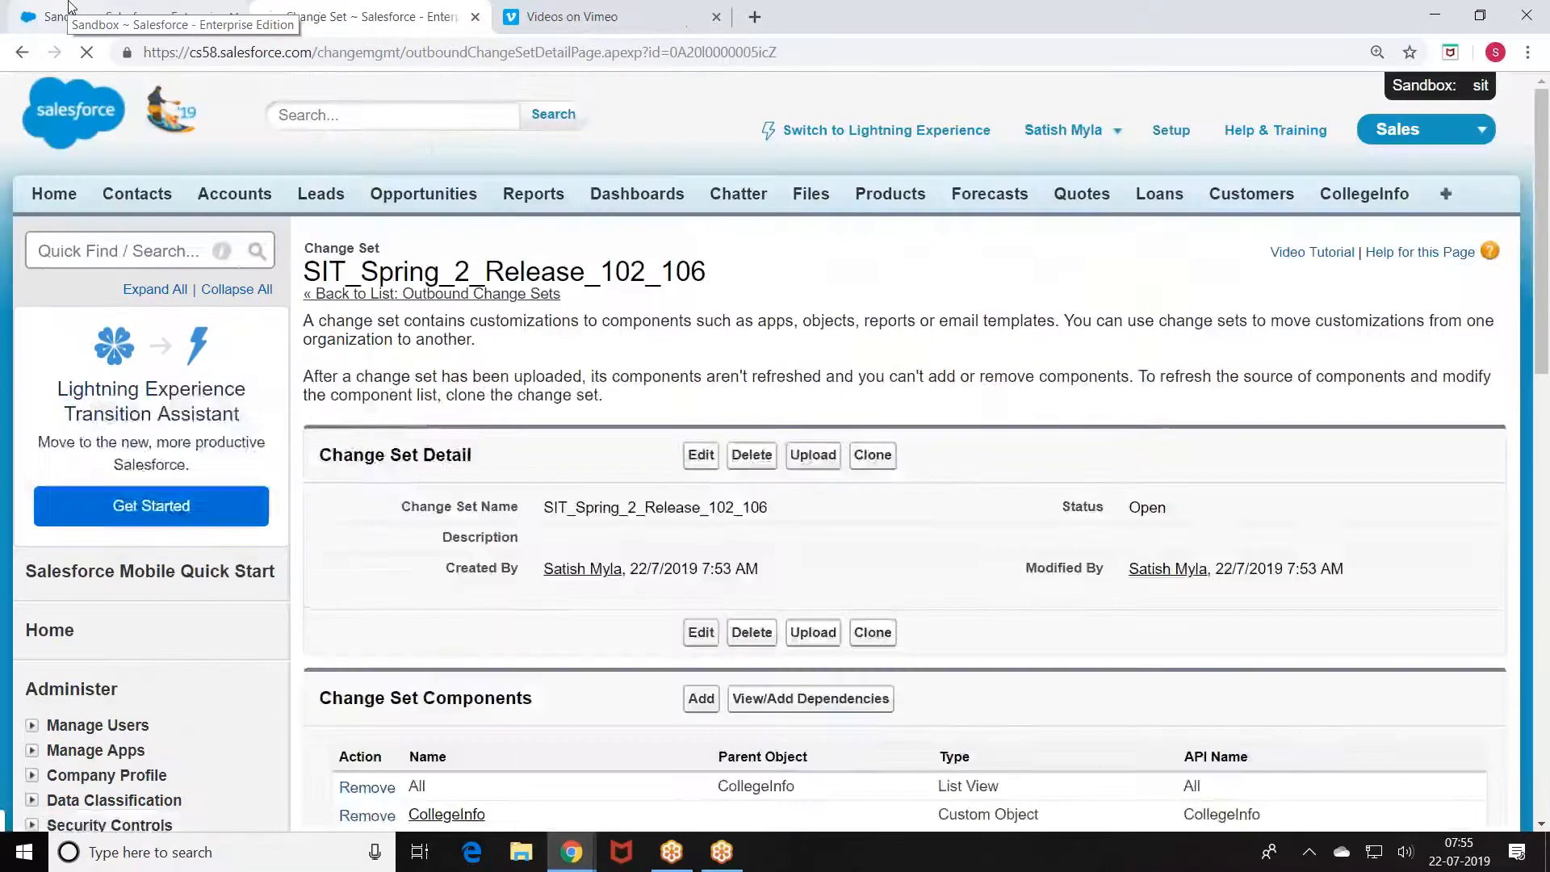
# Step: Switch to the production org tab and open Deploy > Deployment Settings
pyautogui.click(69, 20)
pyautogui.scroll(-9, 49, 432)
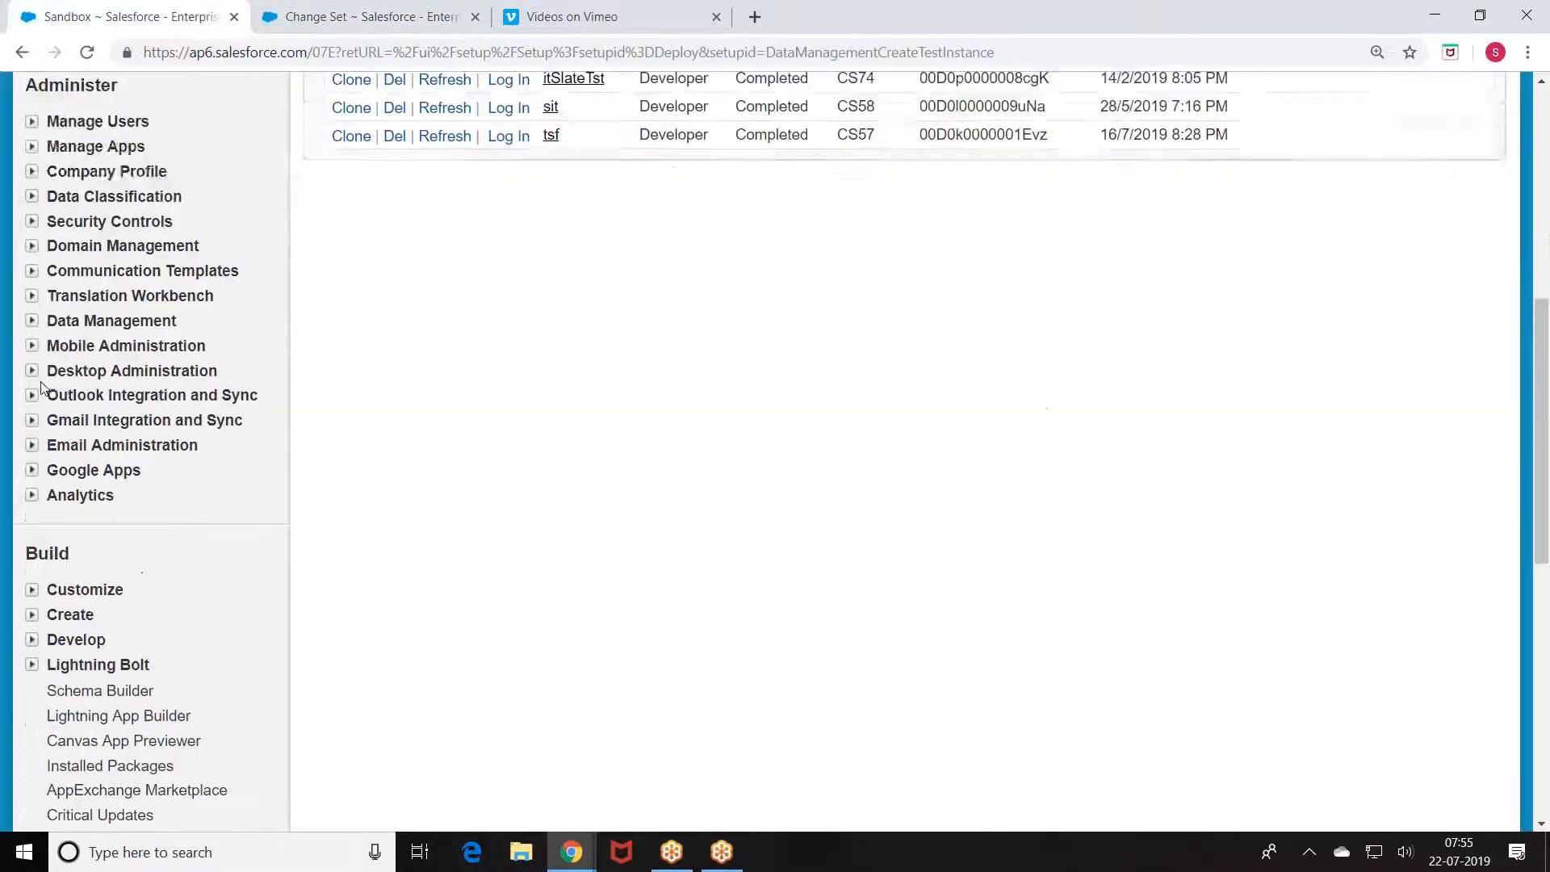
pyautogui.scroll(-1, 100, 579)
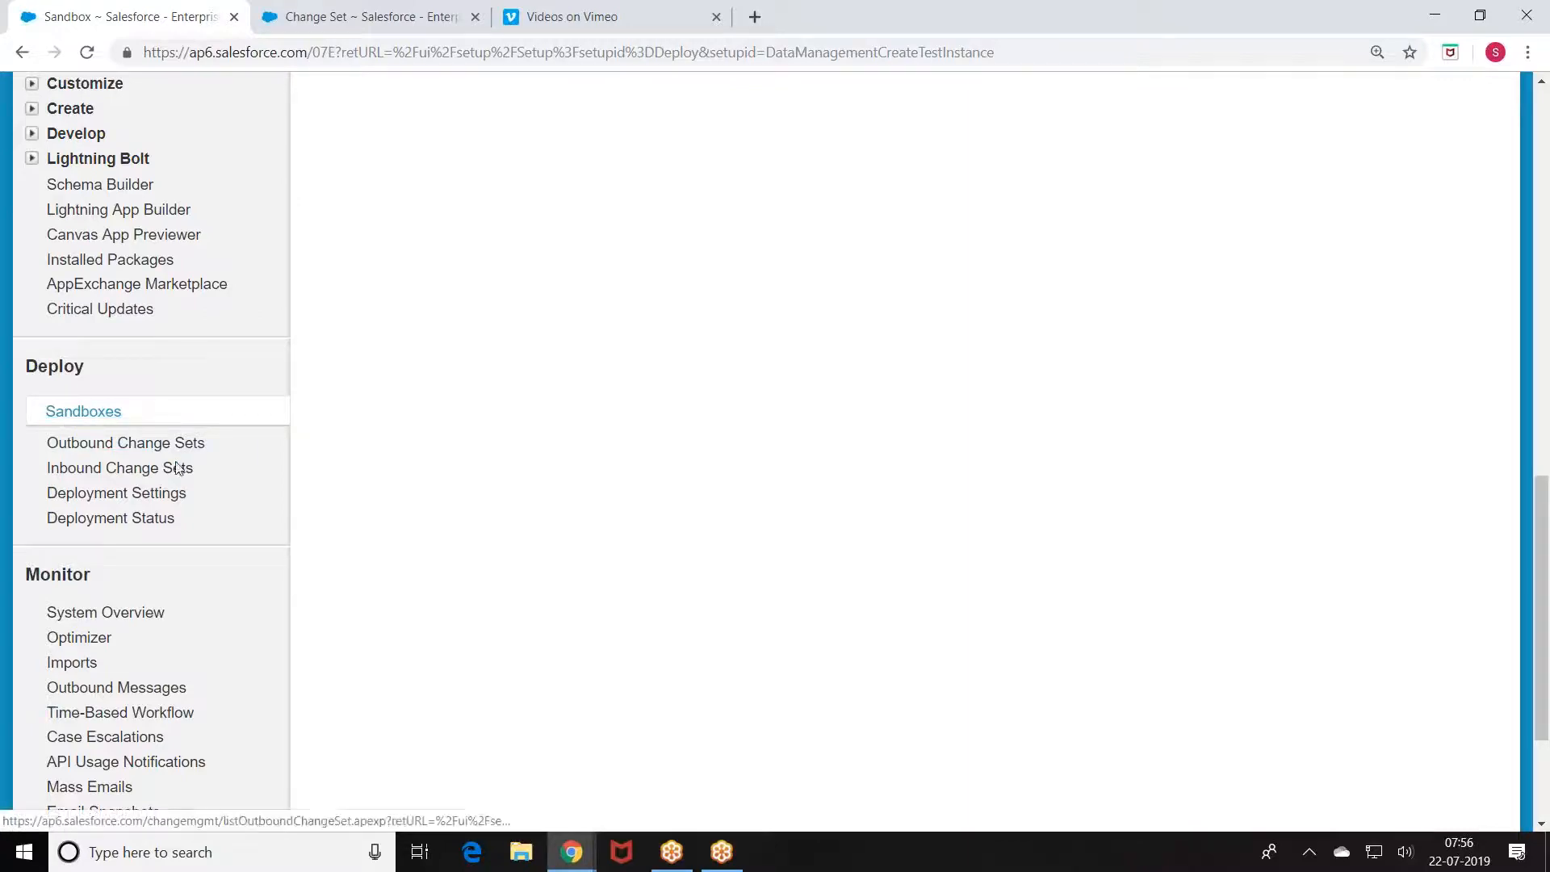
pyautogui.click(84, 501)
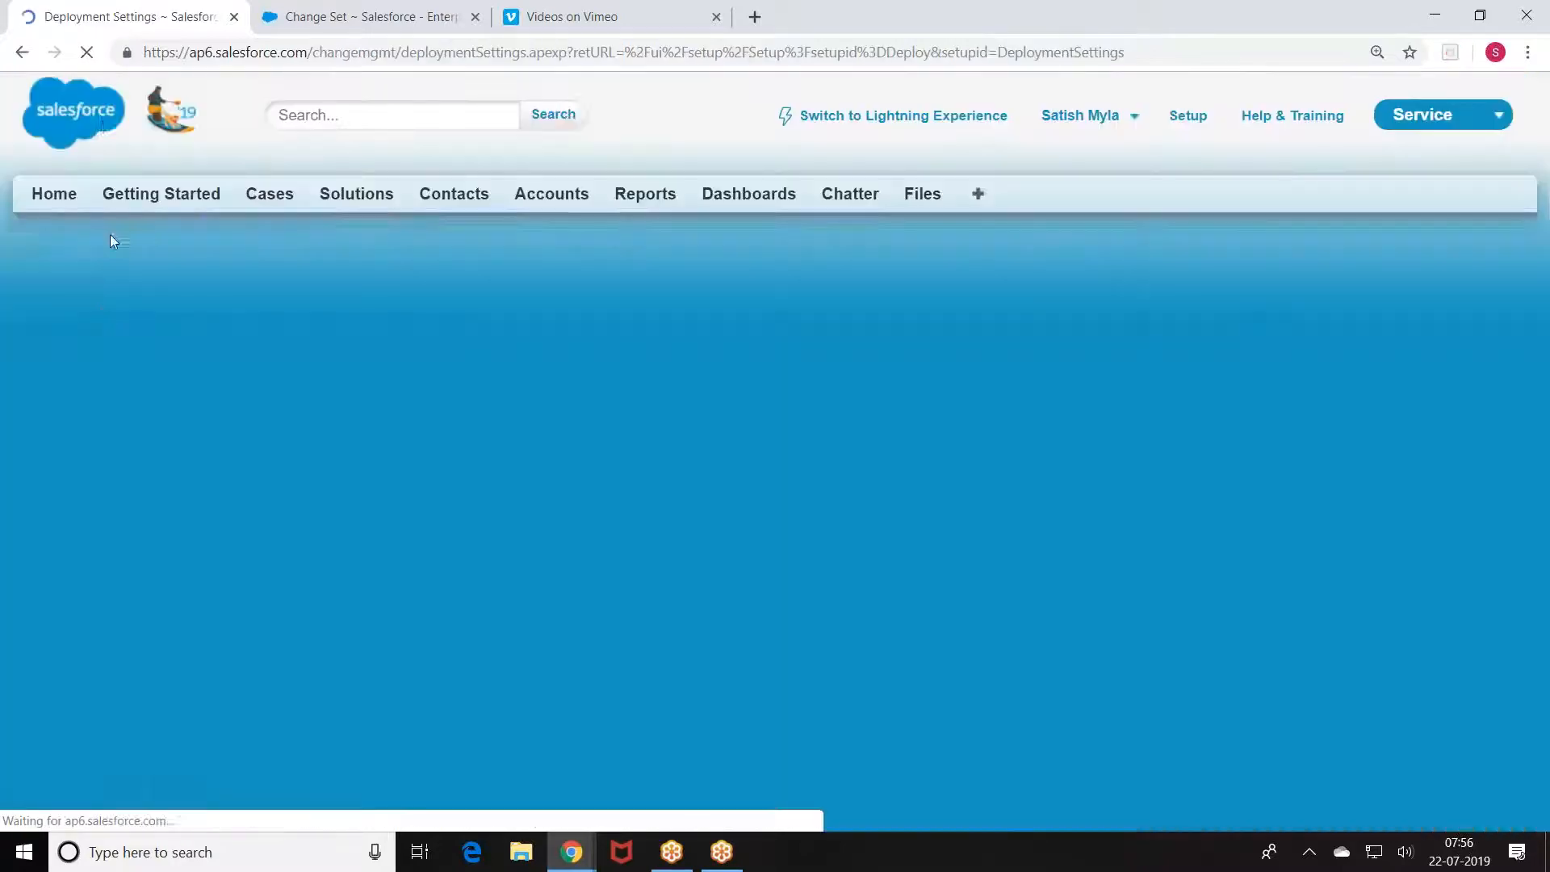
# Step: Edit the tsf deployment connection to allow inbound changes, save, and return to the change set tab
pyautogui.scroll(-2, 235, 288)
pyautogui.scroll(-1, 403, 379)
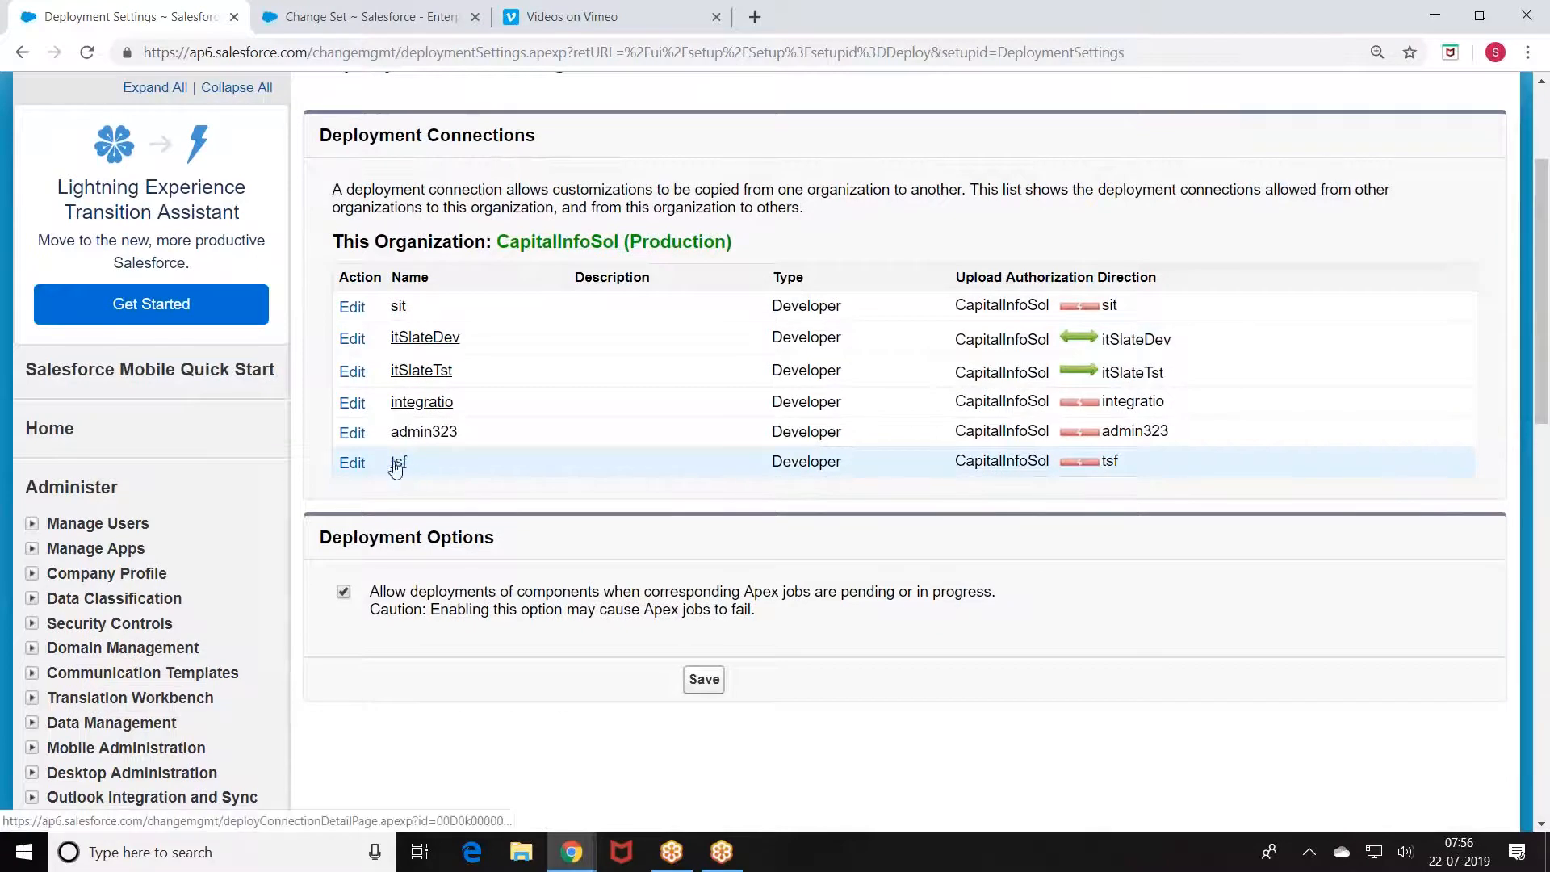
pyautogui.scroll(3, 307, 505)
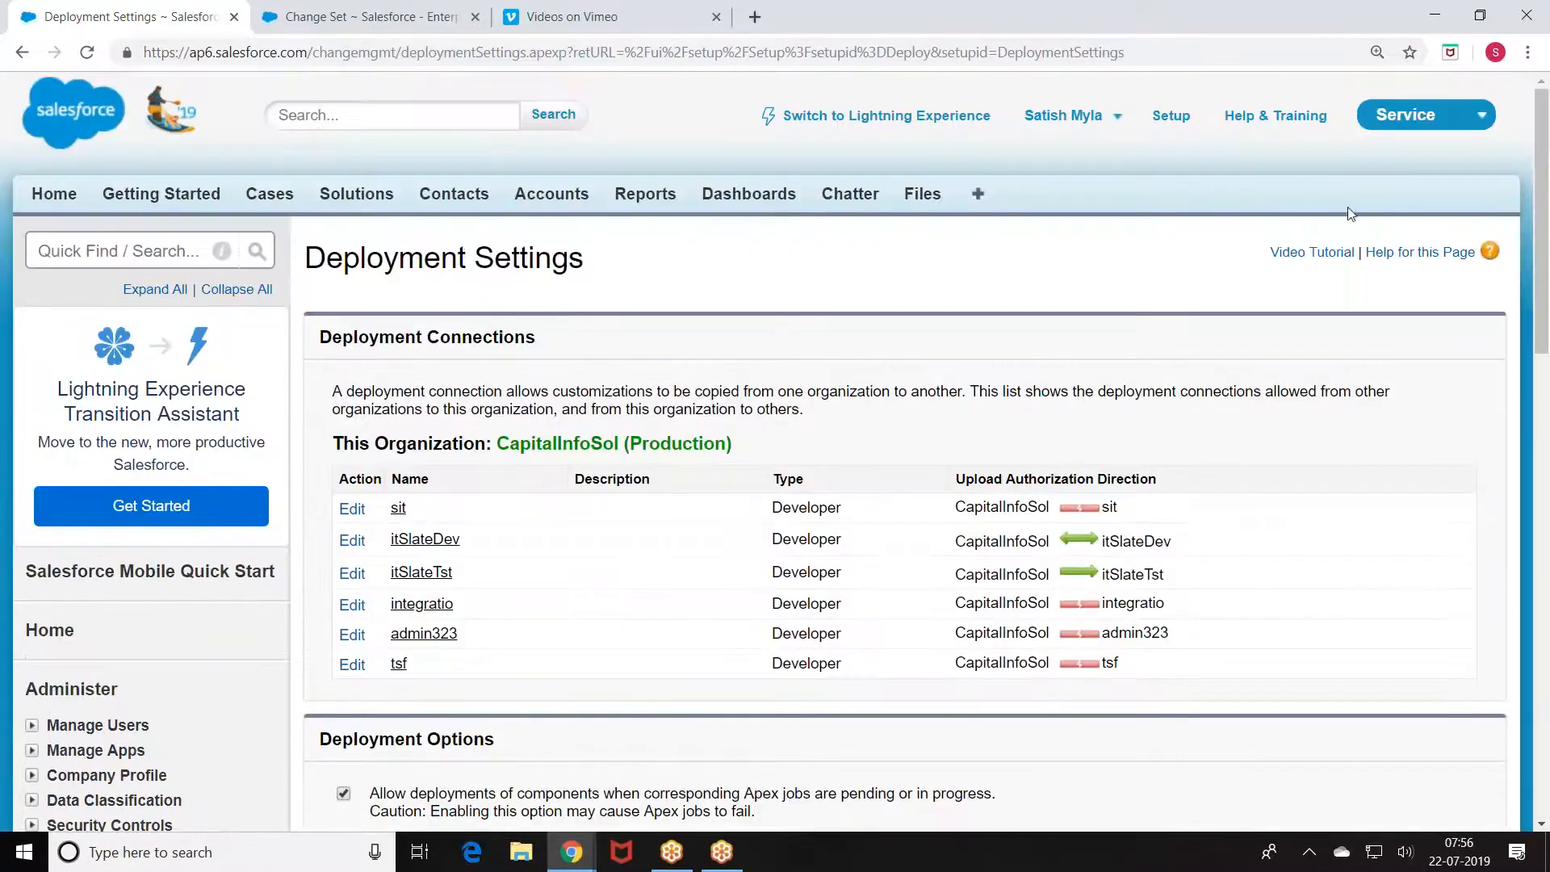
pyautogui.scroll(-1, 519, 525)
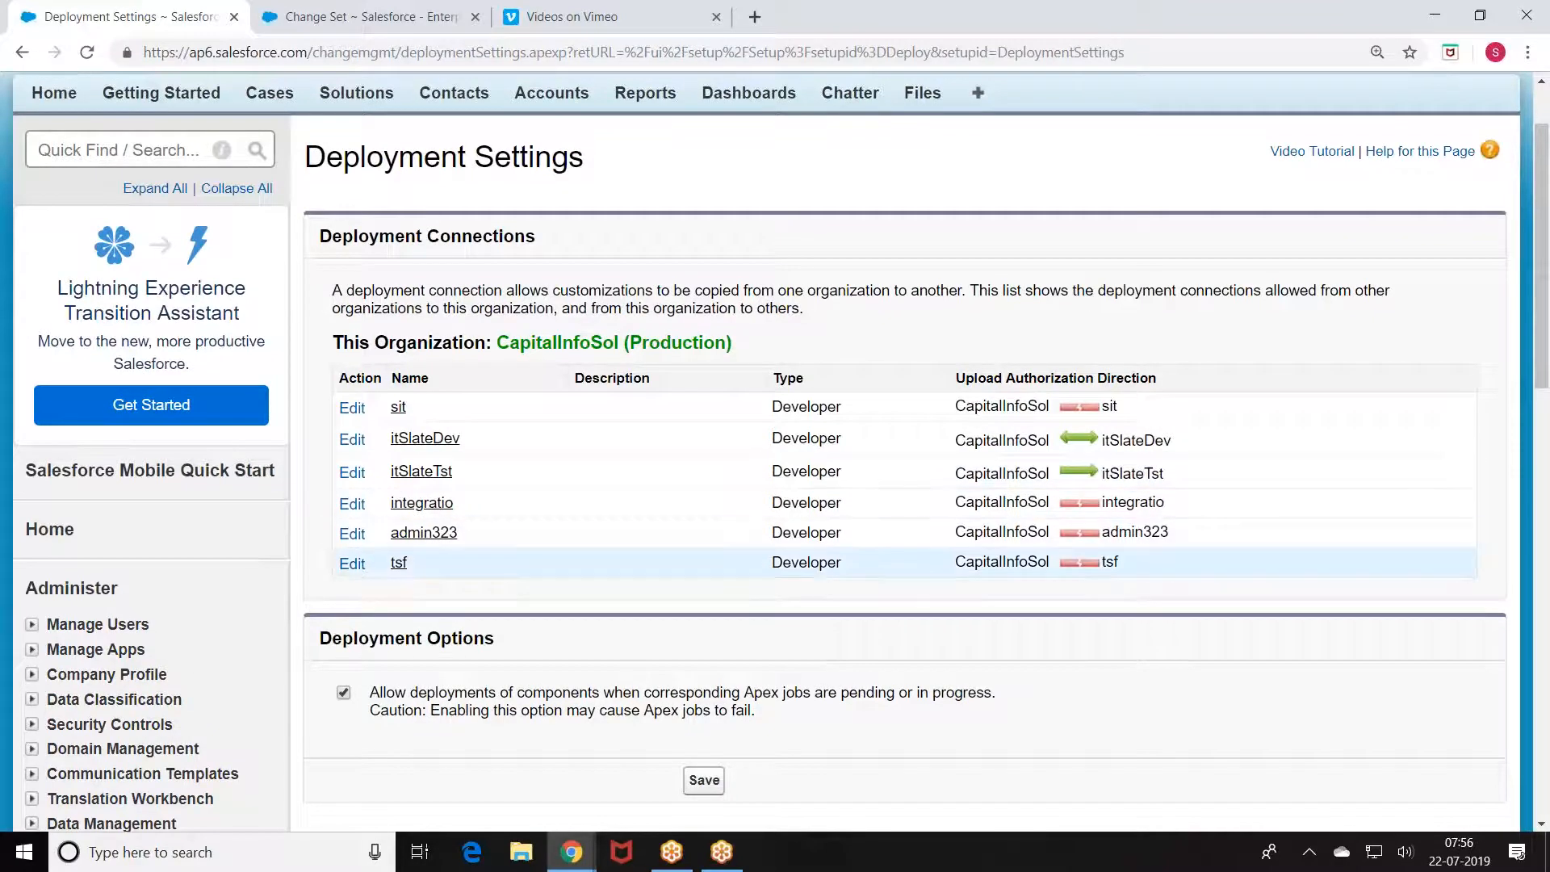
pyautogui.scroll(-5, 342, 491)
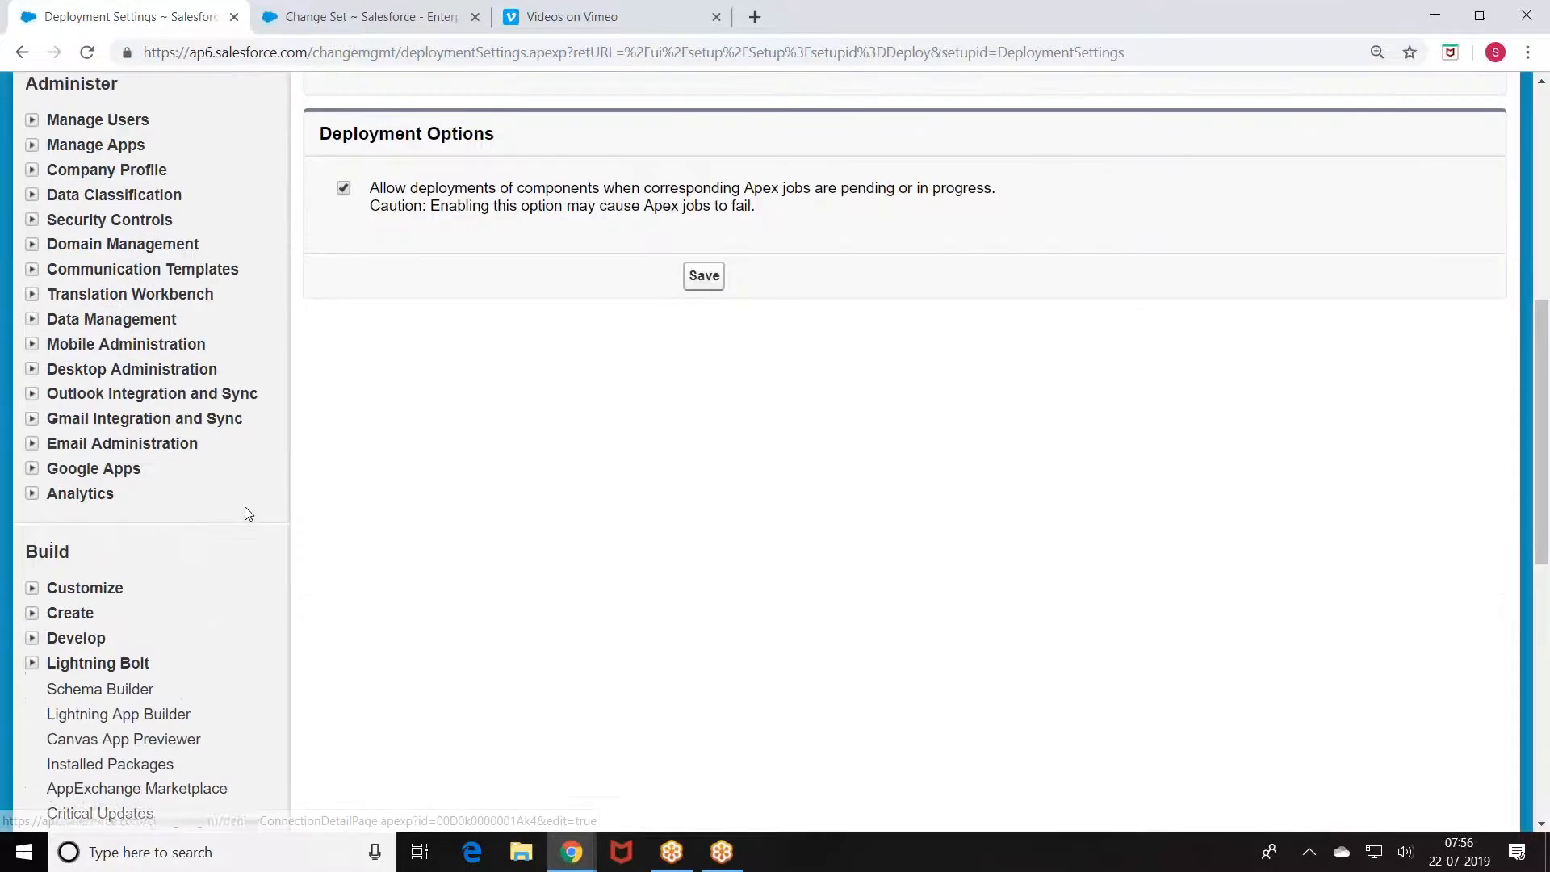
pyautogui.scroll(-1, 172, 518)
pyautogui.scroll(-2, 149, 616)
pyautogui.scroll(6, 460, 529)
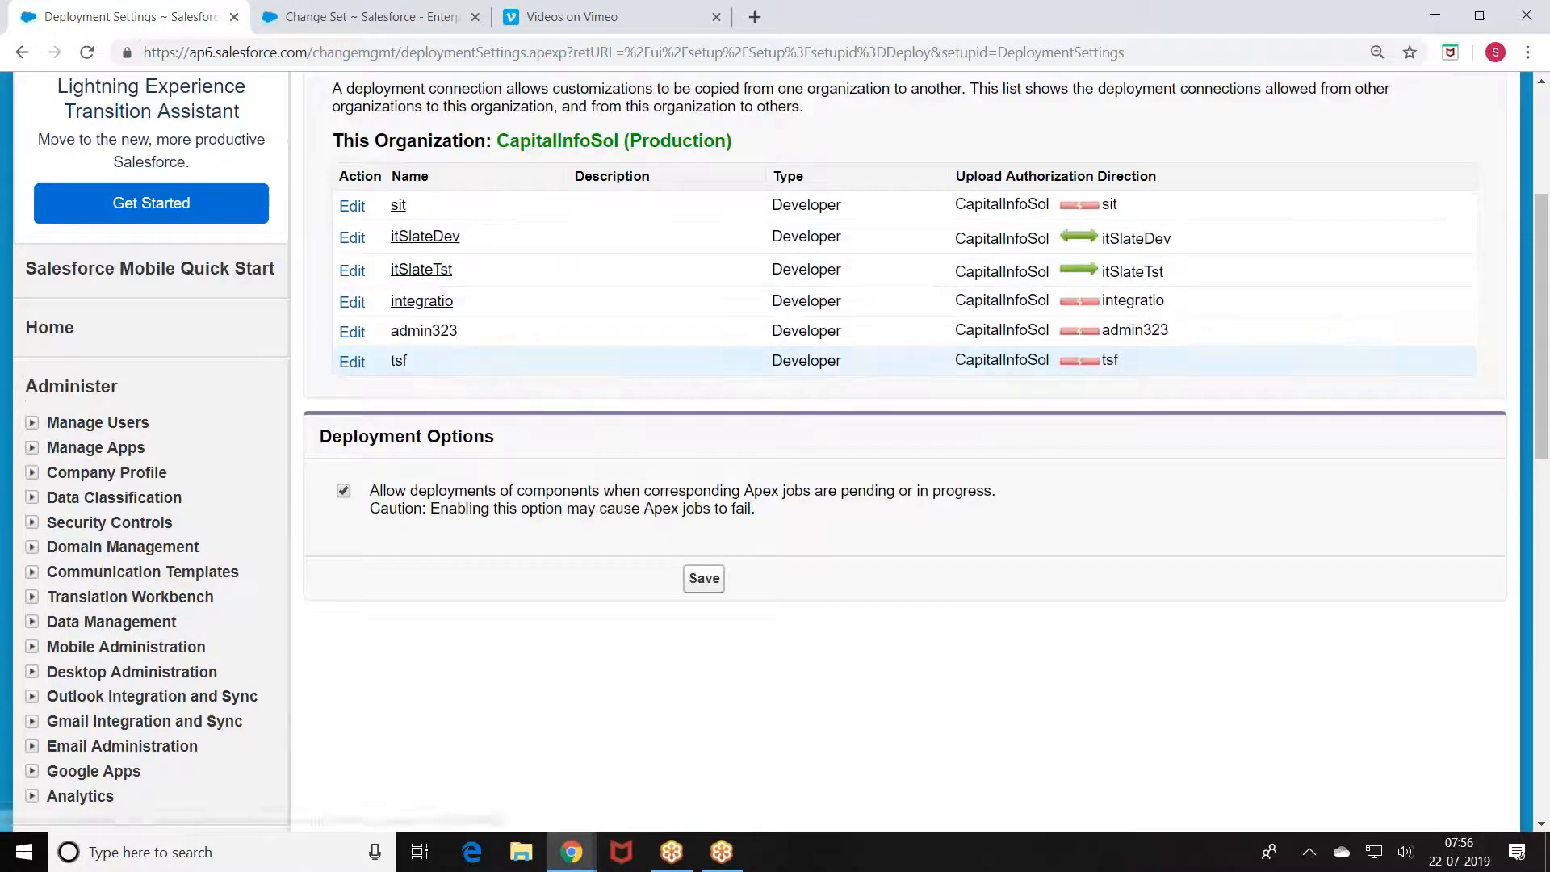
pyautogui.click(352, 362)
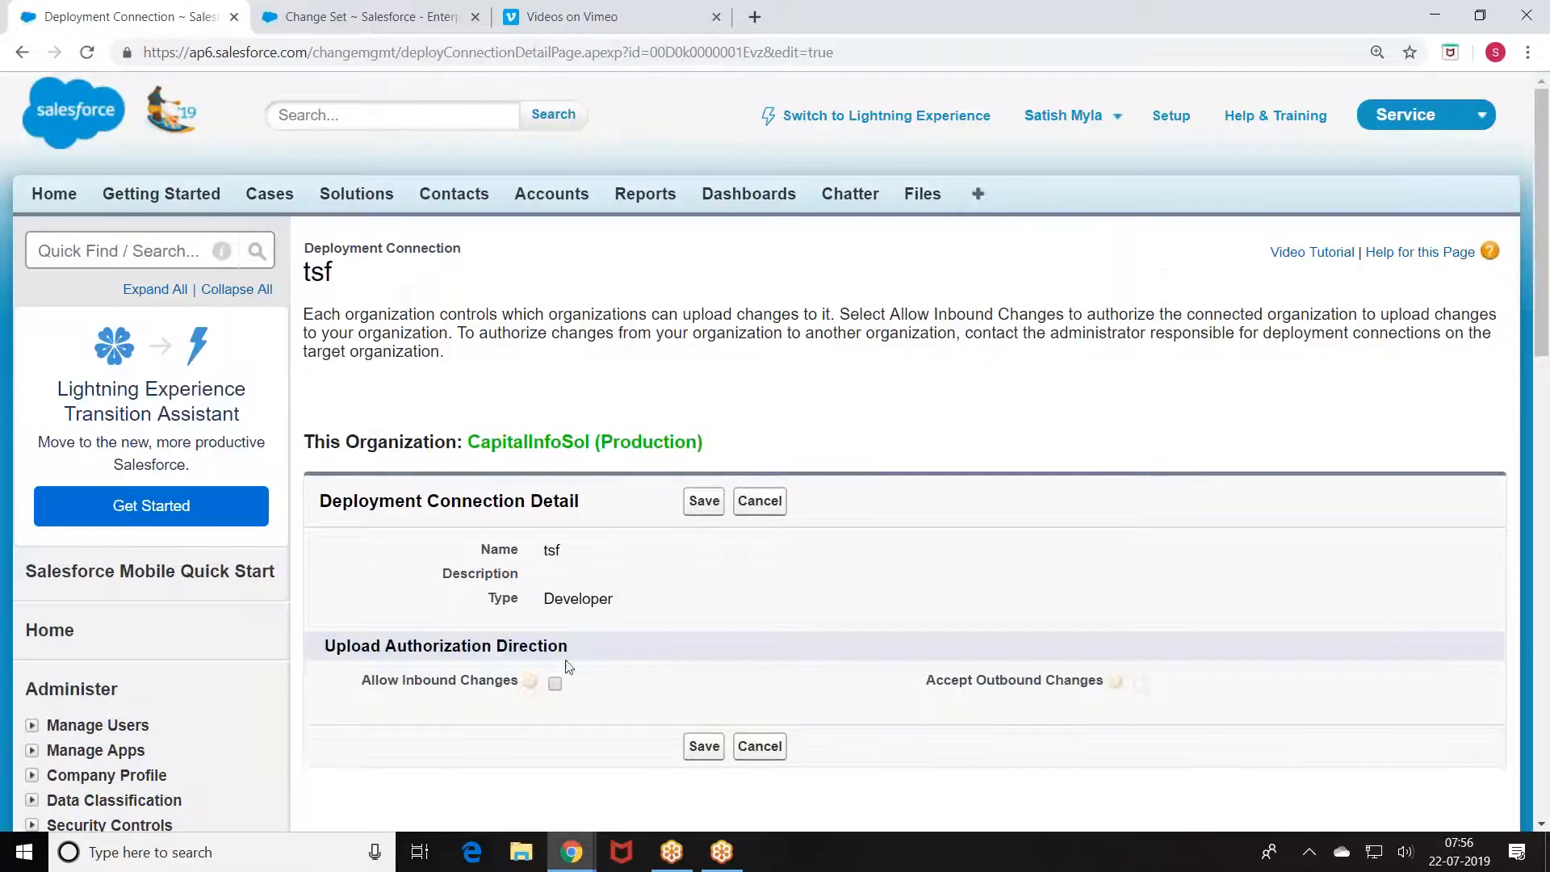
pyautogui.click(555, 685)
pyautogui.click(696, 504)
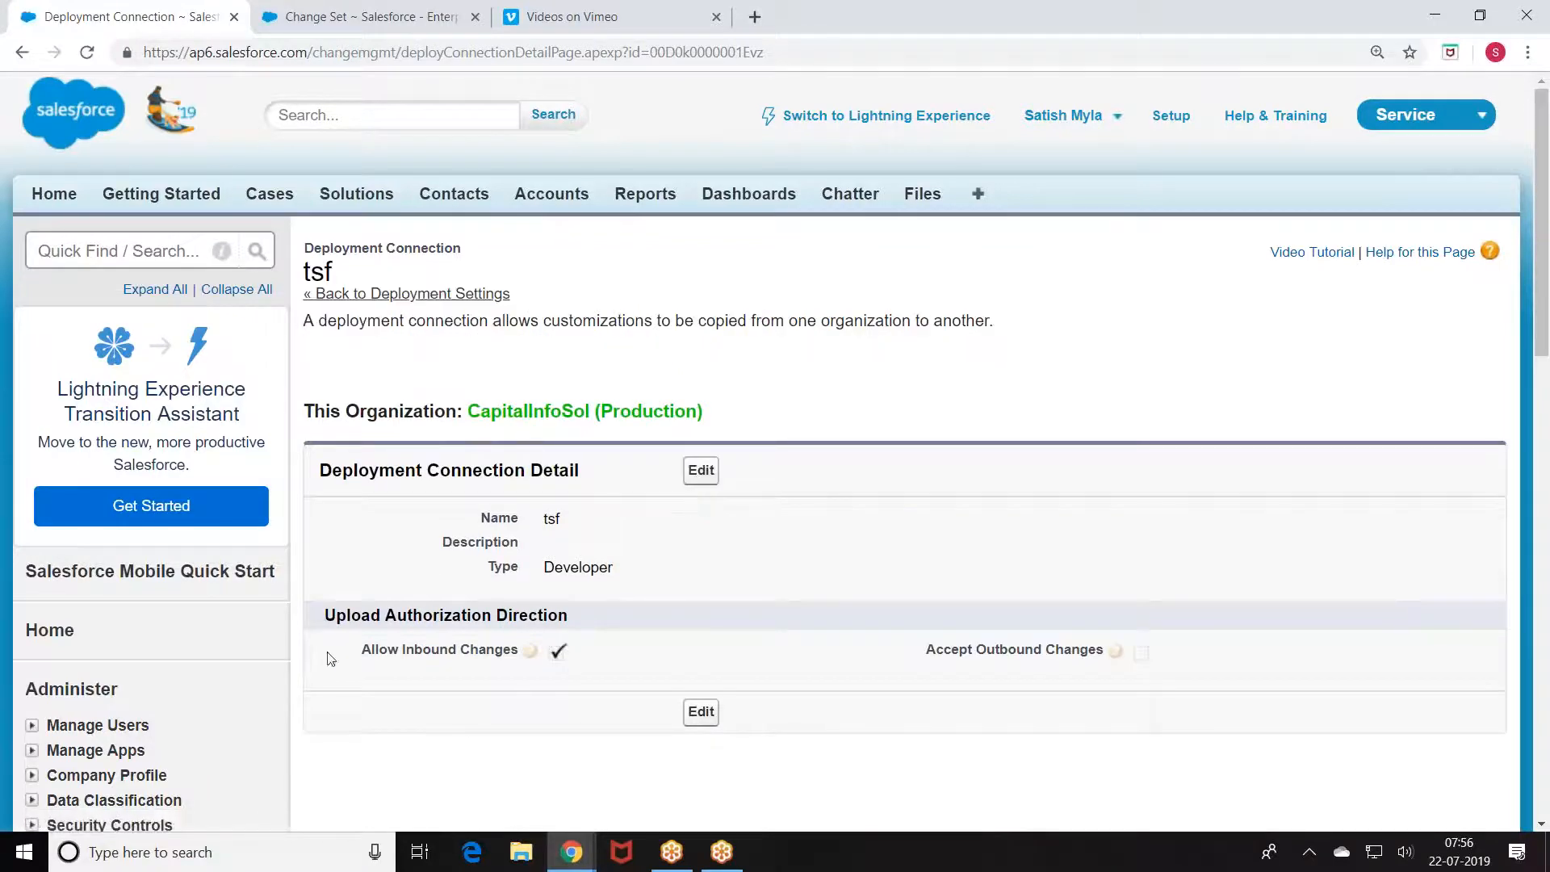
pyautogui.click(376, 11)
# Step: Retry uploading SIT_Spring_2_Release_102_106, reopening it from the Outbound Change Sets list
pyautogui.scroll(-4, 517, 259)
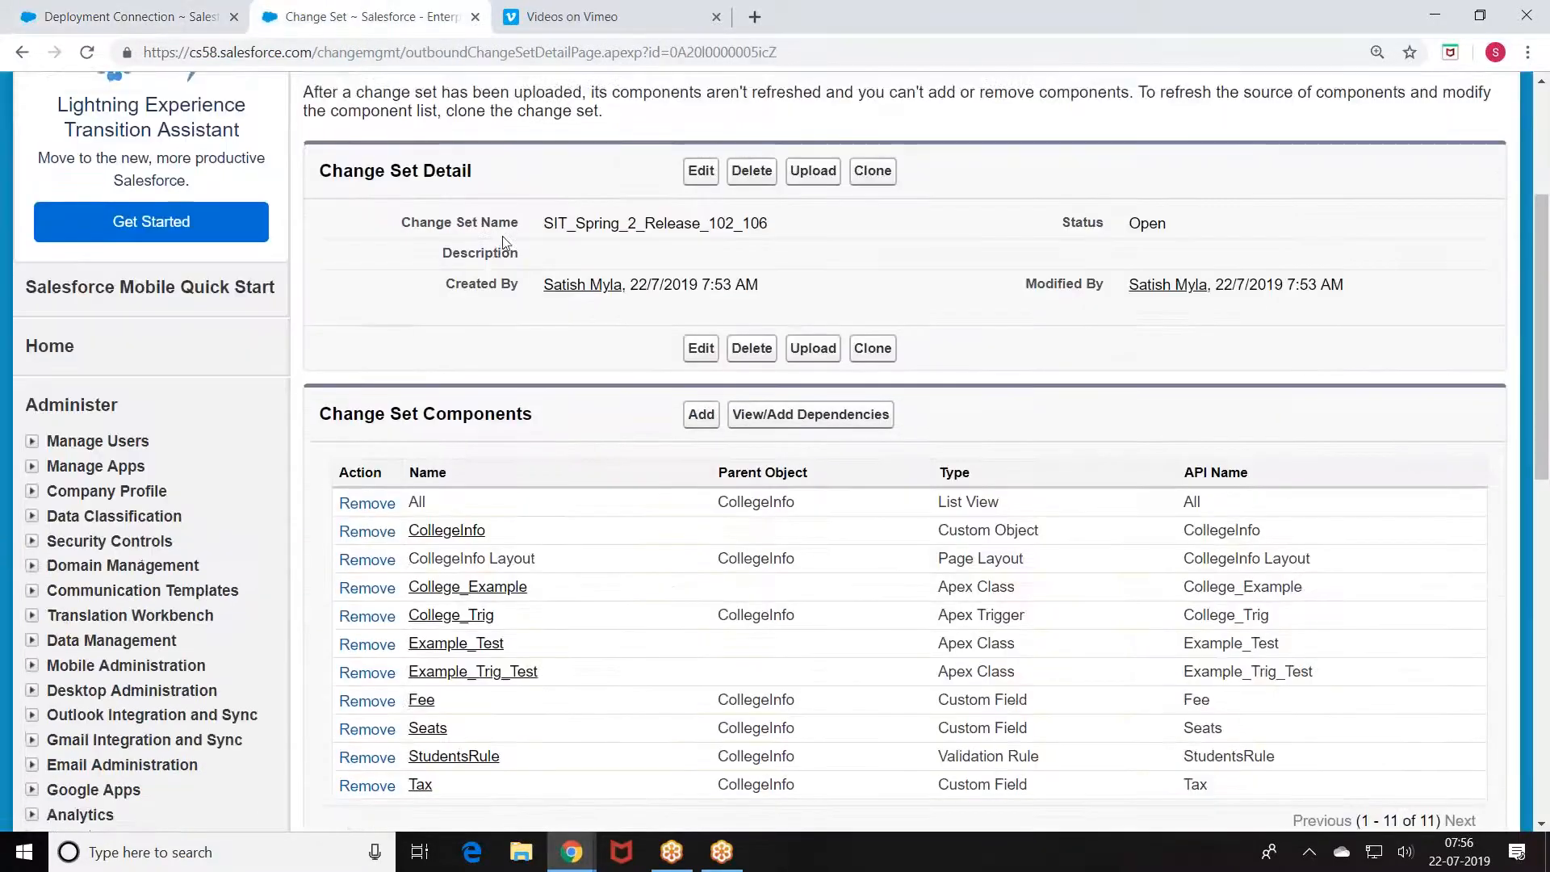
pyautogui.click(806, 159)
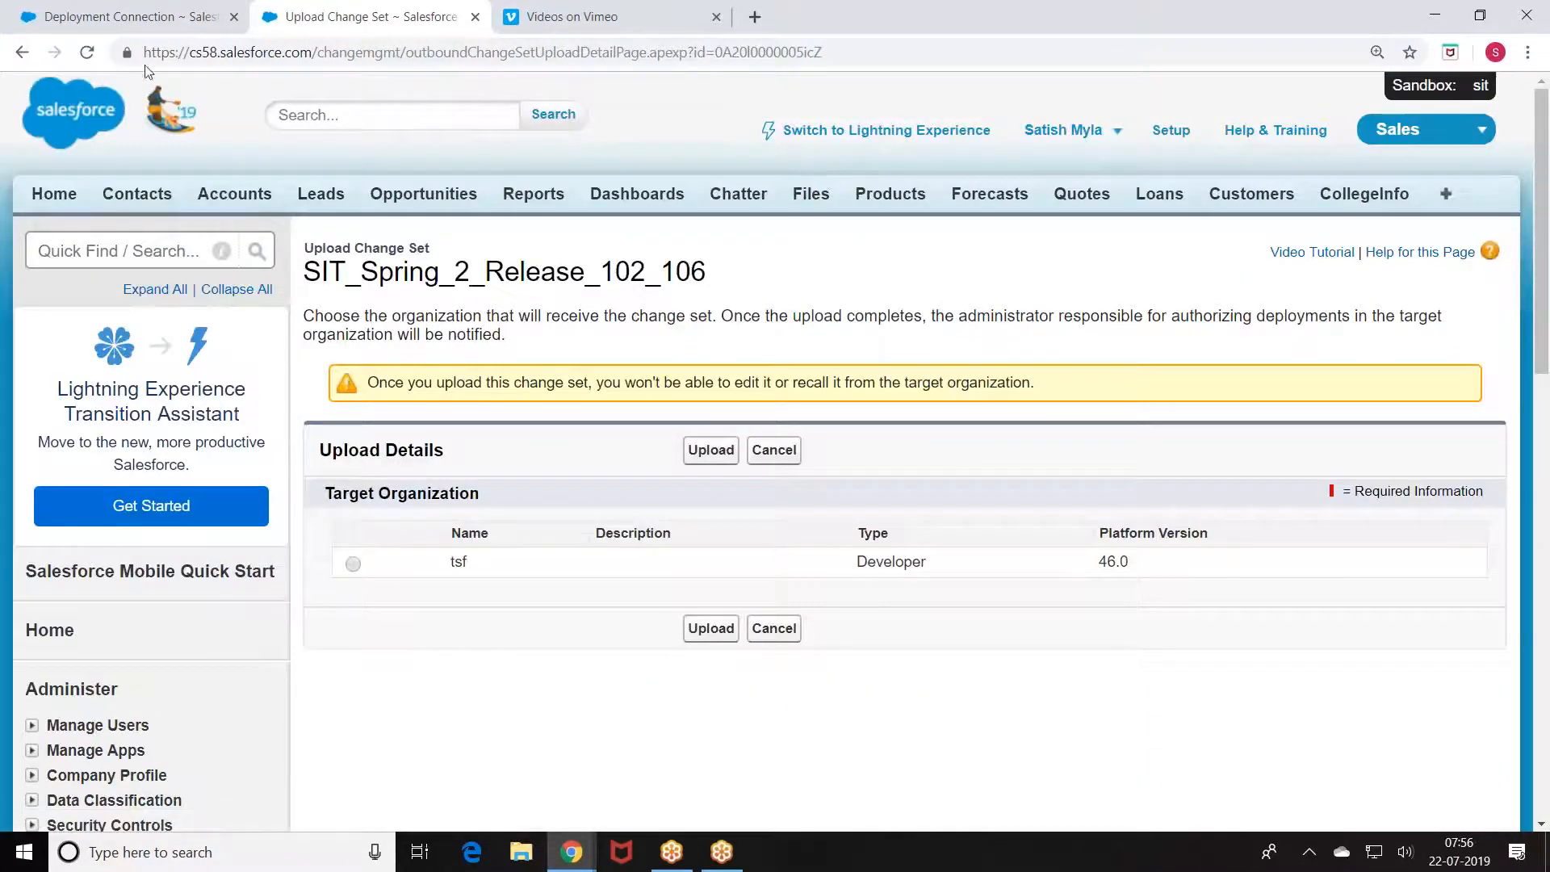
pyautogui.click(87, 51)
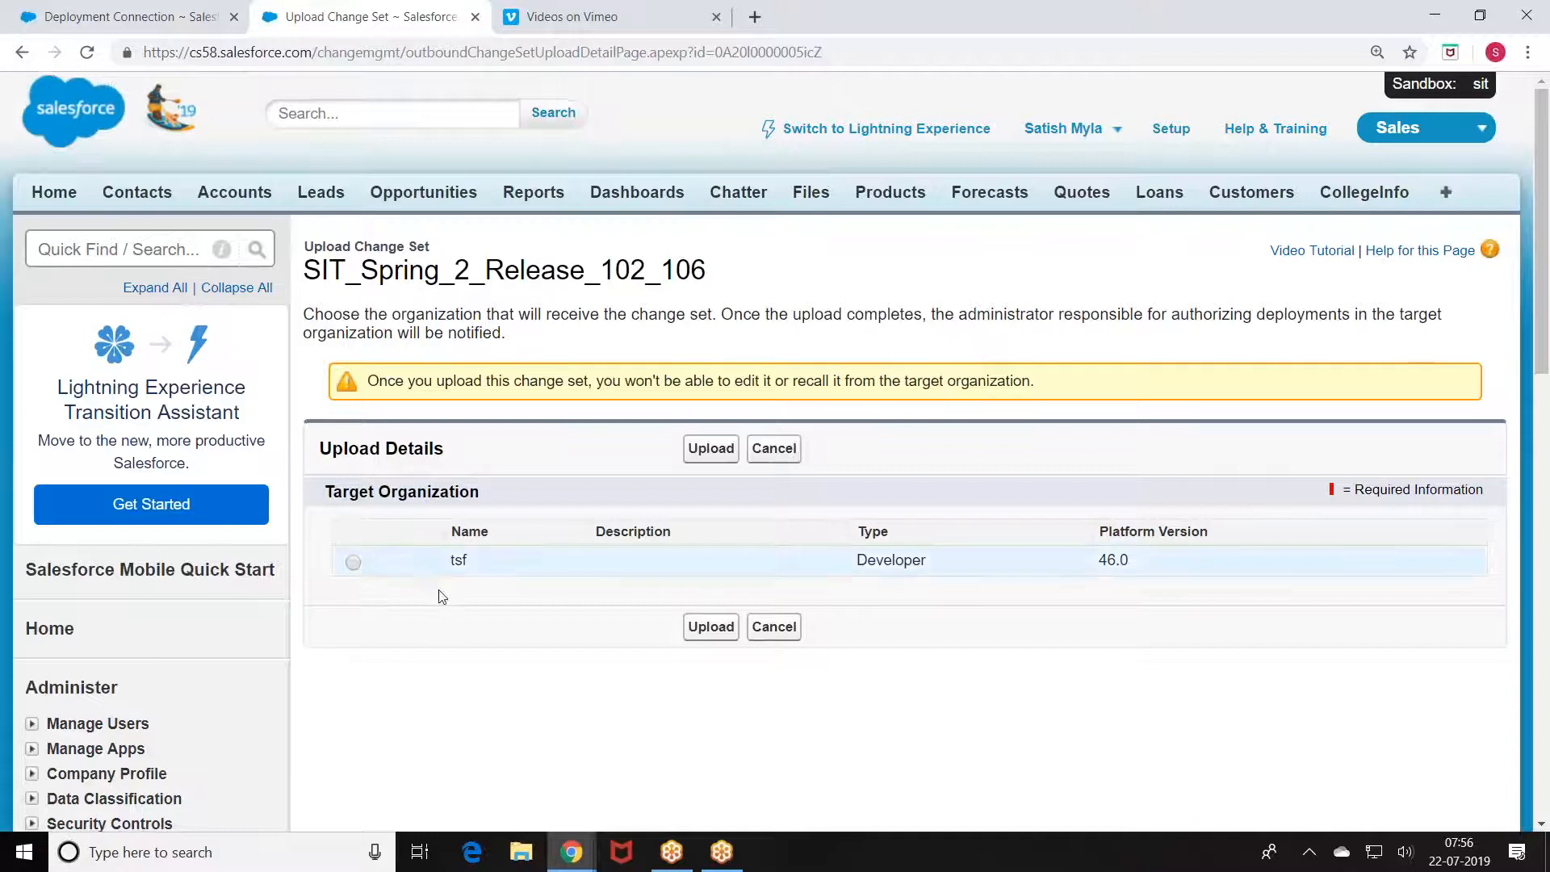
pyautogui.scroll(-14, 449, 613)
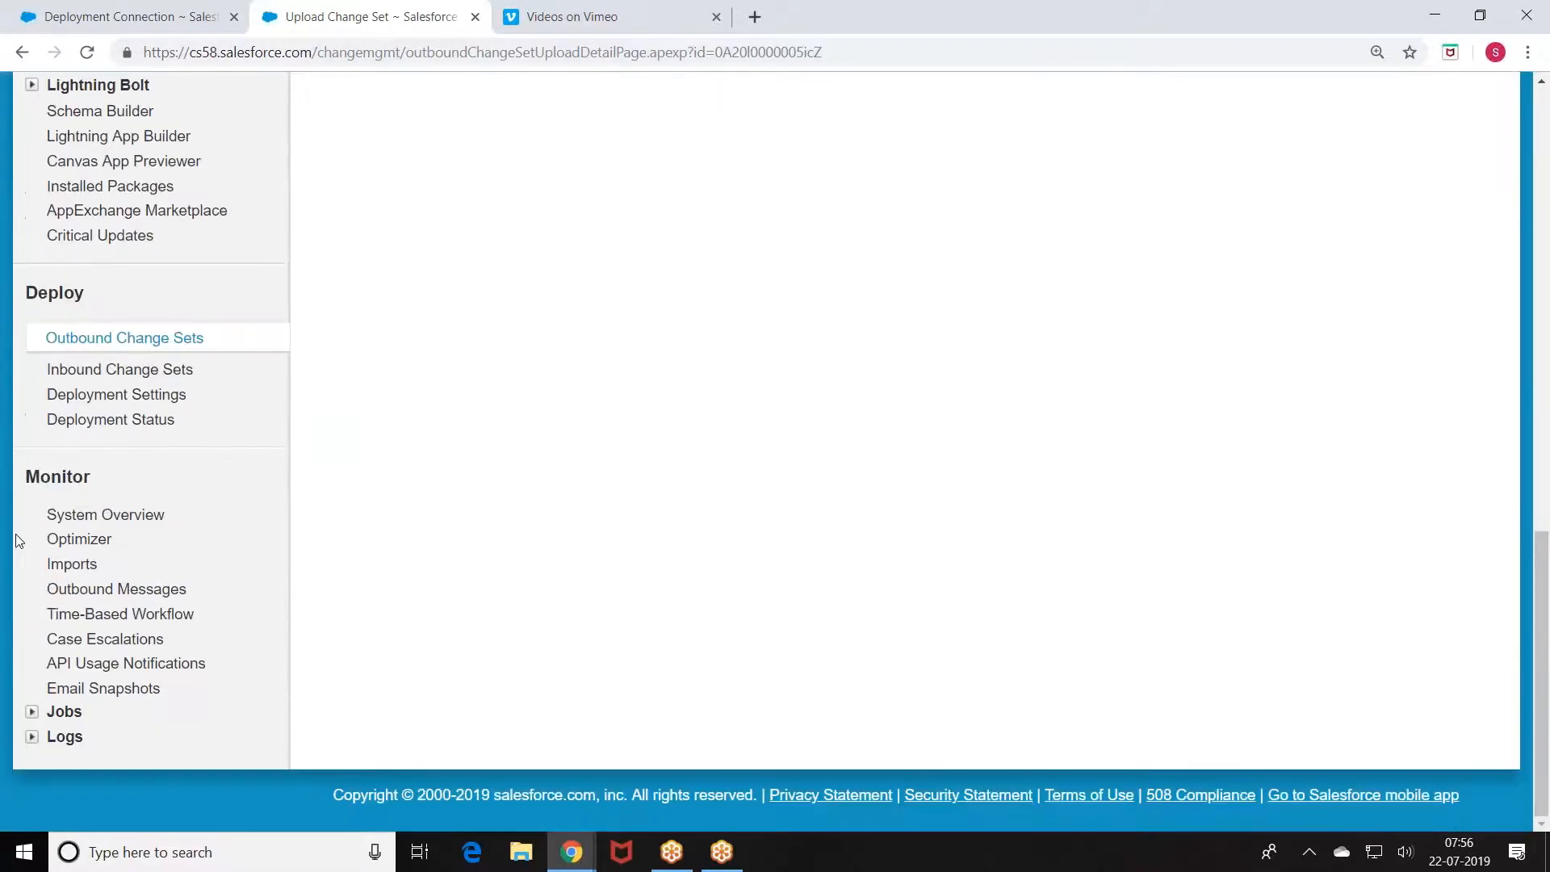
pyautogui.click(98, 339)
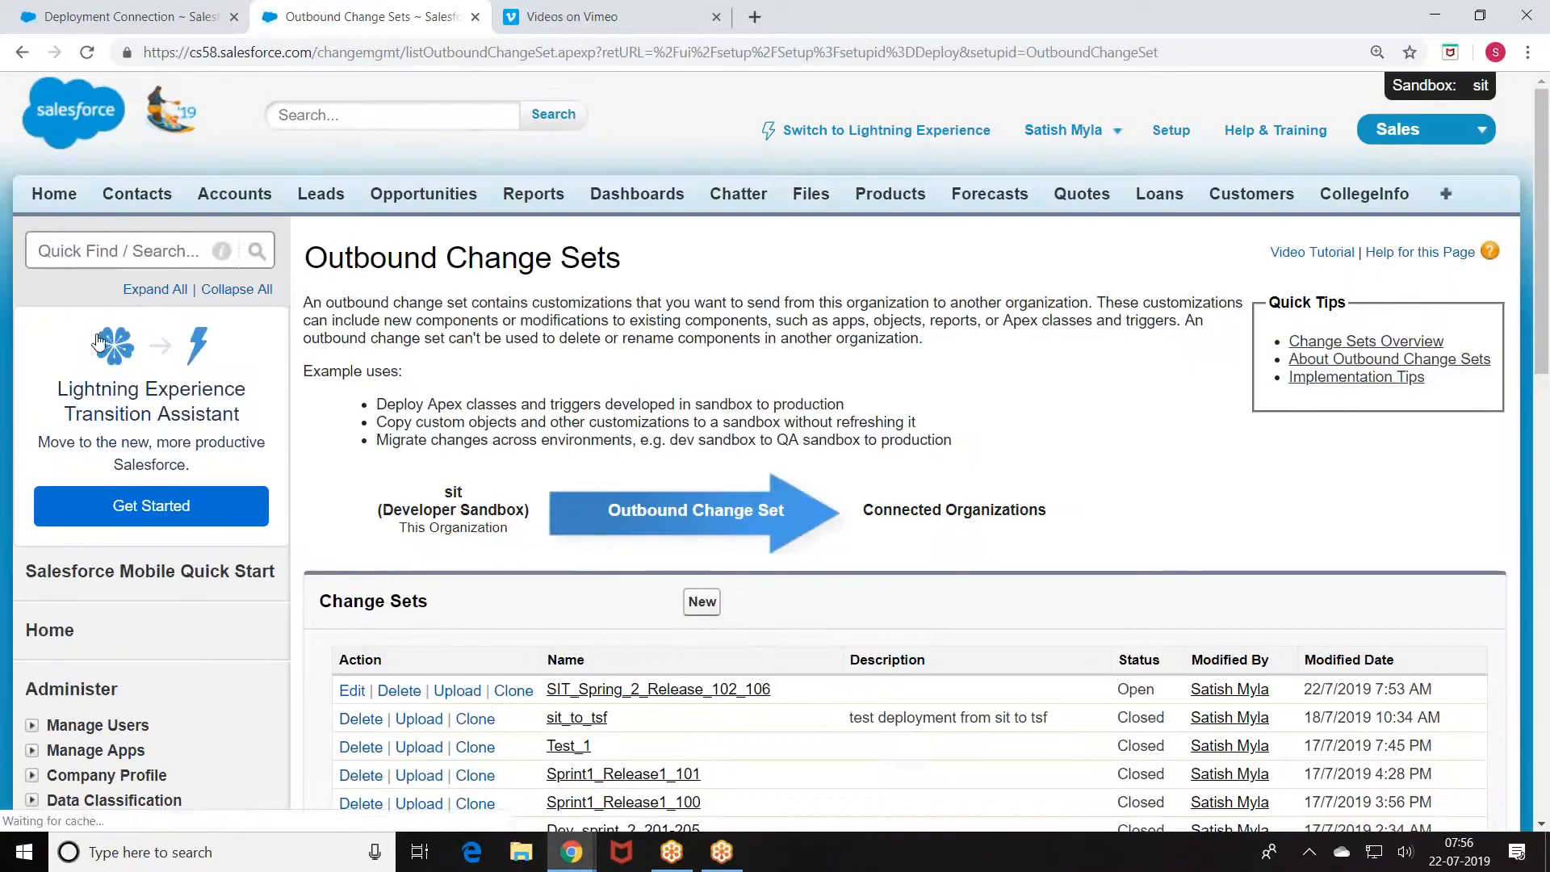
pyautogui.scroll(-2, 410, 474)
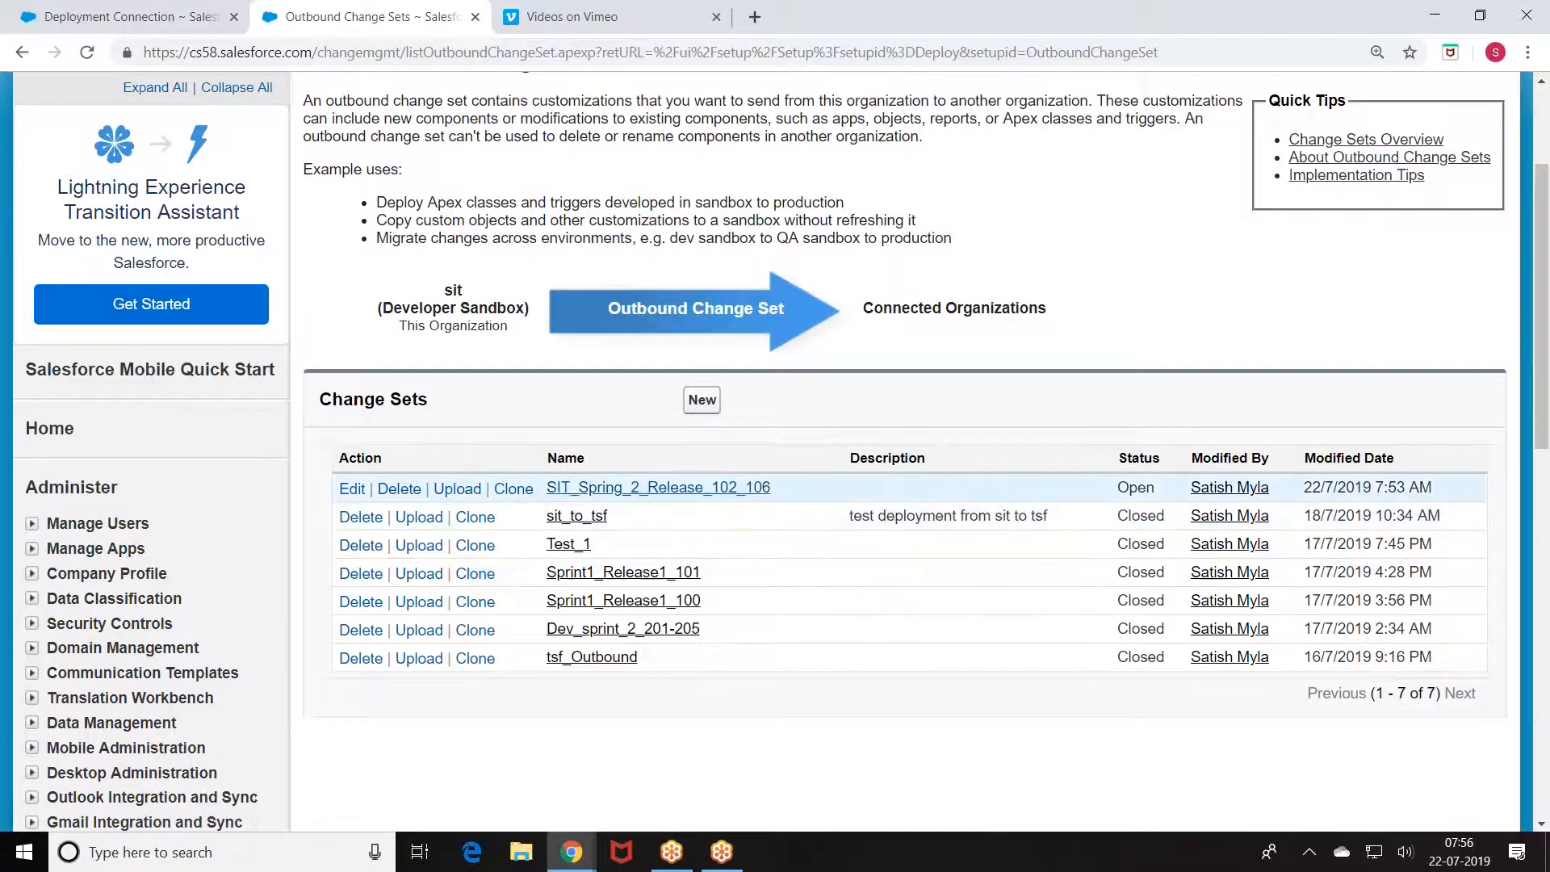
pyautogui.click(563, 491)
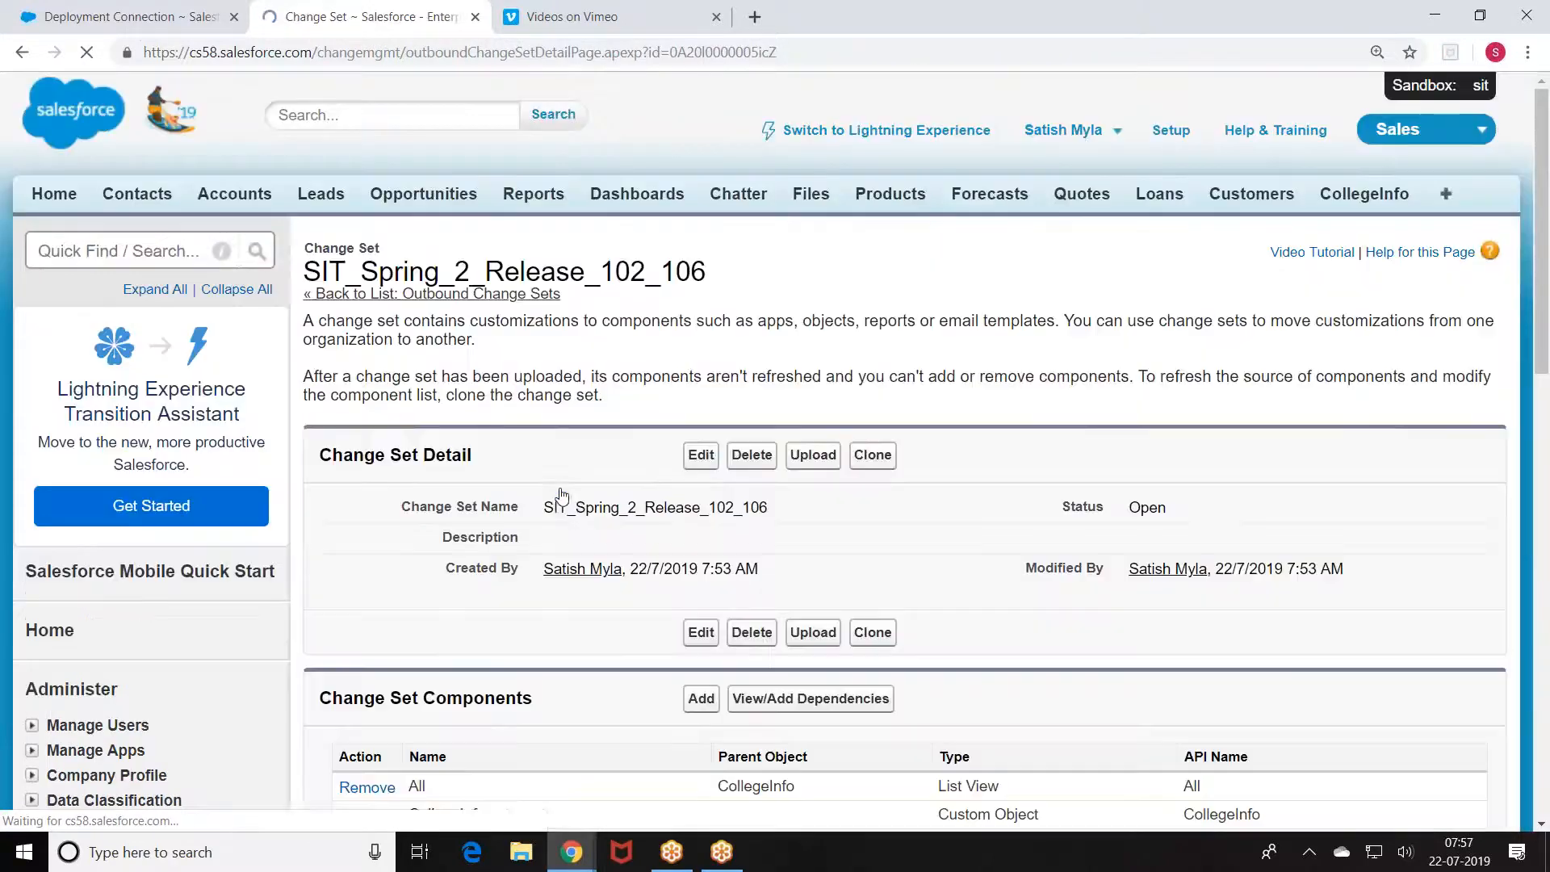
pyautogui.scroll(-2, 647, 474)
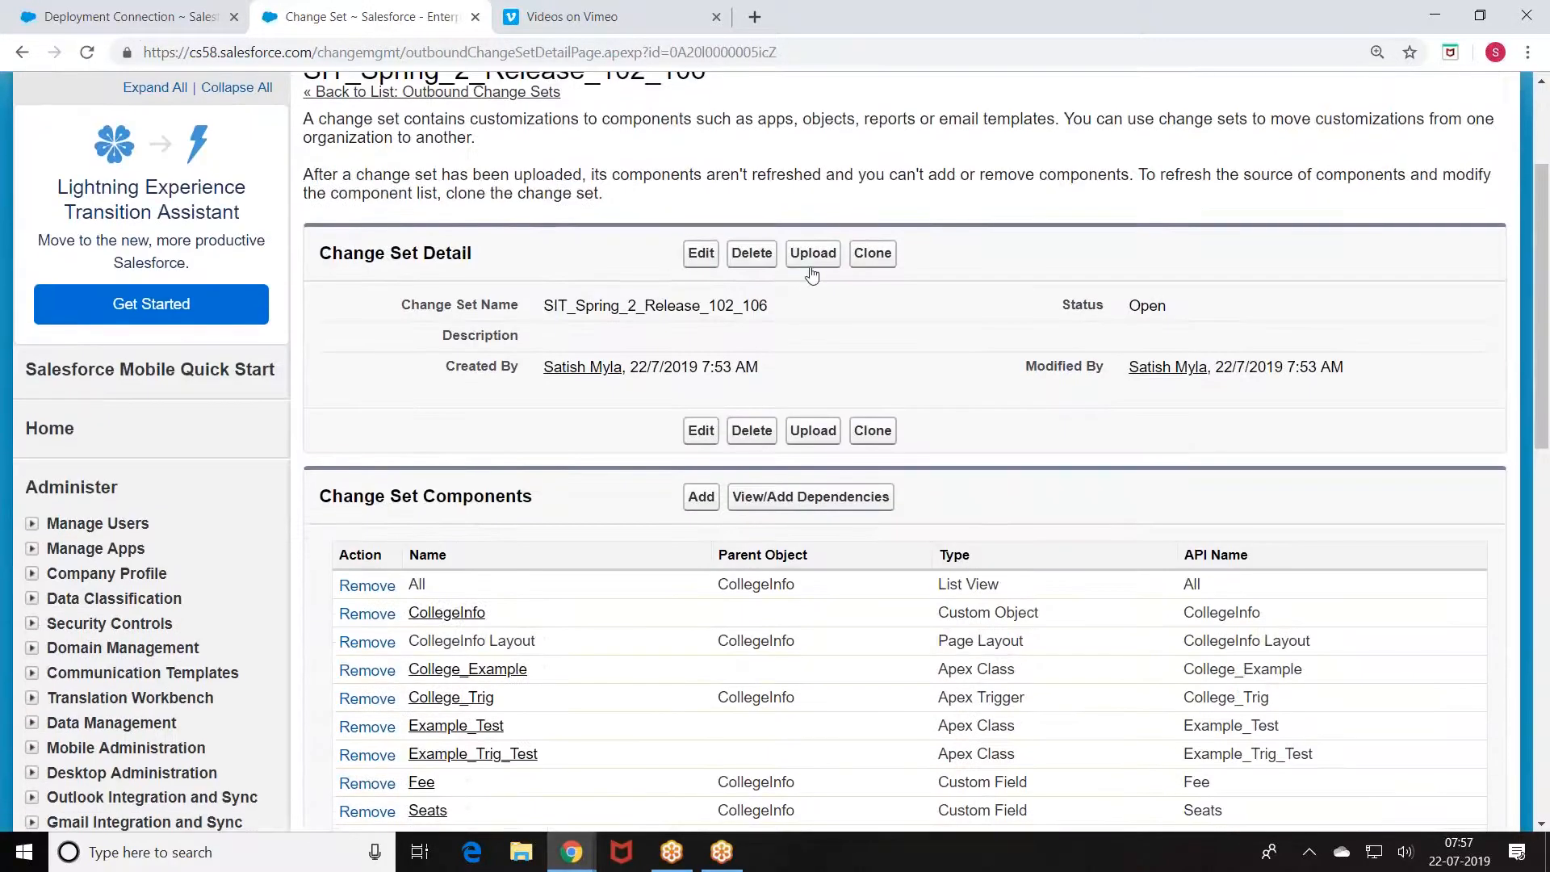
pyautogui.click(811, 255)
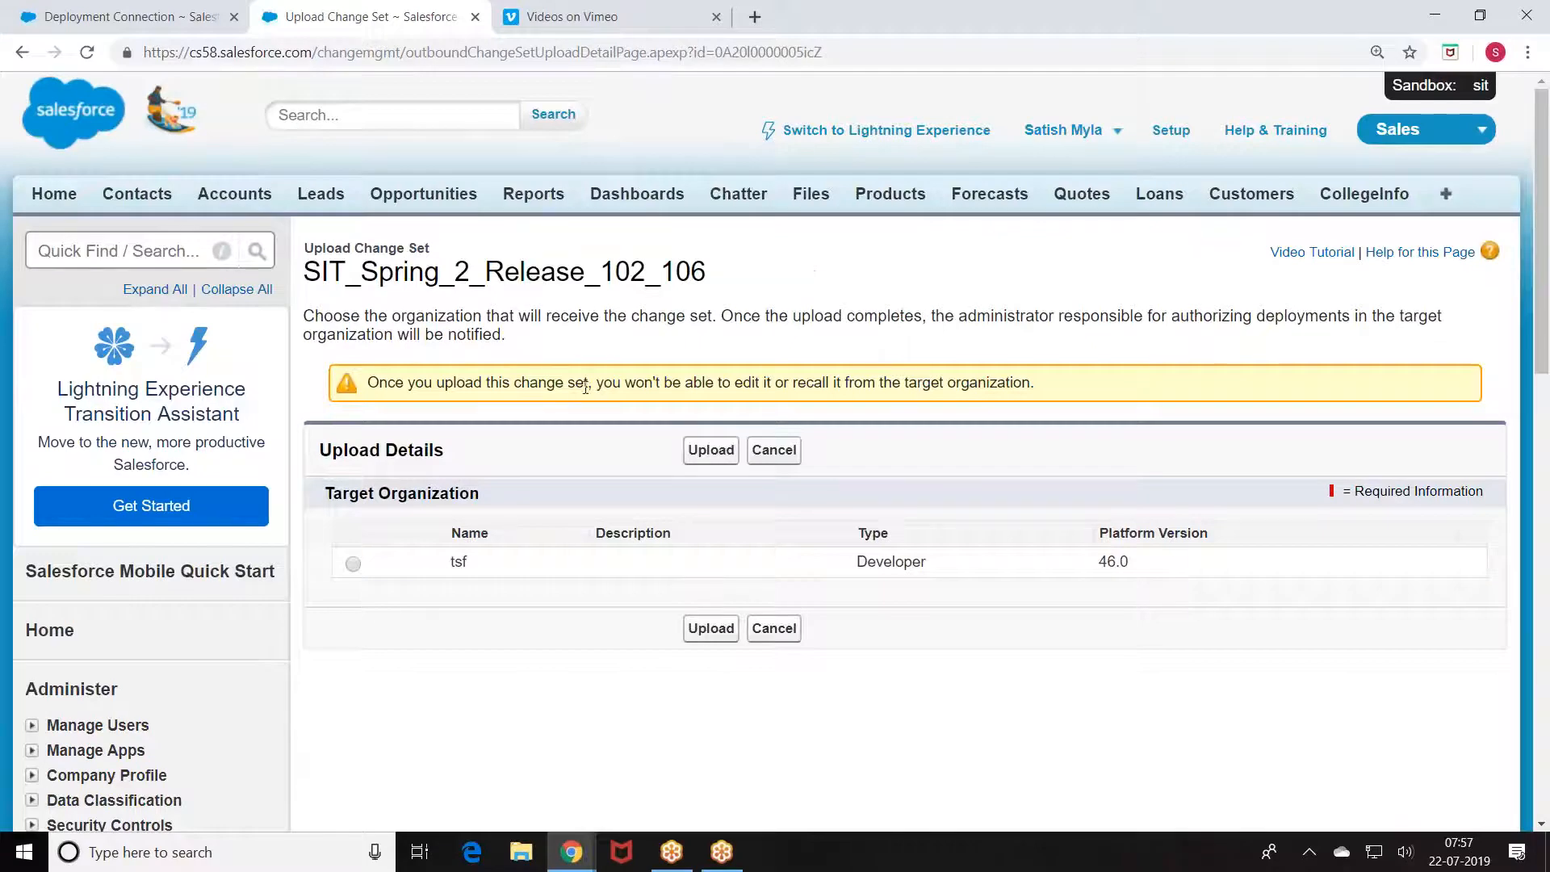
# Step: Cancel the upload since only tsf is offered, and return to production's Deploy setup
pyautogui.click(142, 15)
pyautogui.scroll(-1, 536, 472)
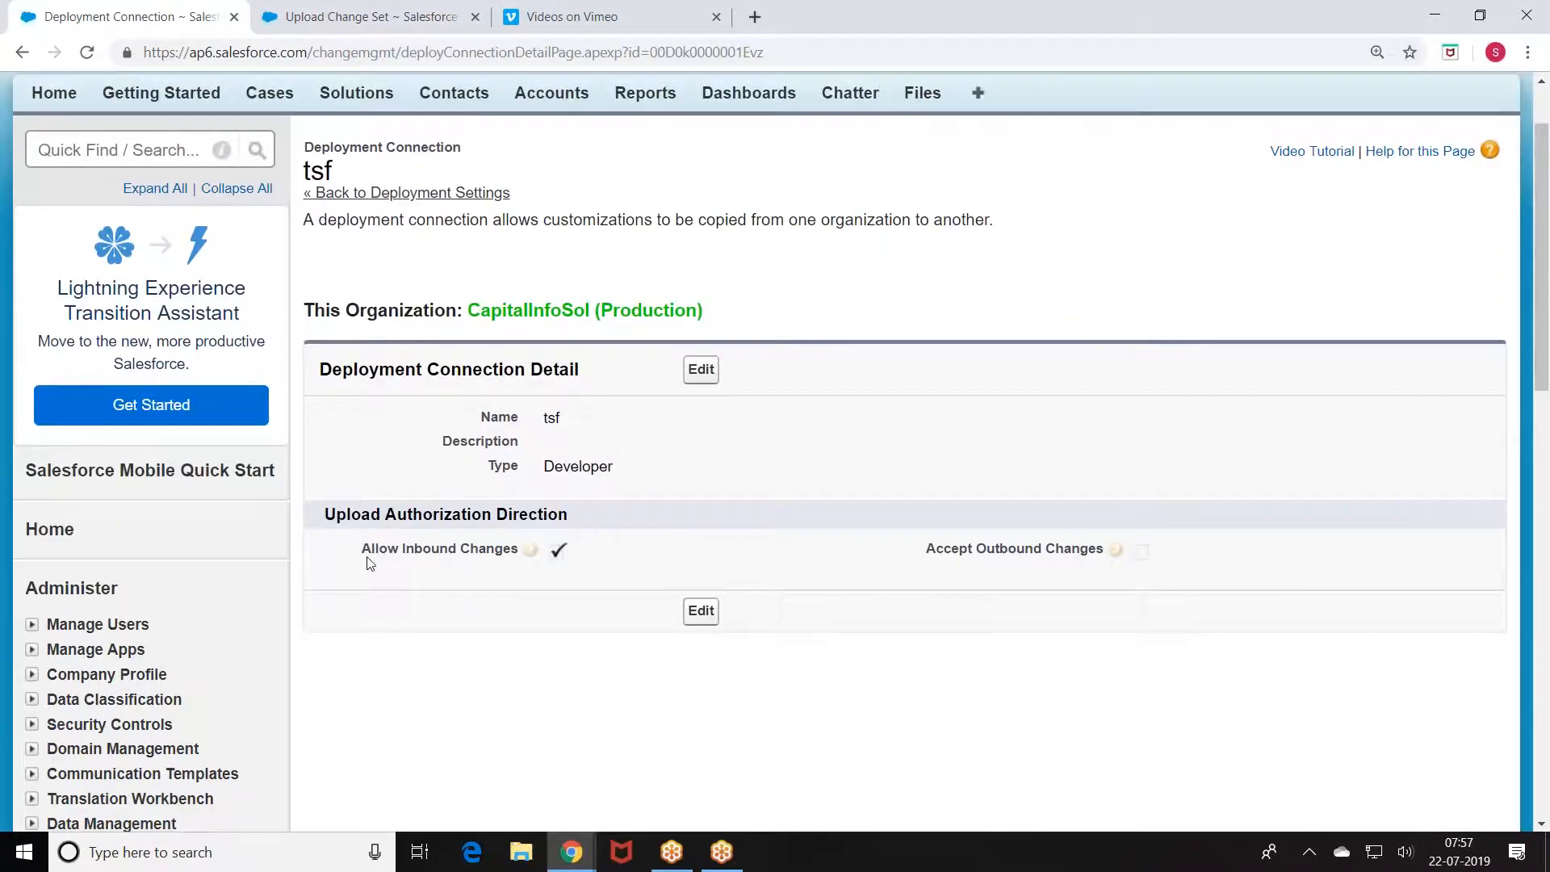
pyautogui.click(408, 13)
pyautogui.scroll(-1, 799, 322)
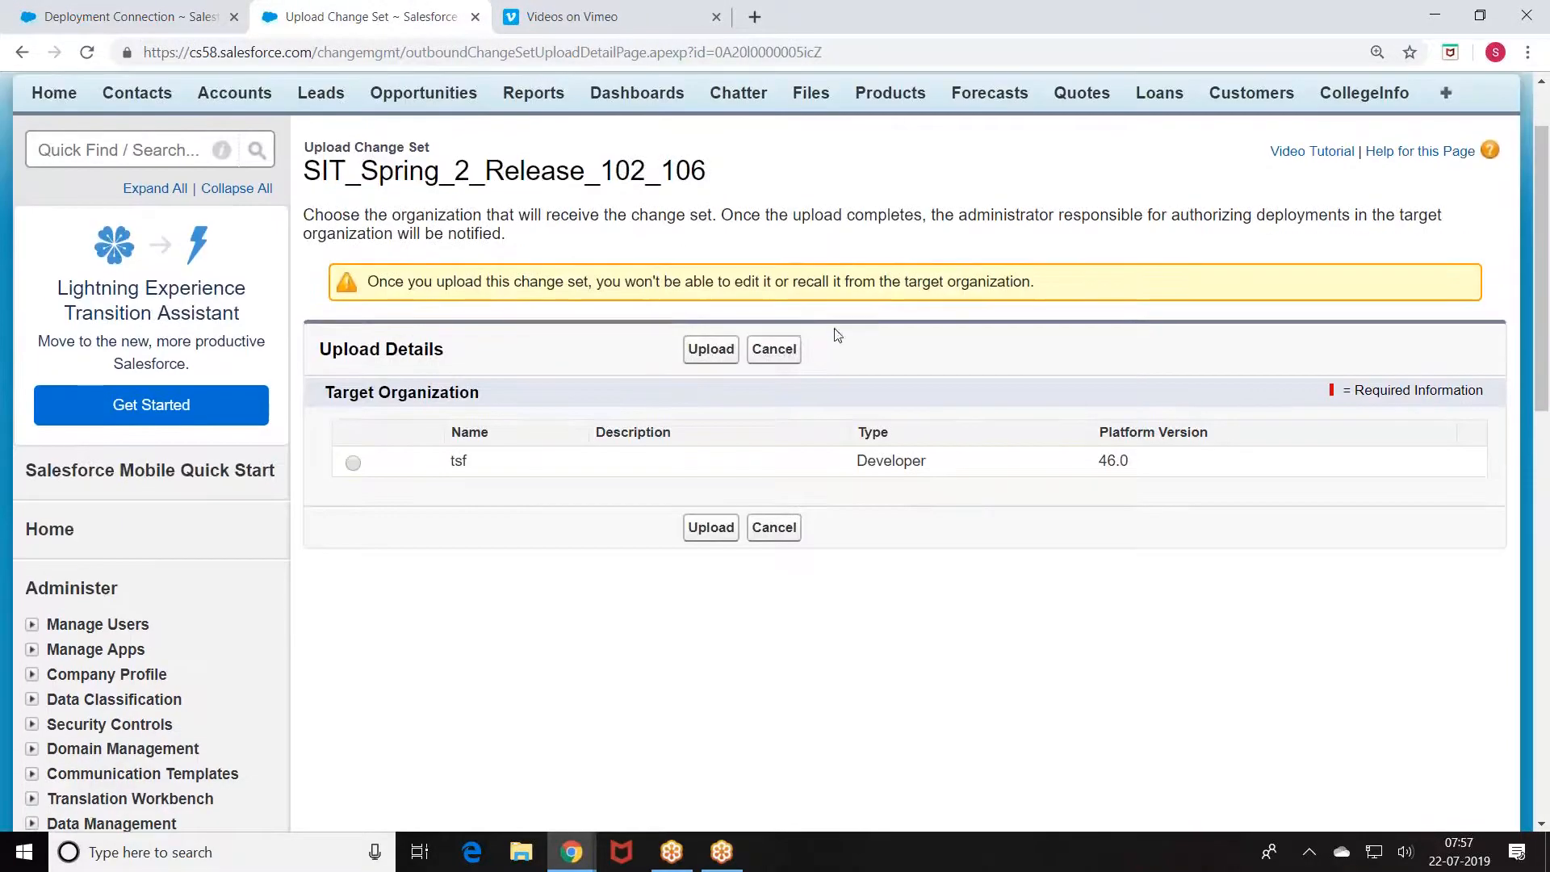
pyautogui.click(768, 357)
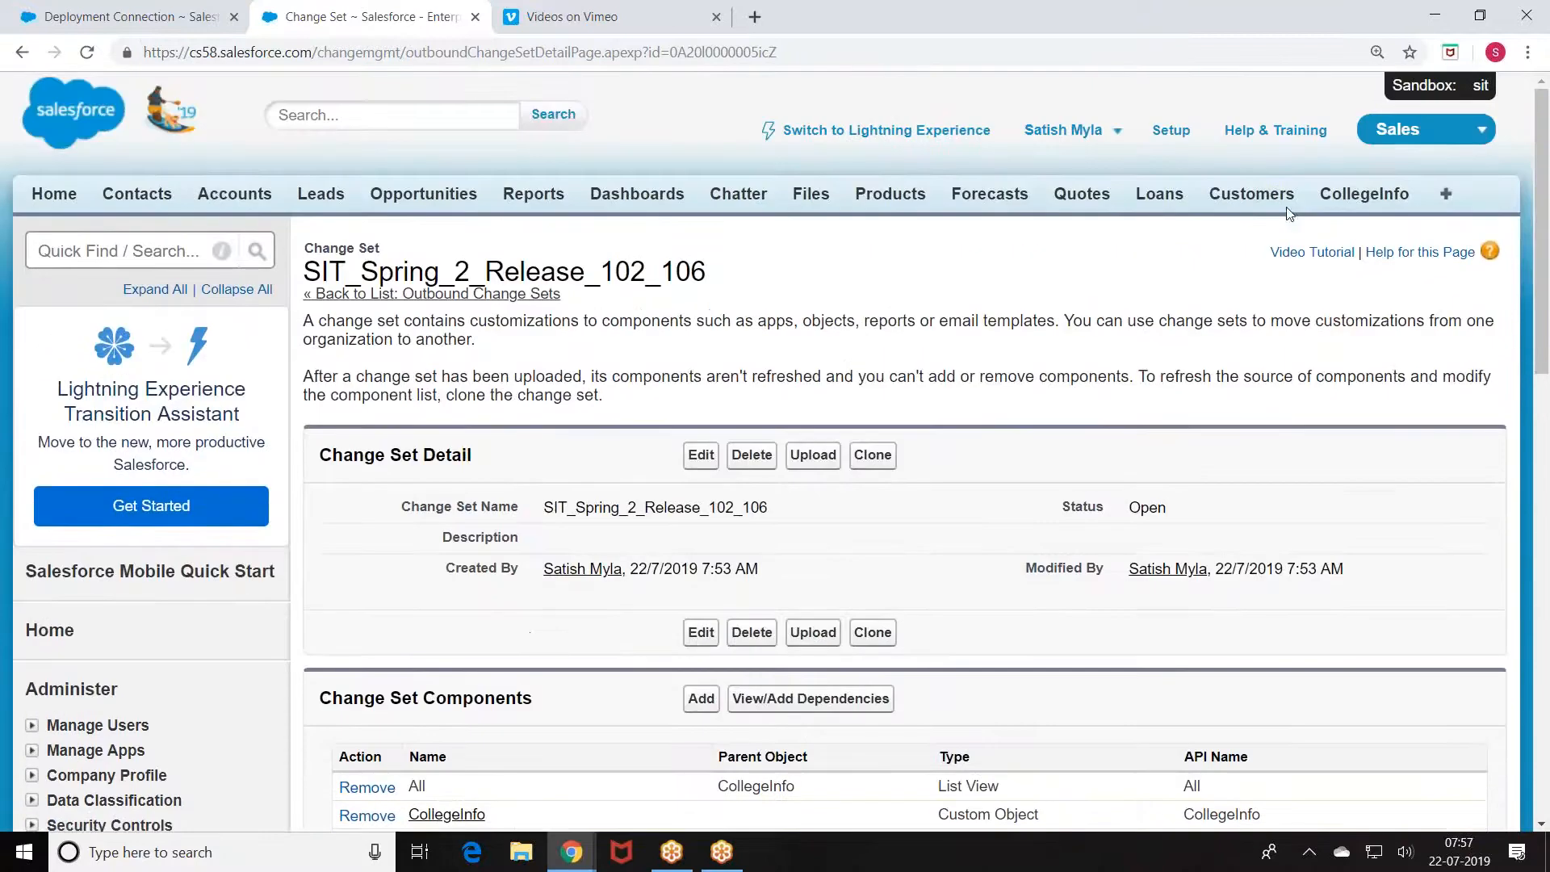
pyautogui.click(105, 11)
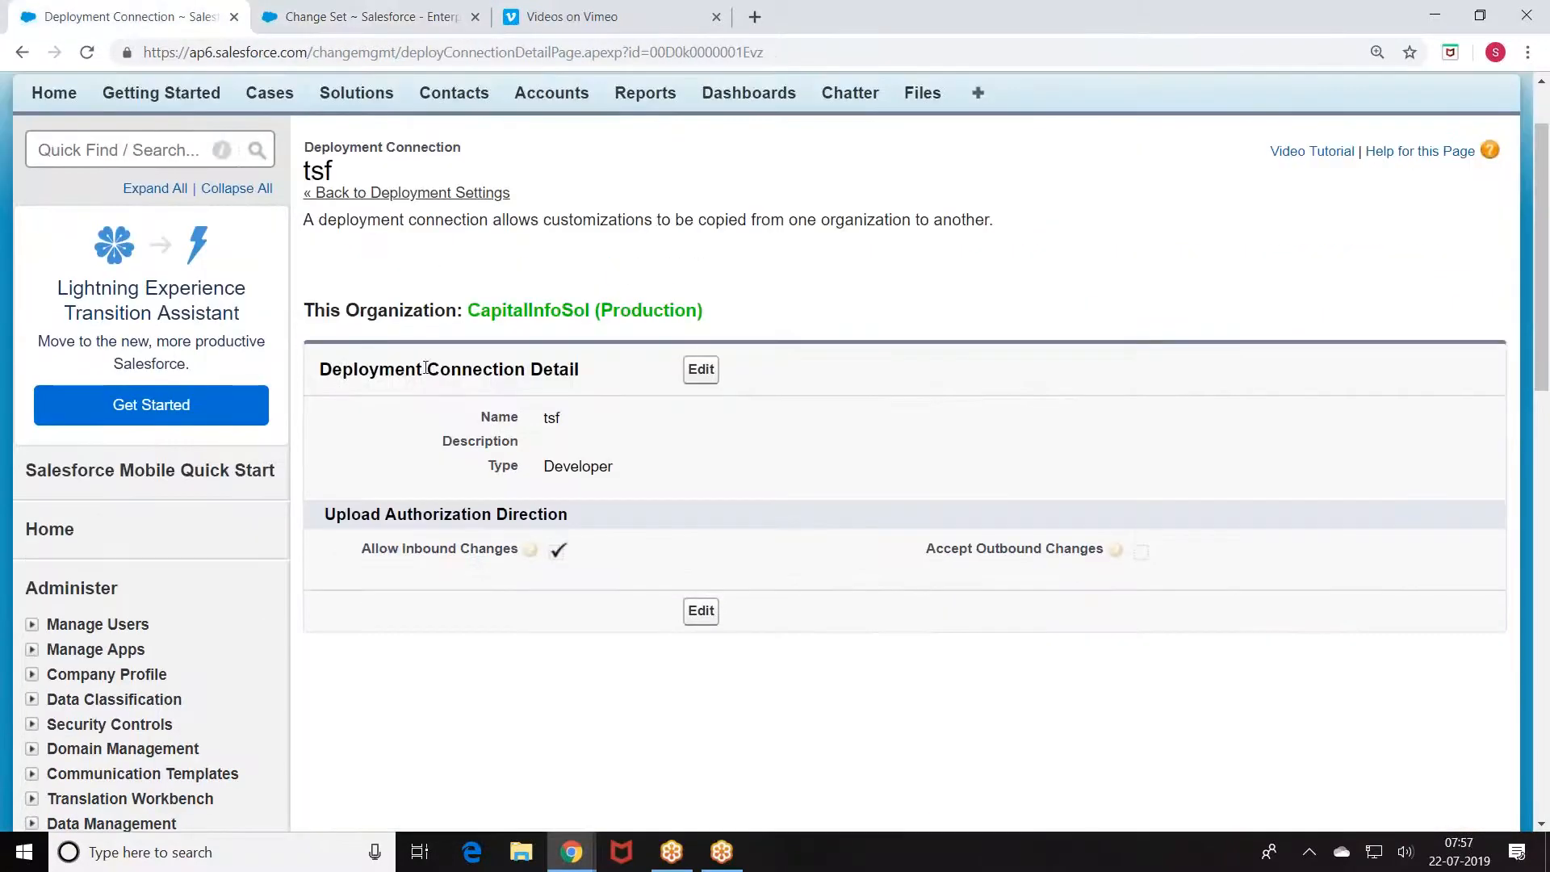
pyautogui.scroll(-7, 251, 455)
pyautogui.scroll(-5, 252, 455)
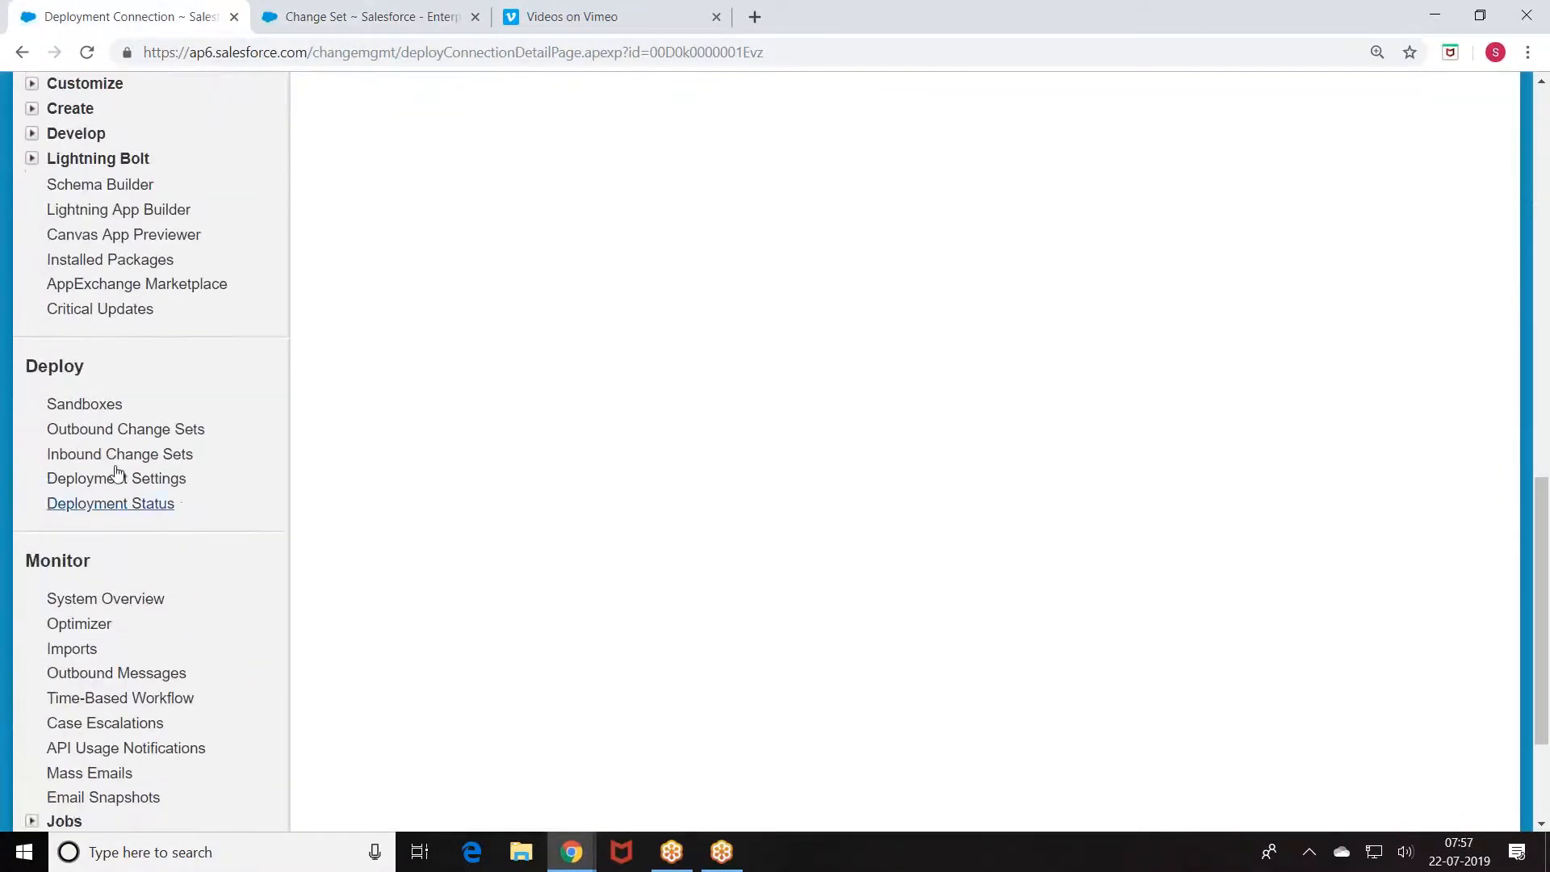
# Step: Allow inbound changes on production's sit deployment connection and save
pyautogui.click(117, 477)
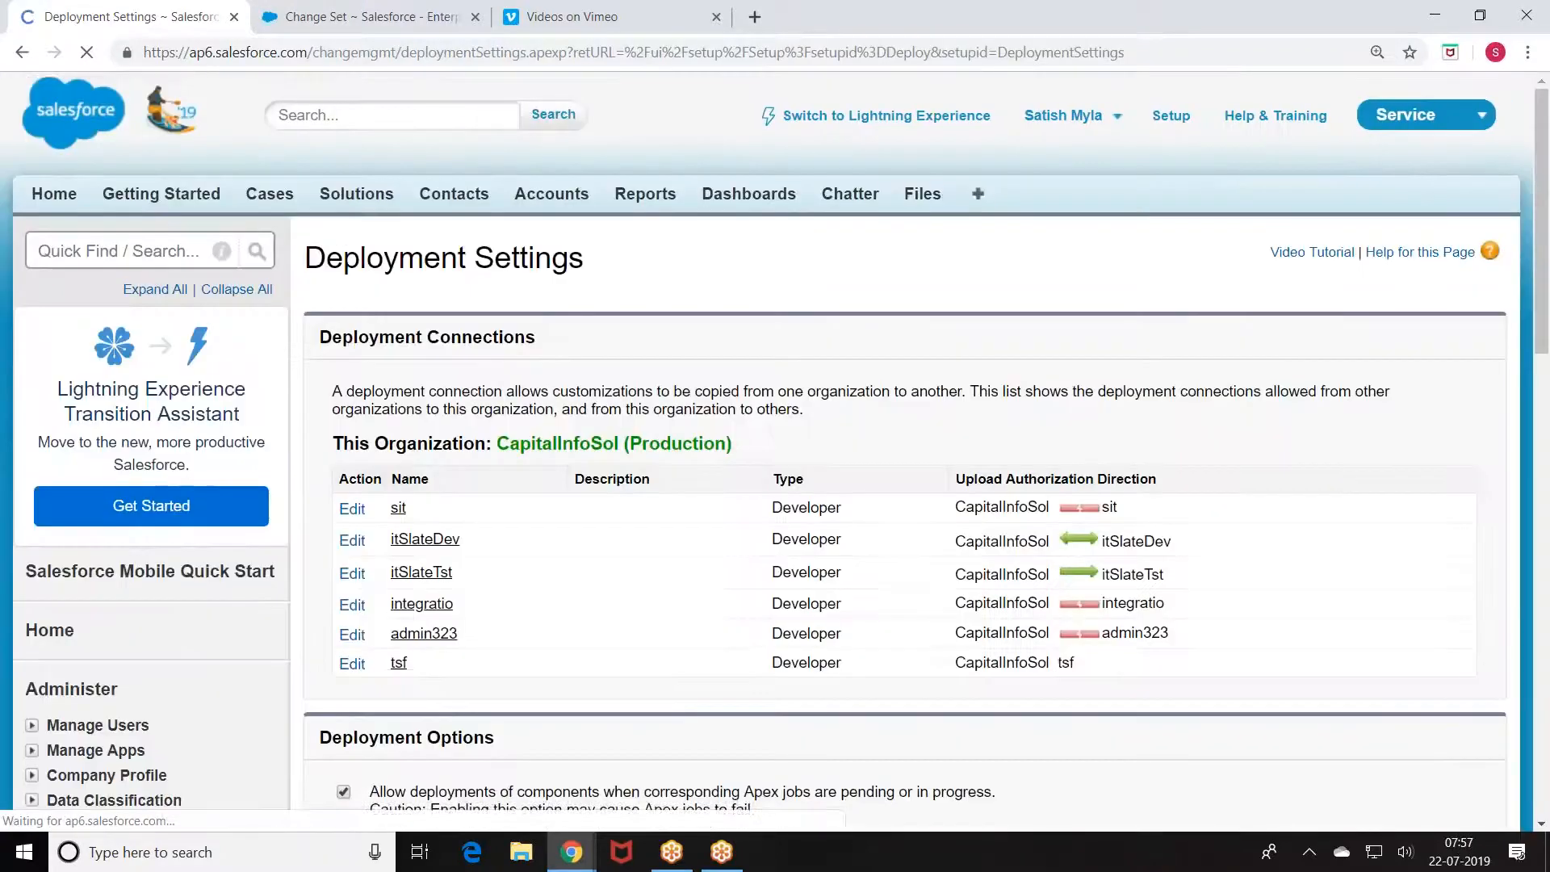
pyautogui.scroll(-4, 376, 381)
pyautogui.click(352, 205)
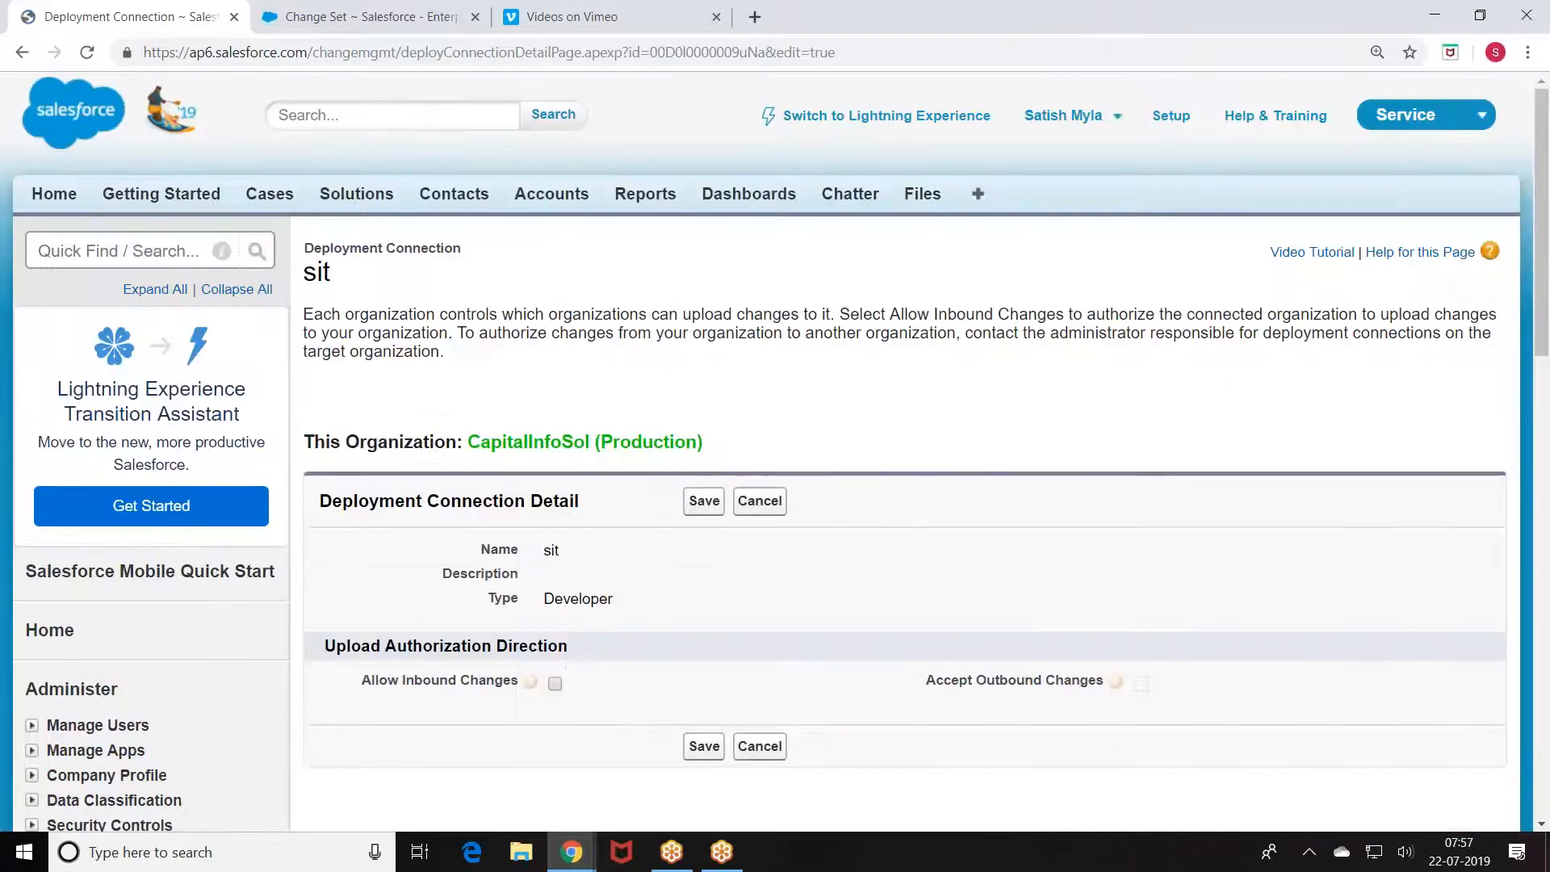
pyautogui.click(555, 683)
pyautogui.click(700, 501)
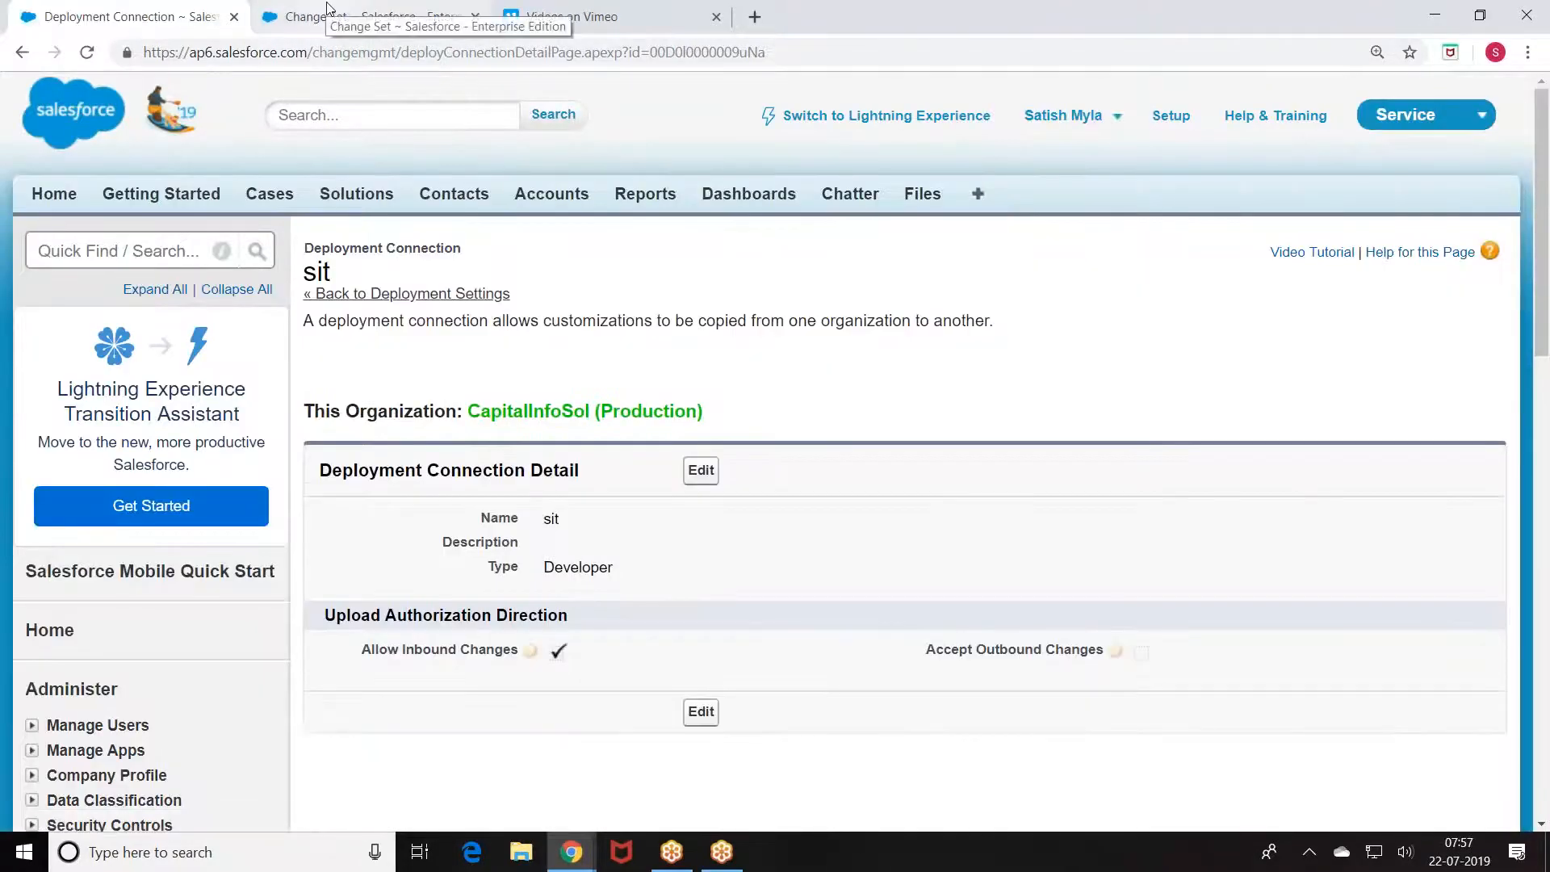
# Step: Reload the sandbox change set and start the upload, now showing Production as a target
pyautogui.click(327, 10)
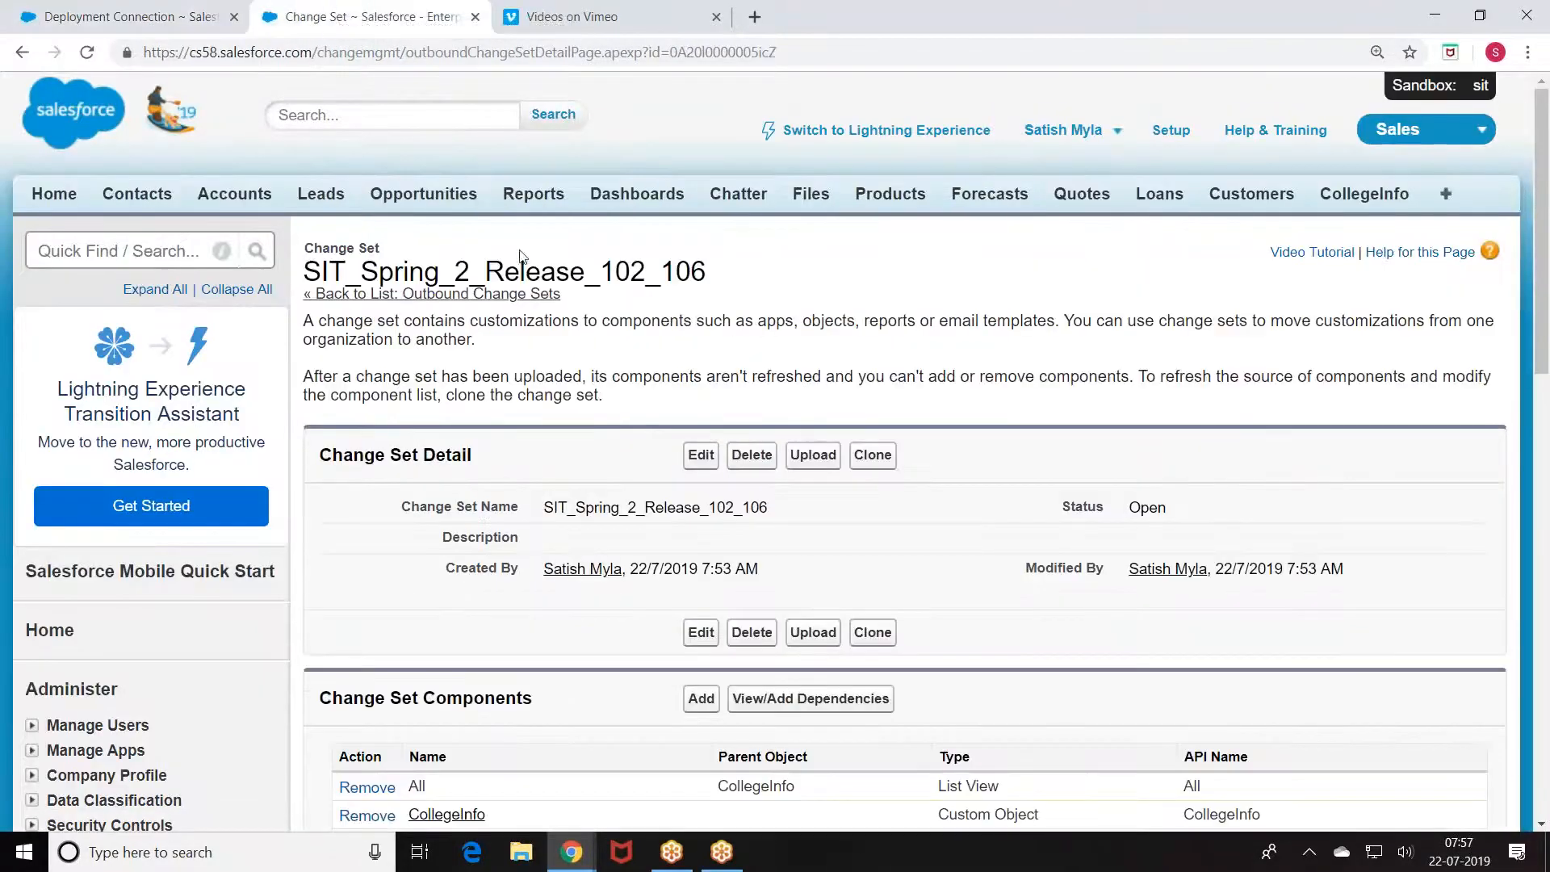
pyautogui.click(89, 52)
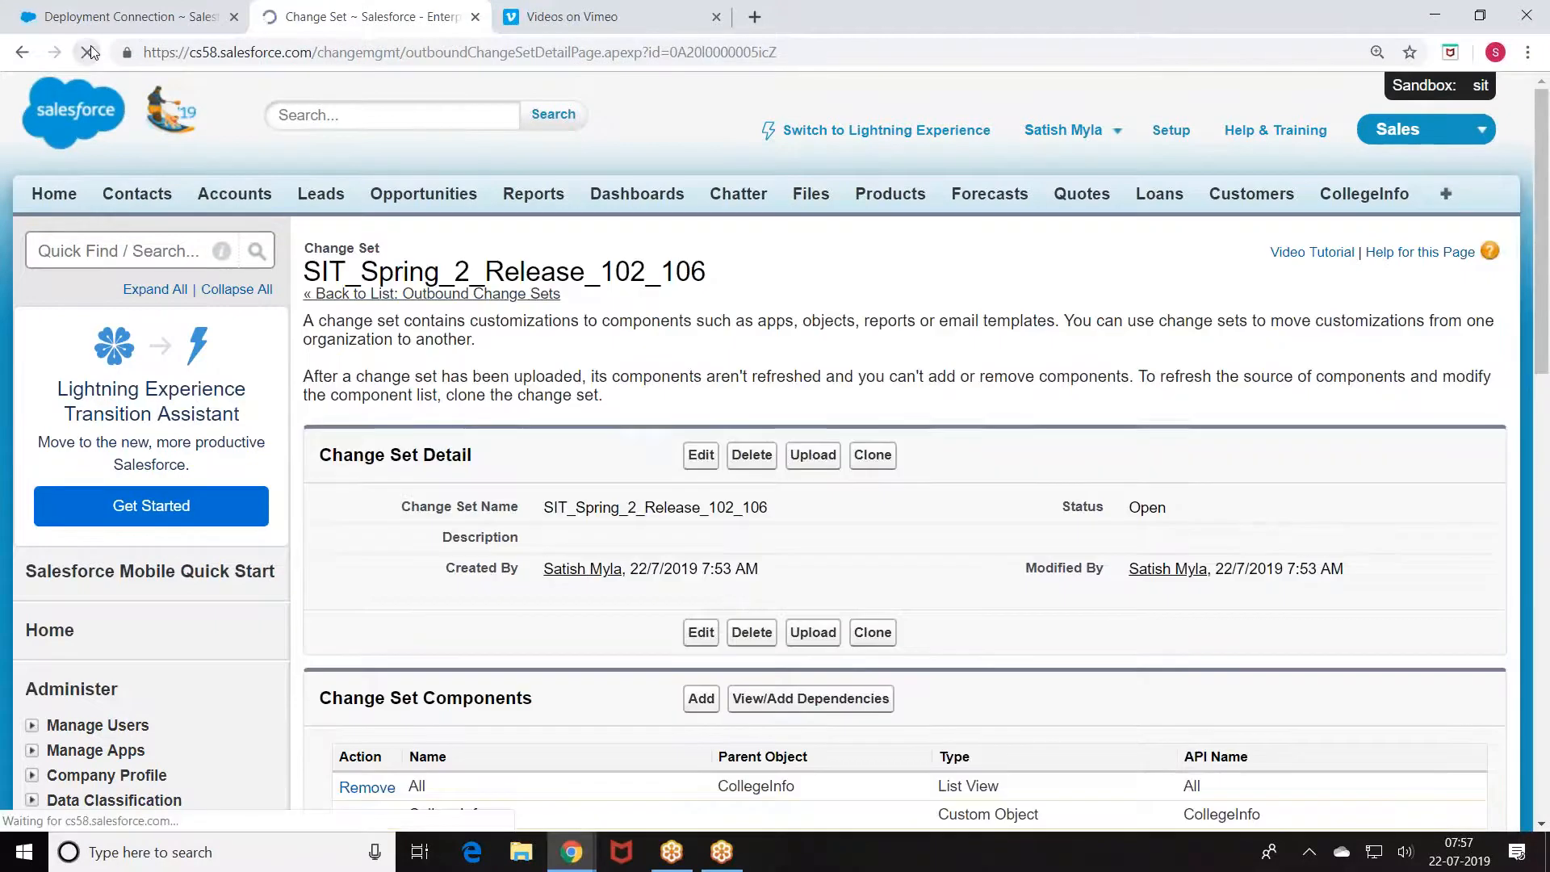
pyautogui.click(812, 456)
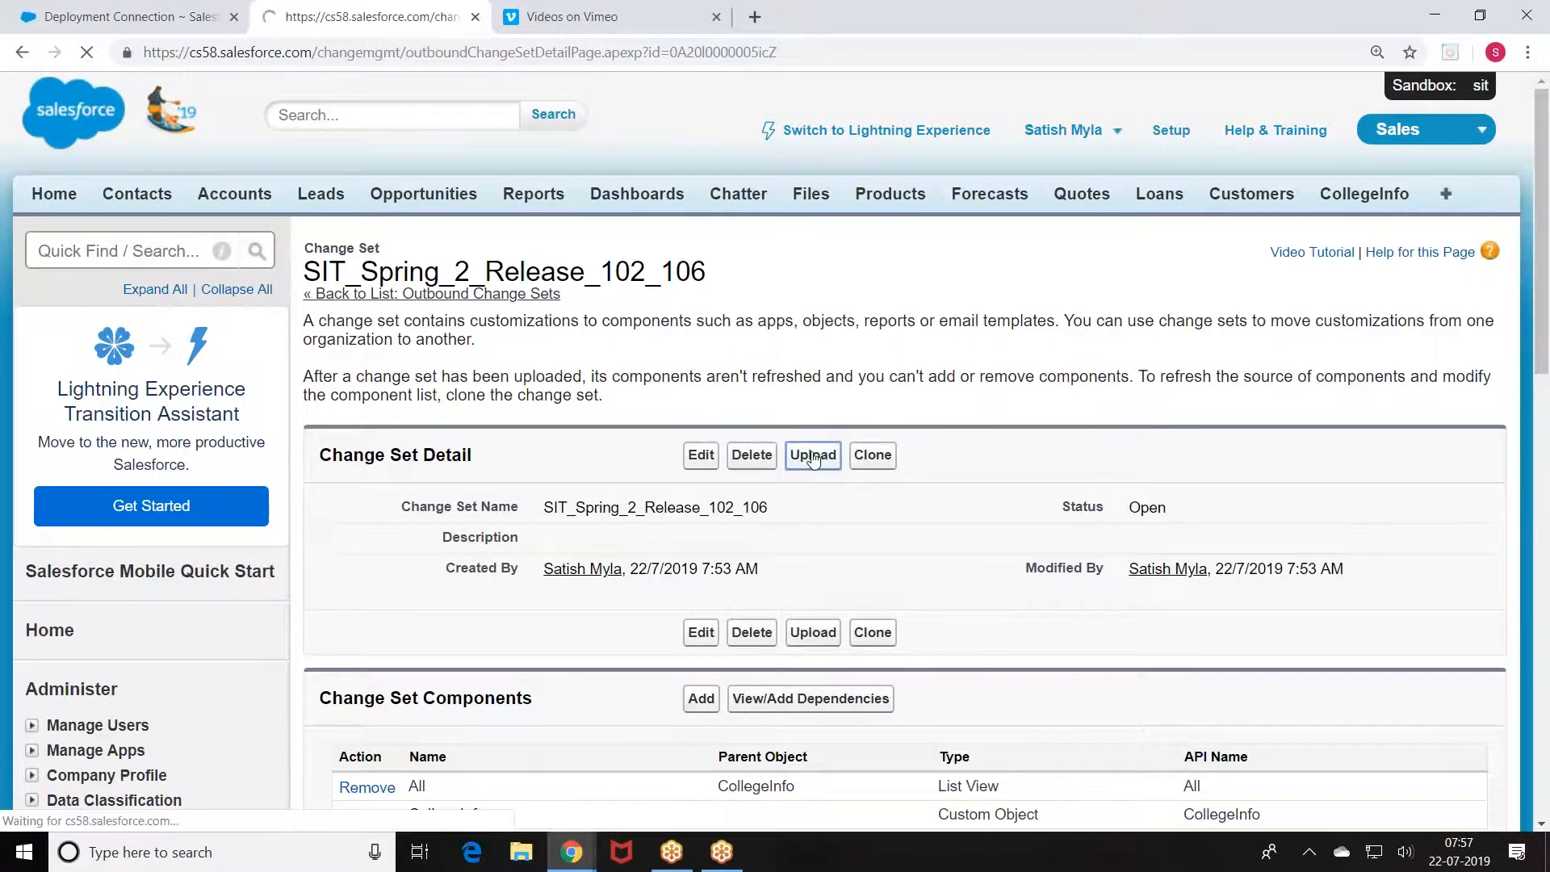
pyautogui.scroll(-2, 554, 529)
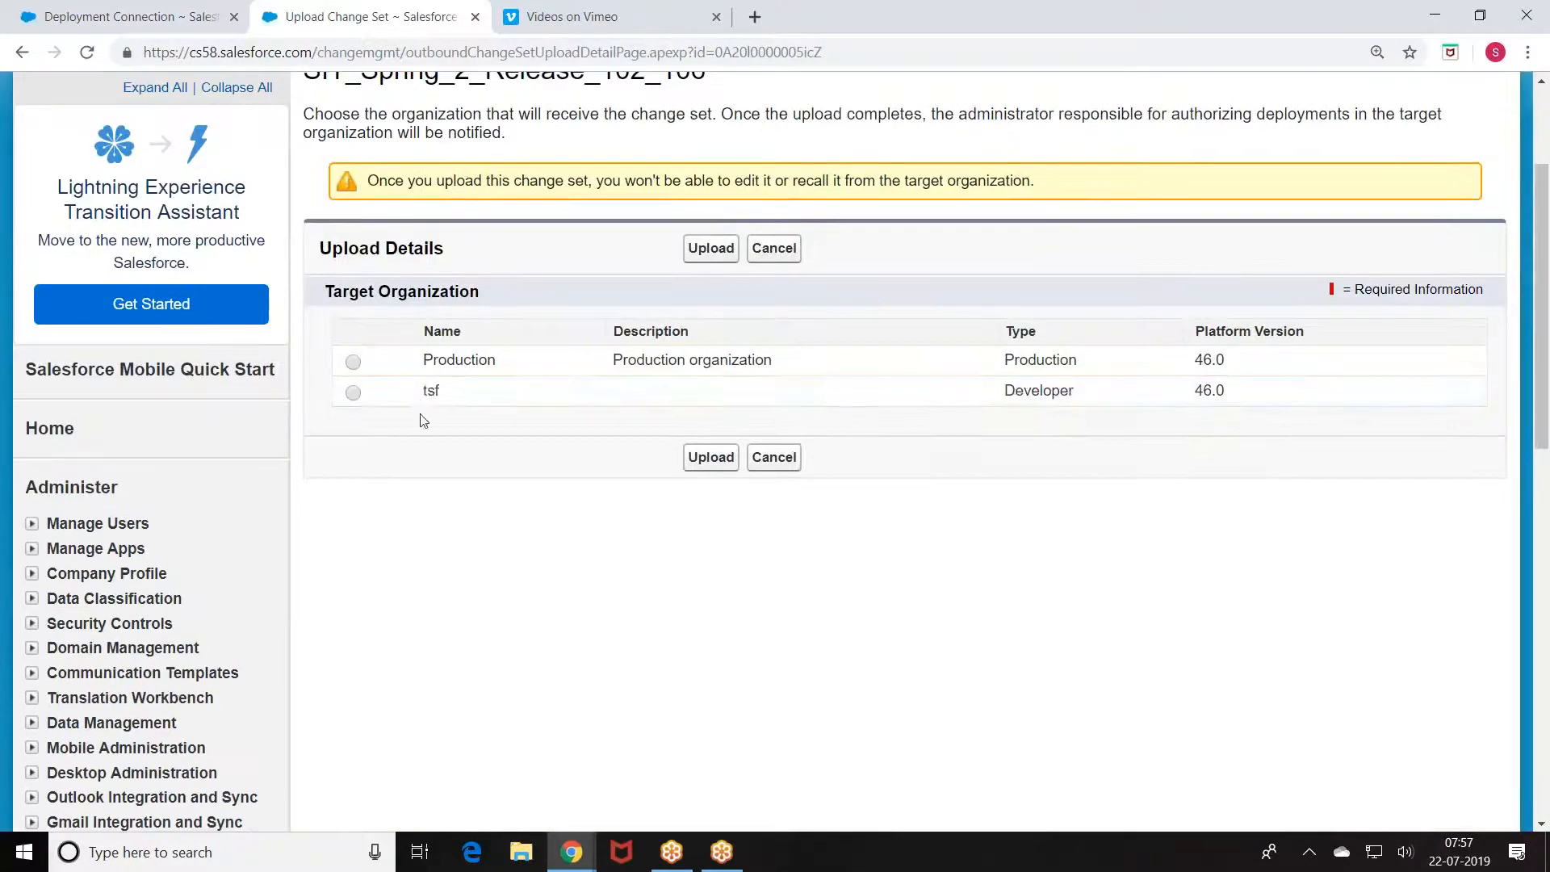
pyautogui.moveTo(431, 393); pyautogui.dragTo(474, 364)
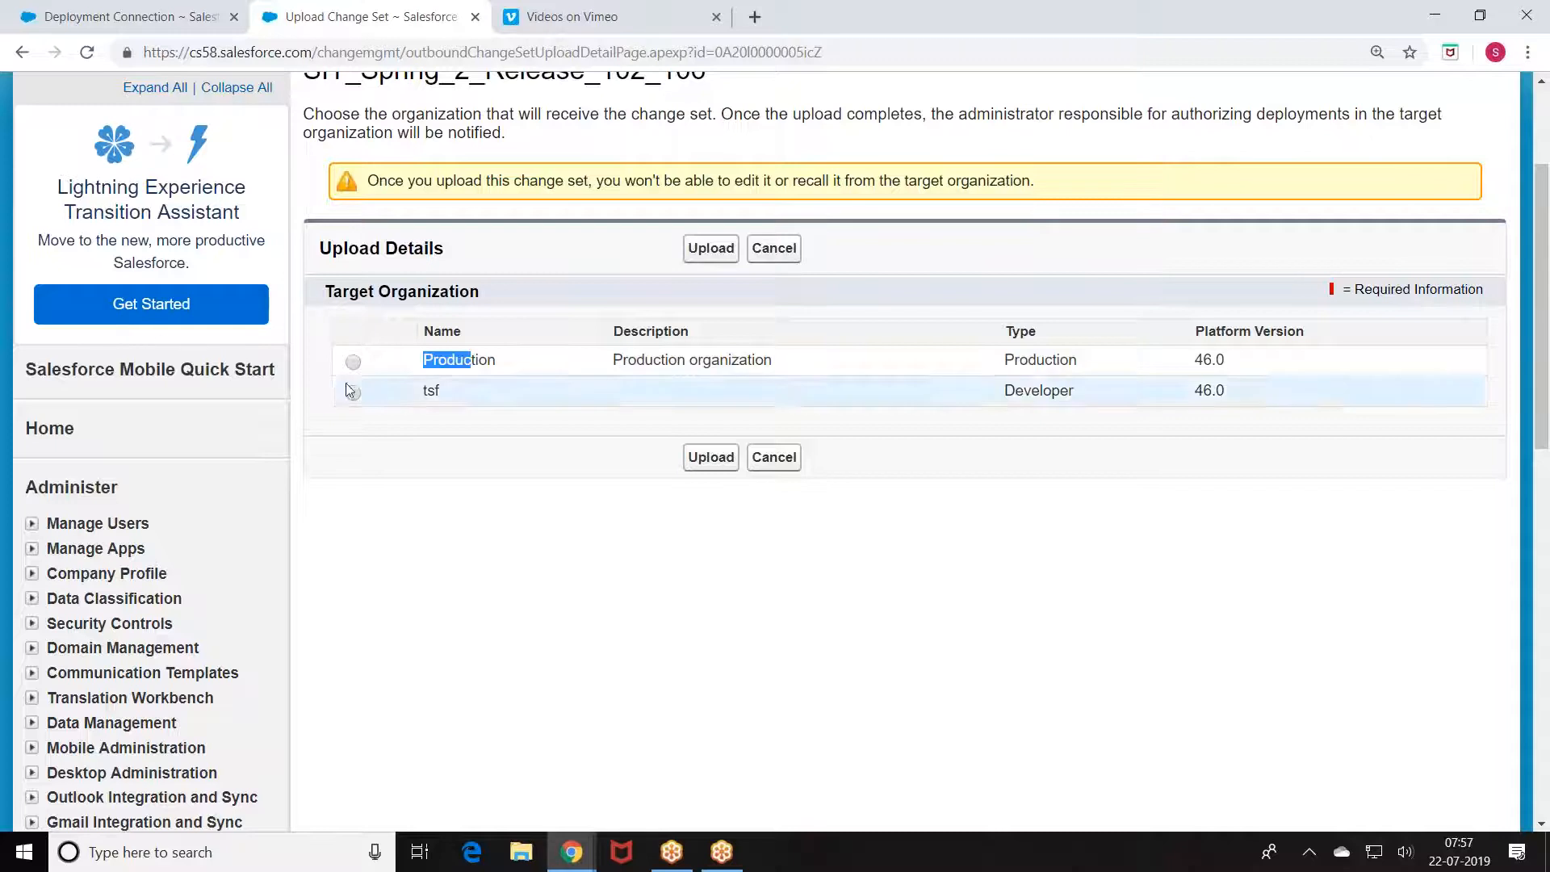
# Step: Upload SIT_Spring_2_Release_102_106 to Production, then switch back to the production org tab
pyautogui.click(715, 457)
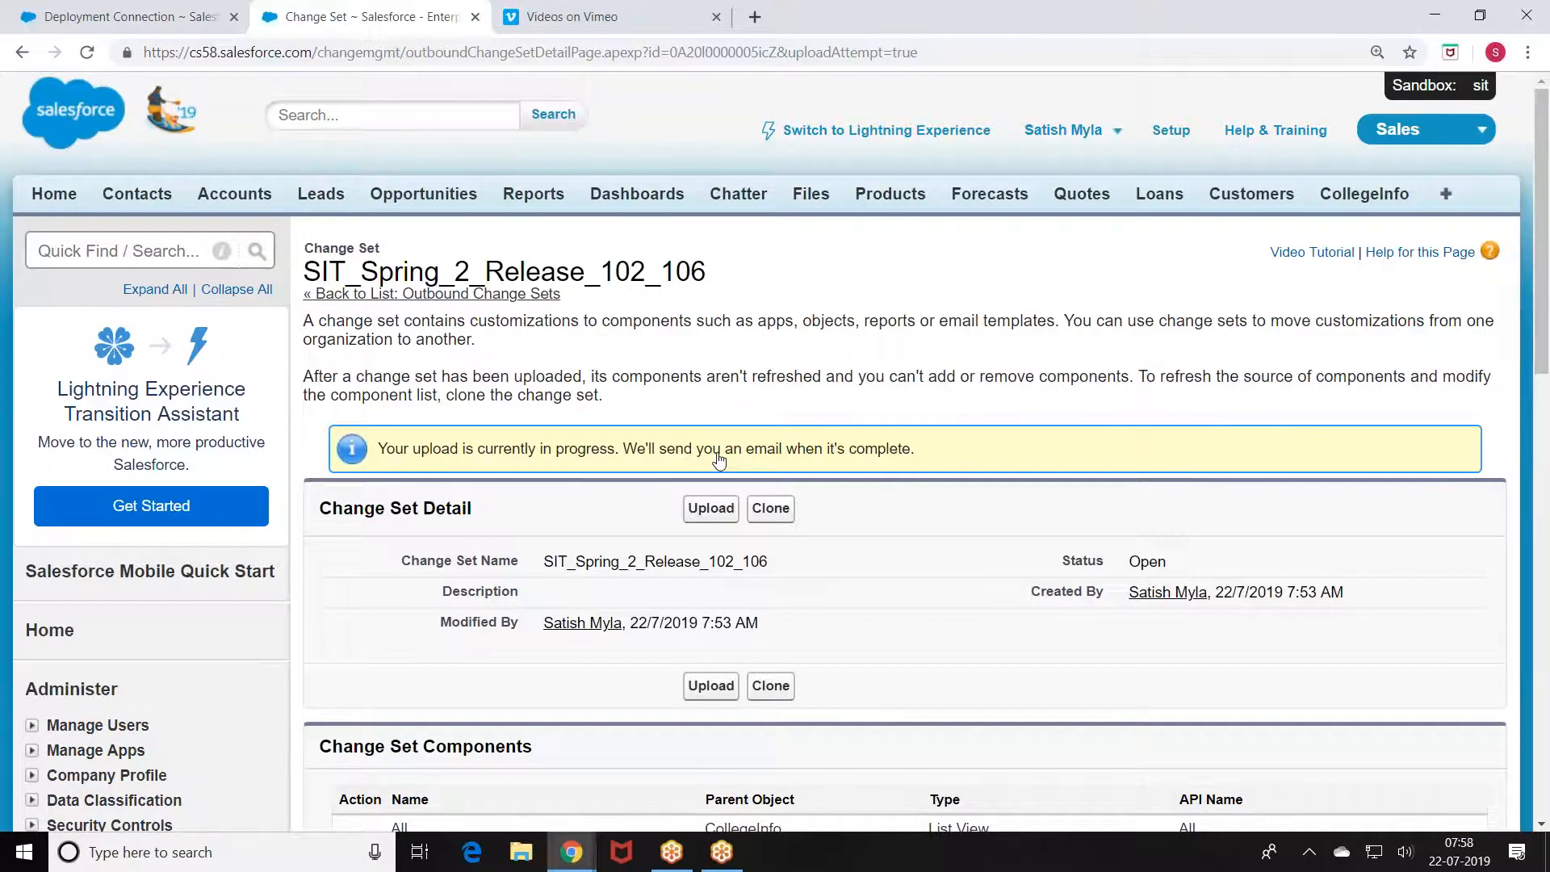
pyautogui.scroll(-4, 613, 297)
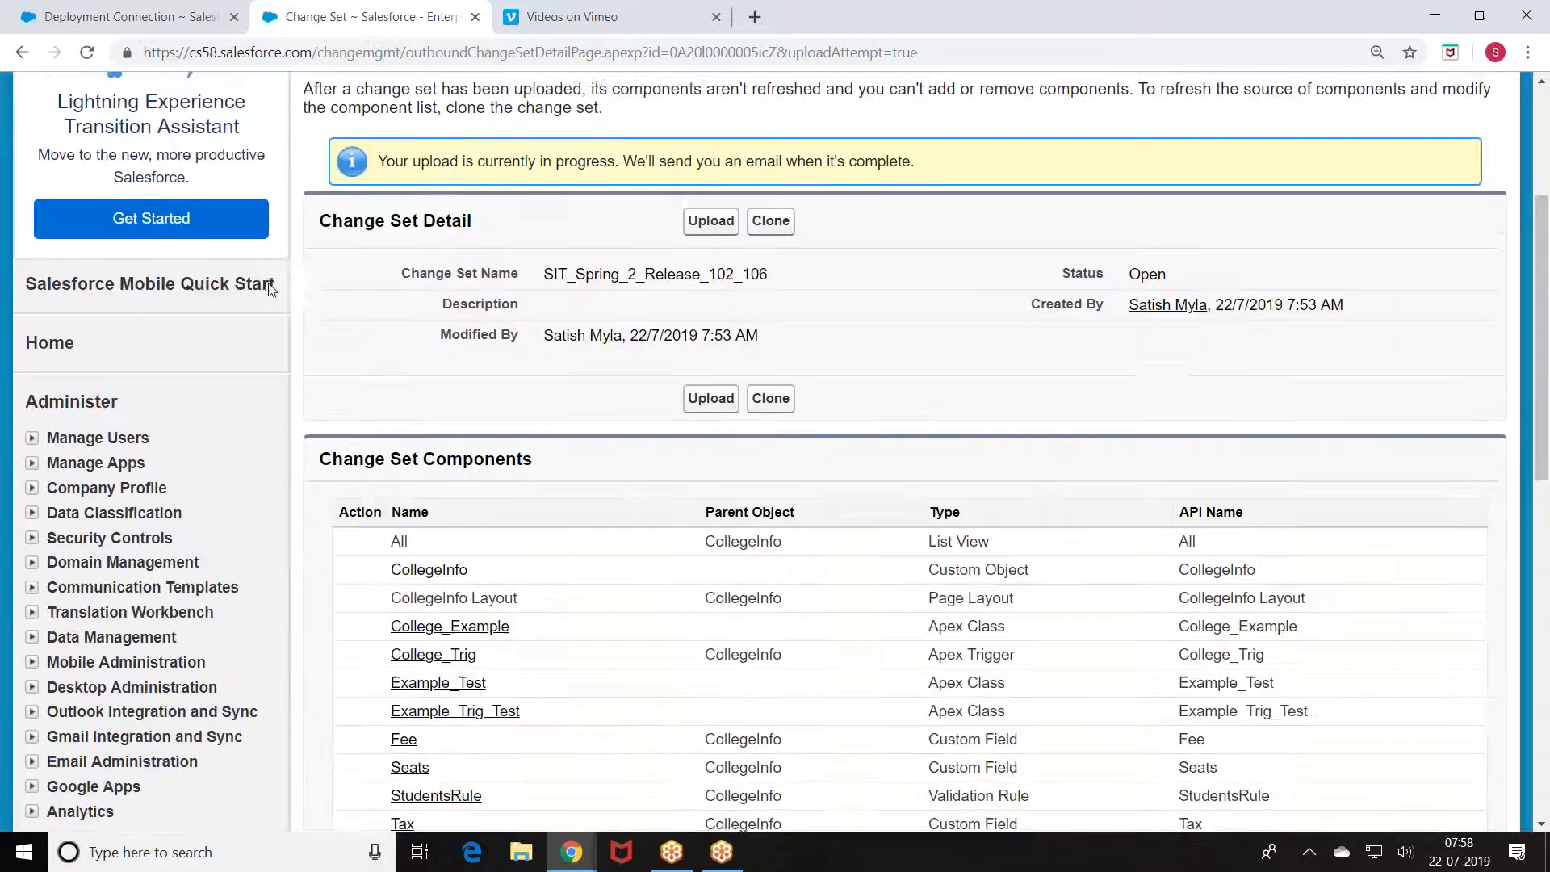
pyautogui.scroll(2, 485, 282)
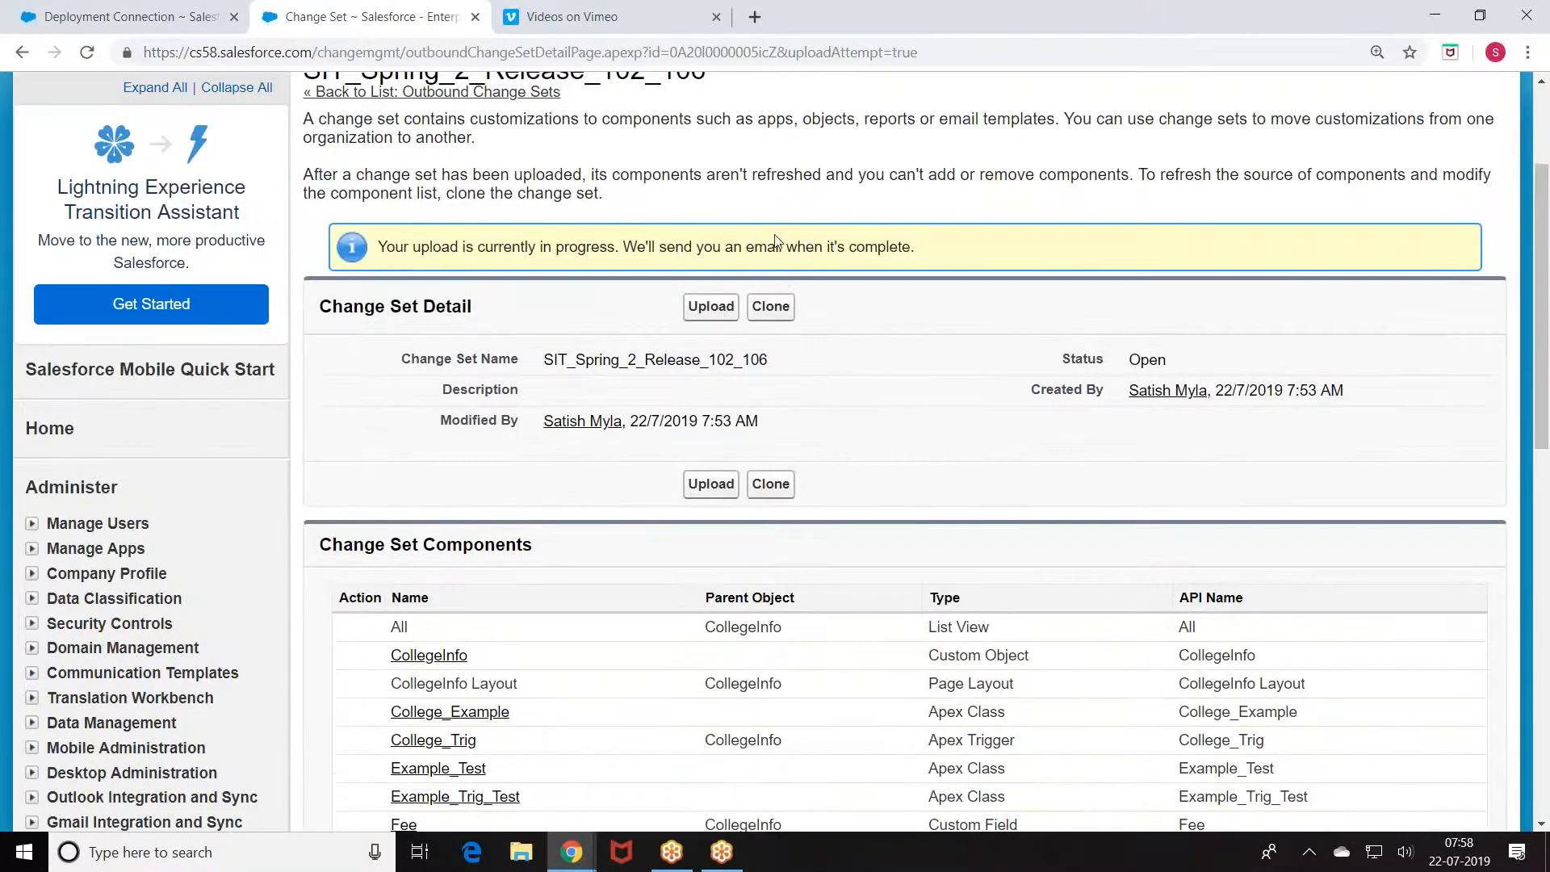
pyautogui.scroll(3, 730, 243)
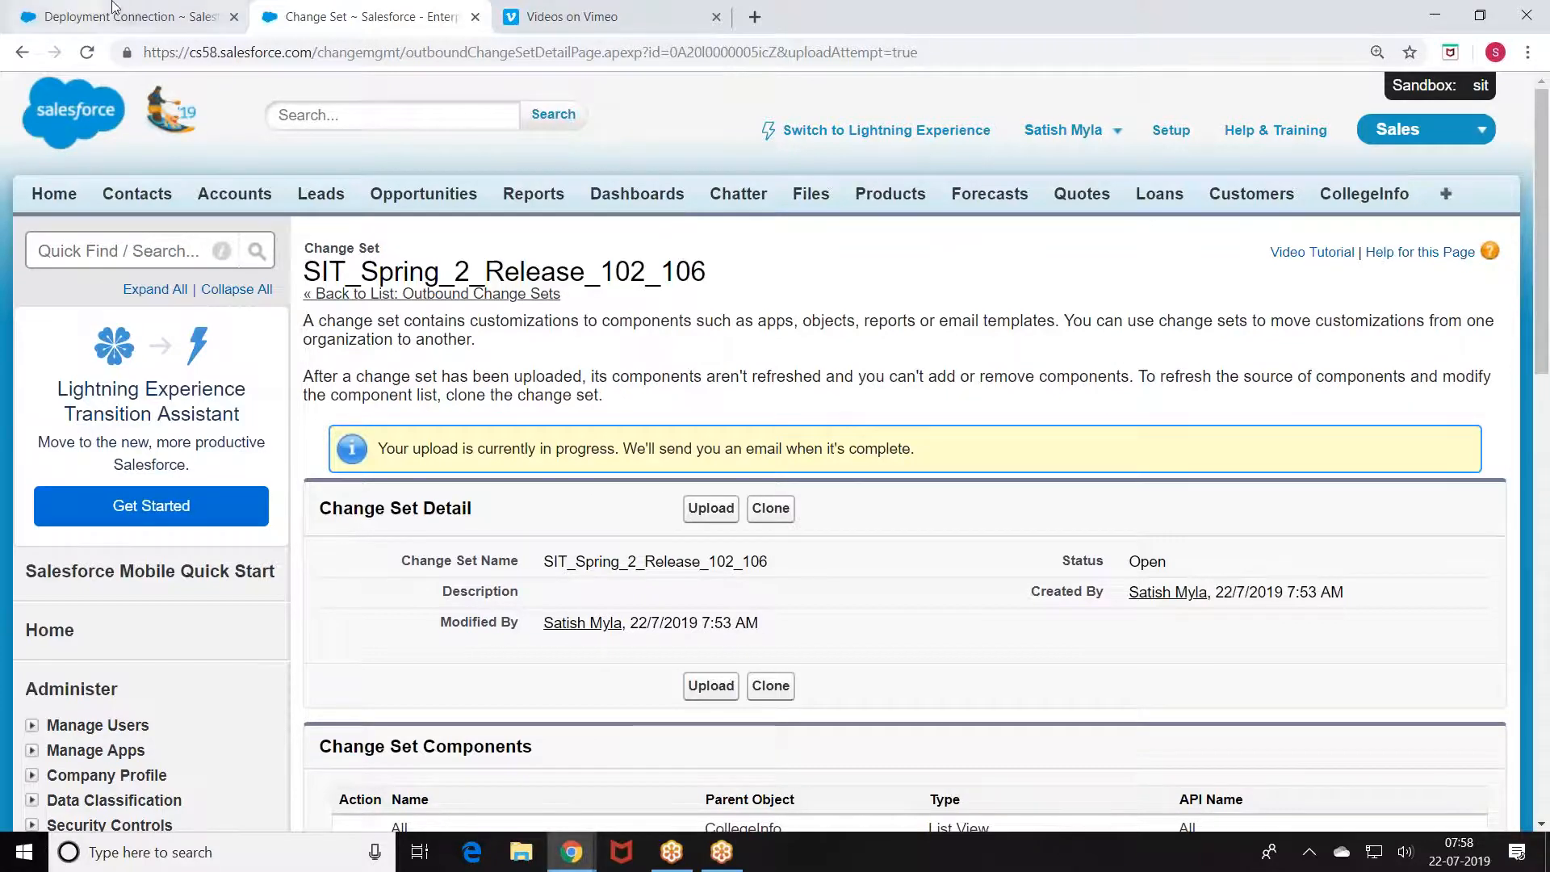
pyautogui.click(146, 27)
pyautogui.scroll(-14, 186, 418)
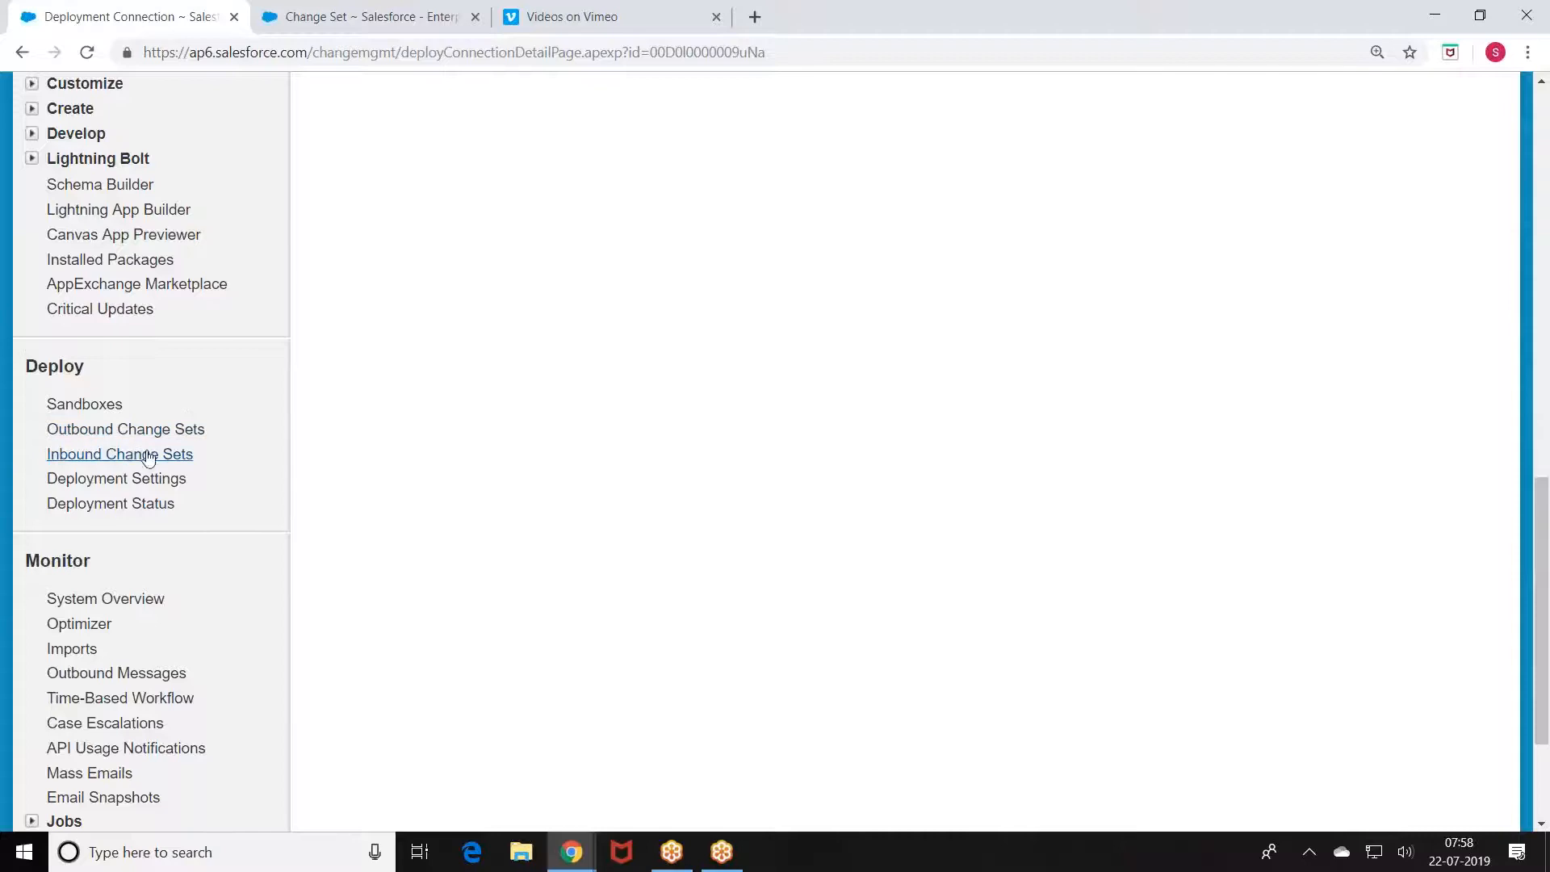
# Step: Open production's Inbound Change Sets list and reload it to review change sets awaiting deployment
pyautogui.click(97, 456)
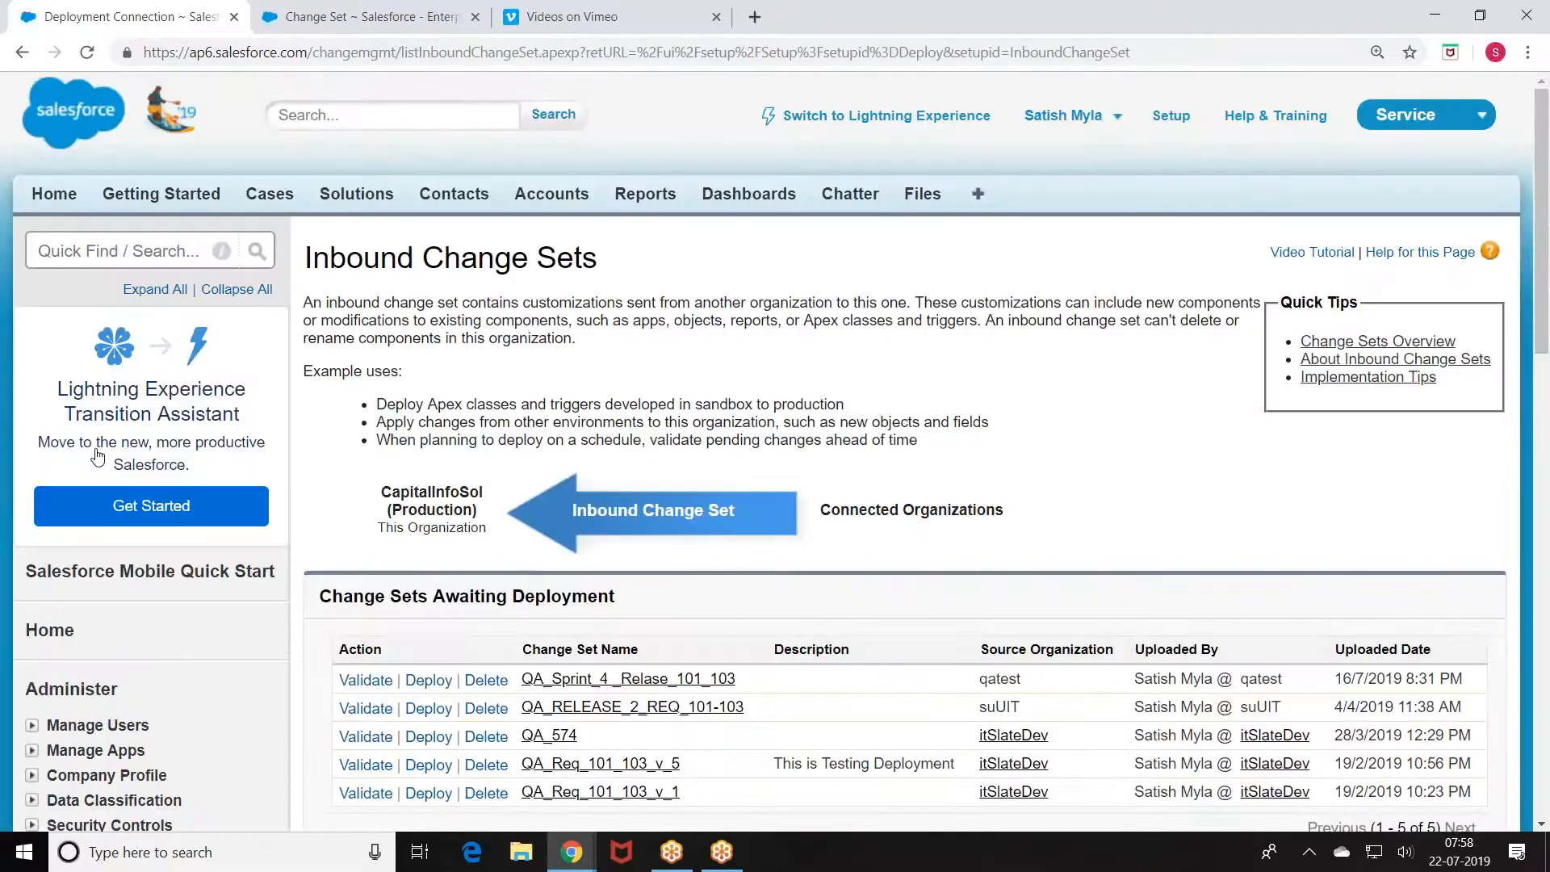
pyautogui.scroll(-2, 733, 349)
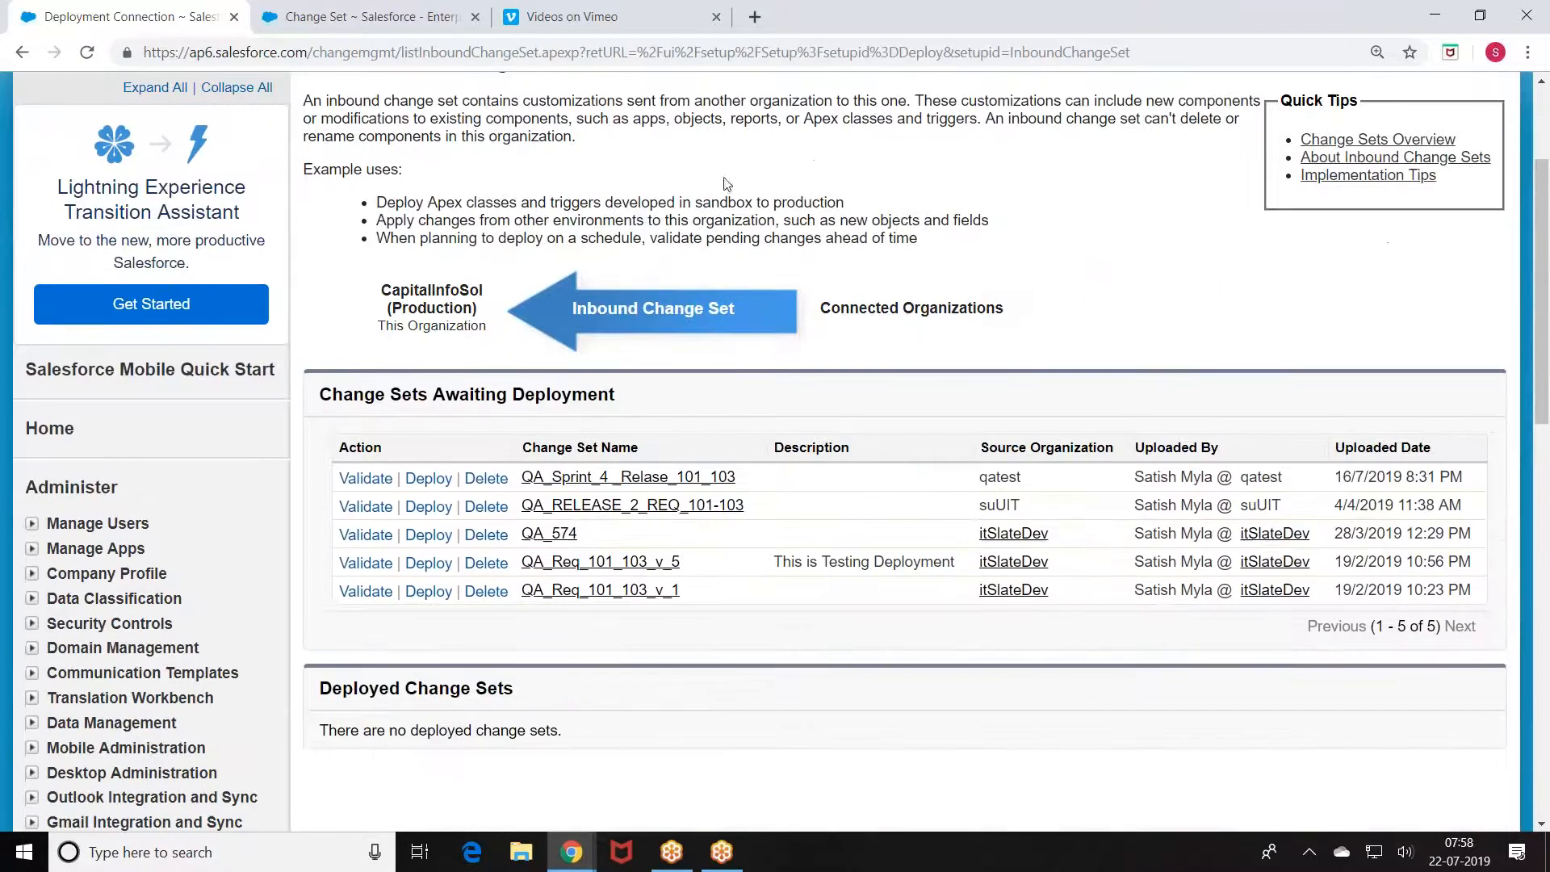
pyautogui.scroll(-1, 733, 349)
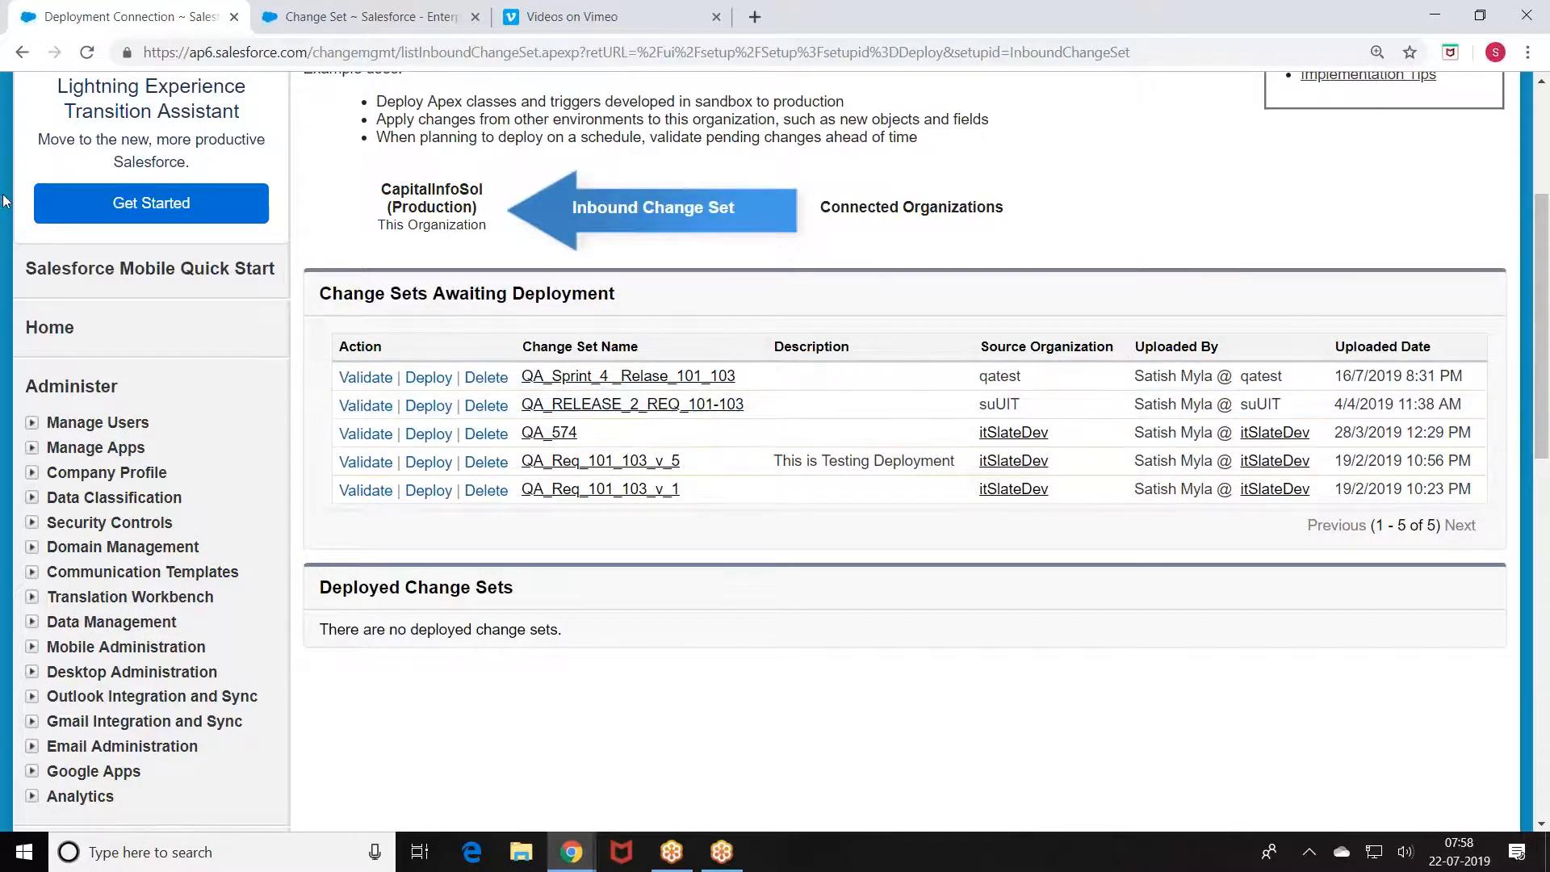
pyautogui.scroll(3, 4, 200)
pyautogui.click(88, 52)
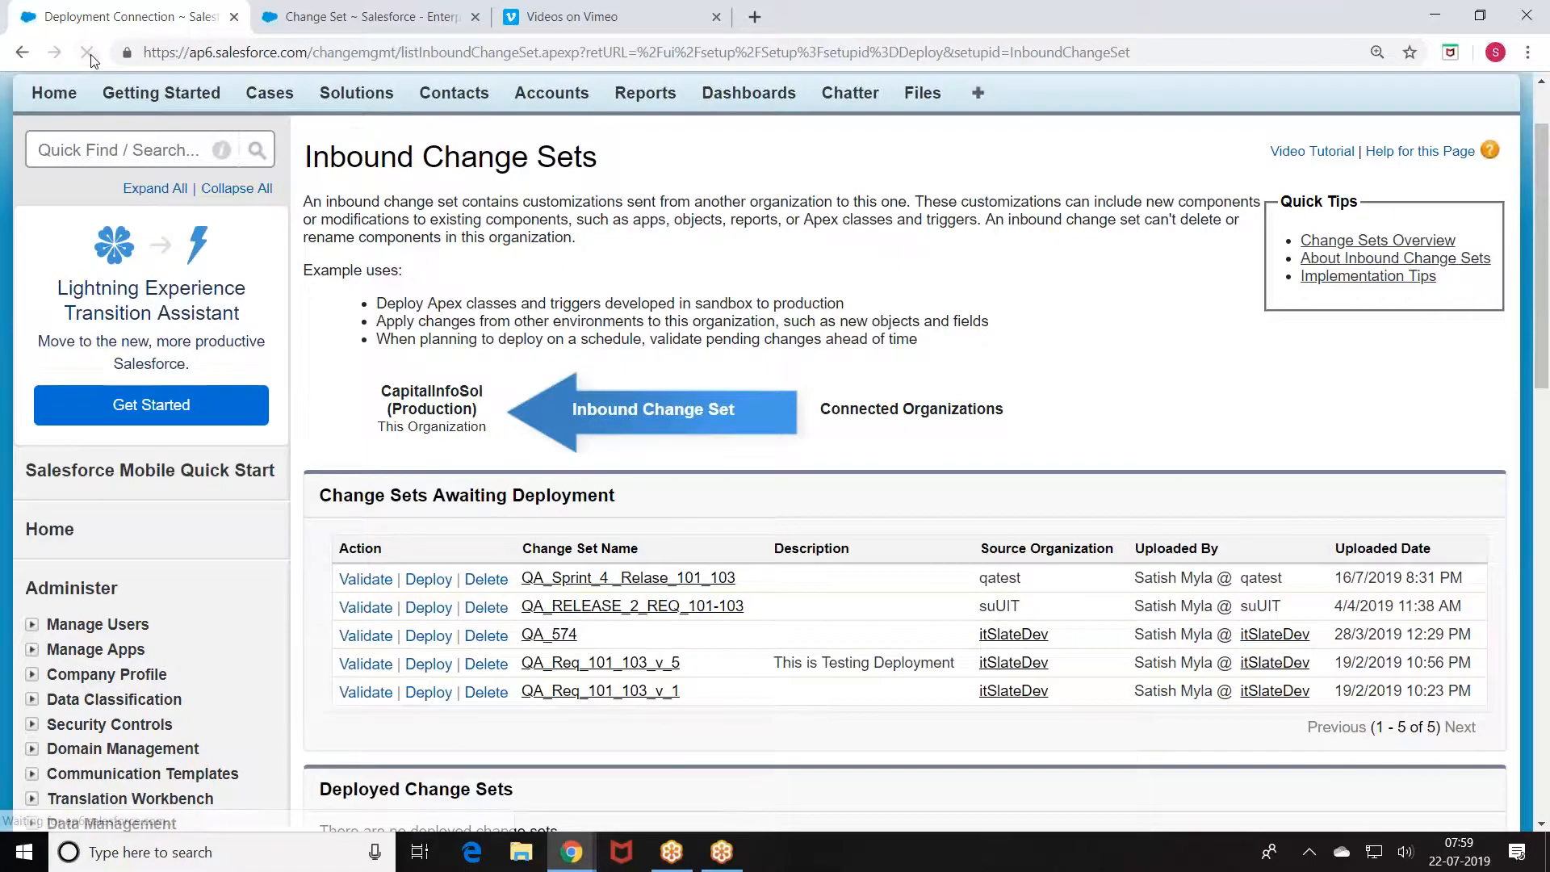
pyautogui.scroll(-1, 304, 300)
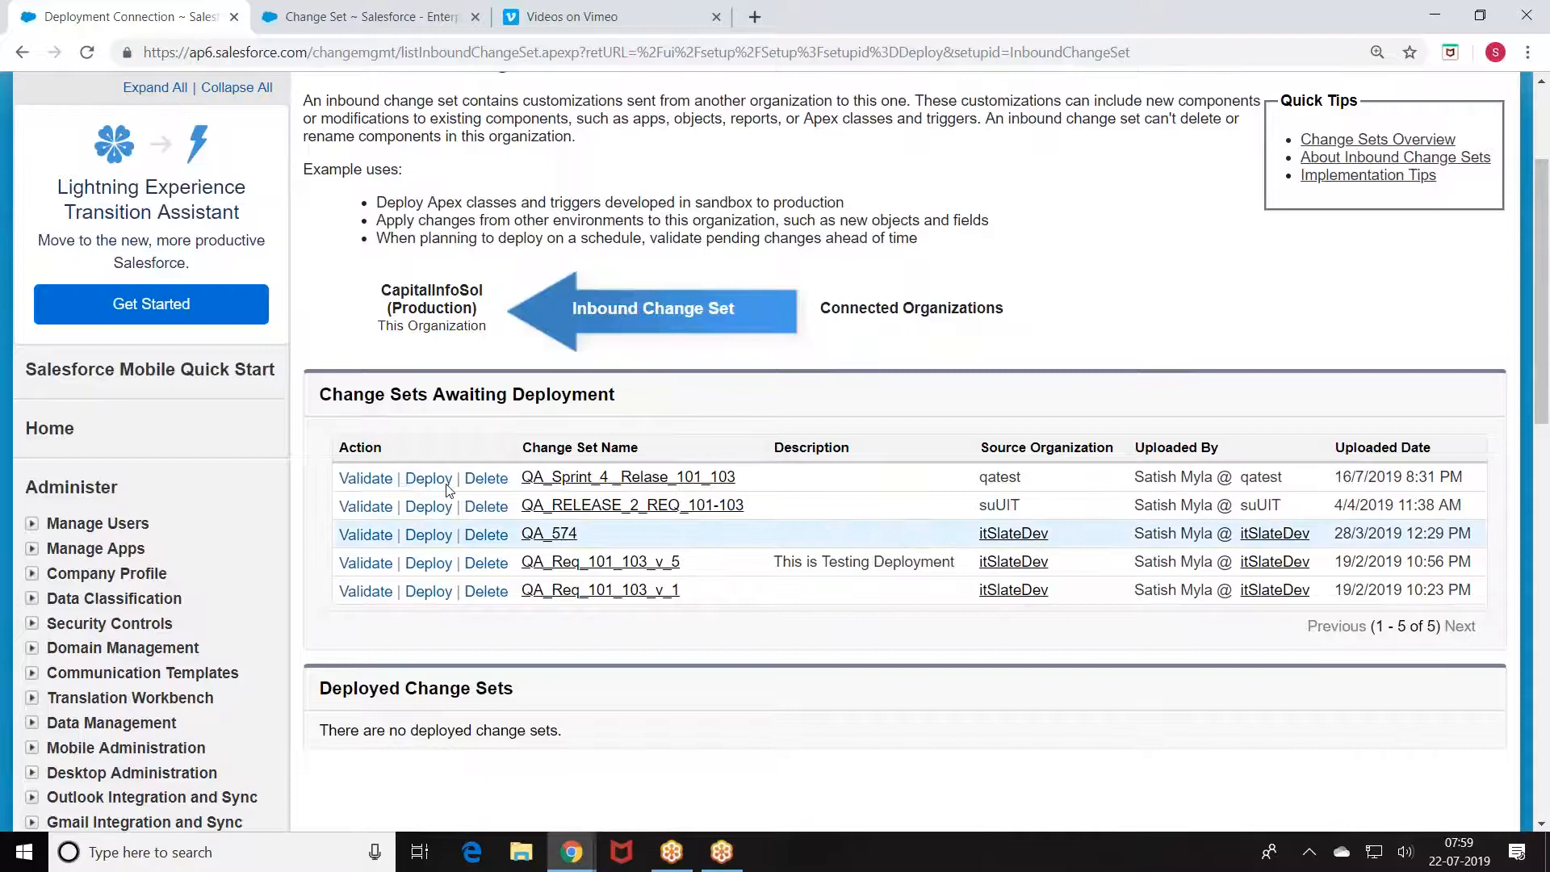
# Step: Open the QA_Sprint_4_Relase_101_103 inbound change set and start validating it
pyautogui.click(592, 478)
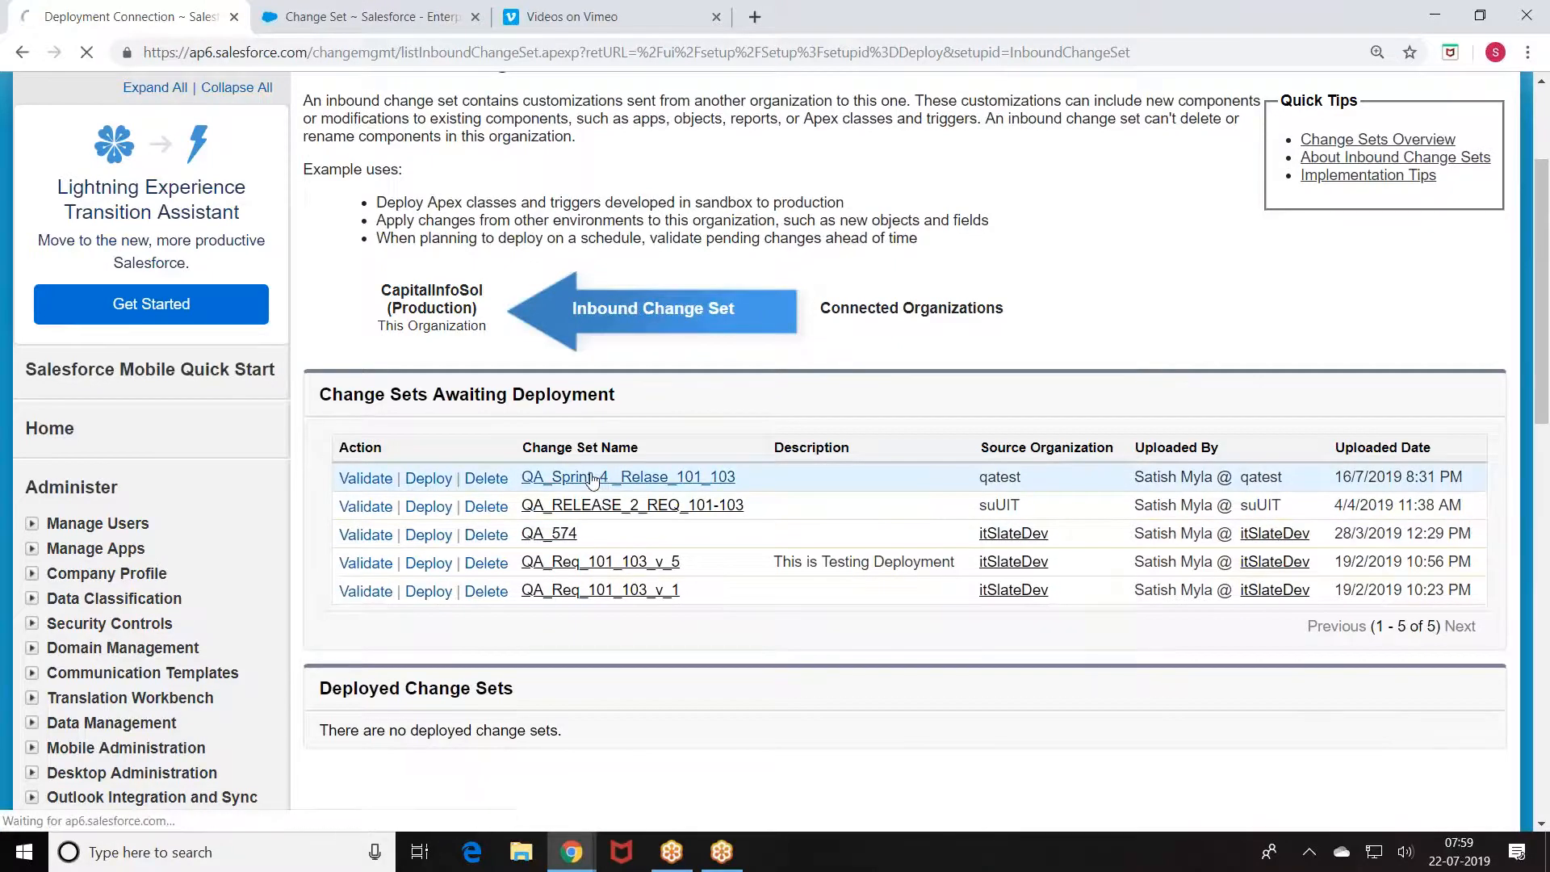
pyautogui.scroll(-1, 544, 457)
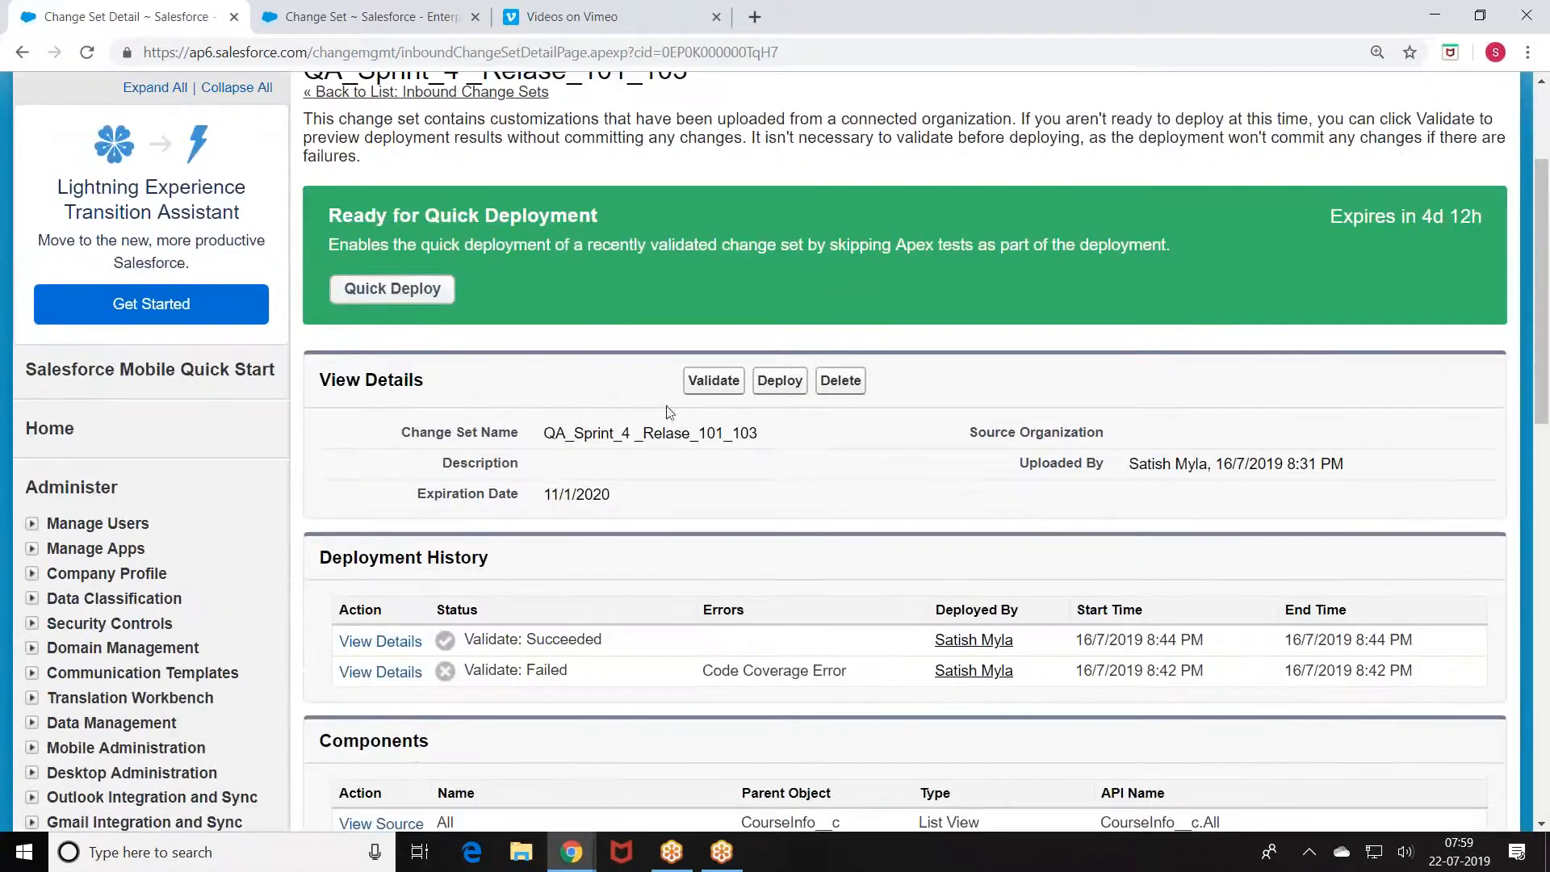
pyautogui.click(720, 386)
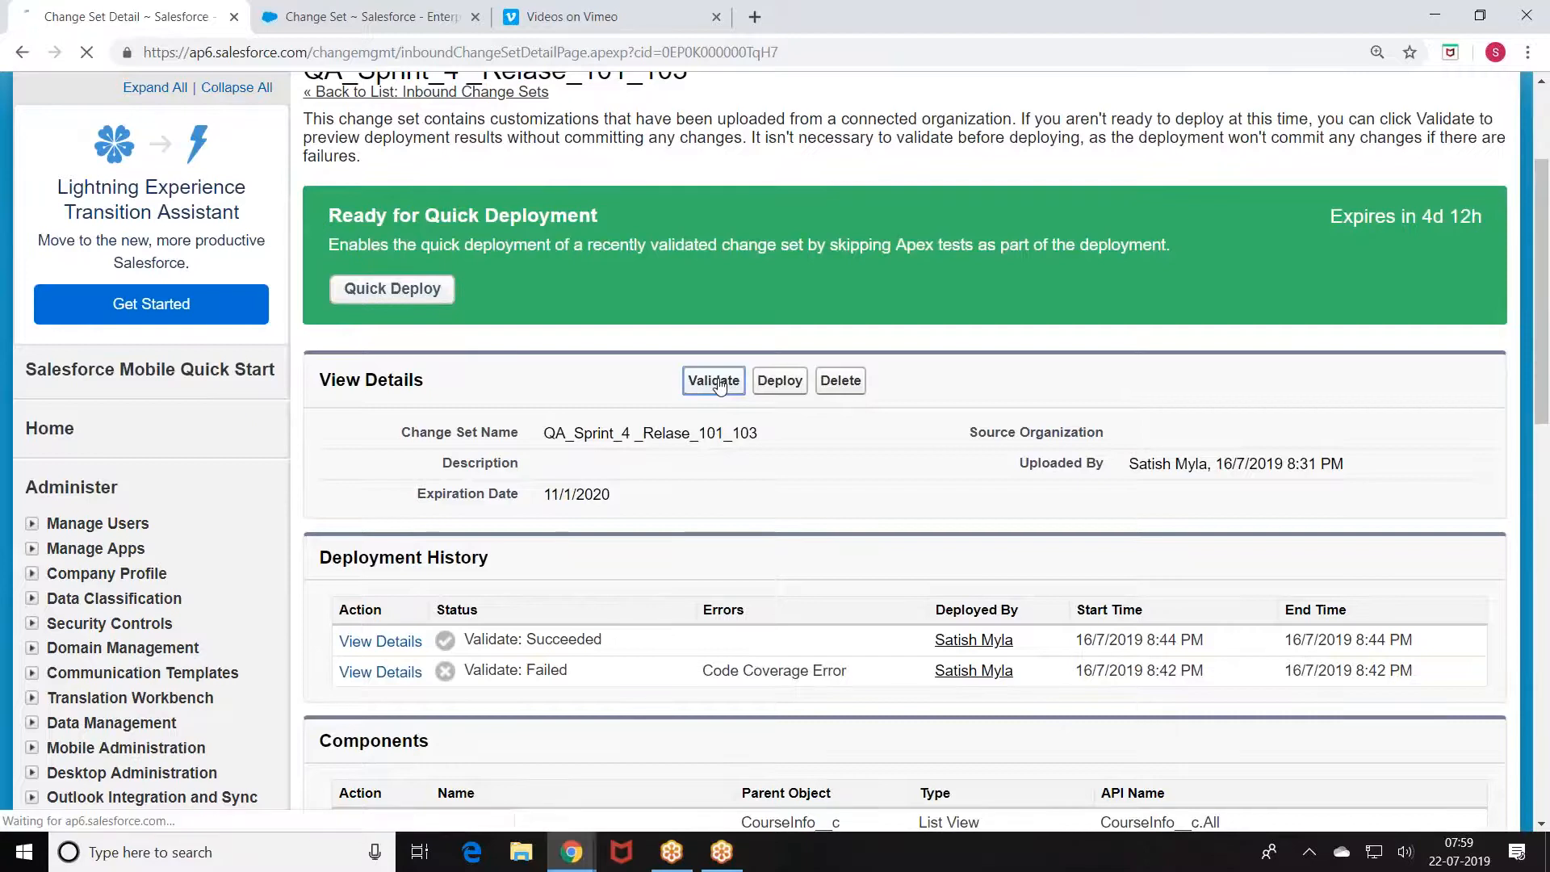
pyautogui.scroll(-1, 484, 476)
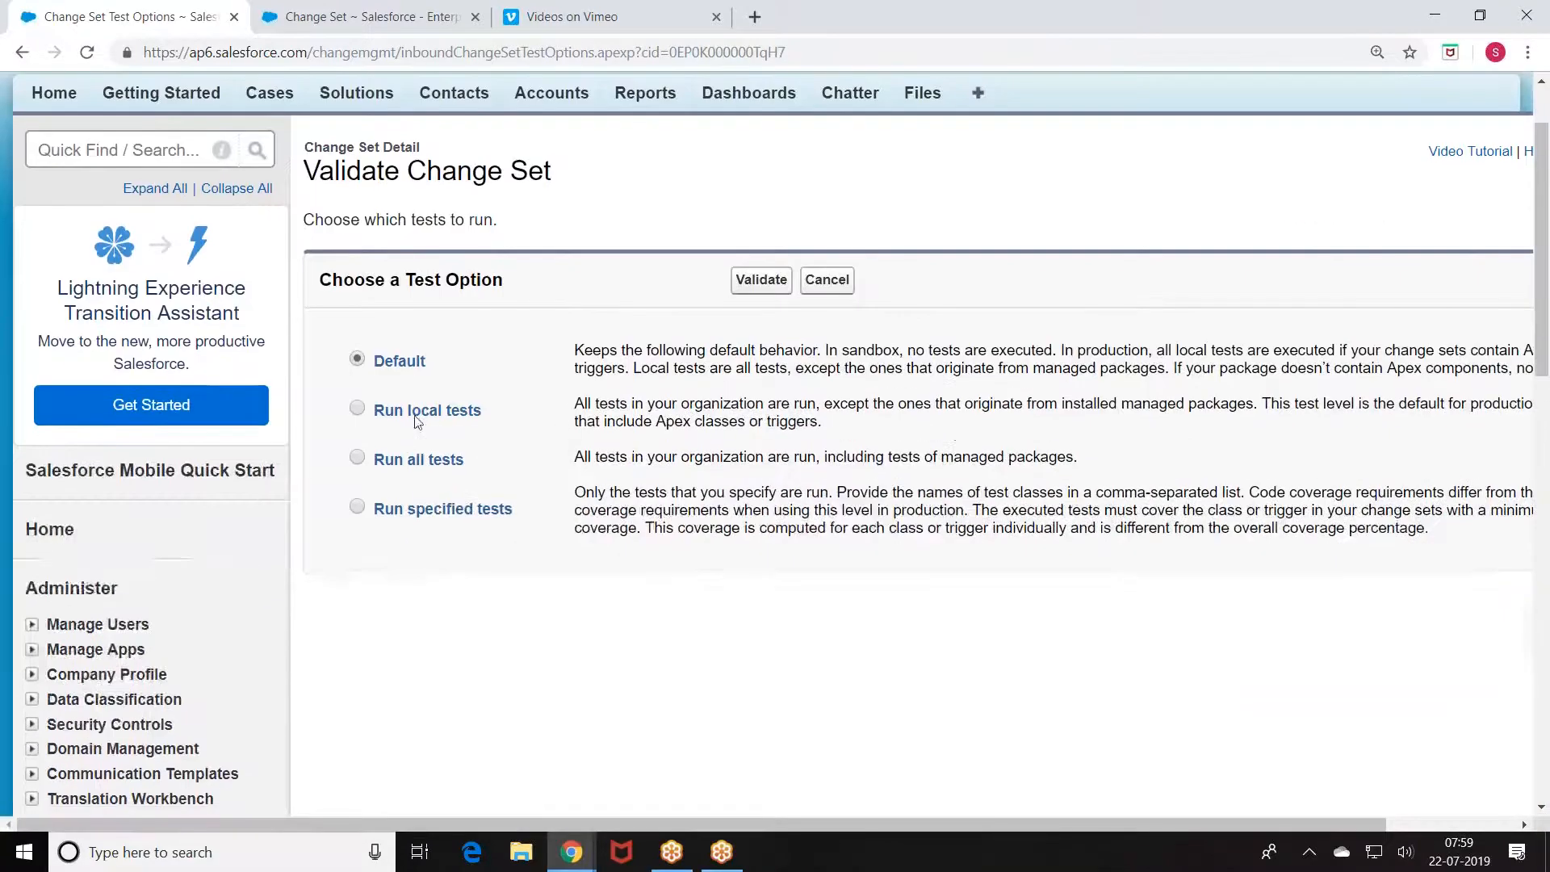
# Step: Point out the Default, Run local tests, Run all tests and Run specified tests options
pyautogui.moveTo(375, 367); pyautogui.dragTo(456, 379)
pyautogui.click(498, 381)
pyautogui.moveTo(383, 418); pyautogui.dragTo(498, 434)
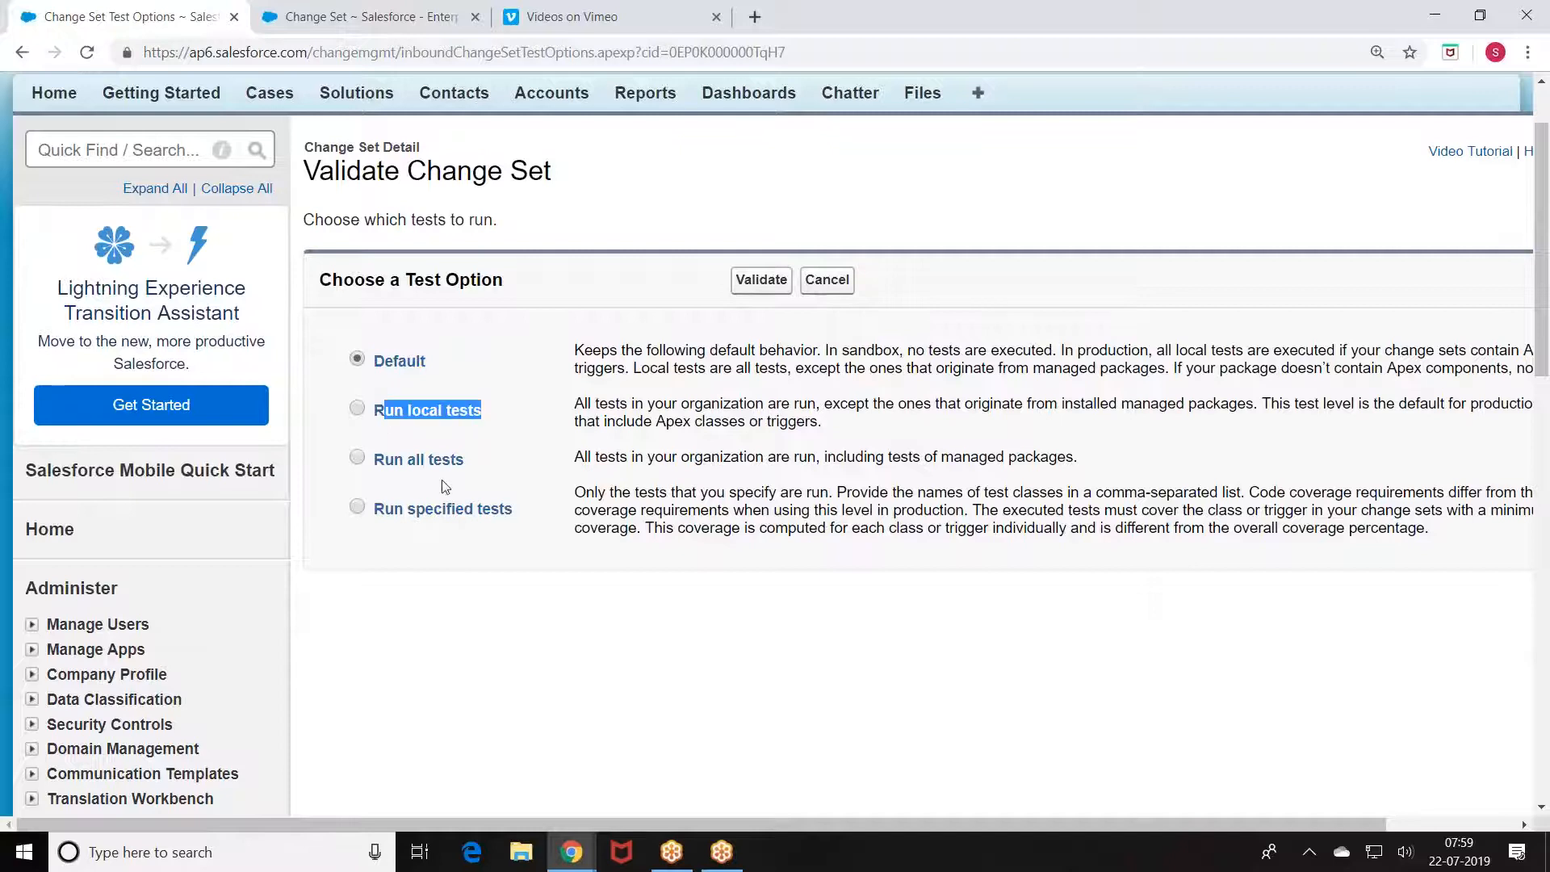
pyautogui.moveTo(383, 462); pyautogui.dragTo(474, 468)
pyautogui.moveTo(402, 515); pyautogui.dragTo(478, 523)
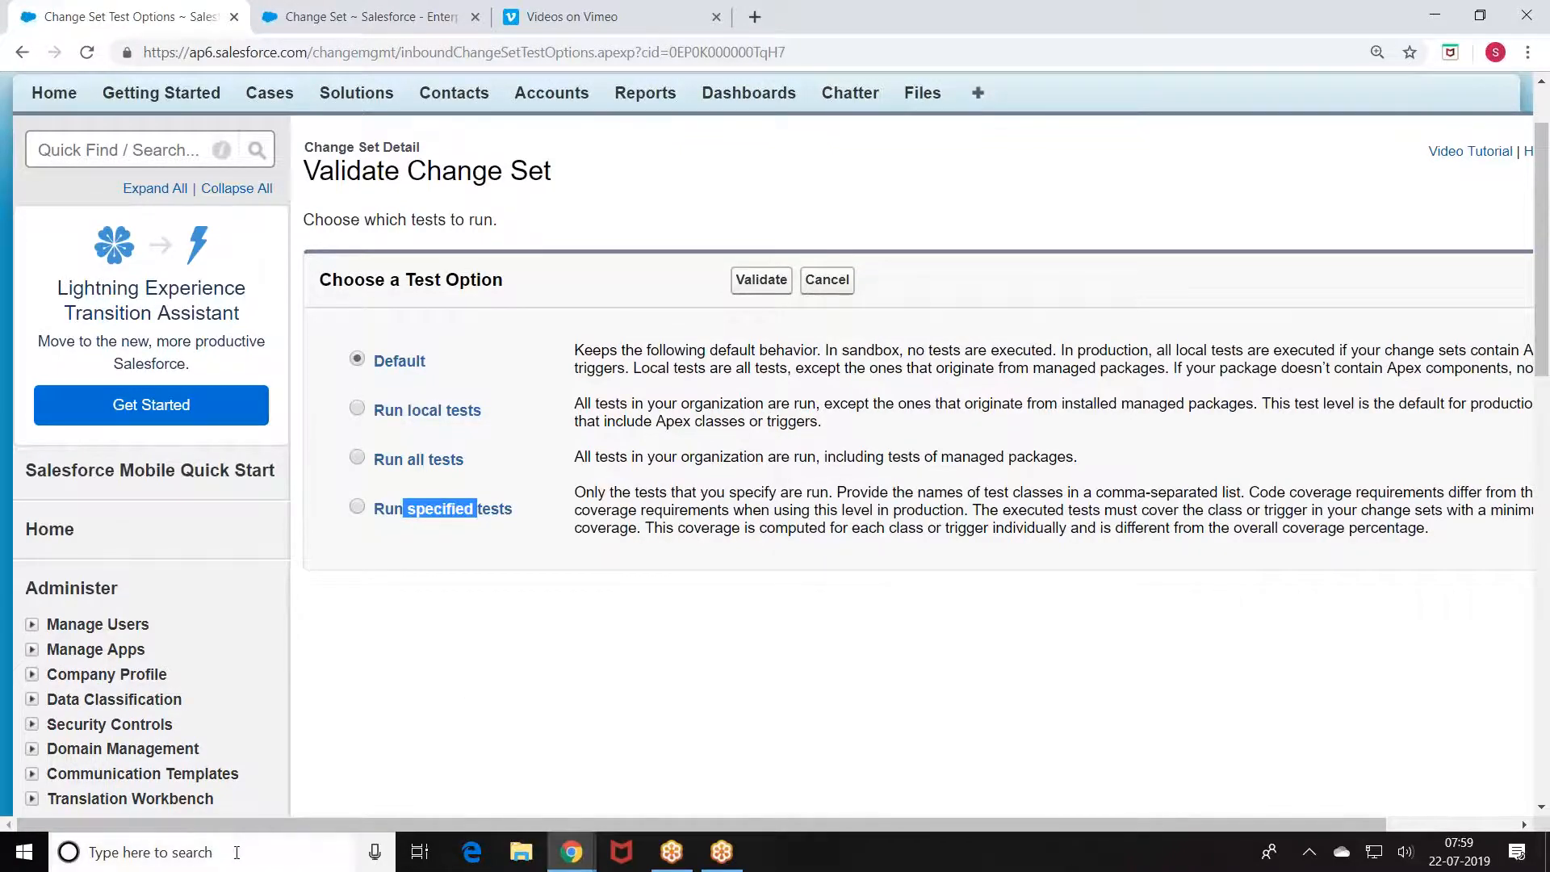
pyautogui.press('super')
# Step: Open Paint and draw two stacked rectangles on the canvas
pyautogui.write('Paint')
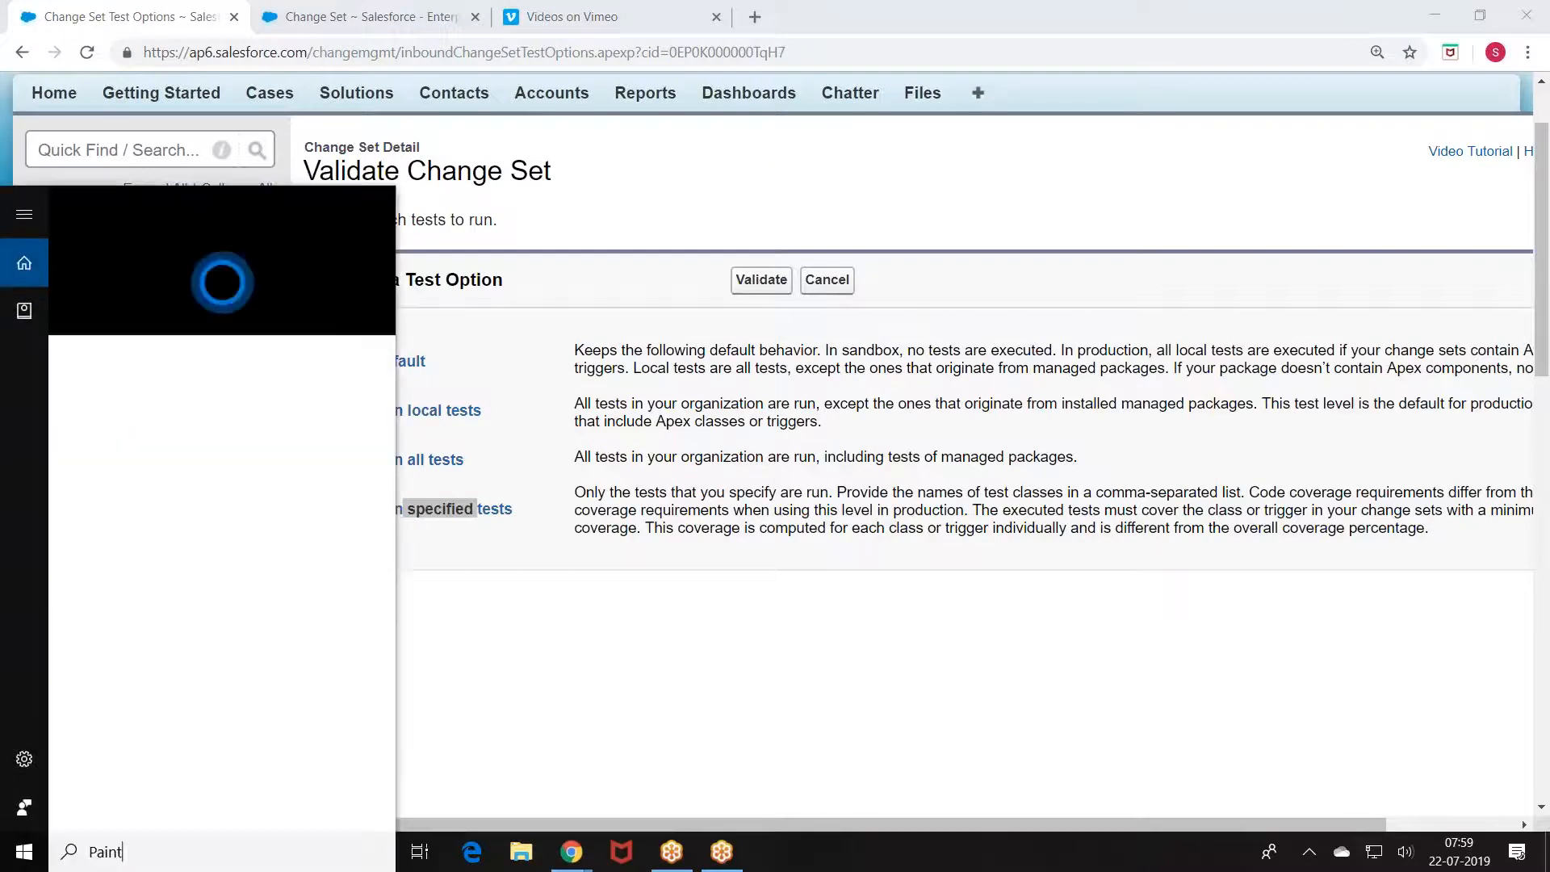
pyautogui.press('Return')
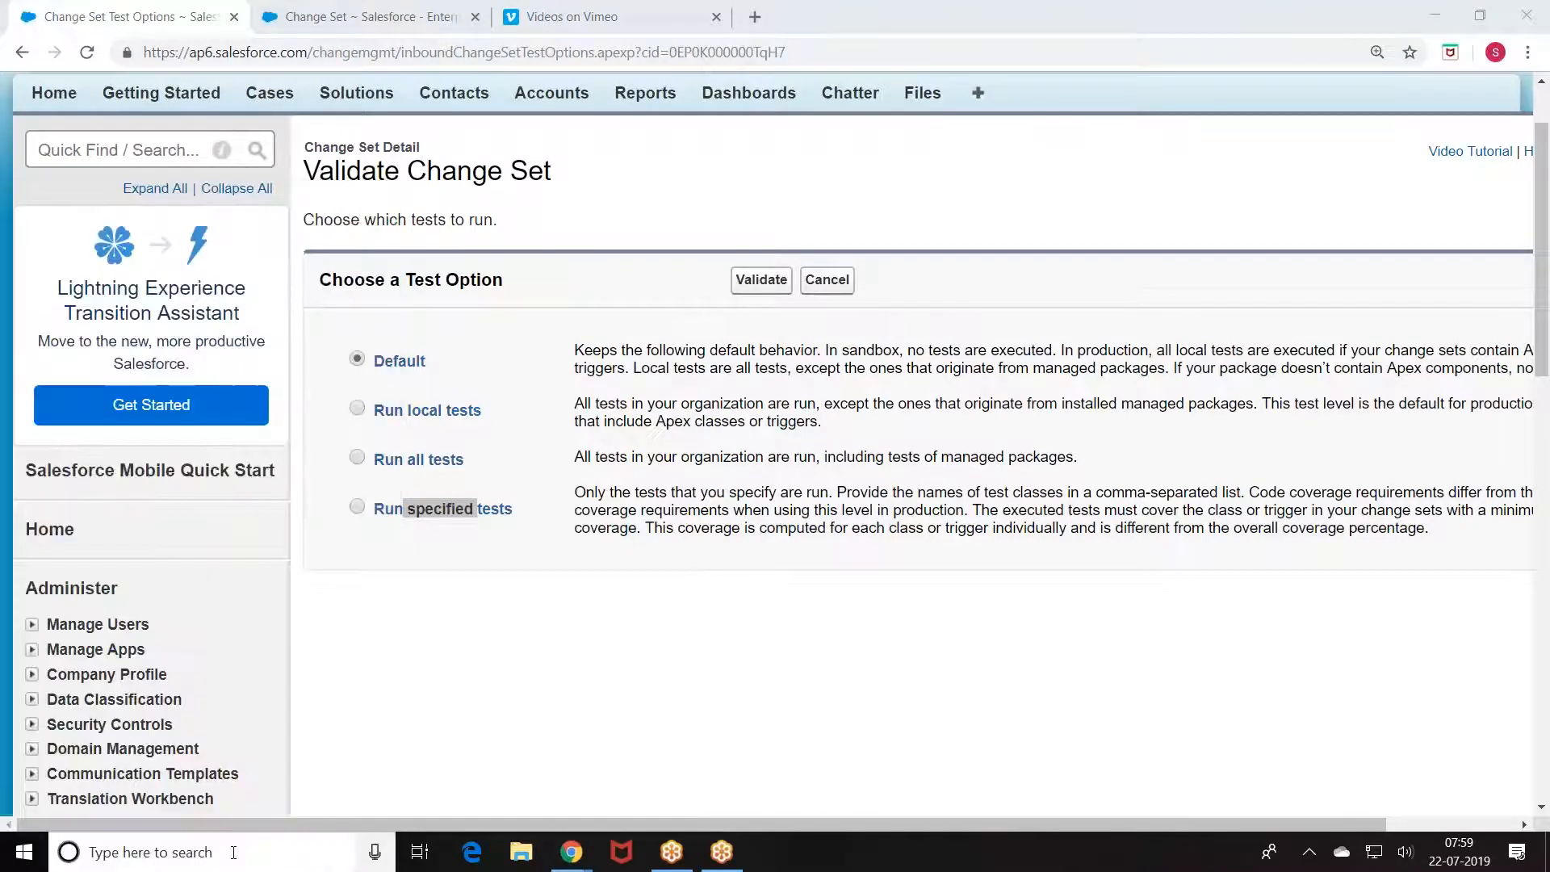
pyautogui.click(416, 64)
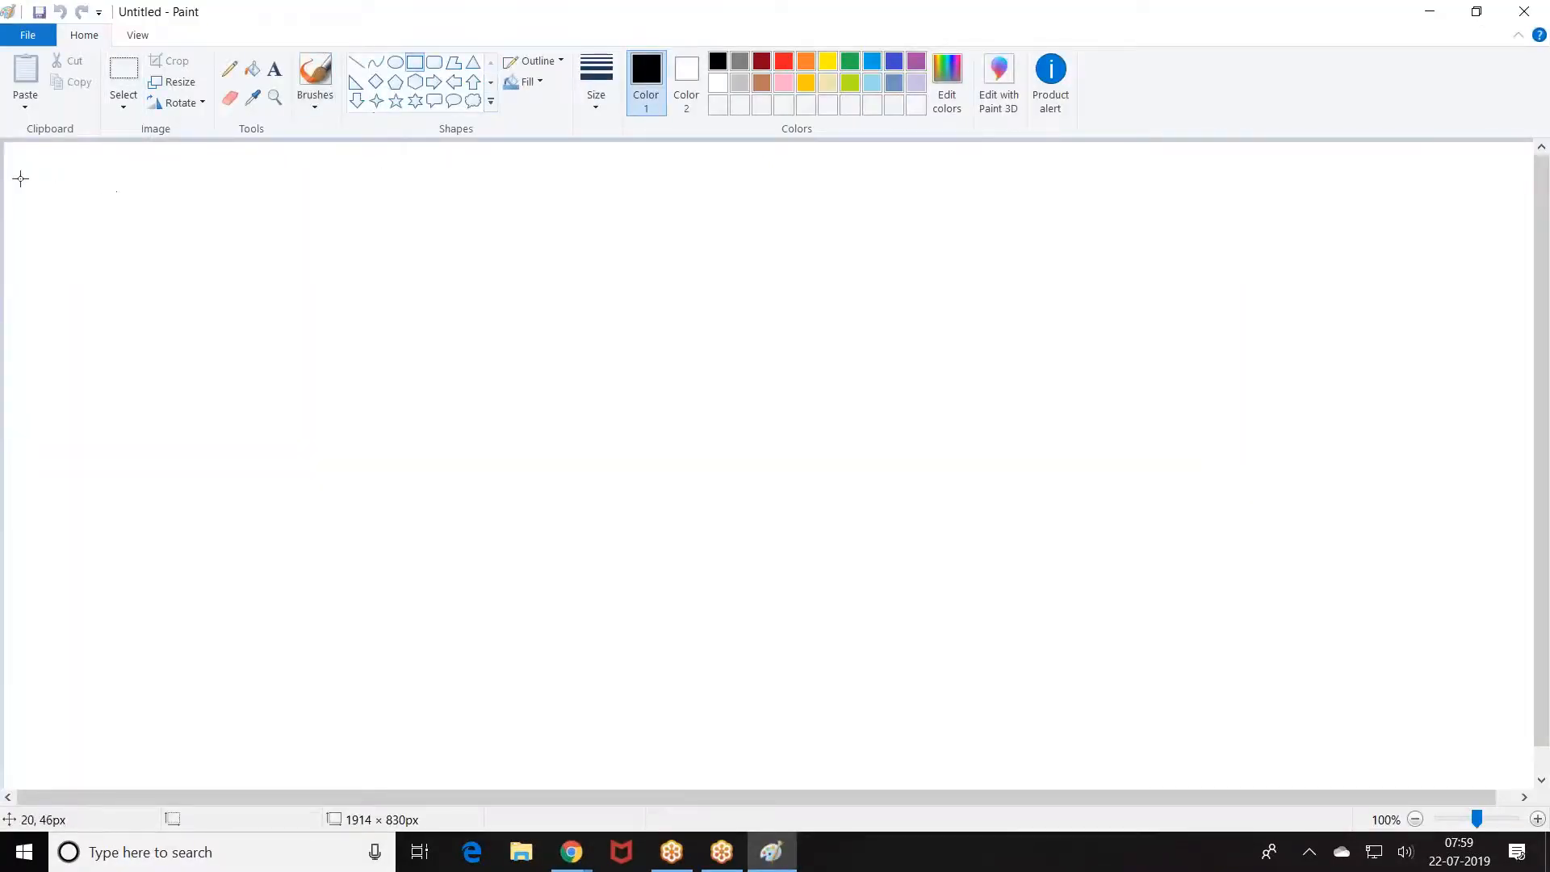
pyautogui.moveTo(18, 154); pyautogui.dragTo(348, 293)
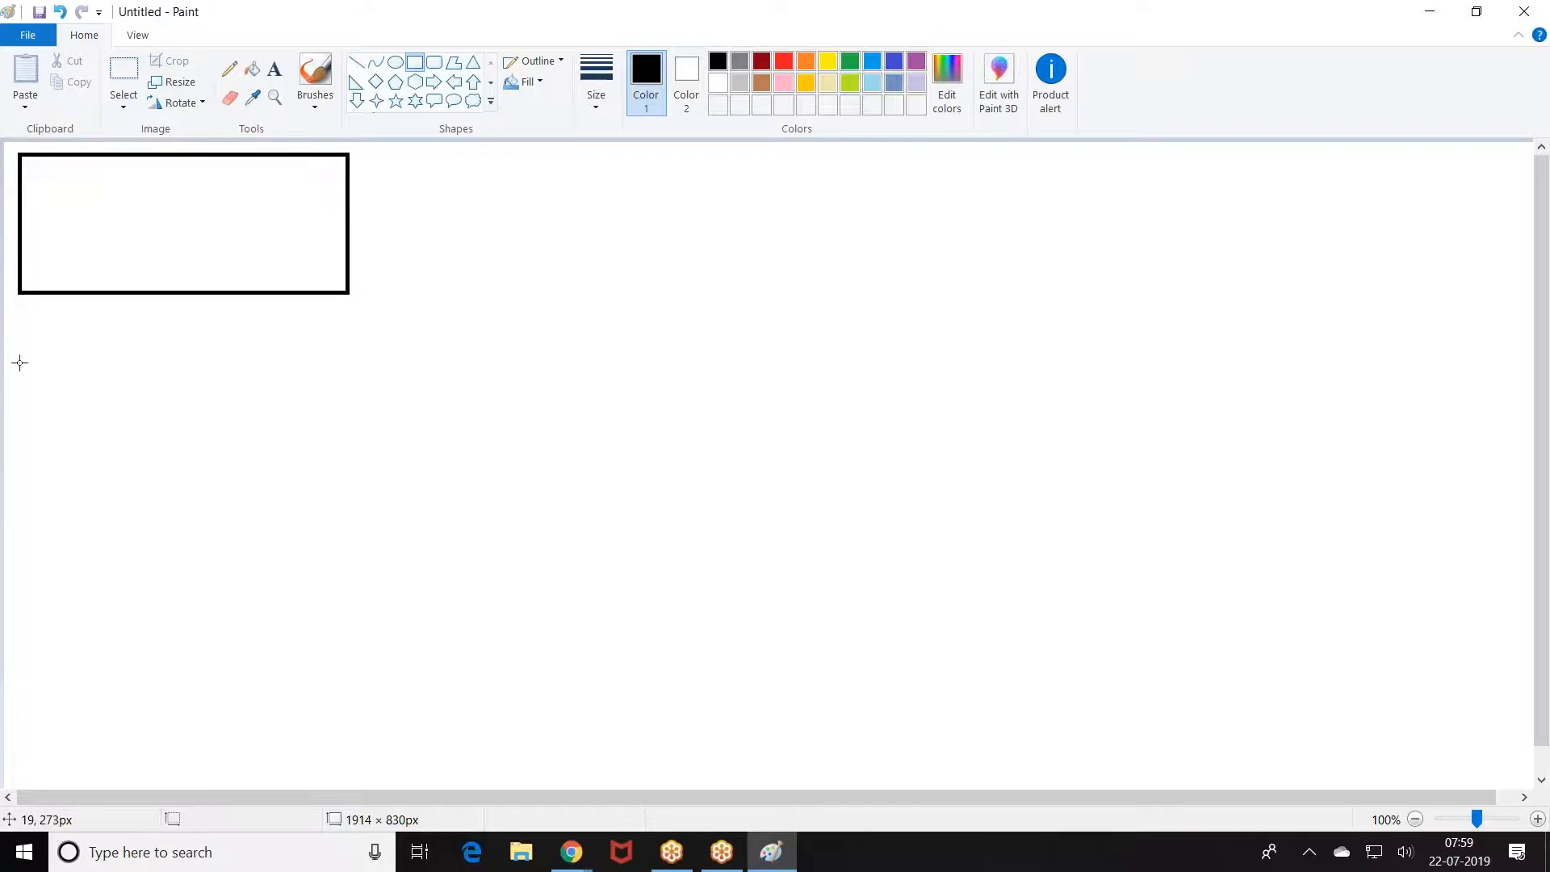
pyautogui.moveTo(19, 351); pyautogui.dragTo(342, 495)
pyautogui.moveTo(176, 446)
pyautogui.mouseDown()
pyautogui.moveTo(156, 460)
pyautogui.moveTo(168, 476)
pyautogui.mouseUp()
pyautogui.click(391, 314)
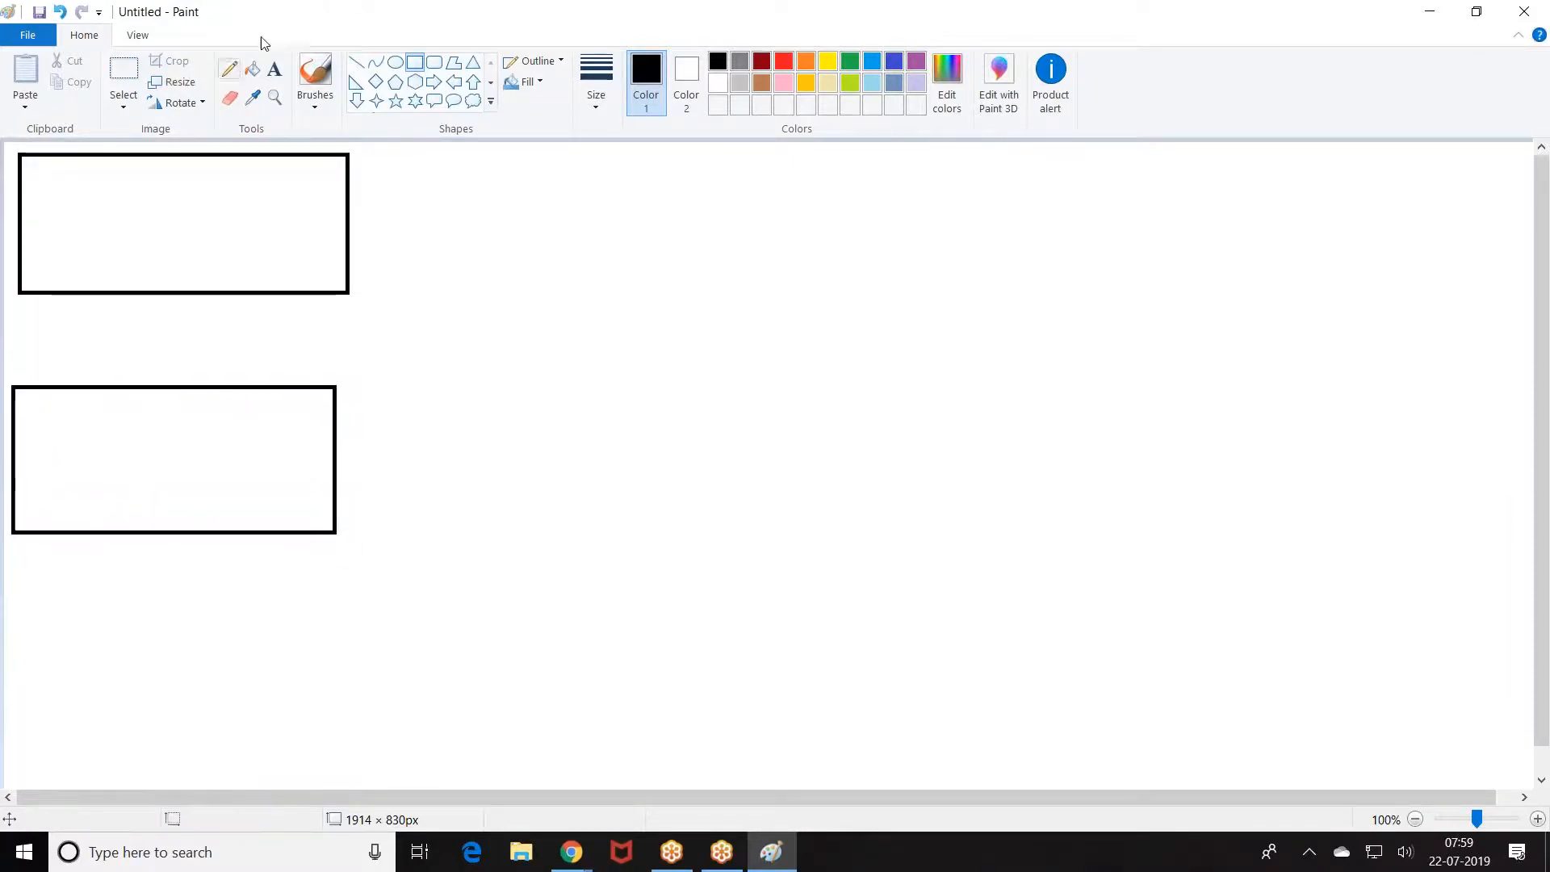
# Step: List PT1, PT2, MPT1 and MPT2 in green inside the top rectangle
pyautogui.click(275, 69)
pyautogui.click(849, 61)
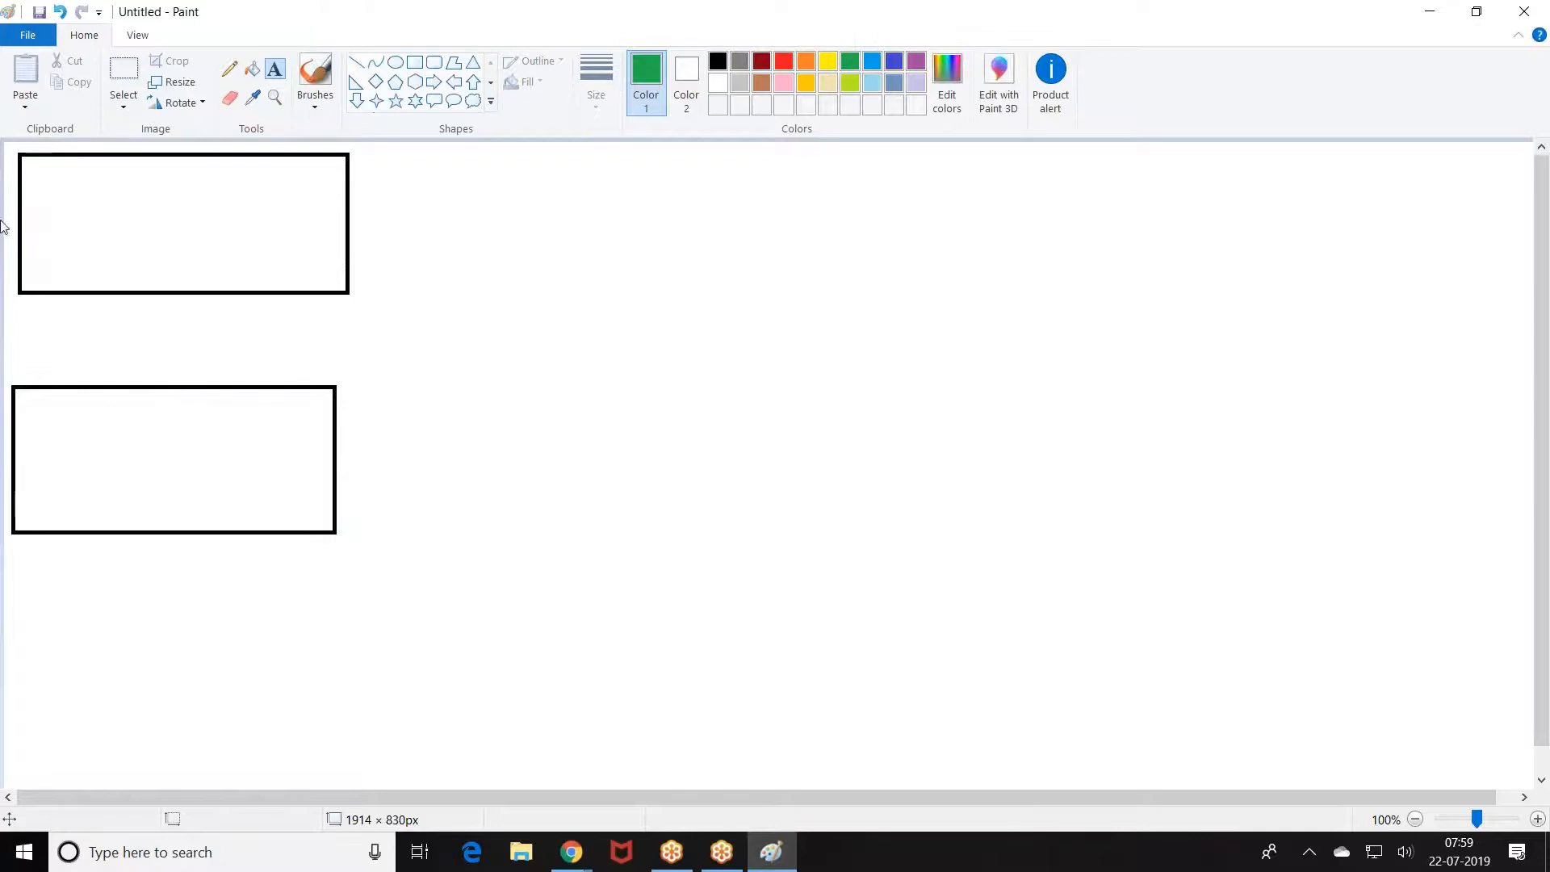
pyautogui.click(40, 177)
pyautogui.write('PT1')
pyautogui.press('Return')
pyautogui.write('PT2')
pyautogui.press('Return')
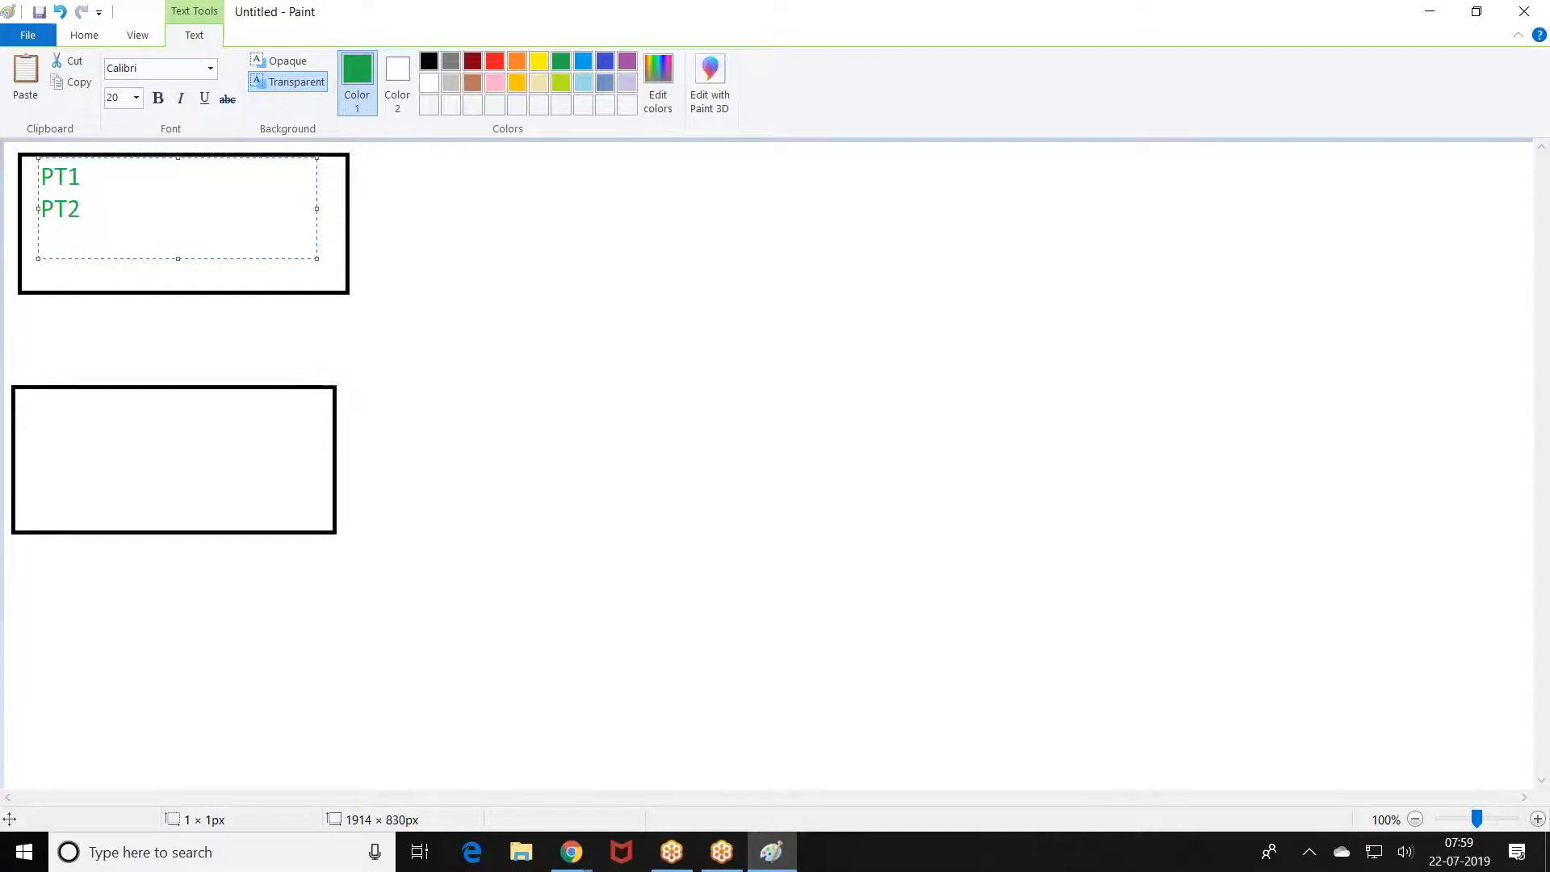
pyautogui.write('MP1')
pyautogui.press('Return')
pyautogui.press('BackSpace')
pyautogui.write('T1 ')
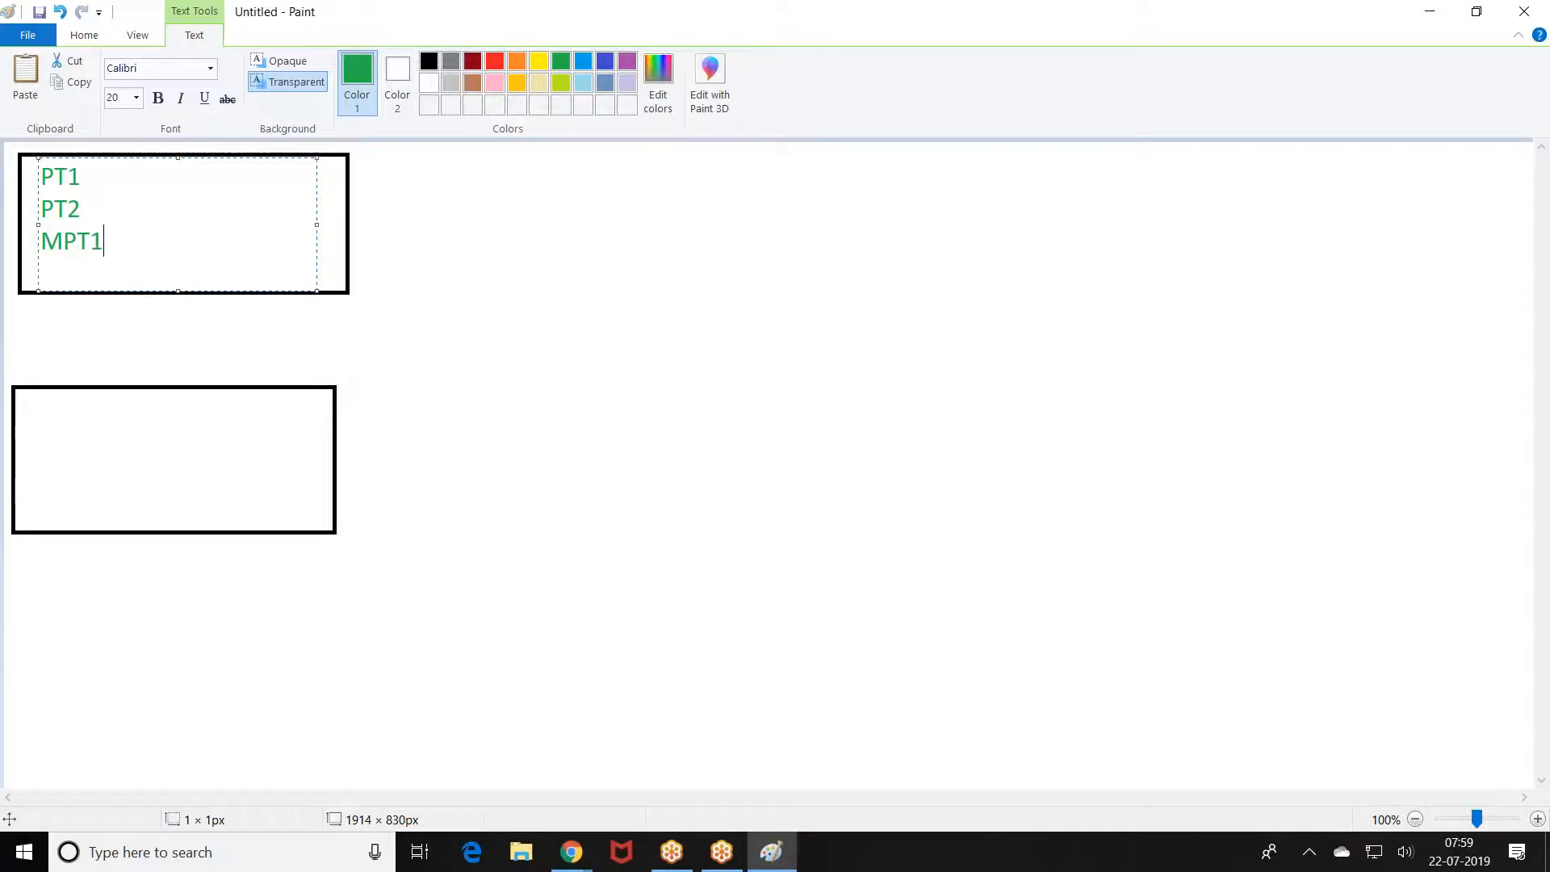
pyautogui.write('MPT2')
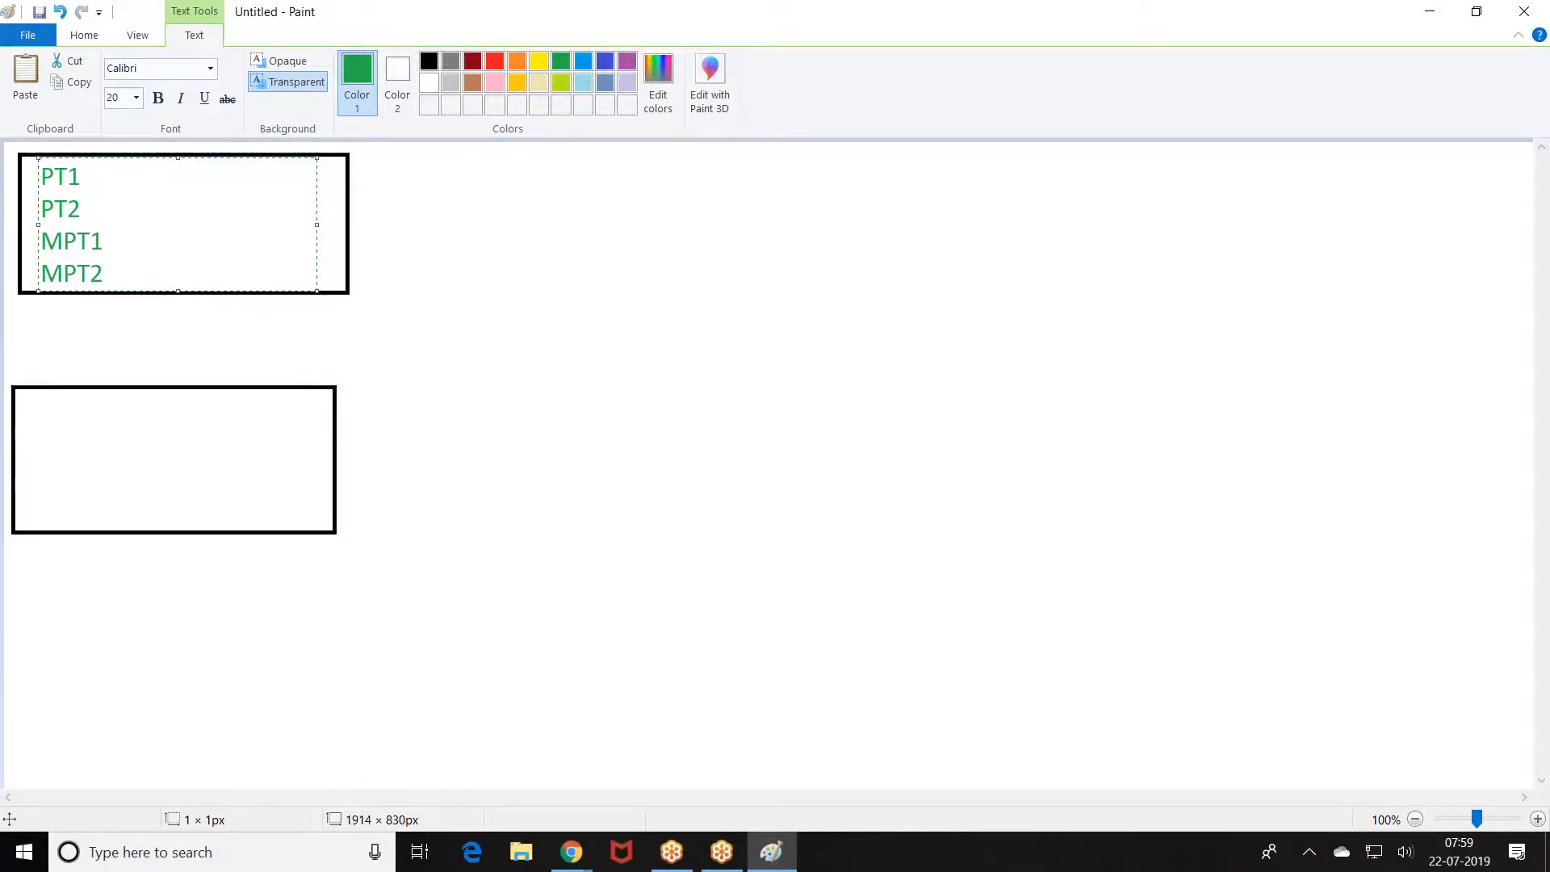
pyautogui.click(50, 373)
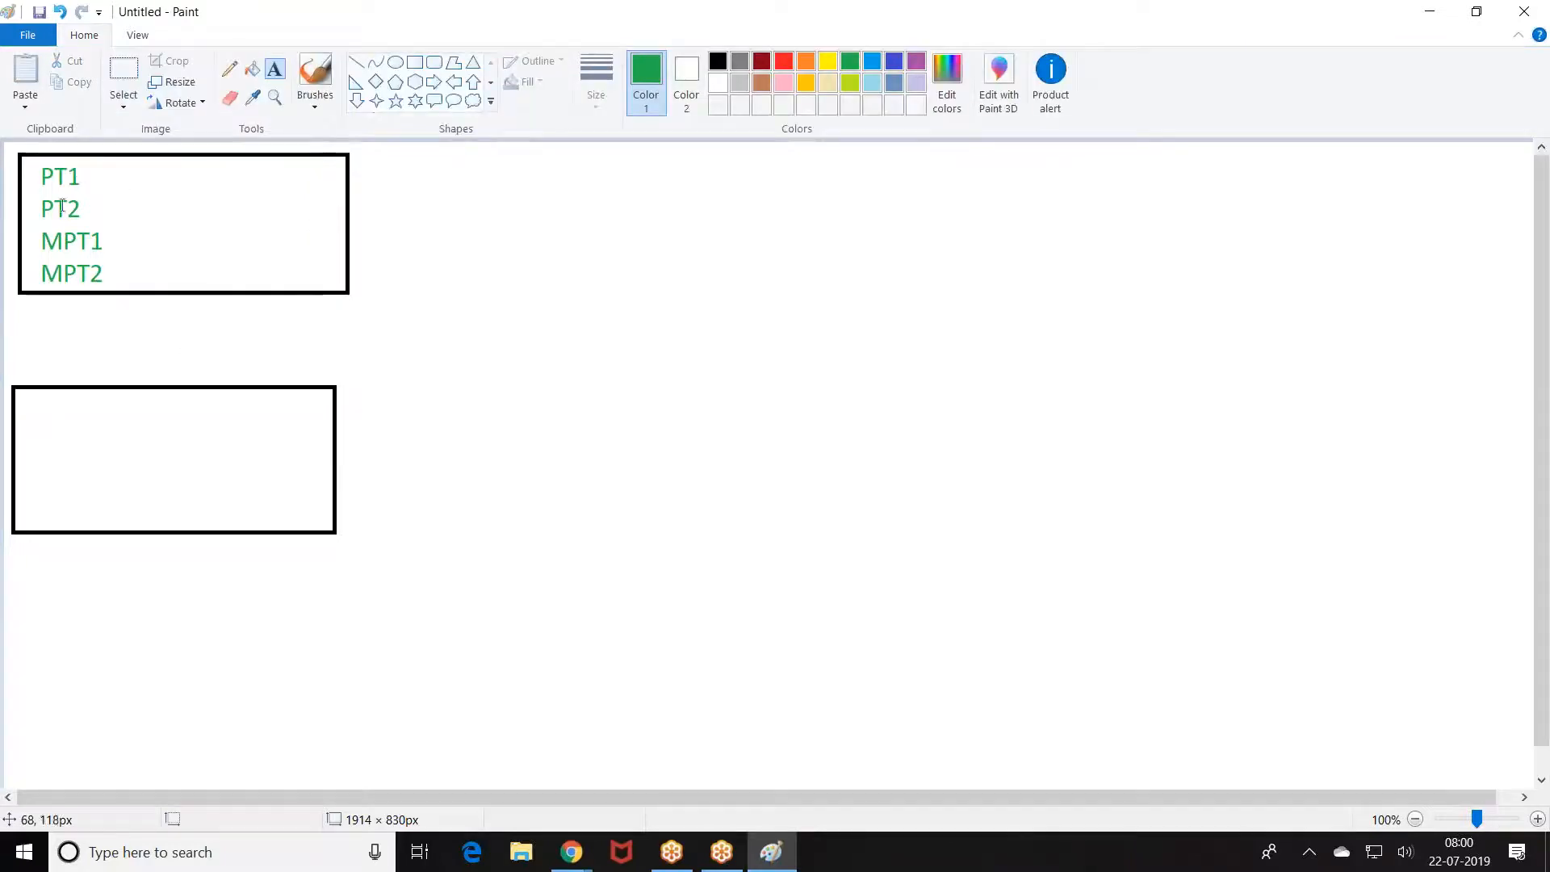
# Step: Label the lower rectangle 'Sandbox'
pyautogui.click(95, 454)
pyautogui.write('Sandbox')
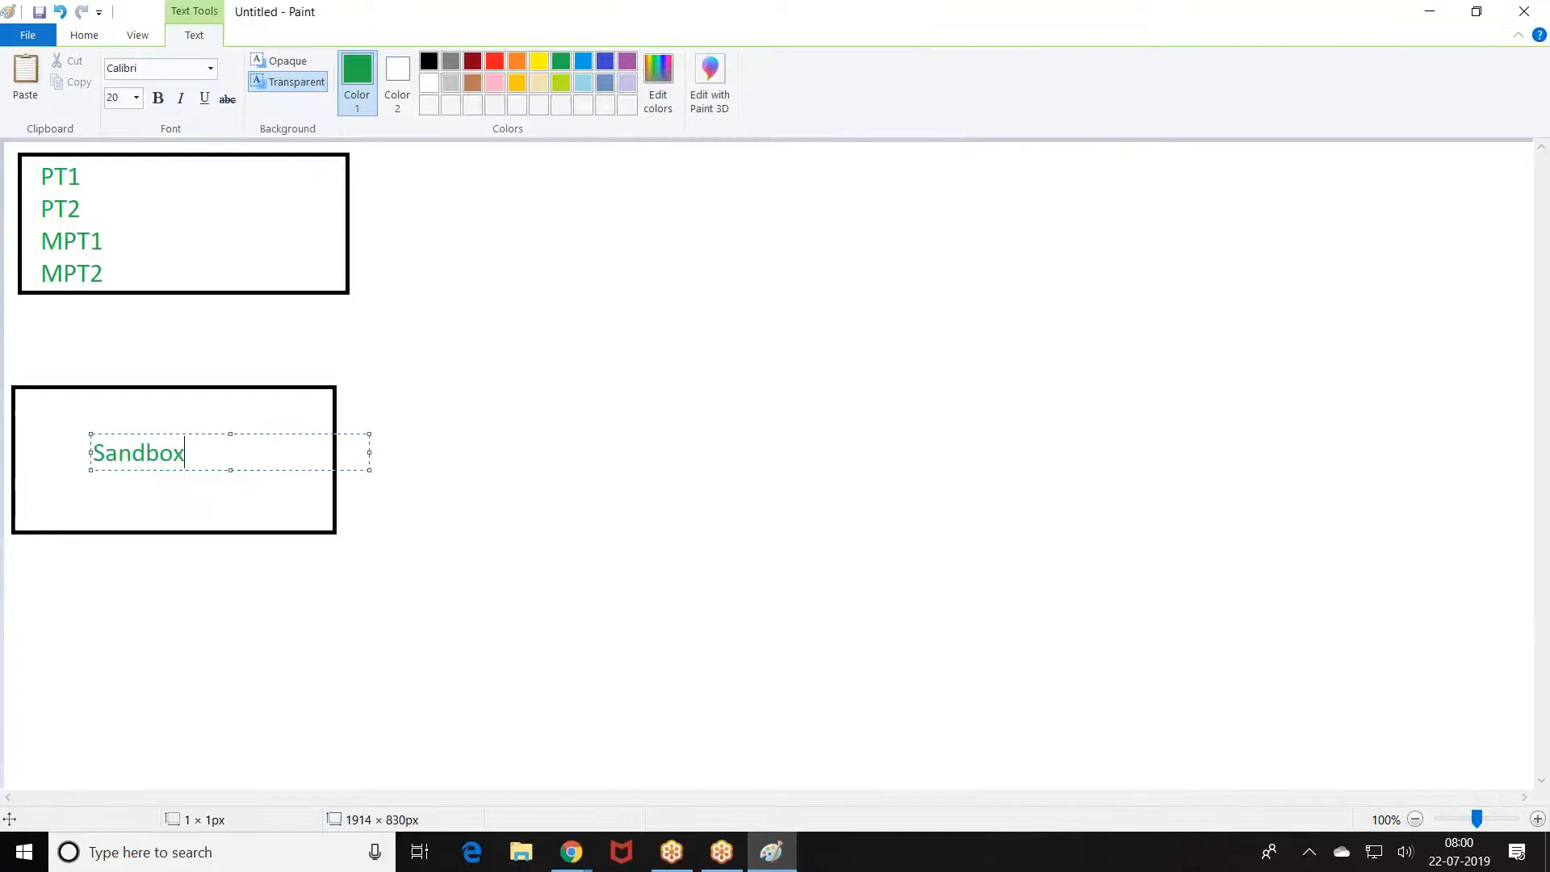
pyautogui.click(457, 395)
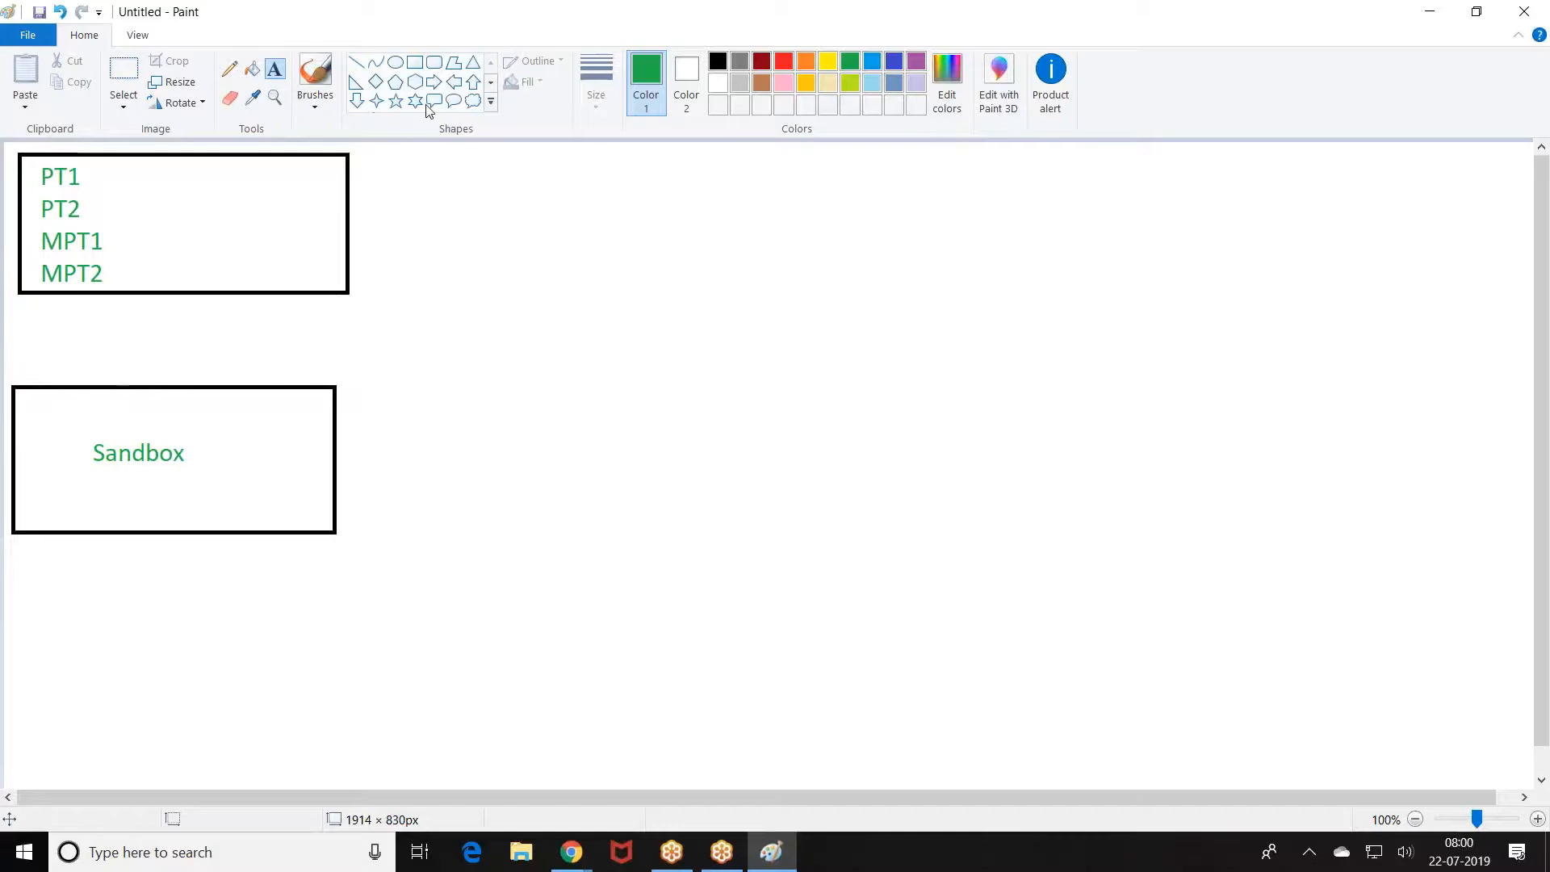
# Step: Draw a small circle right of the top rectangle and fill it solid green
pyautogui.click(397, 66)
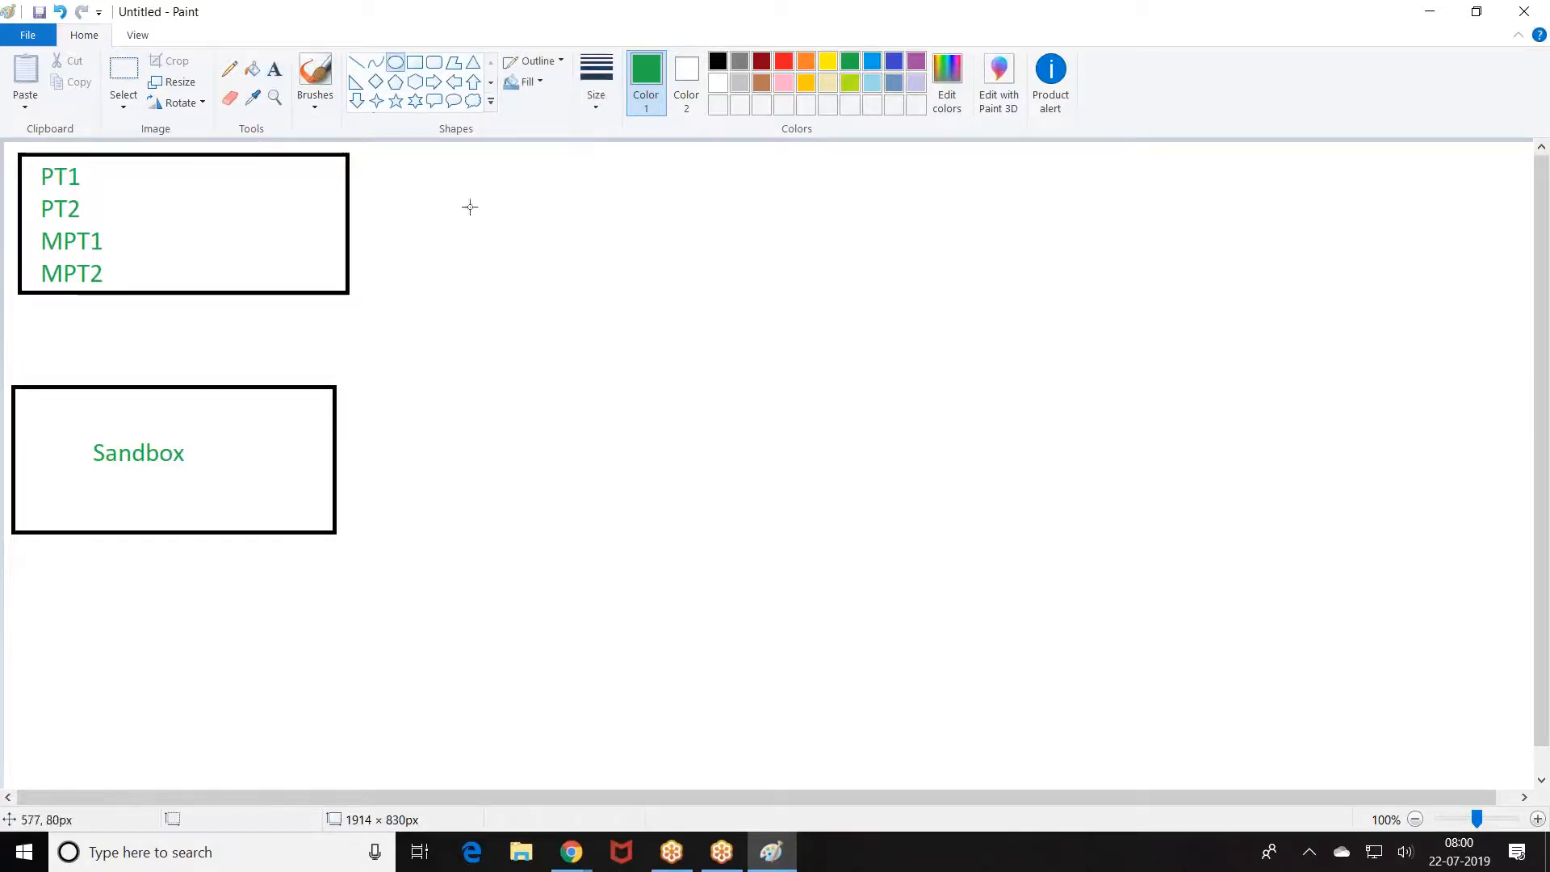
pyautogui.moveTo(426, 167); pyautogui.dragTo(462, 202)
pyautogui.click(274, 69)
pyautogui.click(252, 69)
pyautogui.click(444, 184)
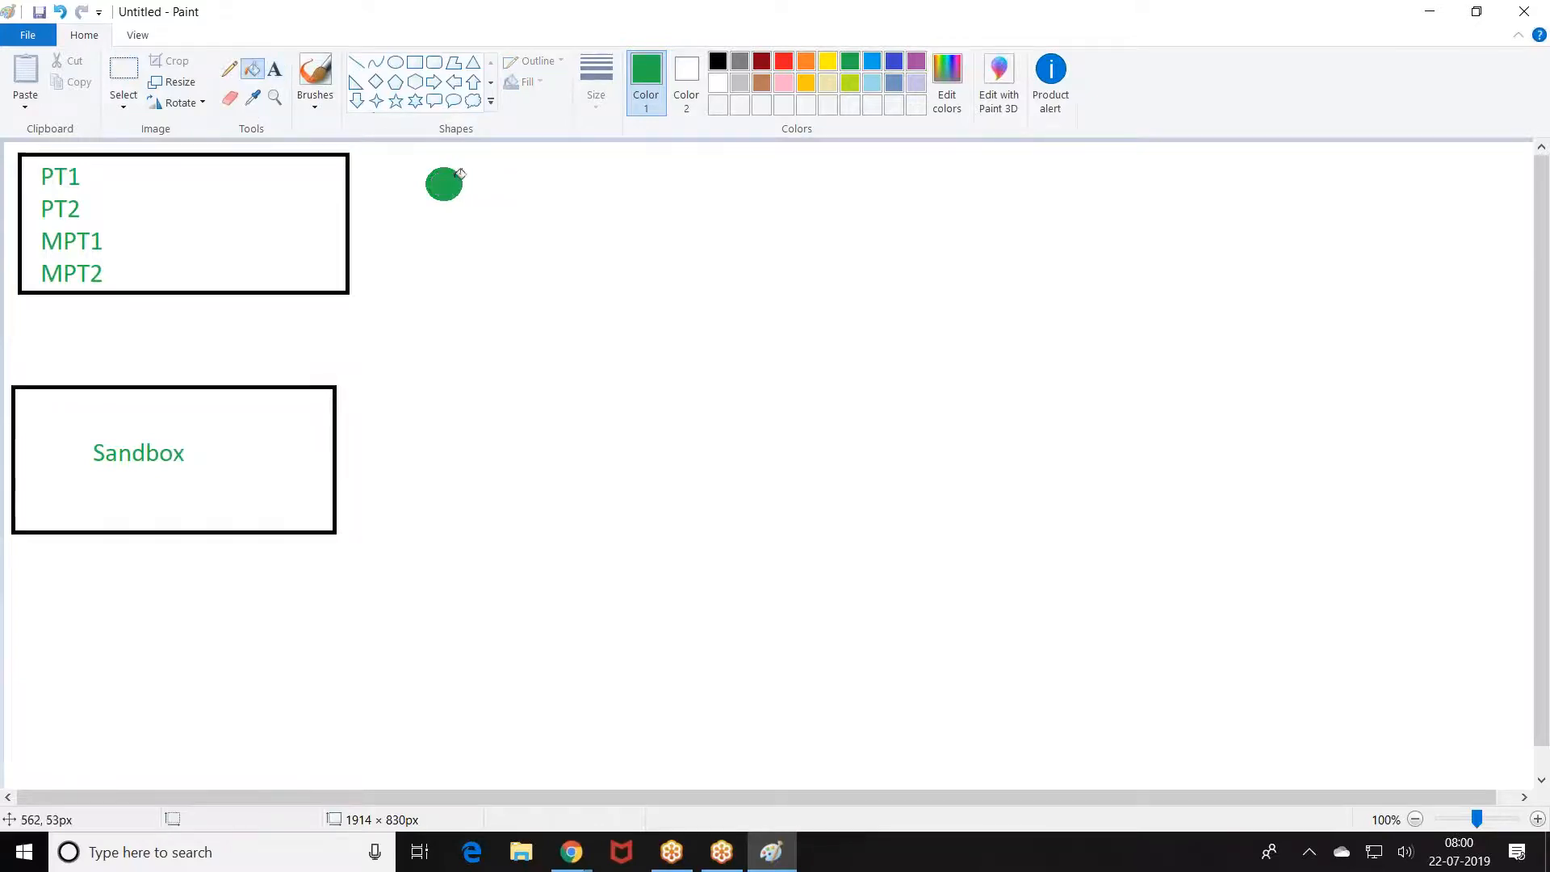
# Step: Label the green circle 'Default'
pyautogui.click(275, 69)
pyautogui.click(483, 182)
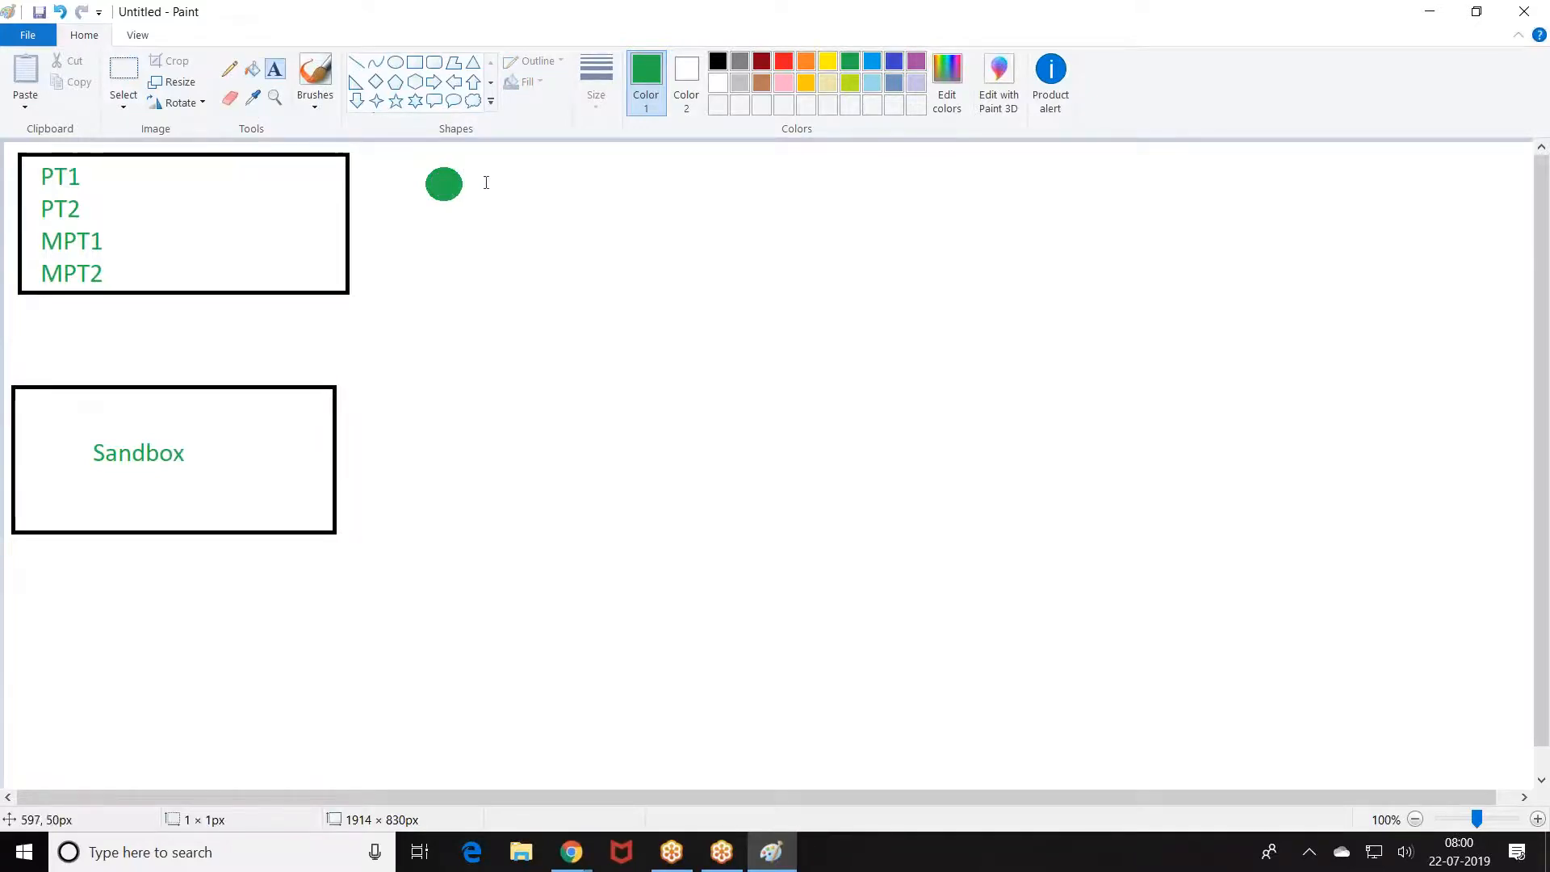
pyautogui.write('Deaf')
pyautogui.press('BackSpace')
pyautogui.press('BackSpace')
pyautogui.write('fault')
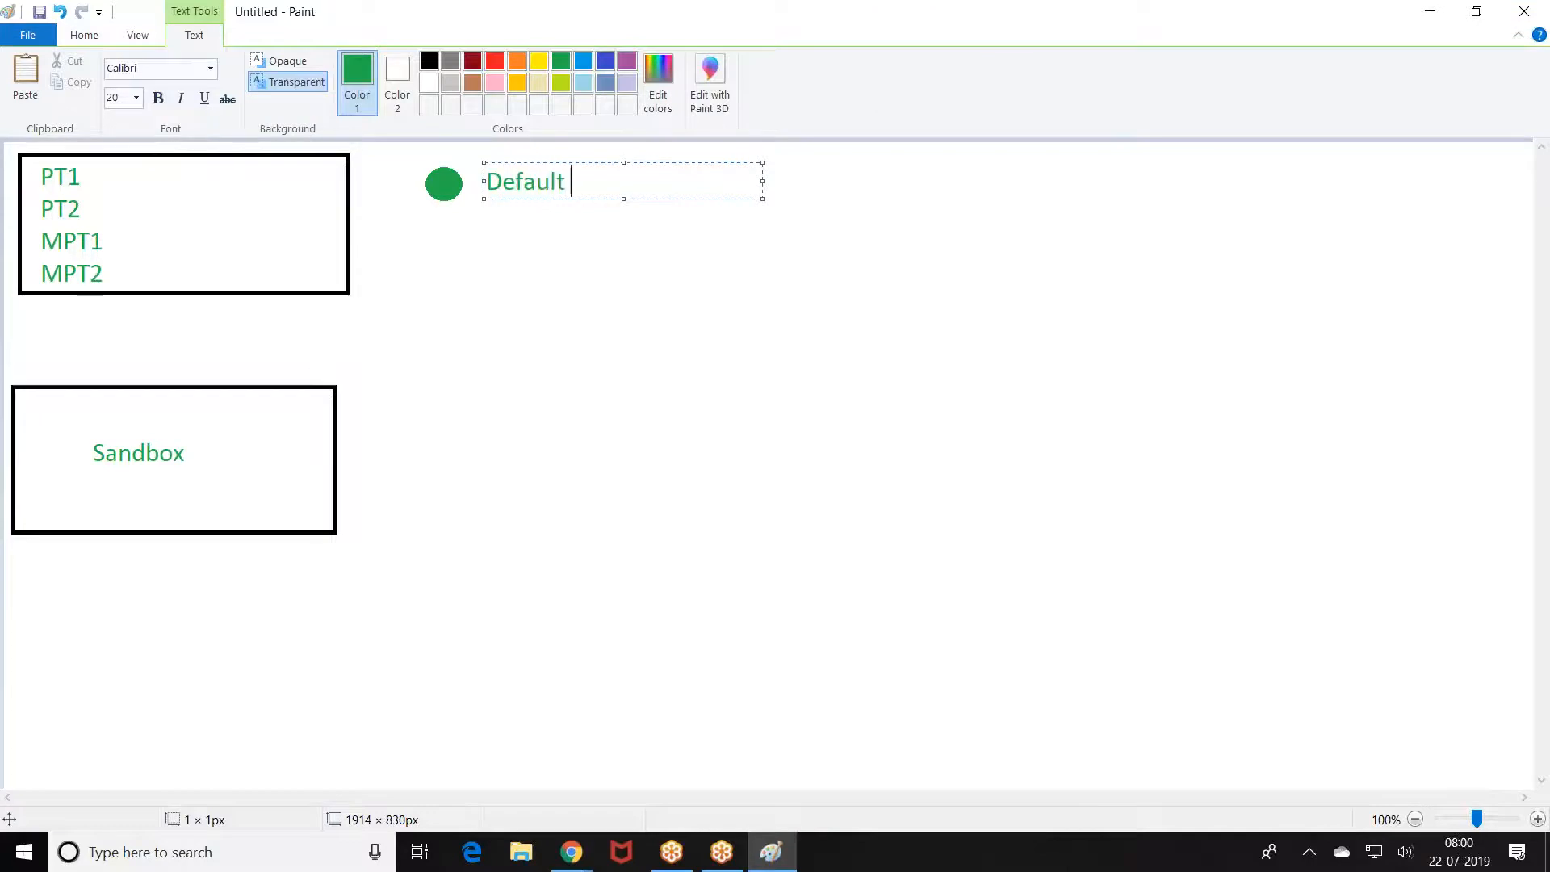
pyautogui.click(509, 266)
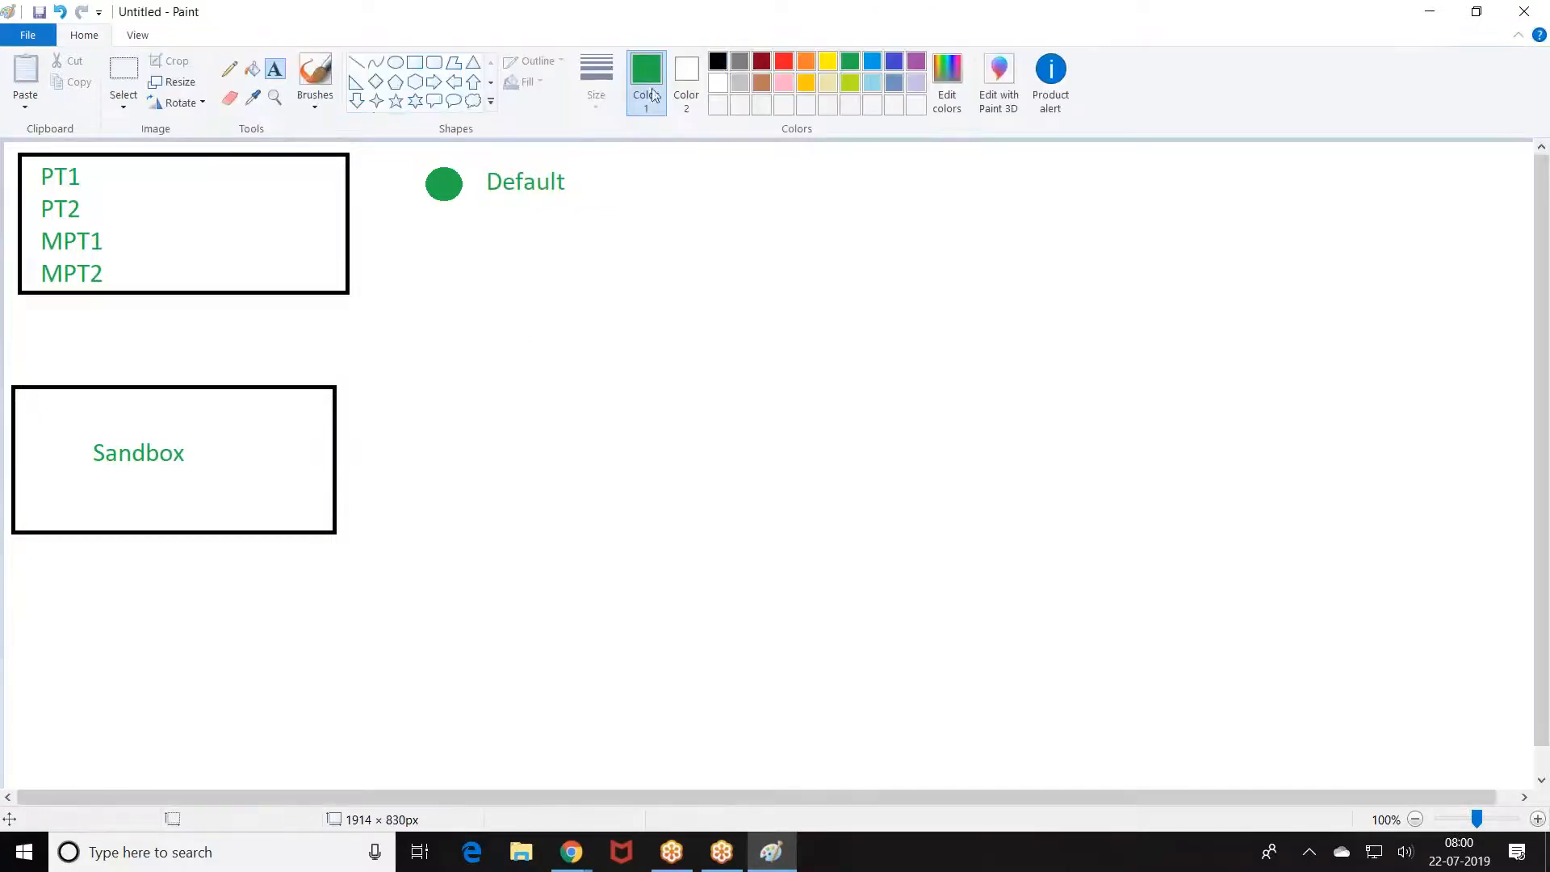
# Step: In black, type '1. If the outbound changeset doesnt contain any test classes then'
pyautogui.click(725, 62)
pyautogui.click(424, 228)
pyautogui.write('1. If the out')
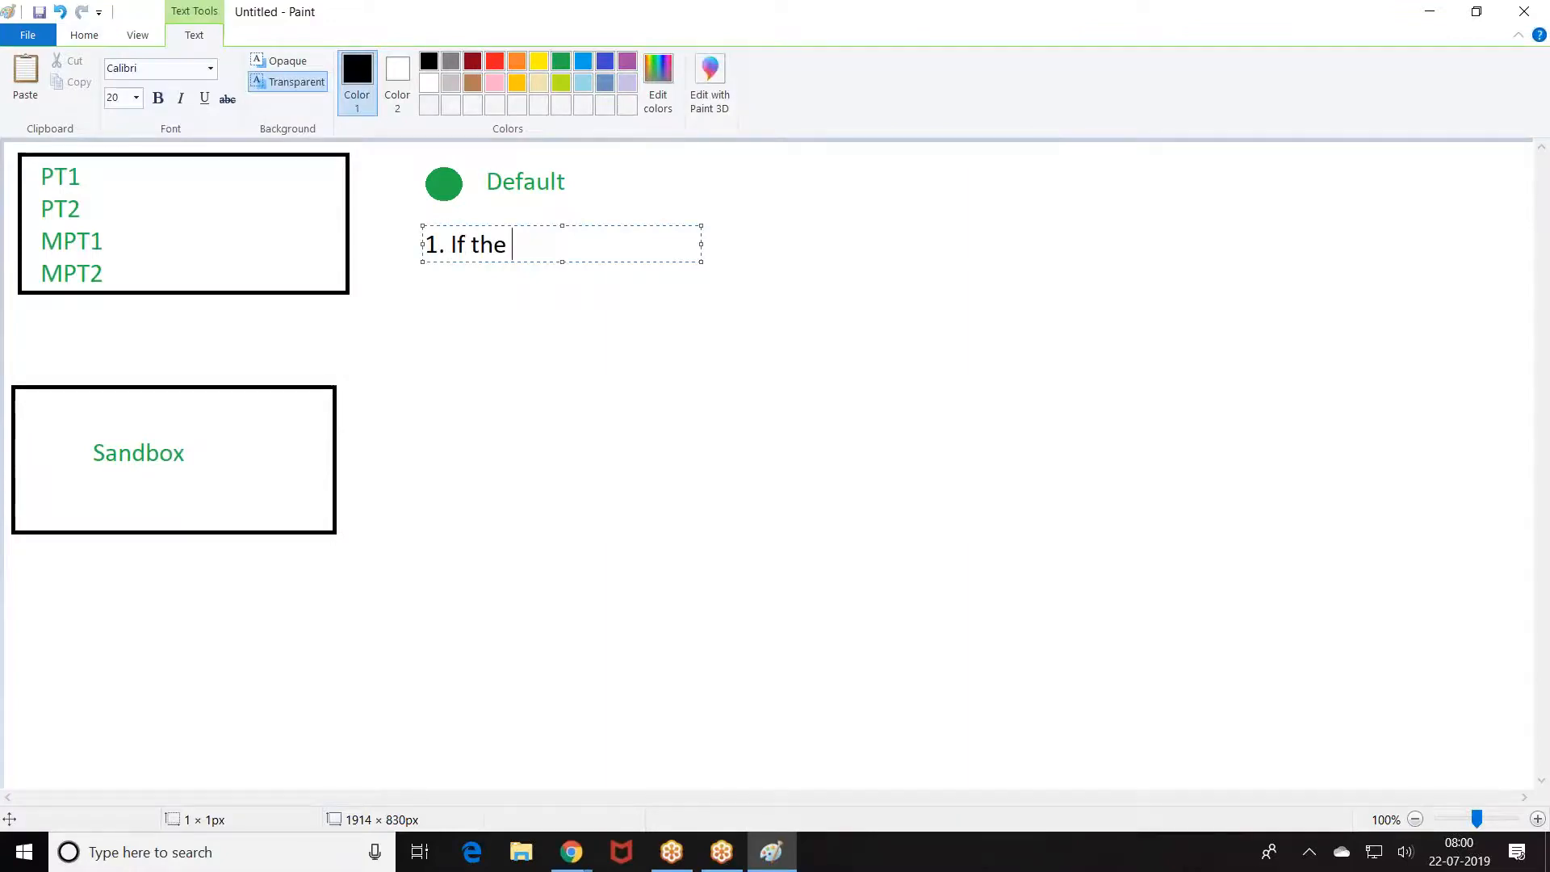
pyautogui.write('bound change')
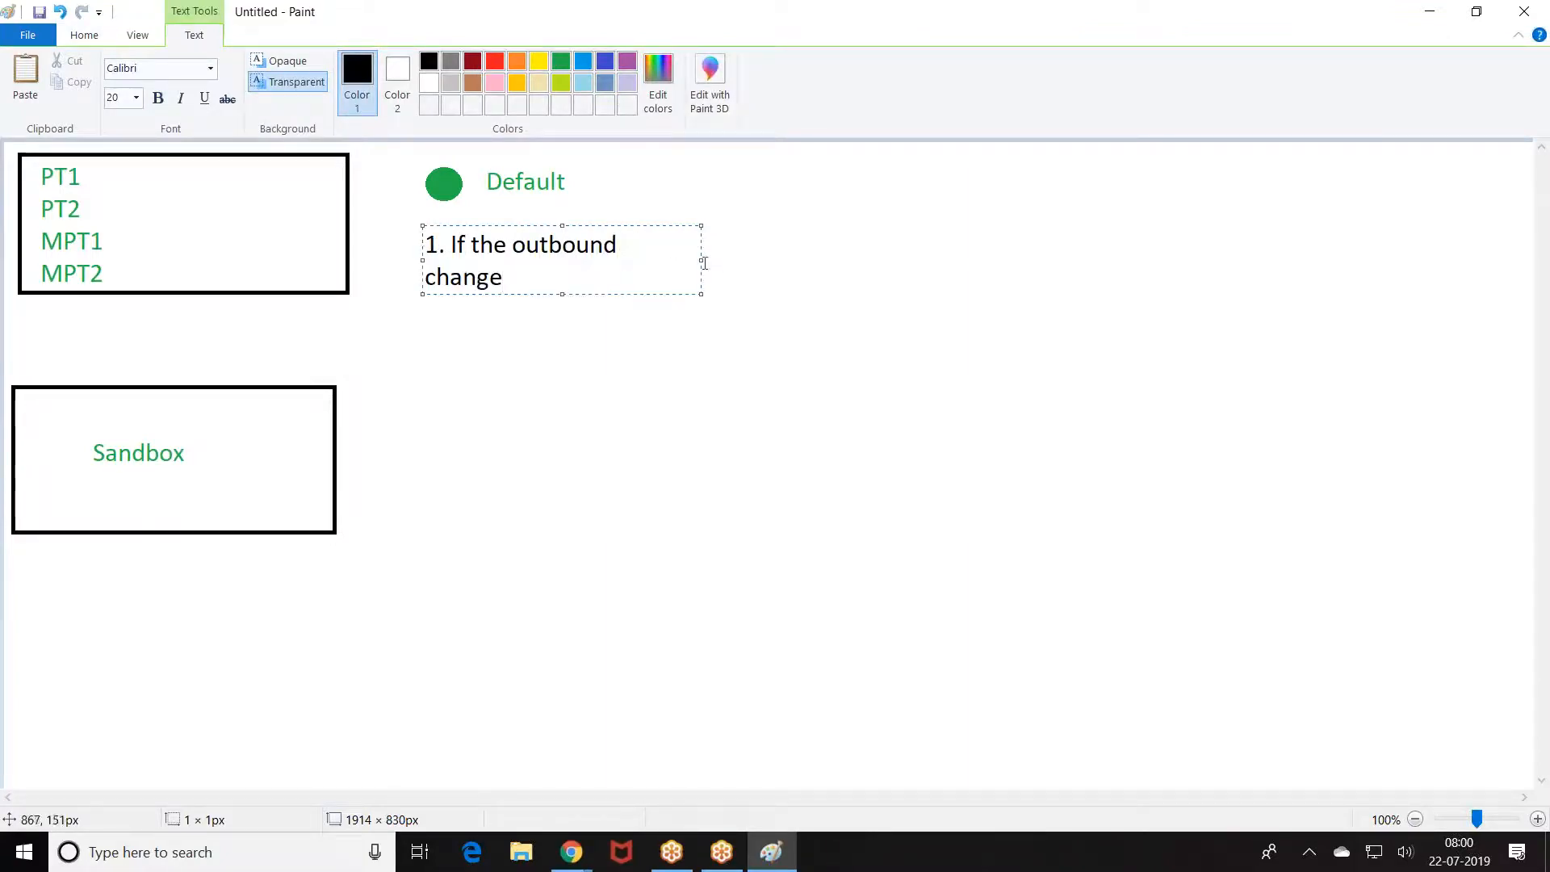
pyautogui.moveTo(700, 260); pyautogui.dragTo(1203, 259)
pyautogui.write('set c')
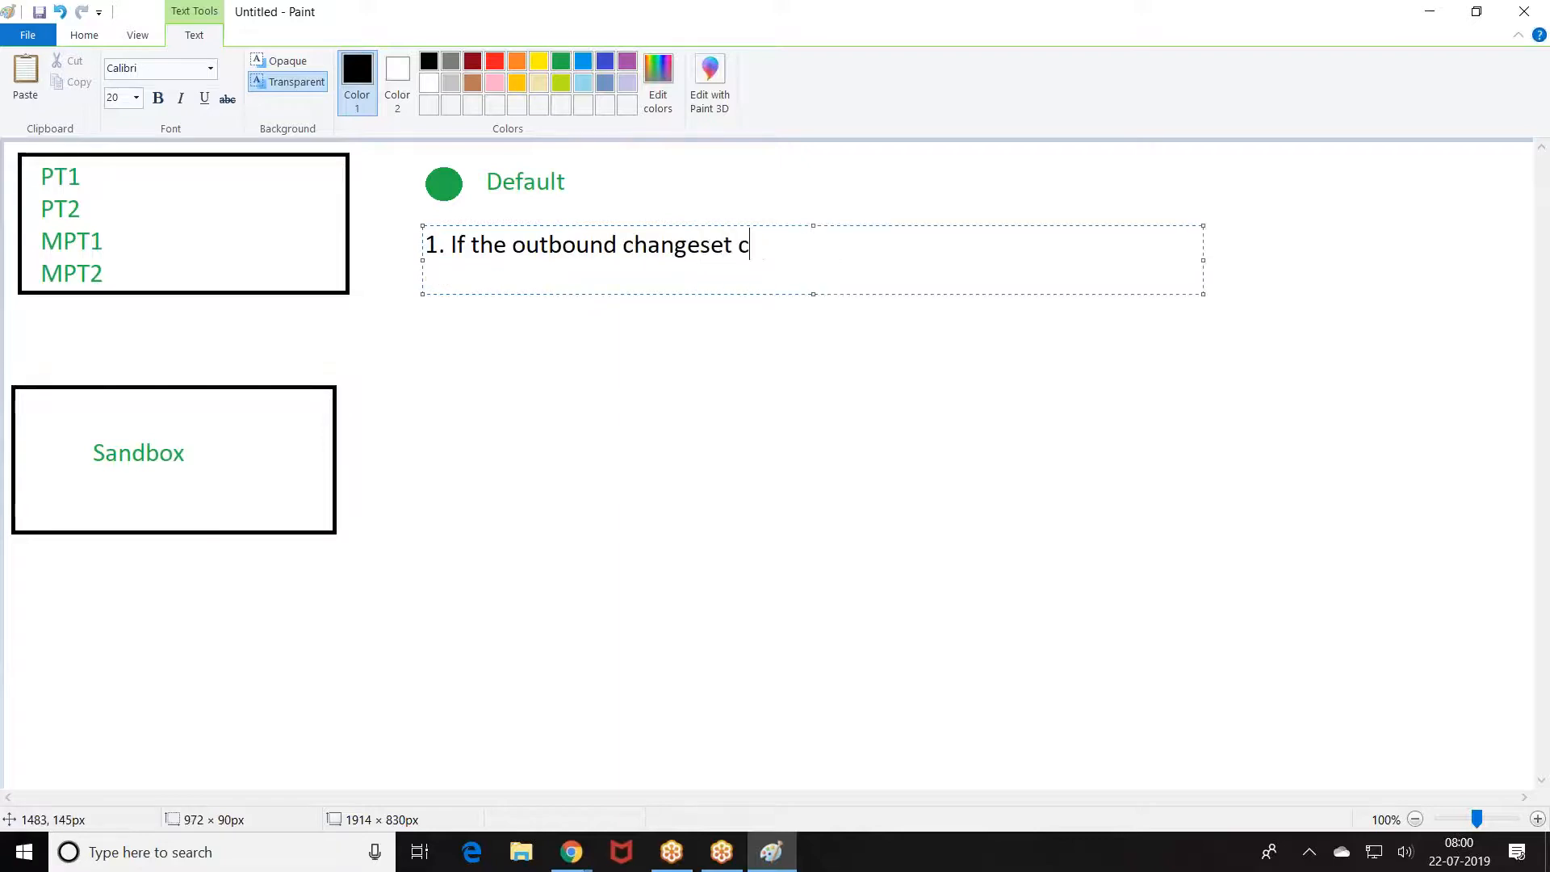
pyautogui.press('BackSpace')
pyautogui.write('doen')
pyautogui.press('BackSpace')
pyautogui.write('snt containn an')
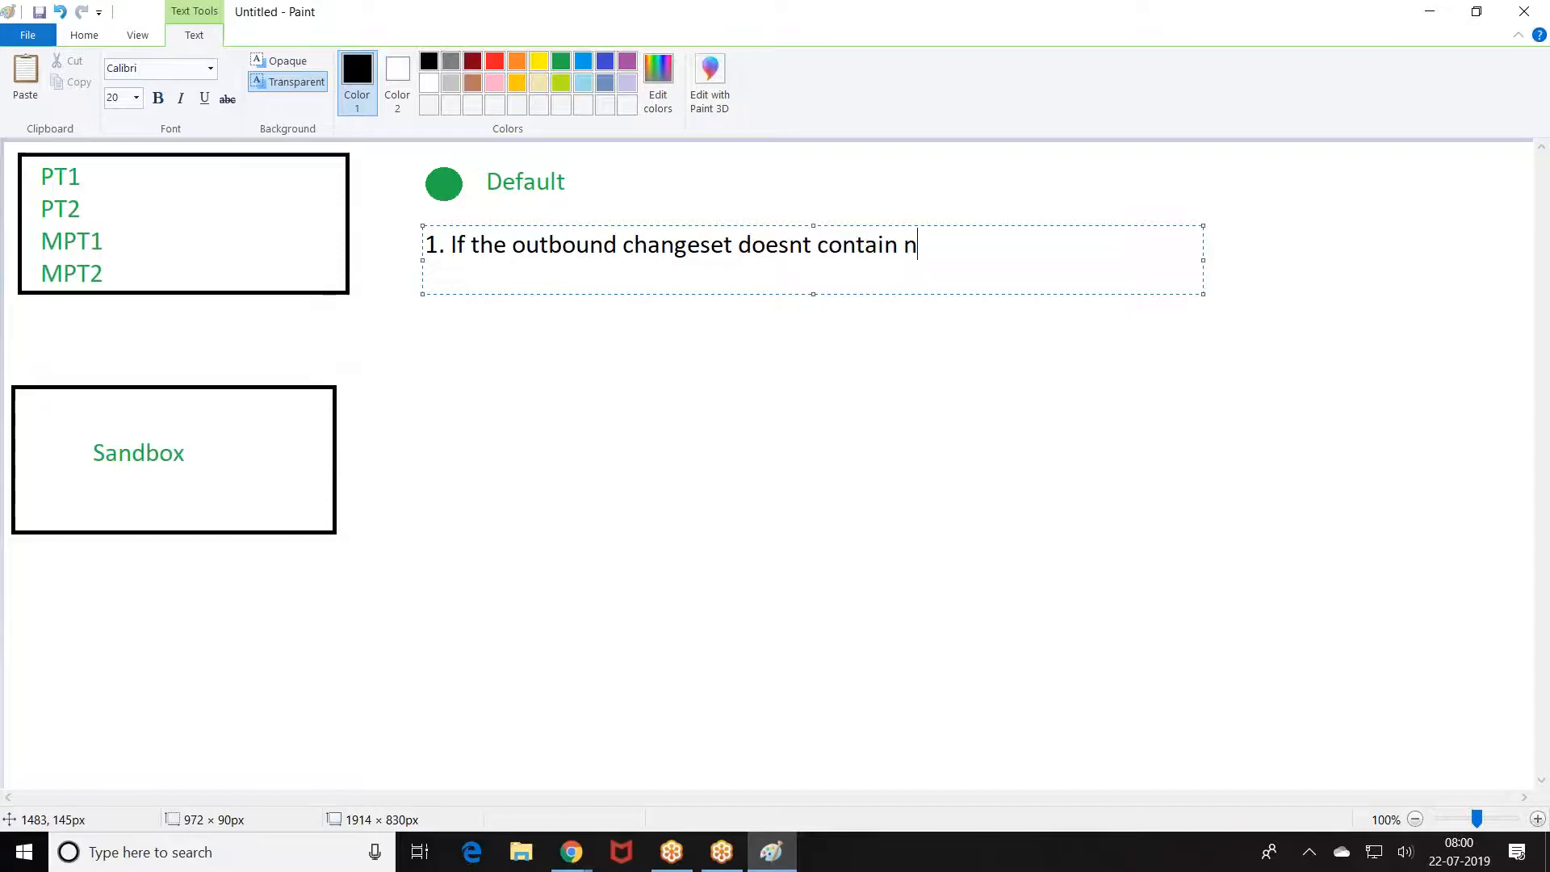
pyautogui.press('BackSpace')
pyautogui.write('any test classes then')
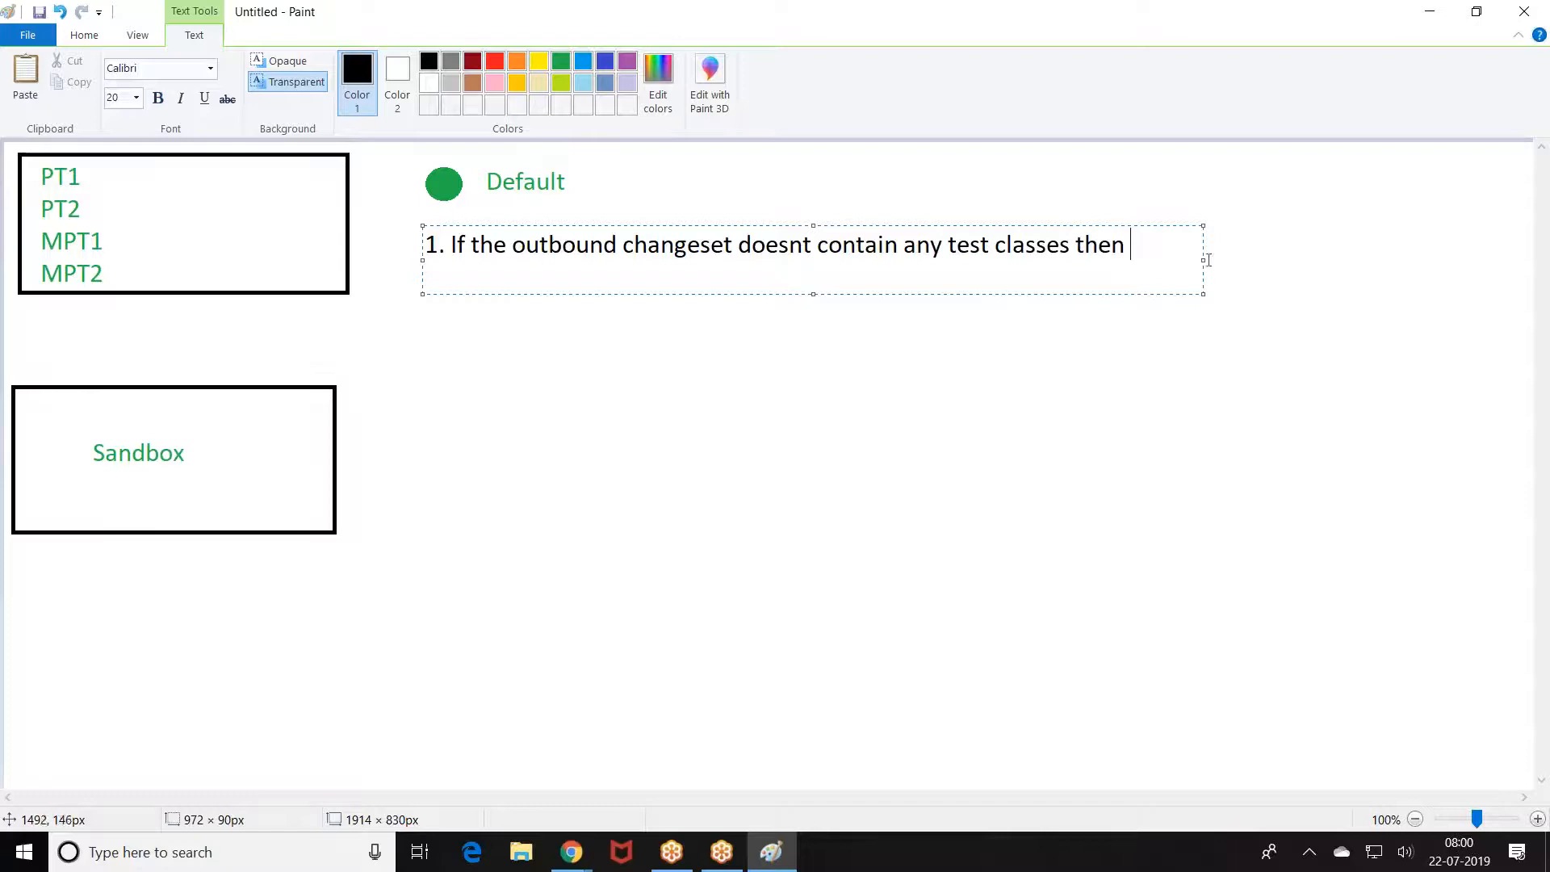
# Step: Finish note 1 with 'no test classes from Production will run'
pyautogui.moveTo(1203, 260); pyautogui.dragTo(1369, 262)
pyautogui.write('no test ')
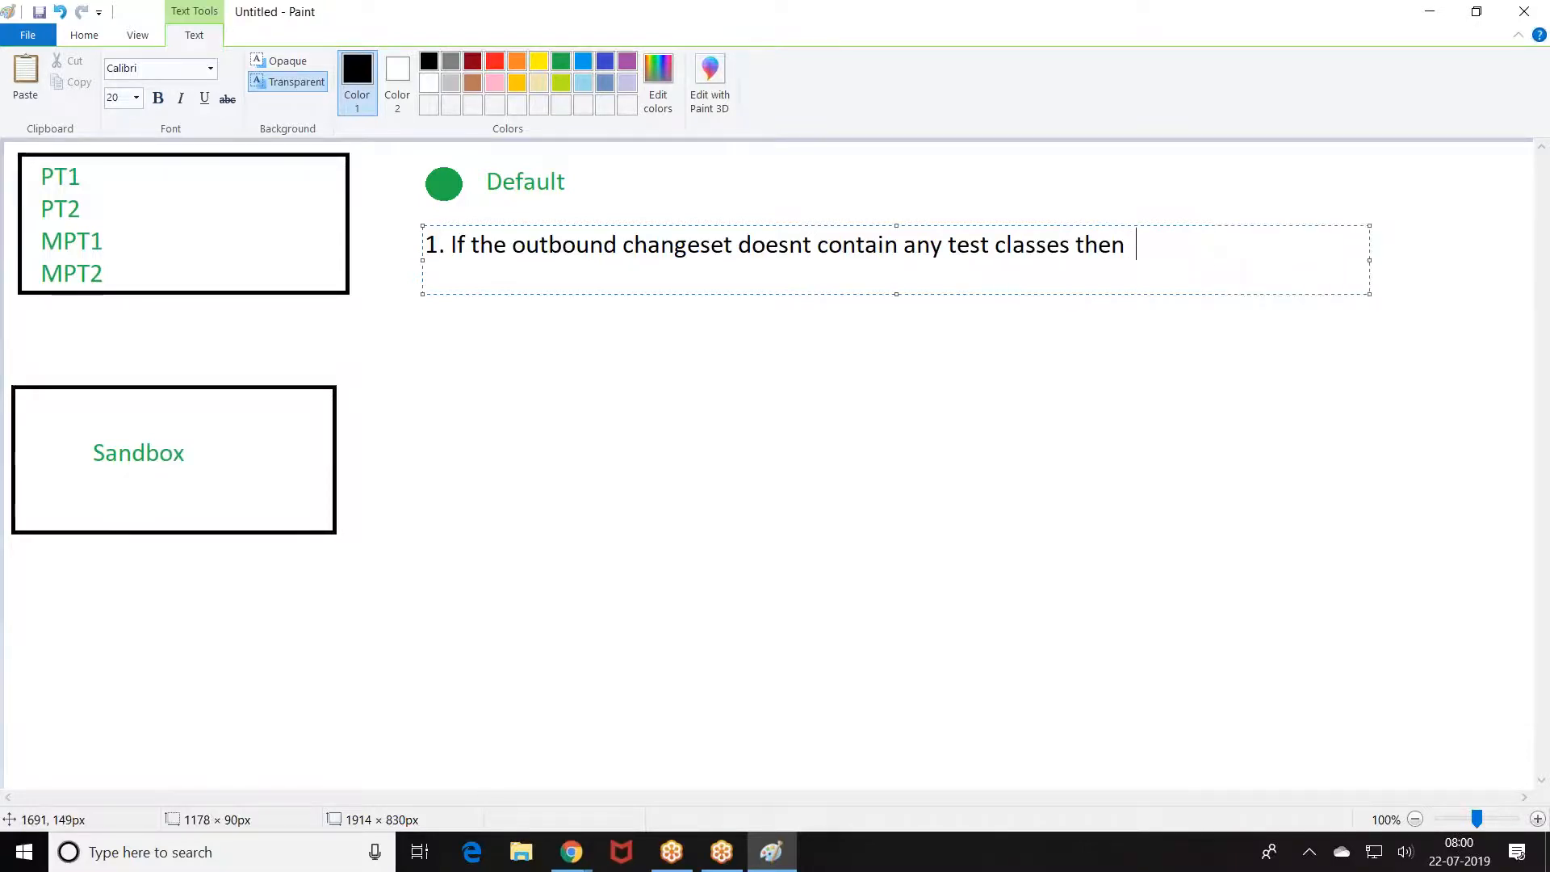
pyautogui.write('classes')
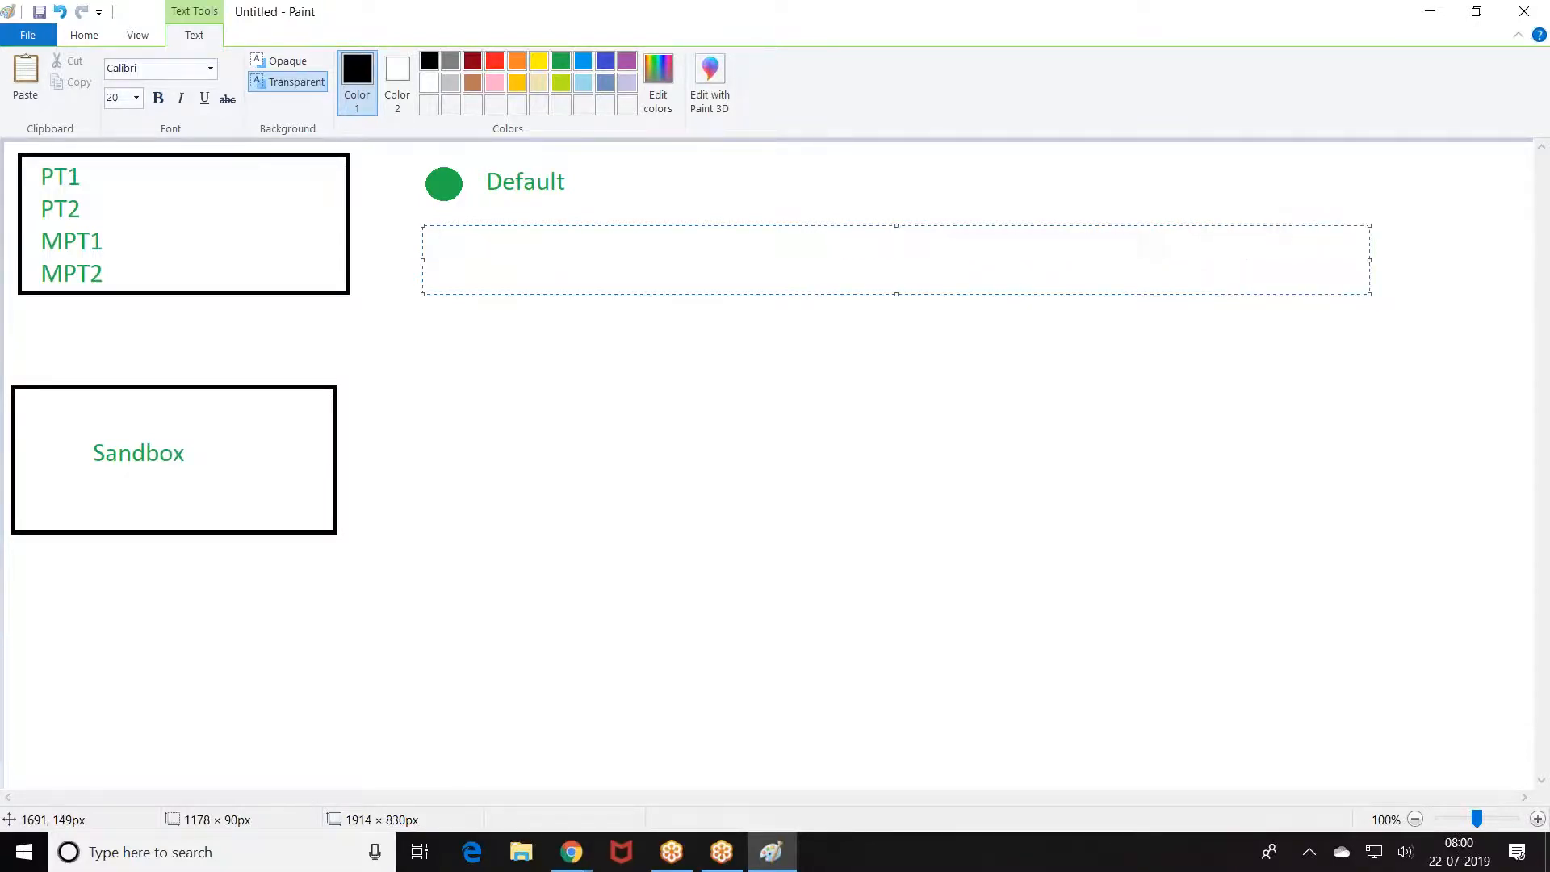
pyautogui.press('Return')
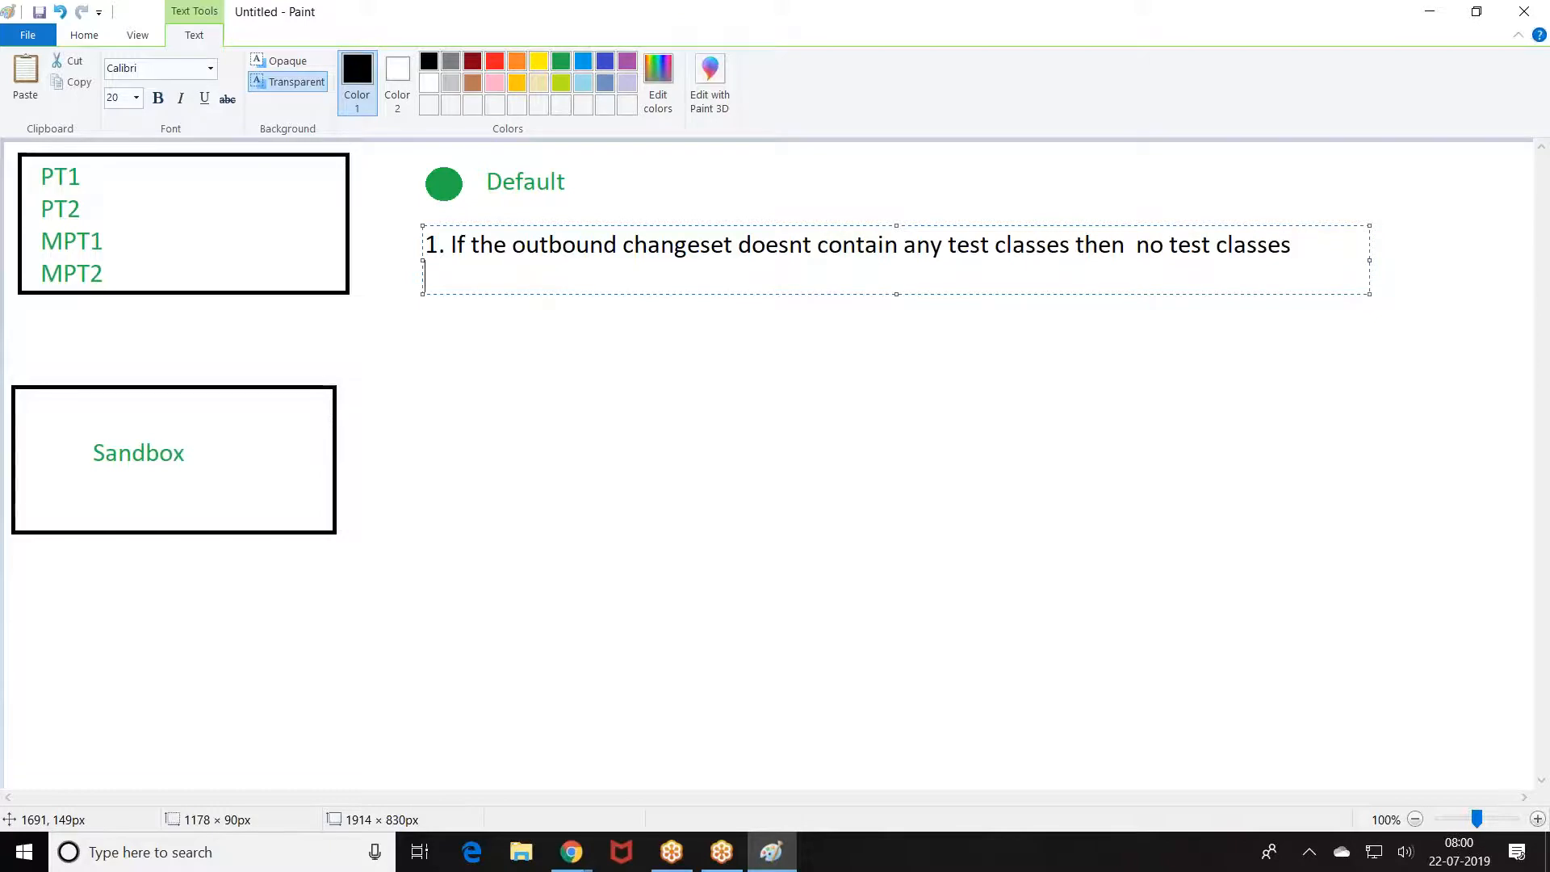
pyautogui.write('from Production will run')
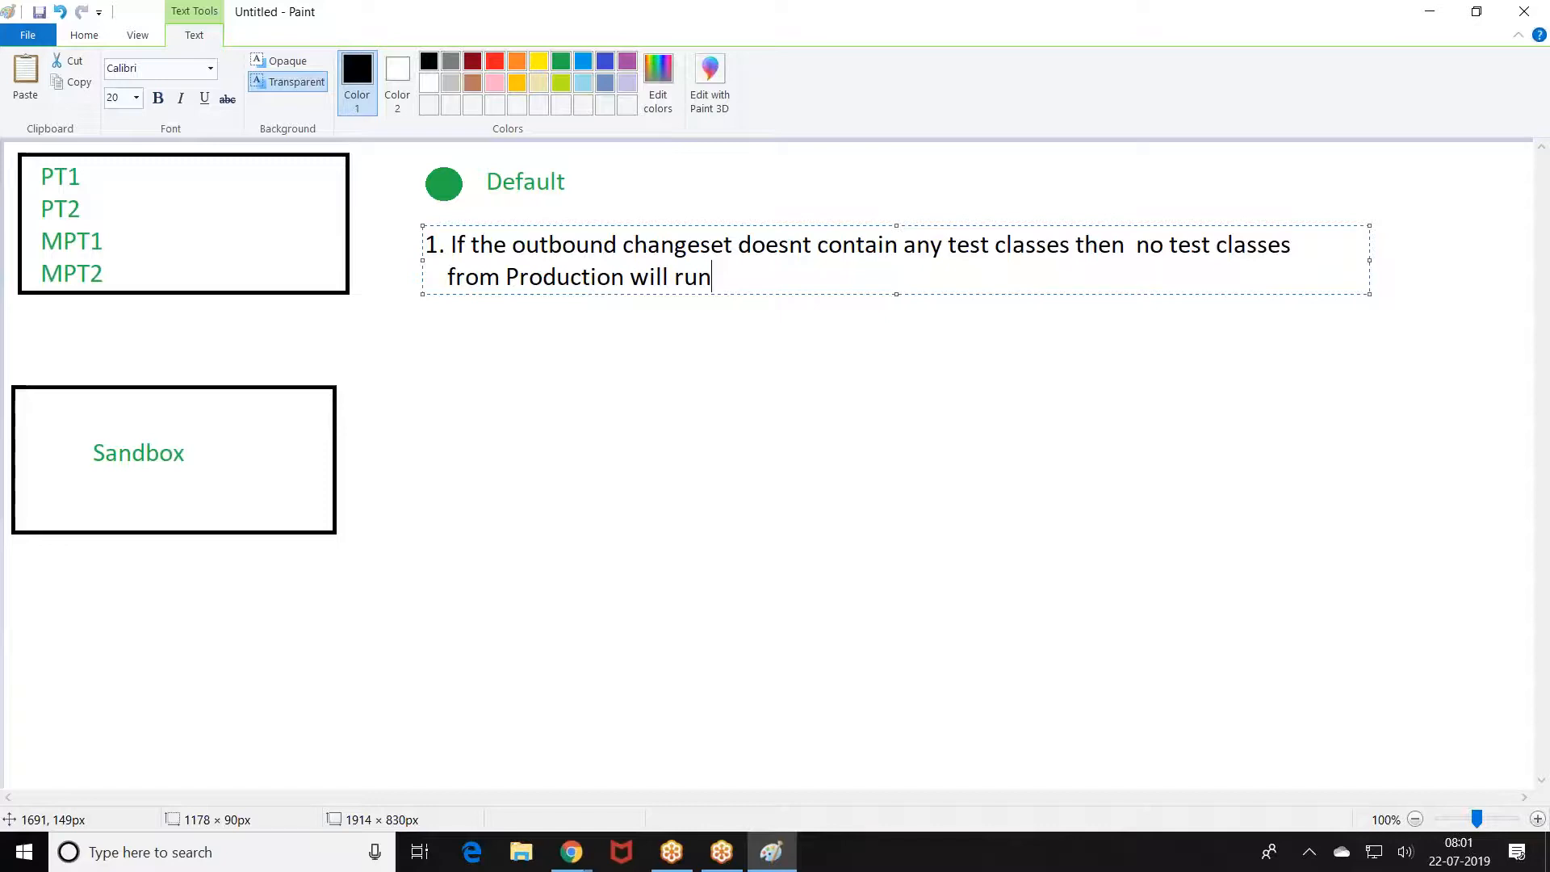
# Step: Add point 2: 'If the outbound changeset containts the test classes One ,Two then'
pyautogui.press('Return')
pyautogui.press('Return')
pyautogui.write('2. If the out')
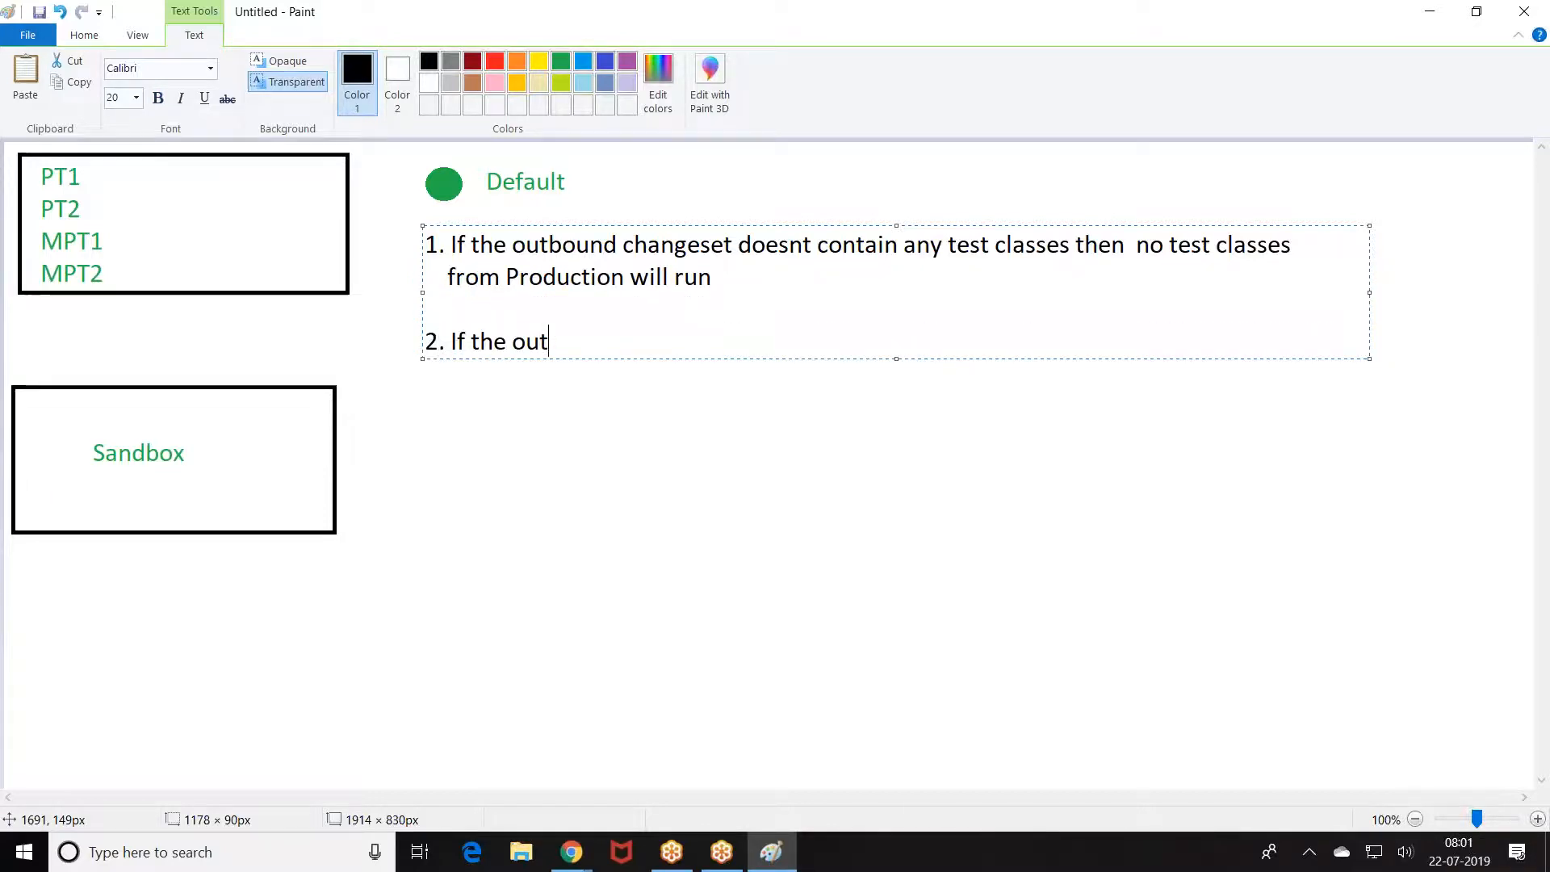
pyautogui.write('bound ')
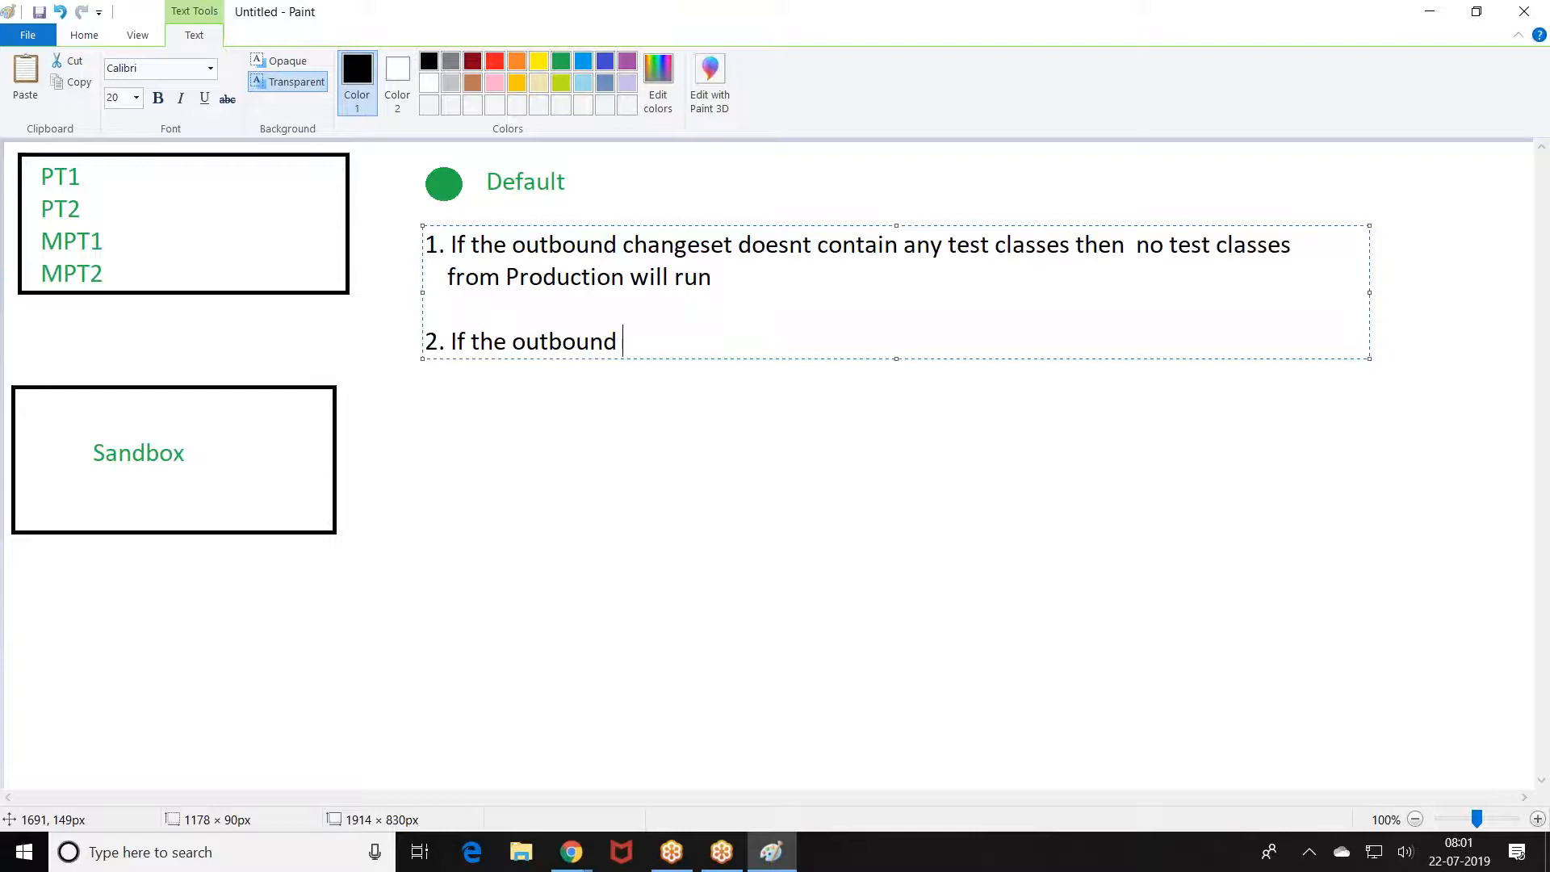
pyautogui.write('changteset')
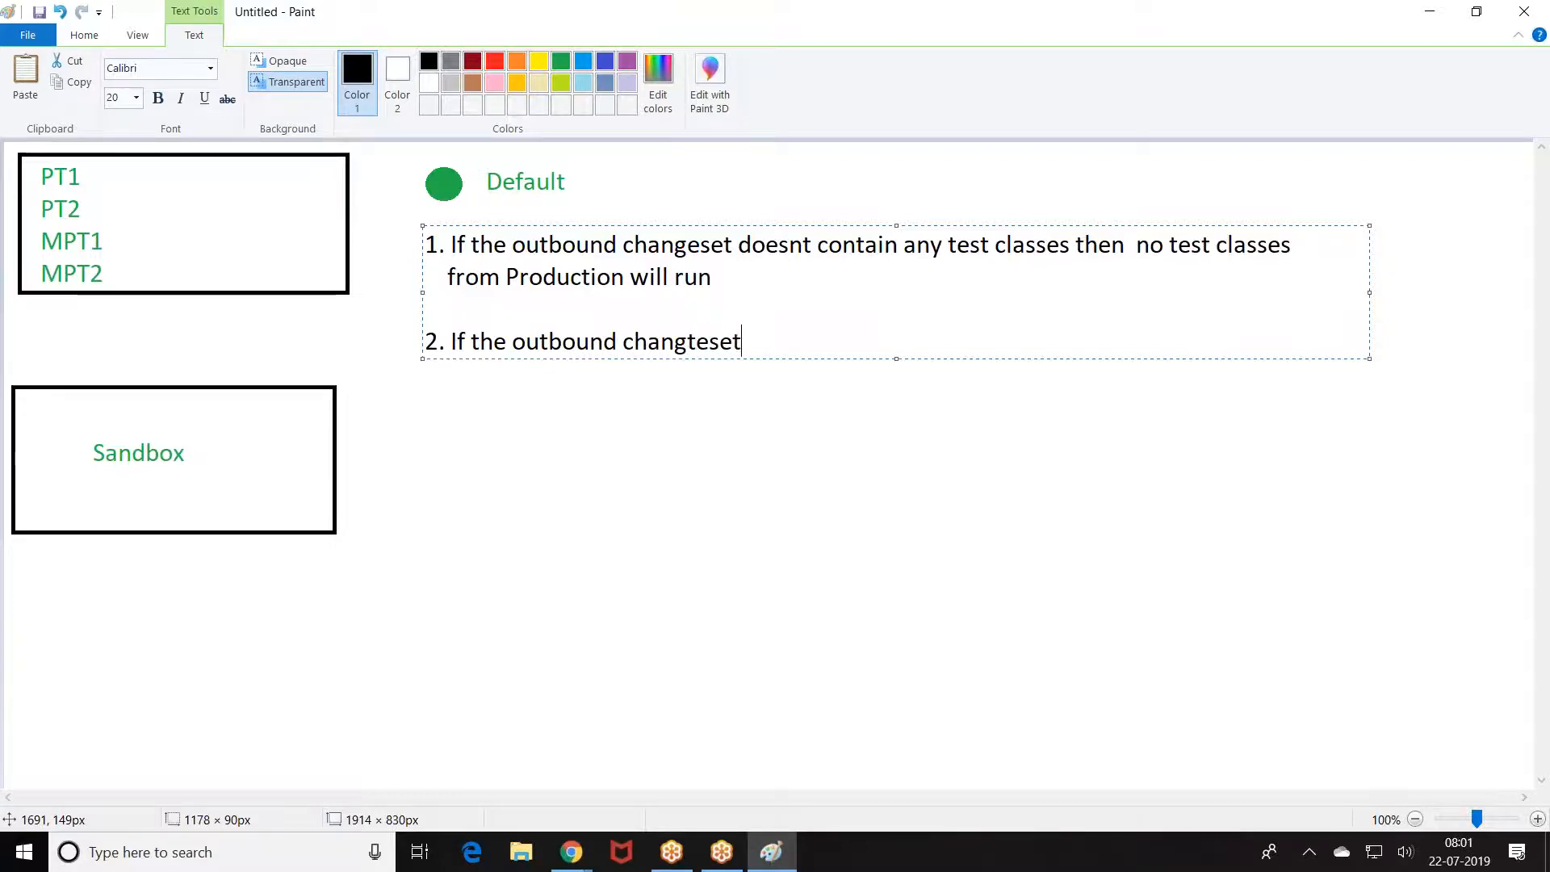
pyautogui.press('BackSpace')
pyautogui.press('BackSpace')
pyautogui.press('BackSpace')
pyautogui.press('BackSpace')
pyautogui.press('BackSpace')
pyautogui.press('BackSpace')
pyautogui.write('ese')
pyautogui.write('t doesnt contain')
pyautogui.press('BackSpace')
pyautogui.press('BackSpace')
pyautogui.write('aints the te')
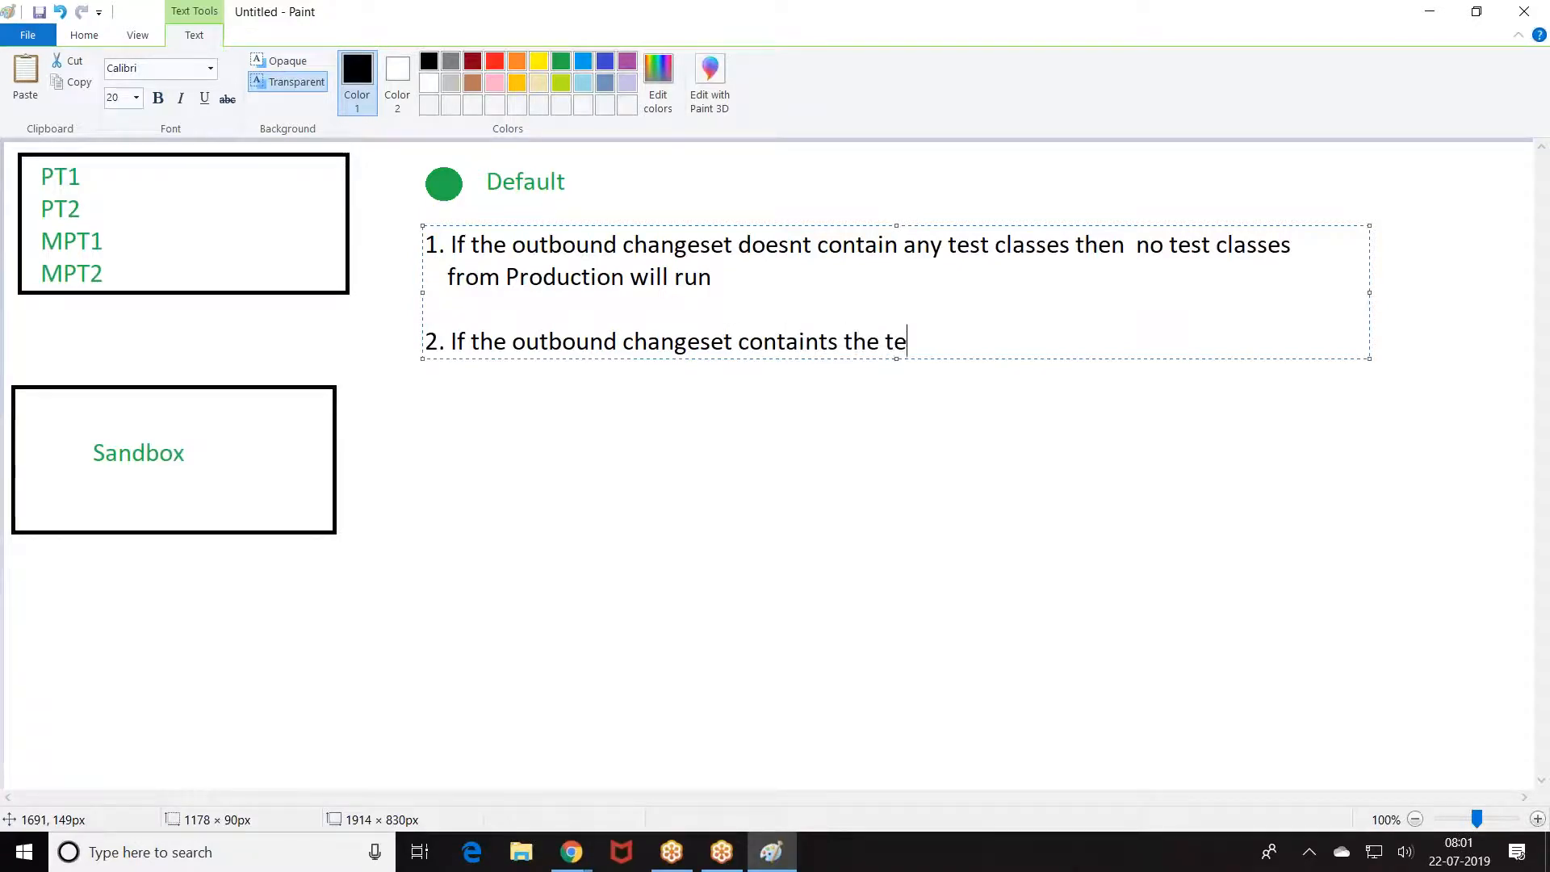
pyautogui.write('st classes T1,T')
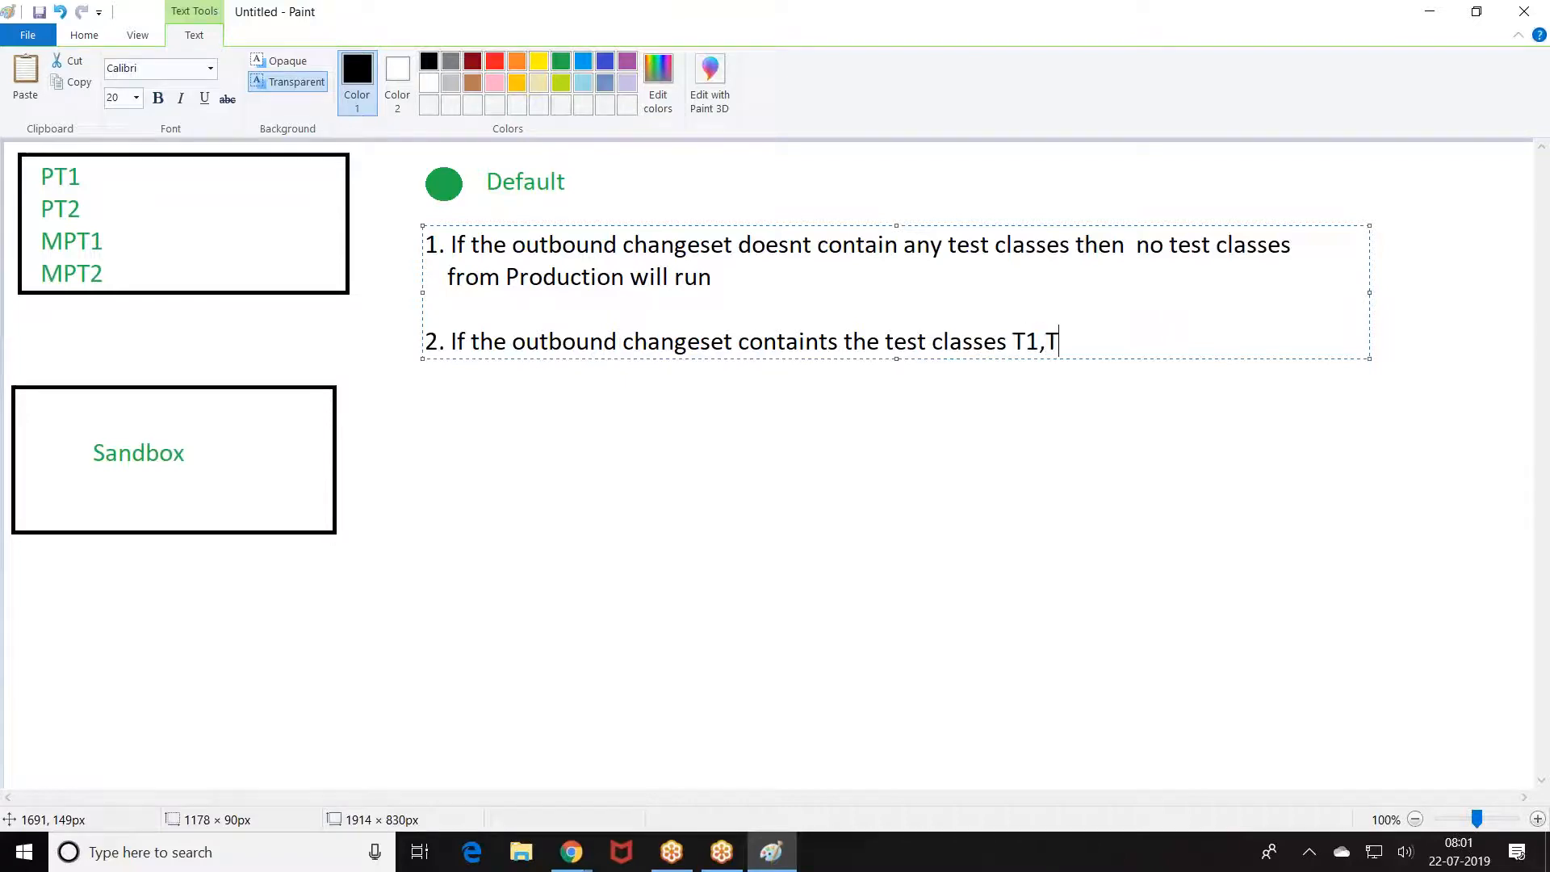
pyautogui.press('BackSpace')
pyautogui.press('BackSpace')
pyautogui.press('BackSpace')
pyautogui.press('BackSpace')
pyautogui.write('One ,Two then')
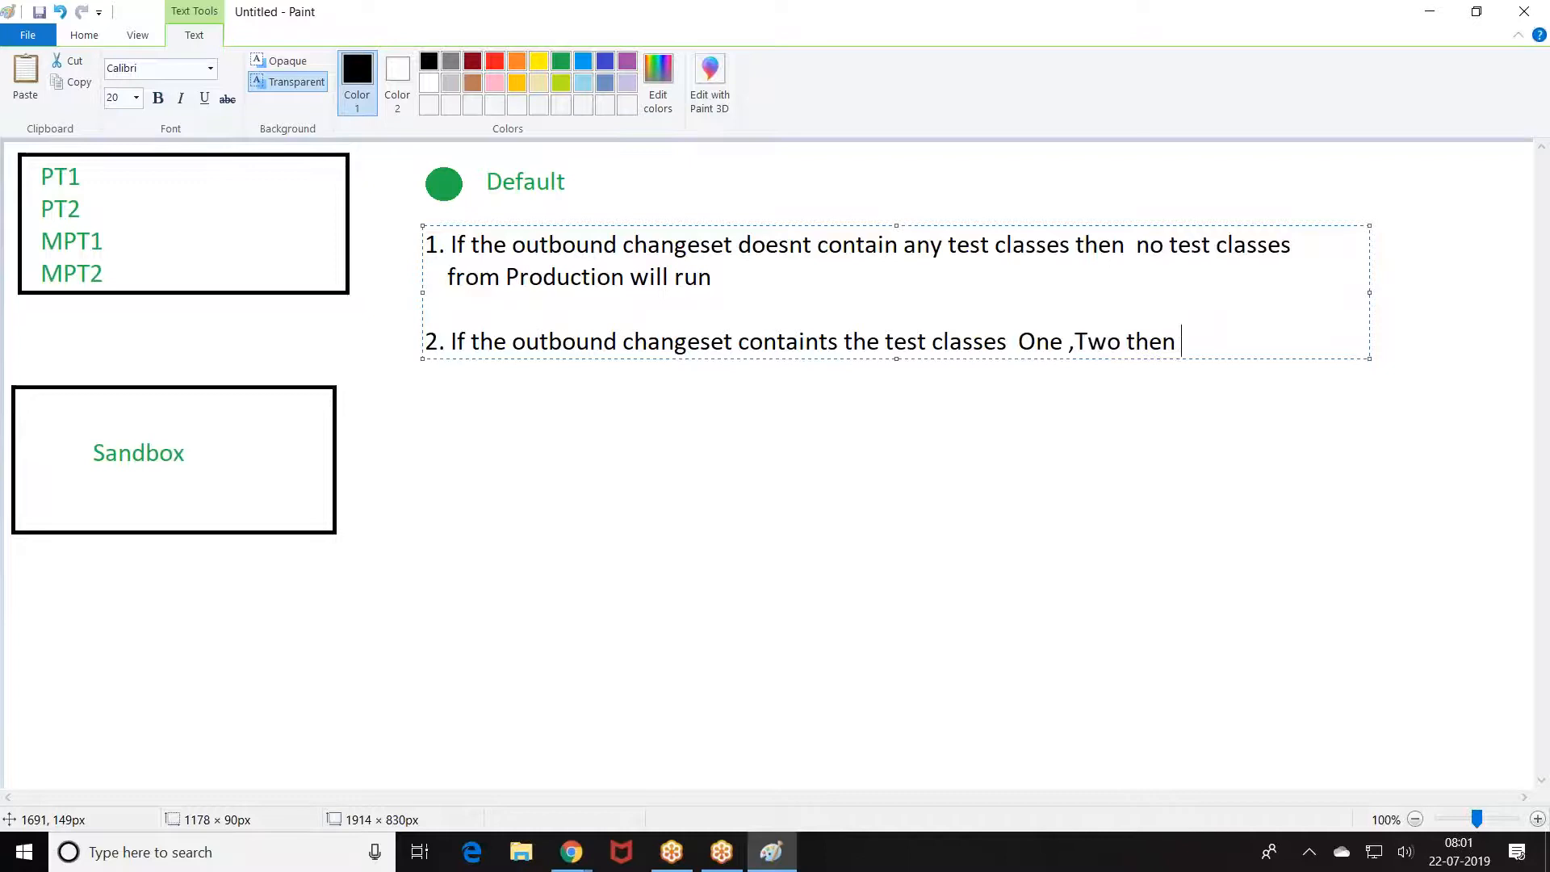
pyautogui.press('Return')
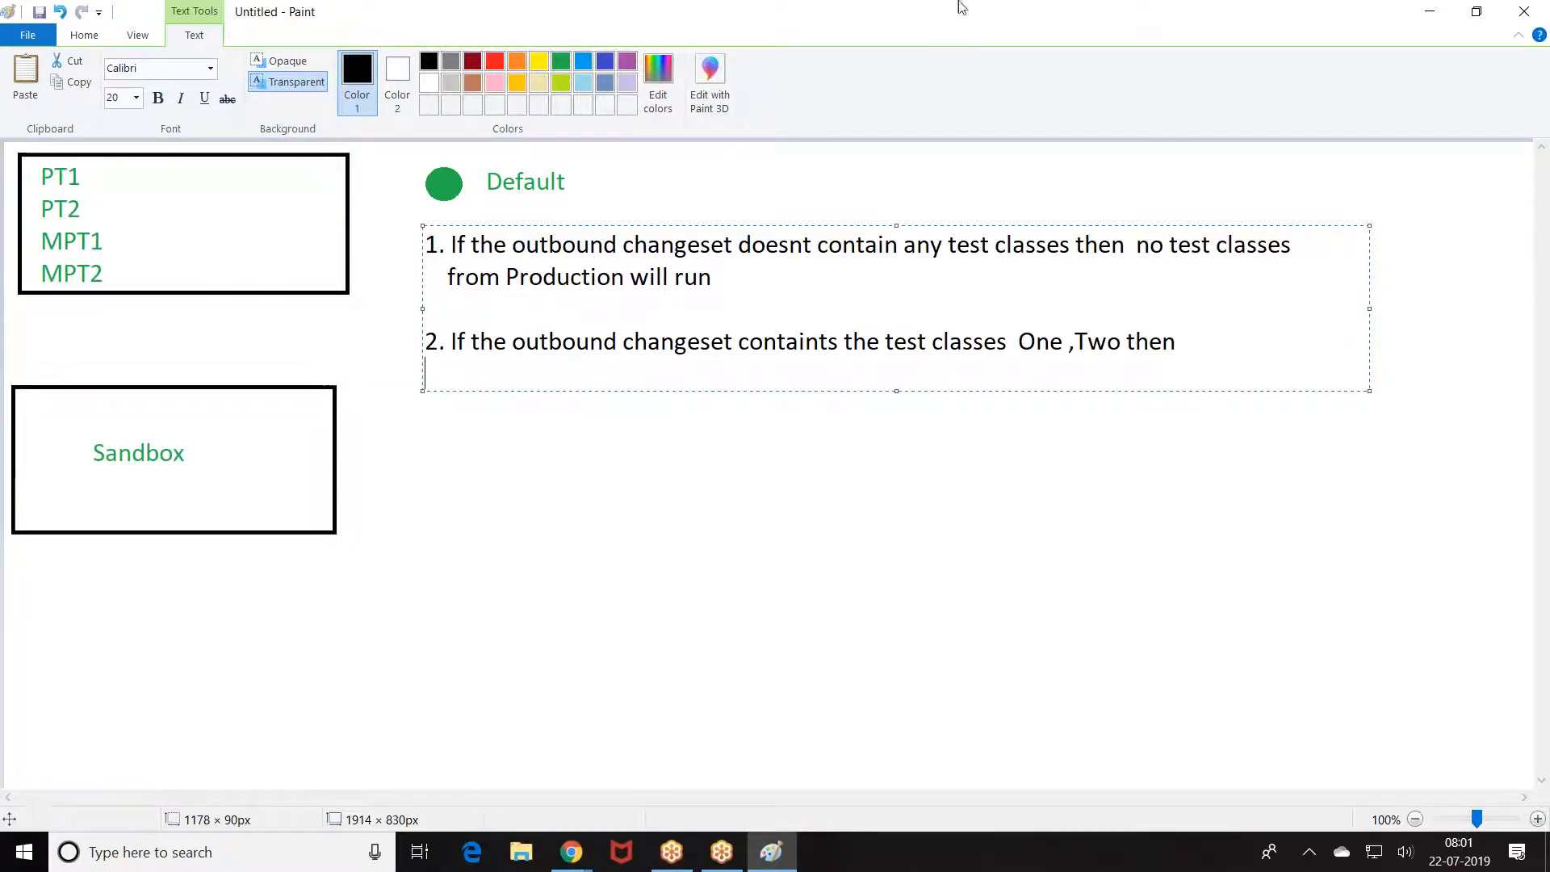
# Step: Add the blue line 'PT1,PT2, One ,Two will run' beneath point 2
pyautogui.click(581, 68)
pyautogui.write('PT1,P')
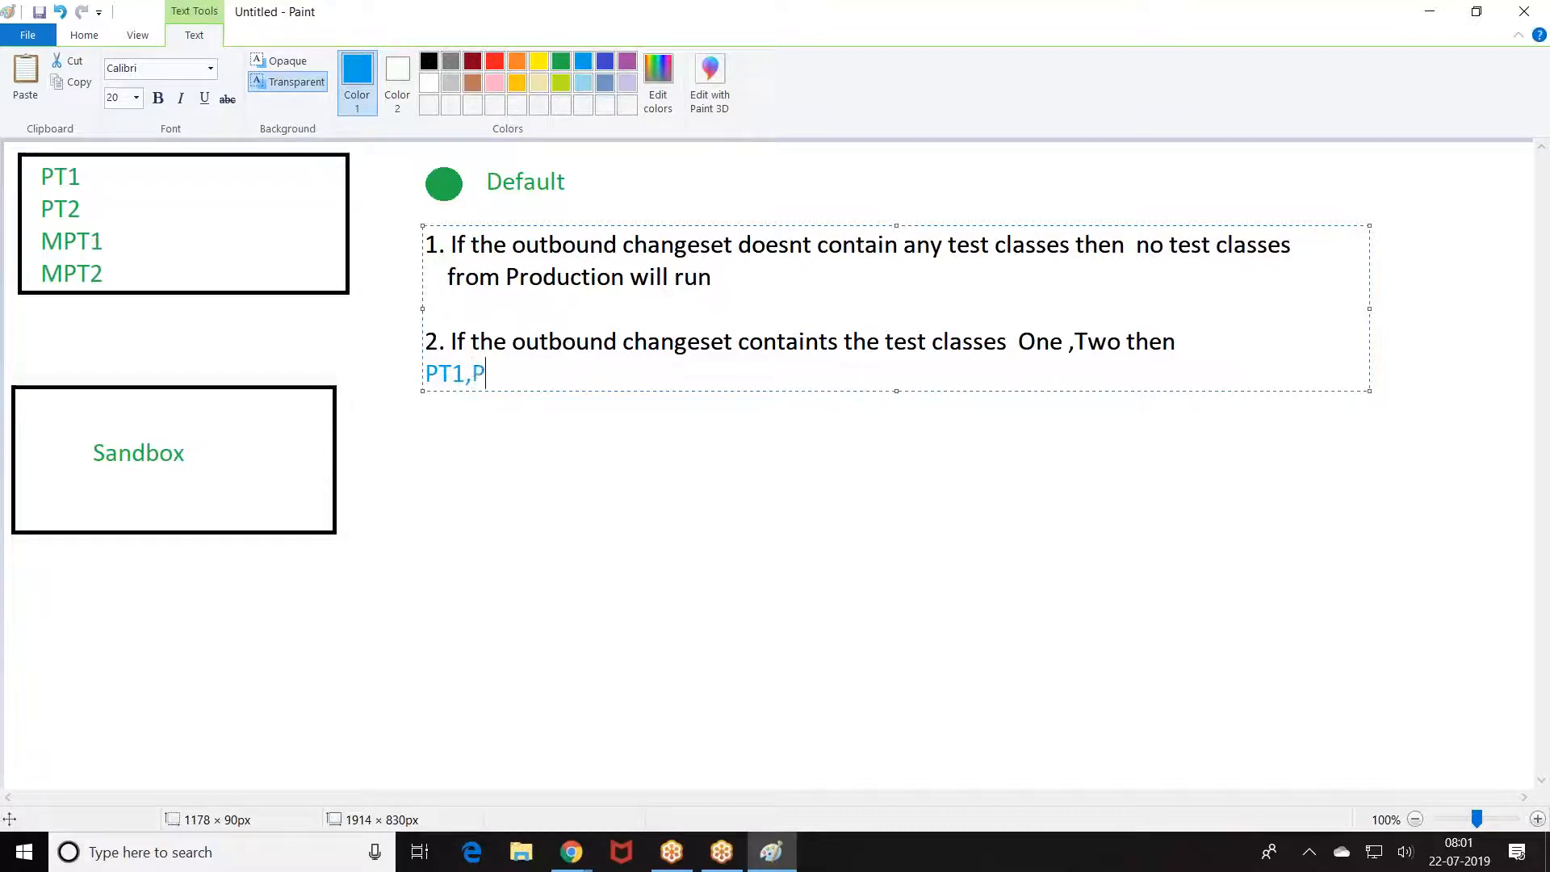
pyautogui.write('T2, One ,Two will run')
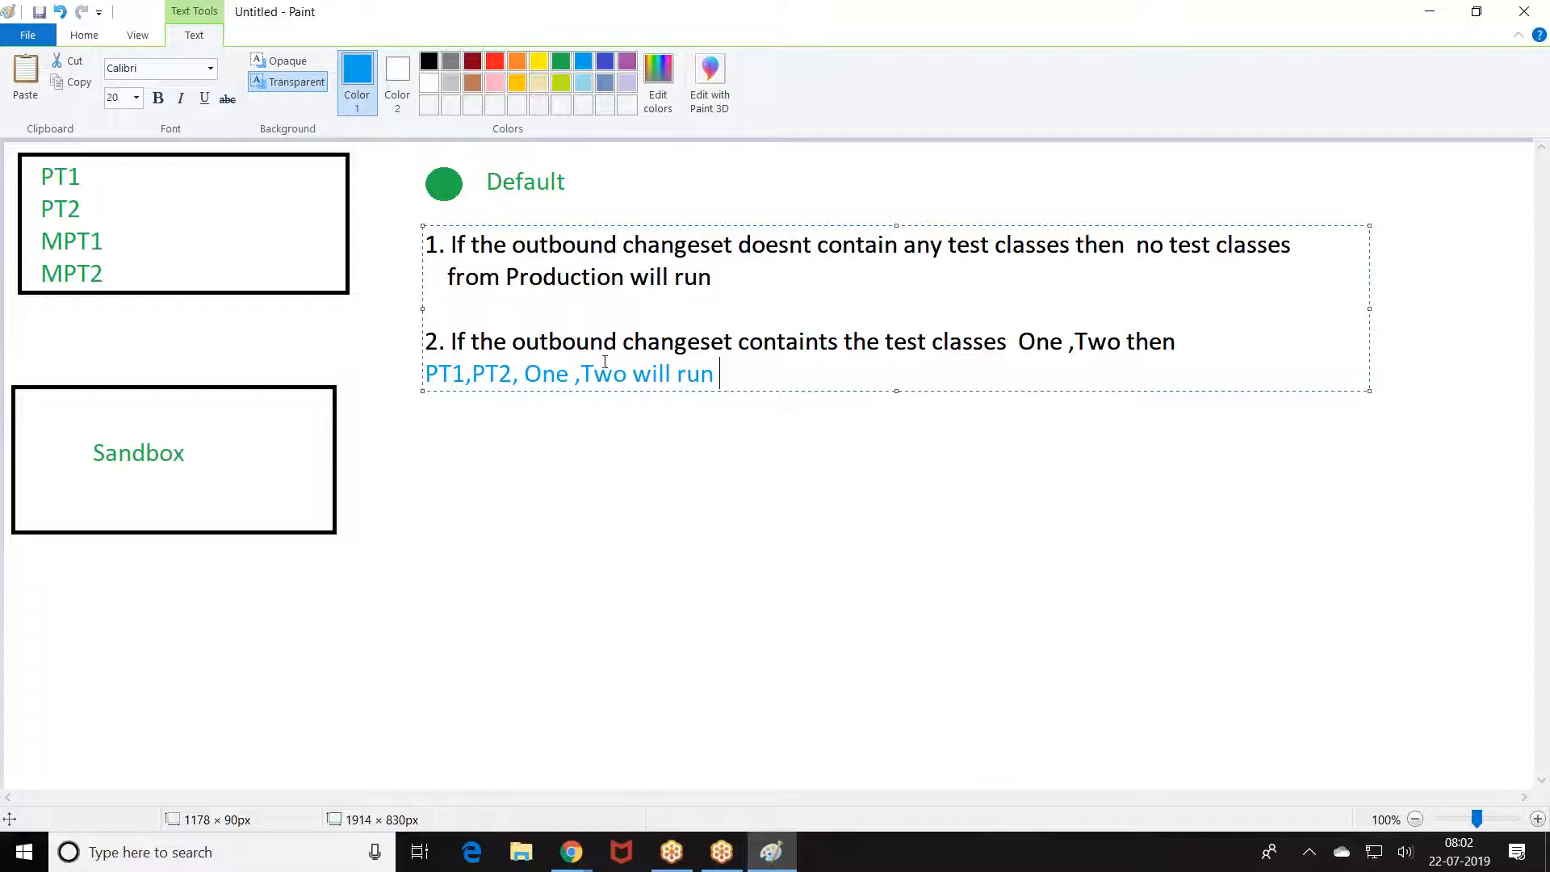
pyautogui.moveTo(524, 373); pyautogui.dragTo(629, 371)
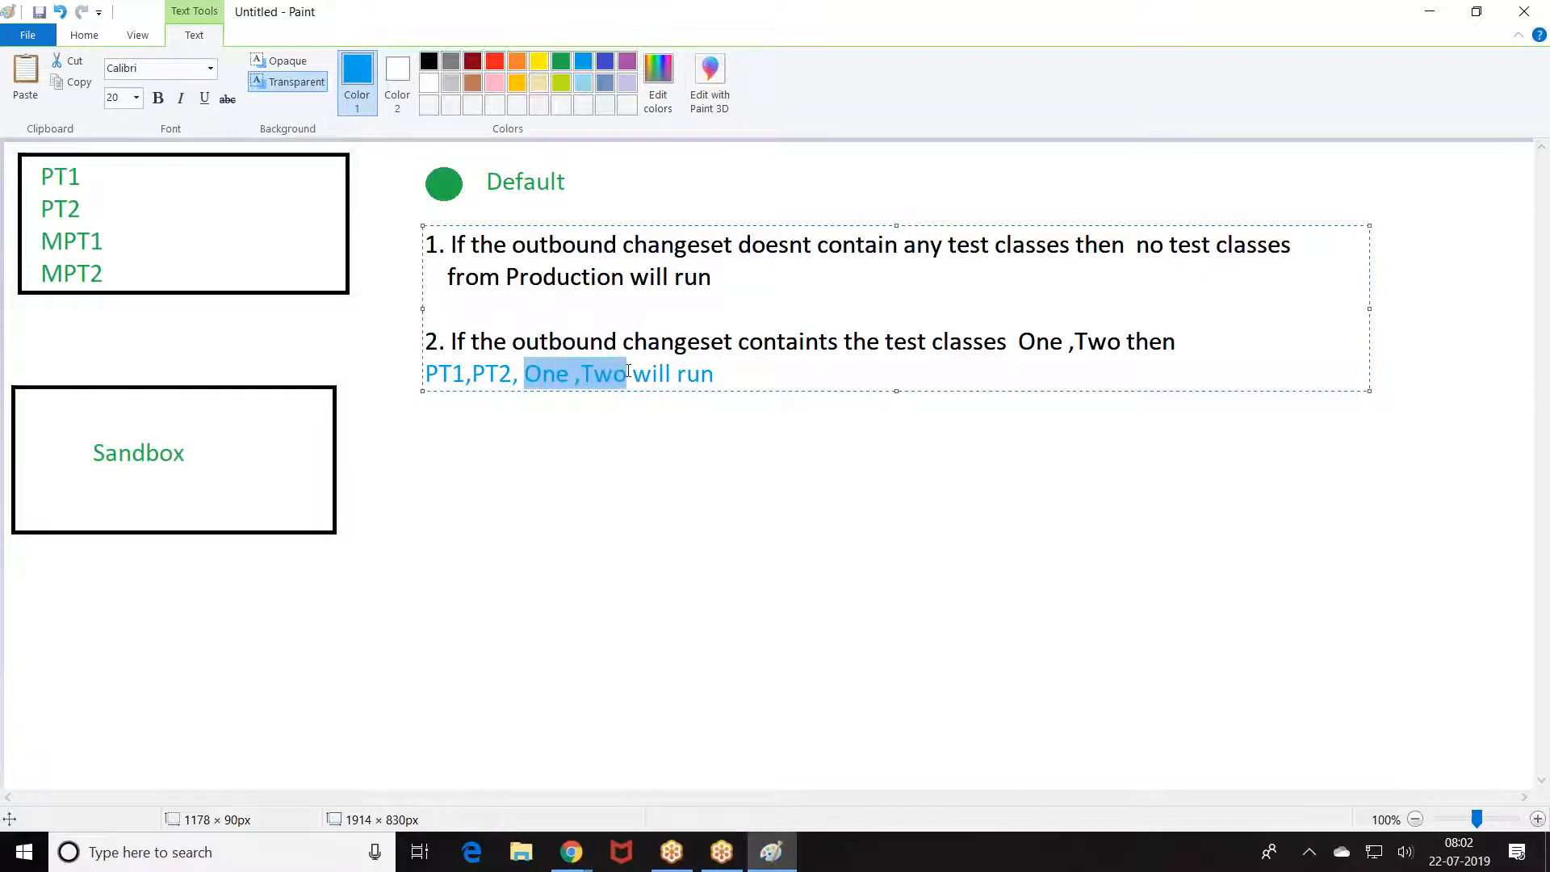
pyautogui.click(718, 453)
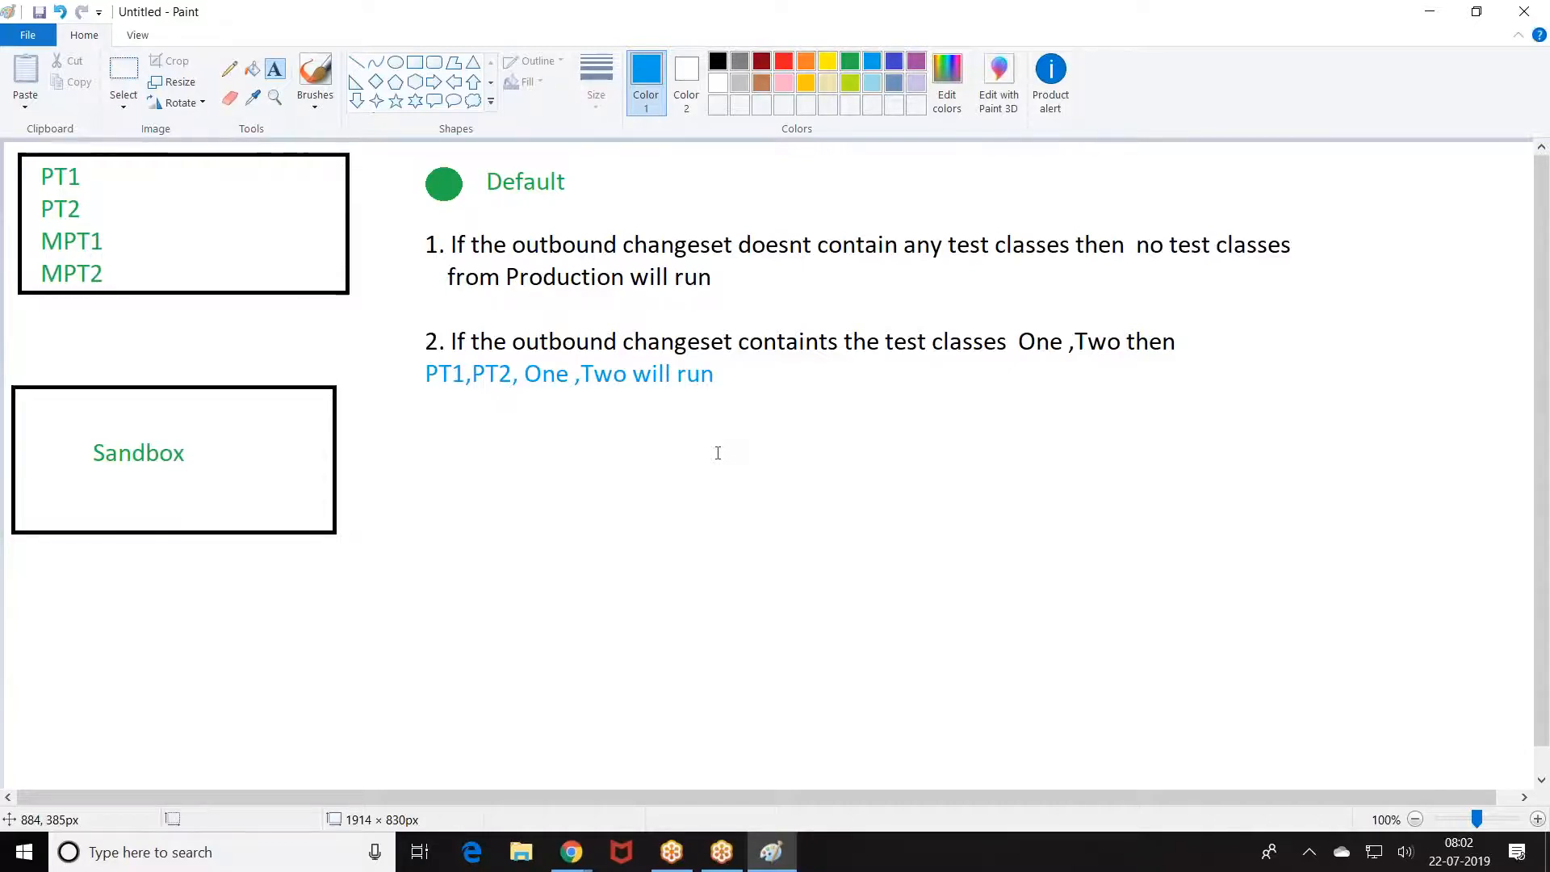
# Step: Draw a small circle below the blue line and fill it solid blue
pyautogui.click(640, 554)
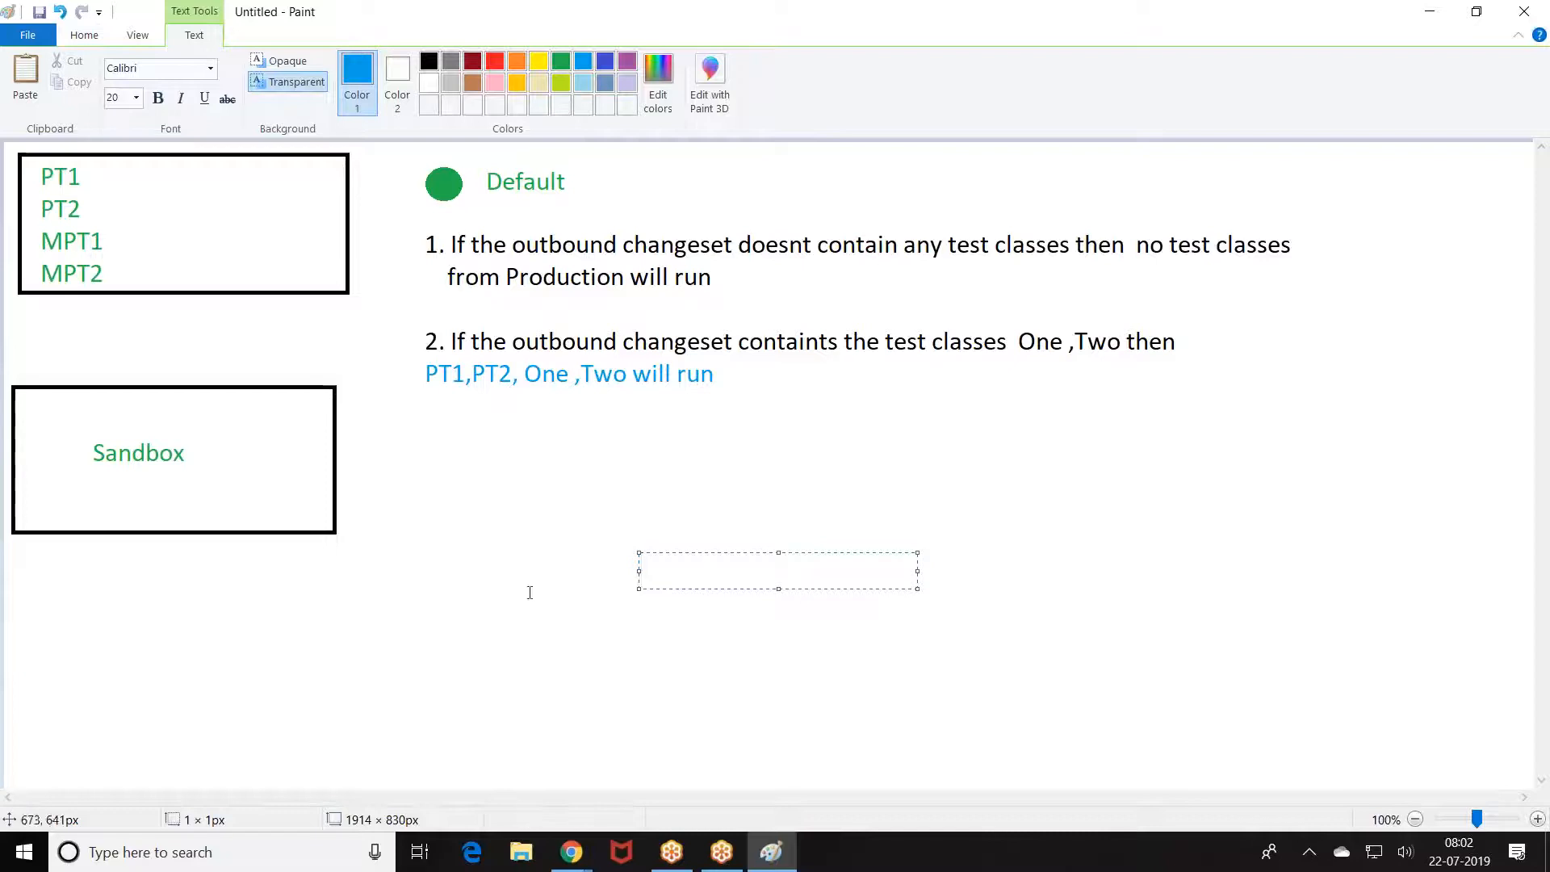
pyautogui.click(84, 35)
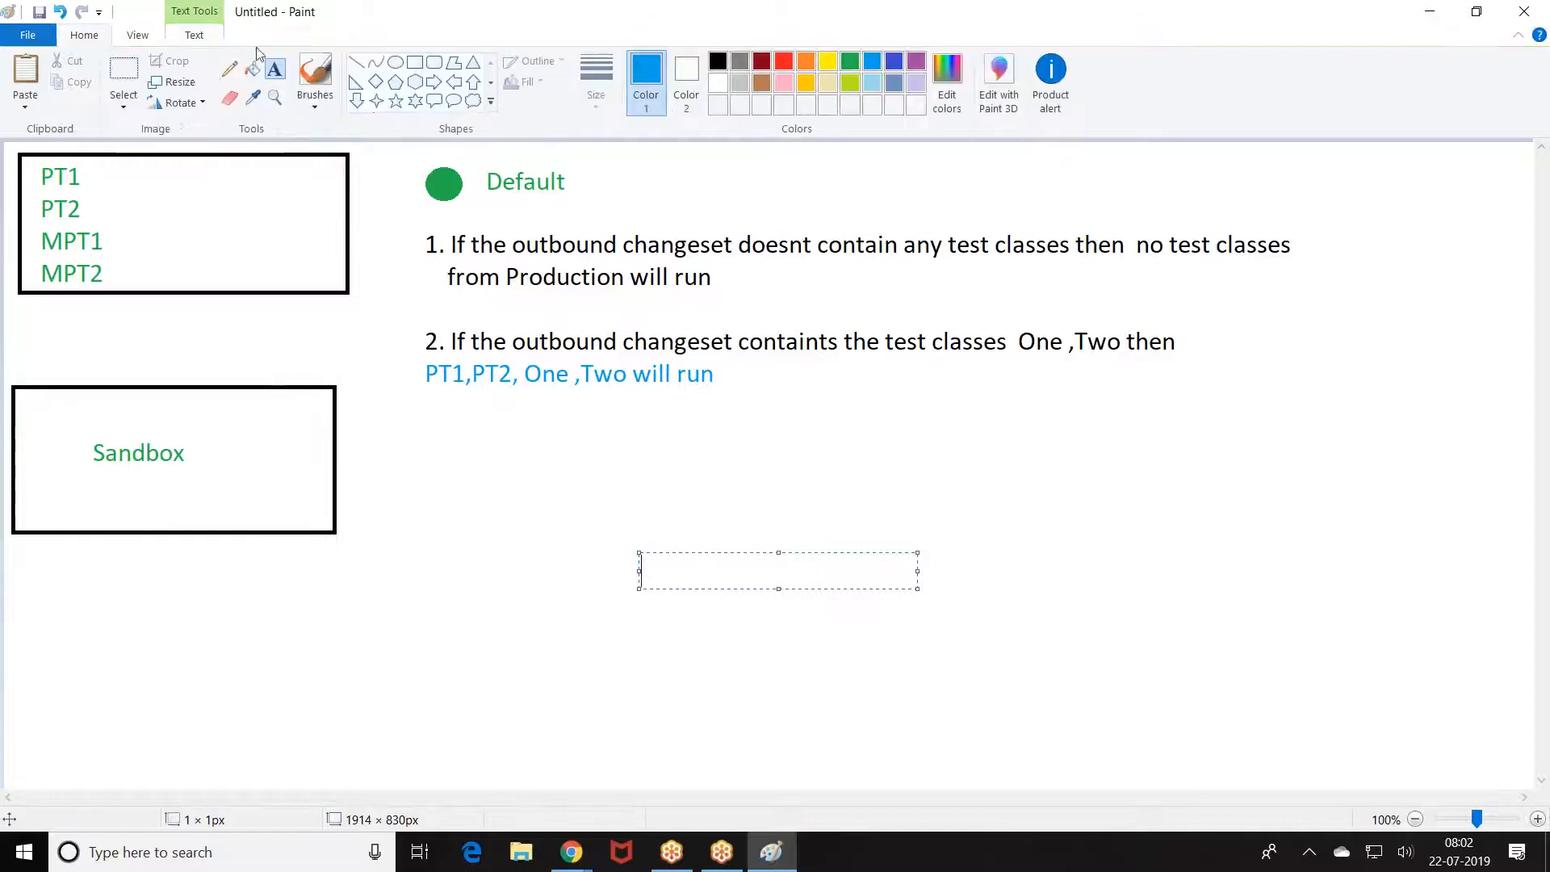
pyautogui.click(395, 62)
pyautogui.moveTo(418, 428); pyautogui.dragTo(452, 464)
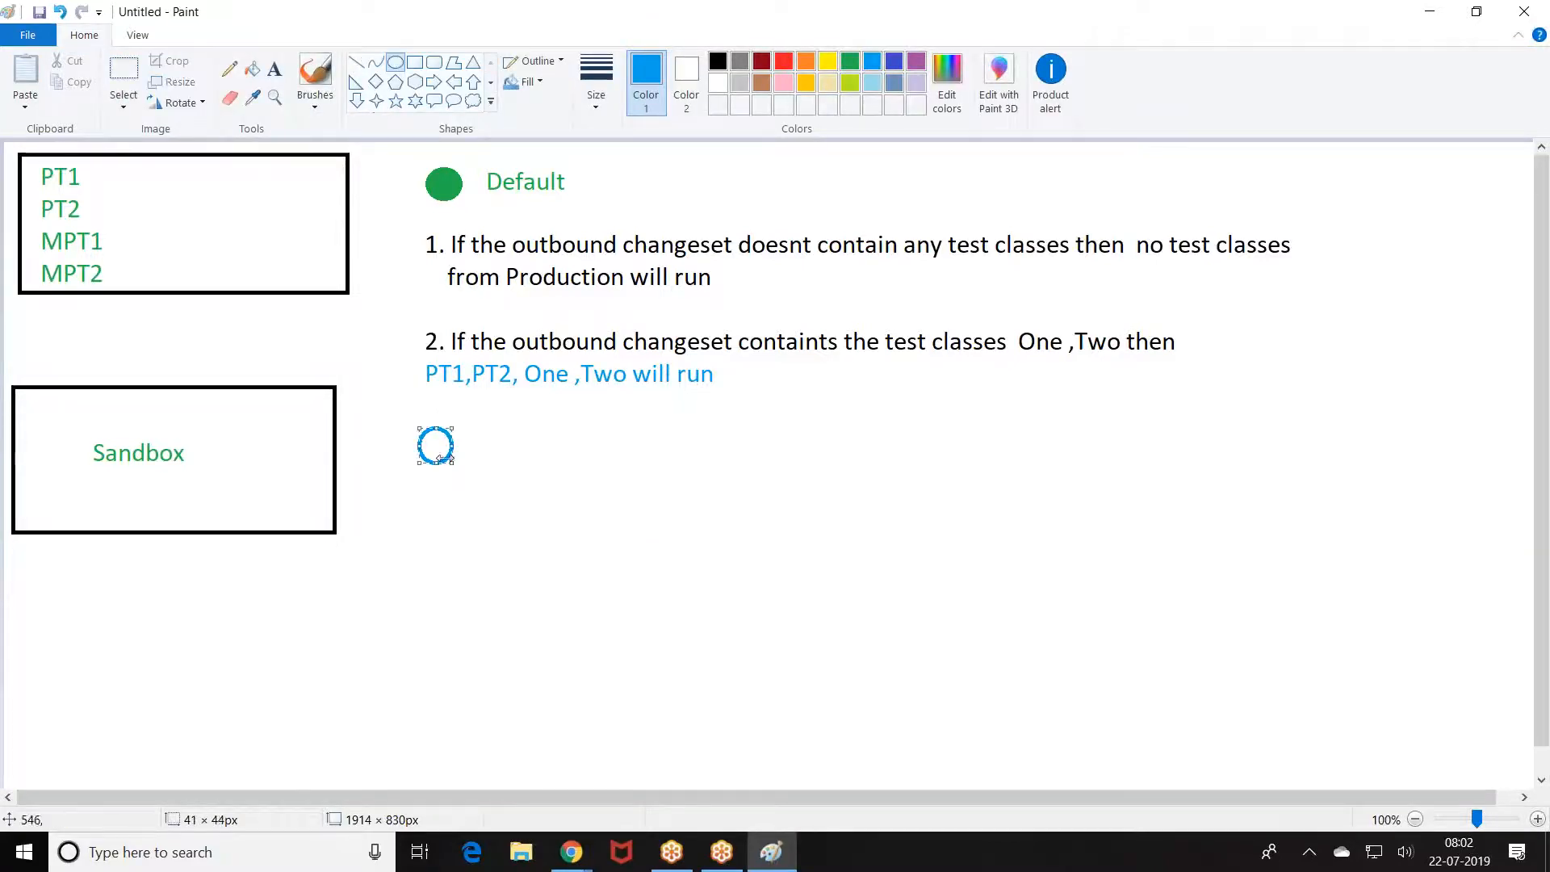
pyautogui.click(252, 68)
pyautogui.click(436, 445)
# Step: Label the blue dot 'Run All Local'
pyautogui.click(275, 69)
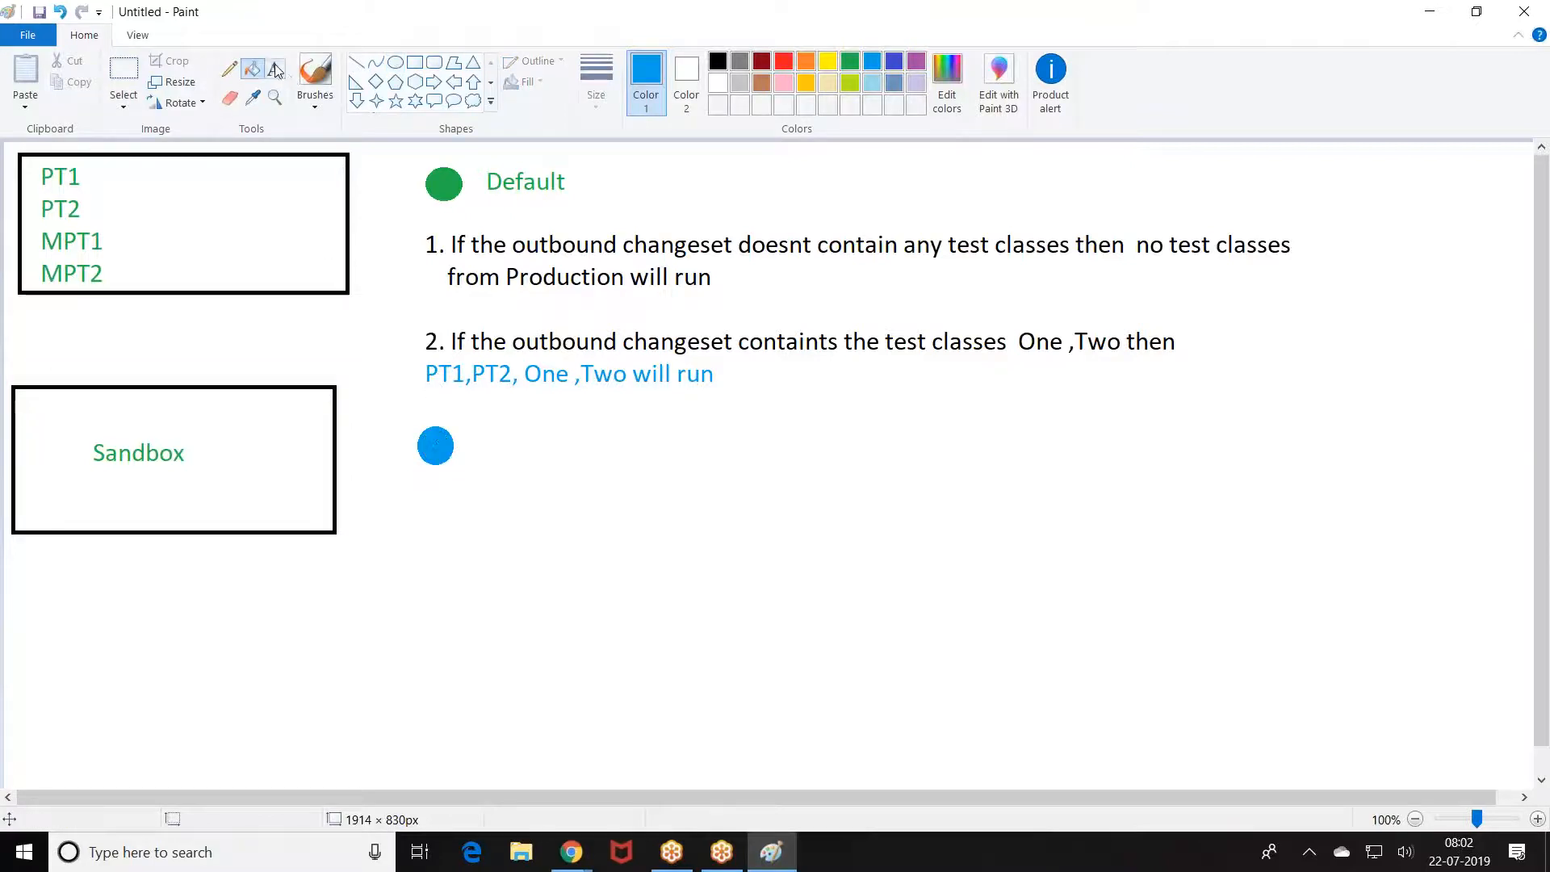
pyautogui.click(477, 426)
pyautogui.write('Ru')
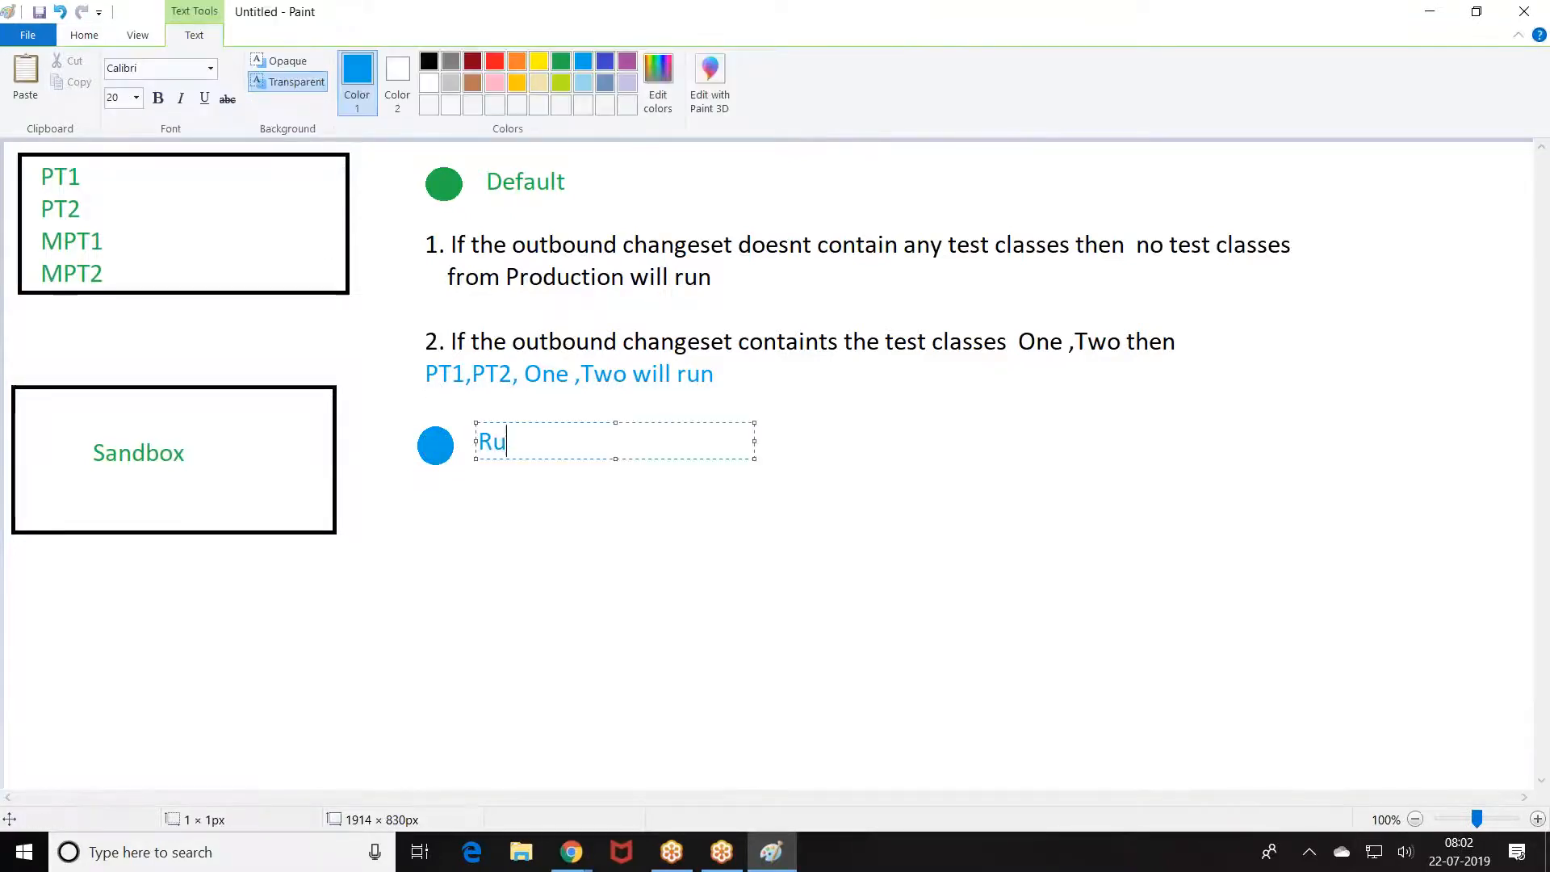
pyautogui.write('n All Local')
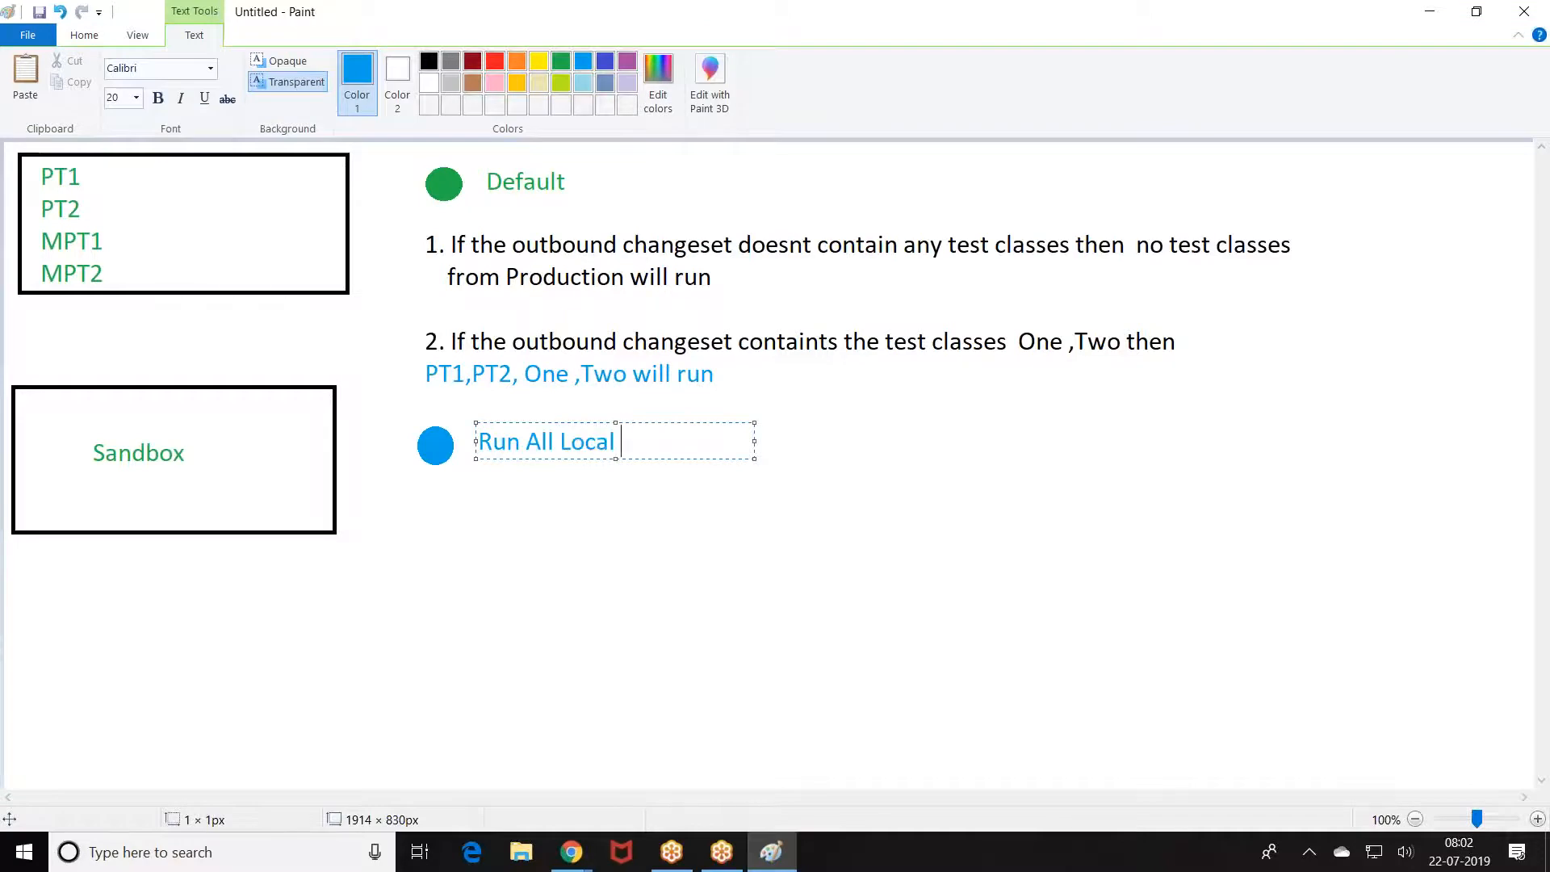
pyautogui.click(752, 540)
# Step: Type note '1. Irrespective of outbound change contains test classes or not ,'
pyautogui.click(477, 482)
pyautogui.write('1. I')
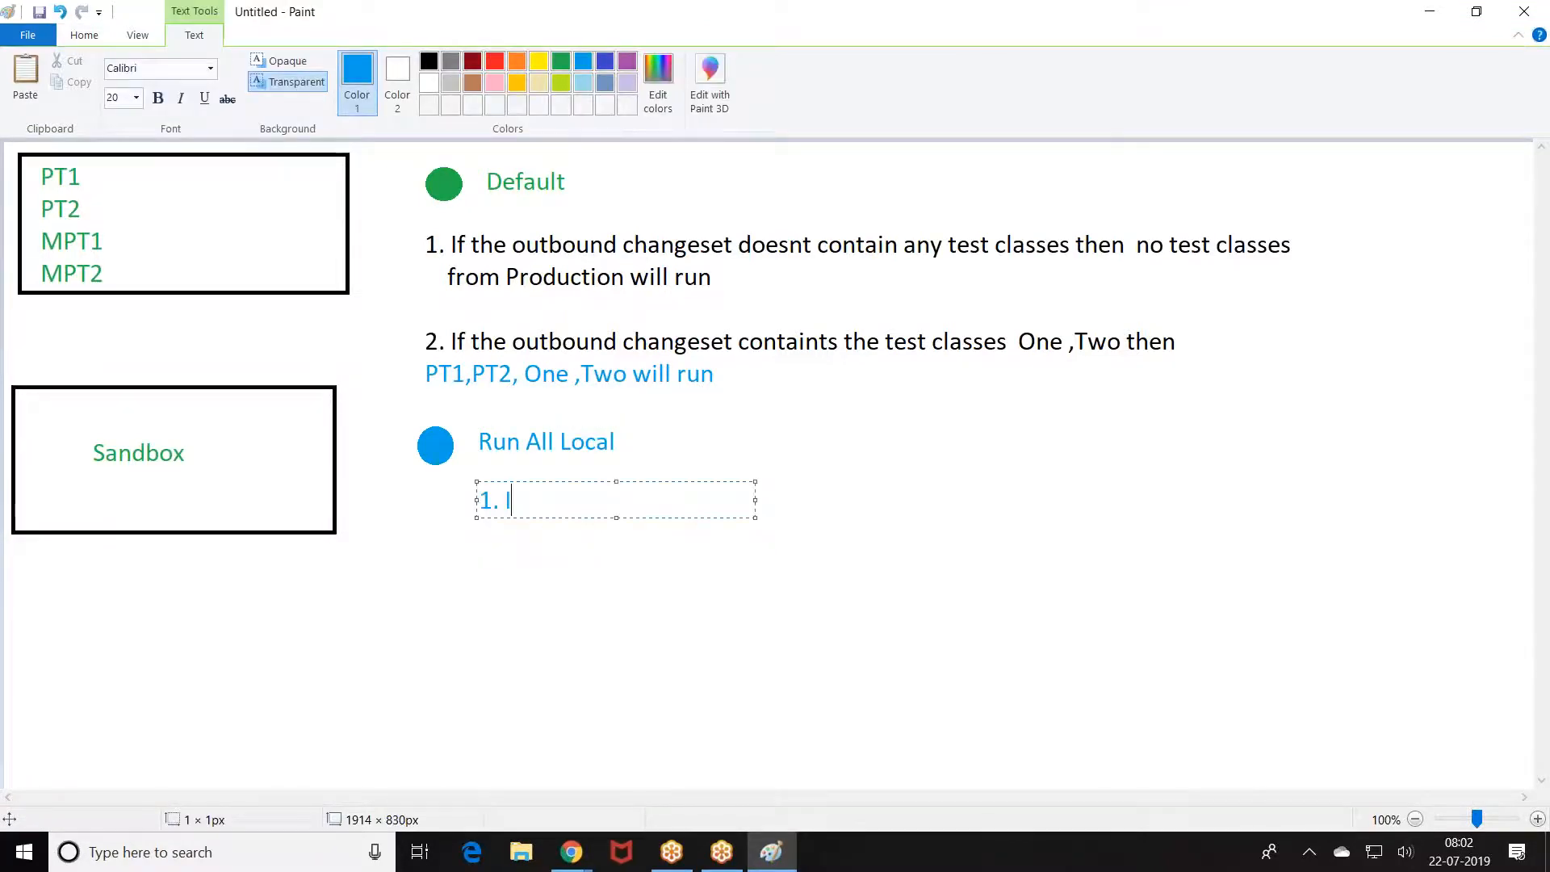
pyautogui.write('rrespective of')
pyautogui.moveTo(755, 500); pyautogui.dragTo(1220, 506)
pyautogui.write('chanage')
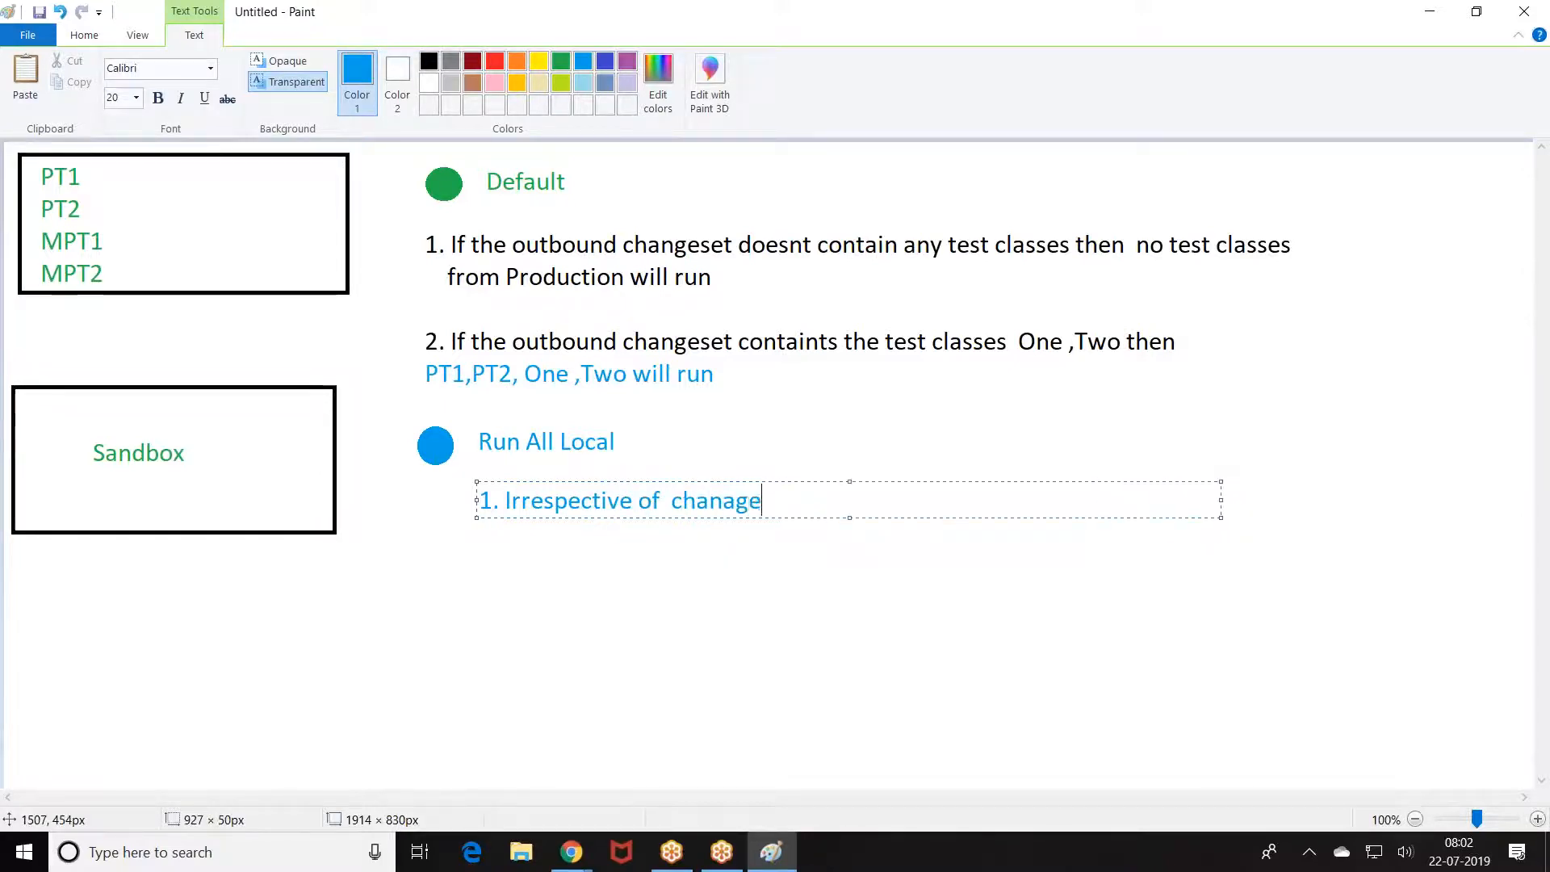
pyautogui.press('BackSpace')
pyautogui.press('BackSpace')
pyautogui.press('BackSpace')
pyautogui.press('BackSpace')
pyautogui.press('BackSpace')
pyautogui.press('BackSpace')
pyautogui.write('outo')
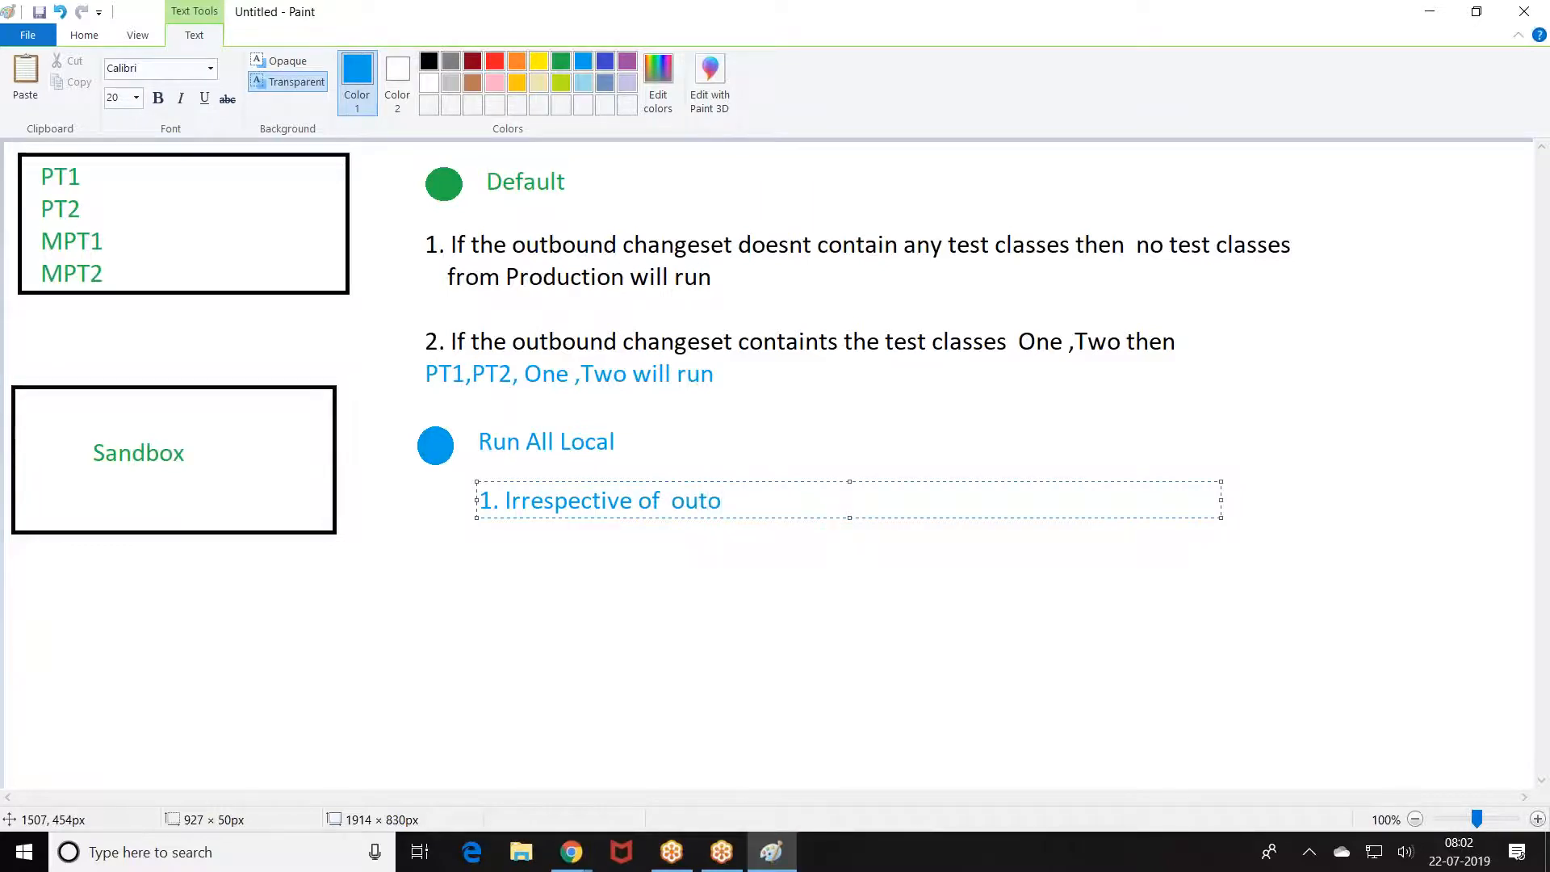
pyautogui.press('BackSpace')
pyautogui.write('bound change contains tet')
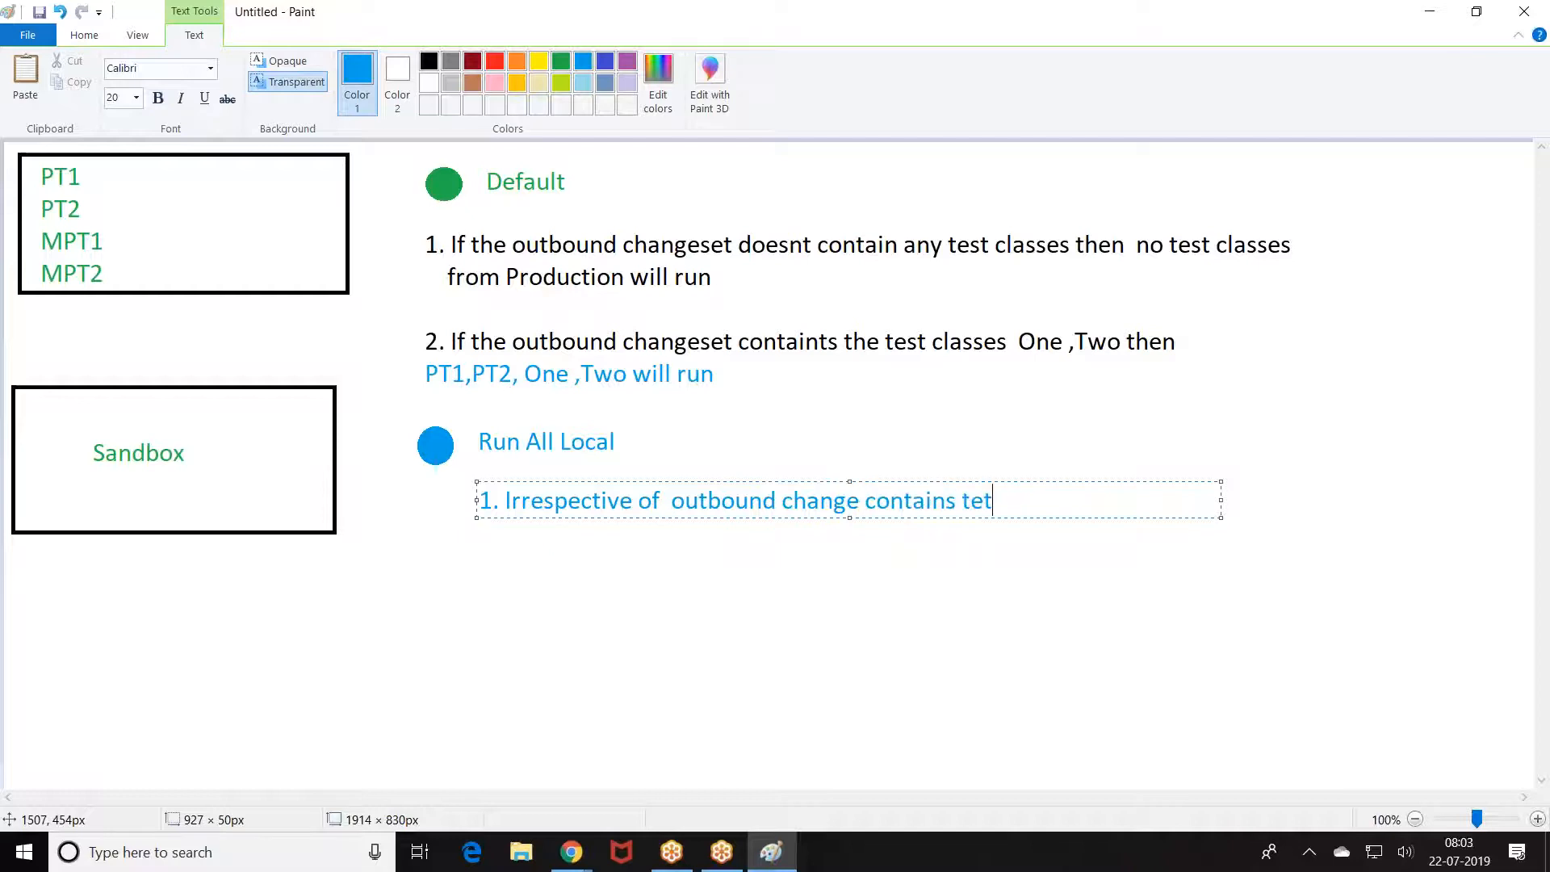
pyautogui.press('BackSpace')
pyautogui.write('st classes or')
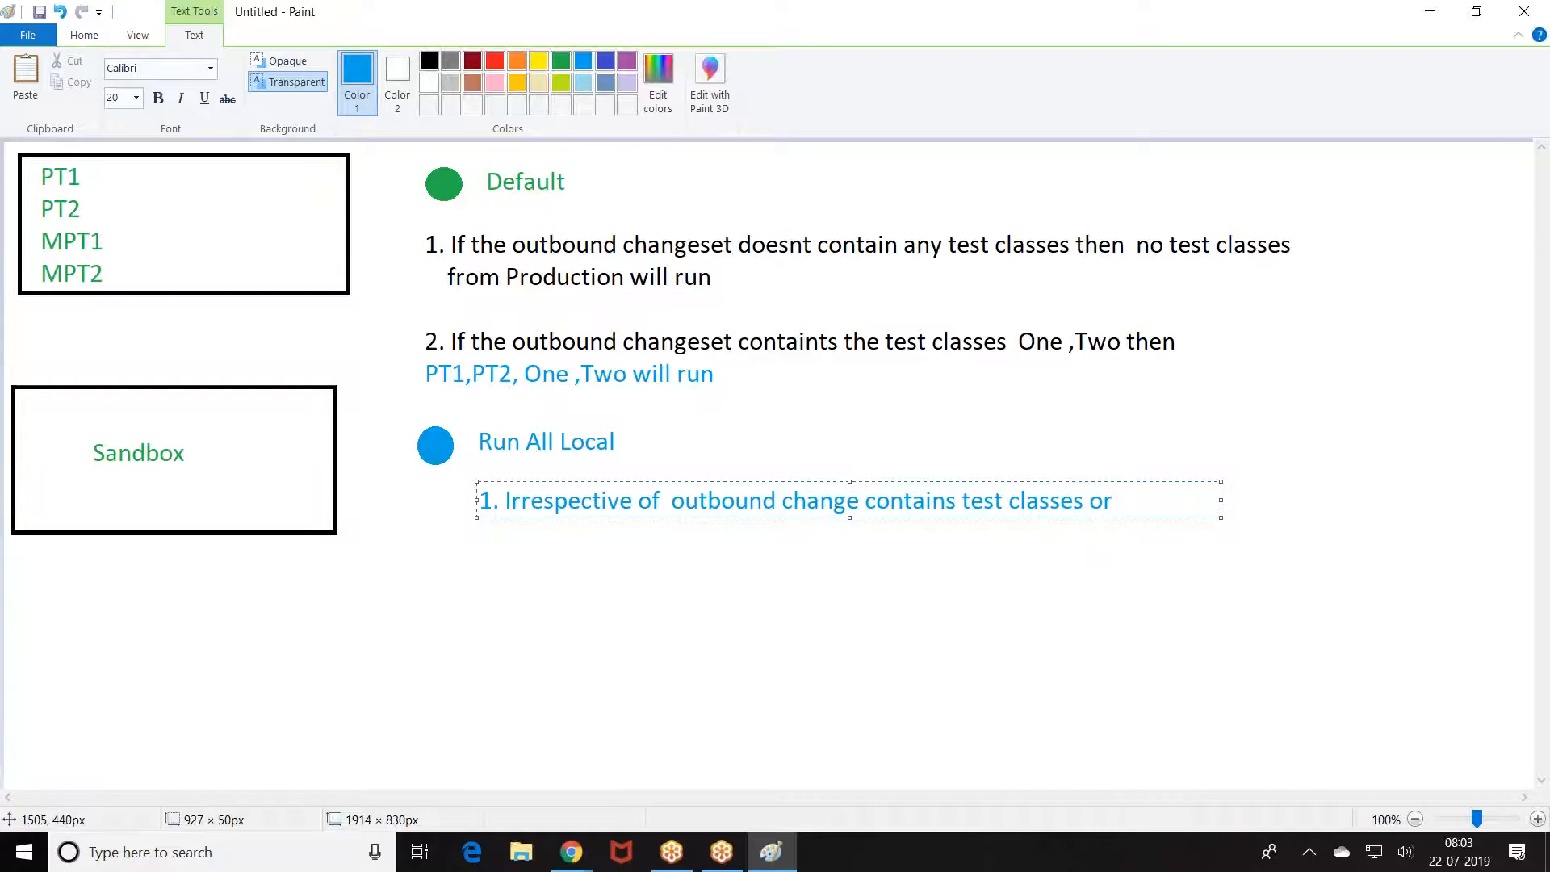
pyautogui.moveTo(1220, 498); pyautogui.dragTo(1382, 498)
pyautogui.write('no')
pyautogui.press('BackSpace')
pyautogui.press('BackSpace')
pyautogui.write('not ,')
# Step: Add 'All the test classes from willrun :' followed by PT1,PT2 in red
pyautogui.press('Return')
pyautogui.write('All')
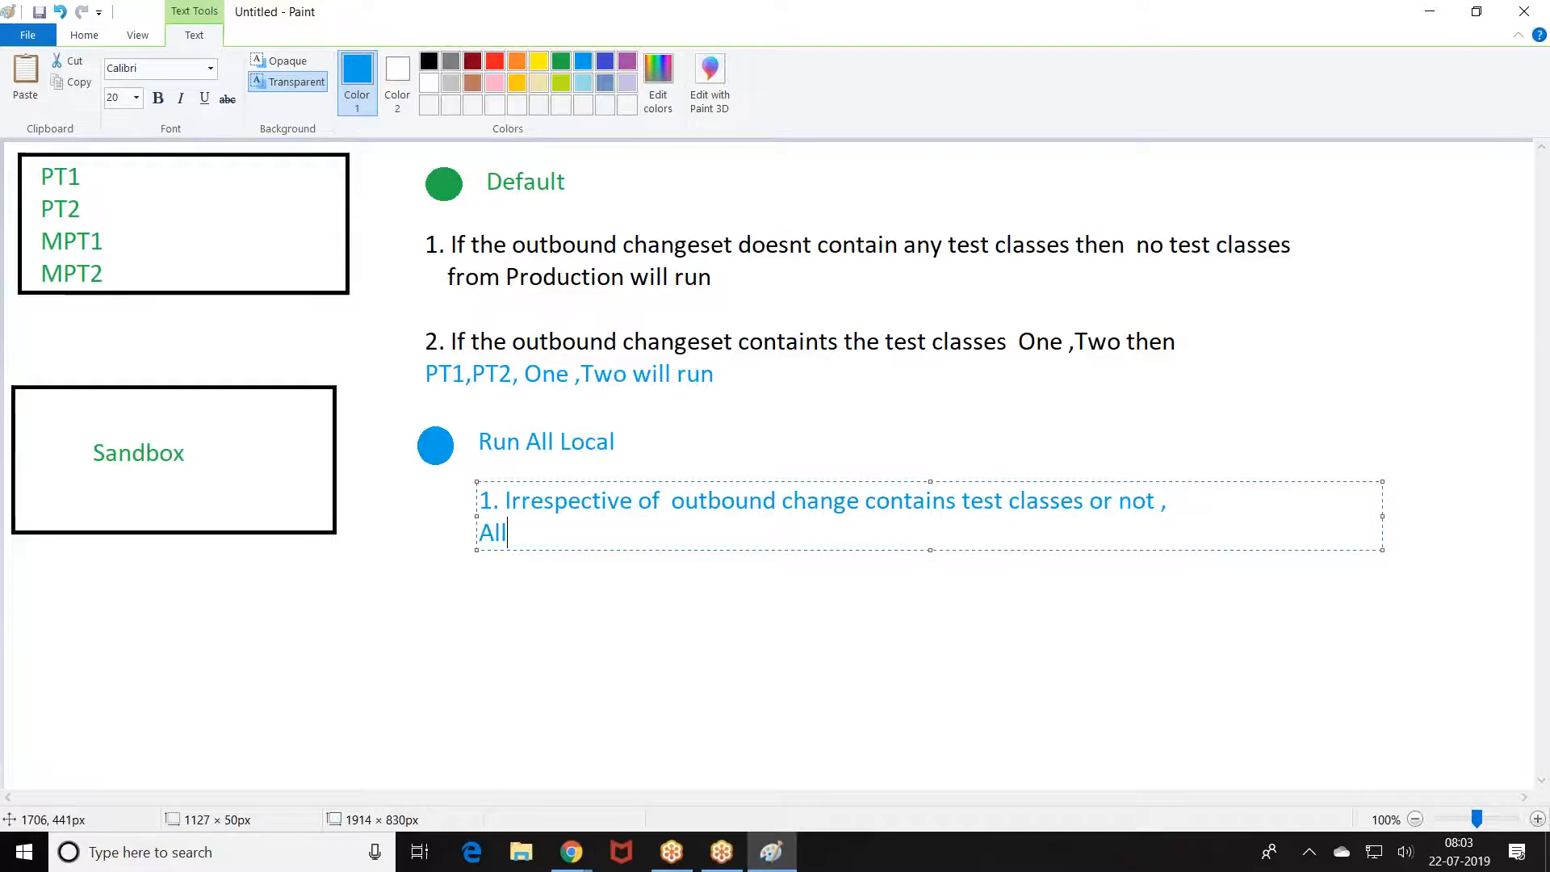
pyautogui.write(' the tes')
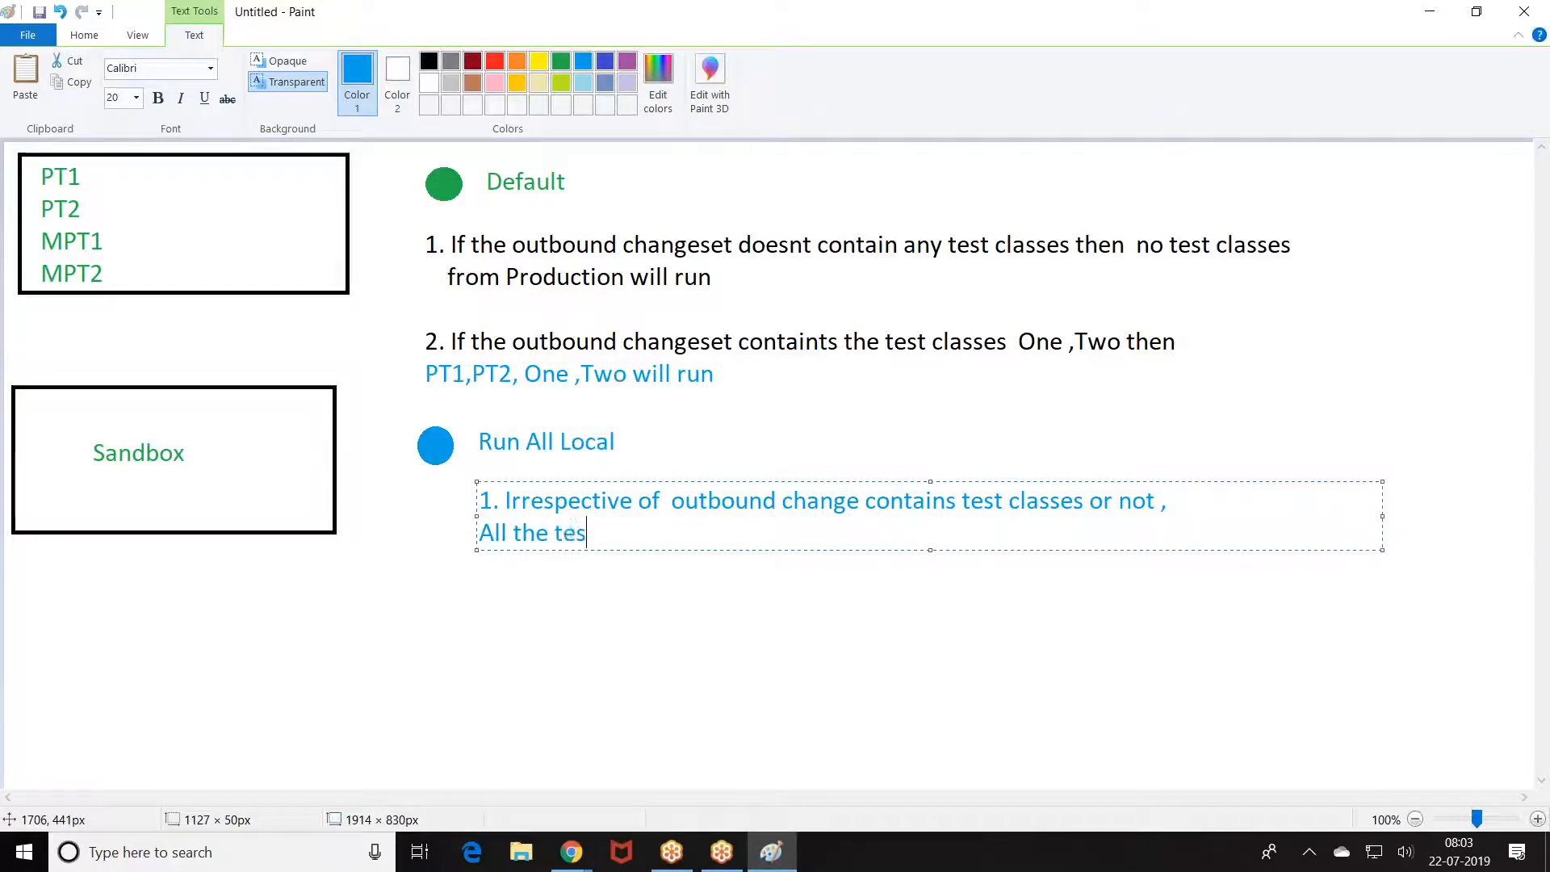
pyautogui.write('t classes fpr')
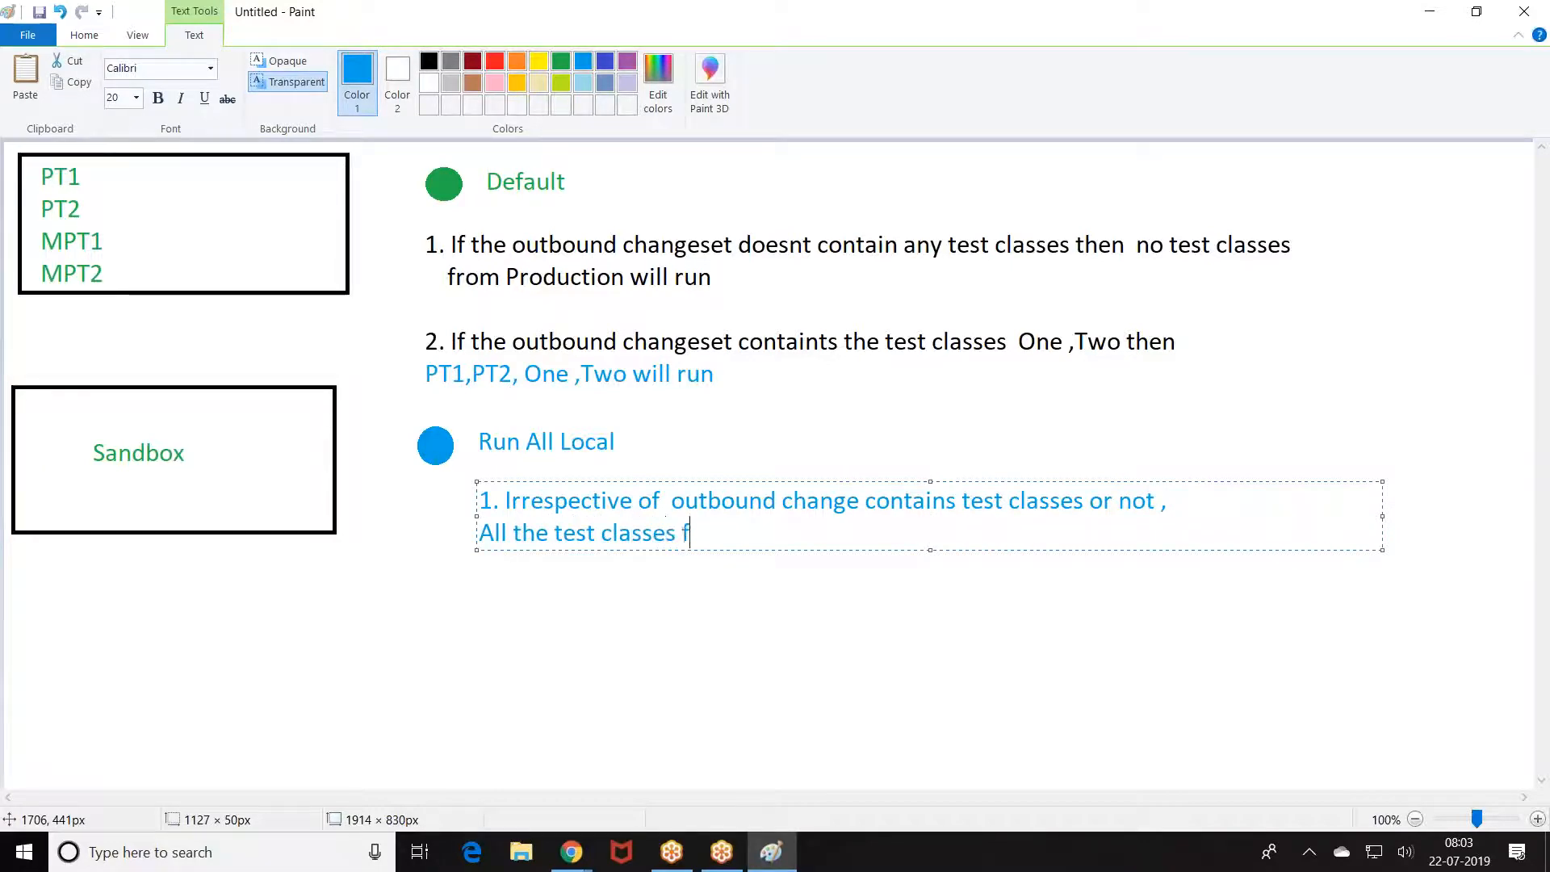
pyautogui.press('BackSpace')
pyautogui.press('BackSpace')
pyautogui.write('rom willrun :')
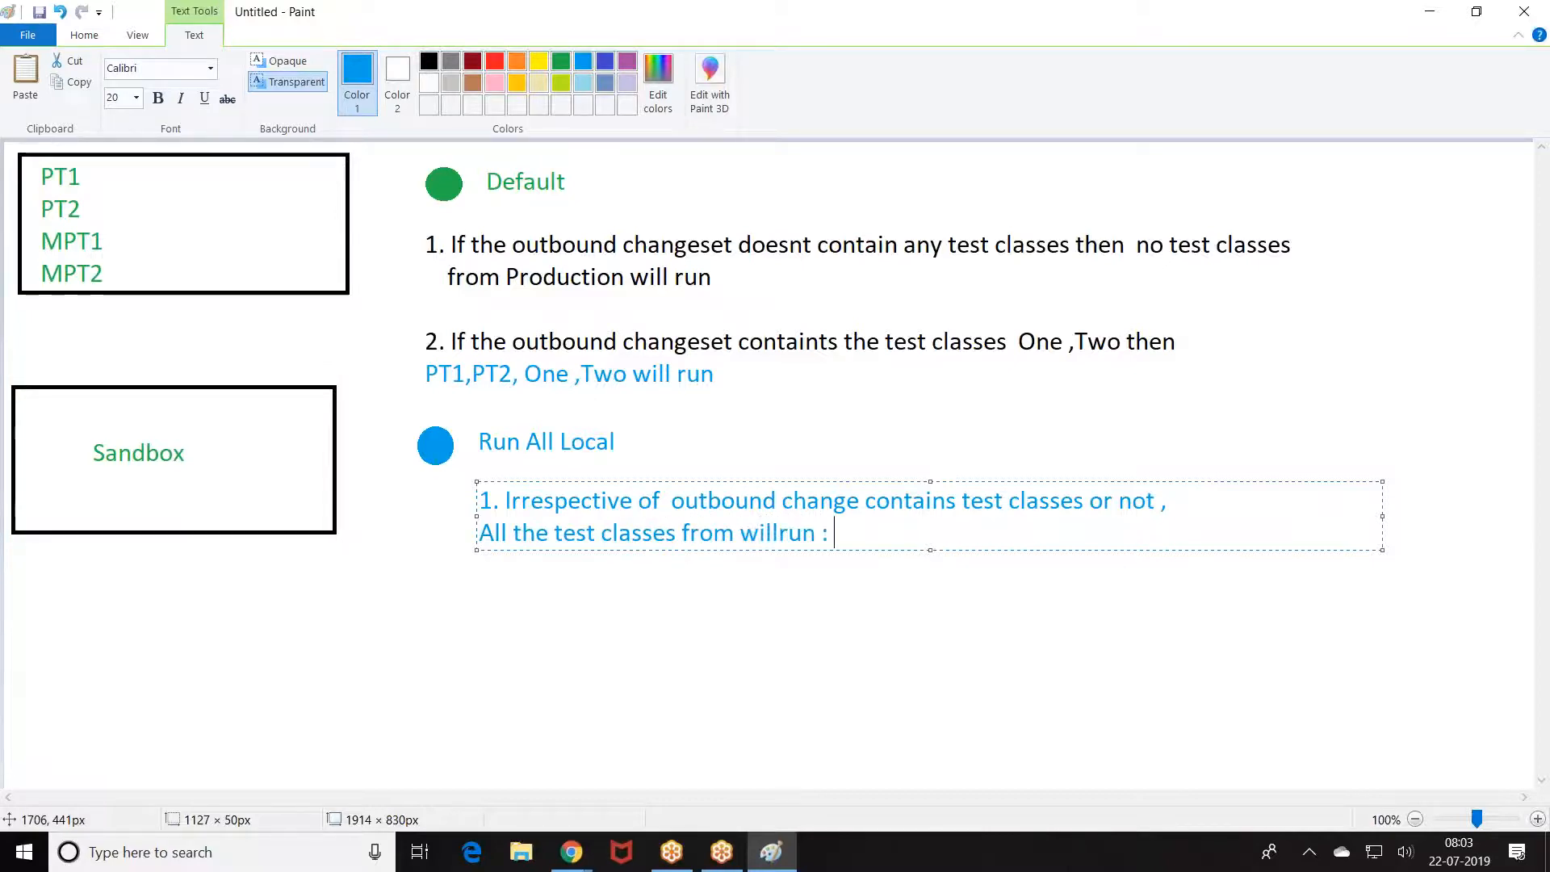
pyautogui.click(494, 64)
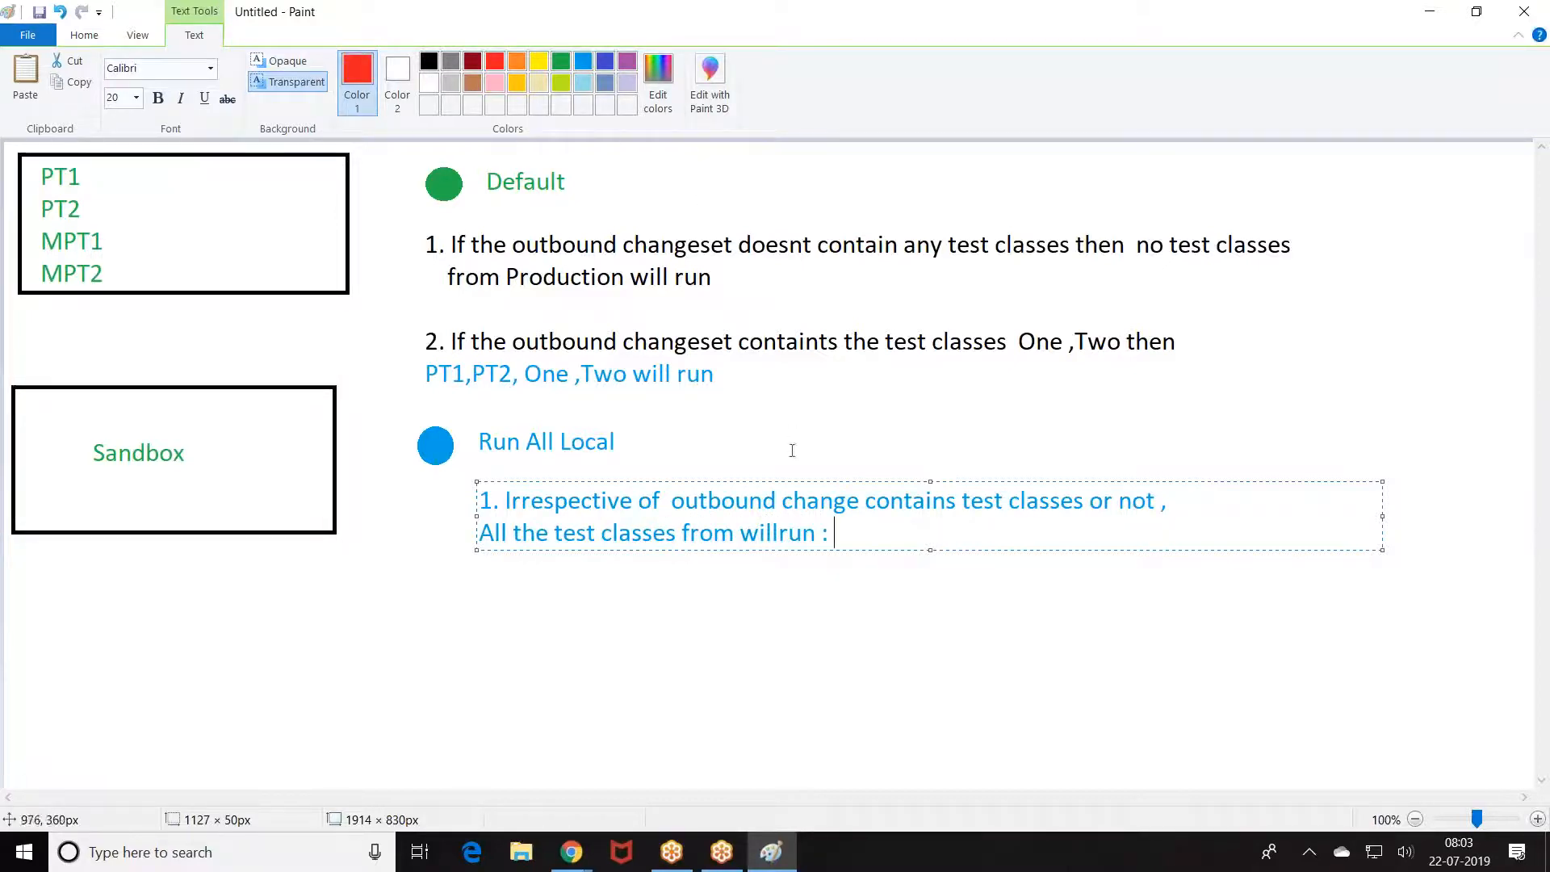
pyautogui.write('PT1,PT2')
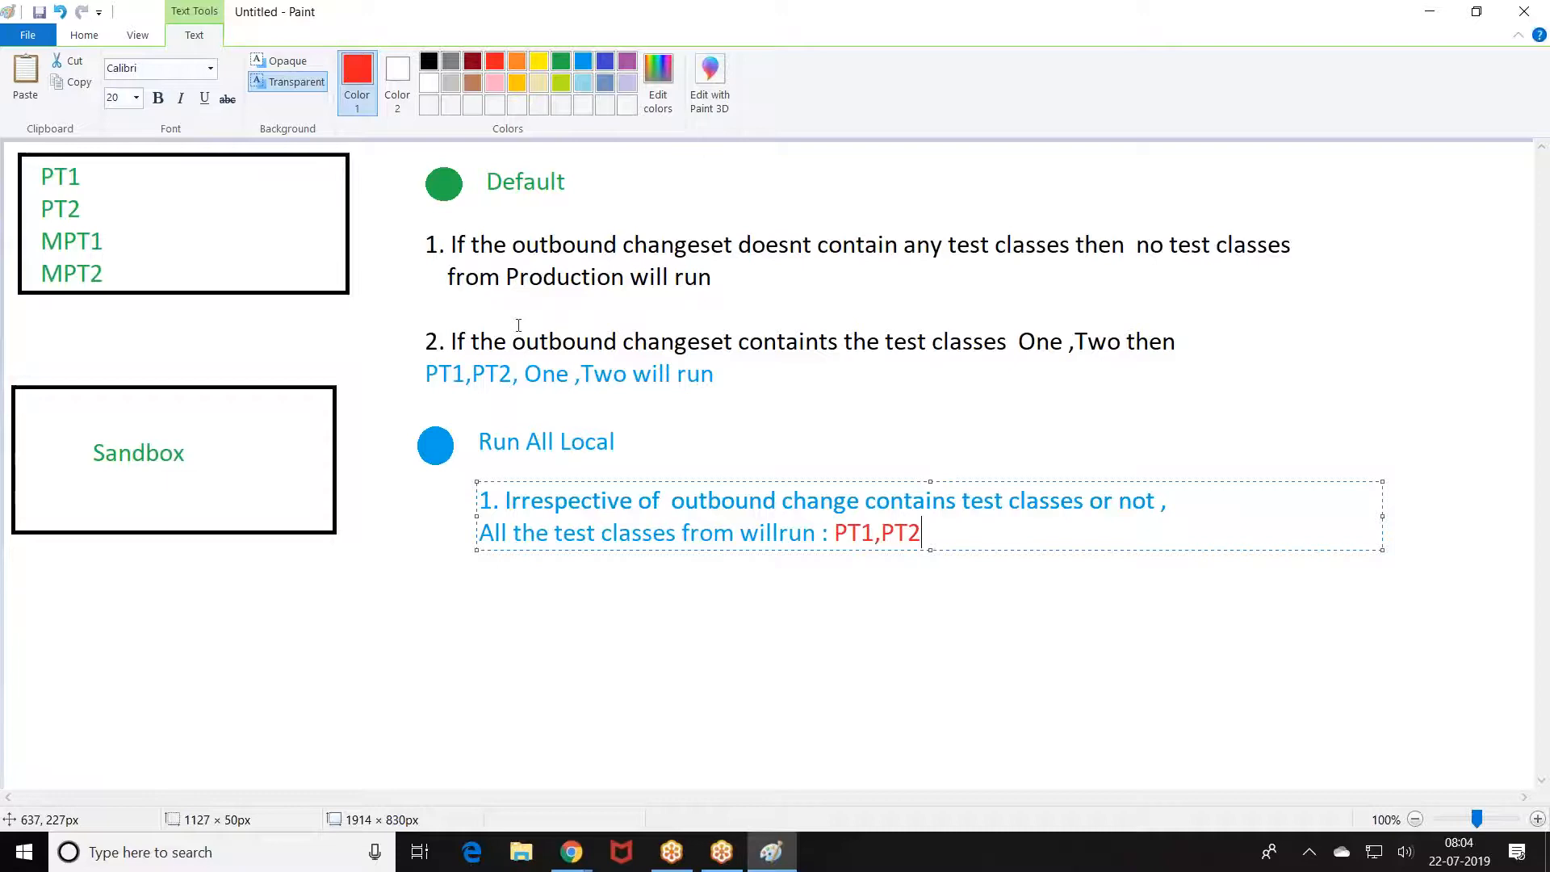
# Step: Check the 'Run local tests' wording on the Salesforce test options page
pyautogui.click(571, 852)
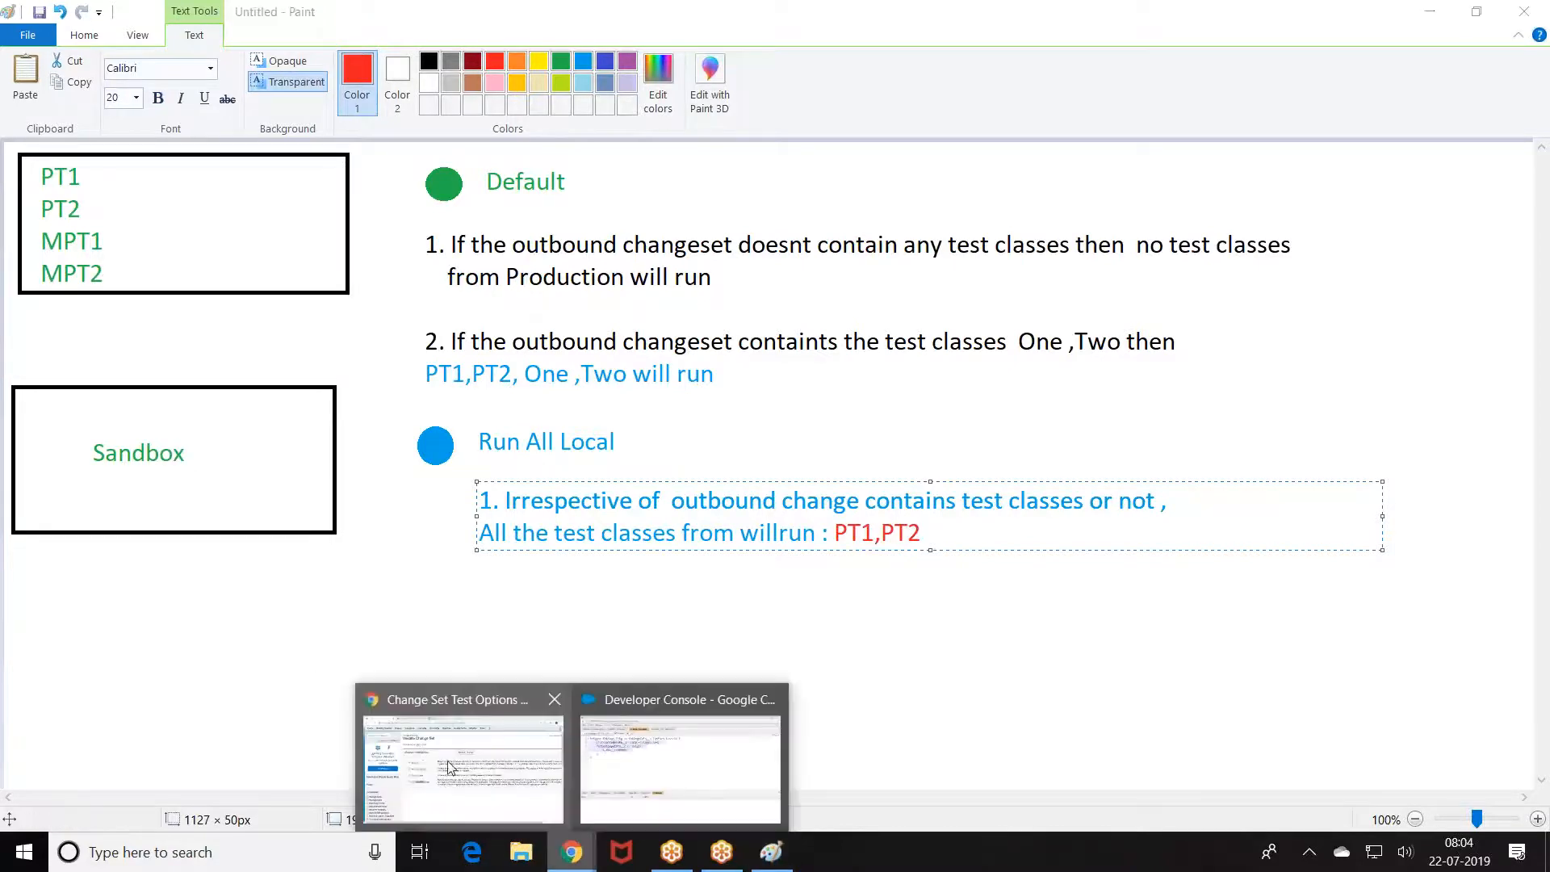
pyautogui.click(497, 795)
pyautogui.moveTo(407, 410); pyautogui.dragTo(482, 414)
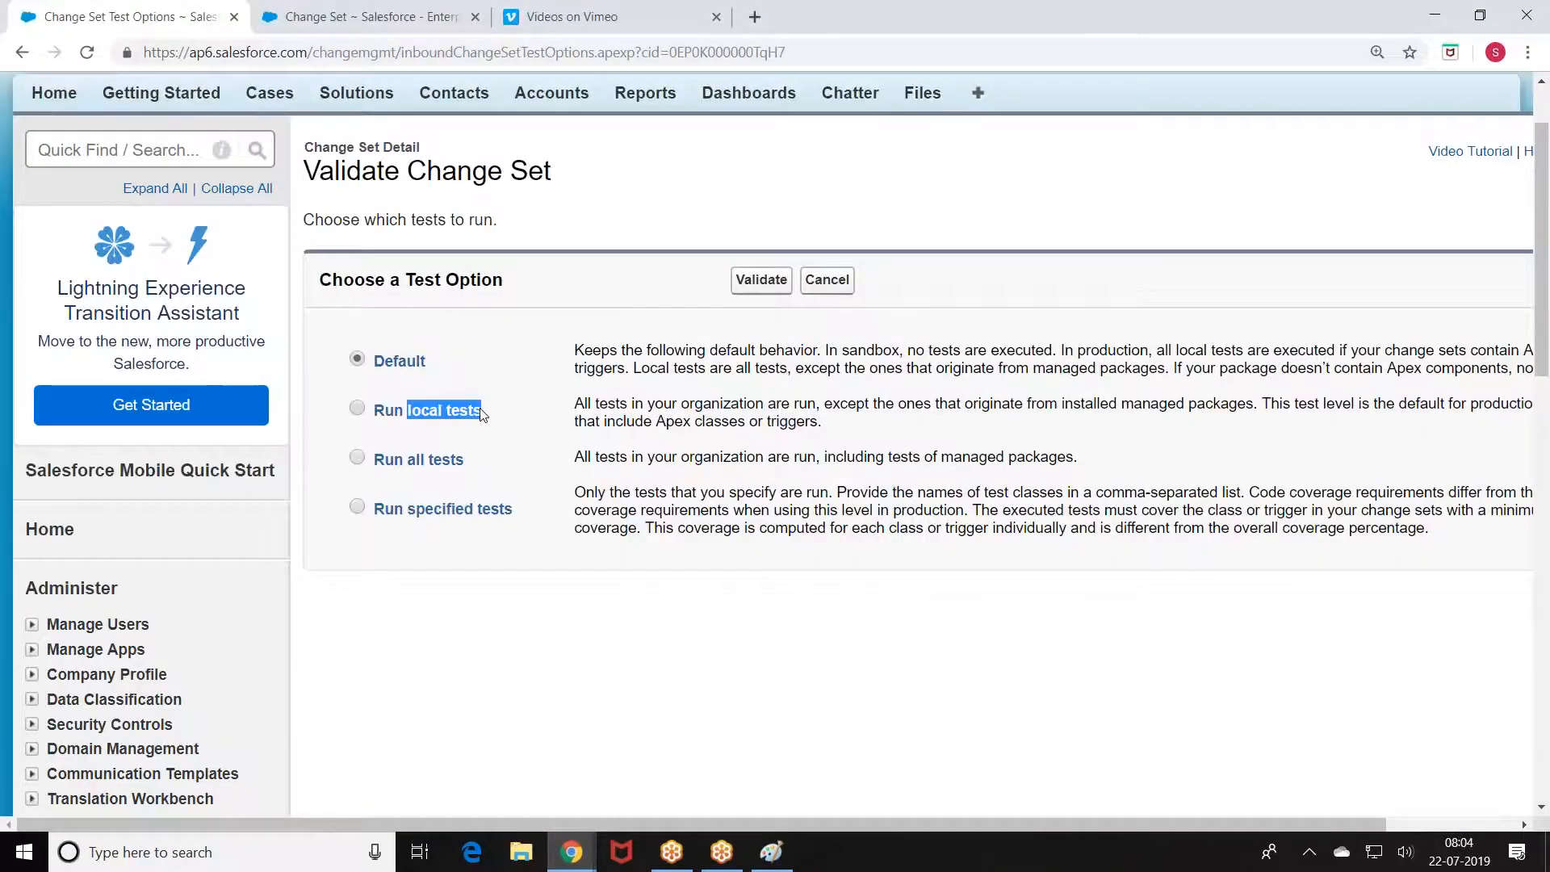
pyautogui.click(771, 851)
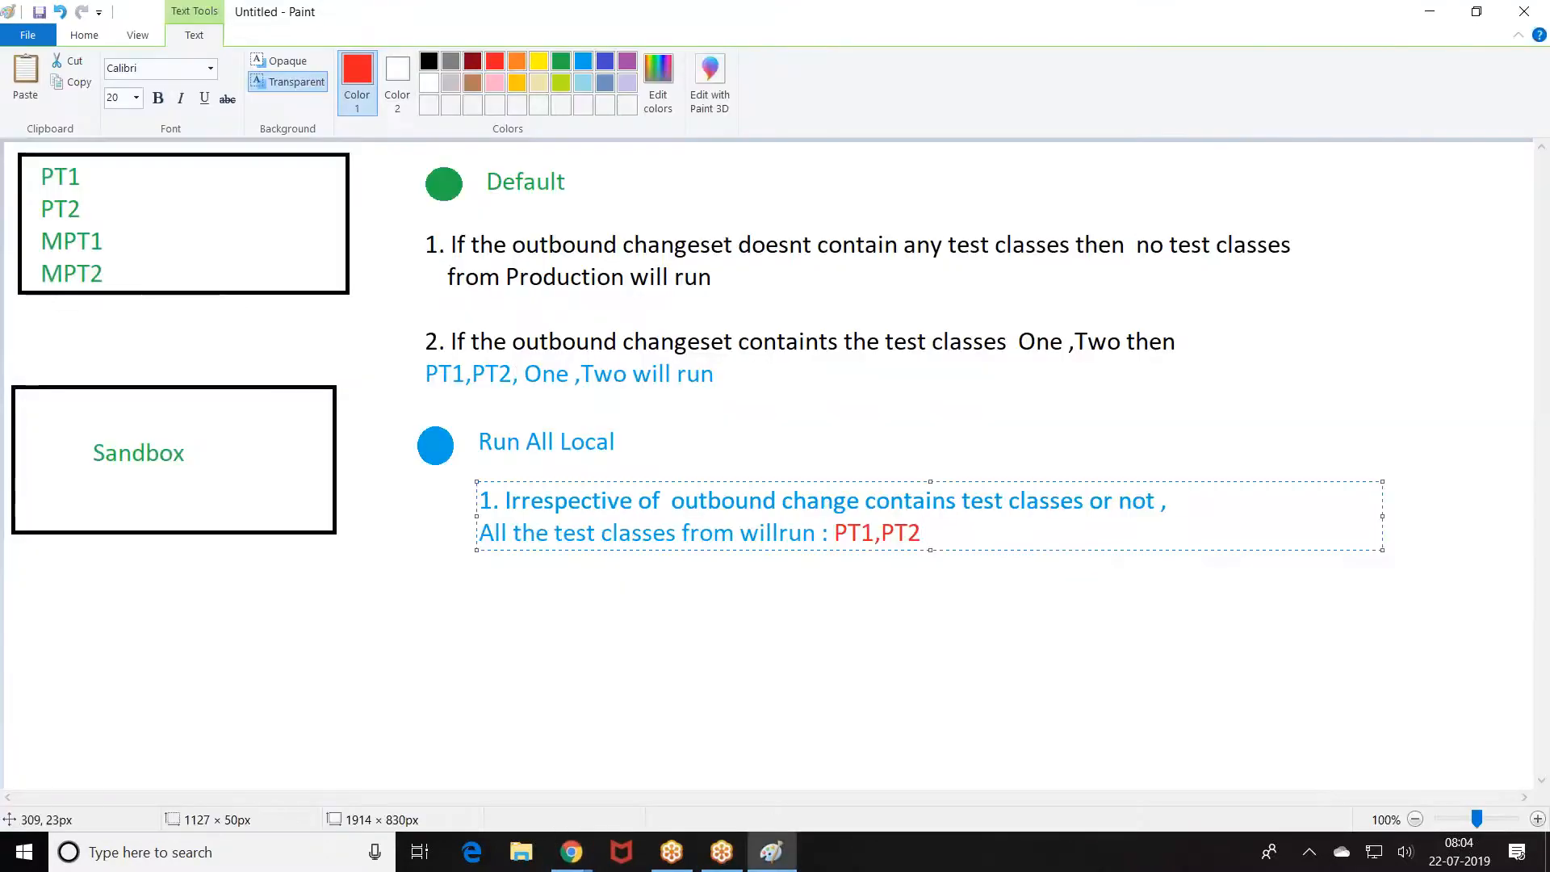
# Step: Replace 'All Local' with 'local tests' so the heading reads Run local tests
pyautogui.click(84, 35)
pyautogui.click(123, 81)
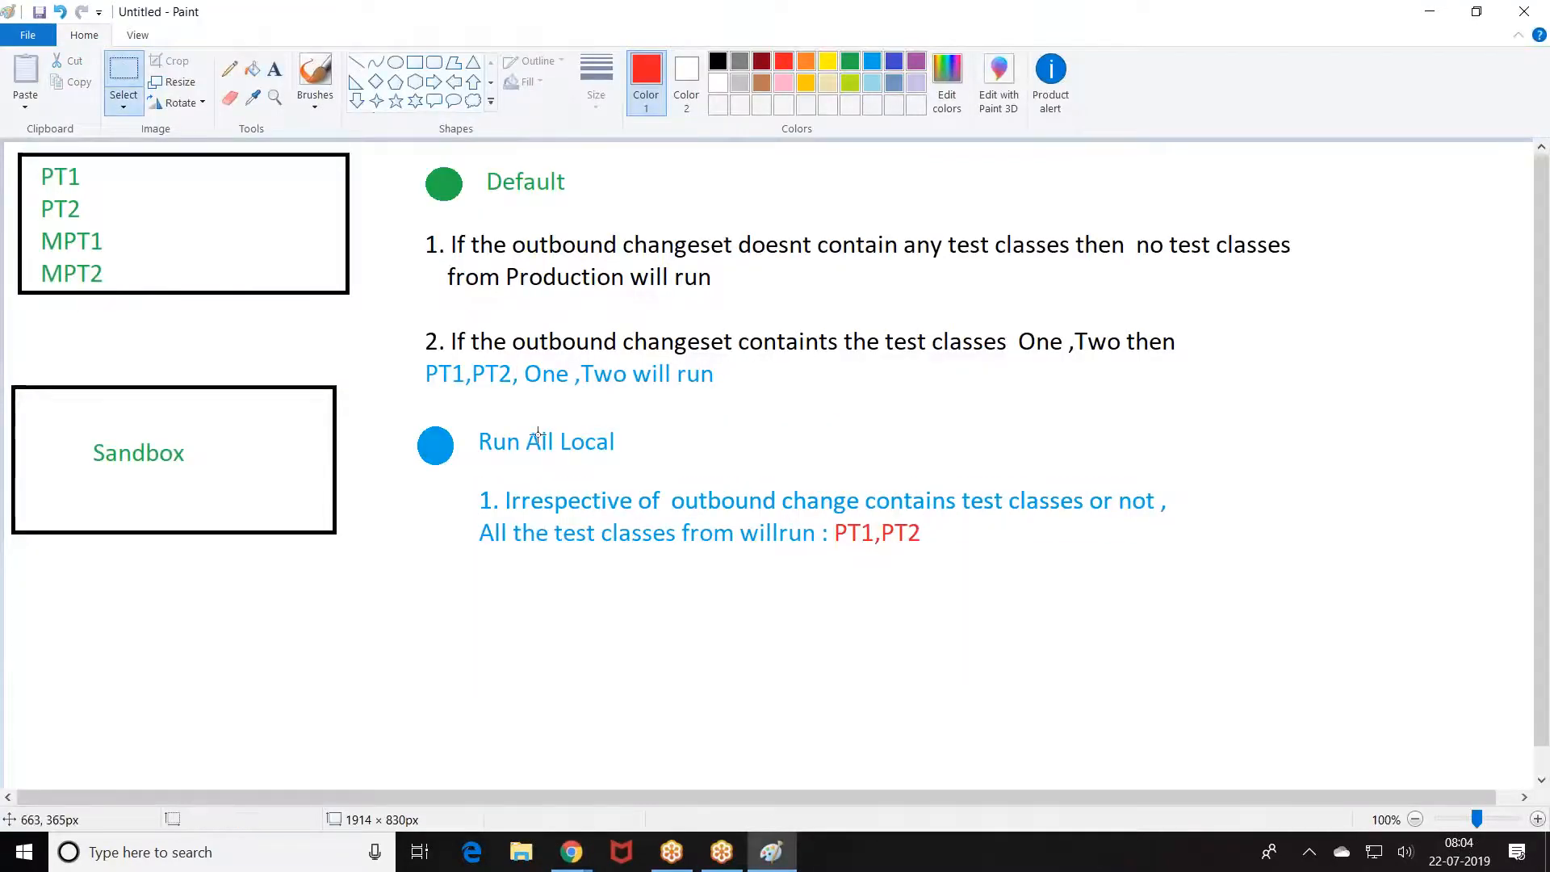
pyautogui.moveTo(525, 426); pyautogui.dragTo(622, 456)
pyautogui.press('Delete')
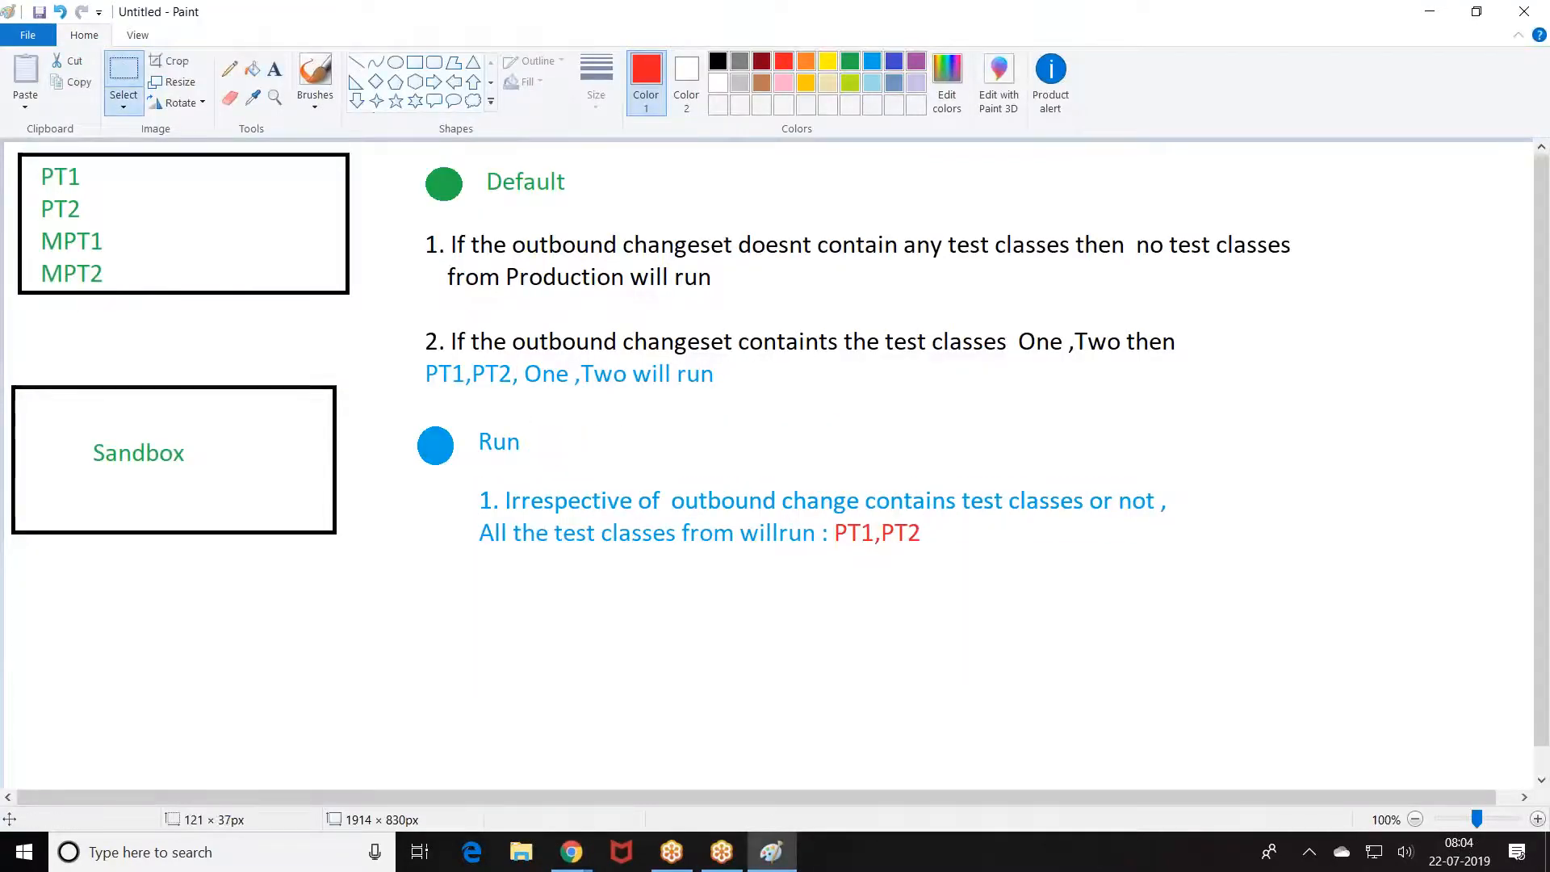
pyautogui.click(275, 68)
pyautogui.click(525, 421)
pyautogui.write('local tests')
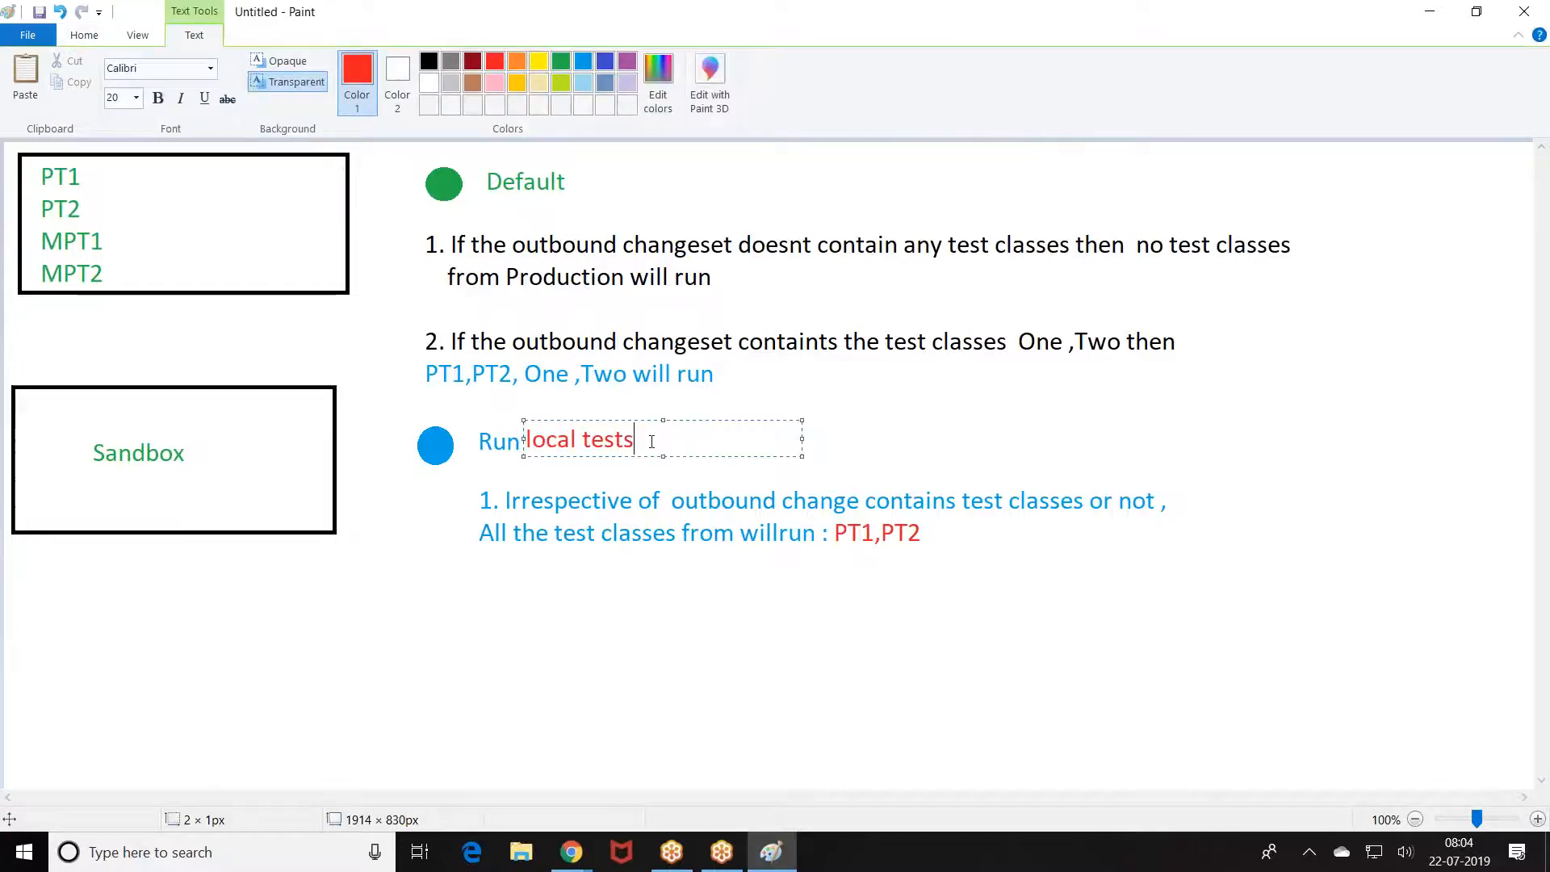
pyautogui.click(453, 587)
# Step: Draw a small circle below the blue notes and fill it solid red
pyautogui.click(395, 62)
pyautogui.moveTo(415, 591); pyautogui.dragTo(452, 622)
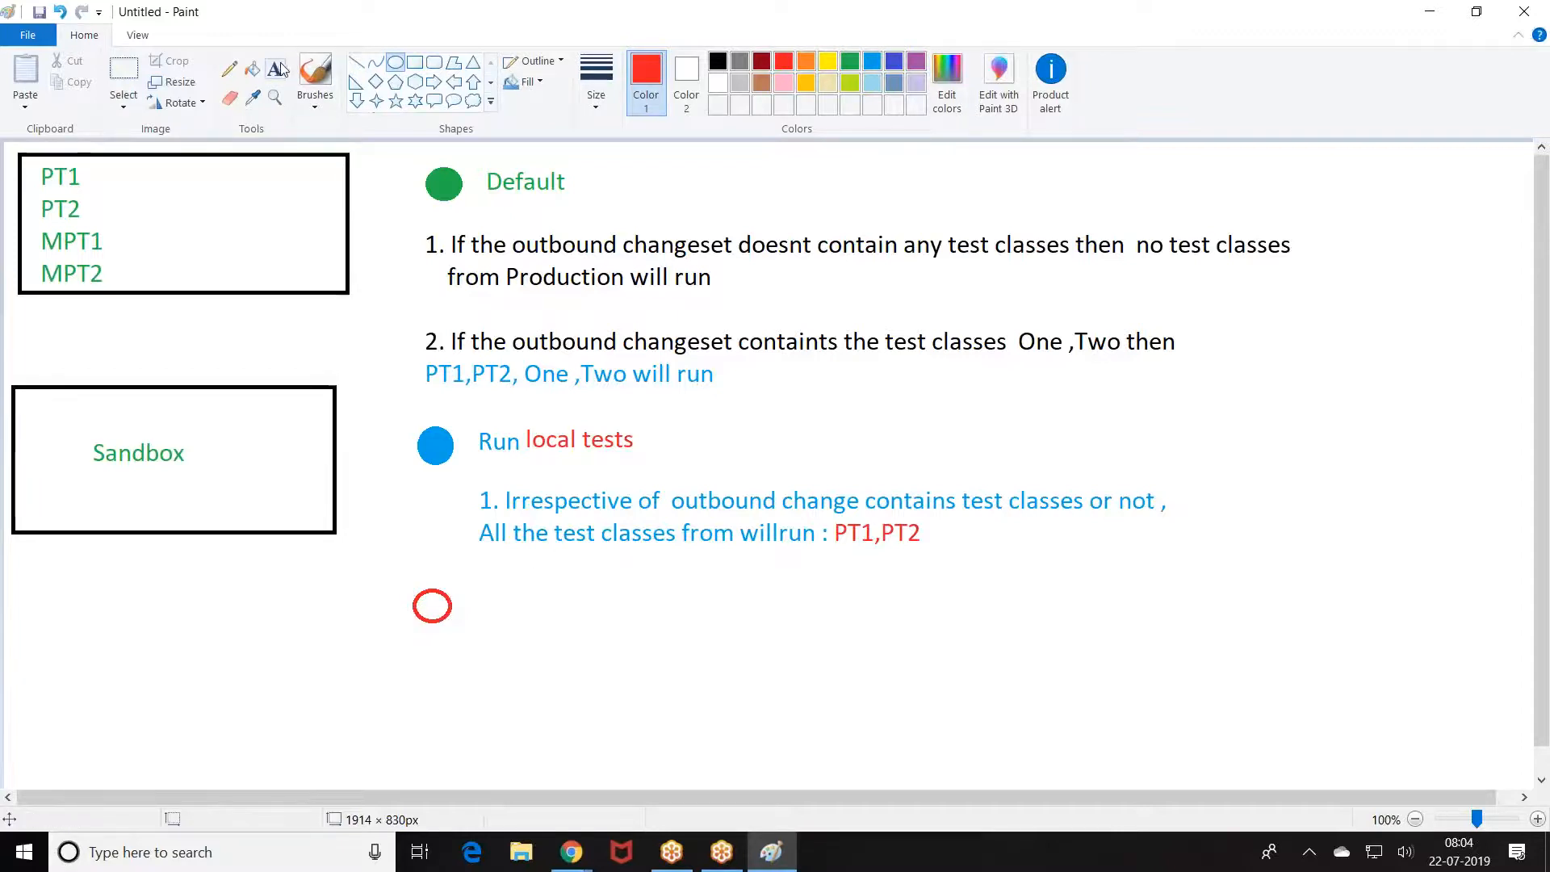
pyautogui.click(252, 69)
pyautogui.click(432, 605)
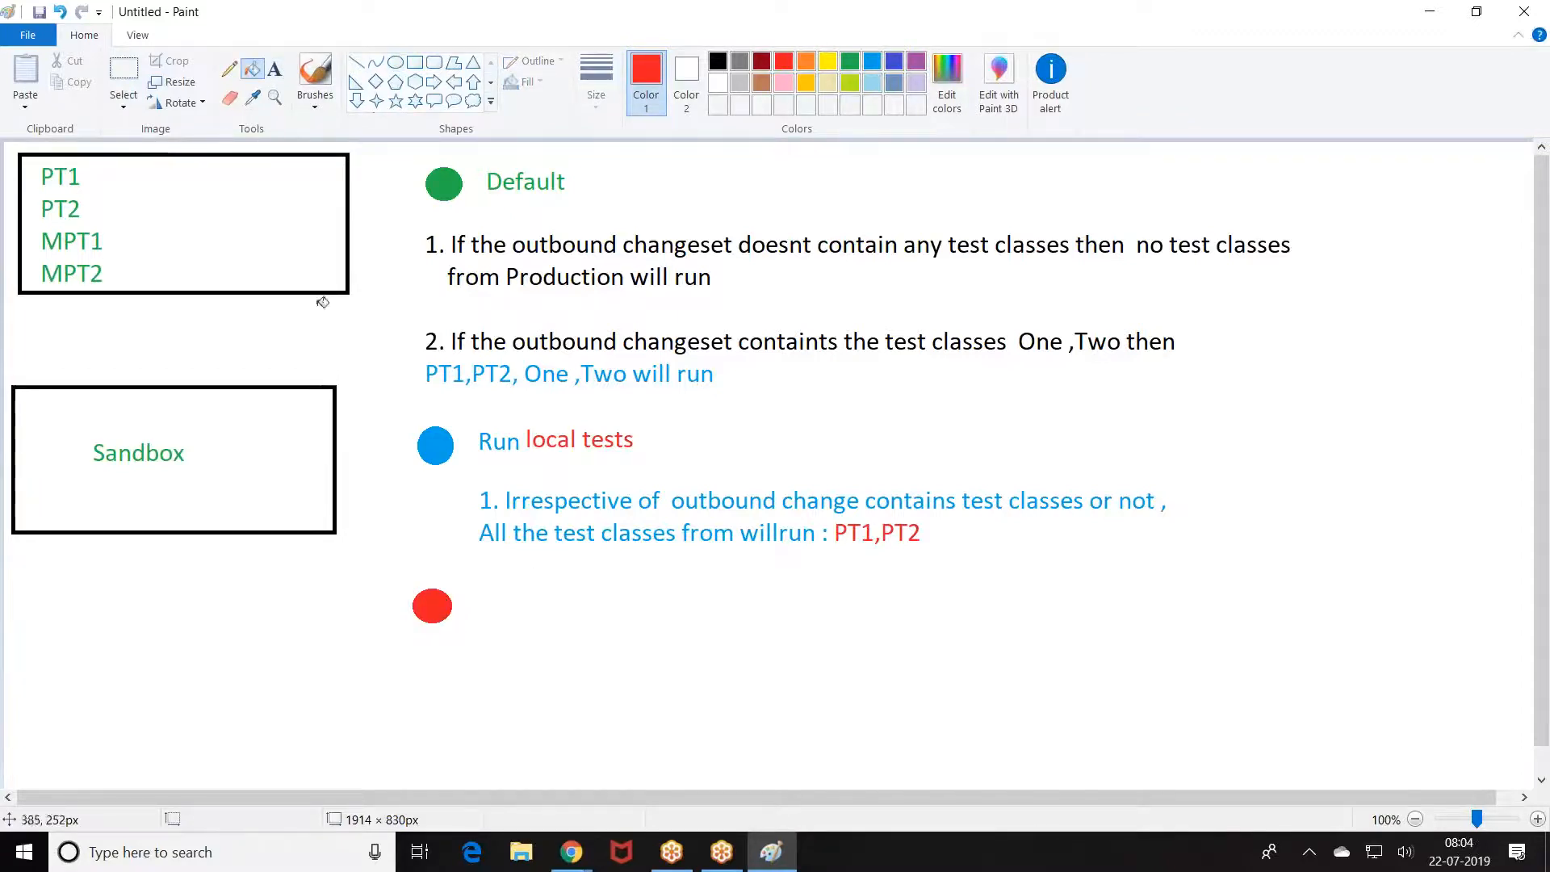
# Step: Revisit the Salesforce validation page, then start a text label beside the red dot
pyautogui.moveTo(569, 859)
pyautogui.click(481, 749)
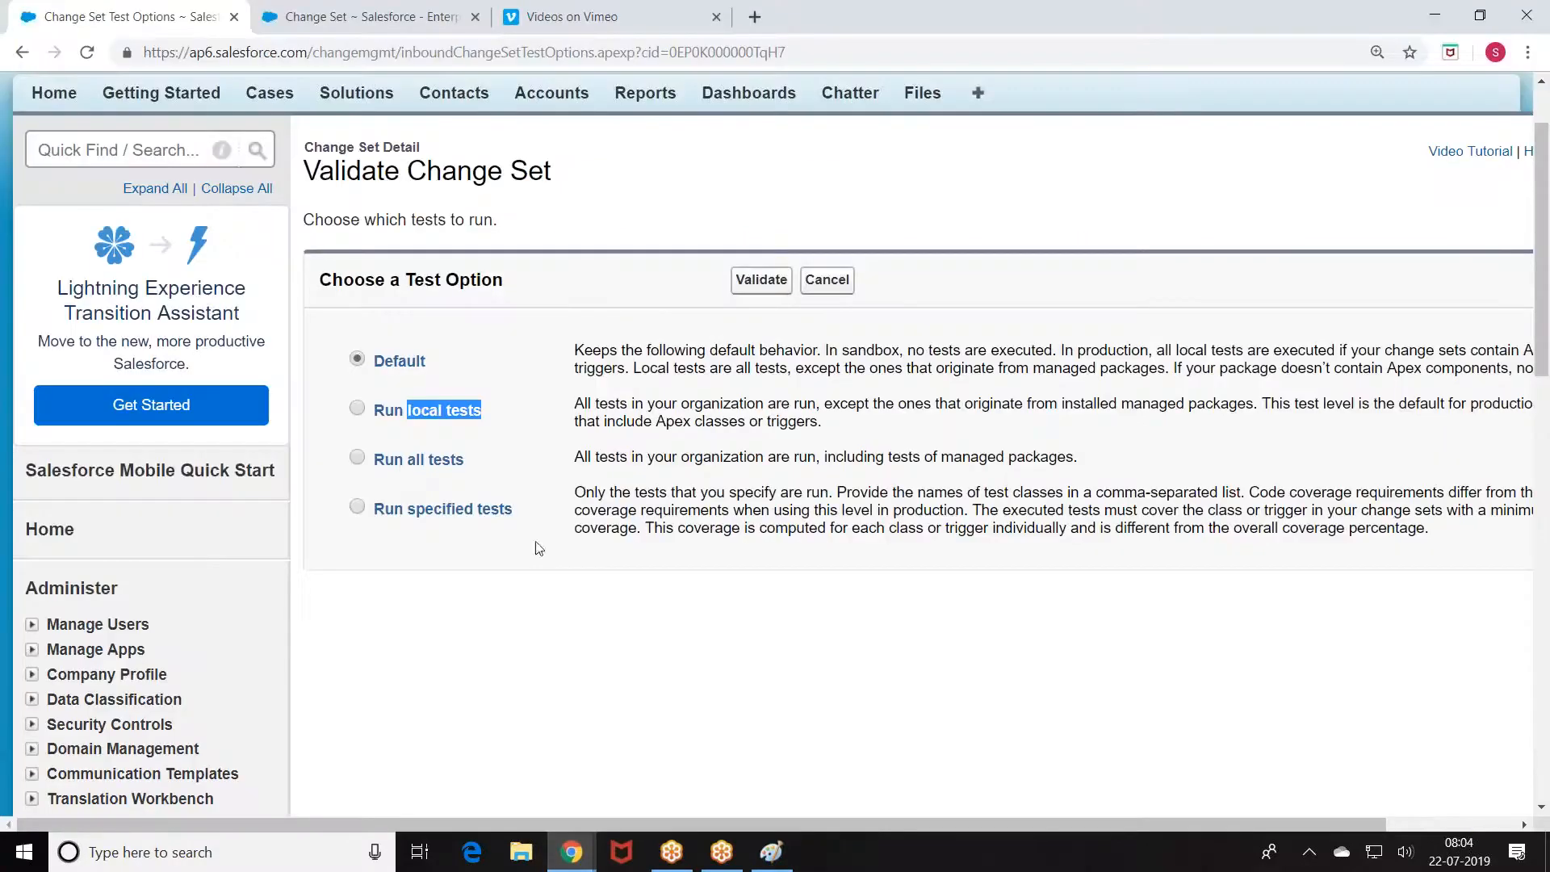
pyautogui.click(771, 852)
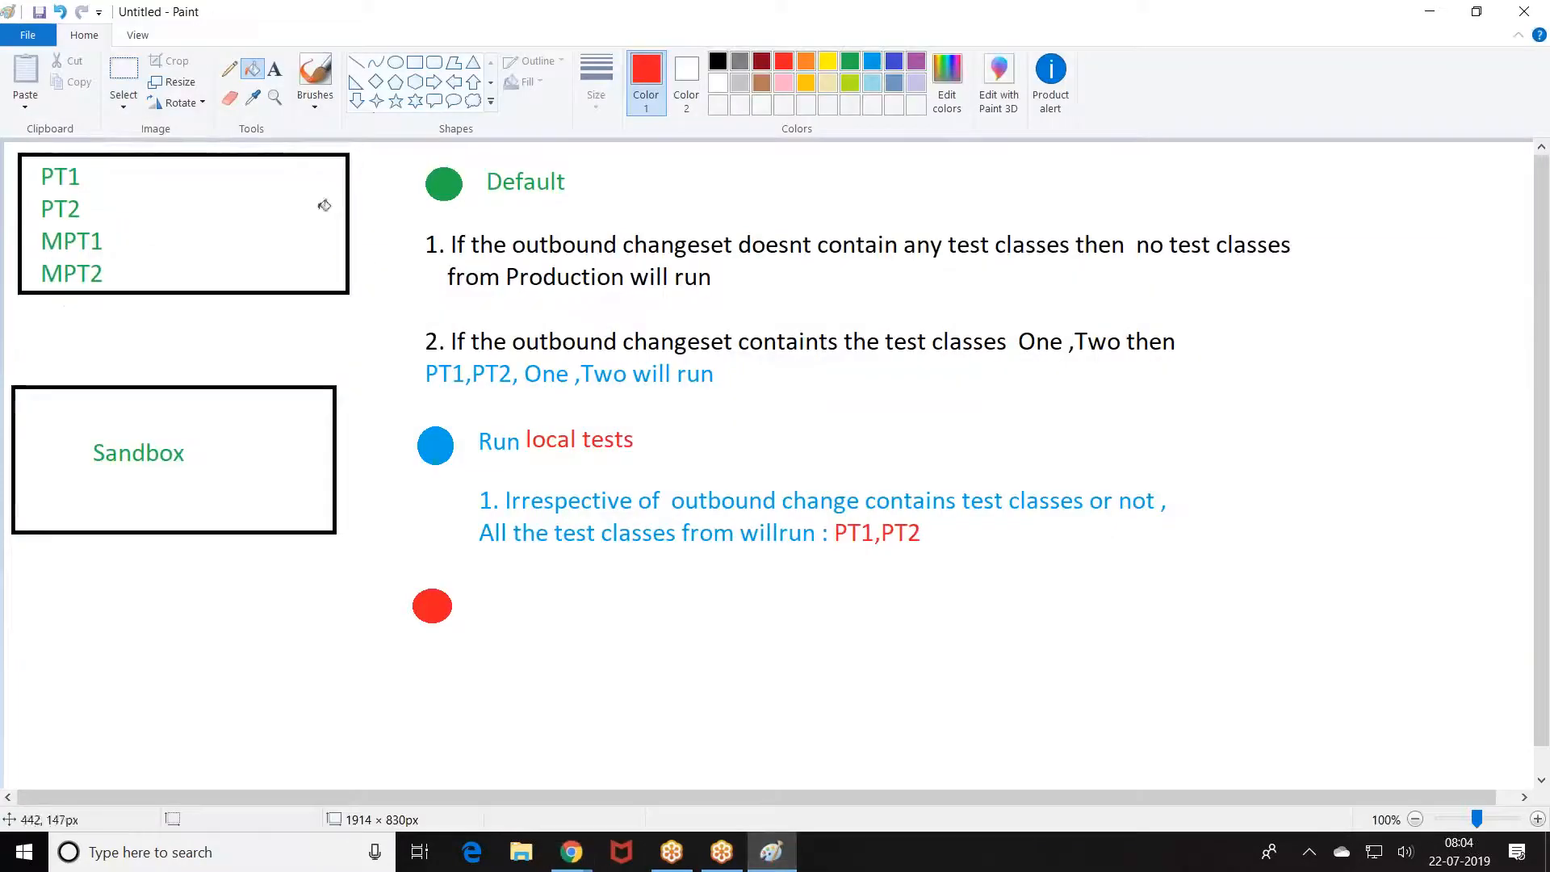
pyautogui.click(274, 70)
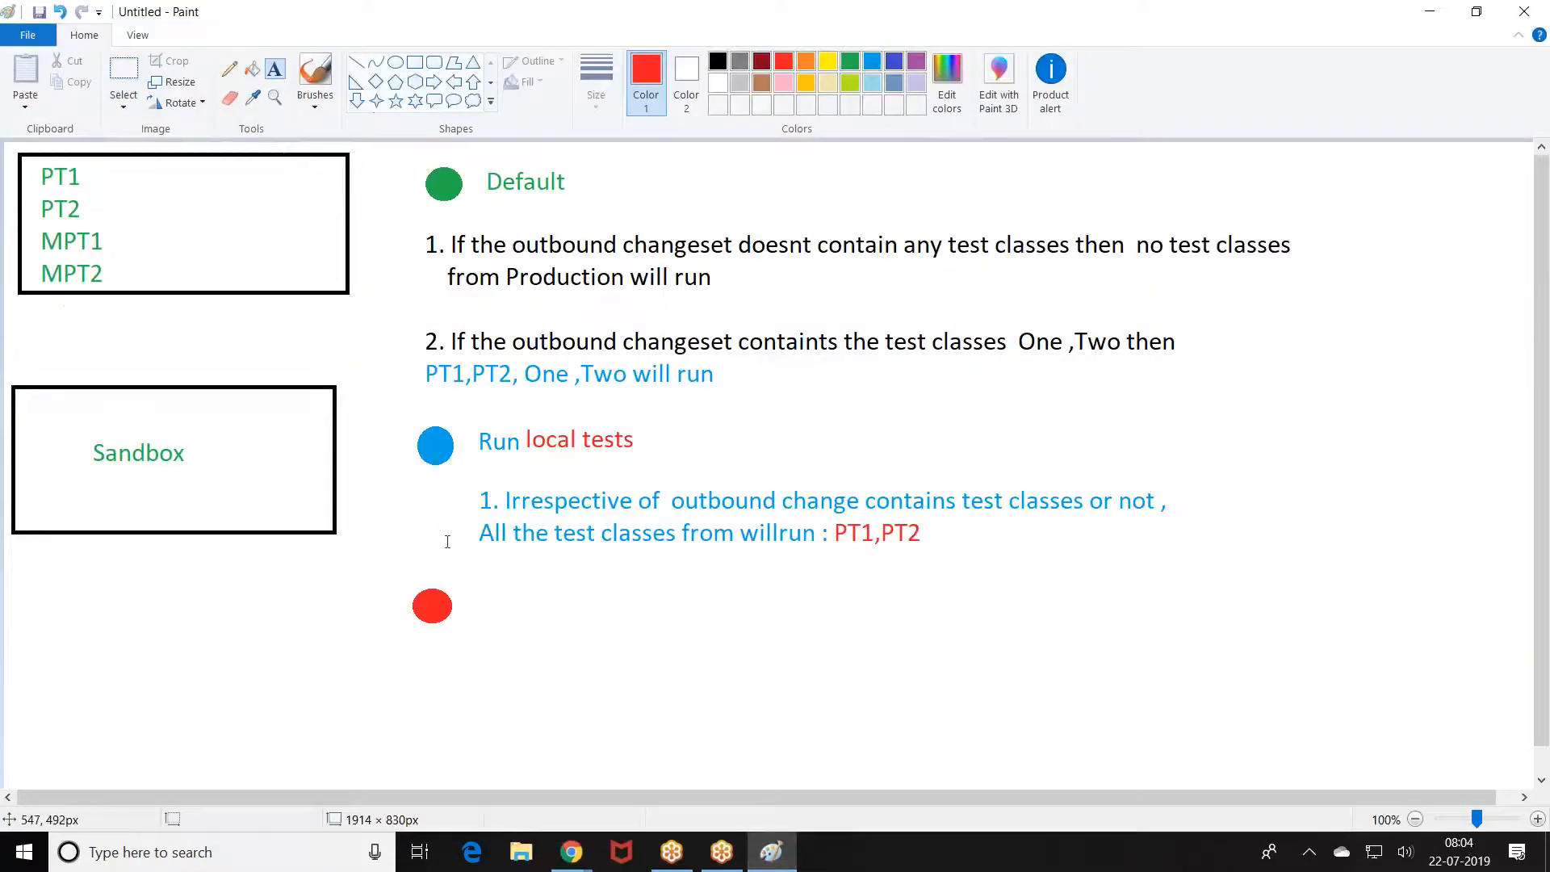
pyautogui.click(478, 602)
# Step: Label the red dot 'Run ALL Tests' in red text
pyautogui.write('RunA')
pyautogui.press('BackSpace')
pyautogui.write('ALL Test s')
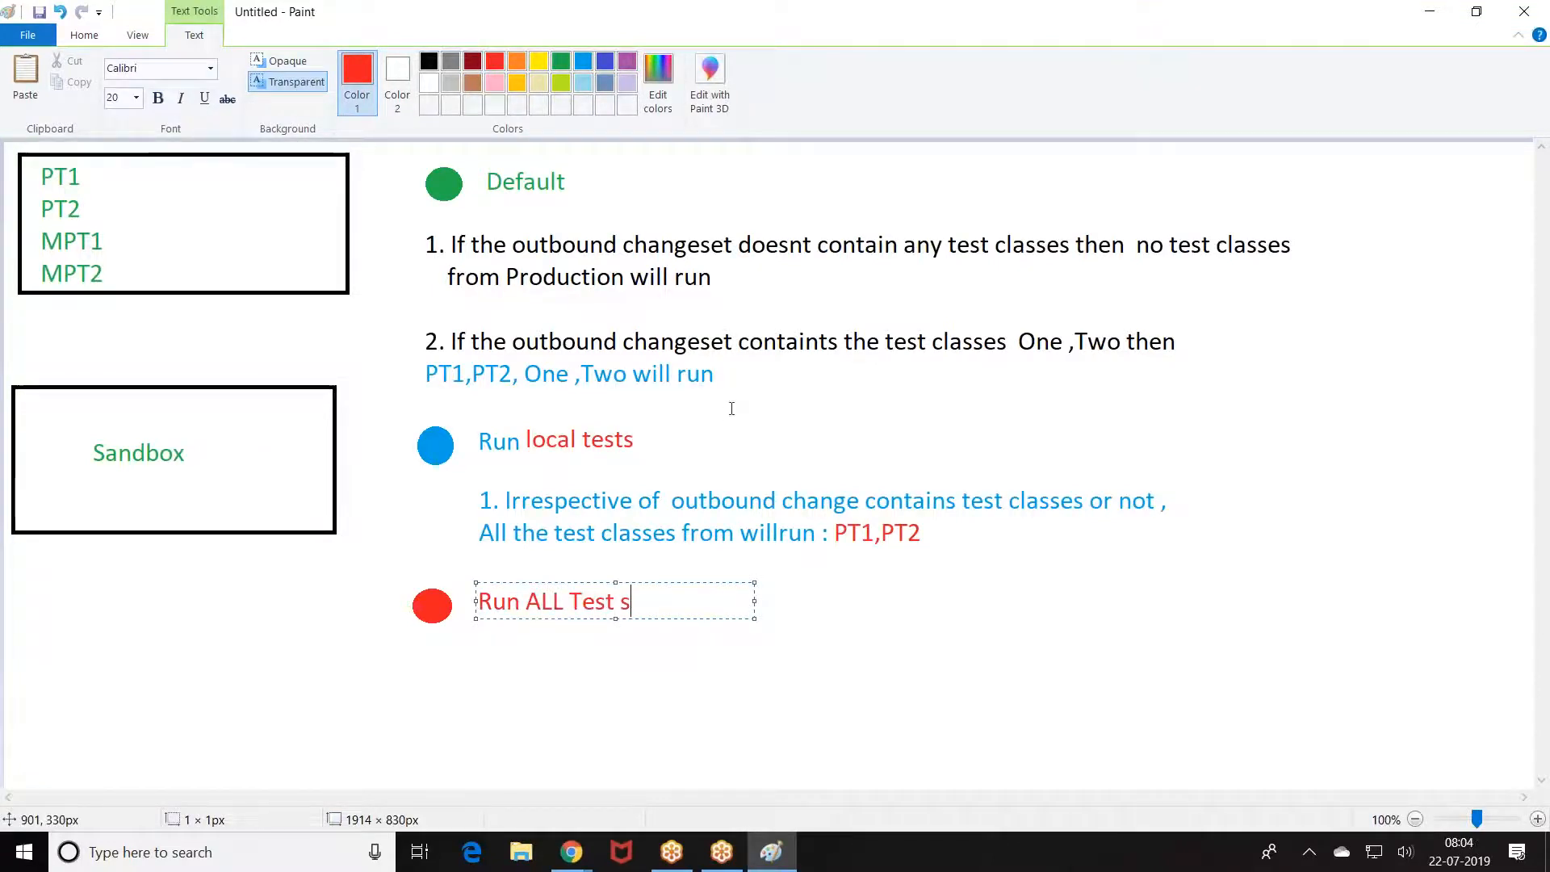
pyautogui.press('BackSpace')
pyautogui.press('BackSpace')
pyautogui.write('s')
pyautogui.click(494, 560)
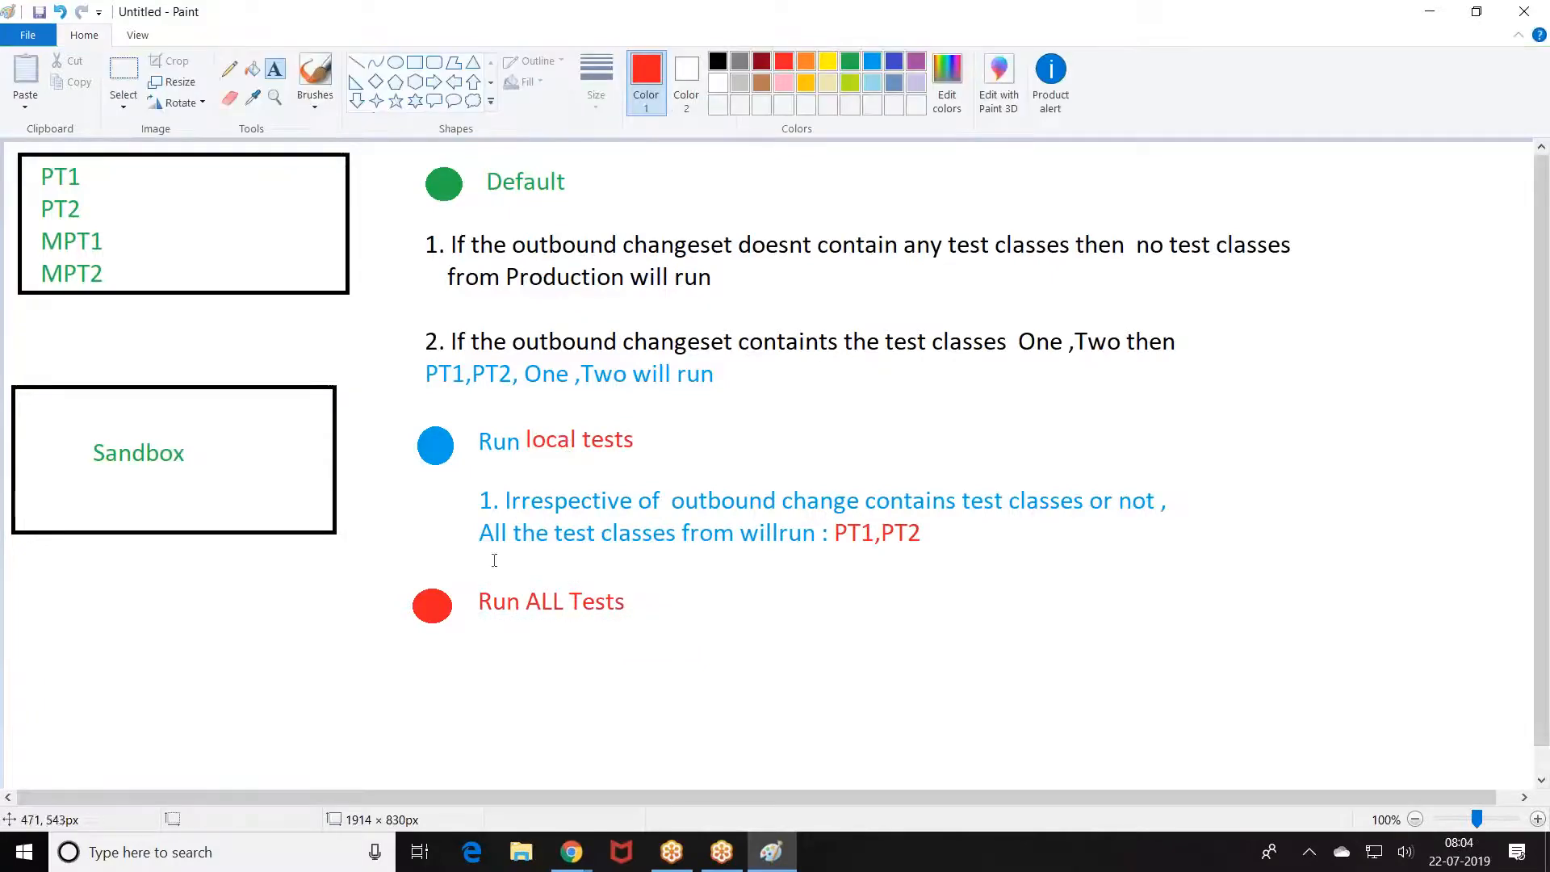
# Step: Add a wide red note below saying all Production test classes run, including managed package ones
pyautogui.click(480, 643)
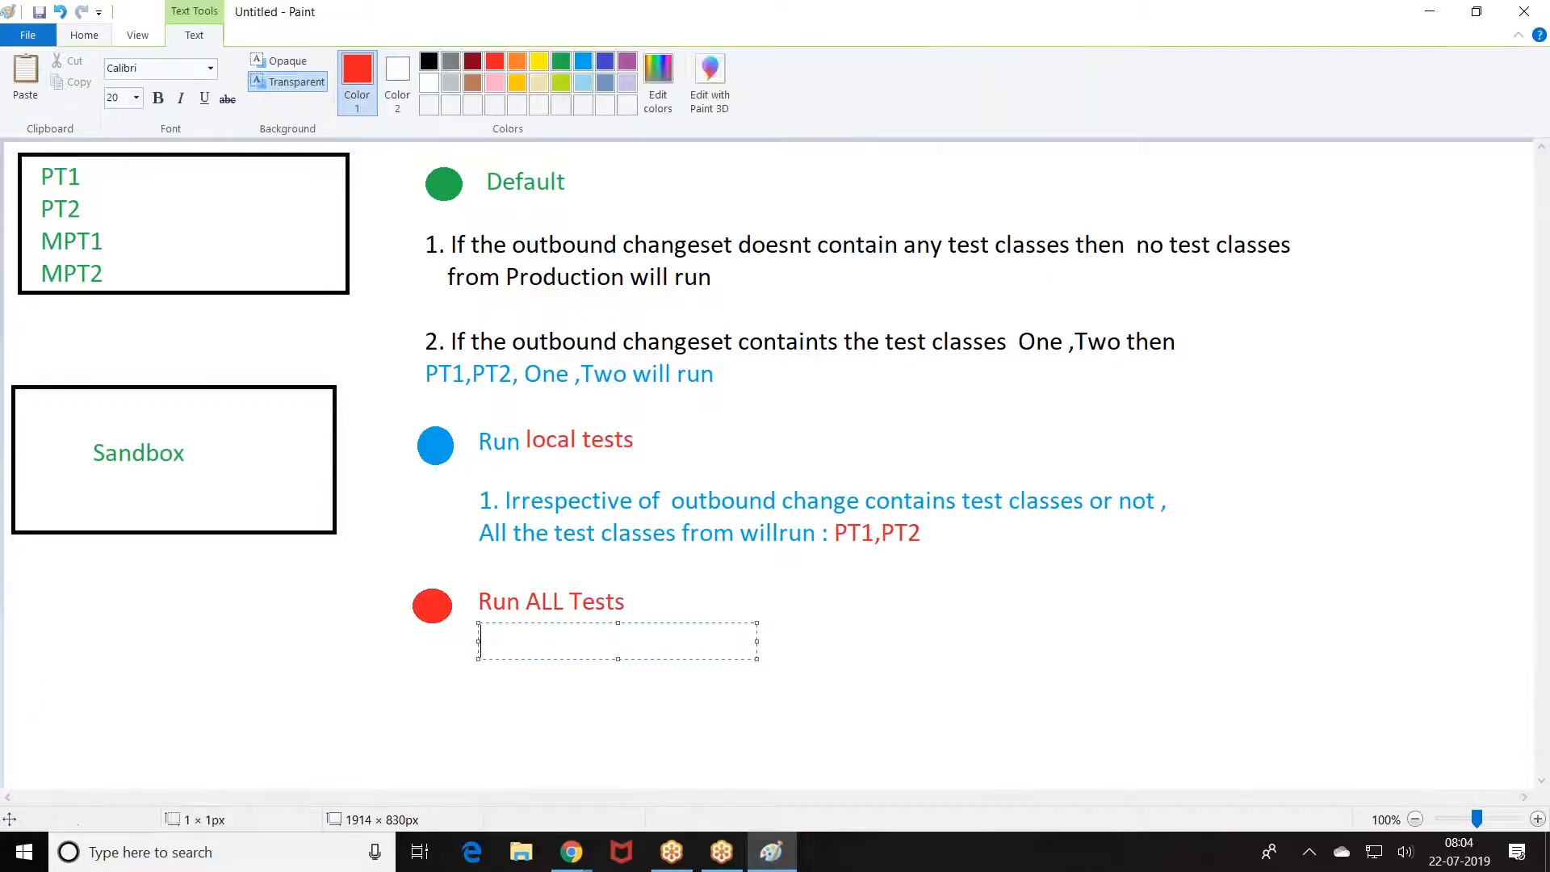
pyautogui.write('Irrespective of outbound')
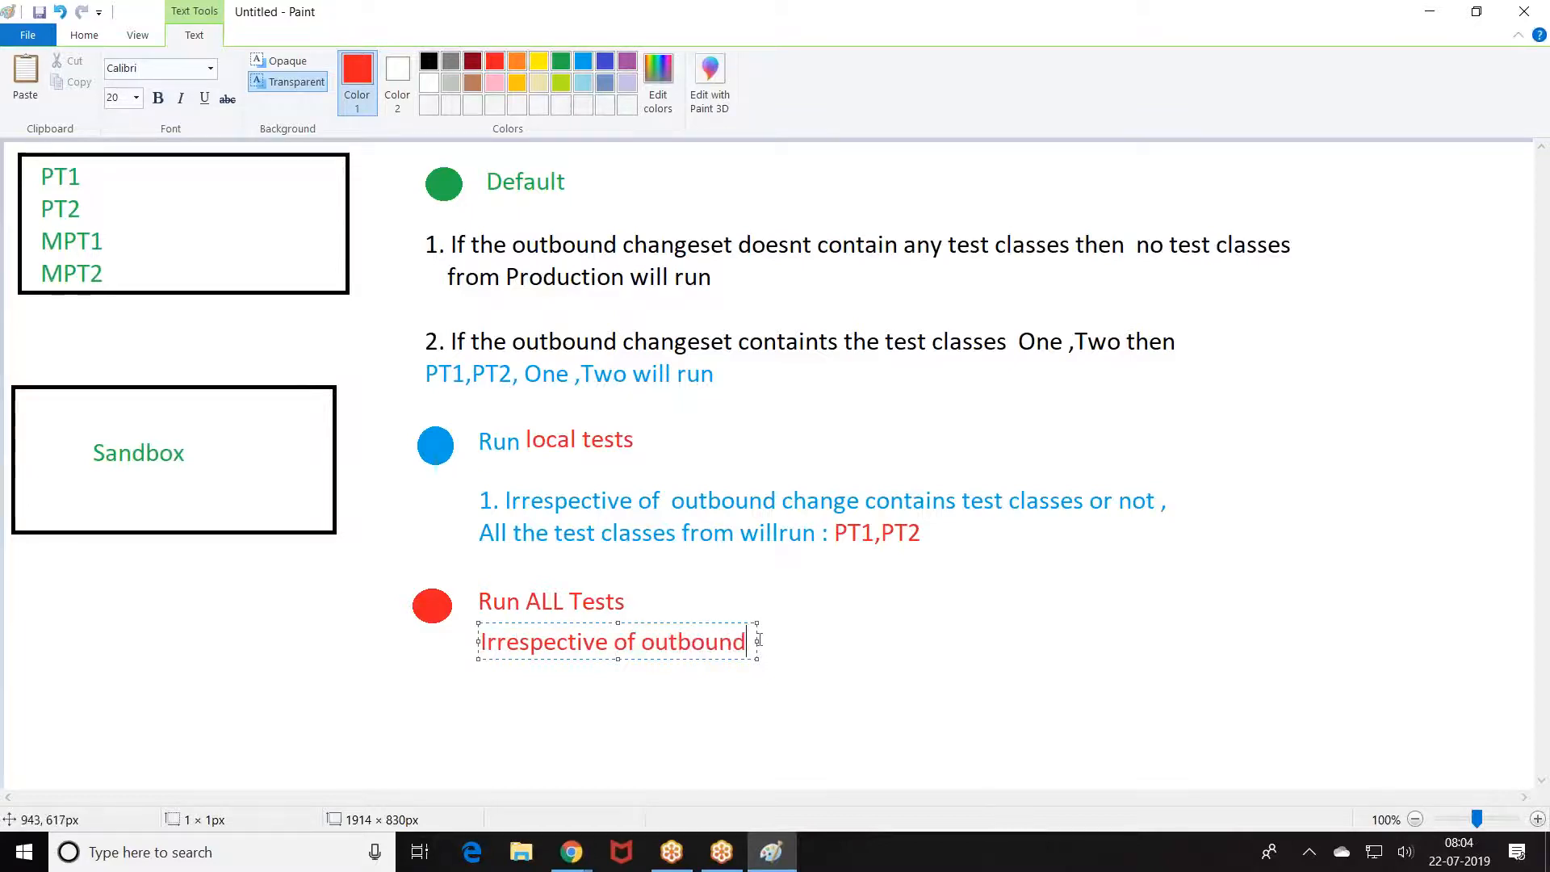
pyautogui.moveTo(758, 640); pyautogui.dragTo(1313, 643)
pyautogui.write('cha')
pyautogui.press('BackSpace')
pyautogui.press('BackSpace')
pyautogui.press('BackSpace')
pyautogui.press('BackSpace')
pyautogui.press('BackSpace')
pyautogui.press('BackSpace')
pyautogui.press('BackSpace')
pyautogui.press('BackSpace')
pyautogui.press('BackSpace')
pyautogui.press('BackSpace')
pyautogui.press('BackSpace')
pyautogui.press('BackSpace')
pyautogui.write('O')
pyautogui.press('BackSpace')
pyautogui.write('Elements in the Outbound all the ')
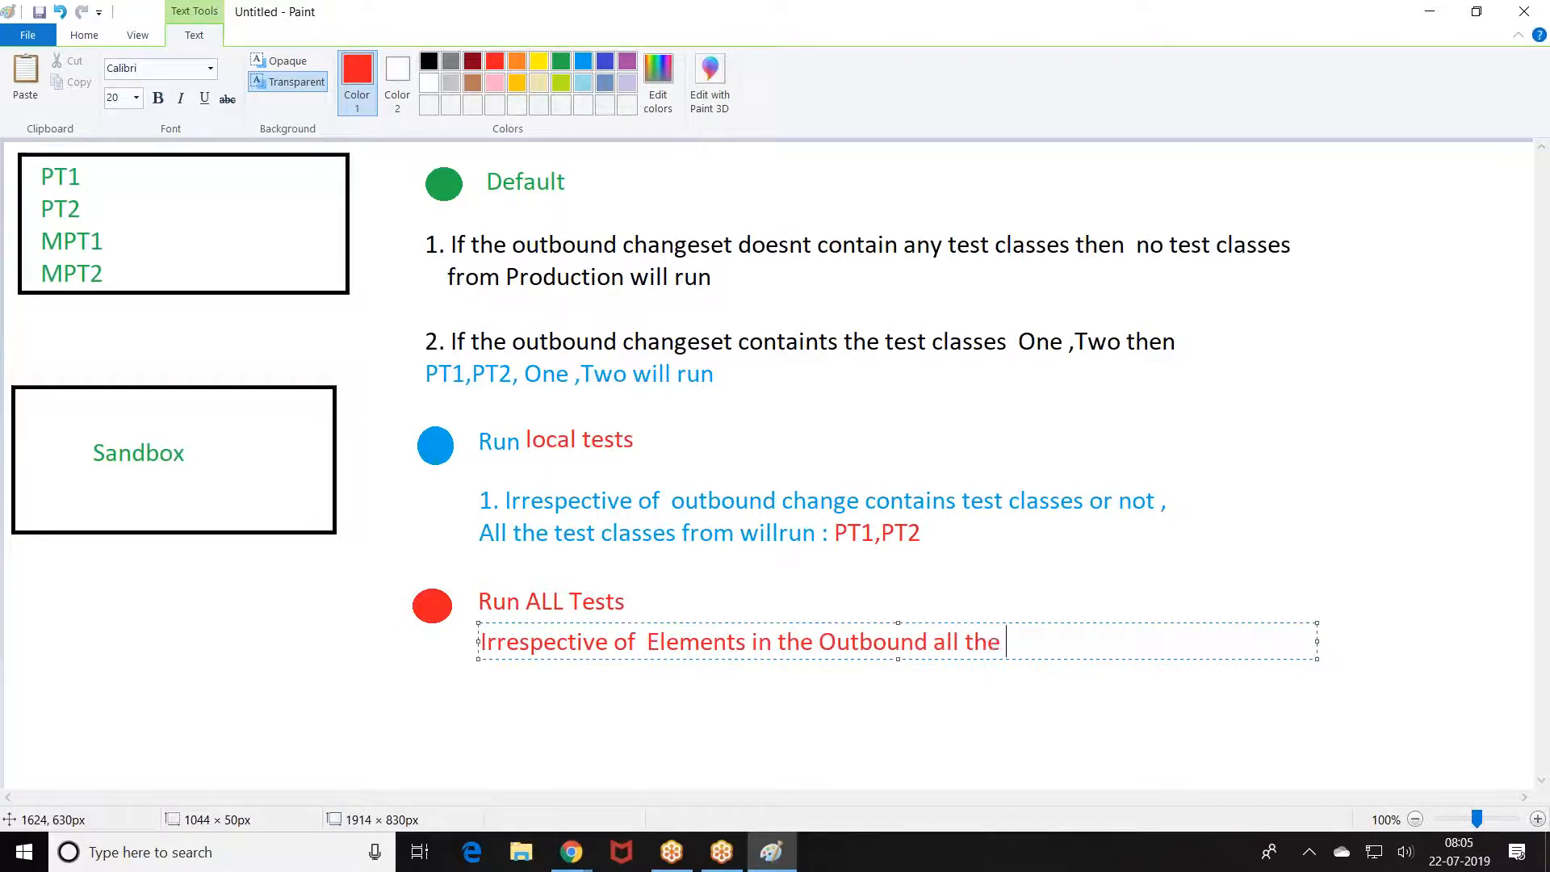
pyautogui.write('test classed')
pyautogui.press('BackSpace')
pyautogui.write('s pro')
pyautogui.press('BackSpace')
pyautogui.press('BackSpace')
pyautogui.press('BackSpace')
pyautogui.write('from Production including the managed package test classee')
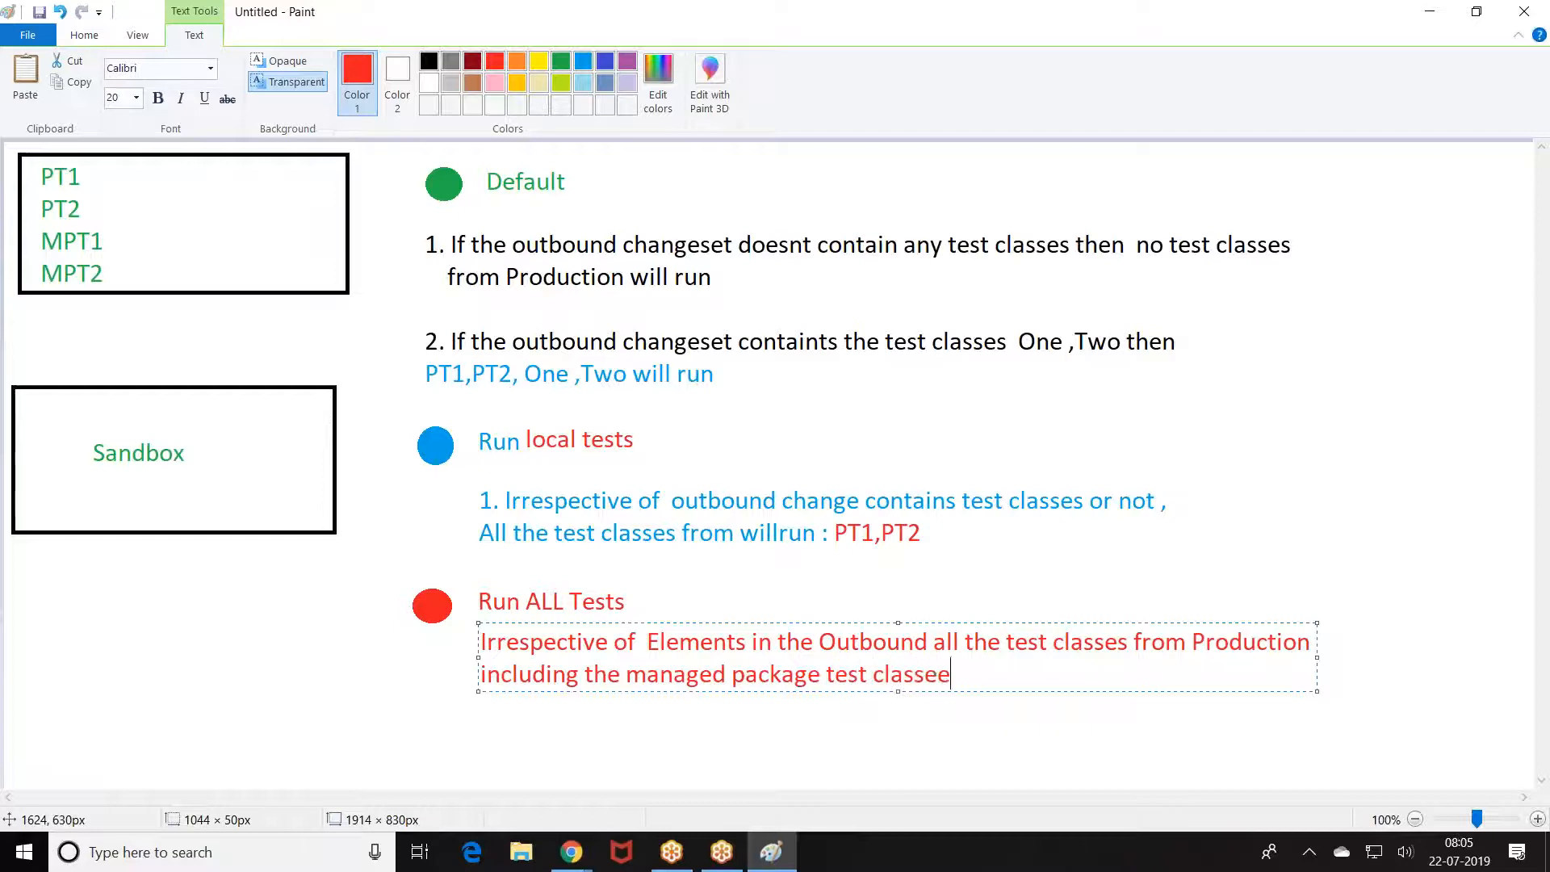
pyautogui.press('BackSpace')
pyautogui.press('BackSpace')
pyautogui.write('se')
pyautogui.press('BackSpace')
pyautogui.press('BackSpace')
pyautogui.write('es')
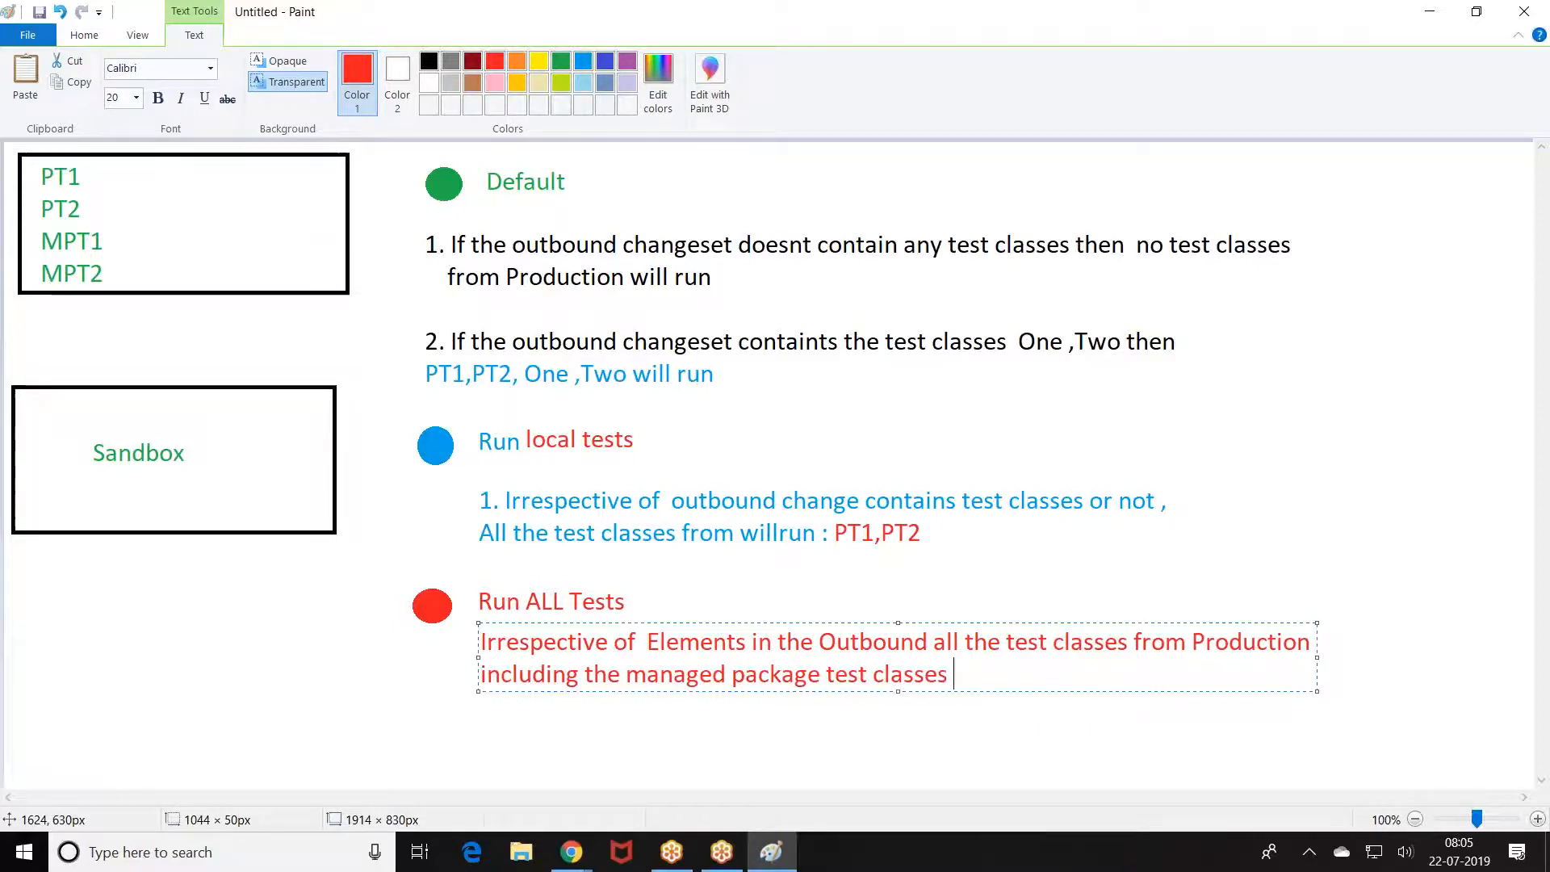
pyautogui.click(561, 60)
# Step: Type 'PT1,PT2,MPT1,MPT2' in green beneath the red Run ALL Tests note
pyautogui.click(582, 702)
pyautogui.click(581, 702)
pyautogui.write('PT1,PT2,MPT1,MPT2')
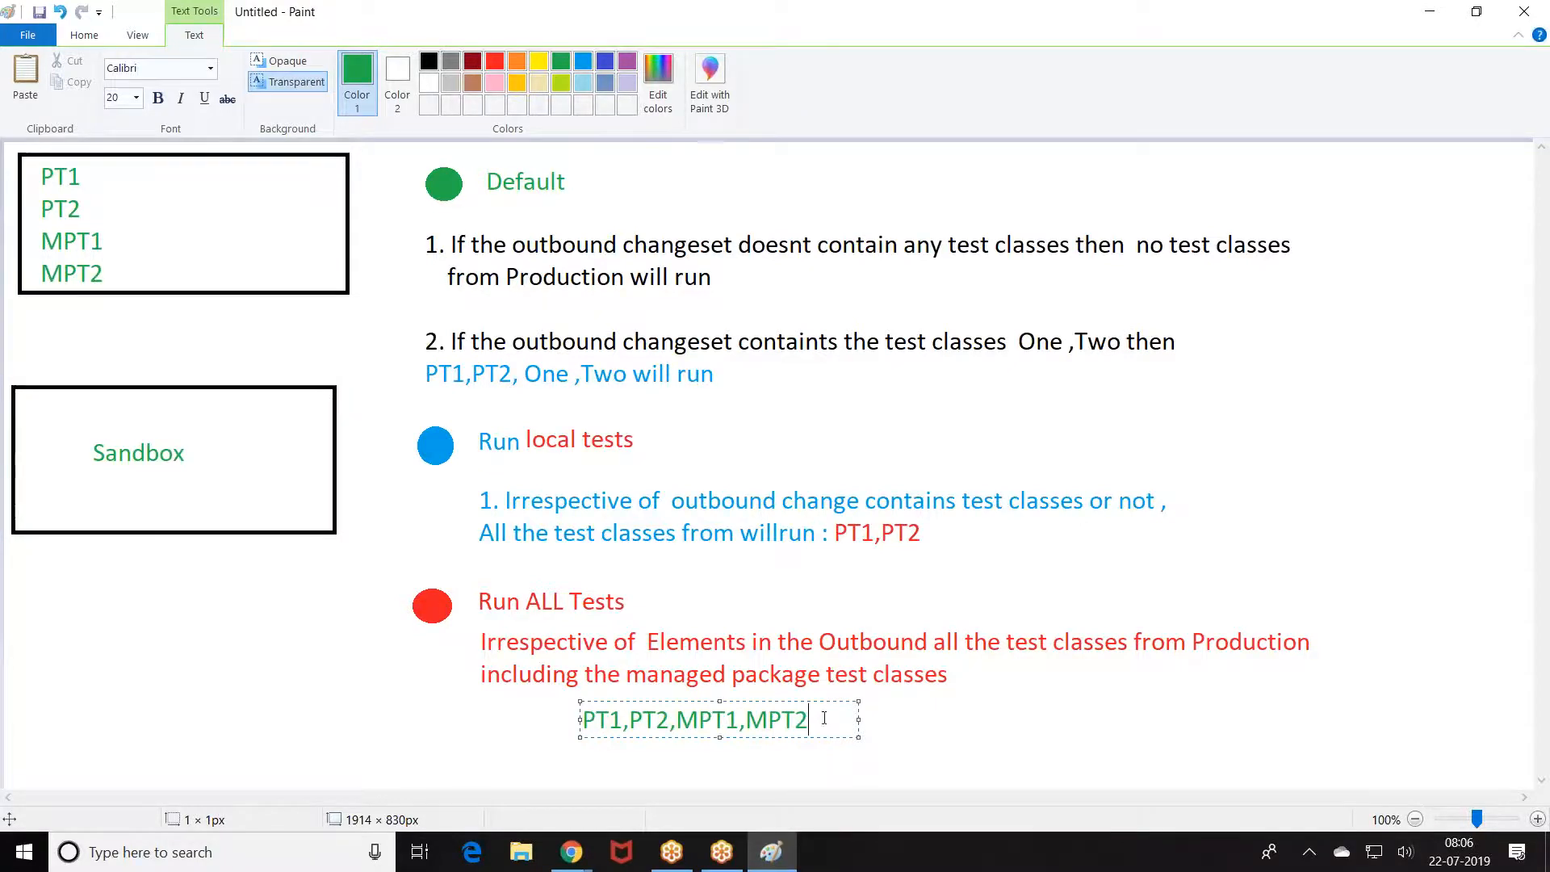
pyautogui.click(571, 852)
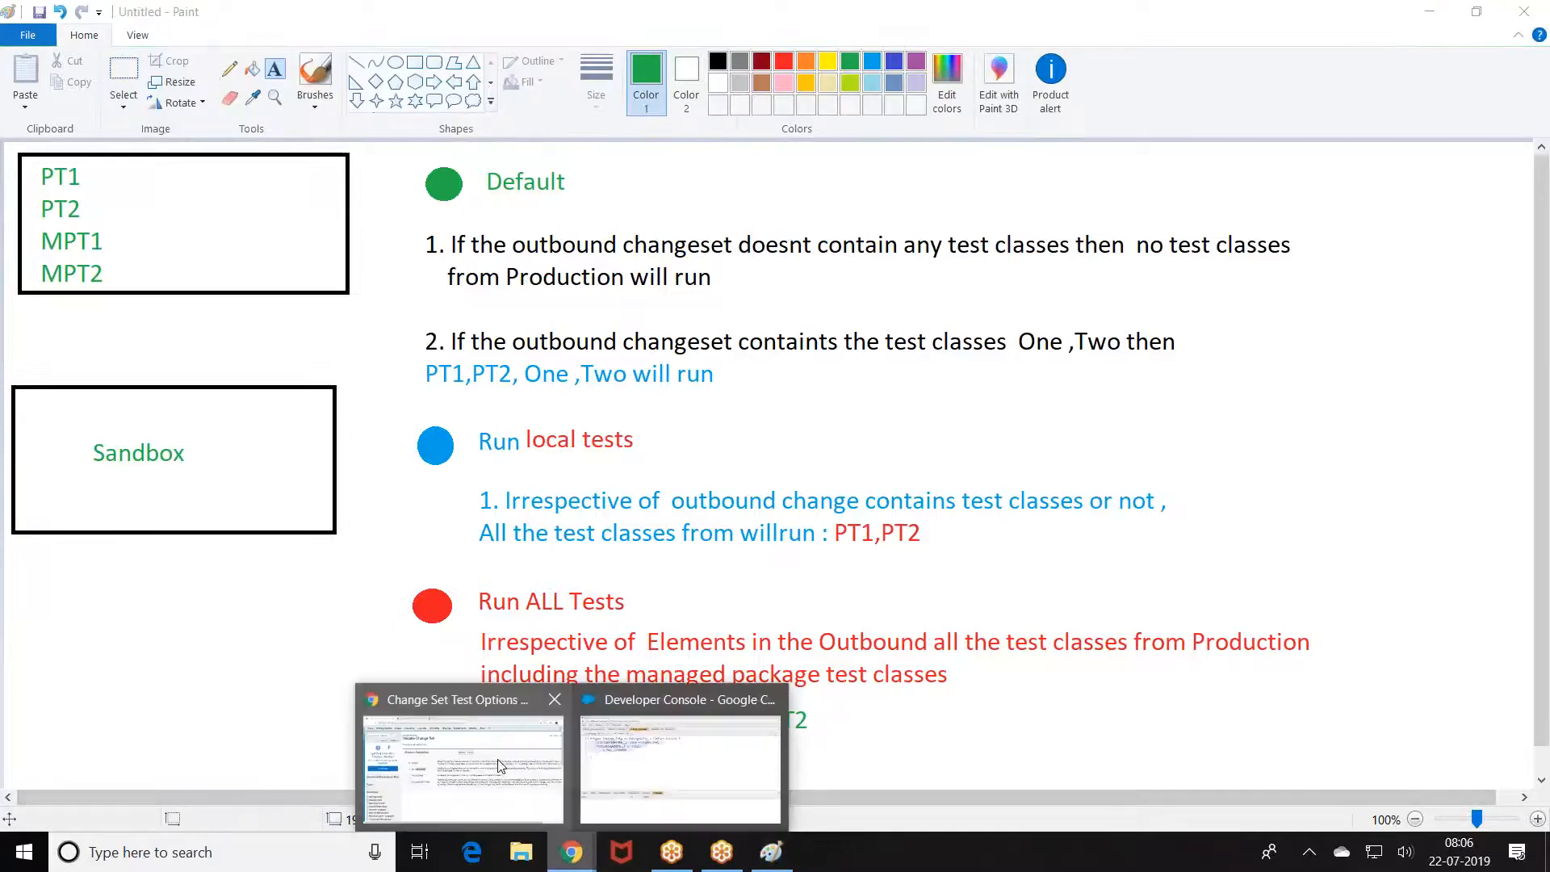
# Step: Cancel the Validate Change Set page and return to Inbound Change Sets under Deploy
pyautogui.click(500, 765)
pyautogui.click(357, 508)
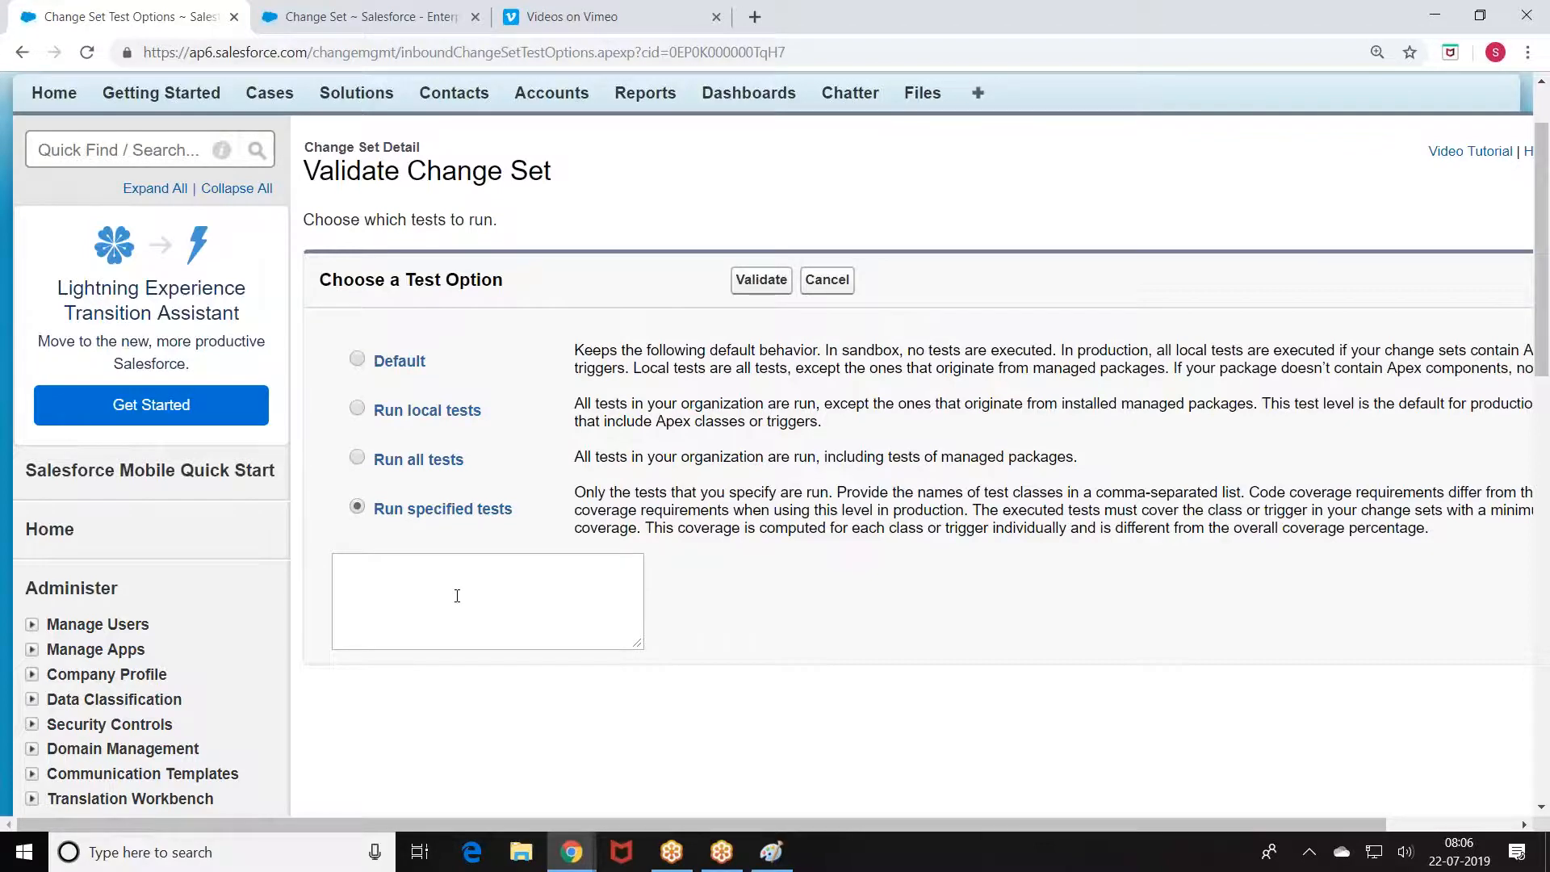
pyautogui.click(815, 280)
pyautogui.scroll(-10, 387, 309)
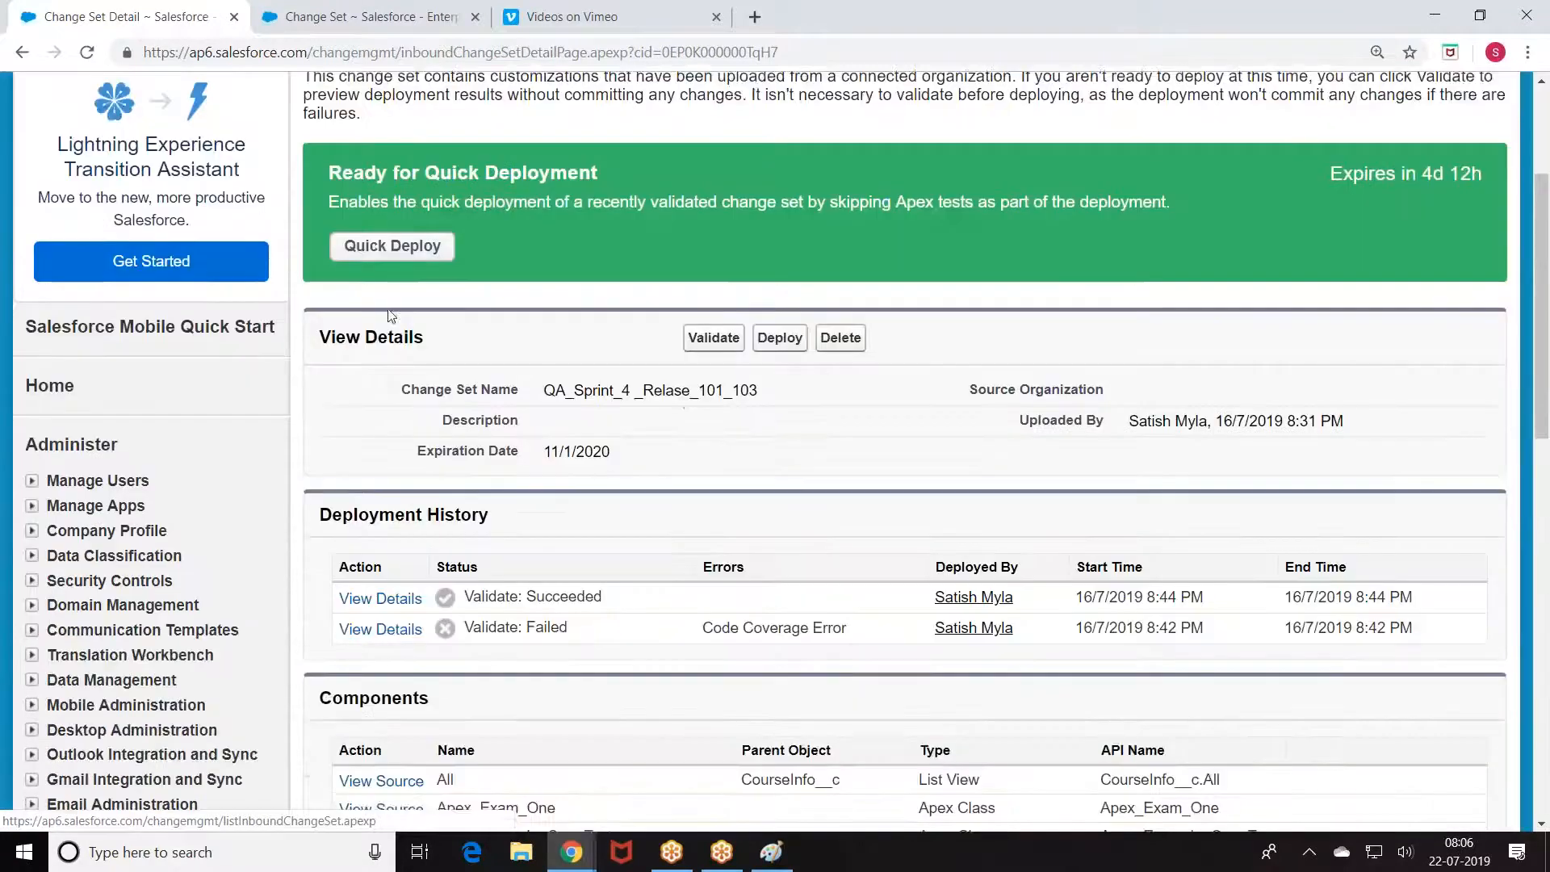
pyautogui.scroll(-5, 233, 437)
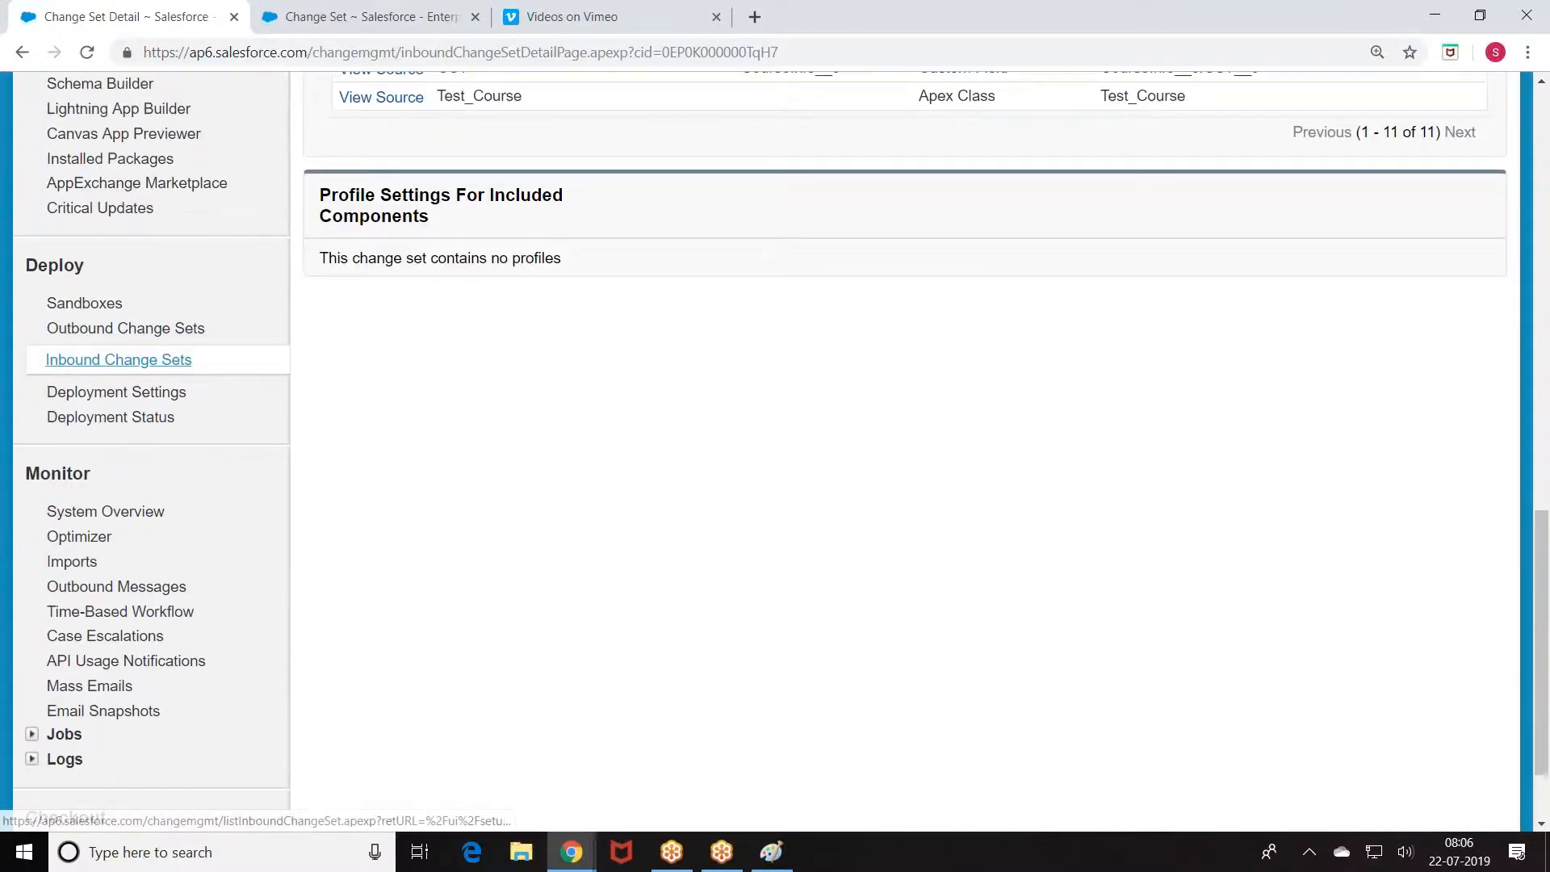
pyautogui.click(119, 359)
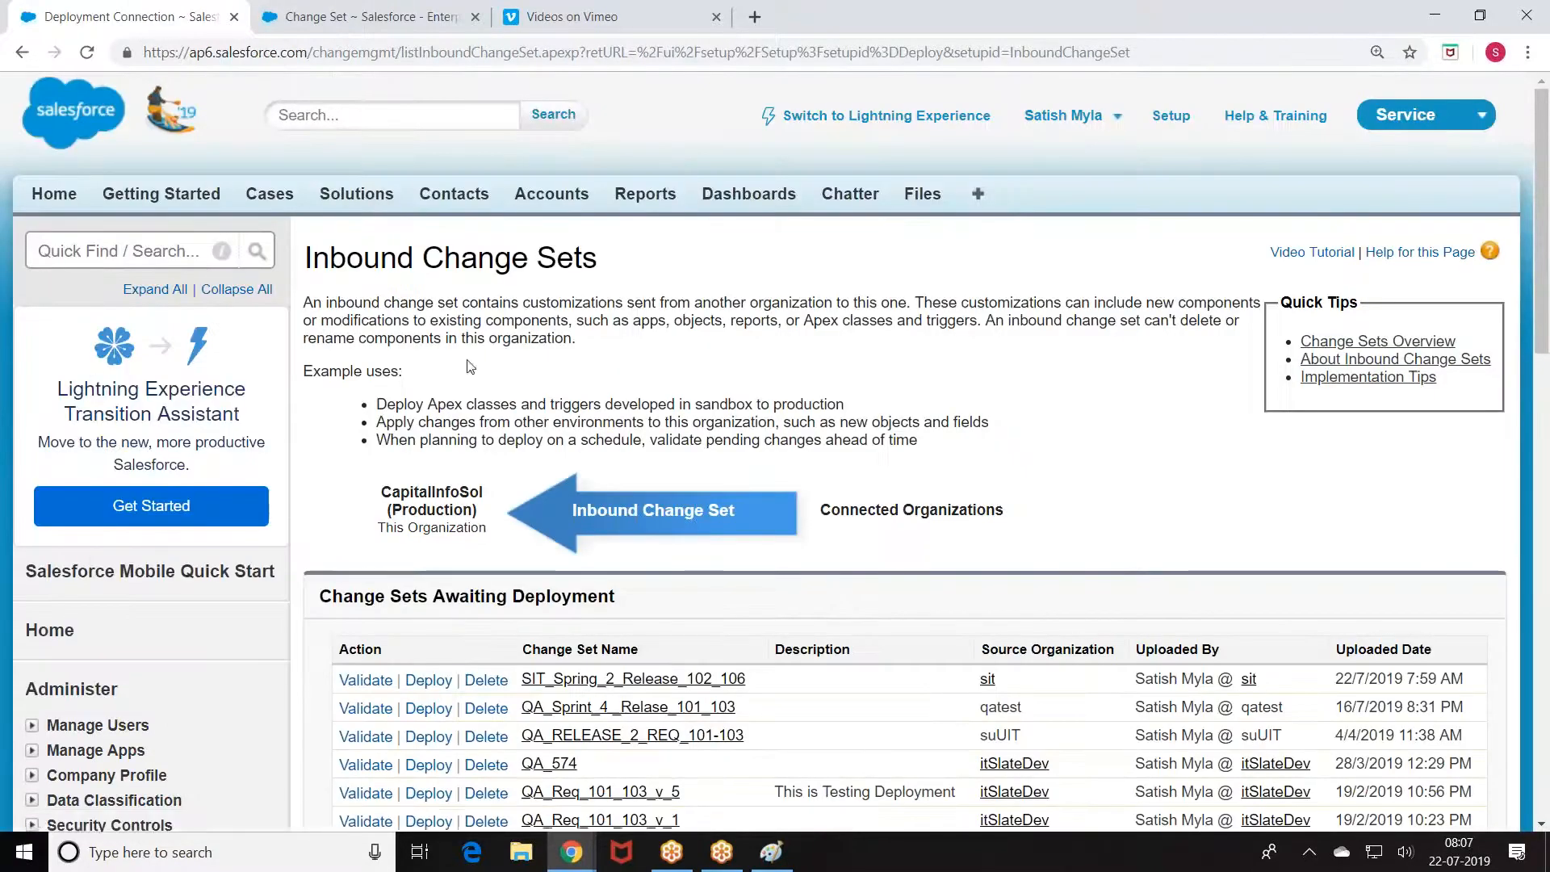
pyautogui.scroll(-3, 471, 366)
# Step: Open SIT_Spring_2_Release_102_106, review its components, and click Validate for test options
pyautogui.click(626, 478)
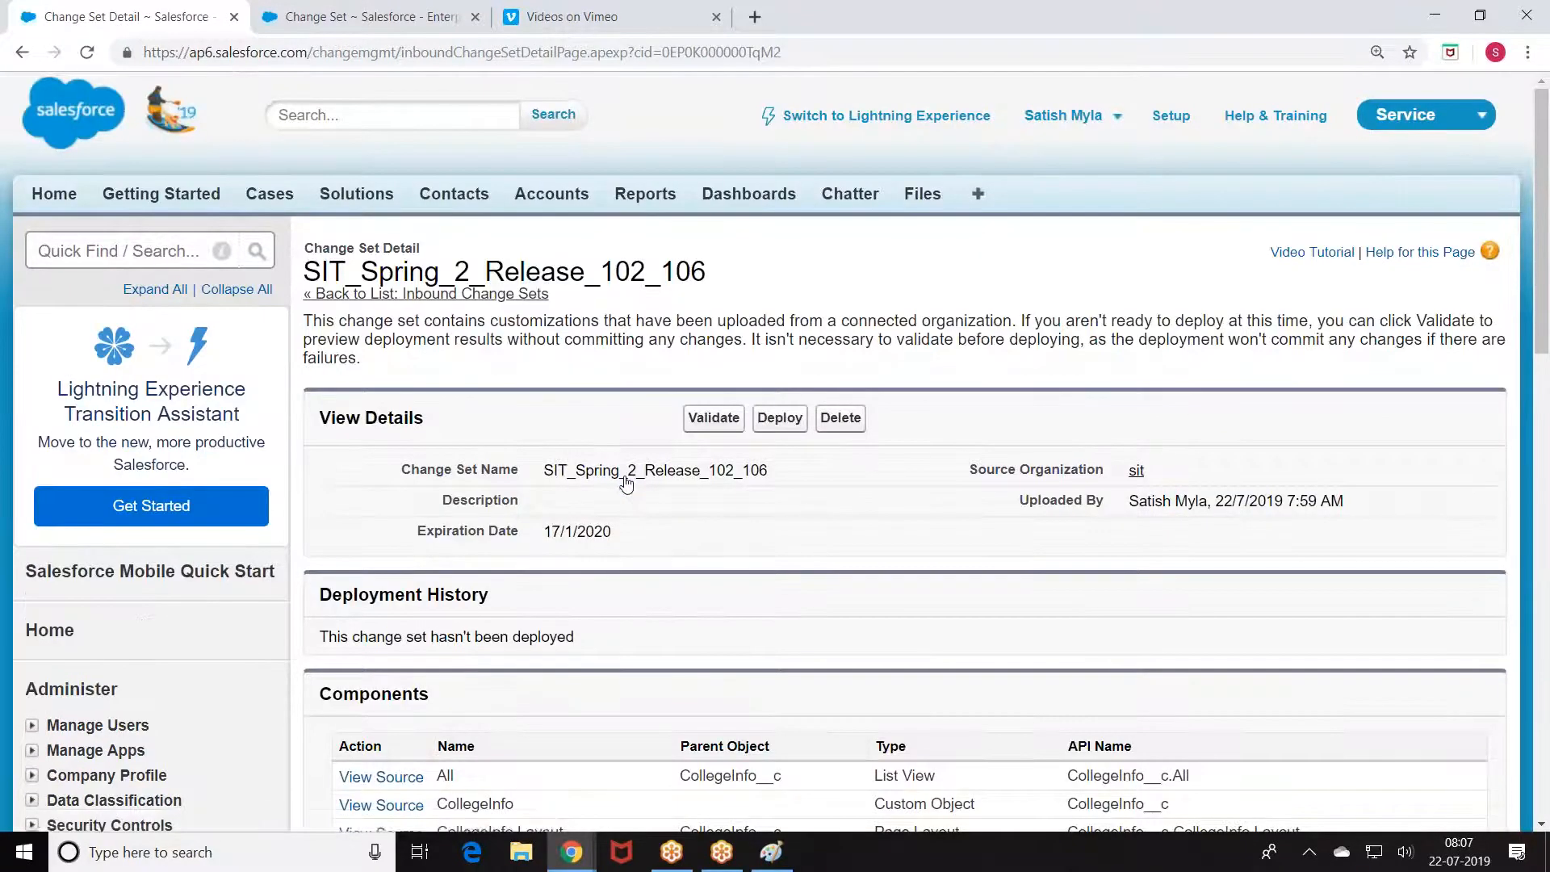
pyautogui.scroll(-3, 626, 483)
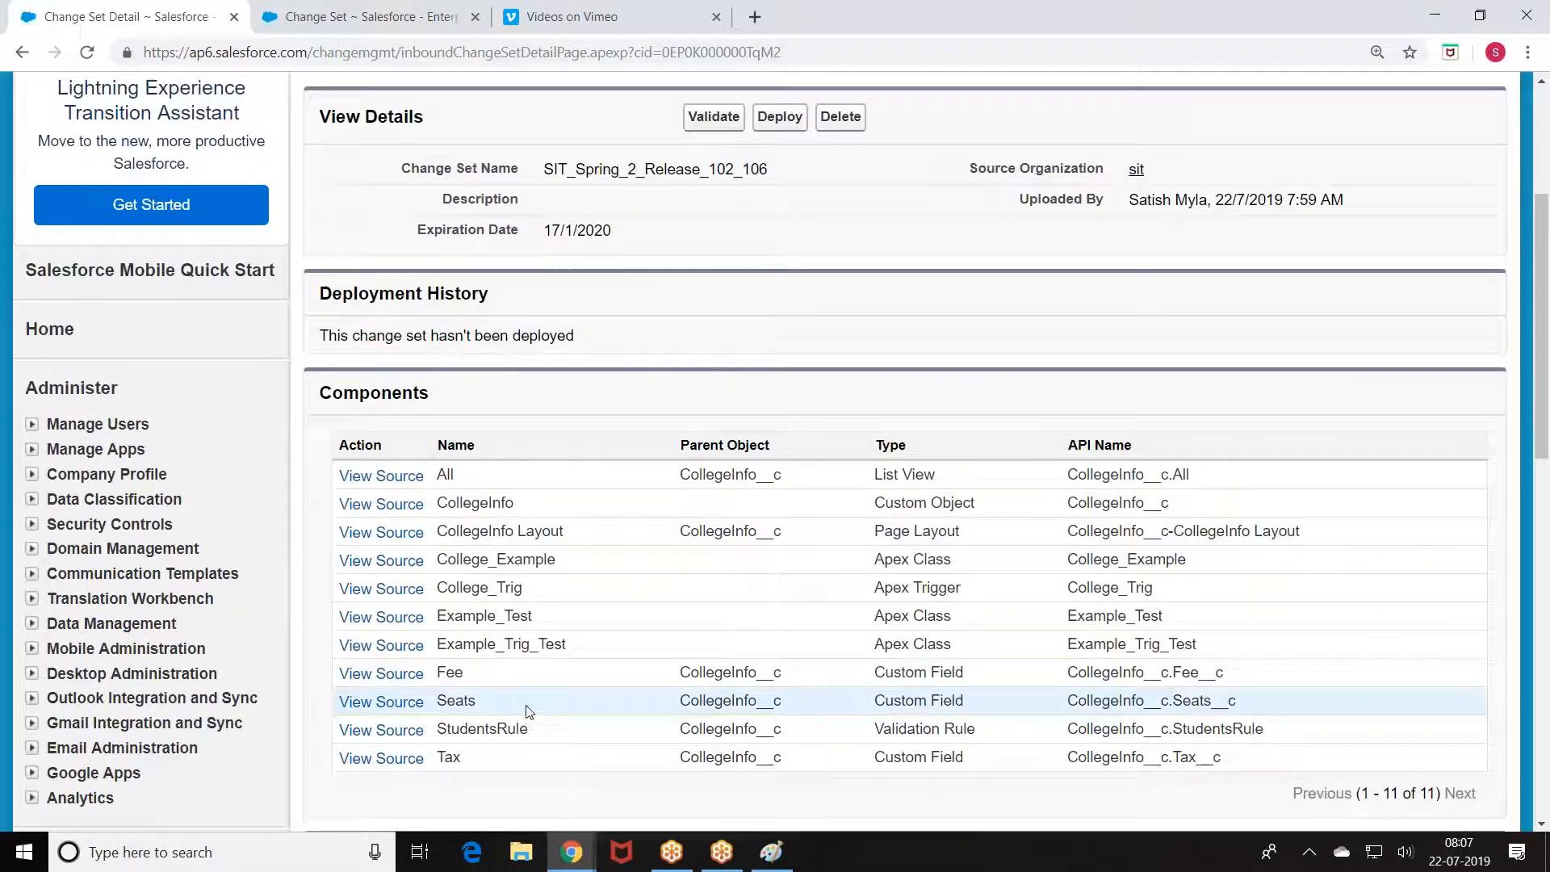
pyautogui.scroll(3, 662, 549)
pyautogui.click(710, 318)
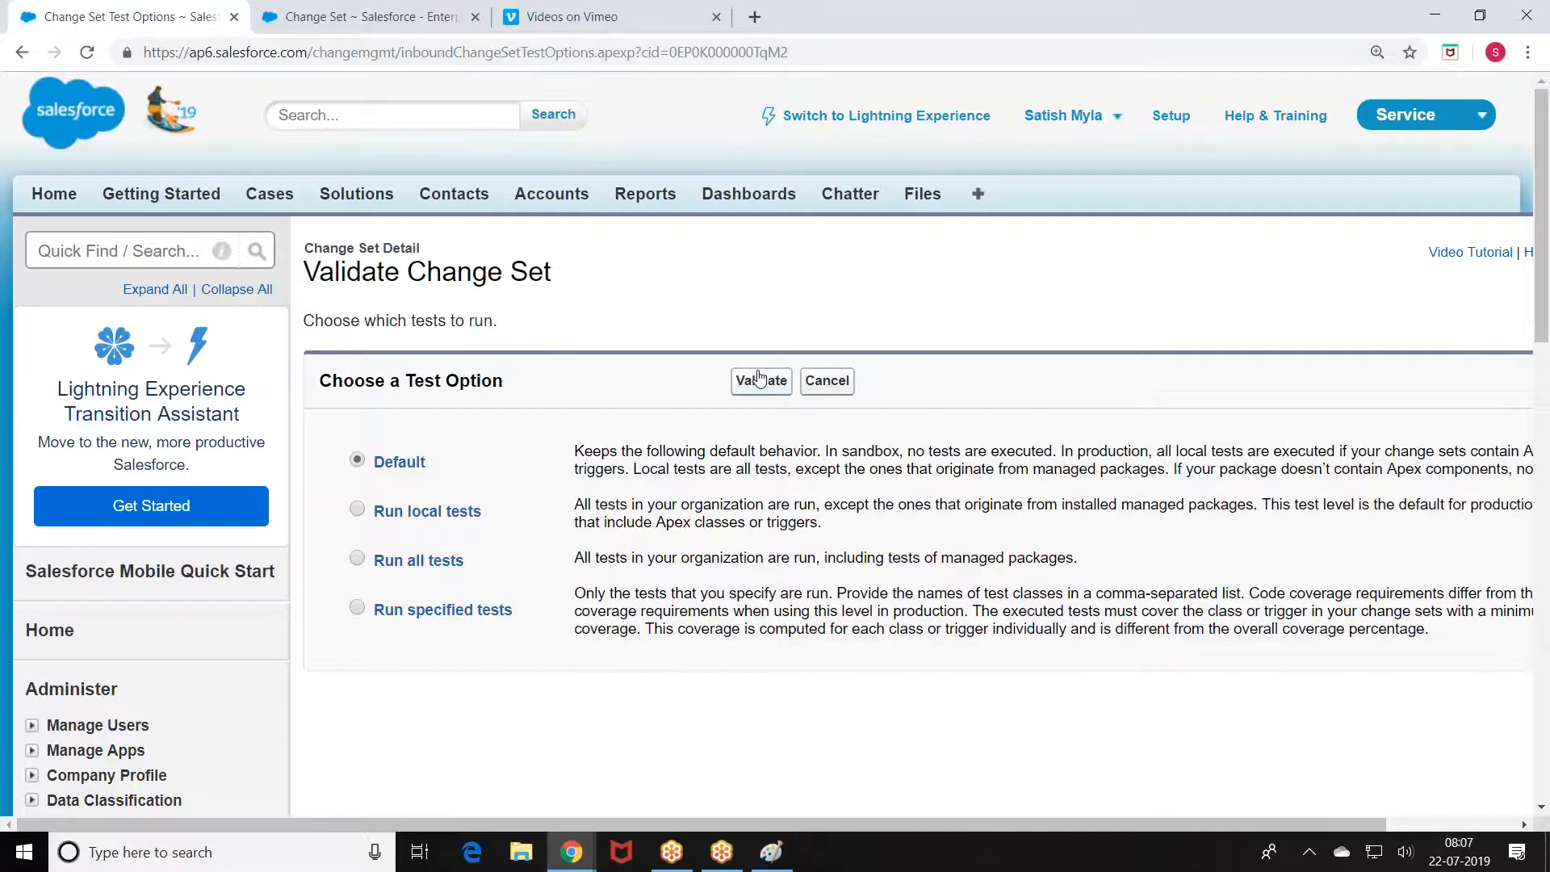
# Step: Validate with Default tests and reload until the Code Coverage Error result appears
pyautogui.click(759, 380)
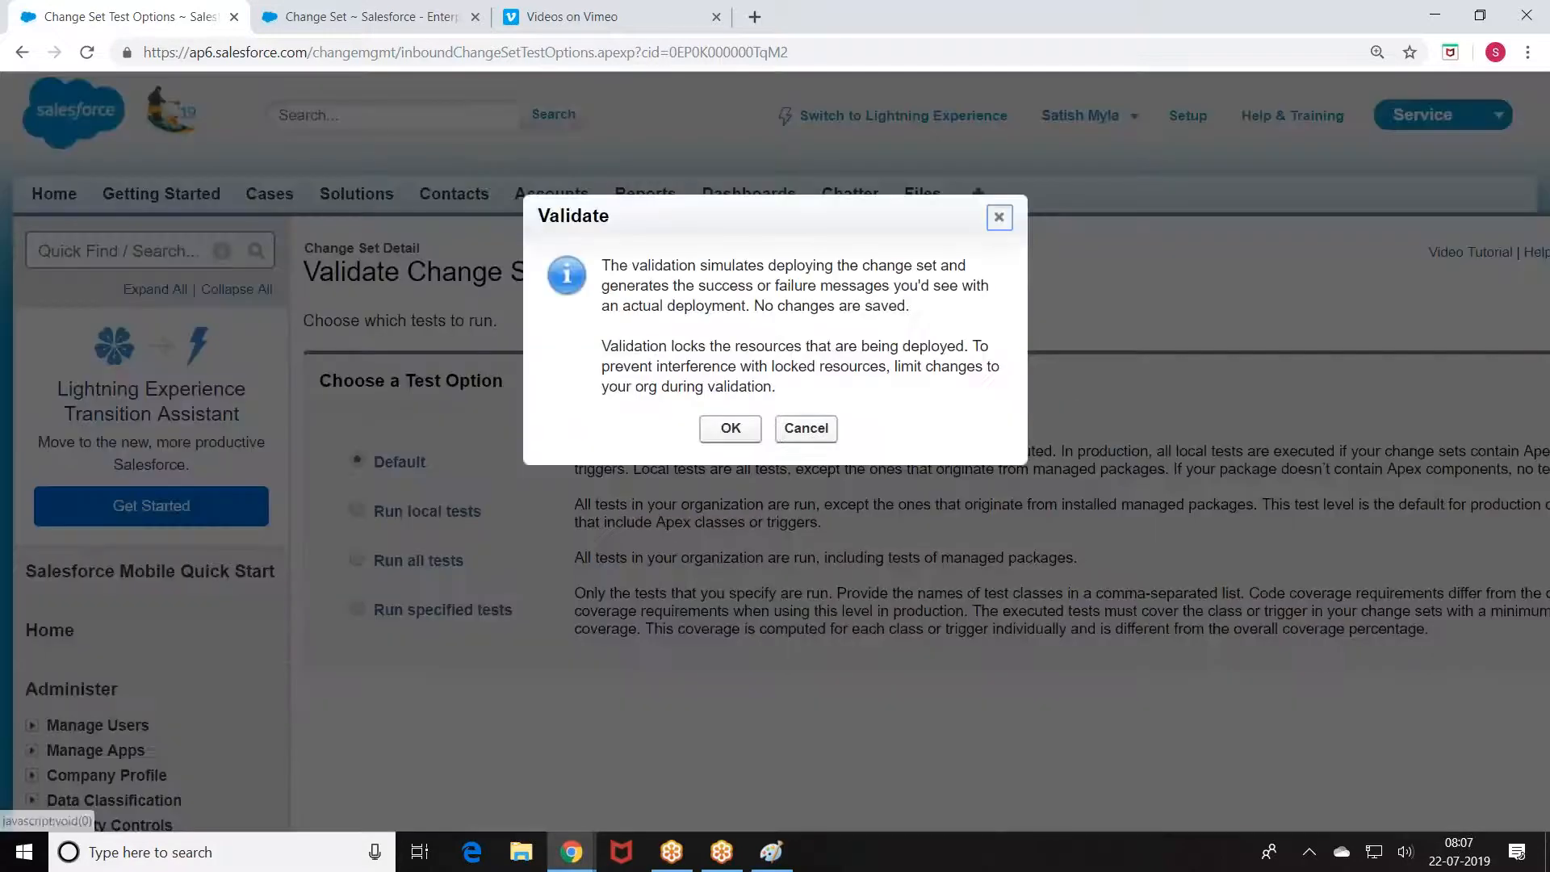
pyautogui.click(730, 427)
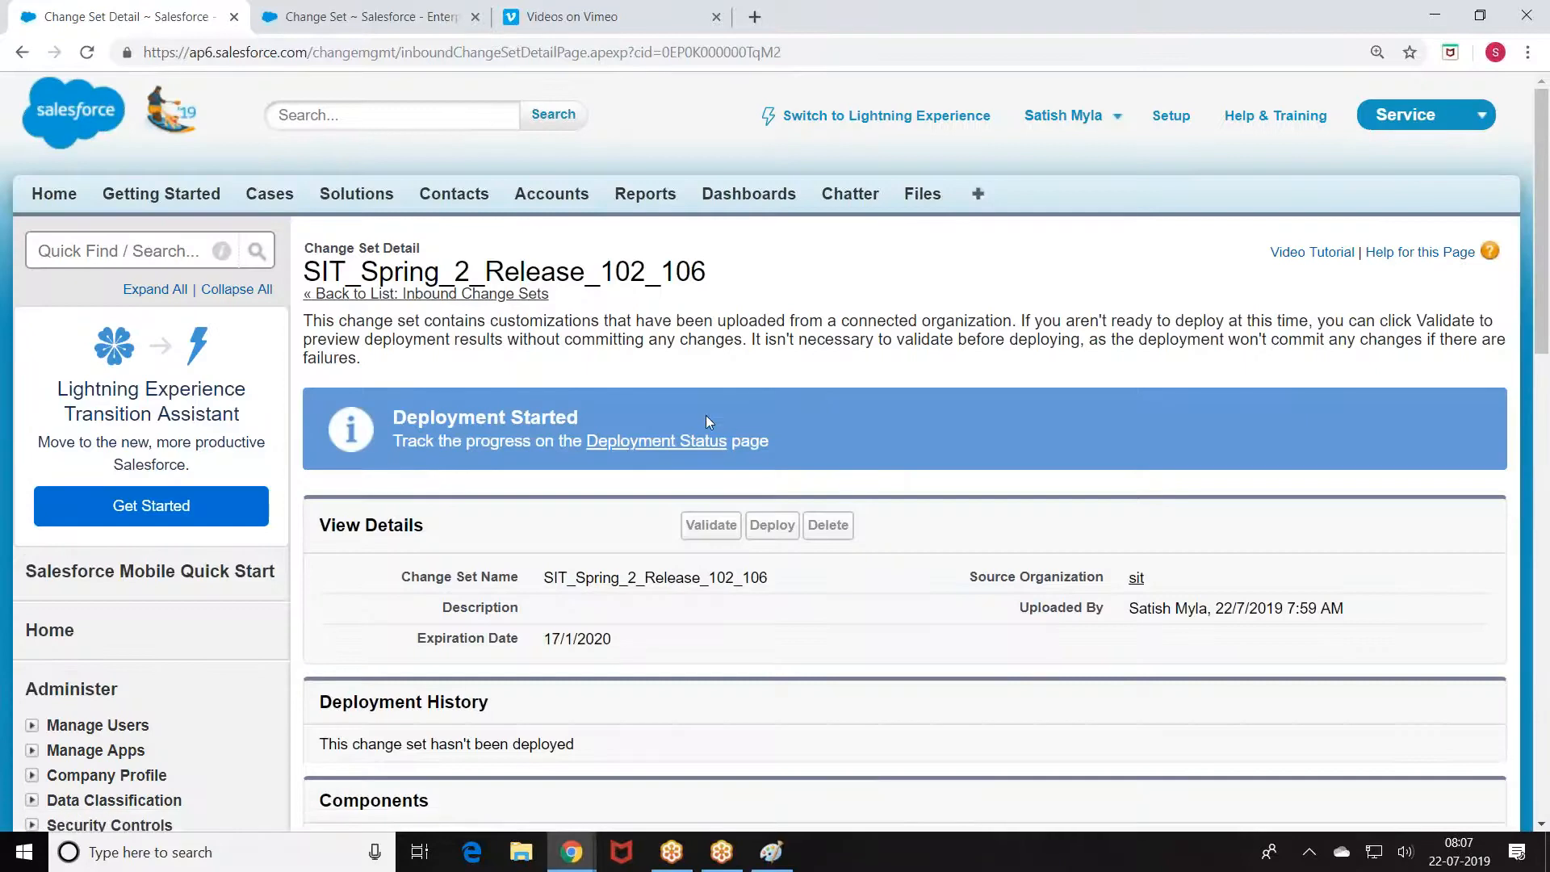
pyautogui.click(87, 53)
pyautogui.click(89, 52)
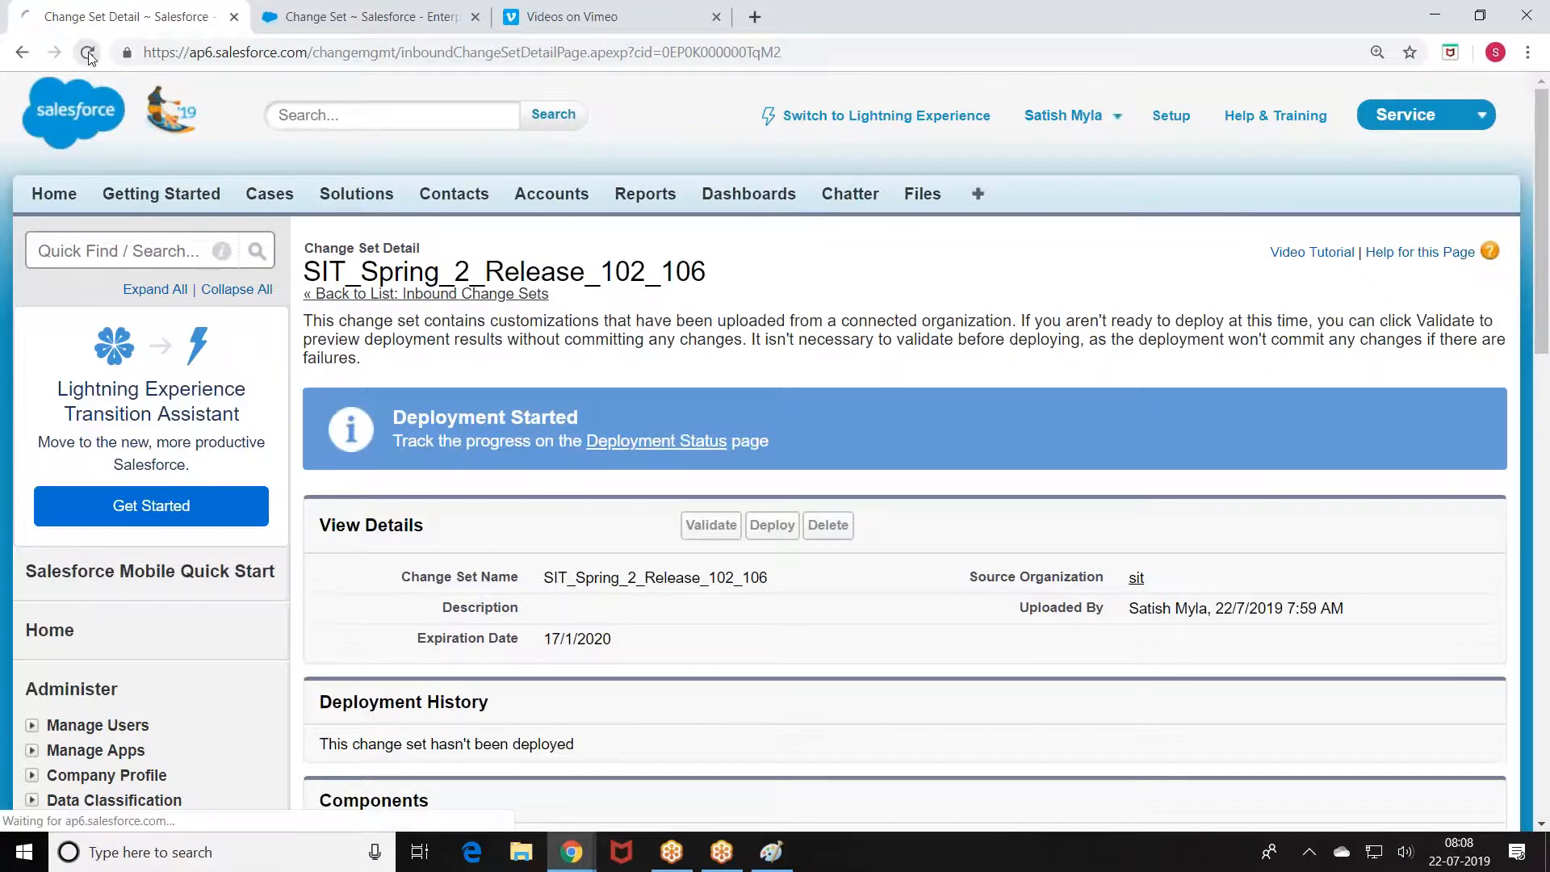
pyautogui.click(89, 52)
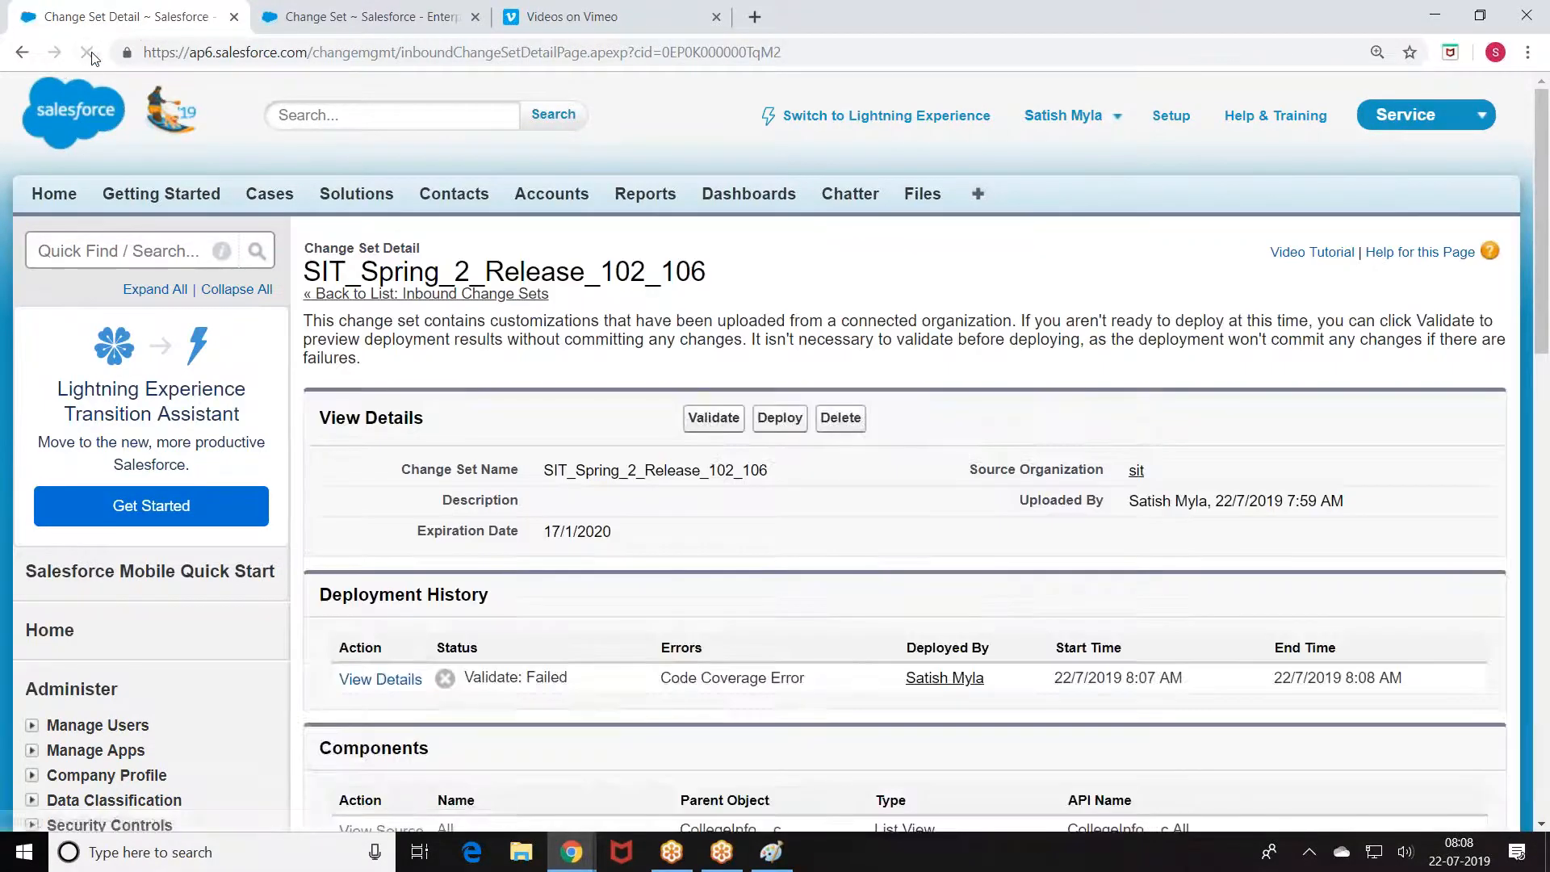
pyautogui.scroll(-3, 501, 408)
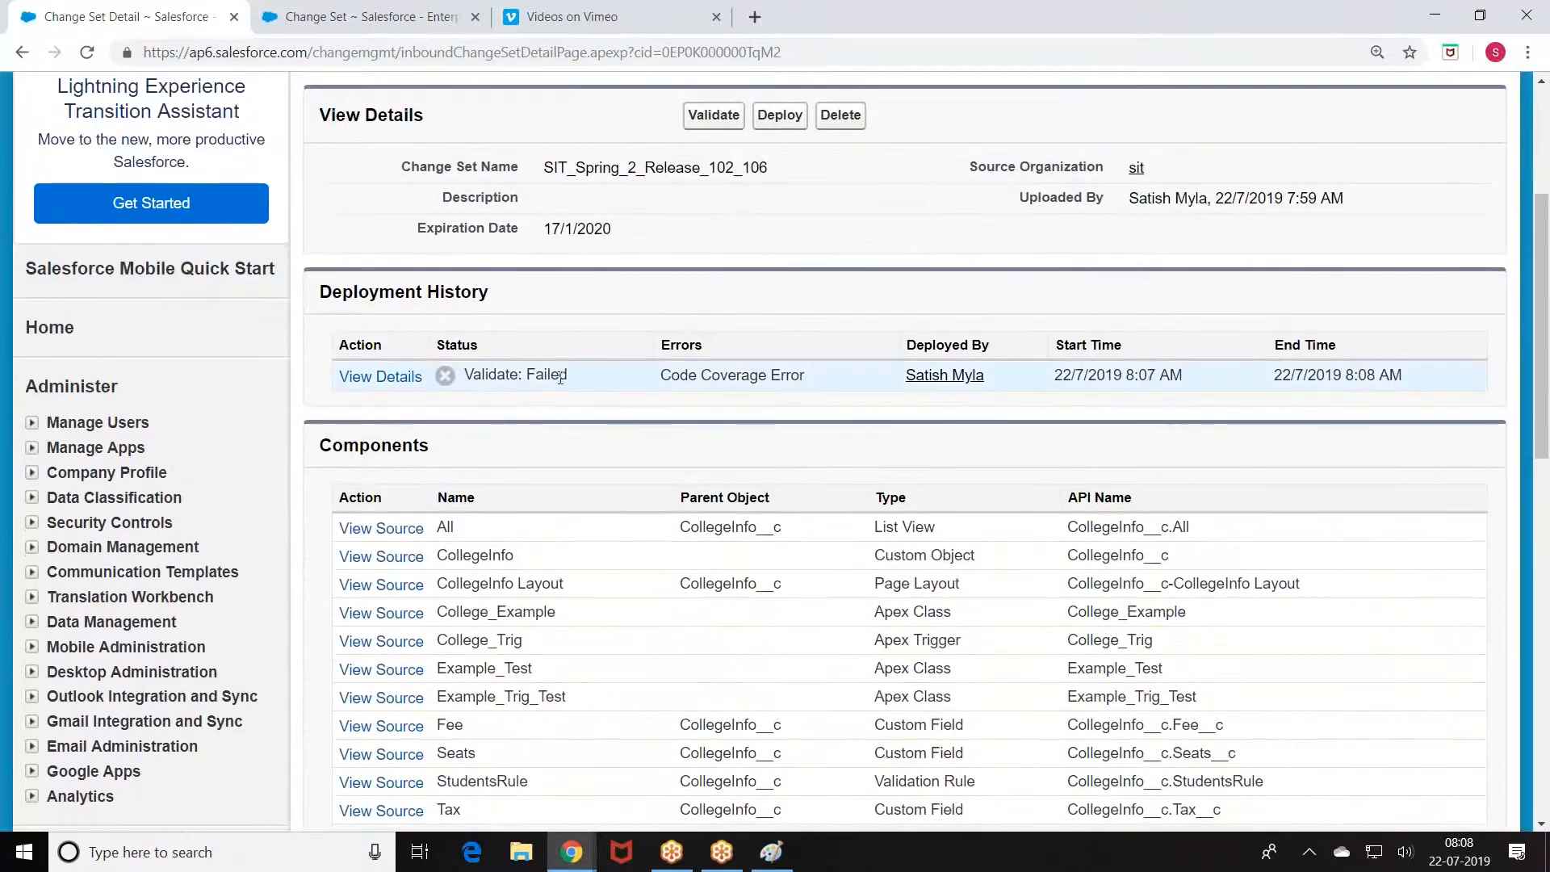
pyautogui.moveTo(662, 374); pyautogui.dragTo(812, 369)
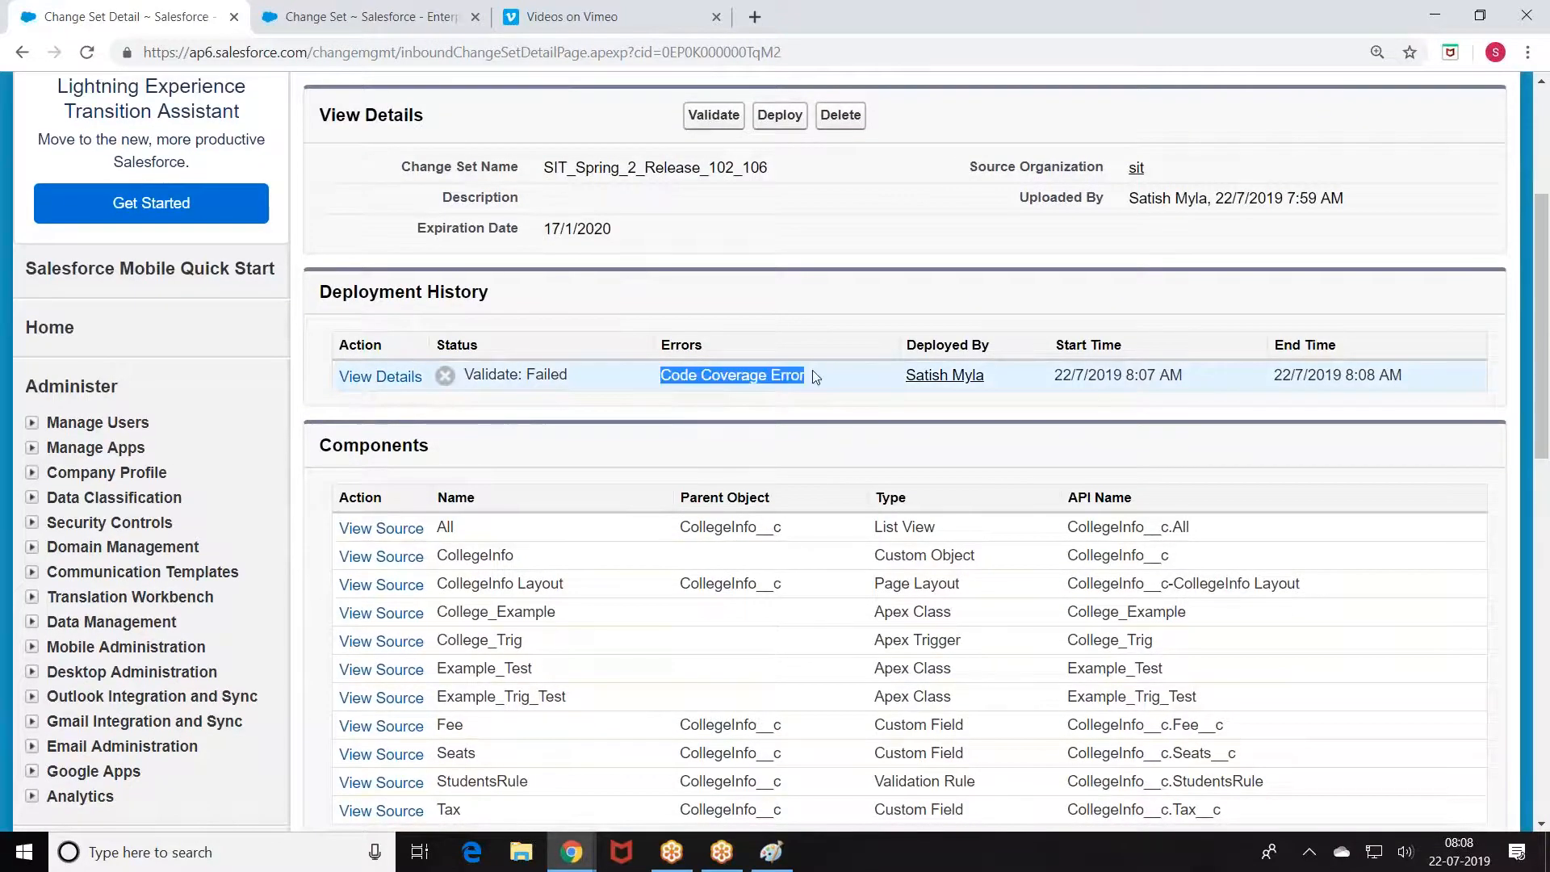
# Step: Check the failure details showing 66% coverage, then go back to the inbound change set
pyautogui.click(390, 379)
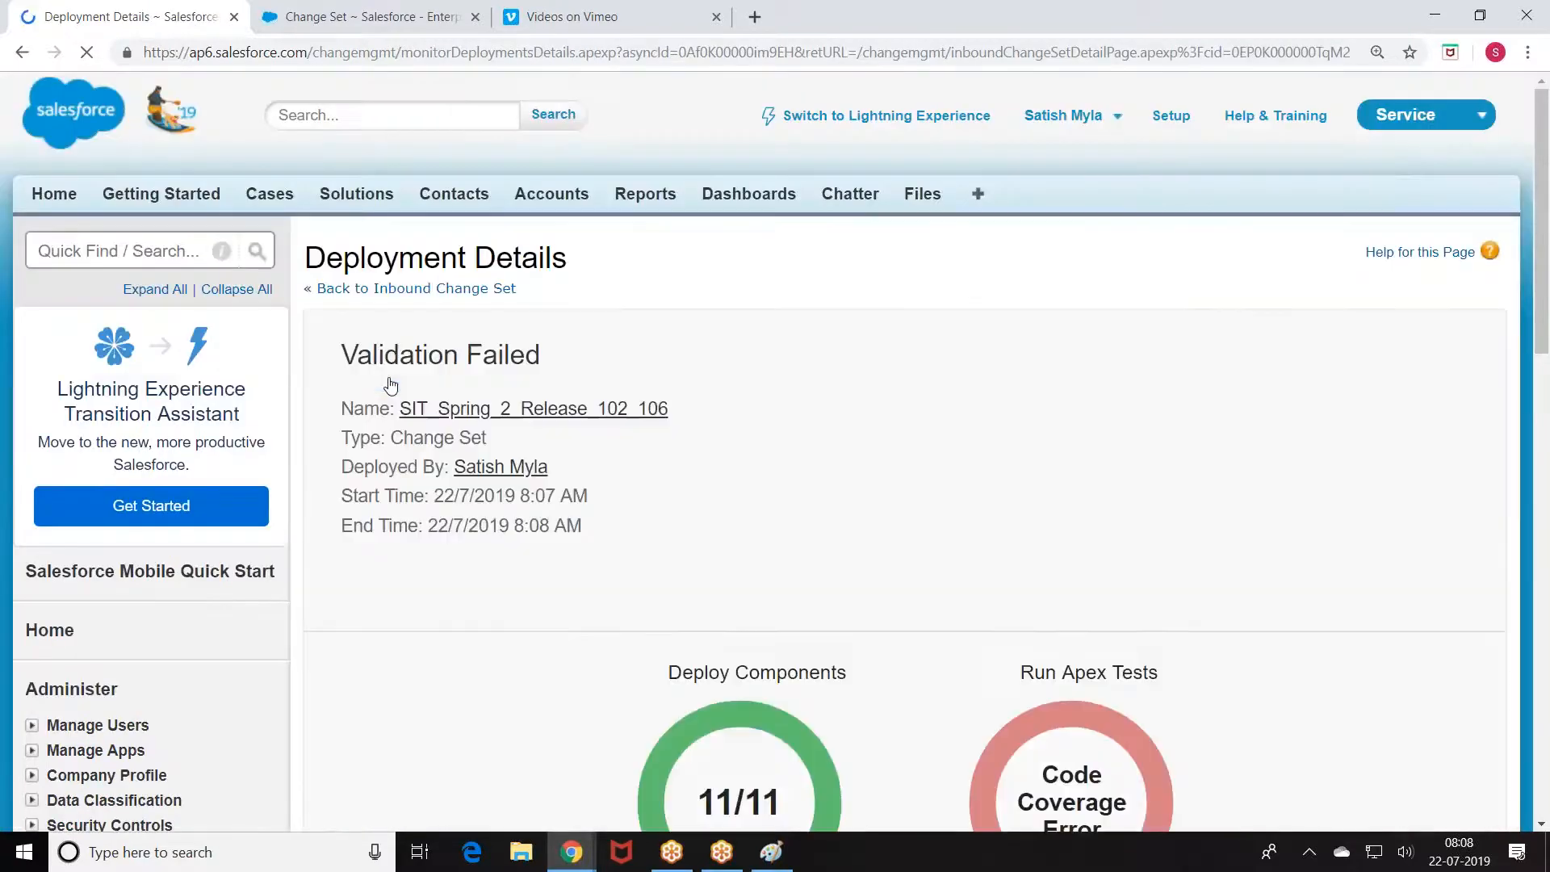
pyautogui.scroll(-4, 686, 400)
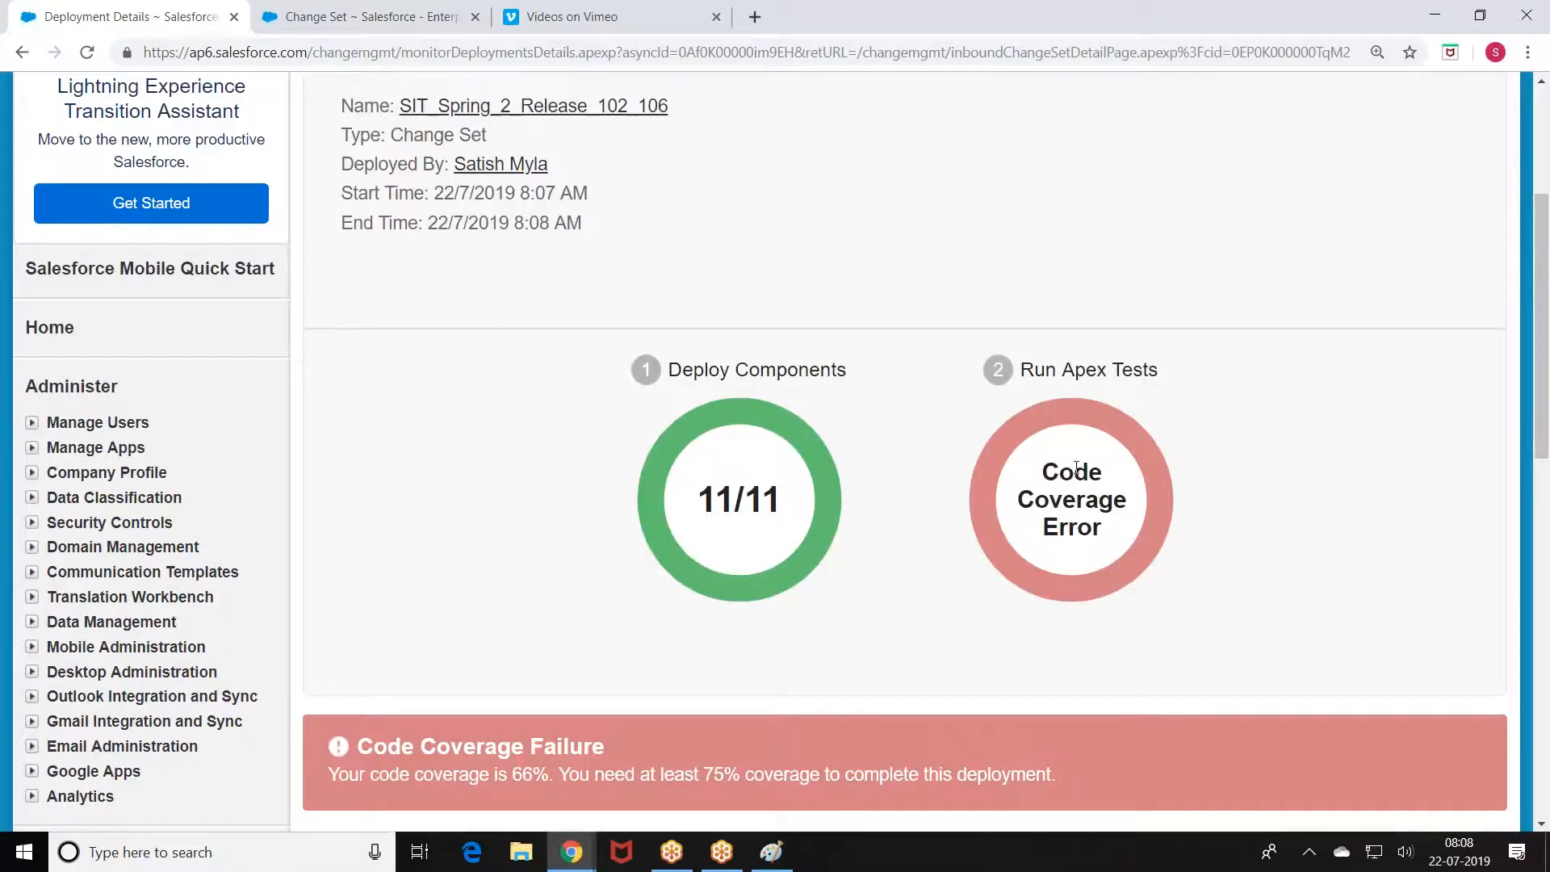
pyautogui.scroll(-4, 831, 570)
pyautogui.moveTo(519, 476); pyautogui.dragTo(554, 475)
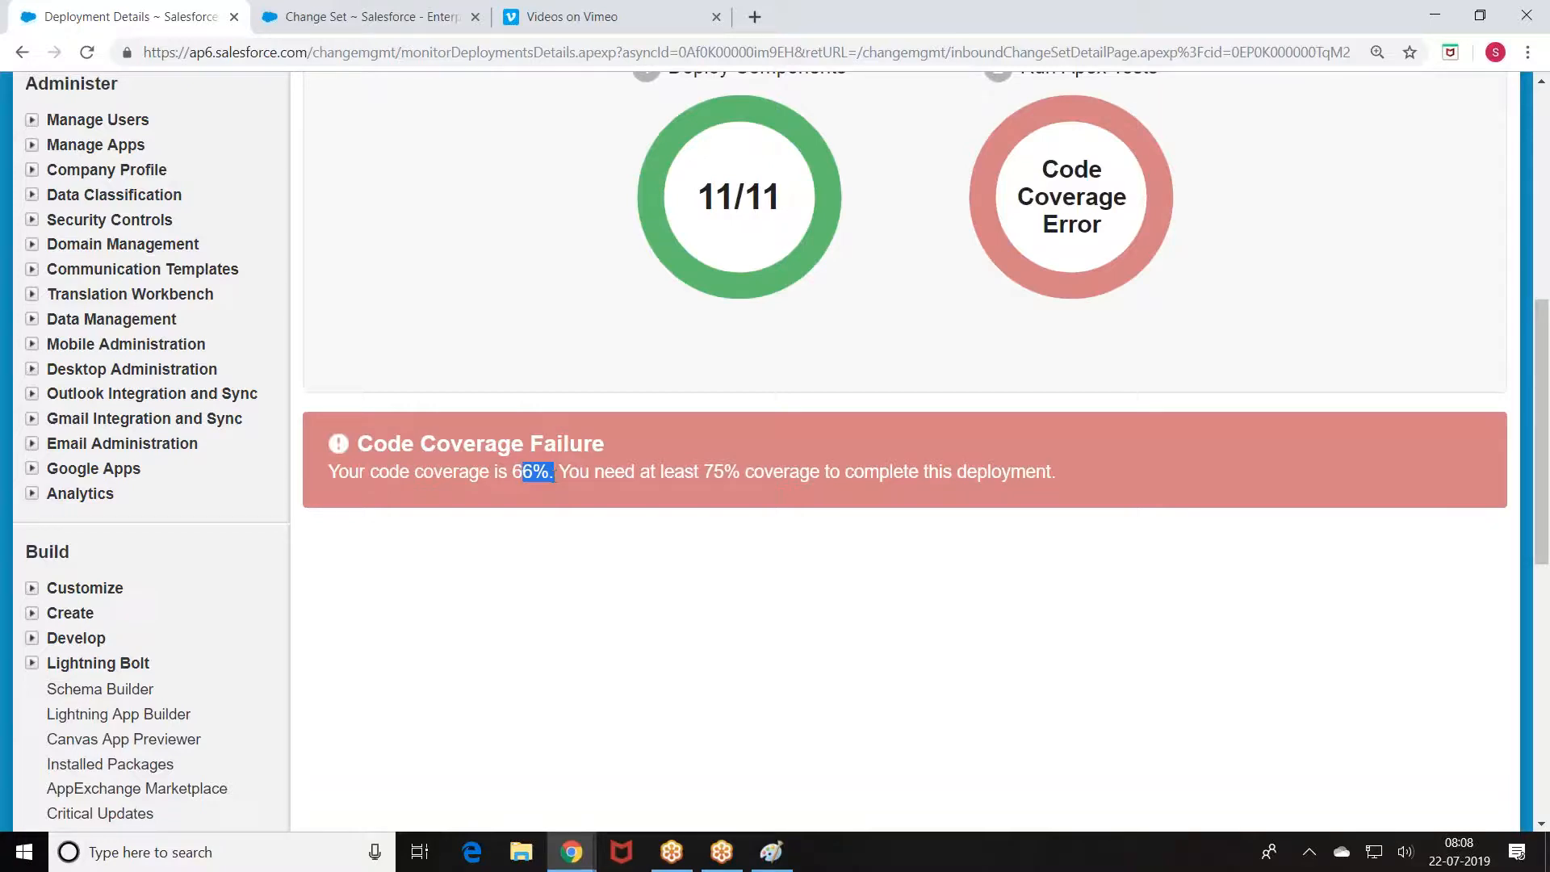
pyautogui.scroll(6, 248, 447)
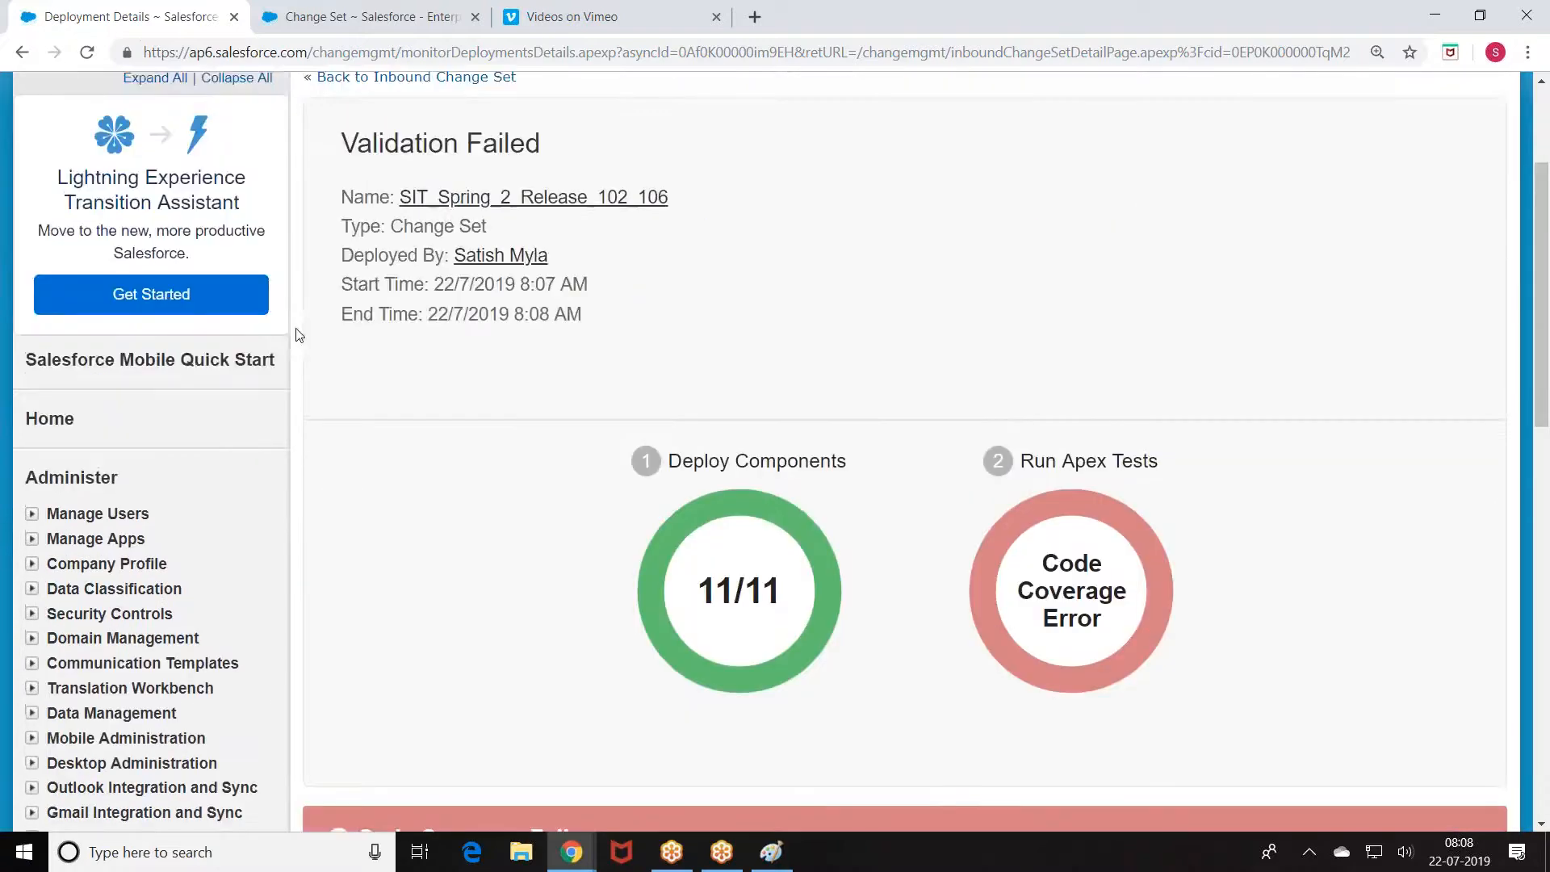
pyautogui.click(343, 188)
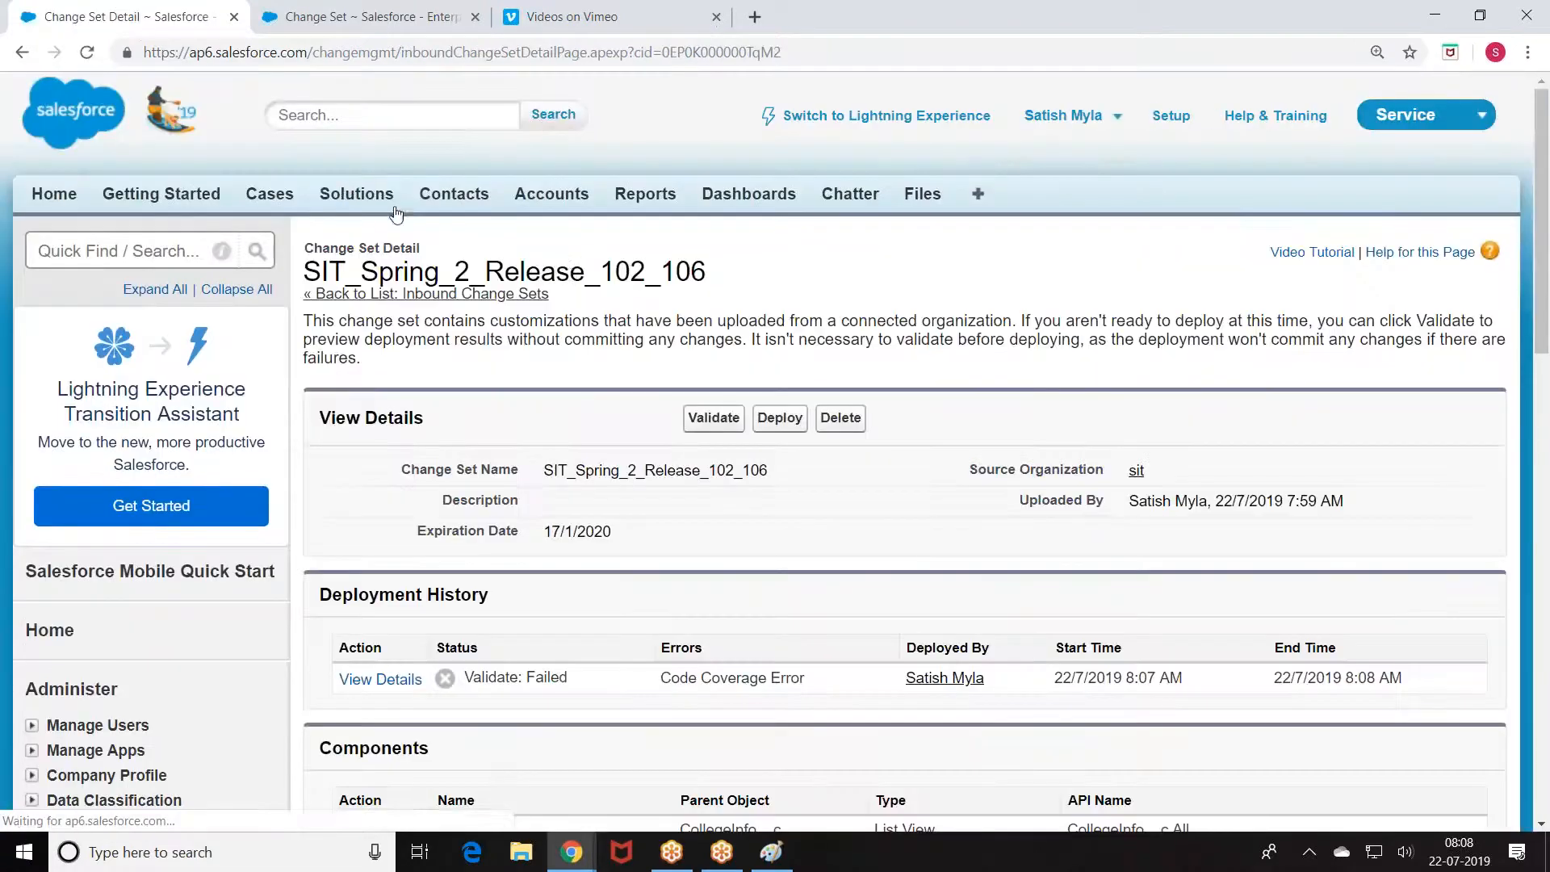
# Step: Select the Example_Test and Example_Trig_Test class names in the change set components
pyautogui.scroll(-6, 572, 275)
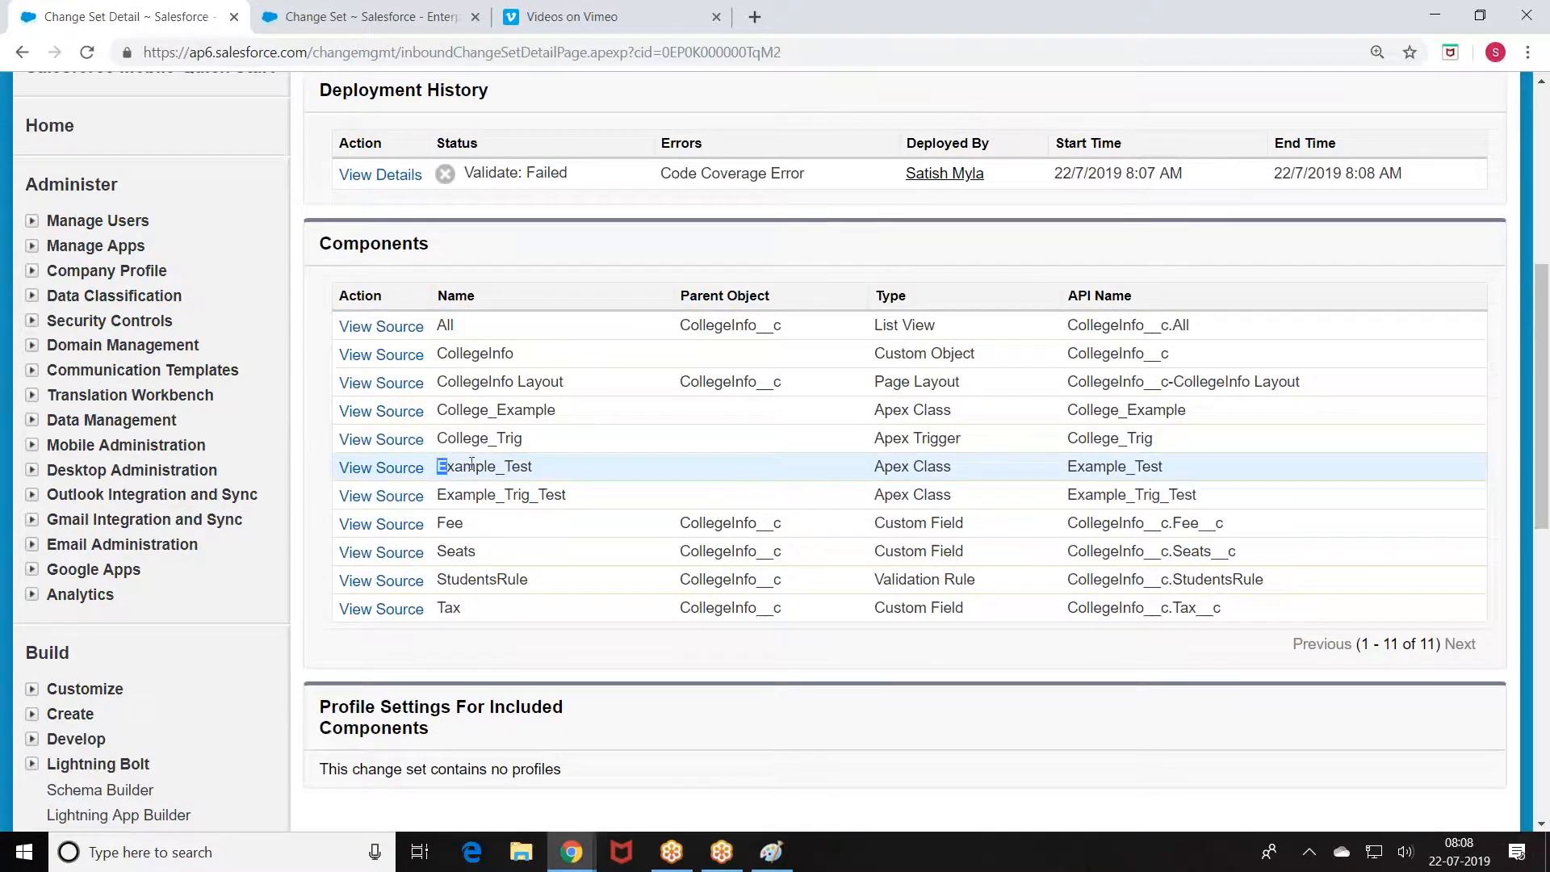
pyautogui.moveTo(437, 468); pyautogui.dragTo(542, 470)
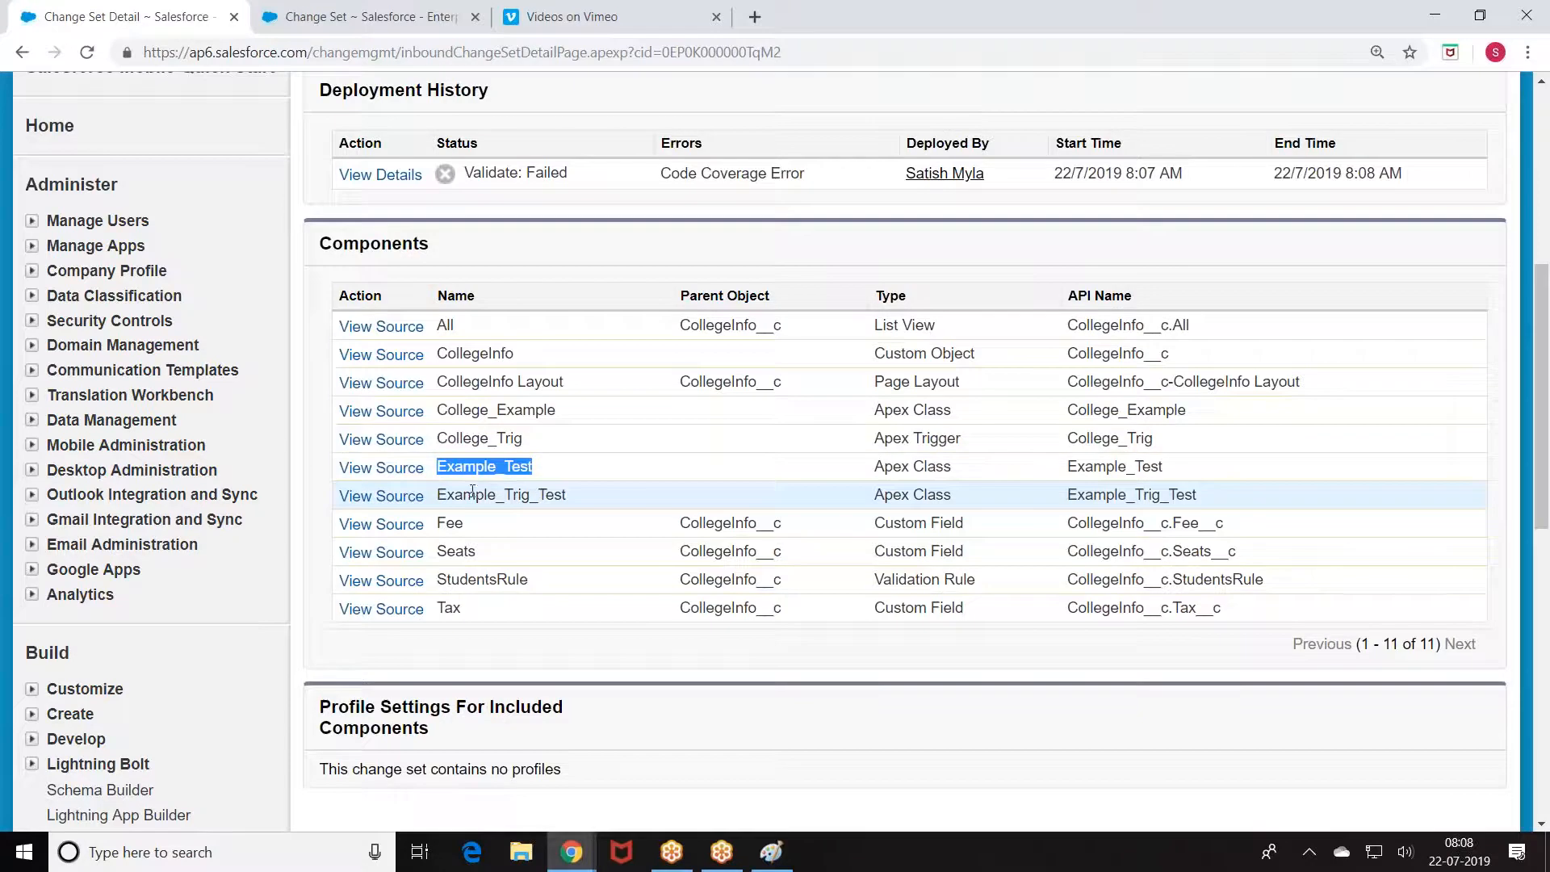
pyautogui.moveTo(437, 495); pyautogui.dragTo(583, 504)
pyautogui.hotkey('ctrl', 'c')
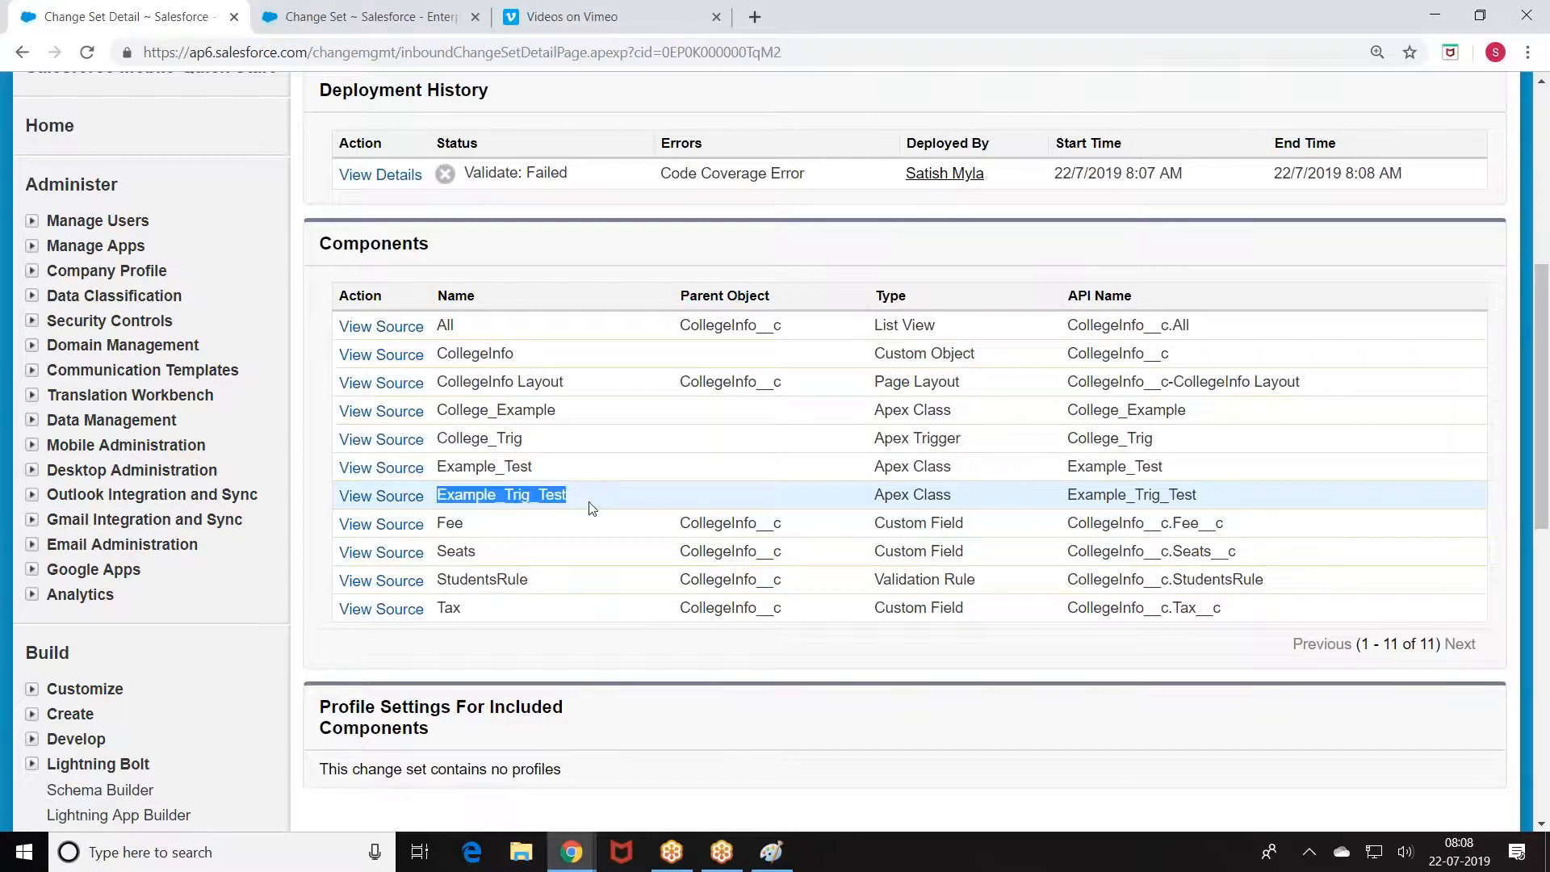
pyautogui.scroll(4, 724, 468)
# Step: Validate again with Run specified tests set to Example_Trig_Test, Example_Test, and confirm
pyautogui.click(712, 214)
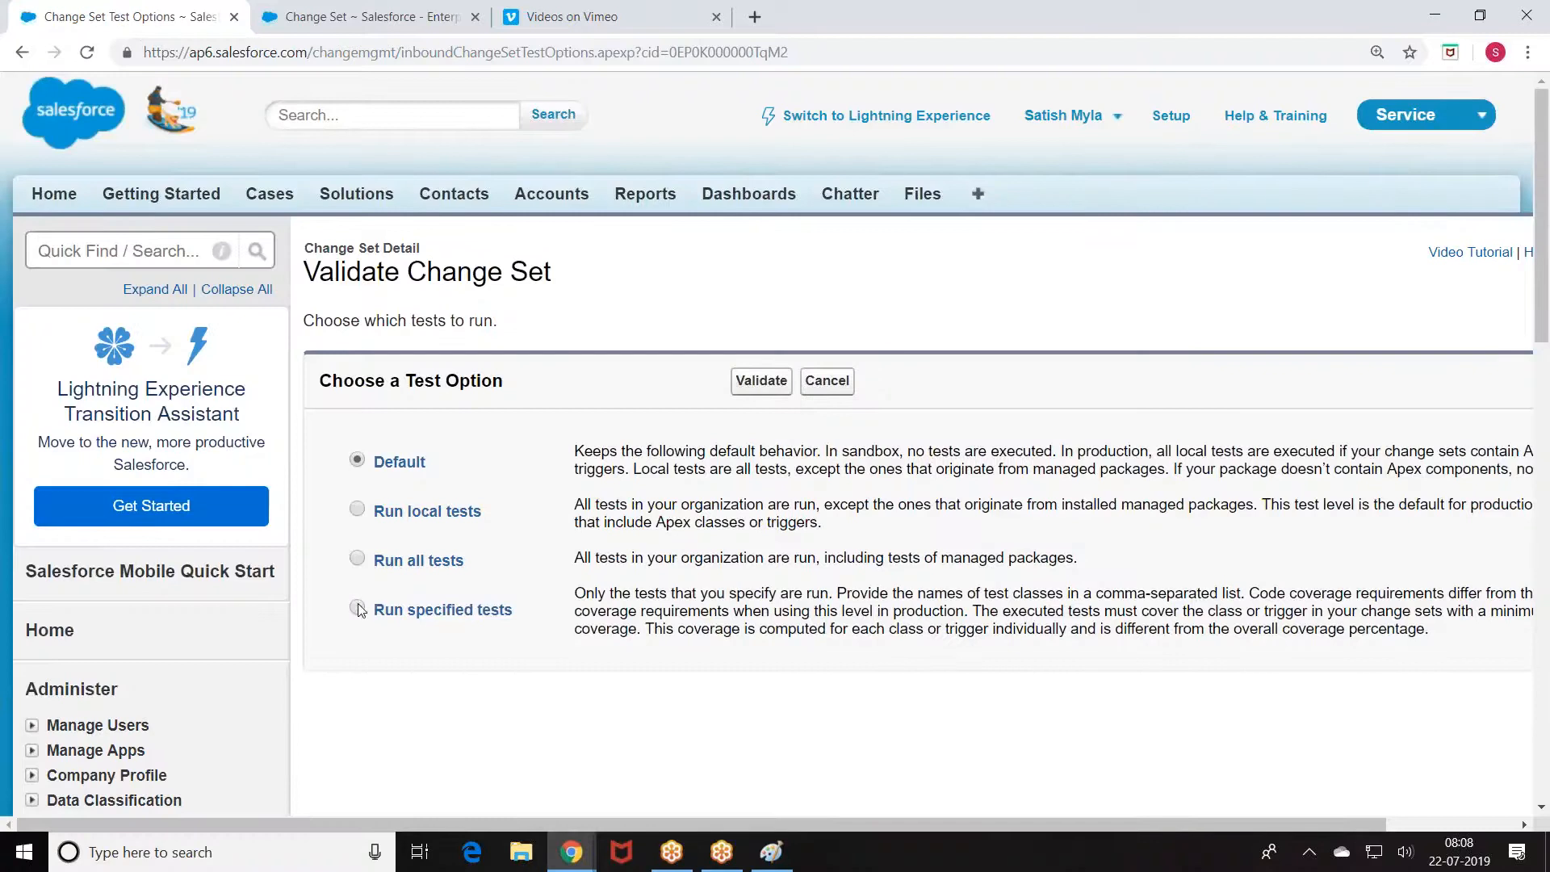
pyautogui.click(361, 611)
pyautogui.scroll(-3, 476, 581)
pyautogui.click(401, 470)
pyautogui.hotkey('ctrl', 'v')
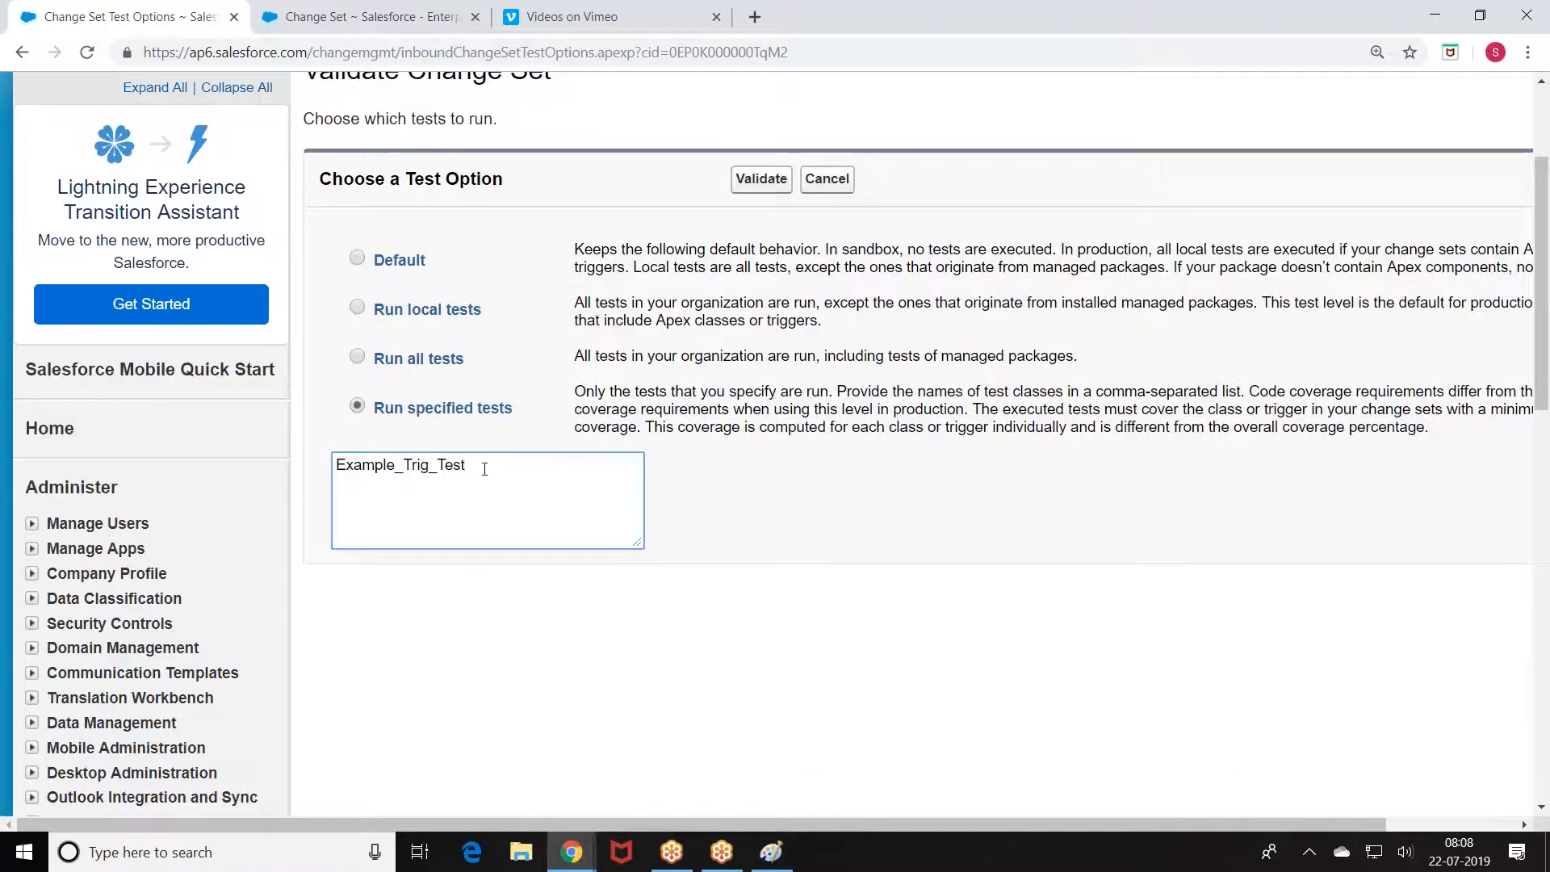
pyautogui.write(',')
pyautogui.press('Return')
pyautogui.hotkey('ctrl', 'v')
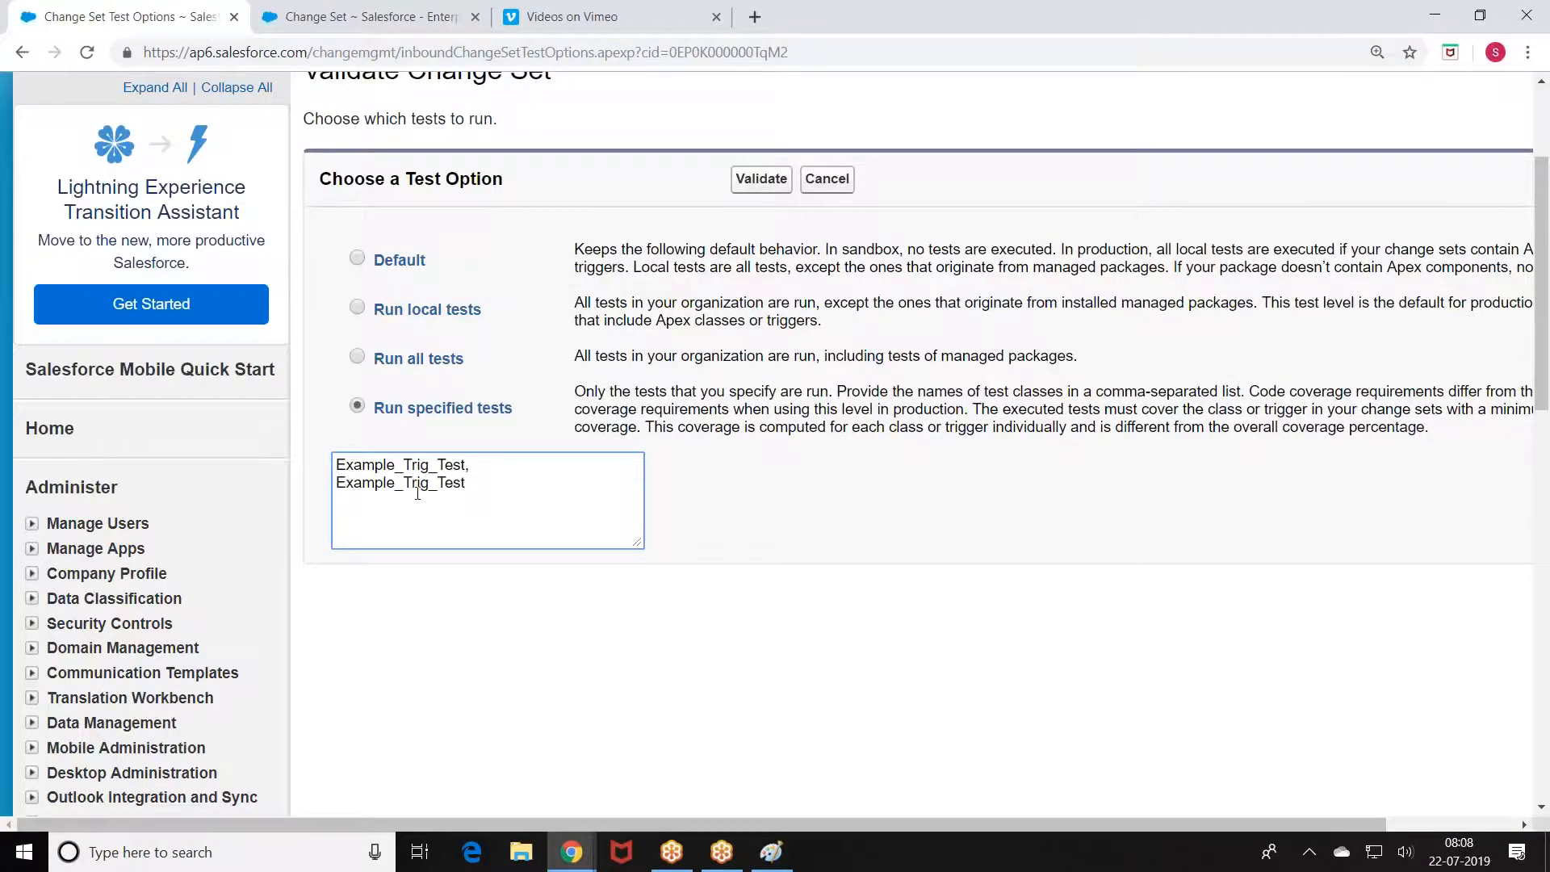
pyautogui.moveTo(404, 483); pyautogui.dragTo(436, 489)
pyautogui.press('BackSpace')
pyautogui.click(760, 179)
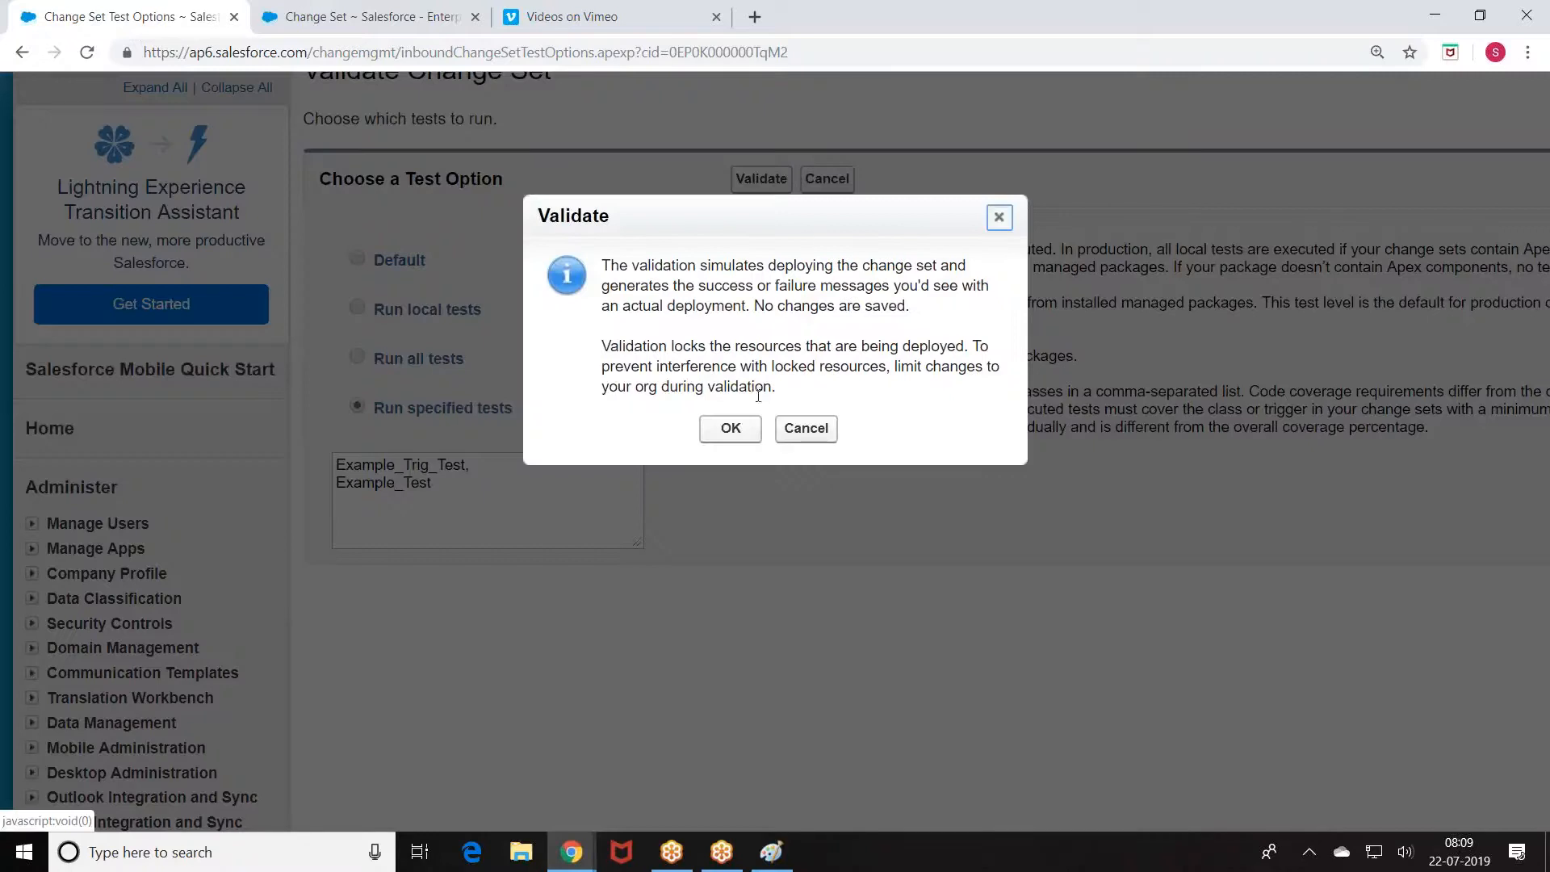
pyautogui.click(731, 428)
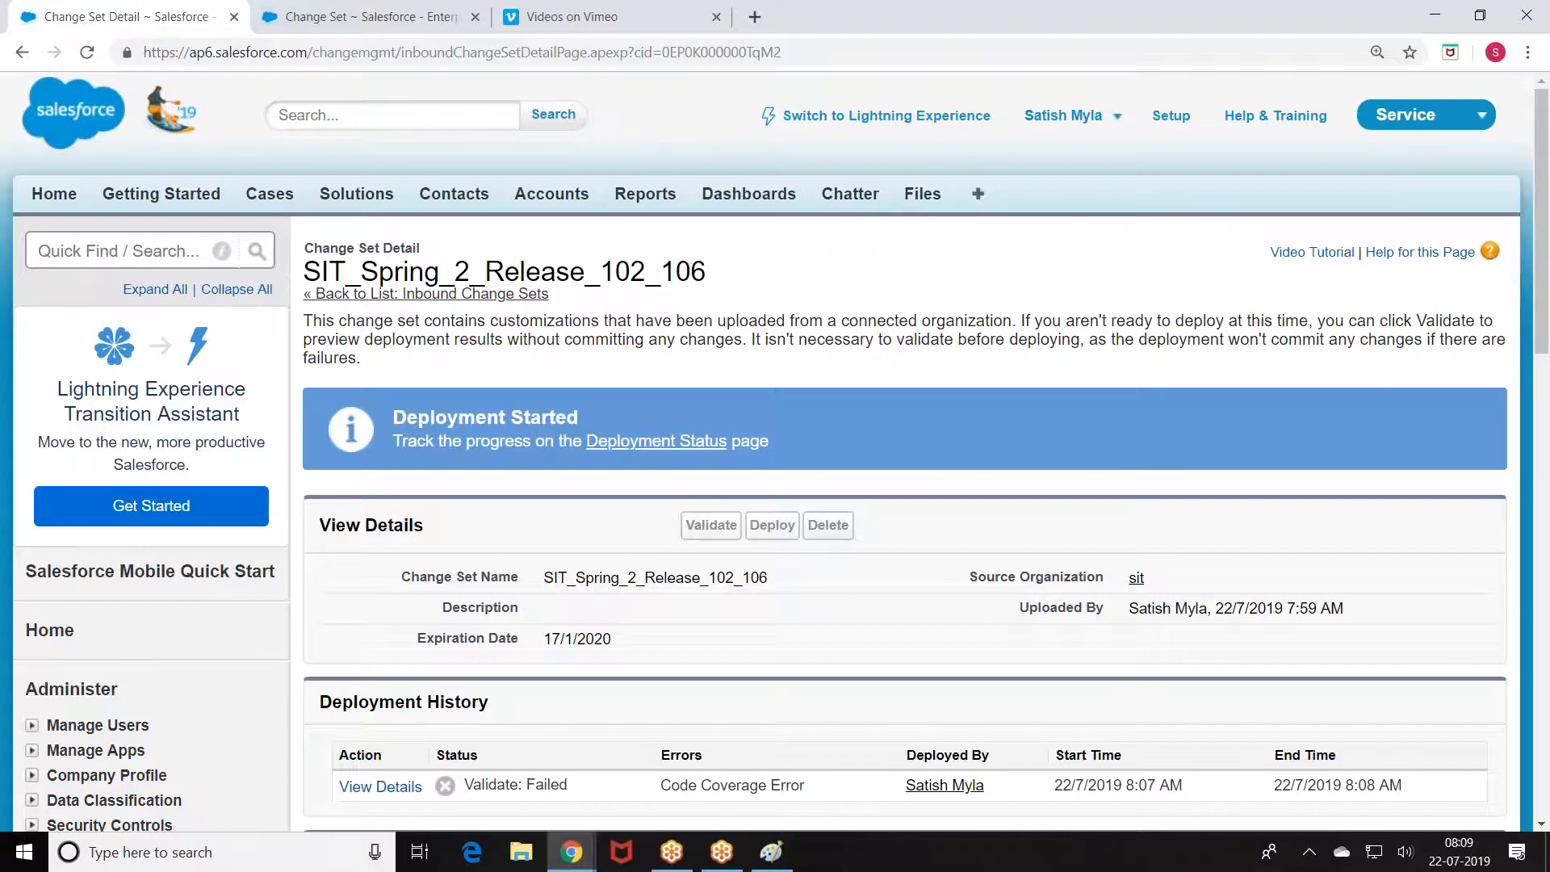
# Step: Confirm the validation Succeeded, then open Deploy with the Default test option
pyautogui.click(89, 53)
pyautogui.scroll(-4, 521, 379)
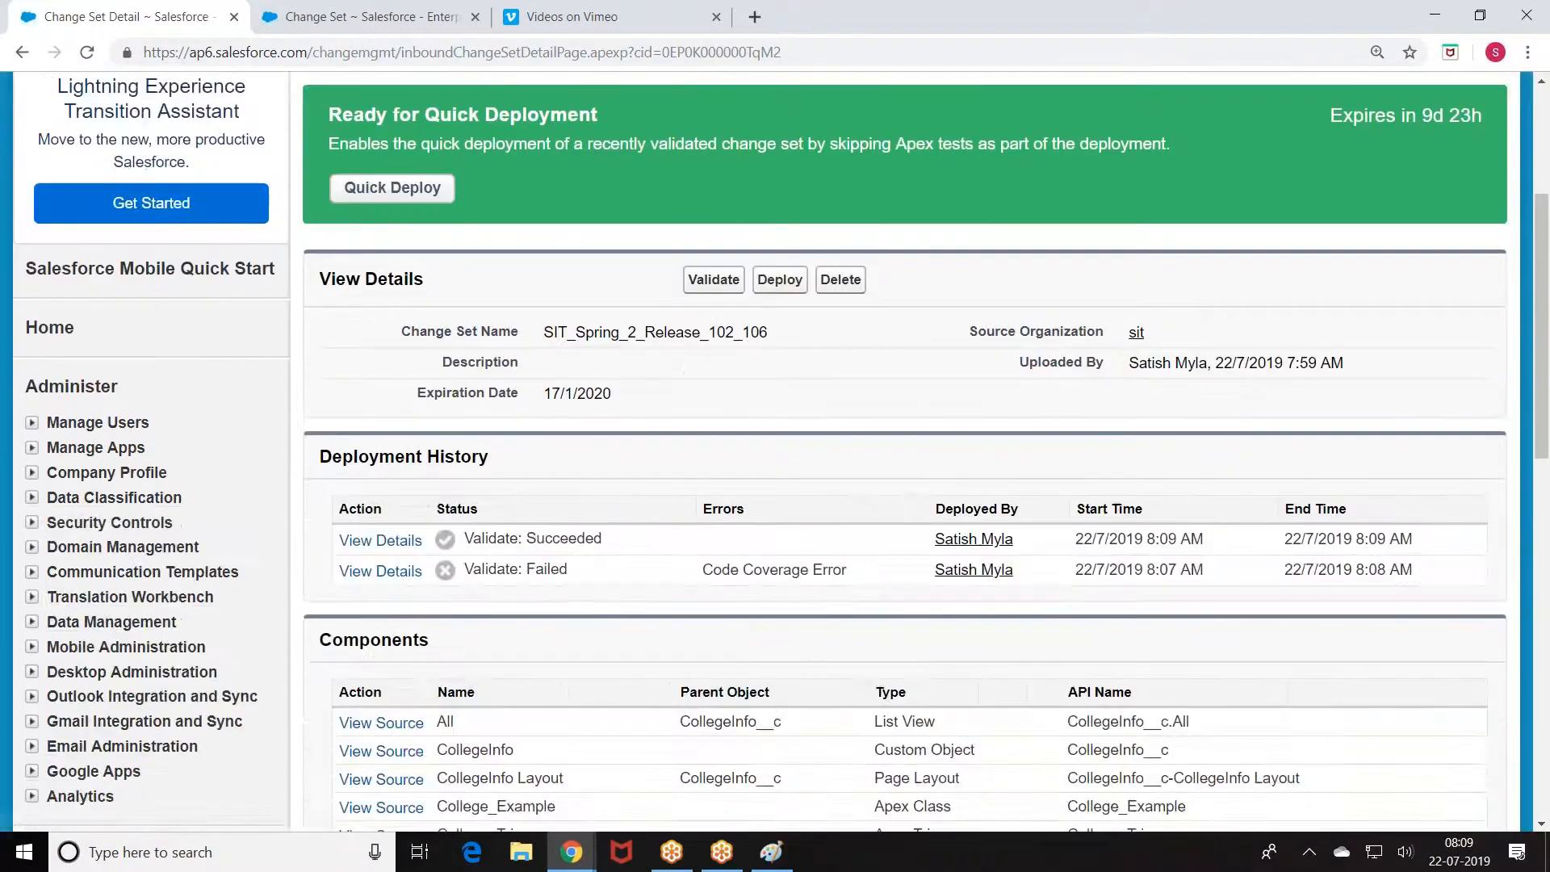
pyautogui.moveTo(529, 539); pyautogui.dragTo(579, 539)
pyautogui.click(780, 282)
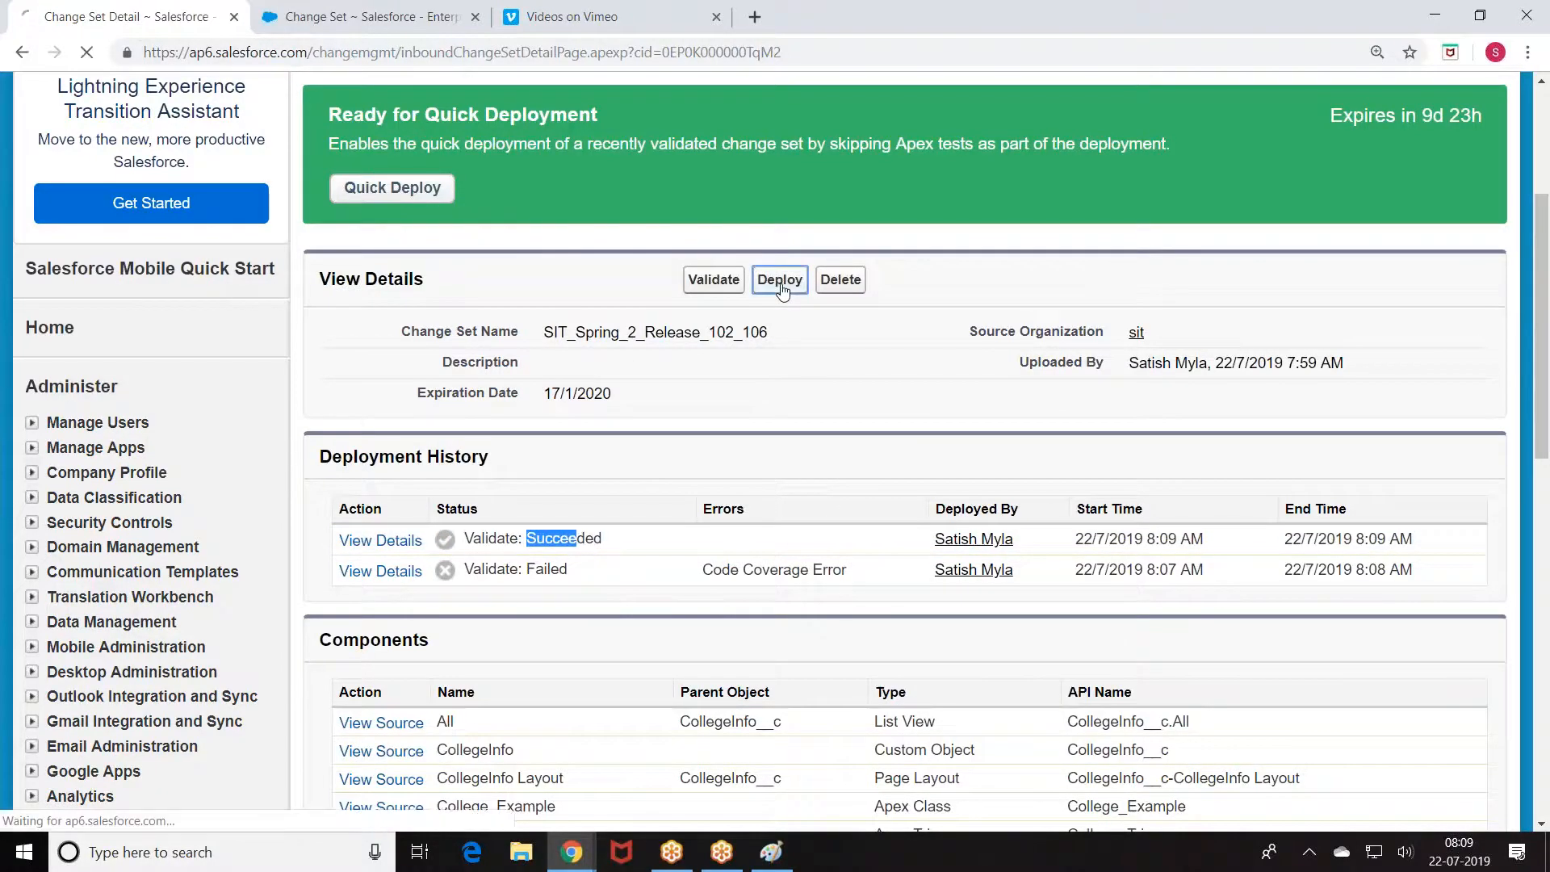
pyautogui.scroll(-2, 524, 322)
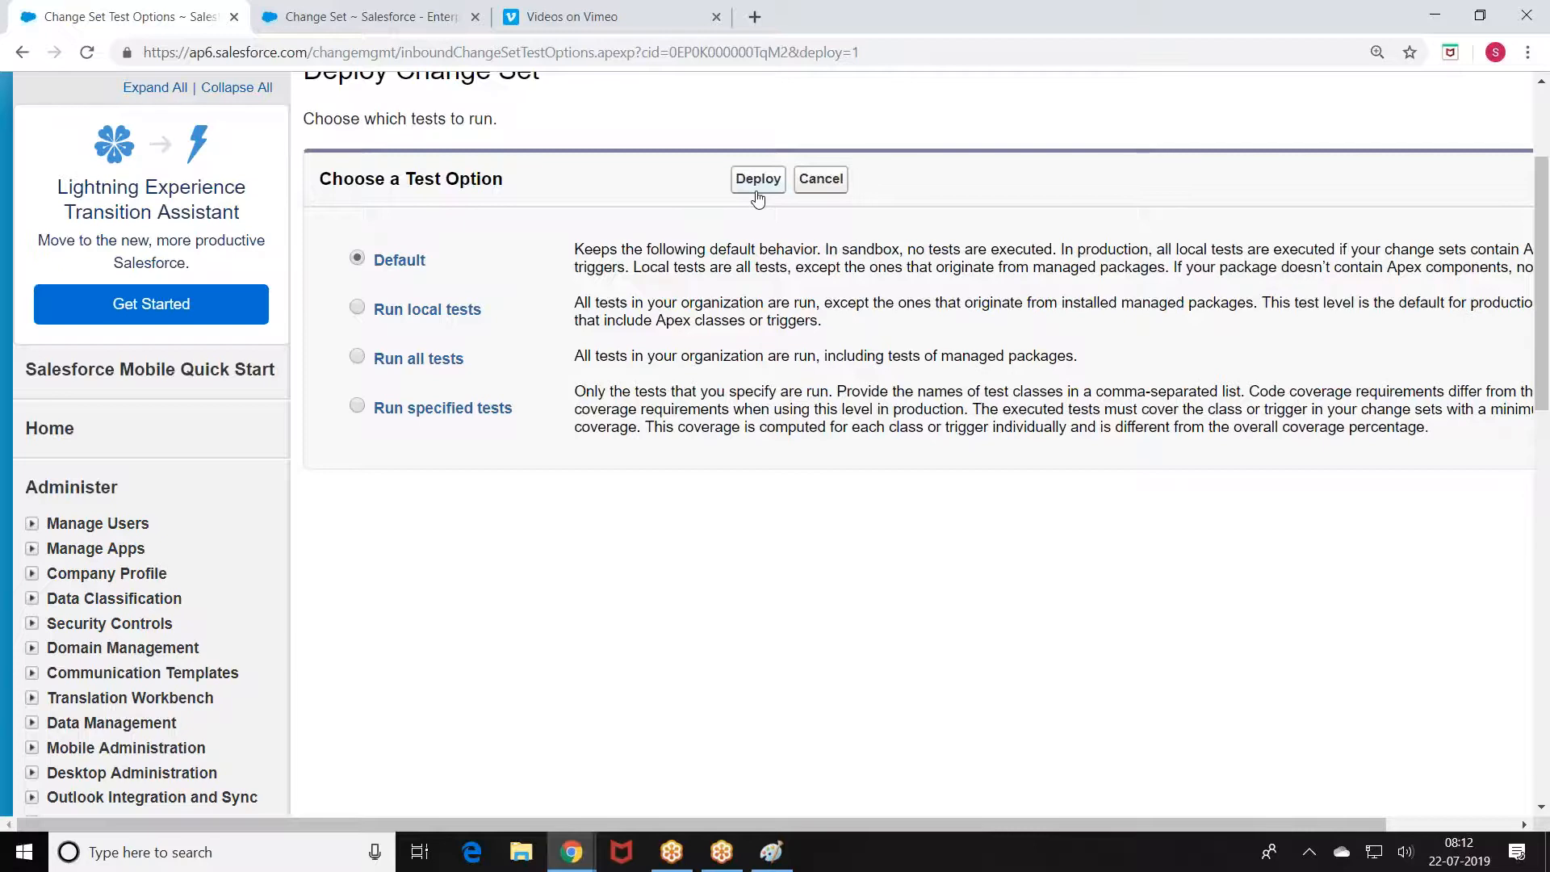
# Step: In the sandbox, go to Setup > Build > Create > Packages and click New
pyautogui.click(380, 16)
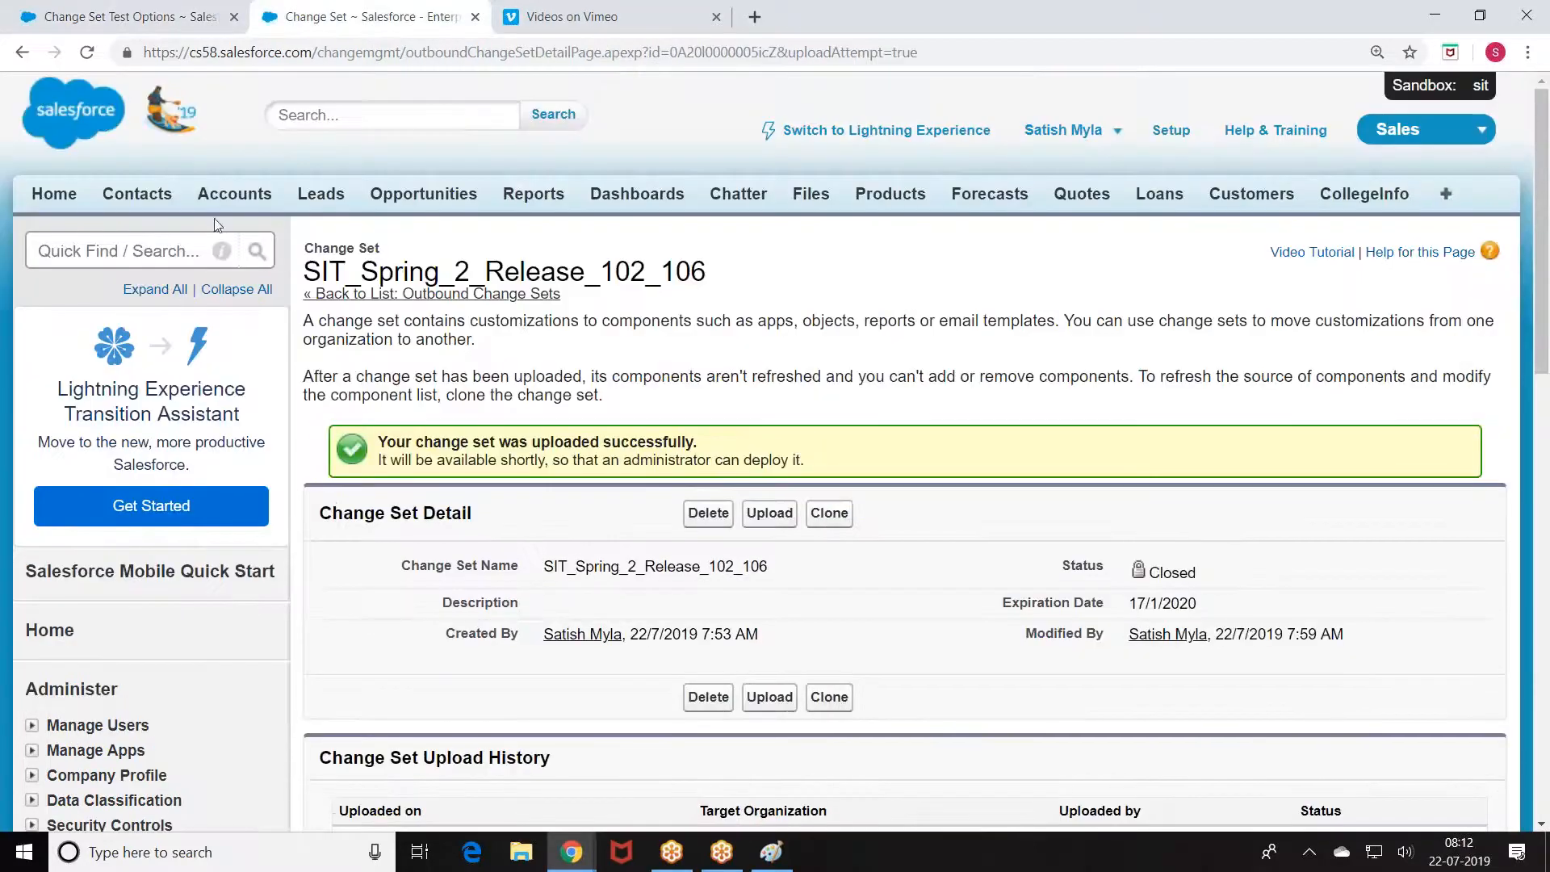
pyautogui.click(1169, 132)
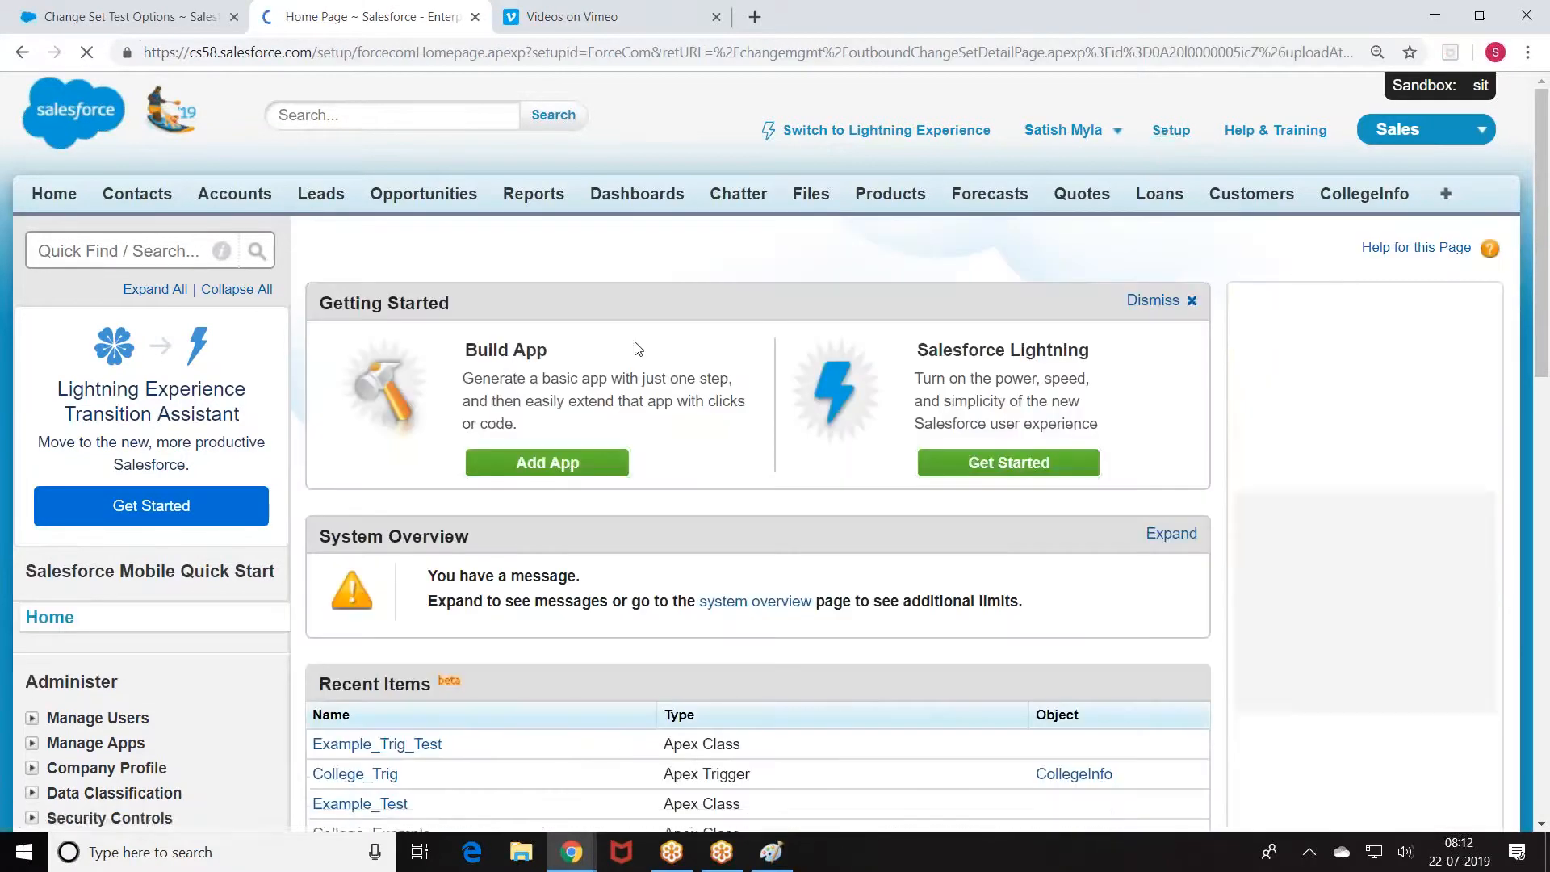
pyautogui.scroll(-10, 242, 467)
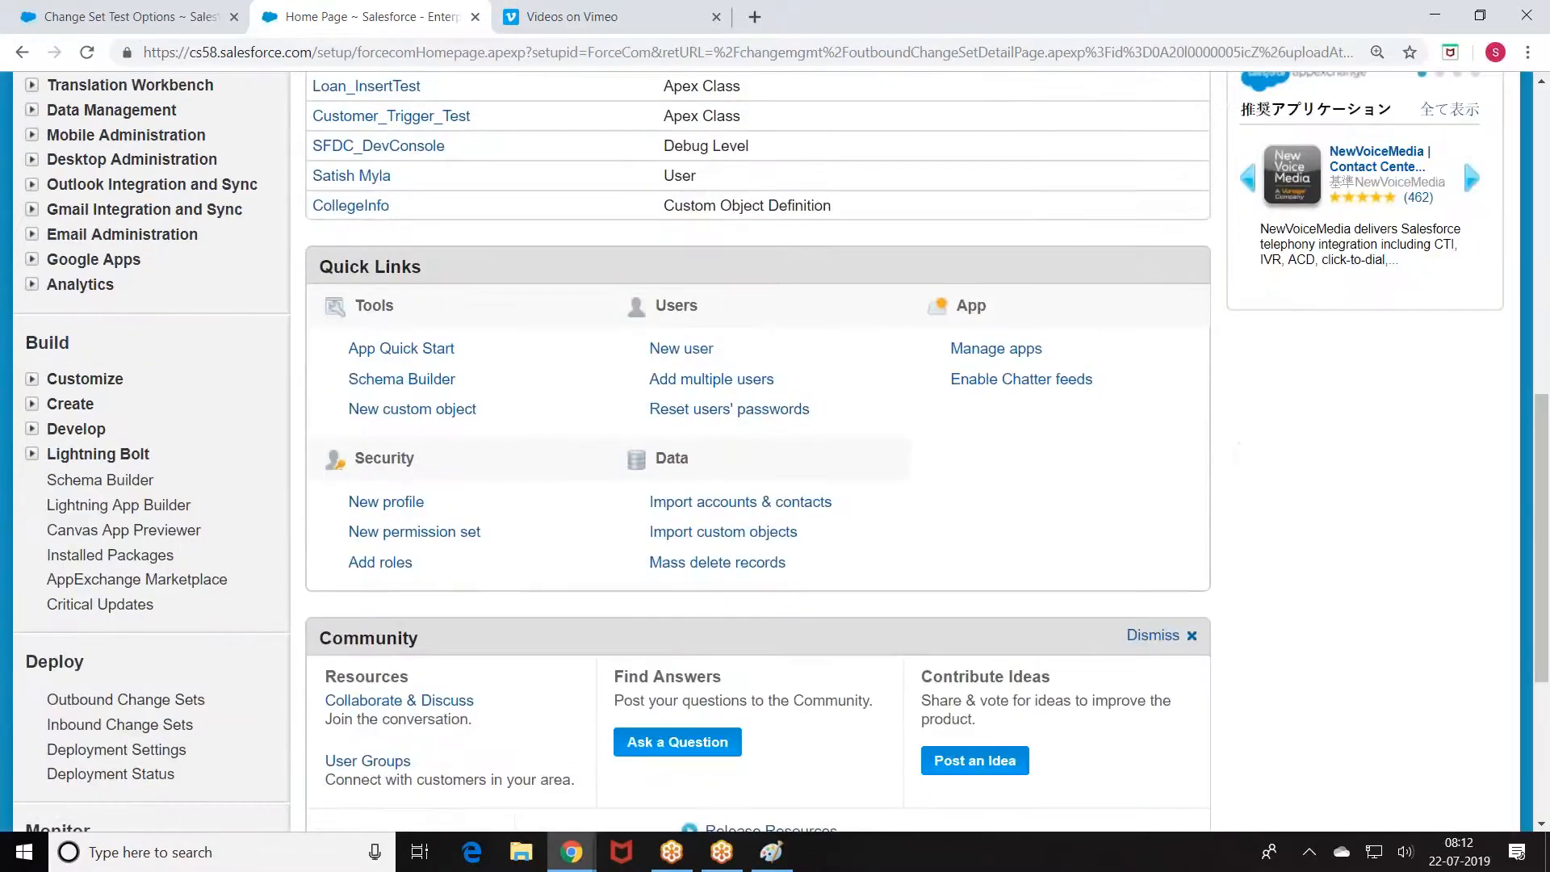
pyautogui.click(32, 405)
pyautogui.scroll(-1, 32, 409)
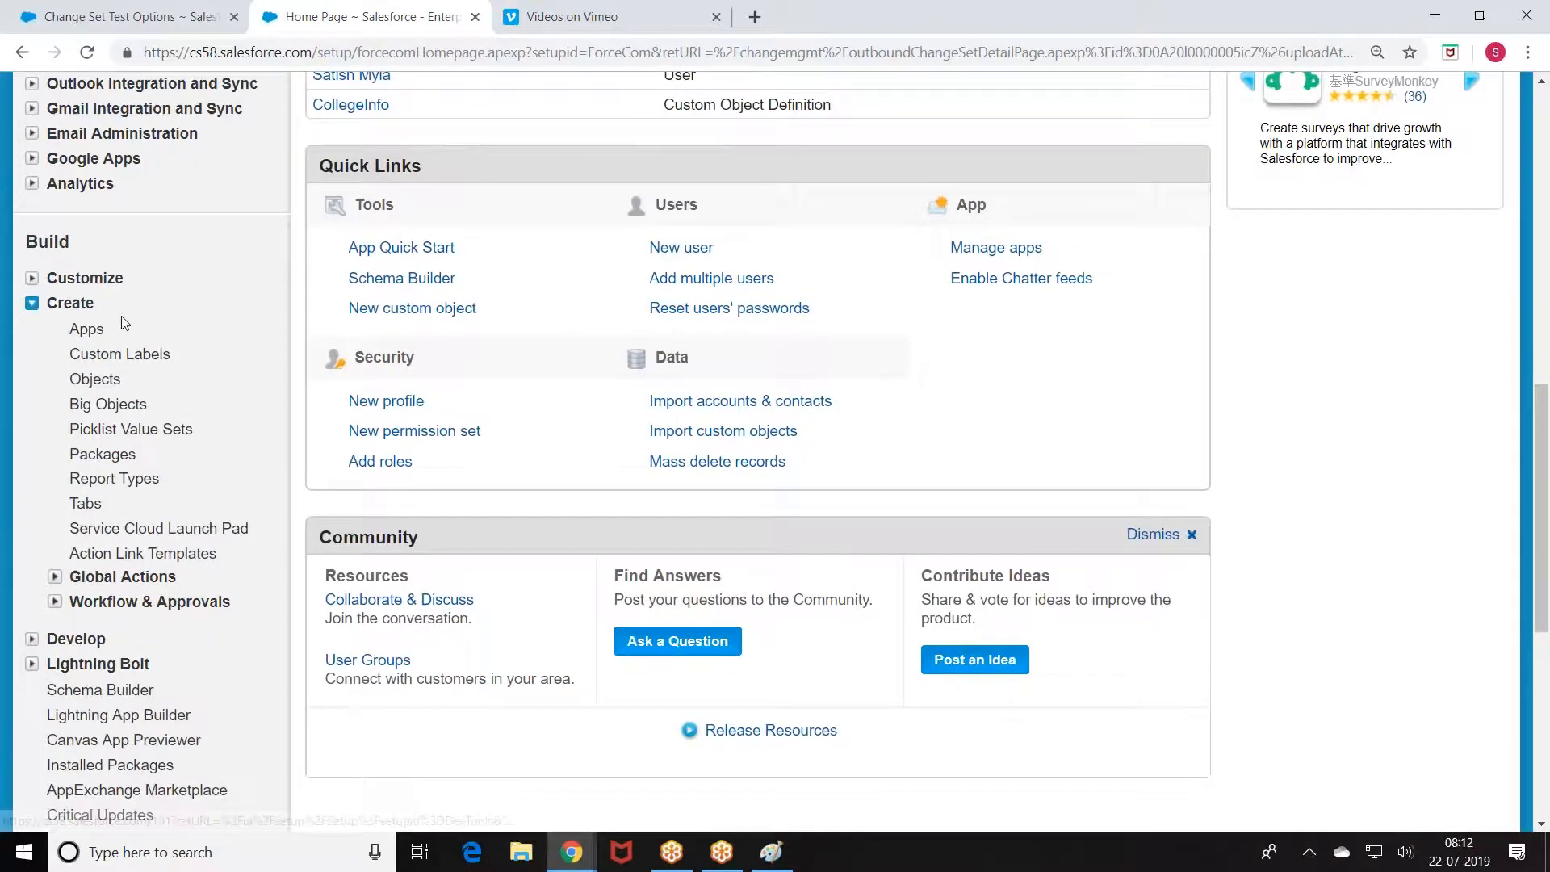
pyautogui.click(100, 453)
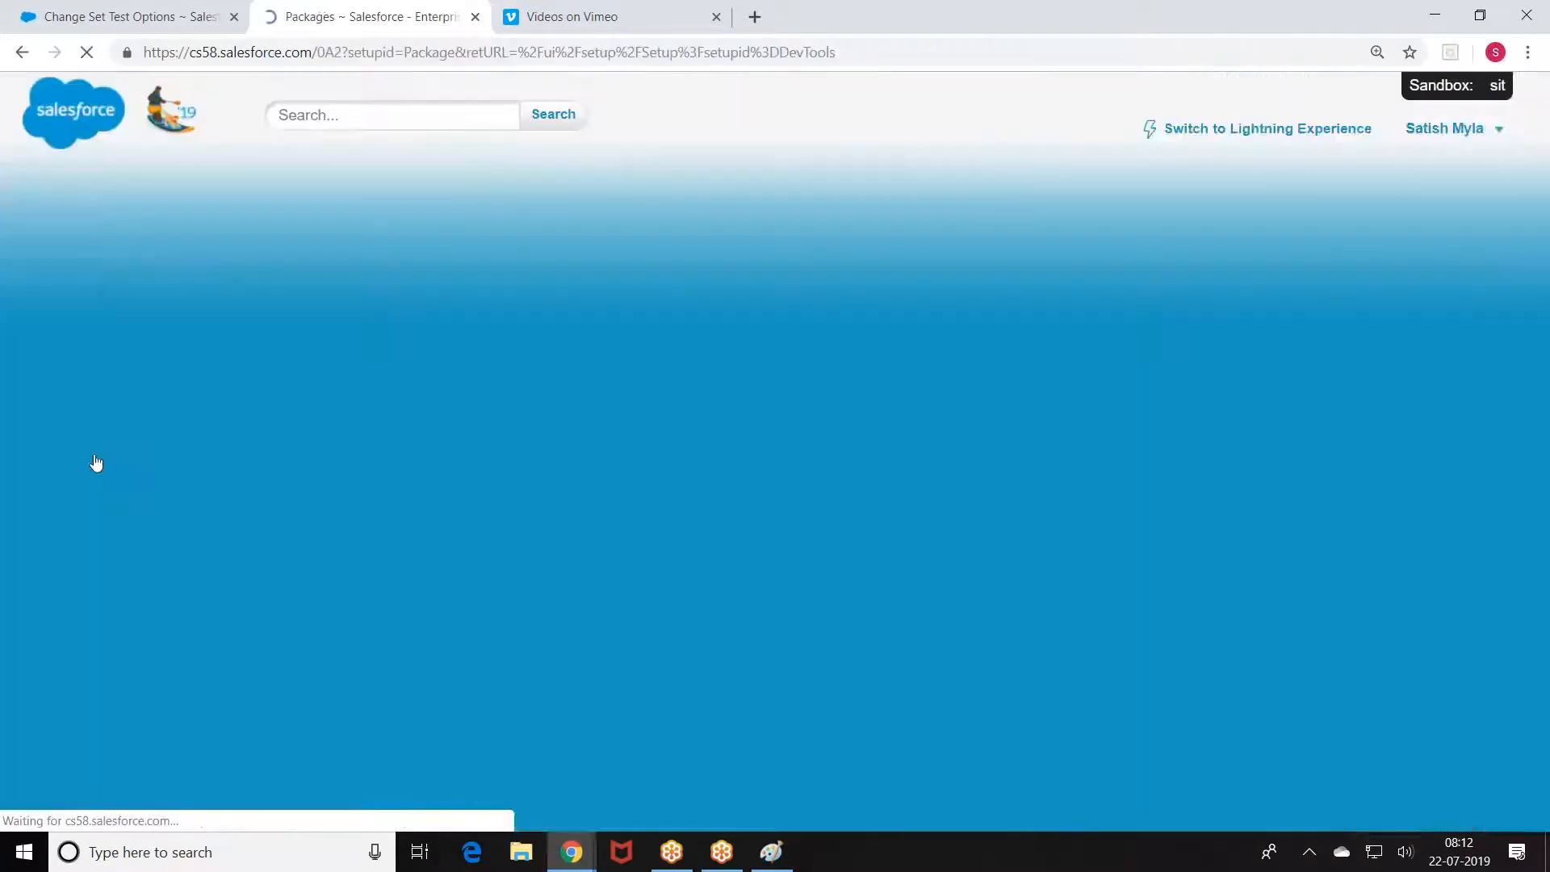
pyautogui.scroll(-1, 590, 403)
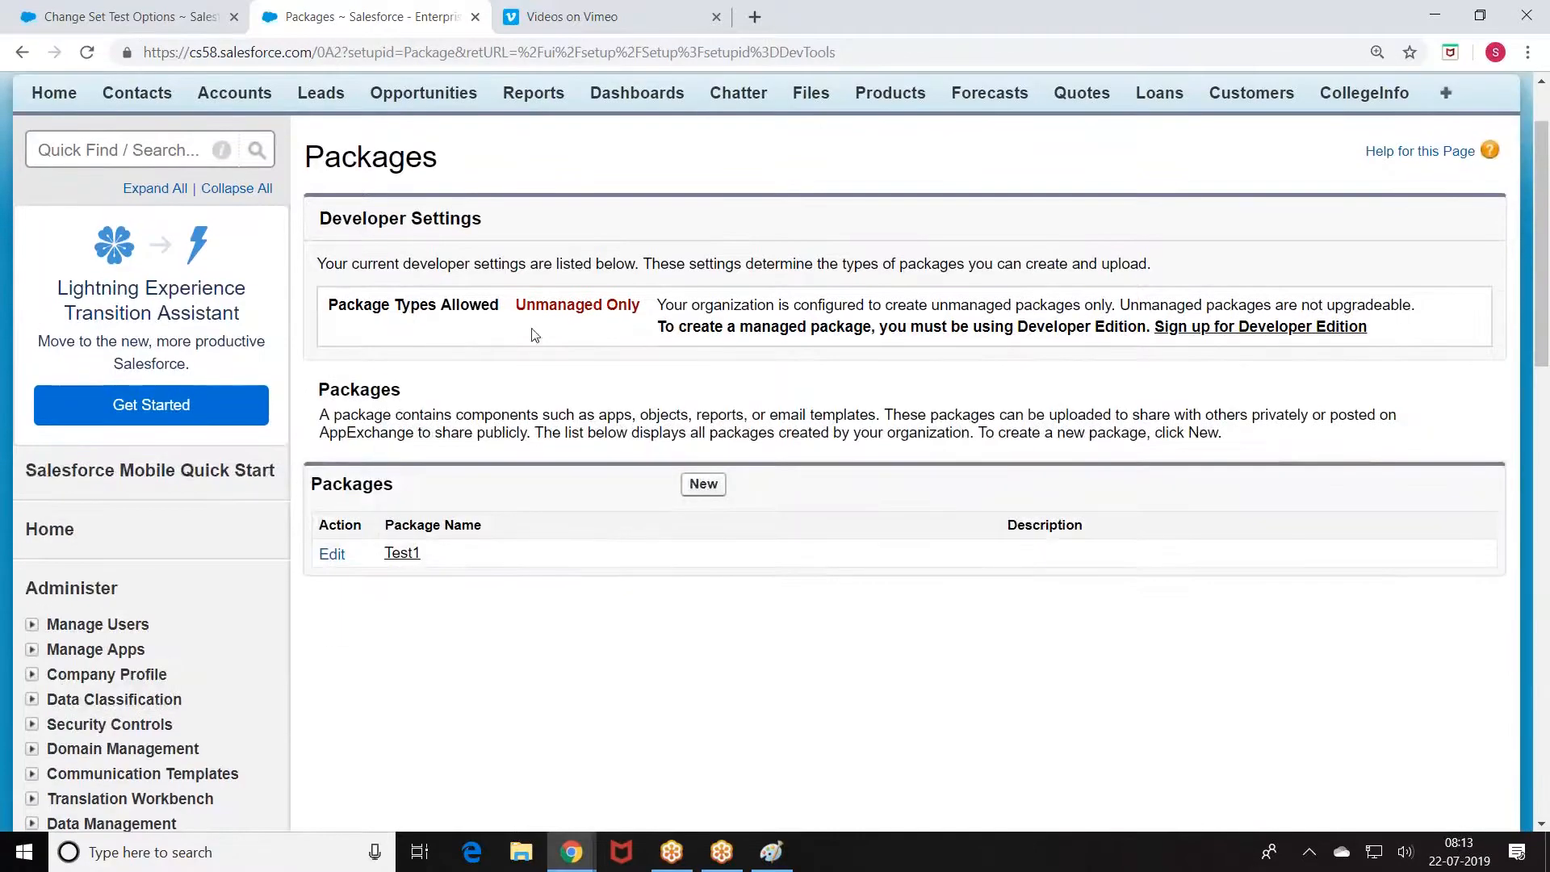
pyautogui.moveTo(515, 309); pyautogui.dragTo(601, 394)
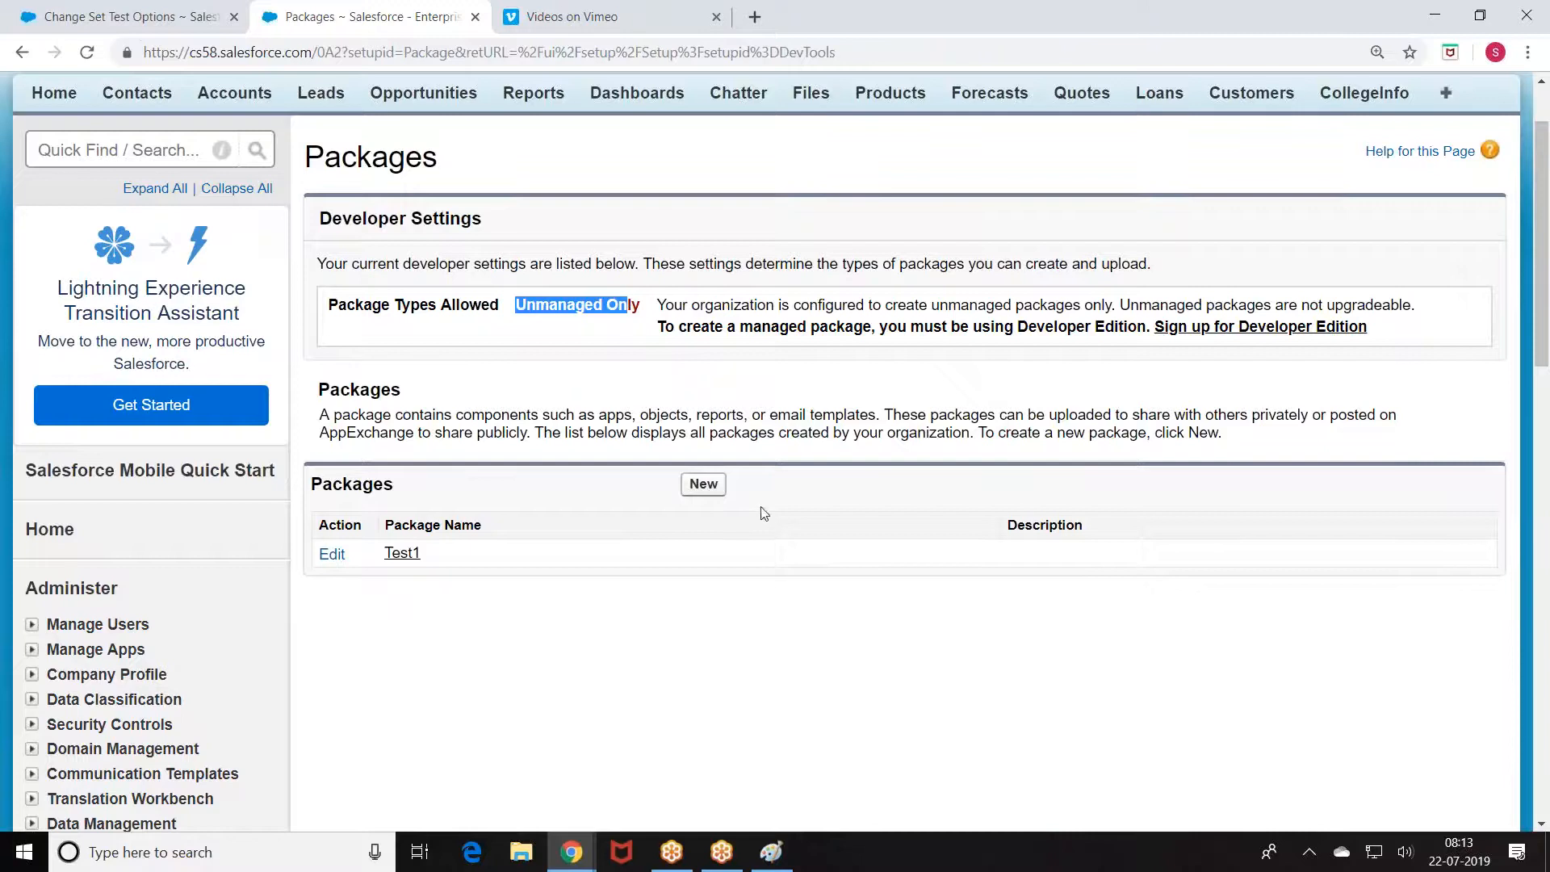
pyautogui.click(699, 487)
pyautogui.scroll(-1, 696, 491)
# Step: Create and save a new package named Satish_One
pyautogui.click(572, 269)
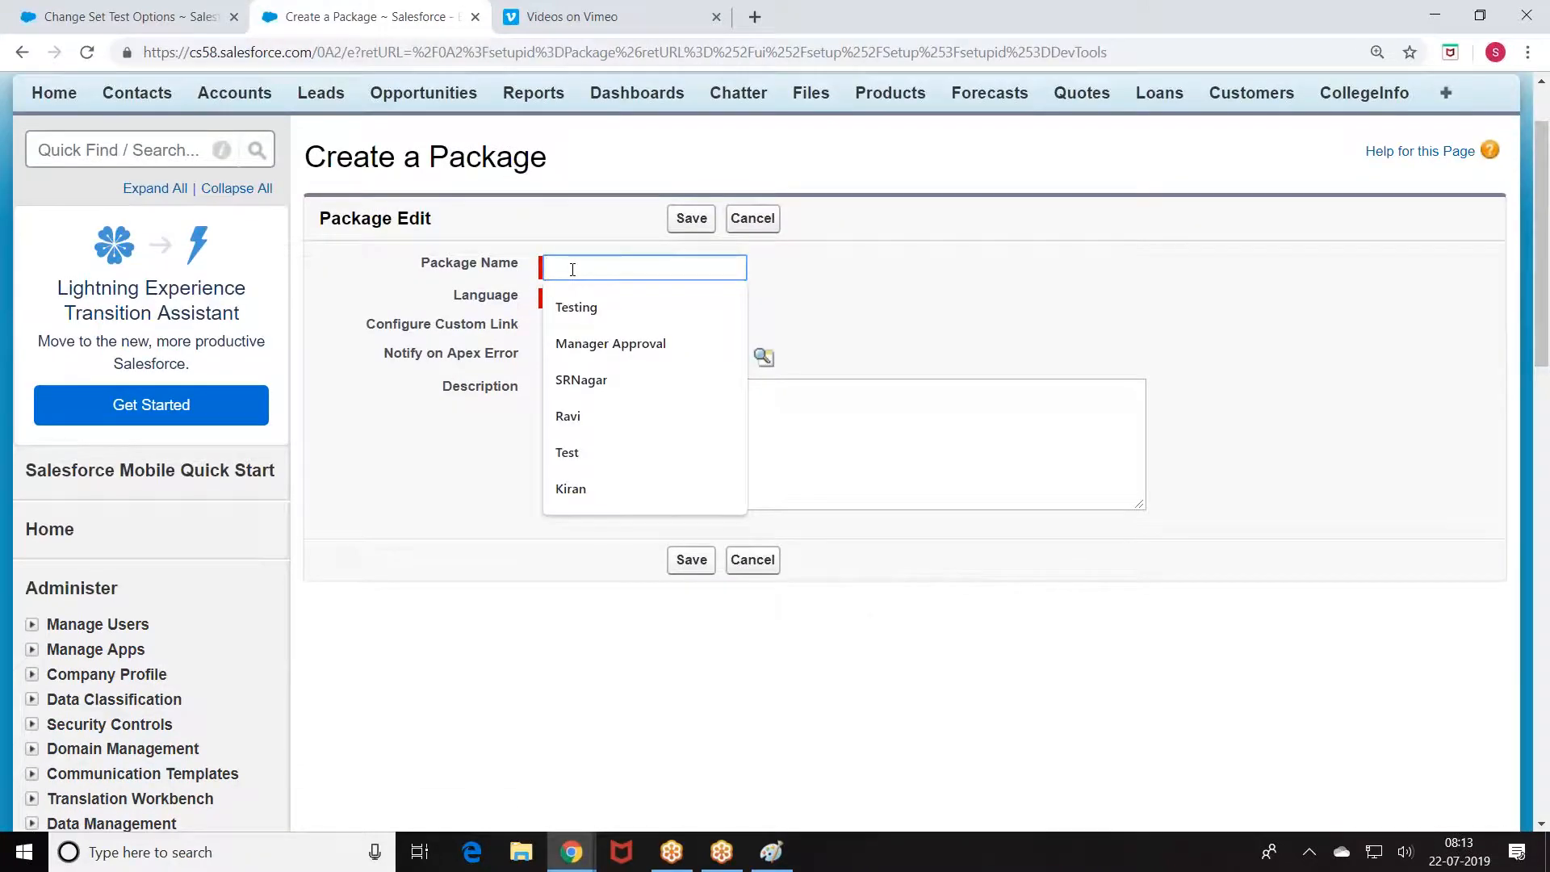
pyautogui.write('Satish_One')
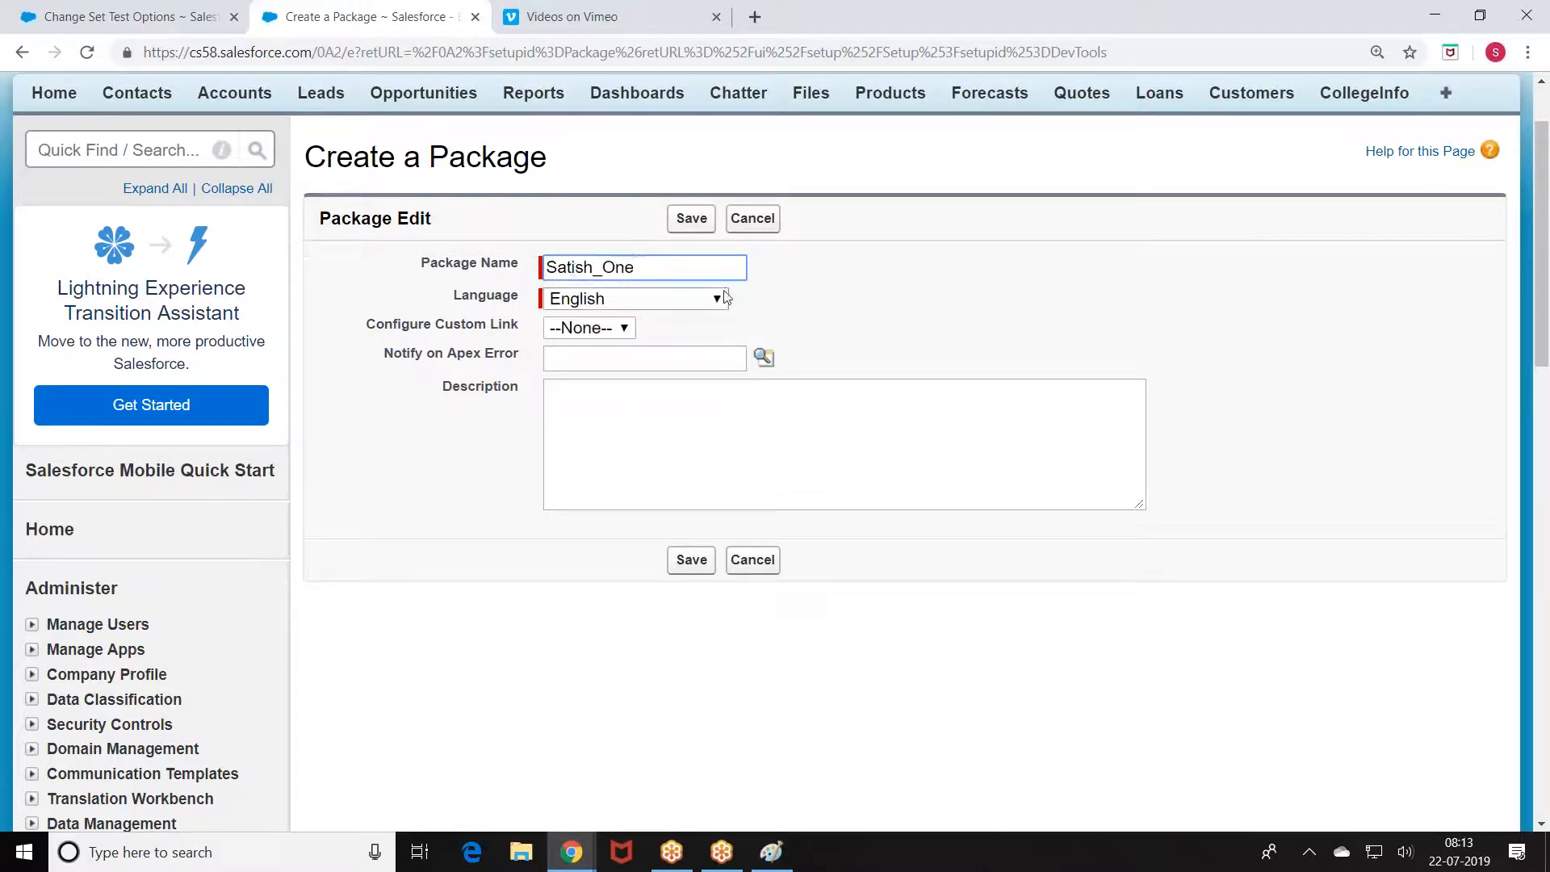
pyautogui.click(858, 273)
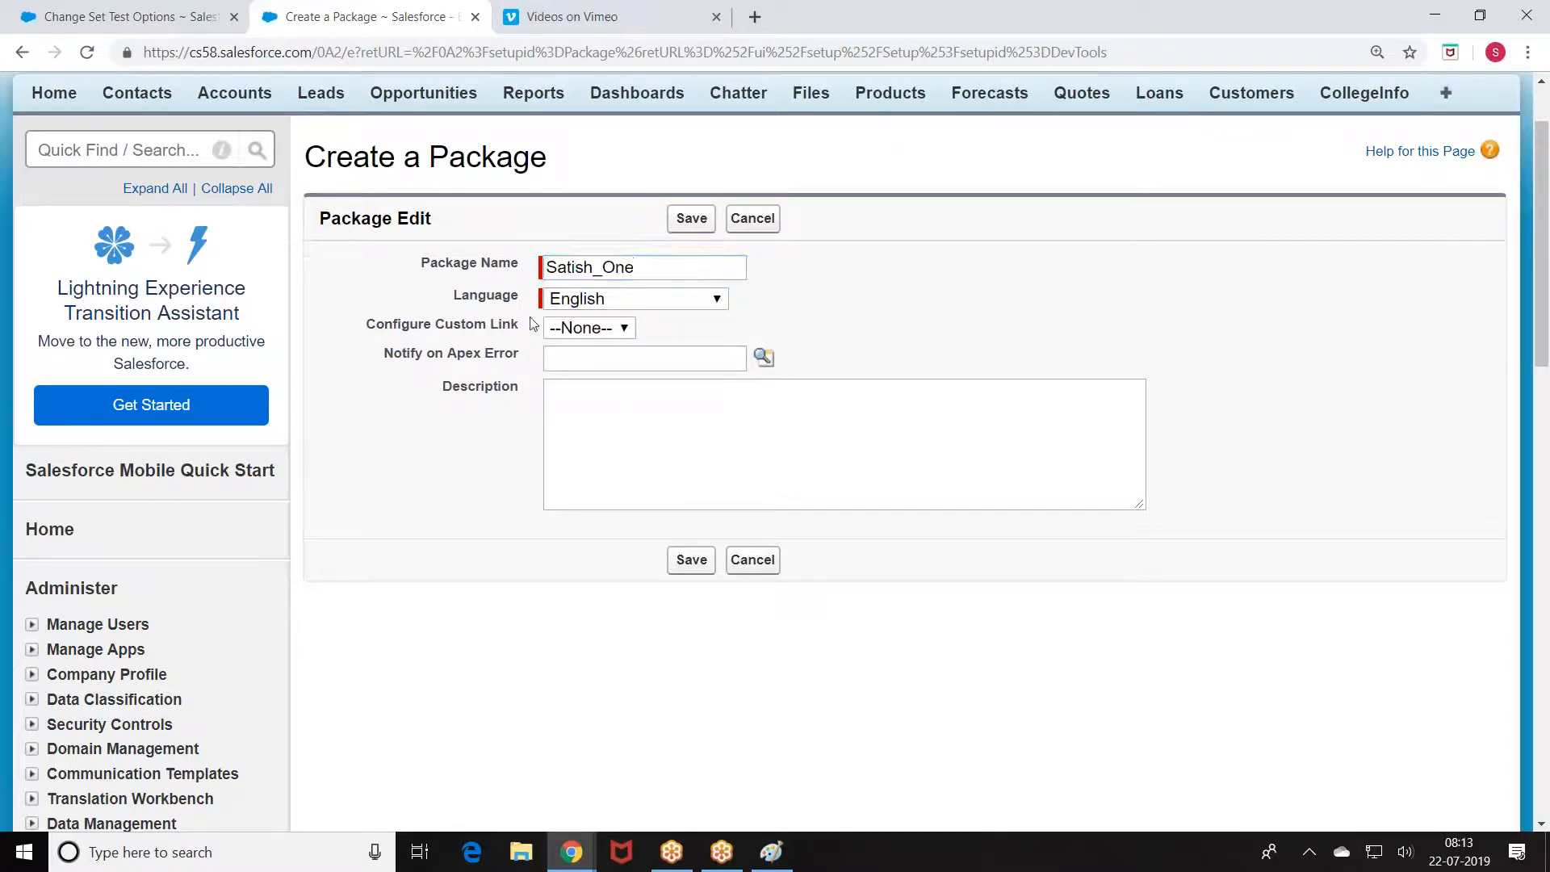
pyautogui.click(593, 328)
pyautogui.click(819, 330)
pyautogui.click(690, 559)
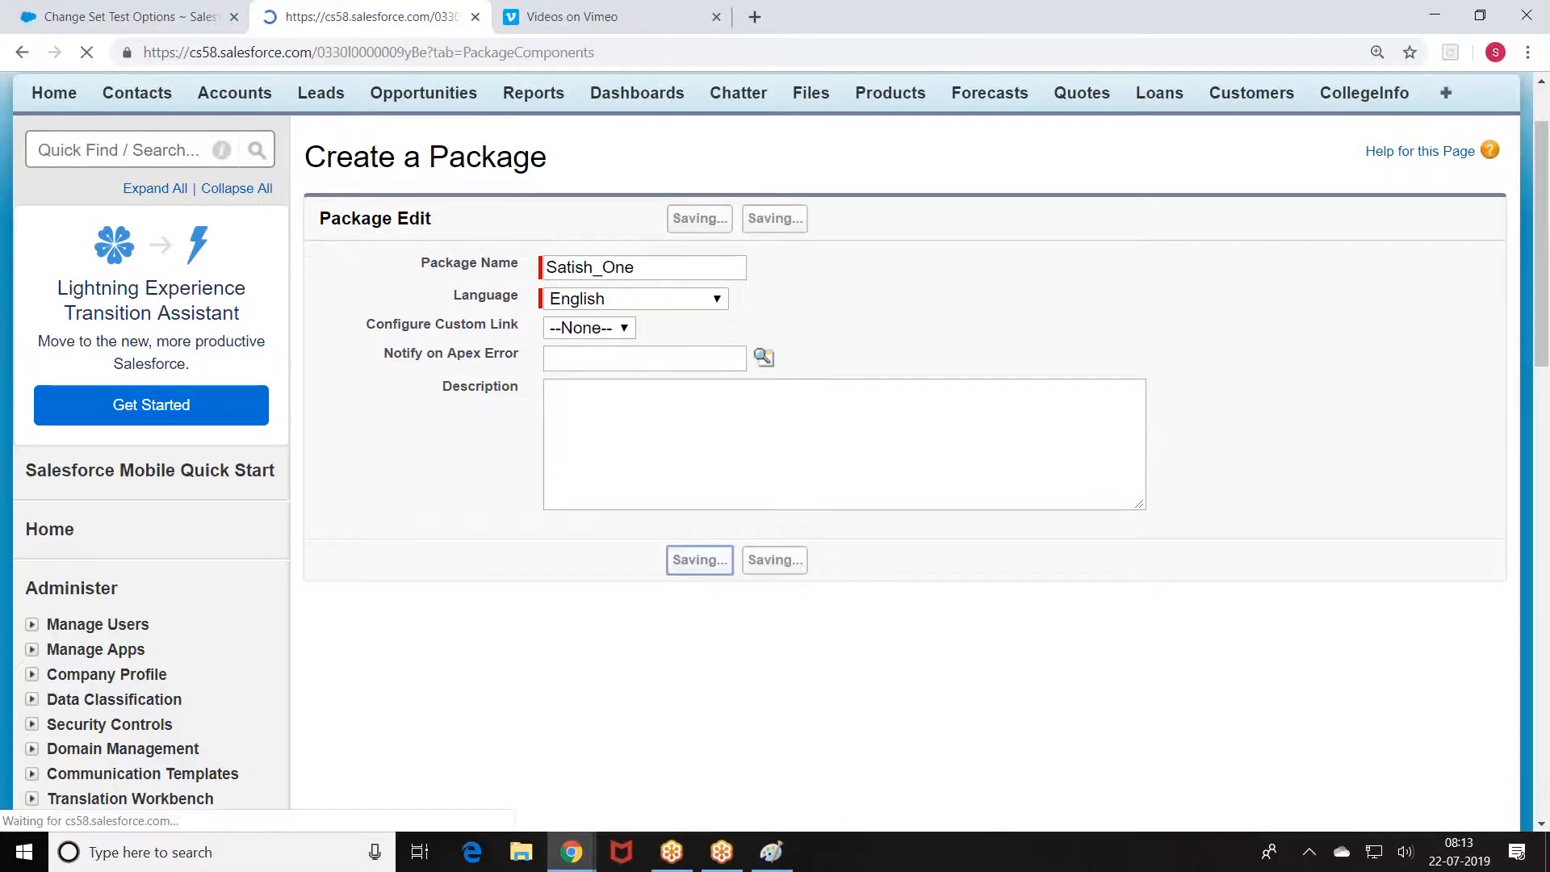
# Step: Add the CollegeInfo custom object to the package using Component Type Custom Object
pyautogui.scroll(-1, 668, 476)
pyautogui.click(704, 390)
pyautogui.scroll(-2, 708, 389)
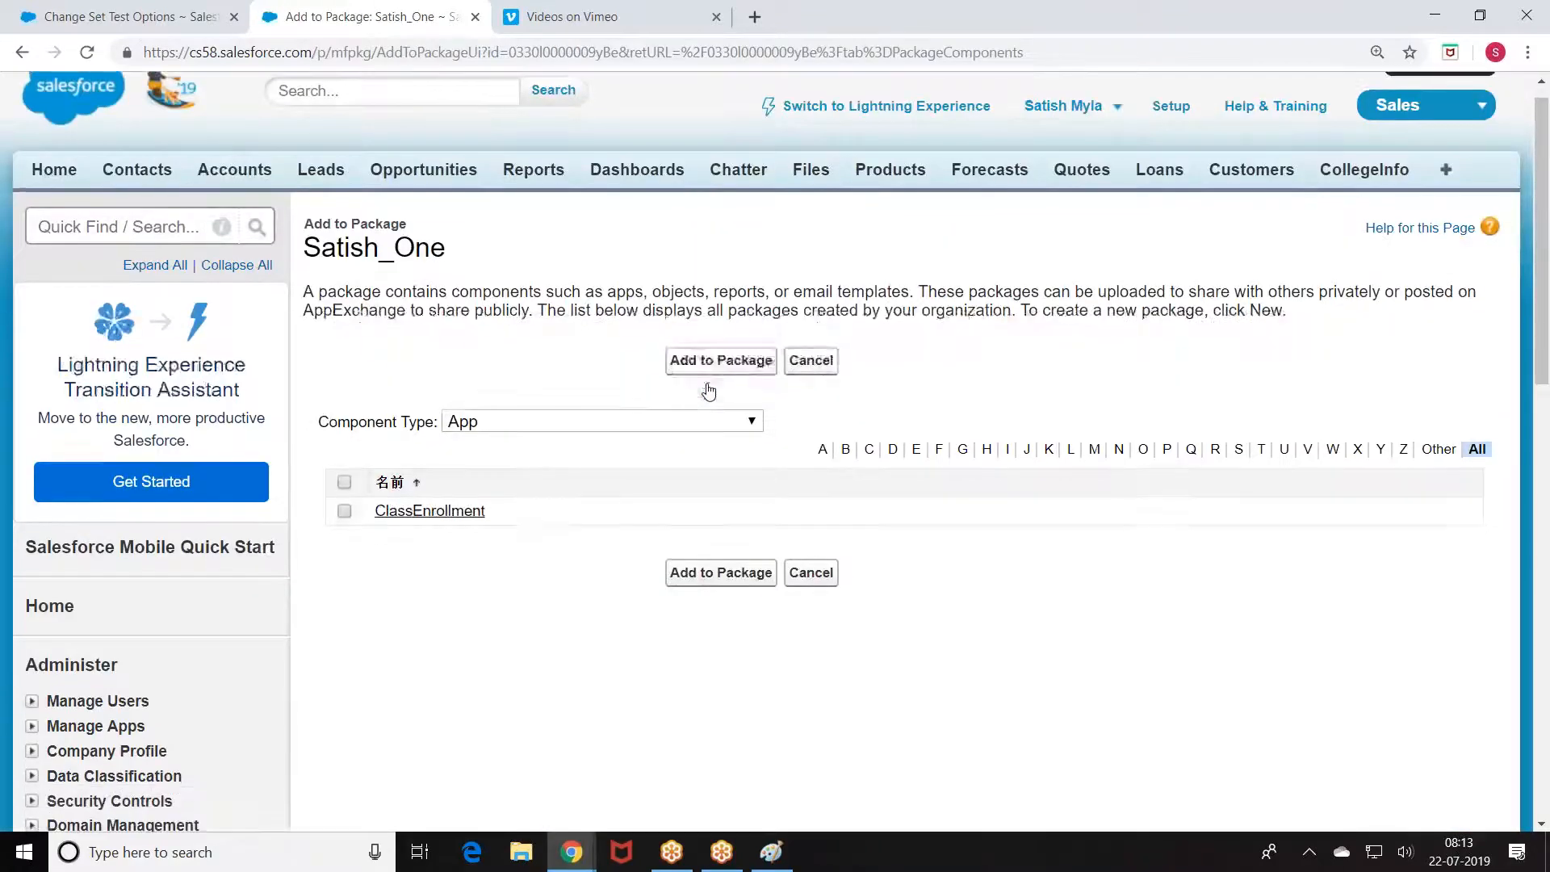
pyautogui.click(537, 244)
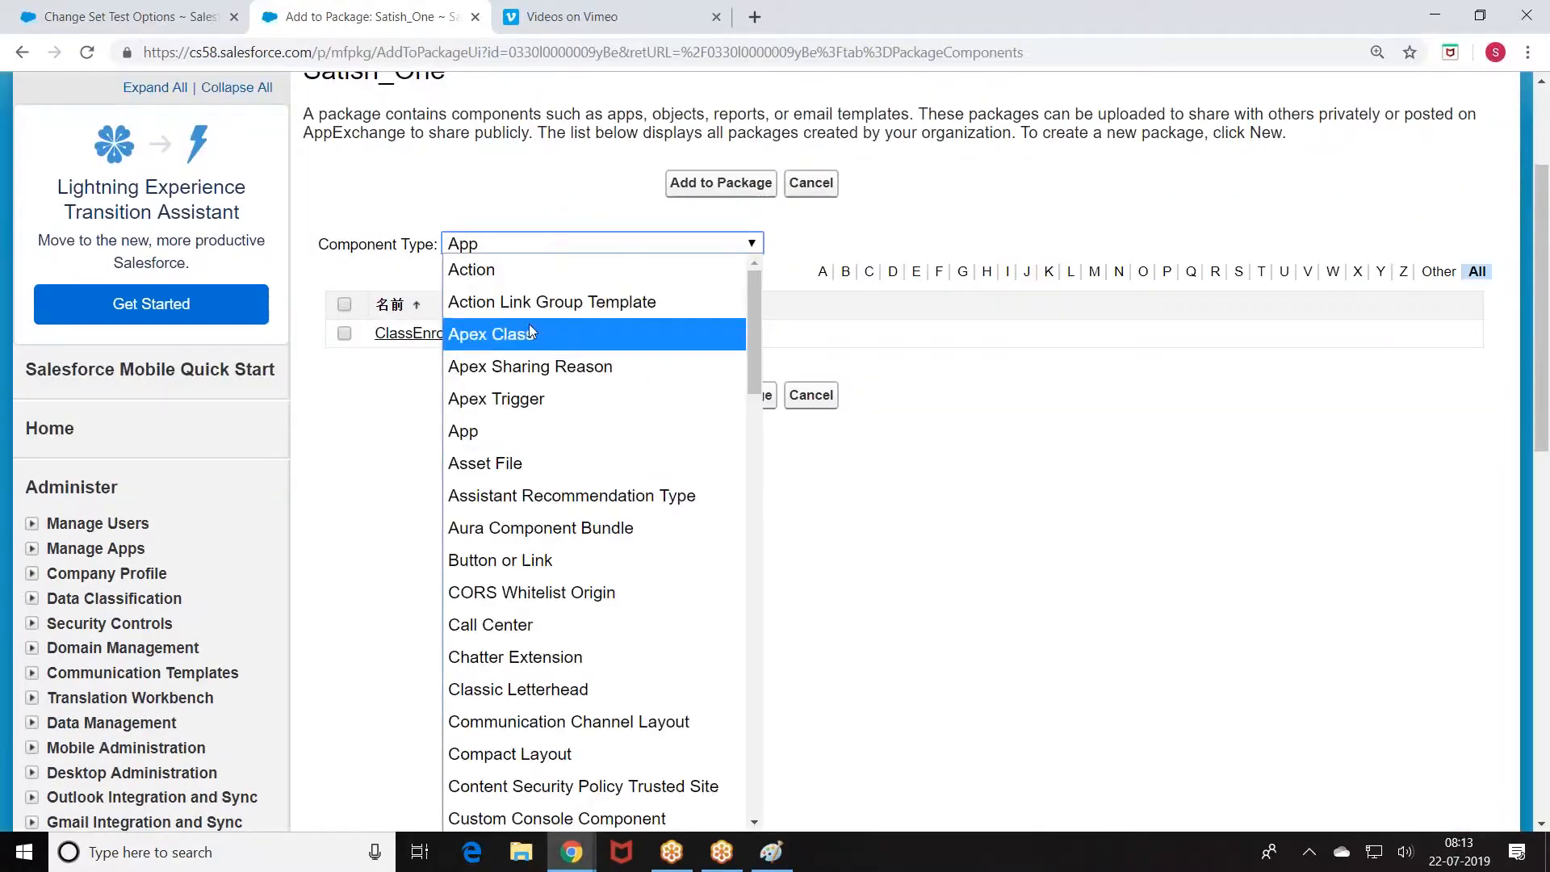
pyautogui.scroll(-3, 530, 549)
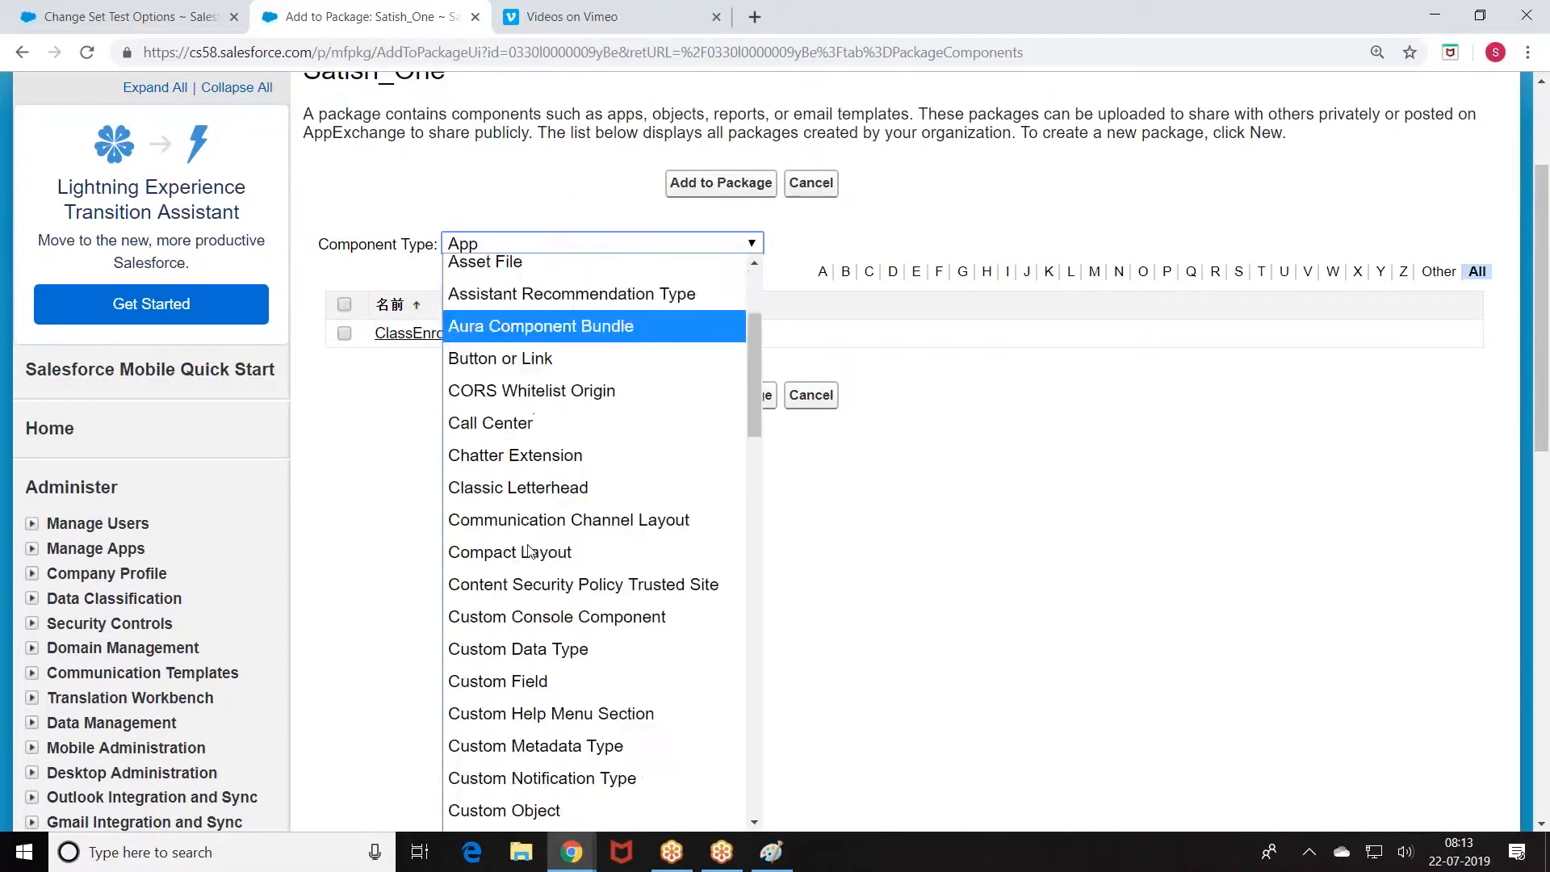
pyautogui.scroll(-3, 539, 646)
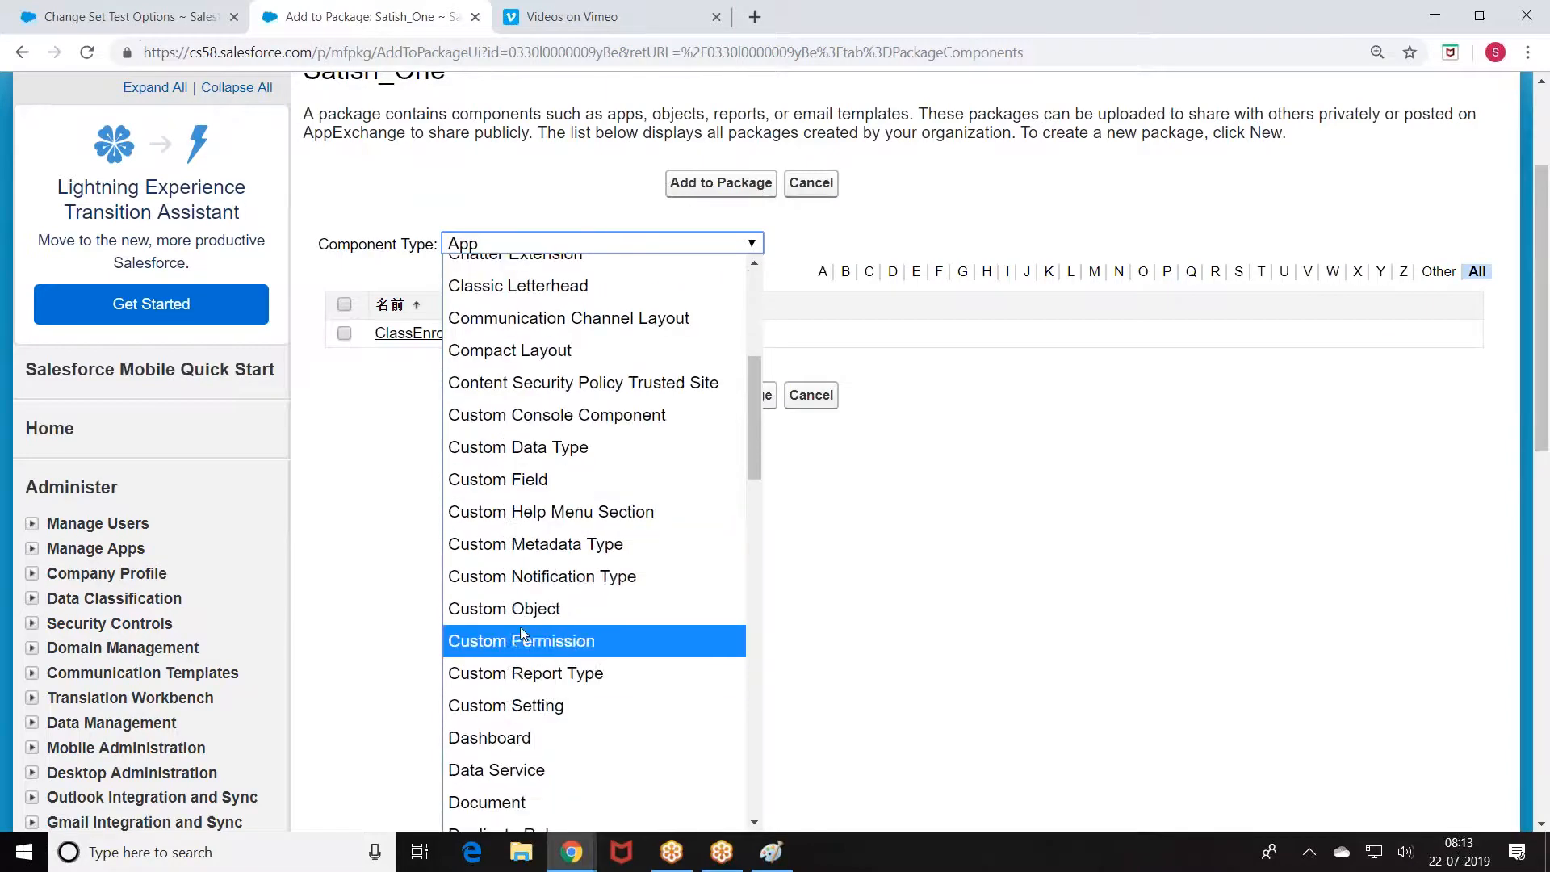
pyautogui.click(523, 613)
pyautogui.scroll(-2, 355, 590)
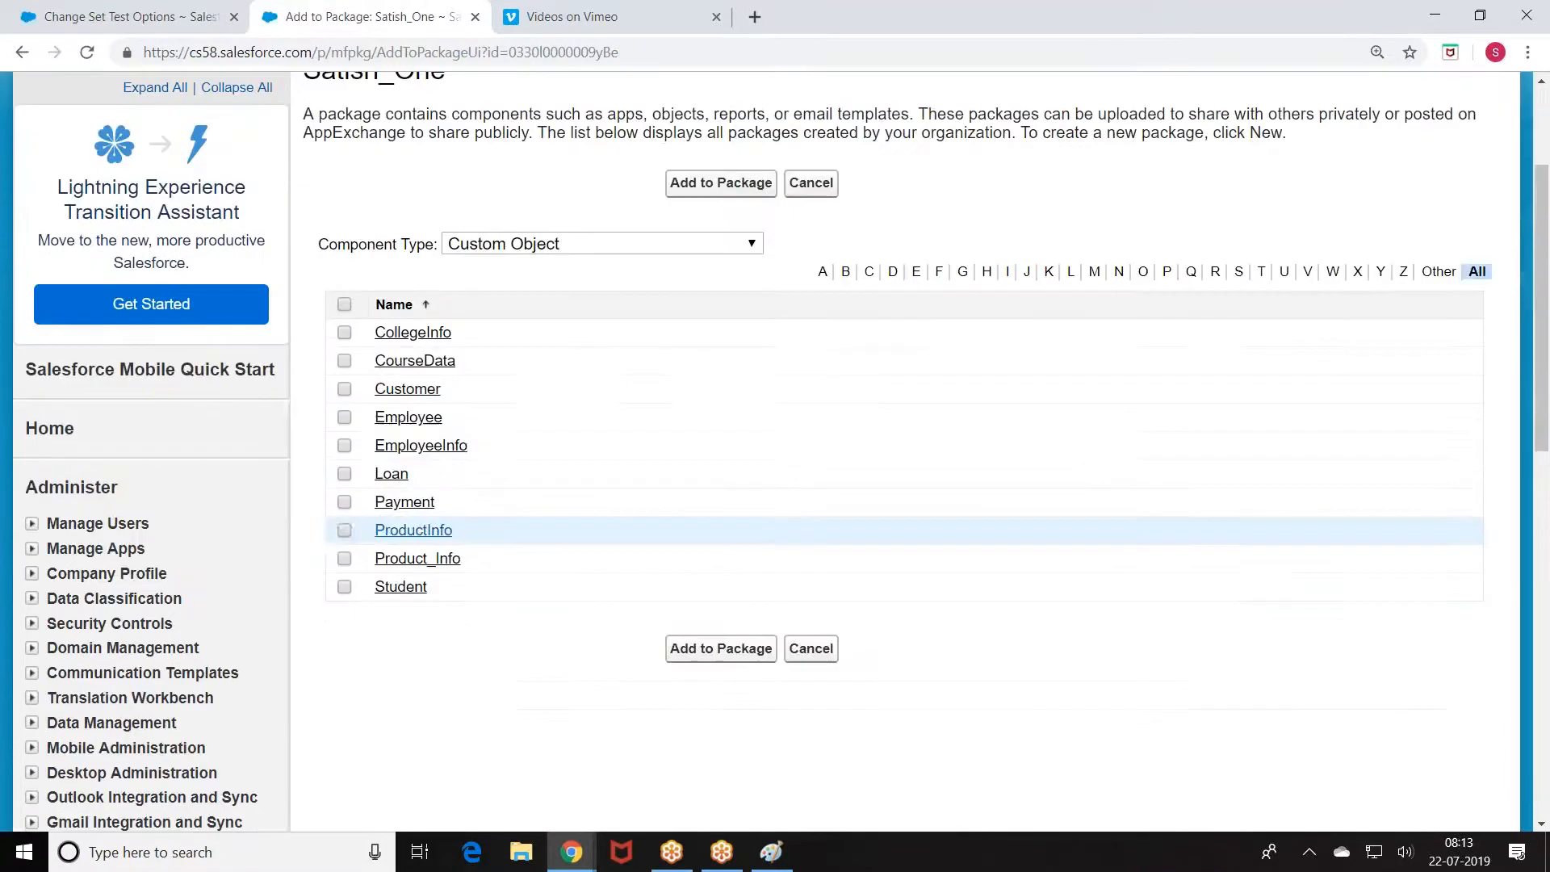
pyautogui.click(344, 332)
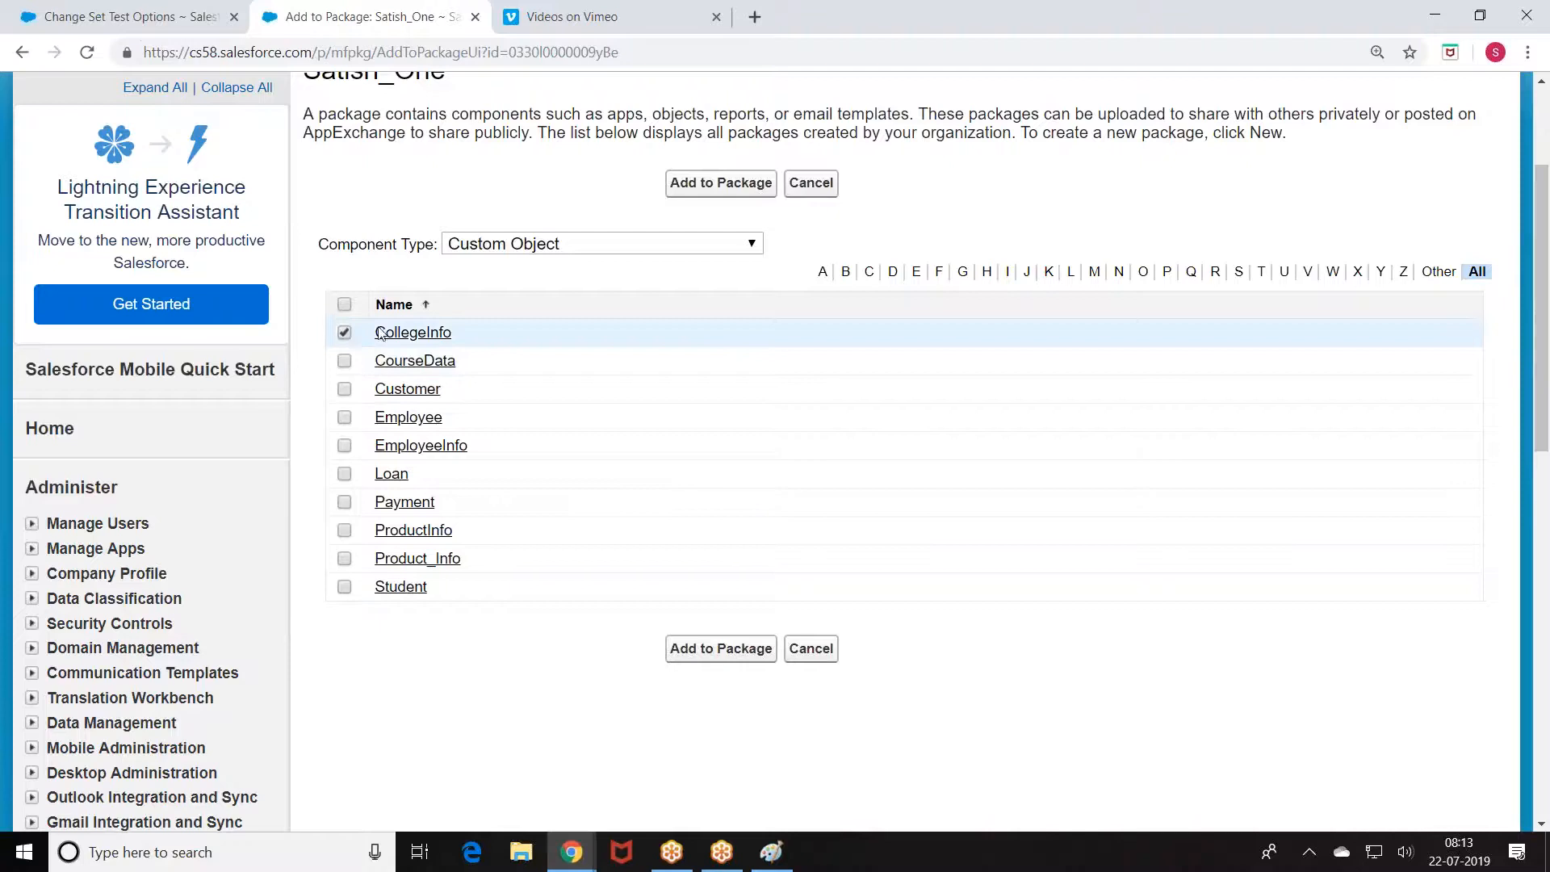
pyautogui.click(730, 184)
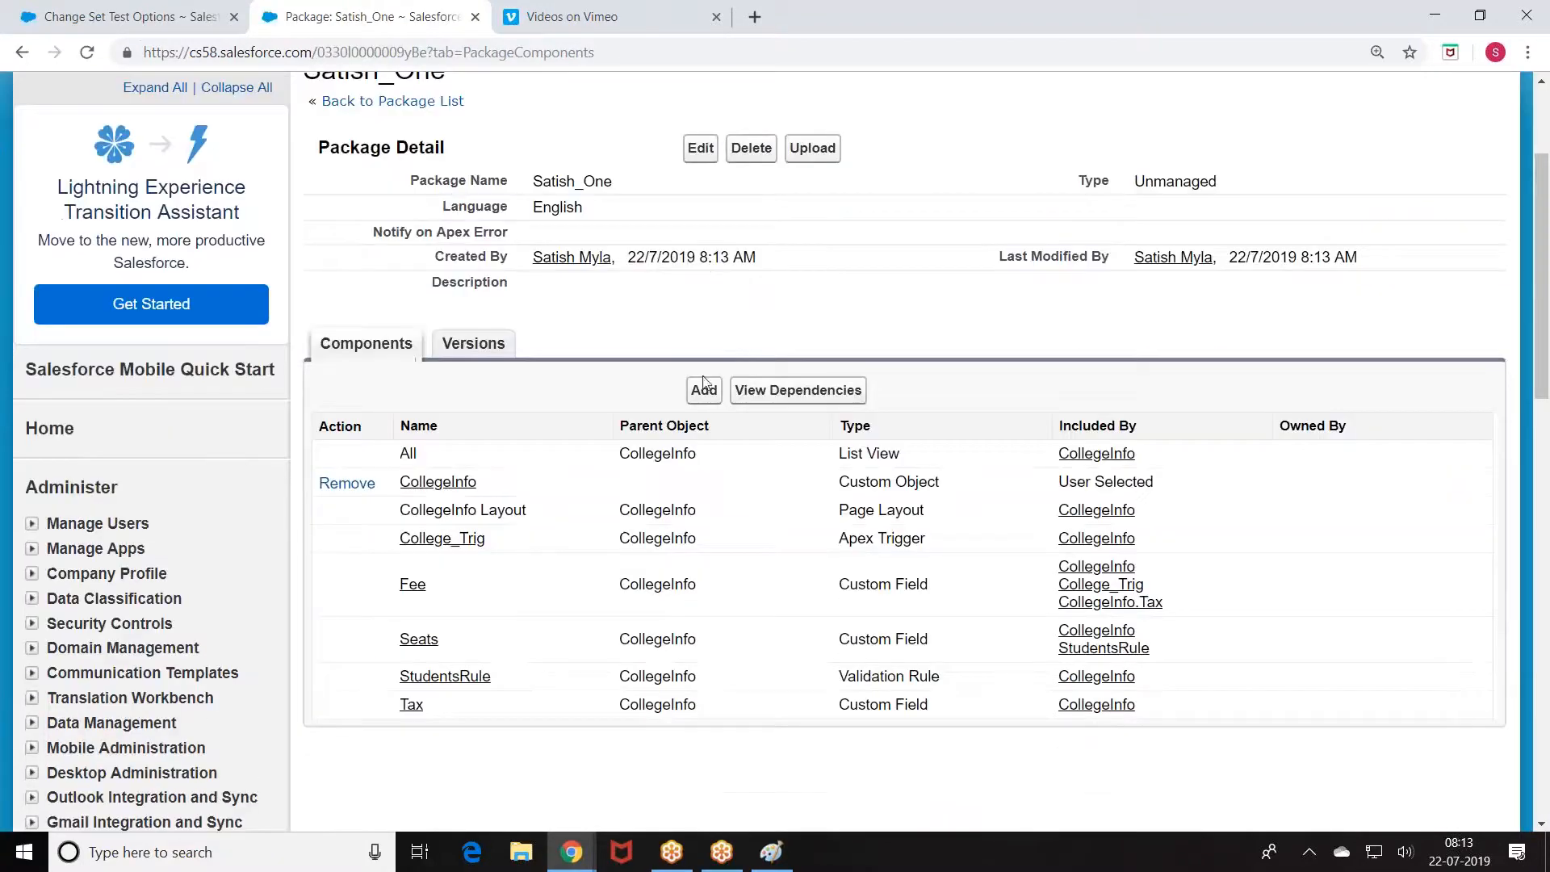
pyautogui.click(782, 394)
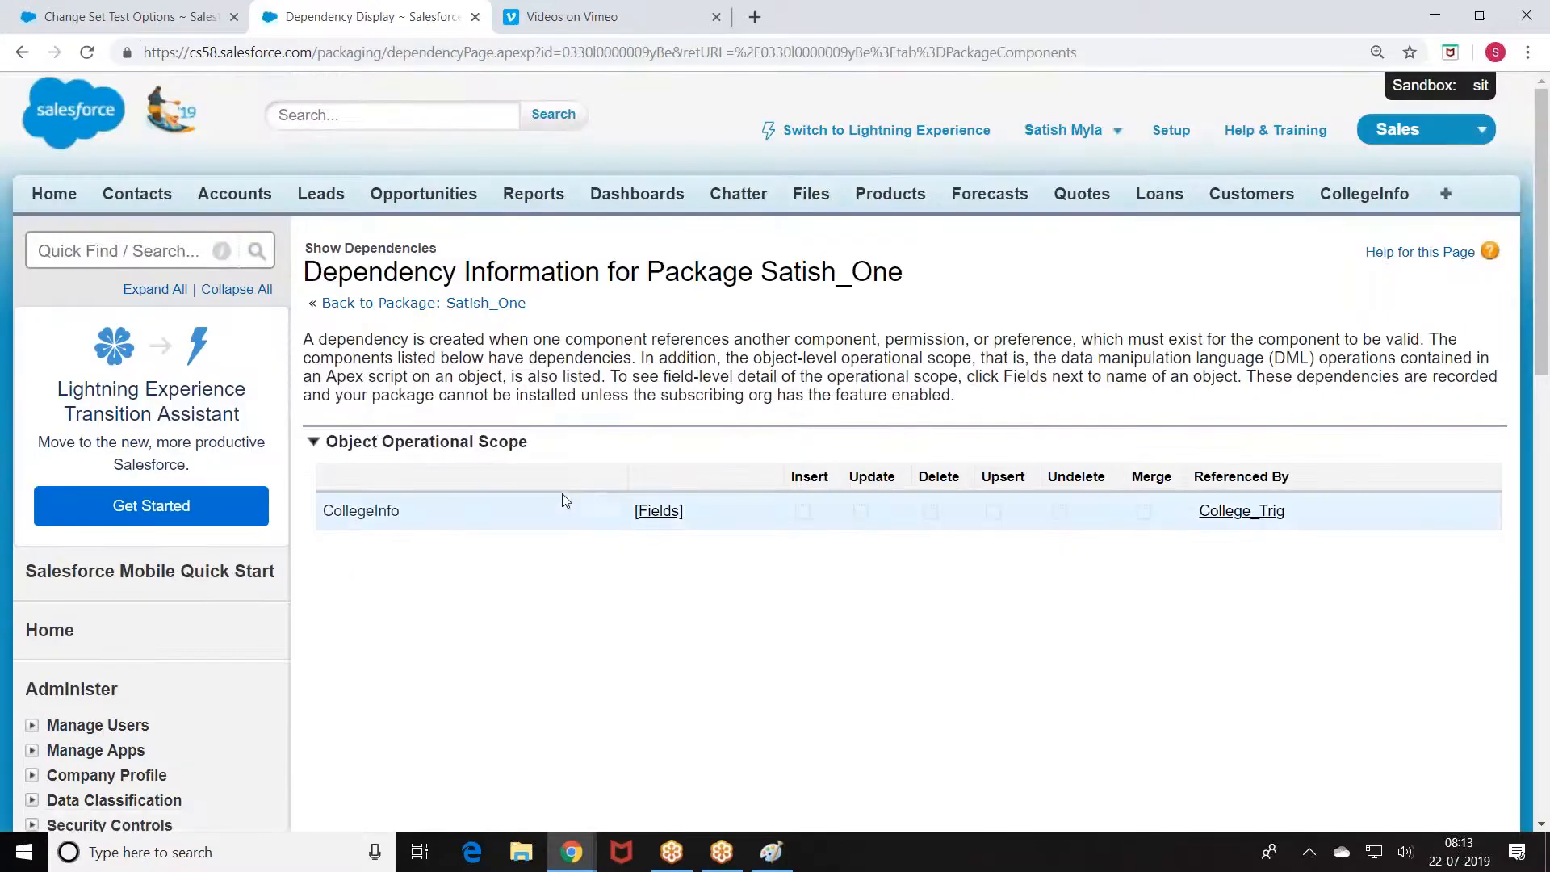
pyautogui.click(326, 311)
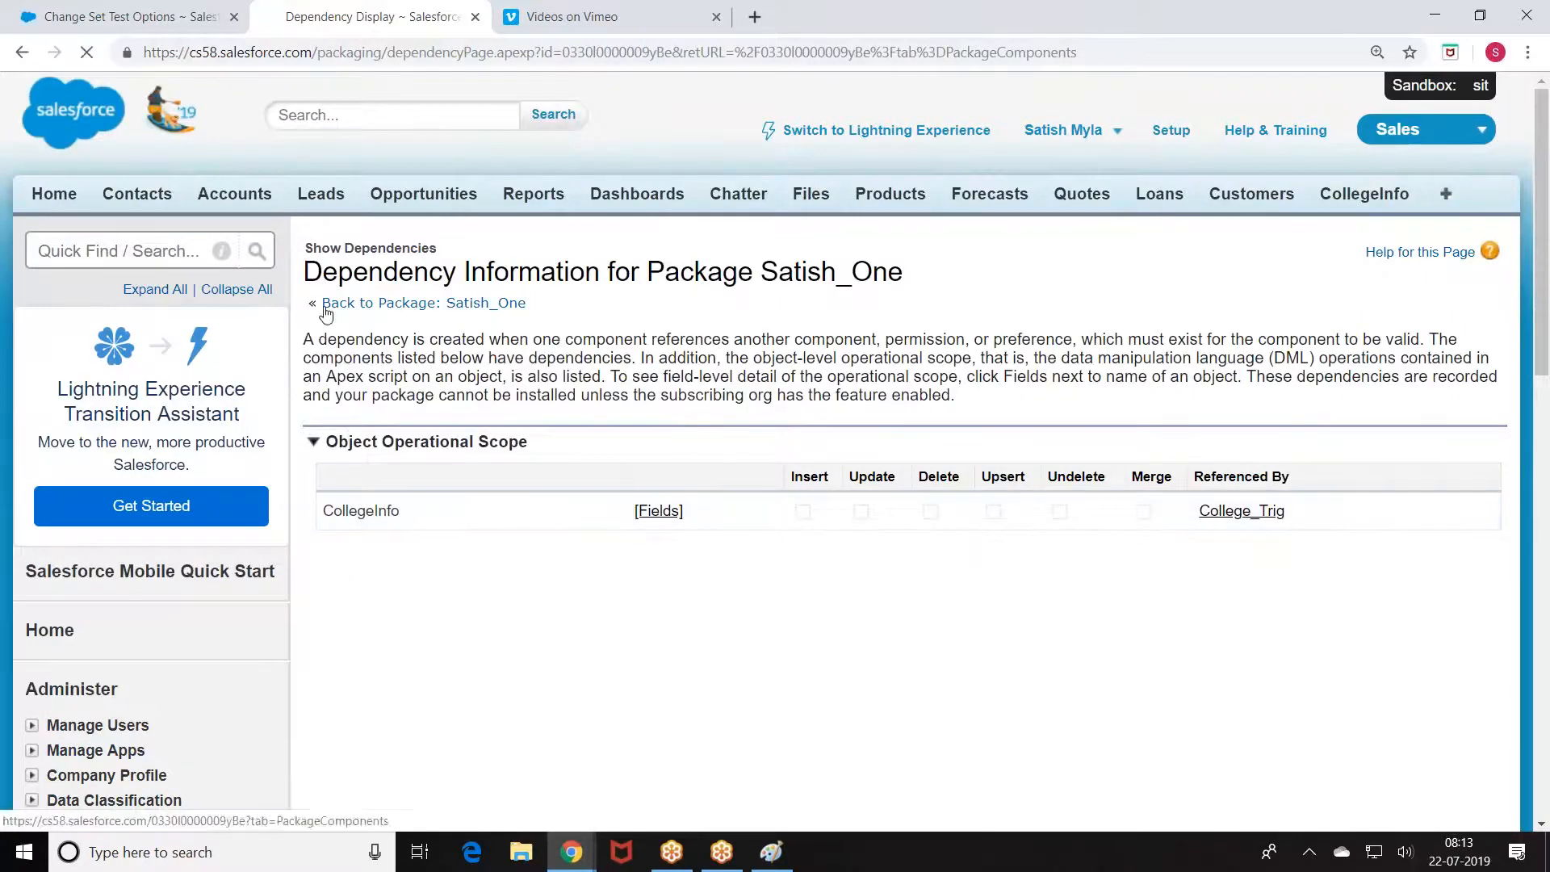
pyautogui.scroll(-1, 702, 440)
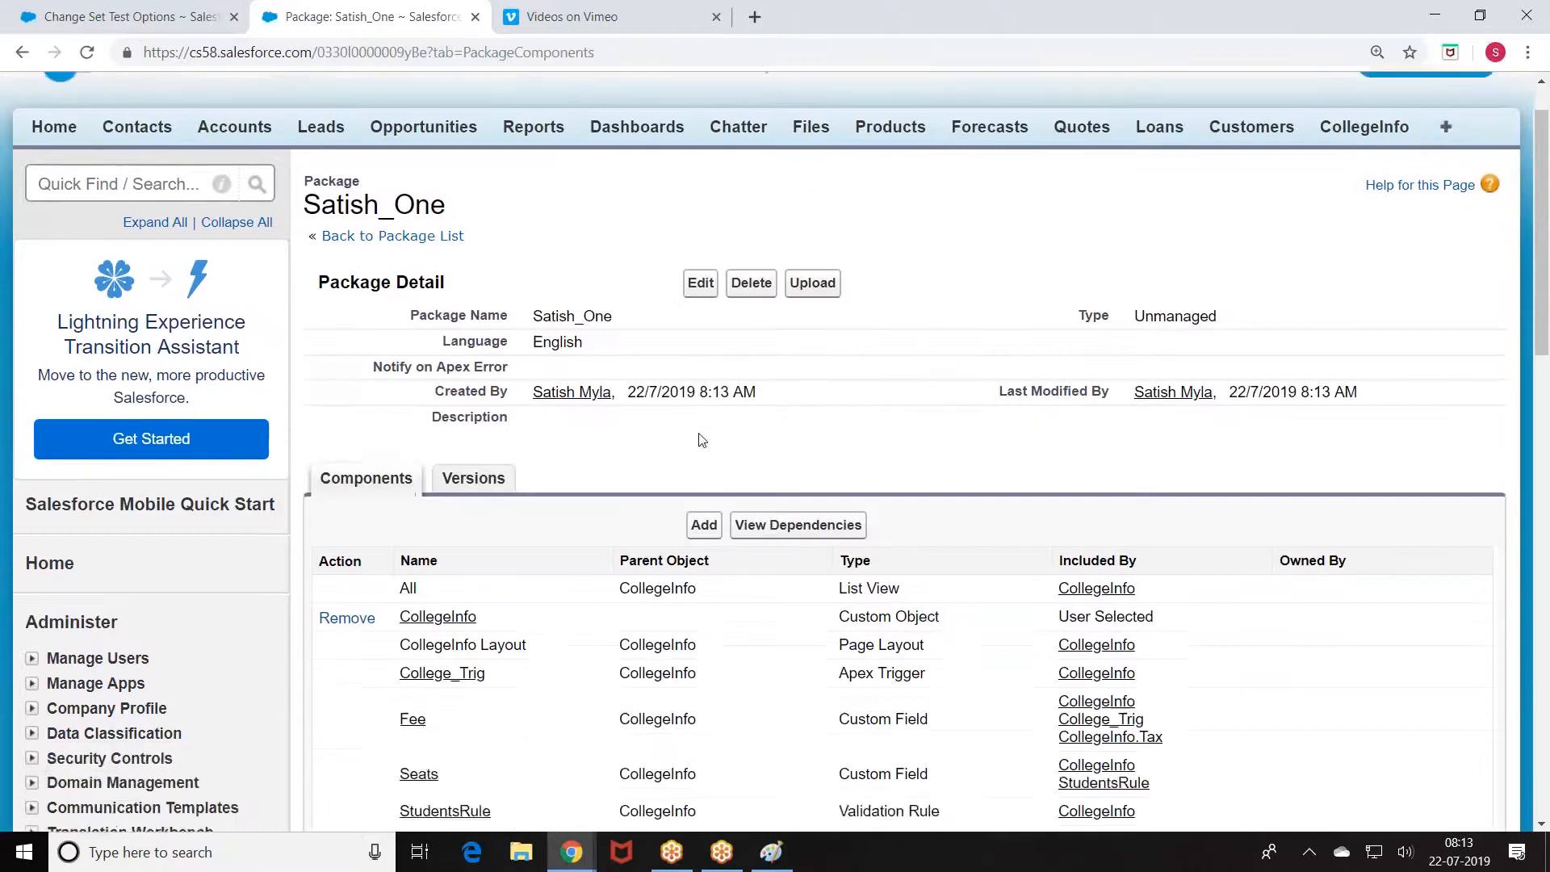
pyautogui.scroll(-2, 702, 439)
pyautogui.click(755, 399)
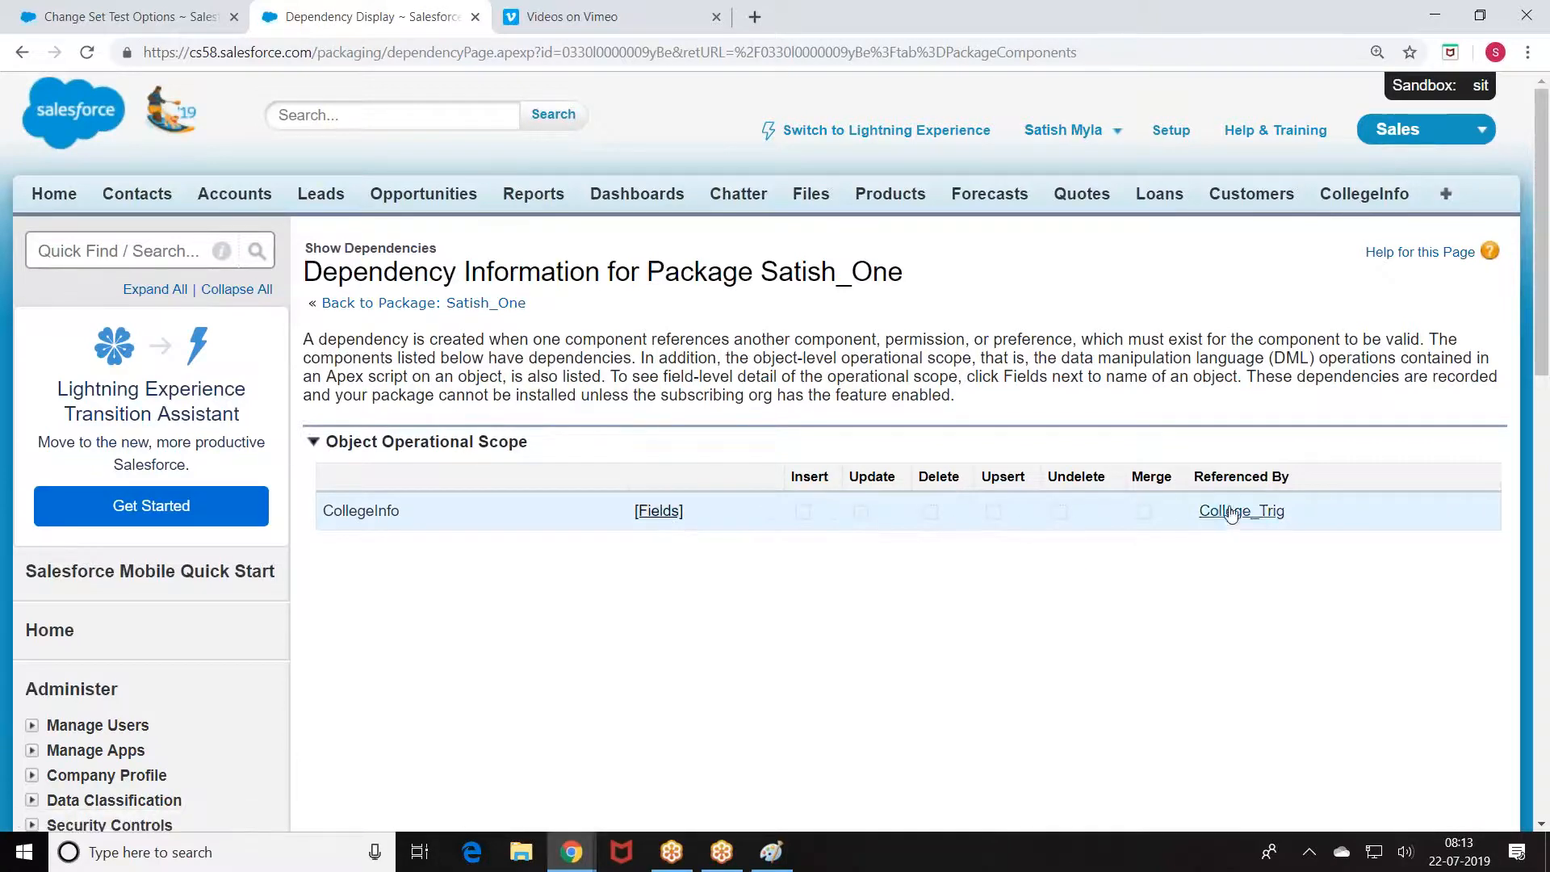
pyautogui.click(659, 511)
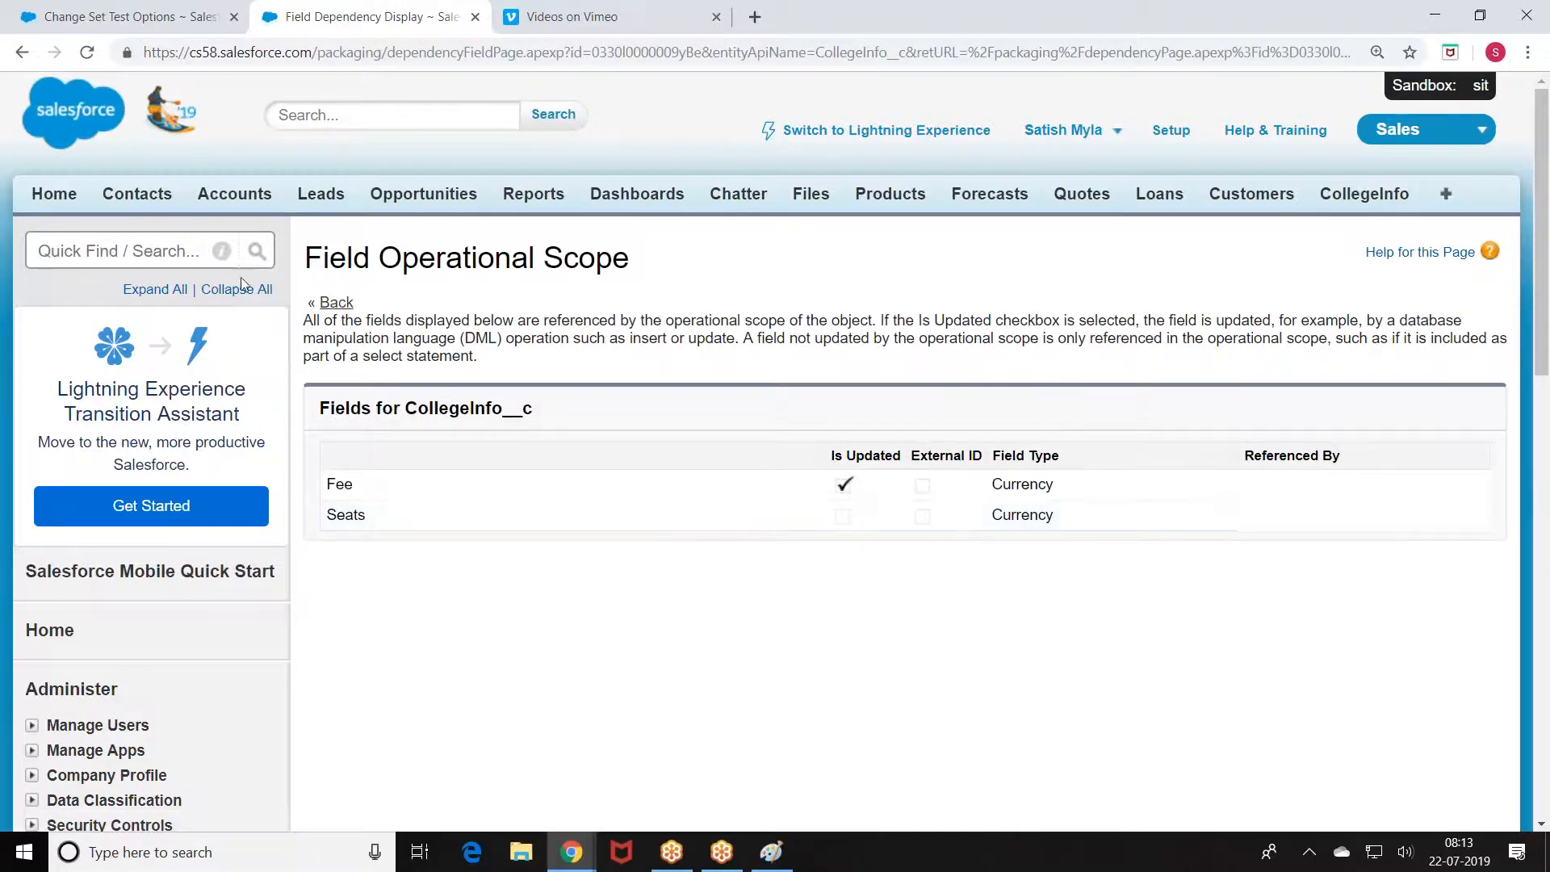
pyautogui.click(347, 305)
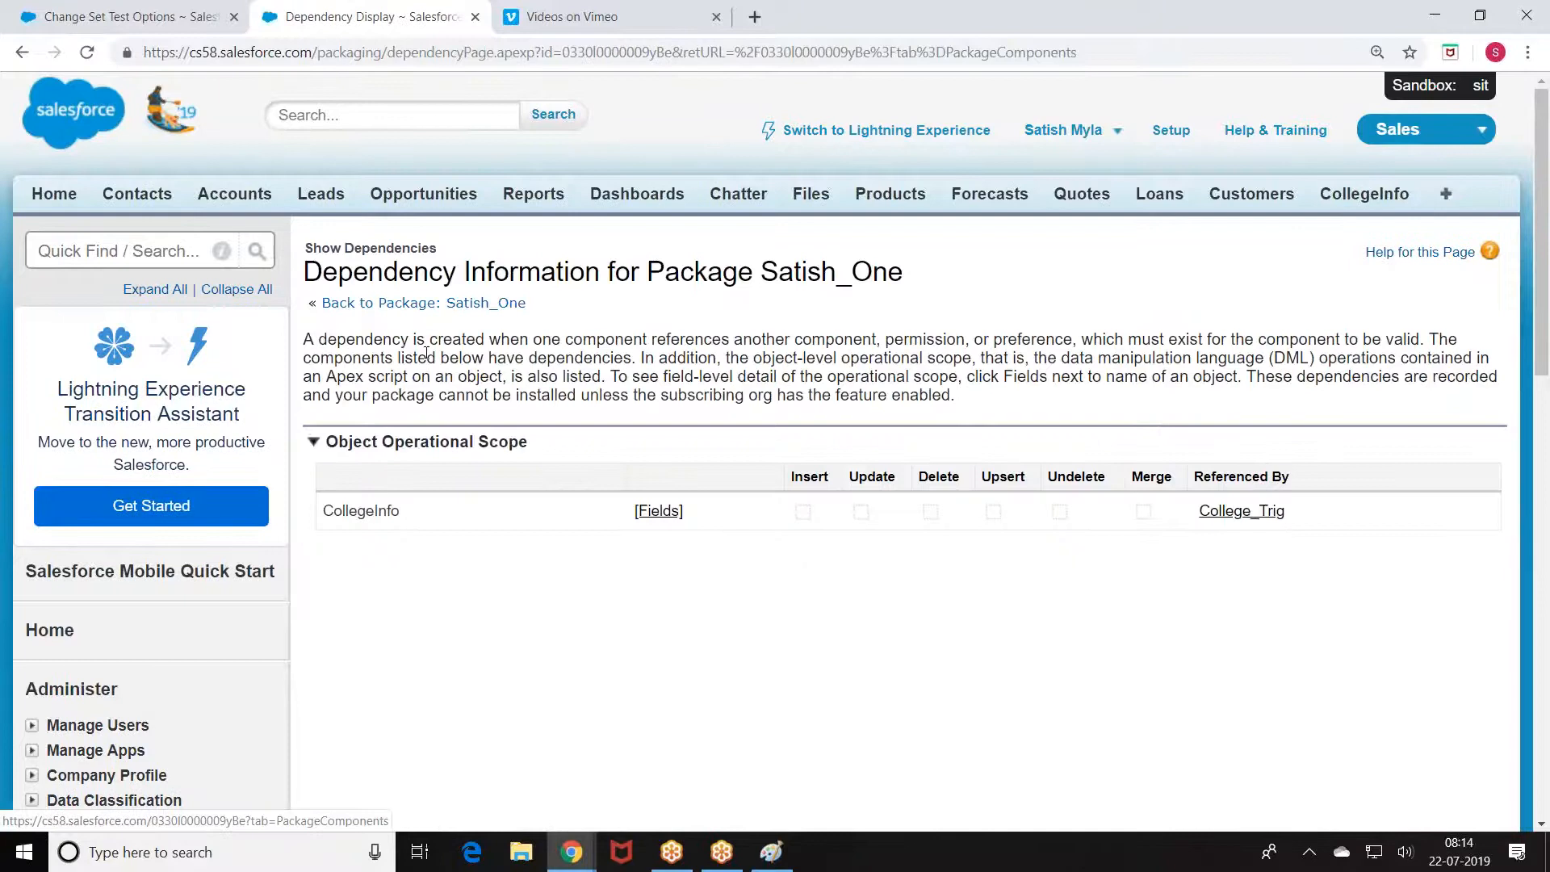
pyautogui.click(364, 308)
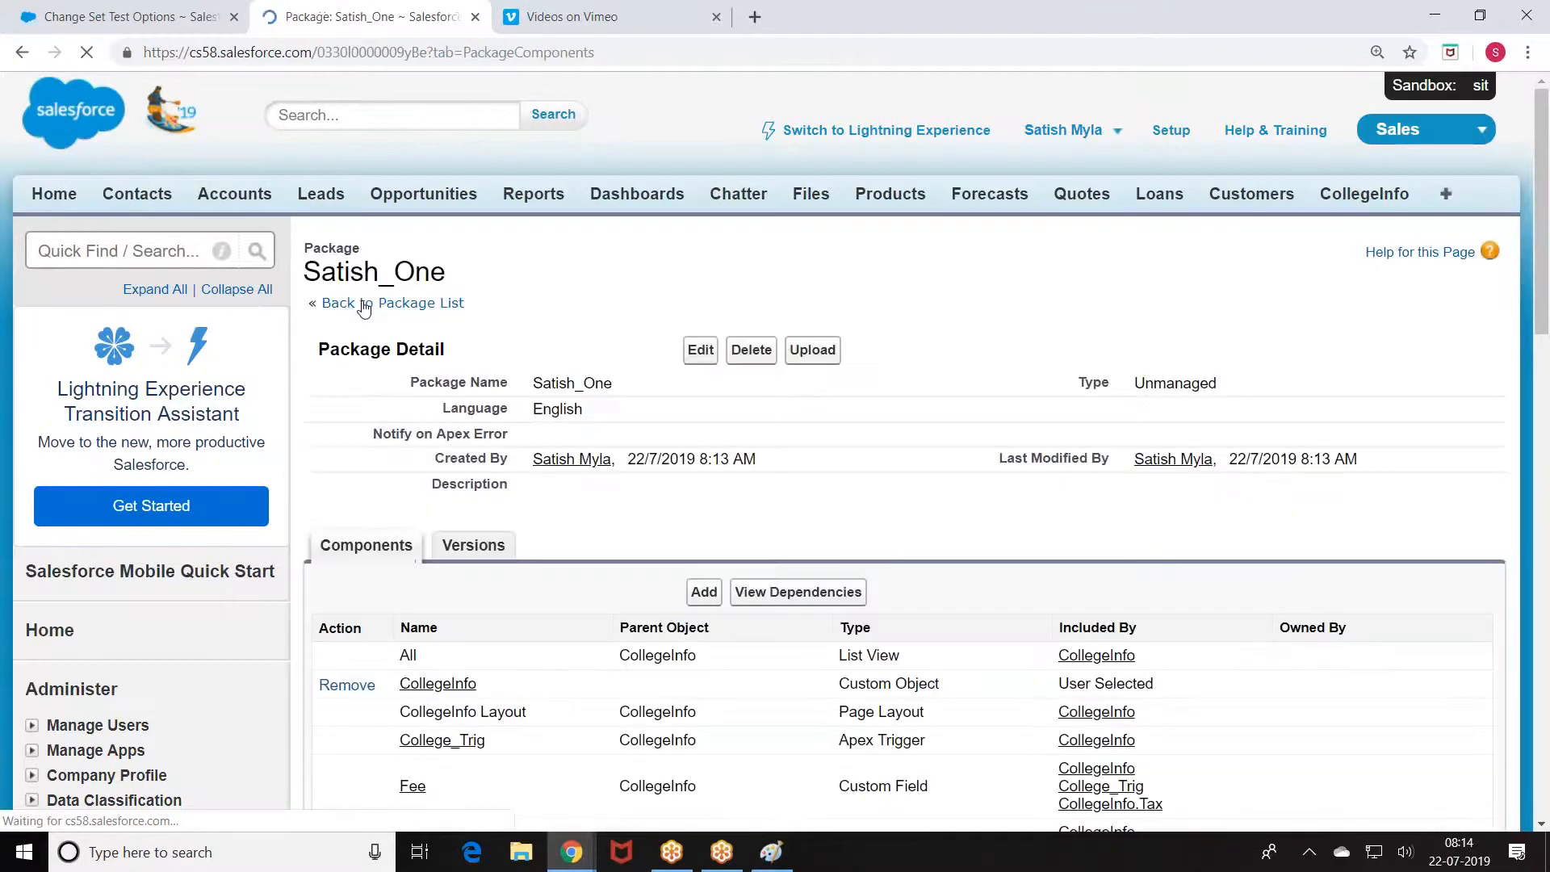
pyautogui.scroll(-3, 694, 416)
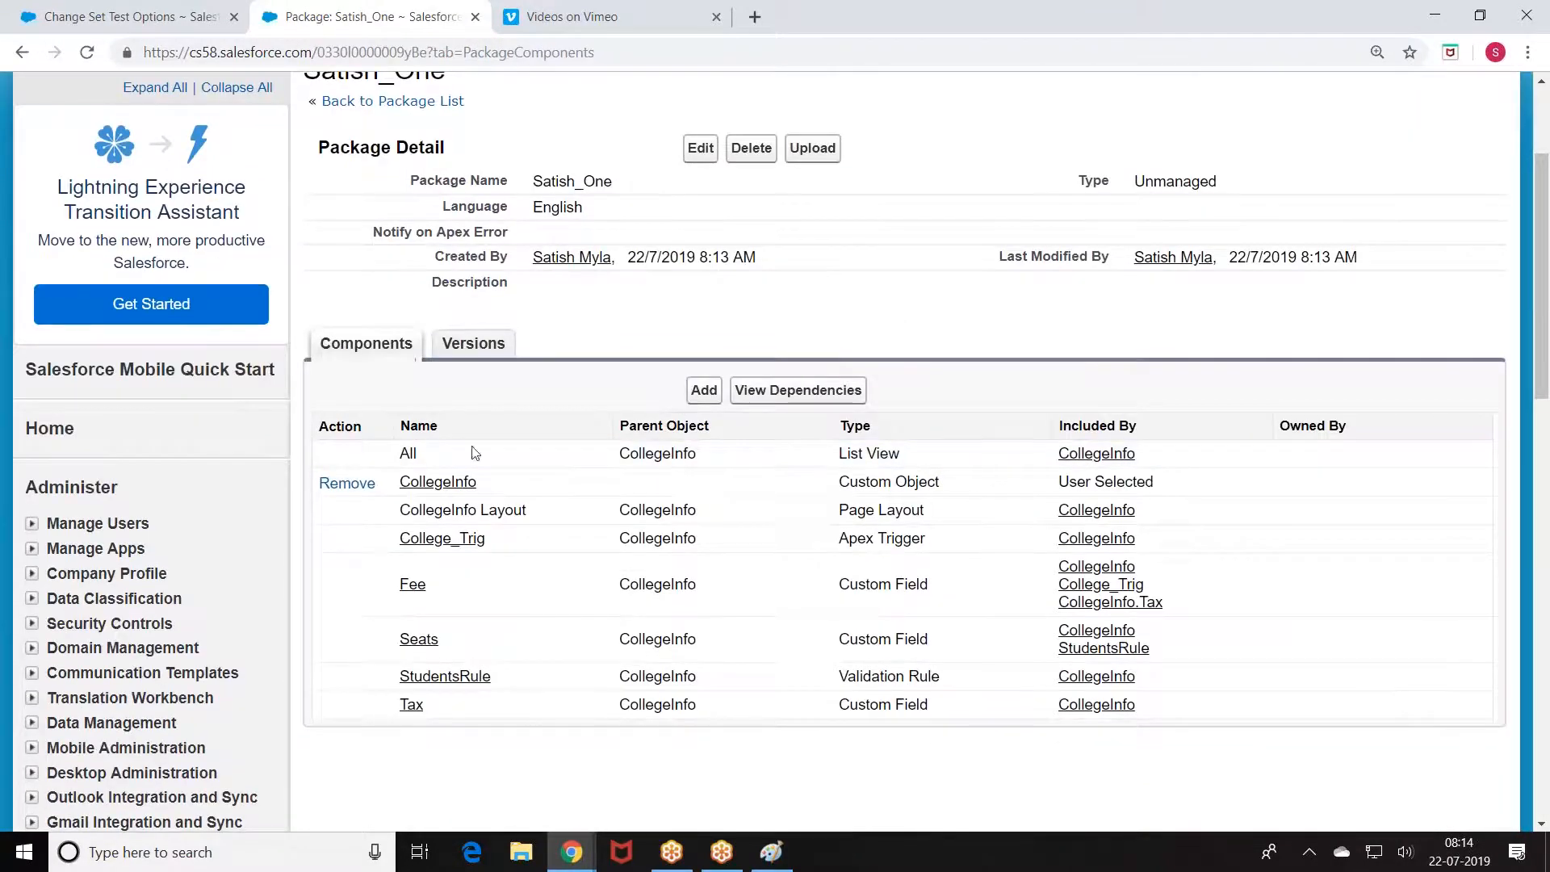
# Step: Add the Example_Trig_Test Apex class to Satish_One, making nine components
pyautogui.click(704, 390)
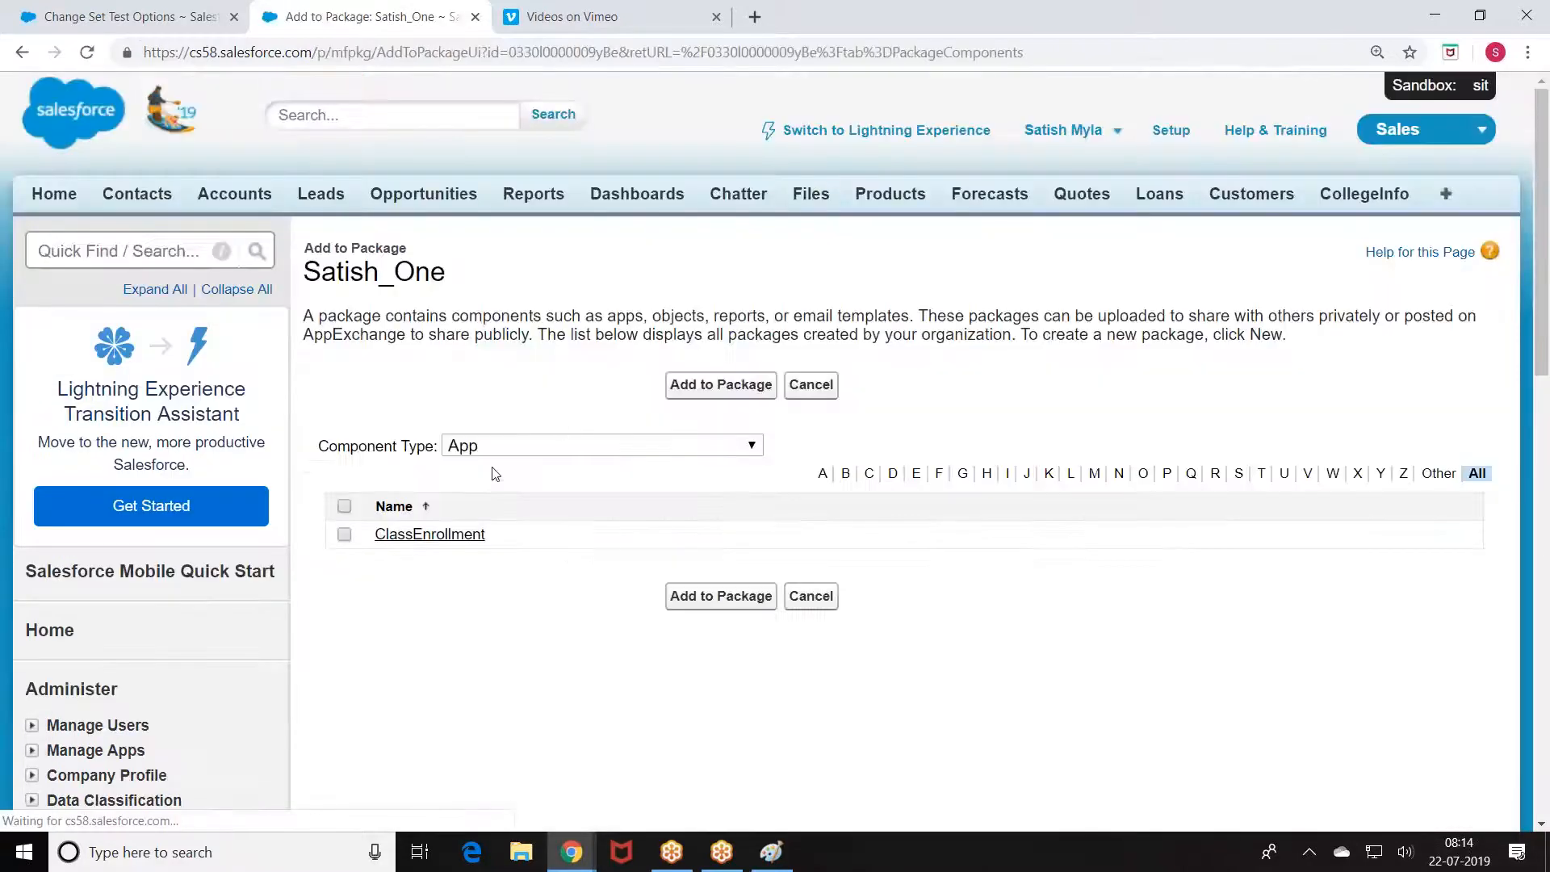
pyautogui.click(512, 446)
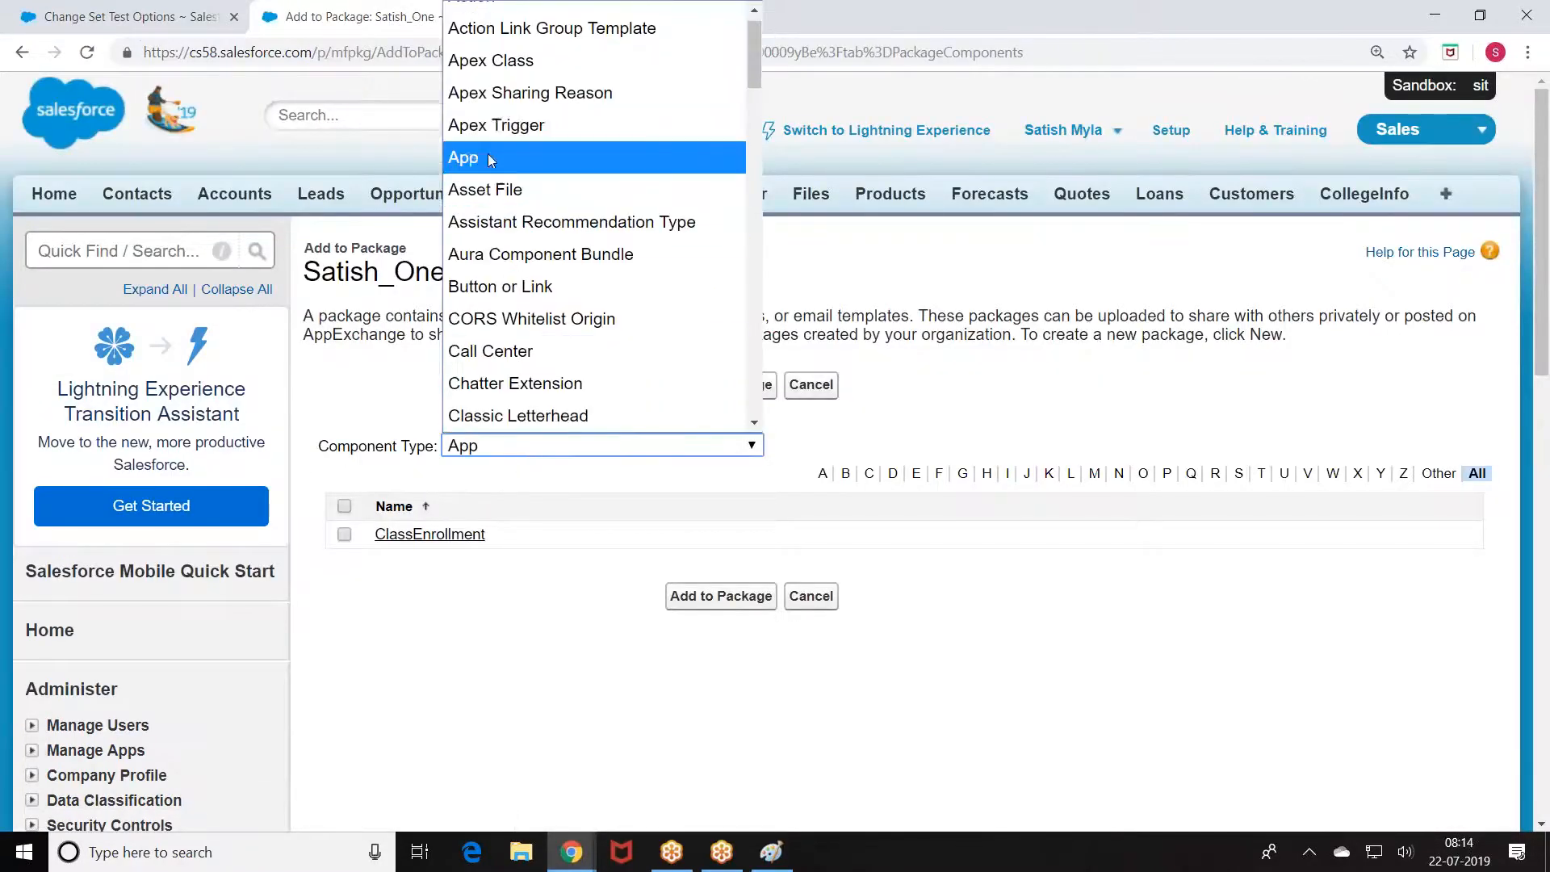
pyautogui.click(496, 63)
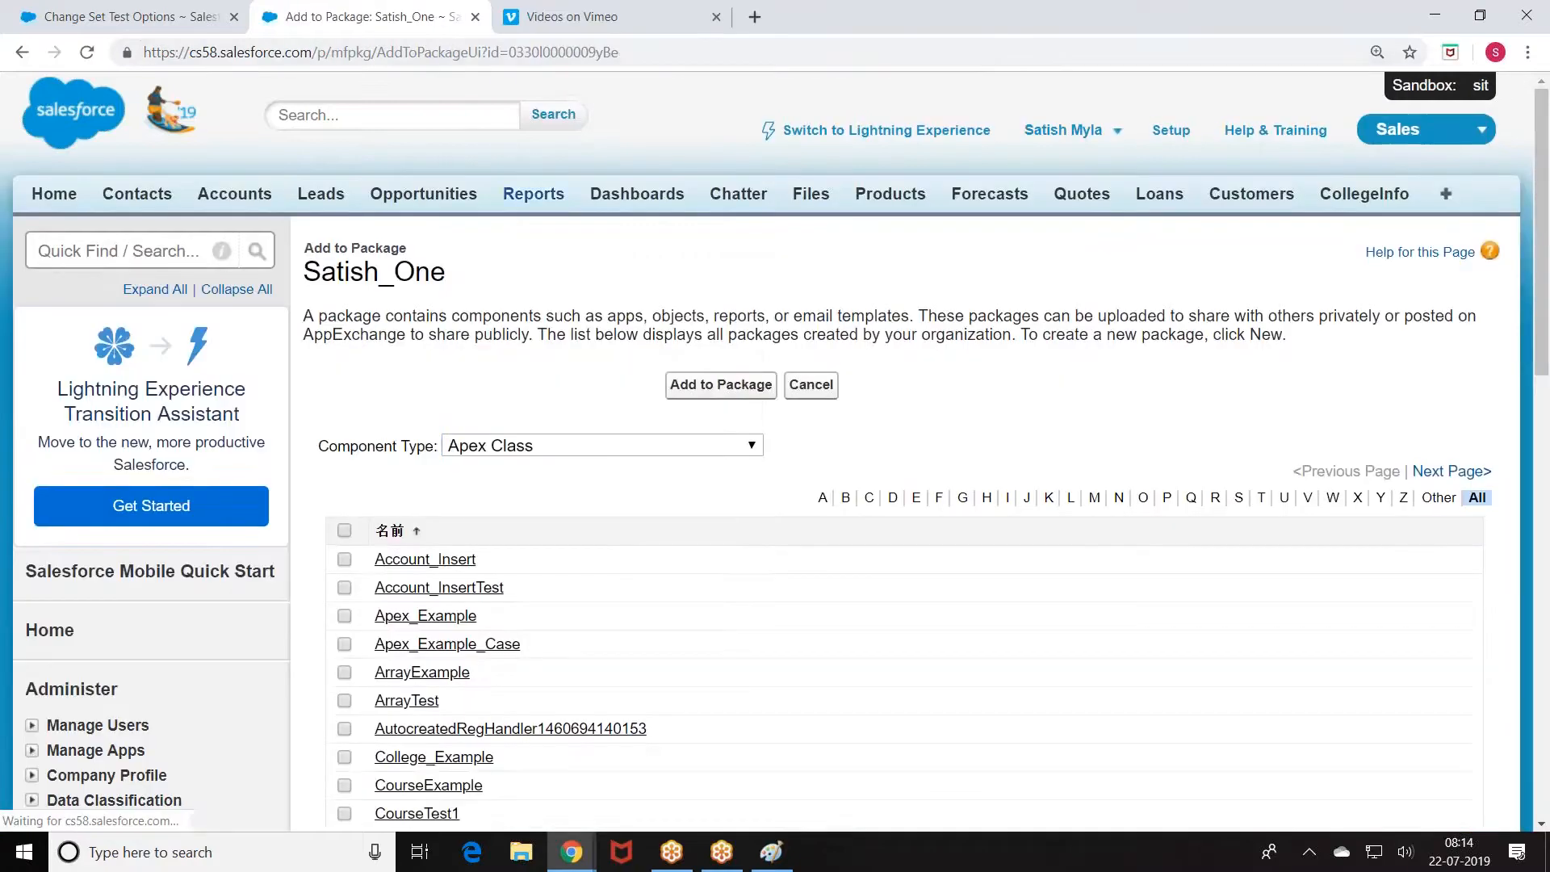
pyautogui.scroll(-6, 421, 515)
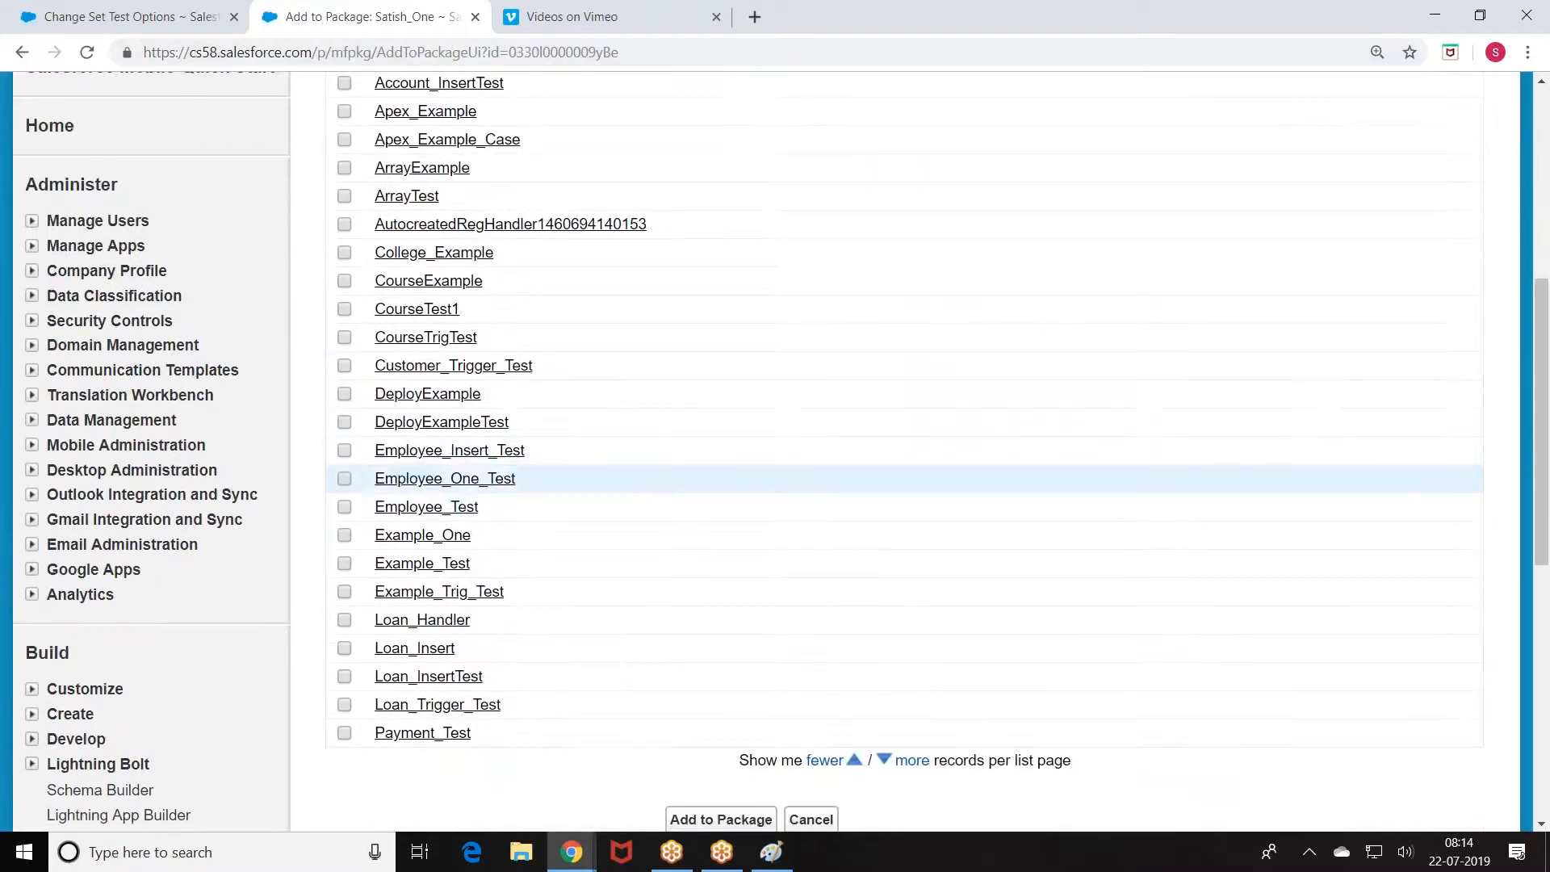
pyautogui.click(344, 591)
pyautogui.scroll(-4, 644, 533)
pyautogui.click(702, 523)
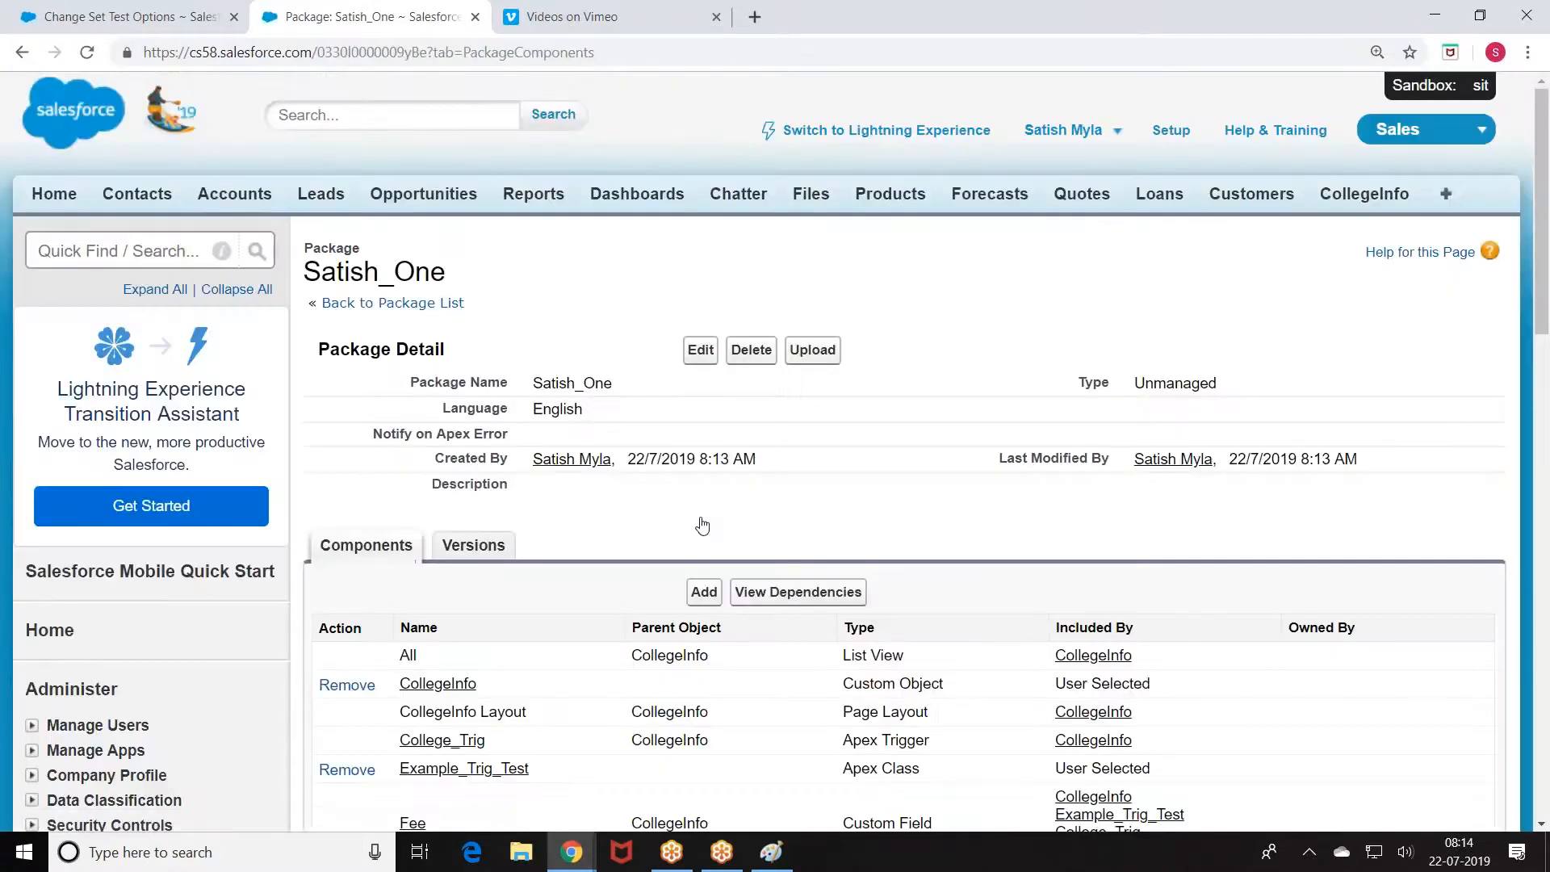
pyautogui.scroll(-3, 701, 526)
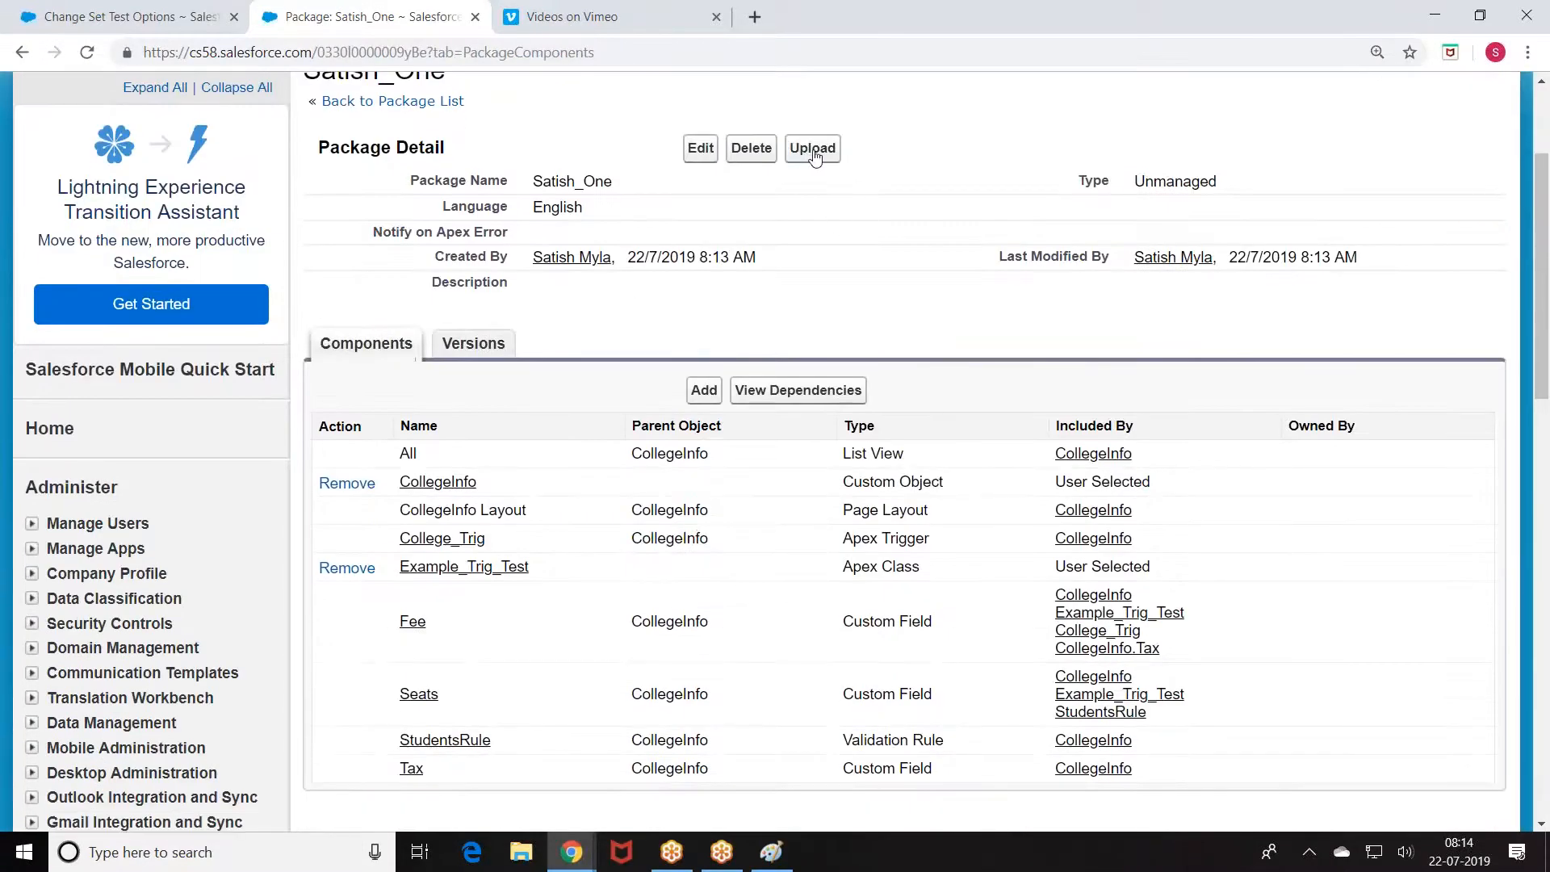
# Step: Start a new Satish_One package version named Satish2019 and enter a package password
pyautogui.click(813, 152)
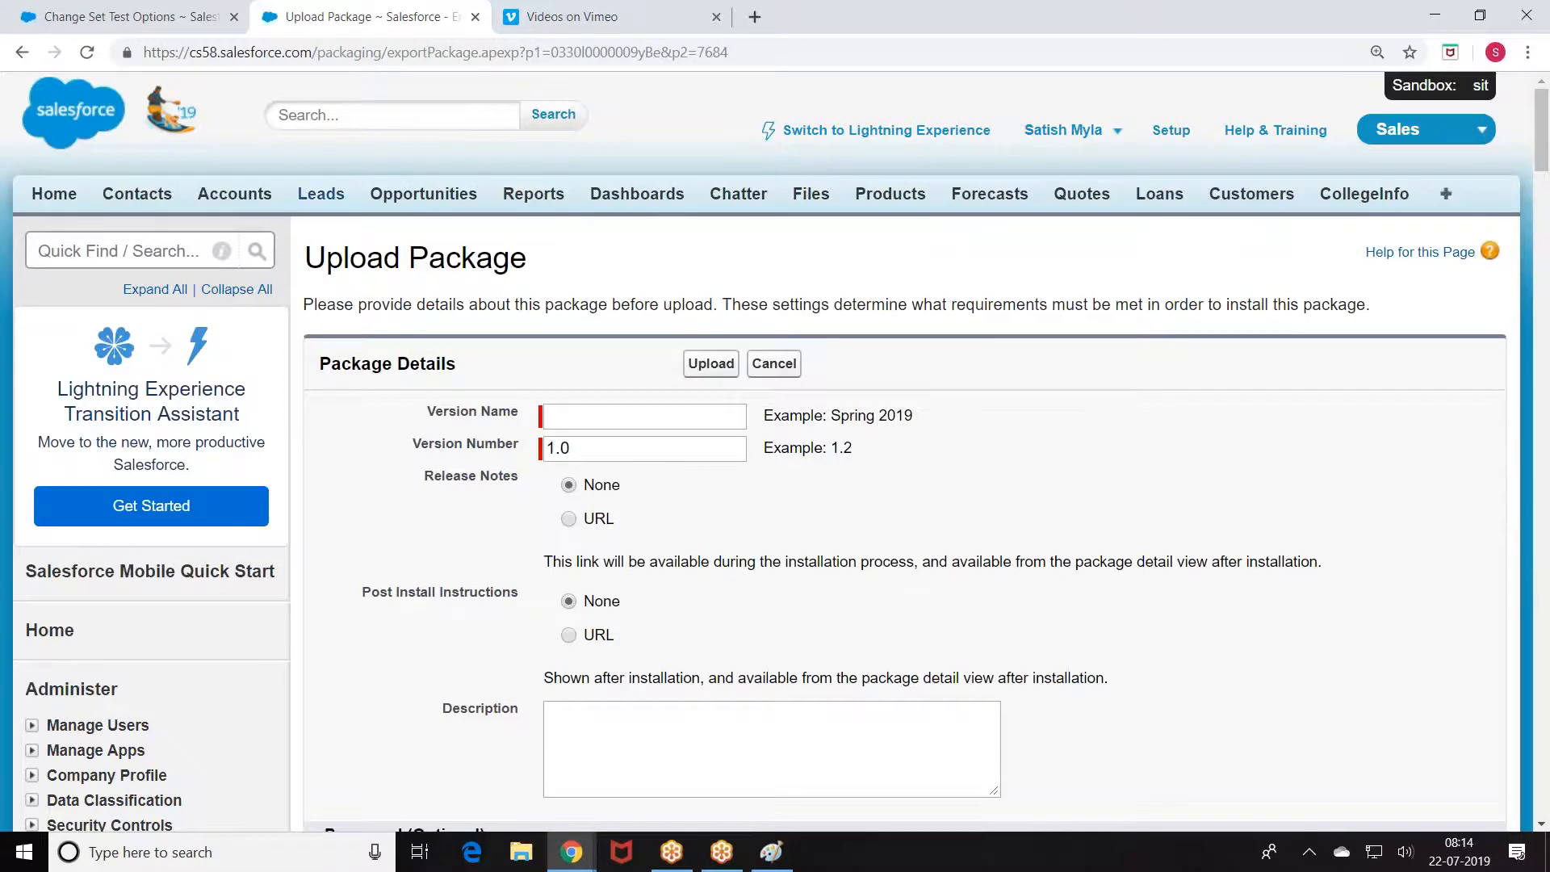
pyautogui.click(576, 422)
pyautogui.write('Satsih')
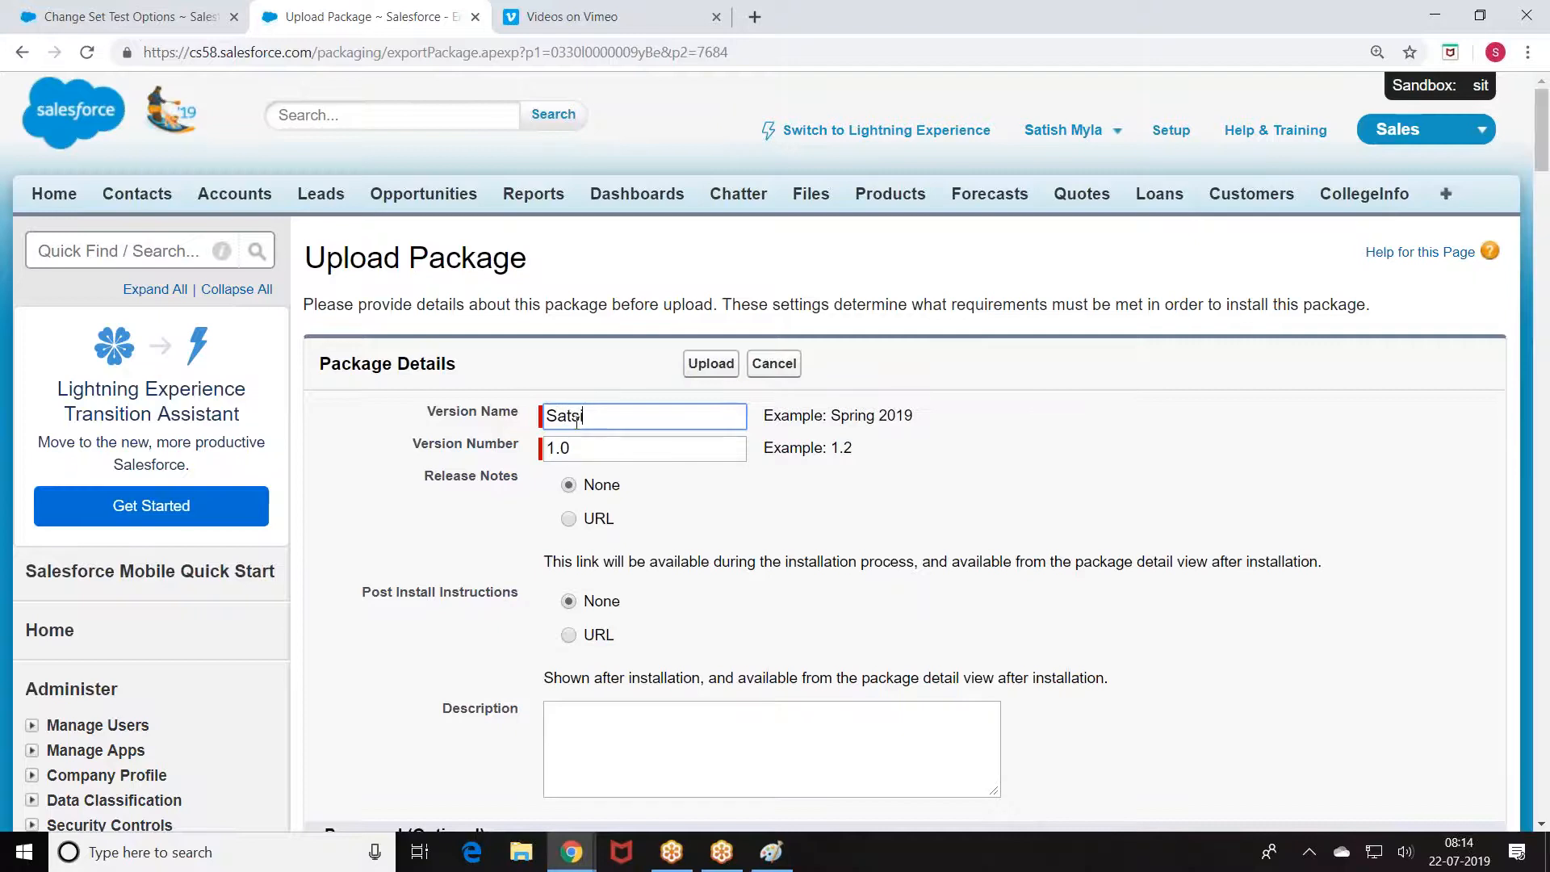
pyautogui.press('BackSpace')
pyautogui.press('BackSpace')
pyautogui.press('BackSpace')
pyautogui.write('ish2019')
pyautogui.scroll(-1, 758, 500)
pyautogui.scroll(-2, 748, 505)
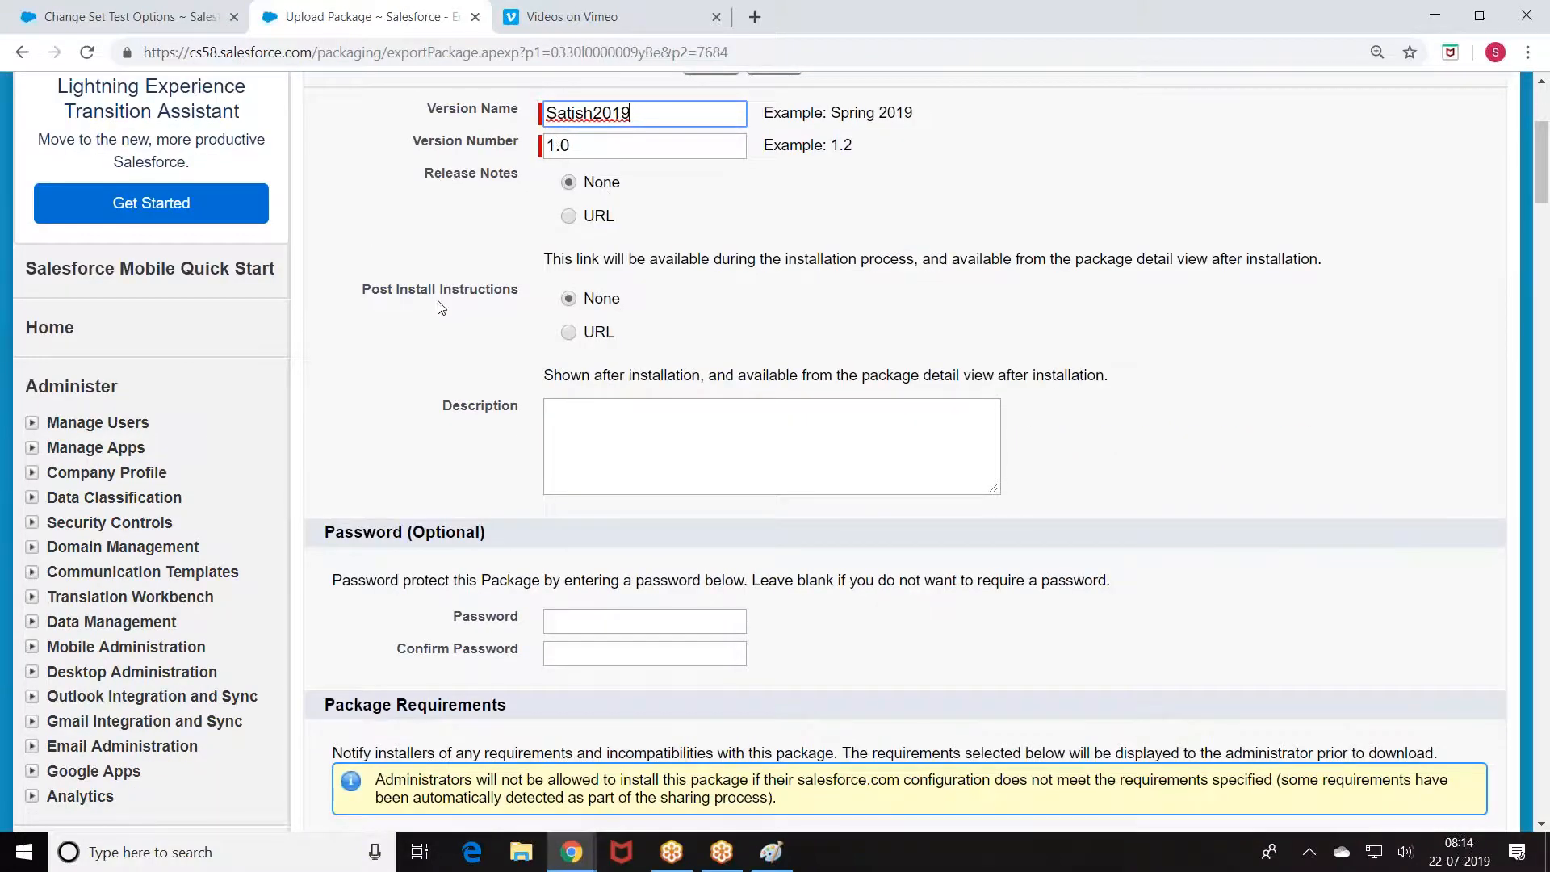
pyautogui.scroll(-2, 435, 326)
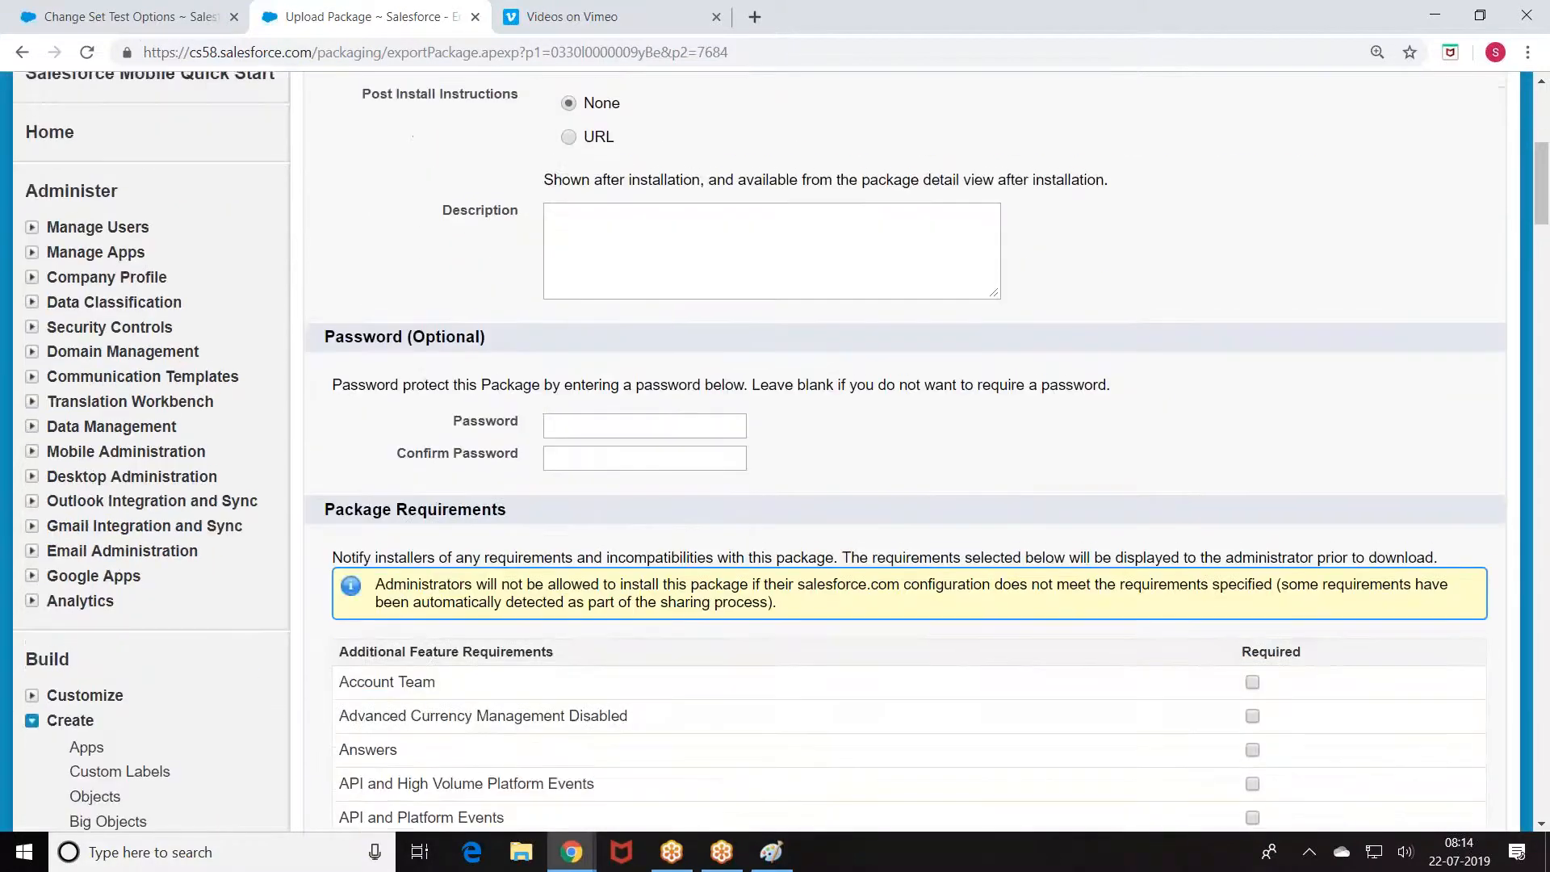
pyautogui.click(577, 419)
pyautogui.write('•••••••••')
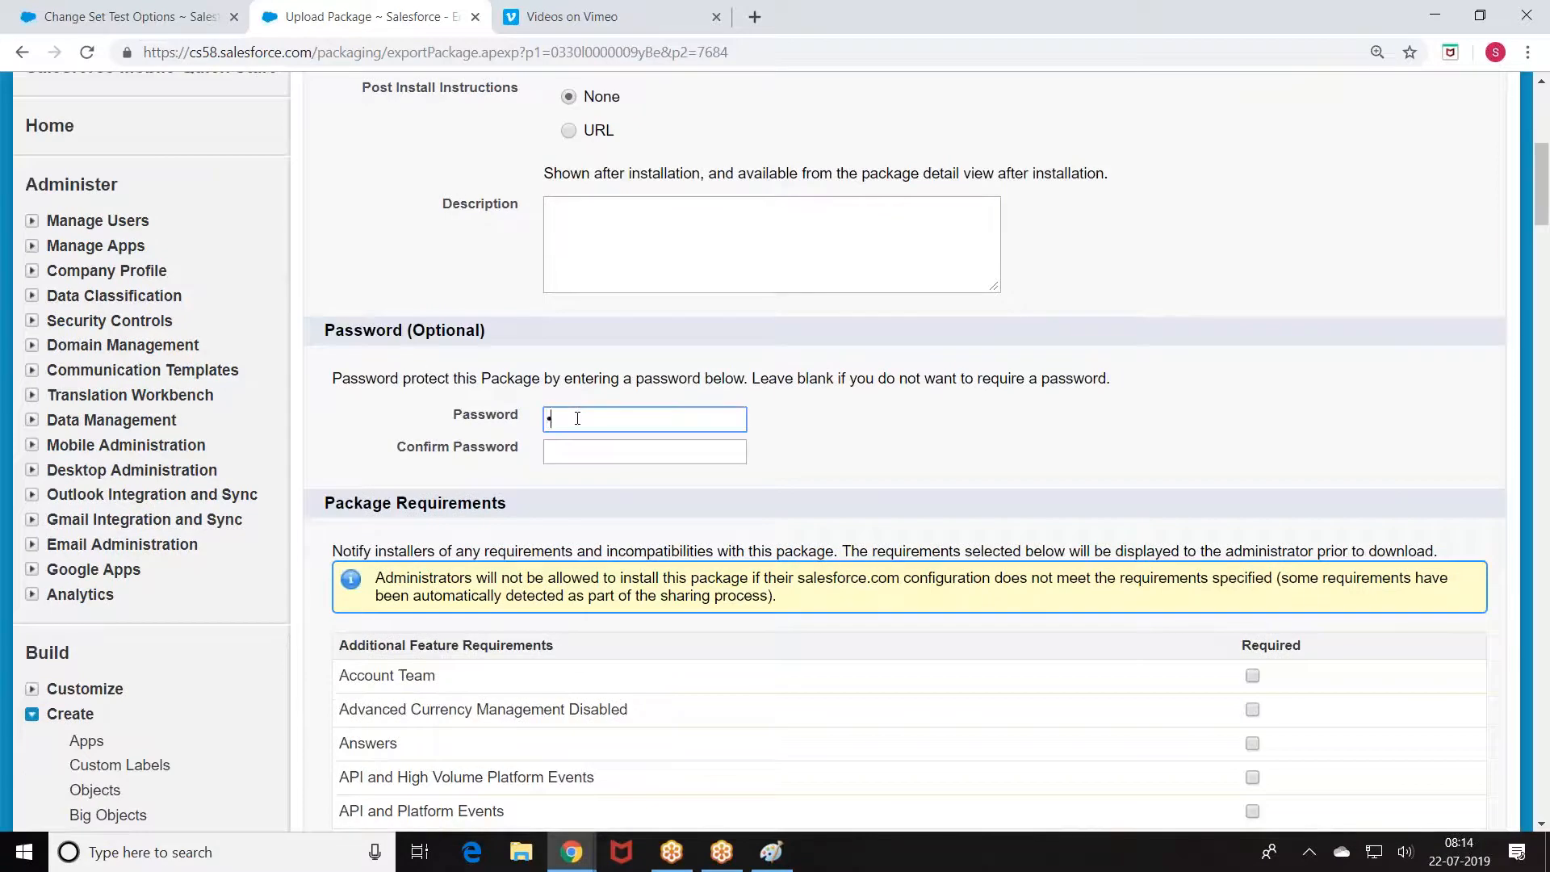
pyautogui.write('••••')
pyautogui.click(574, 452)
pyautogui.write('•••••••••••••')
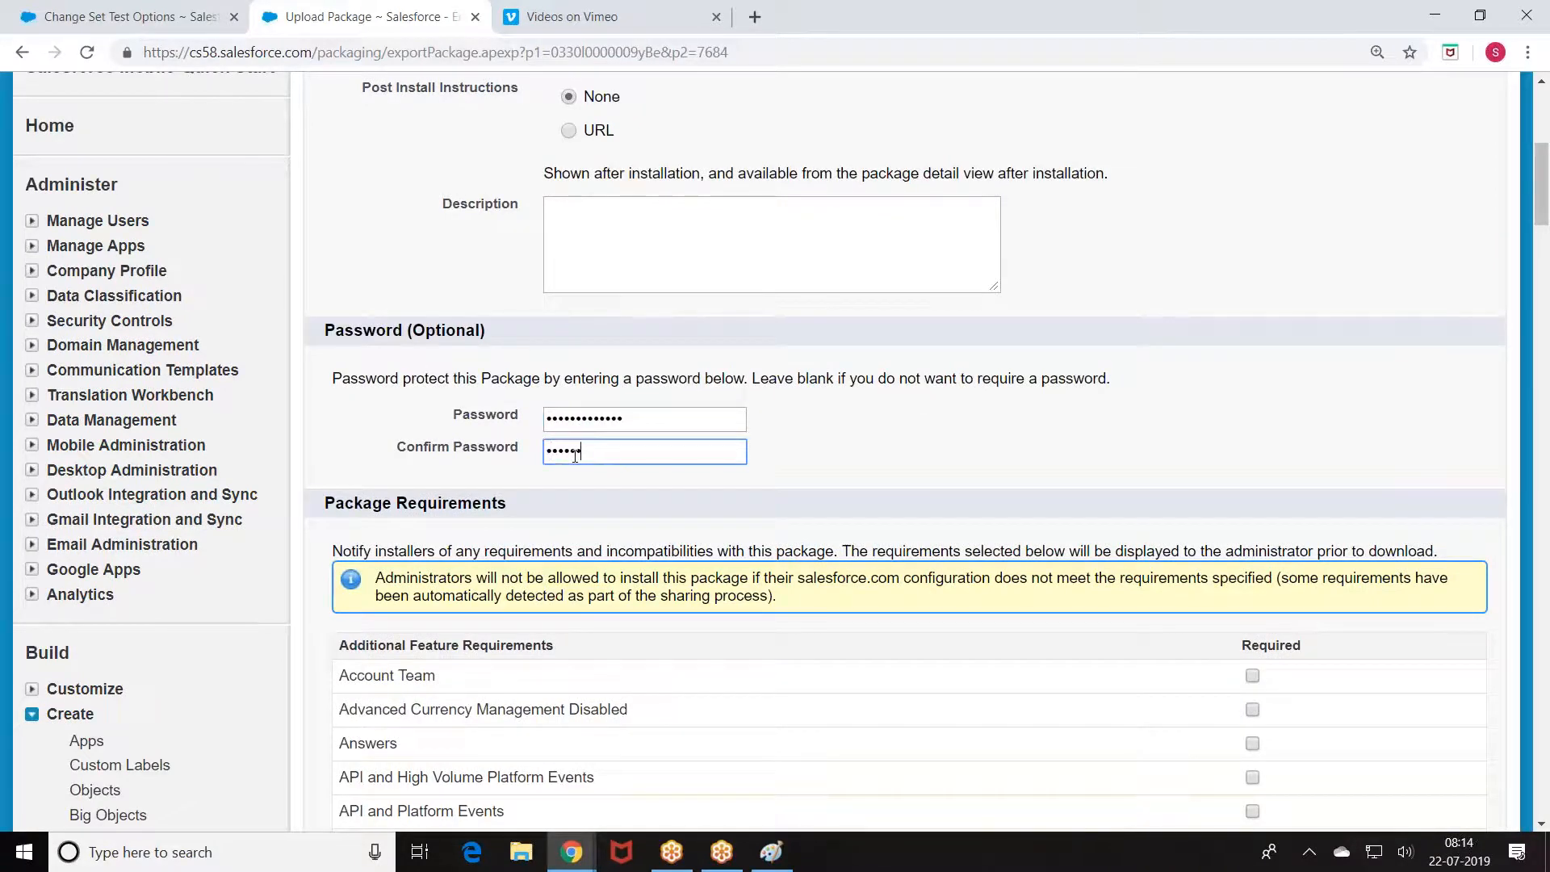
# Step: Review the package and object requirements down to the CollegeInfo__c row
pyautogui.scroll(-7, 662, 474)
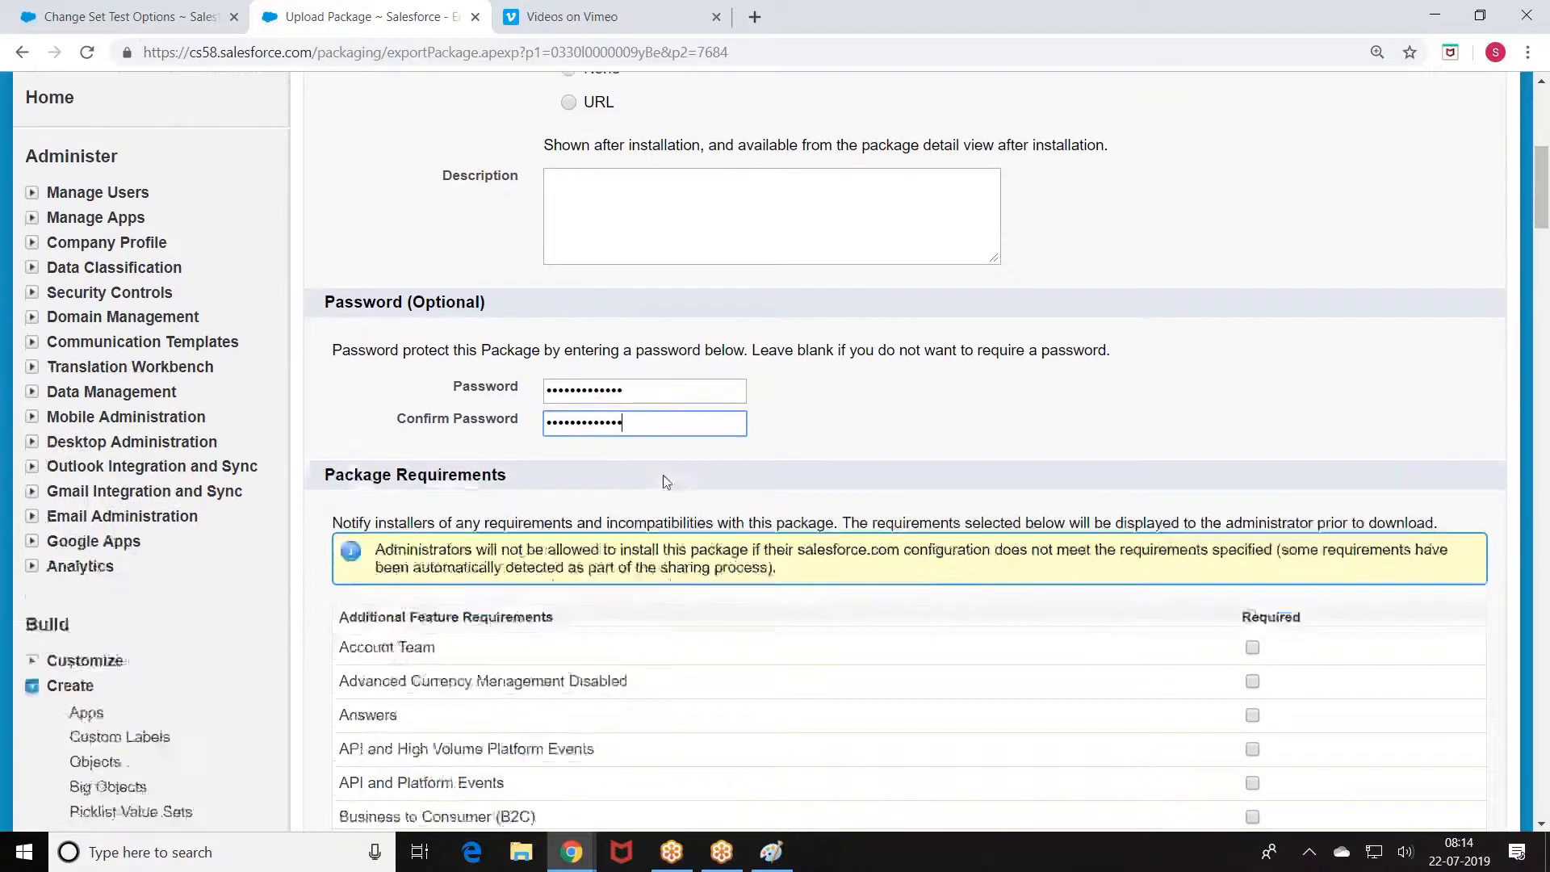
pyautogui.scroll(2, 898, 370)
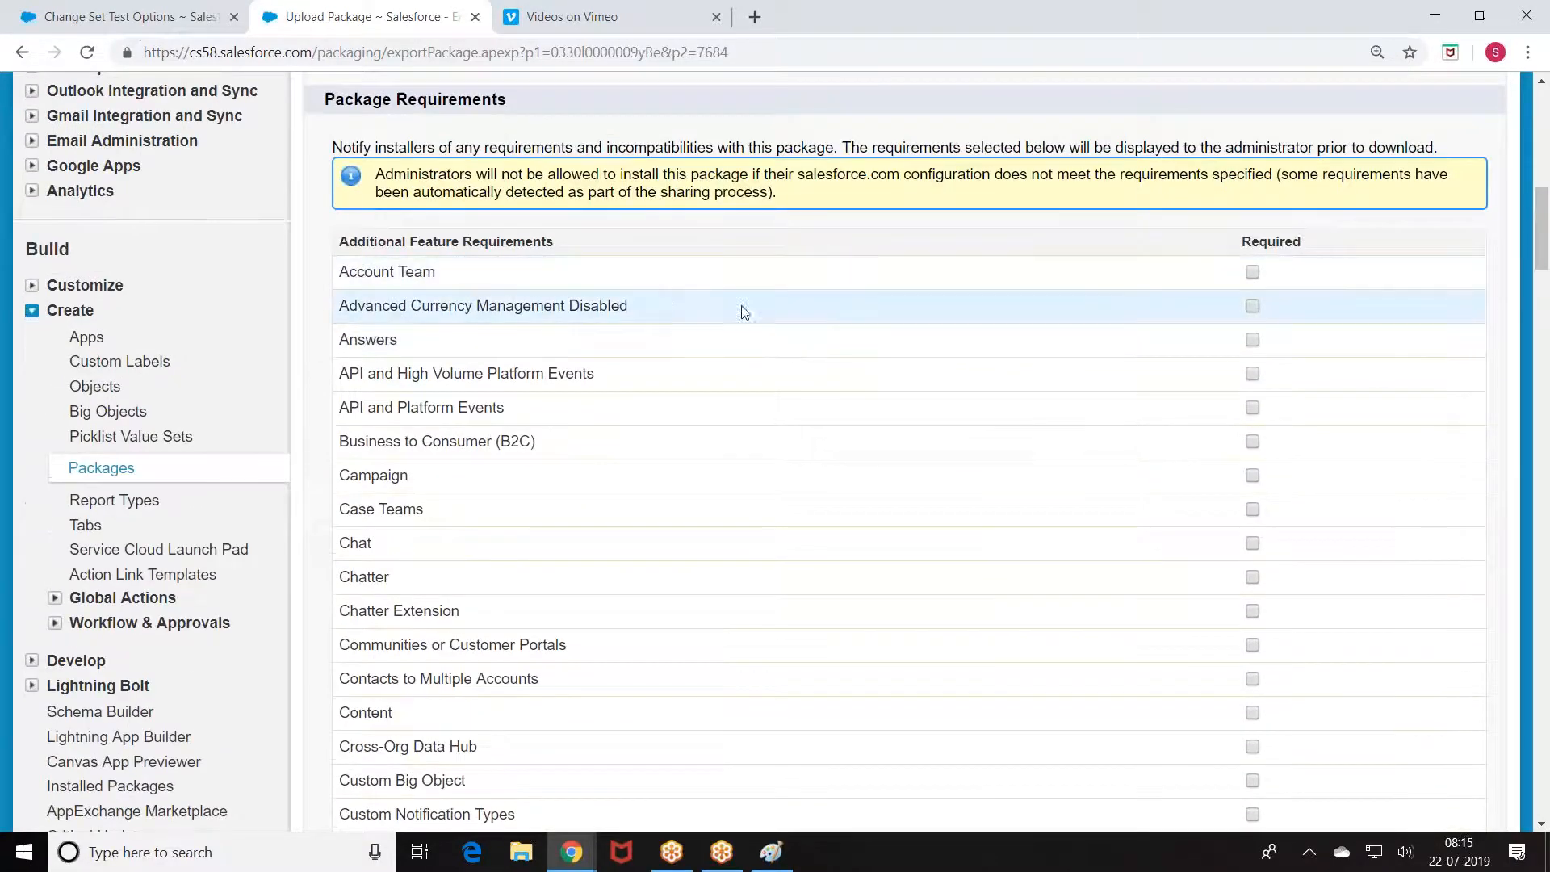
pyautogui.scroll(-6, 494, 286)
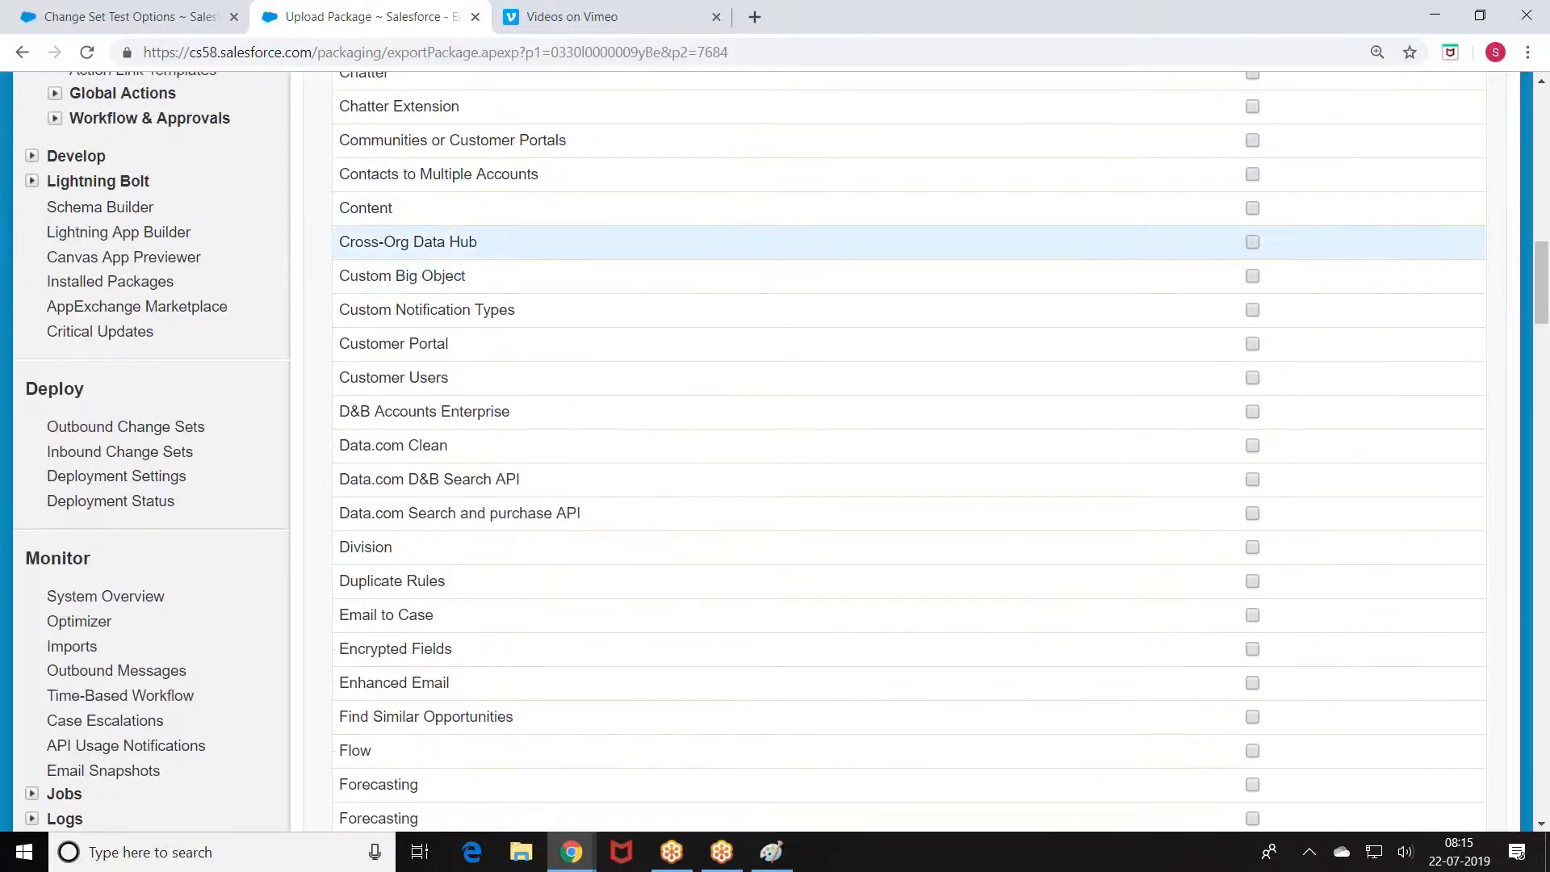
pyautogui.scroll(-7, 468, 306)
pyautogui.scroll(5, 470, 320)
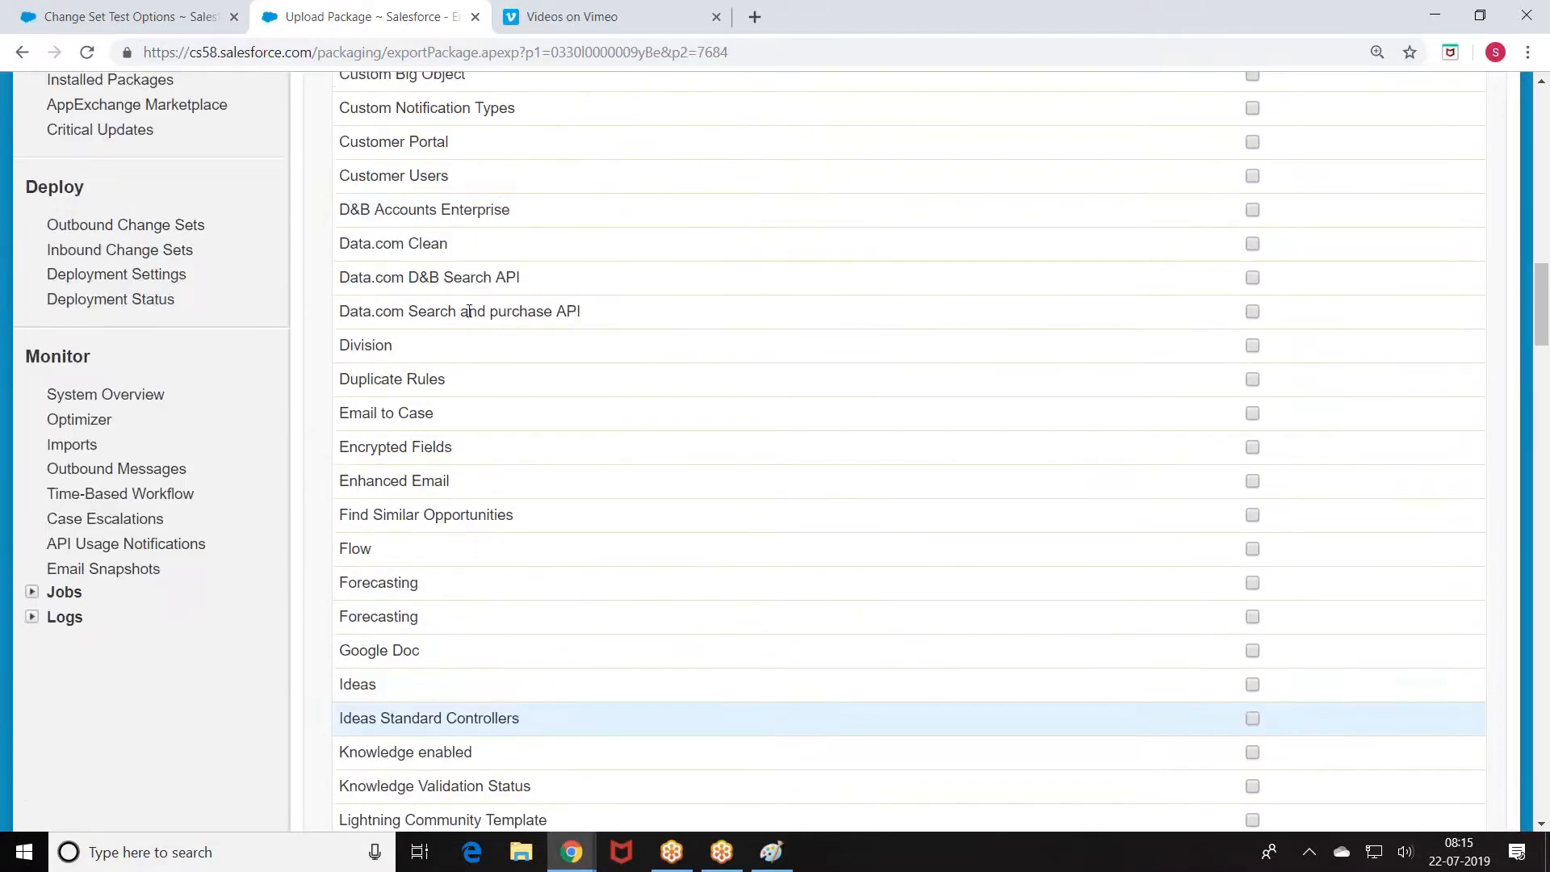
pyautogui.scroll(1, 627, 247)
pyautogui.scroll(1, 627, 247)
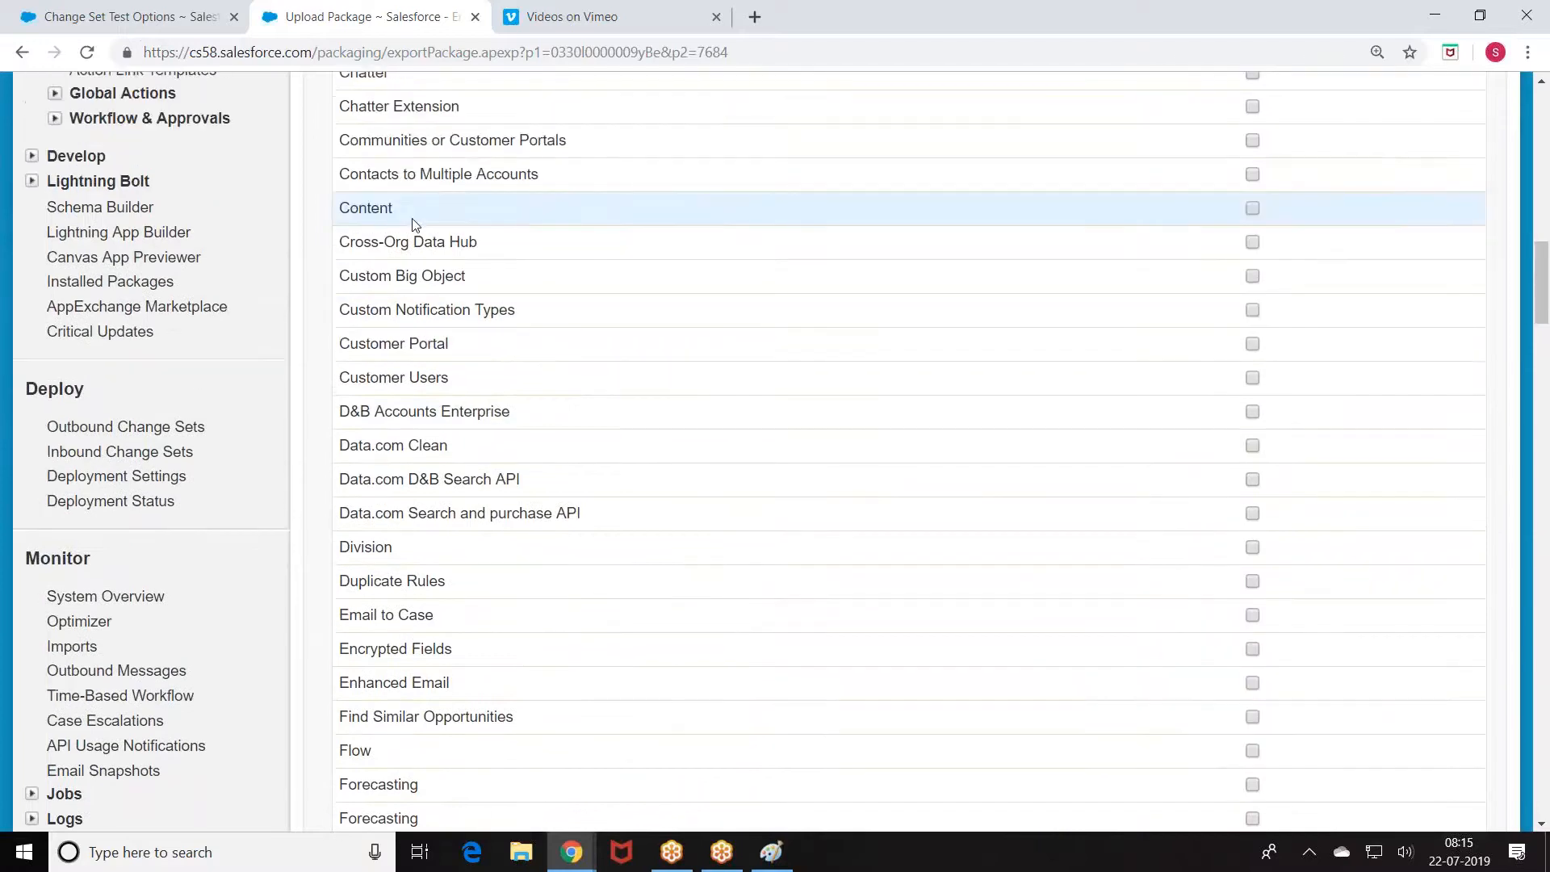
pyautogui.scroll(-4, 678, 290)
pyautogui.scroll(-15, 692, 323)
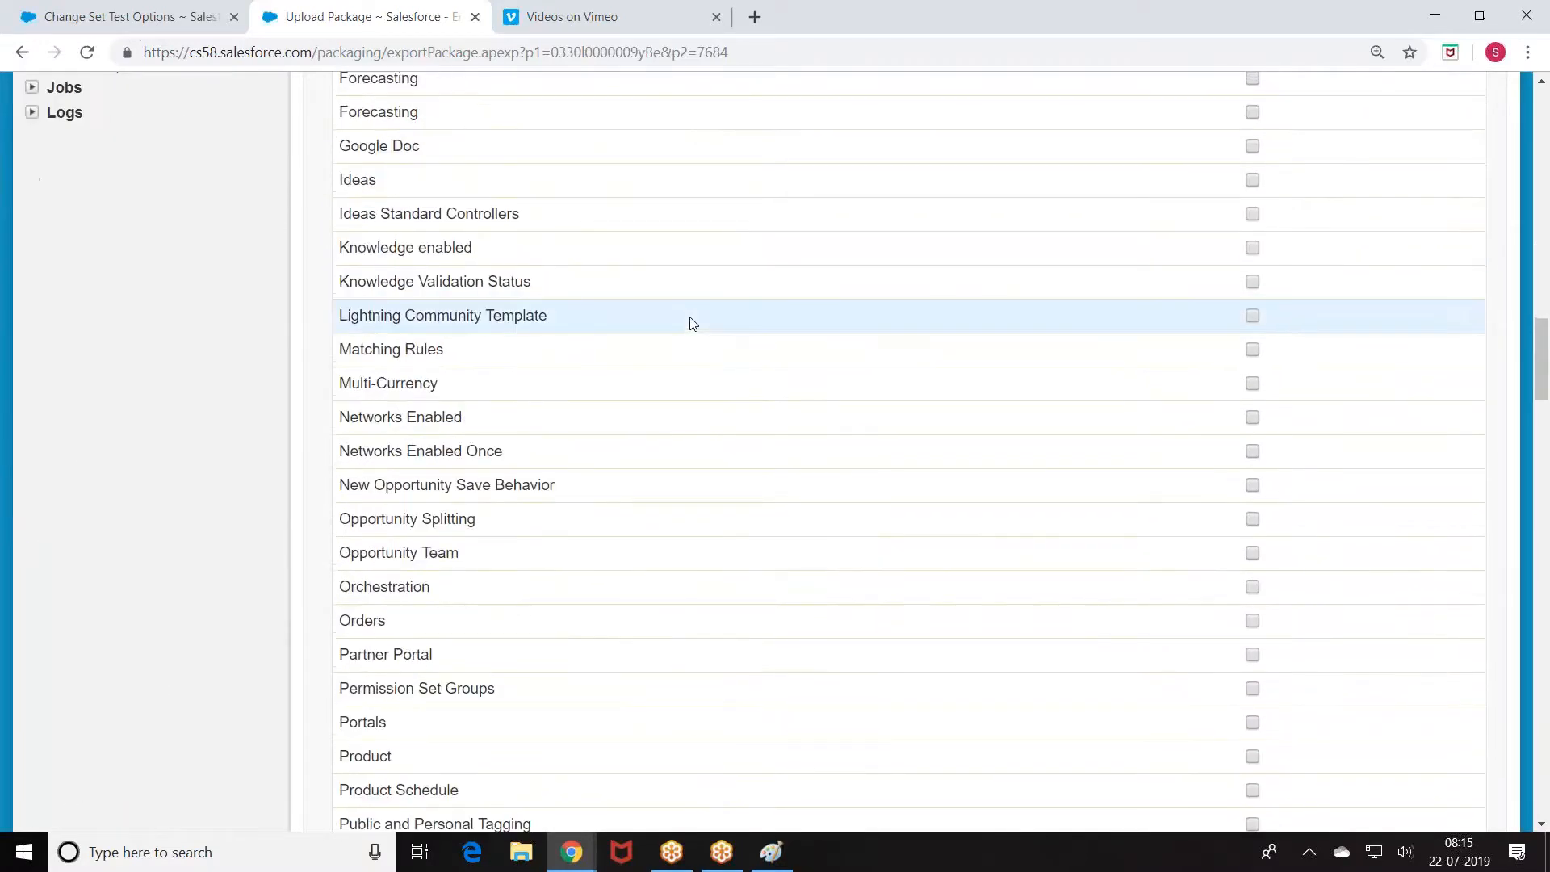
pyautogui.scroll(-10, 543, 242)
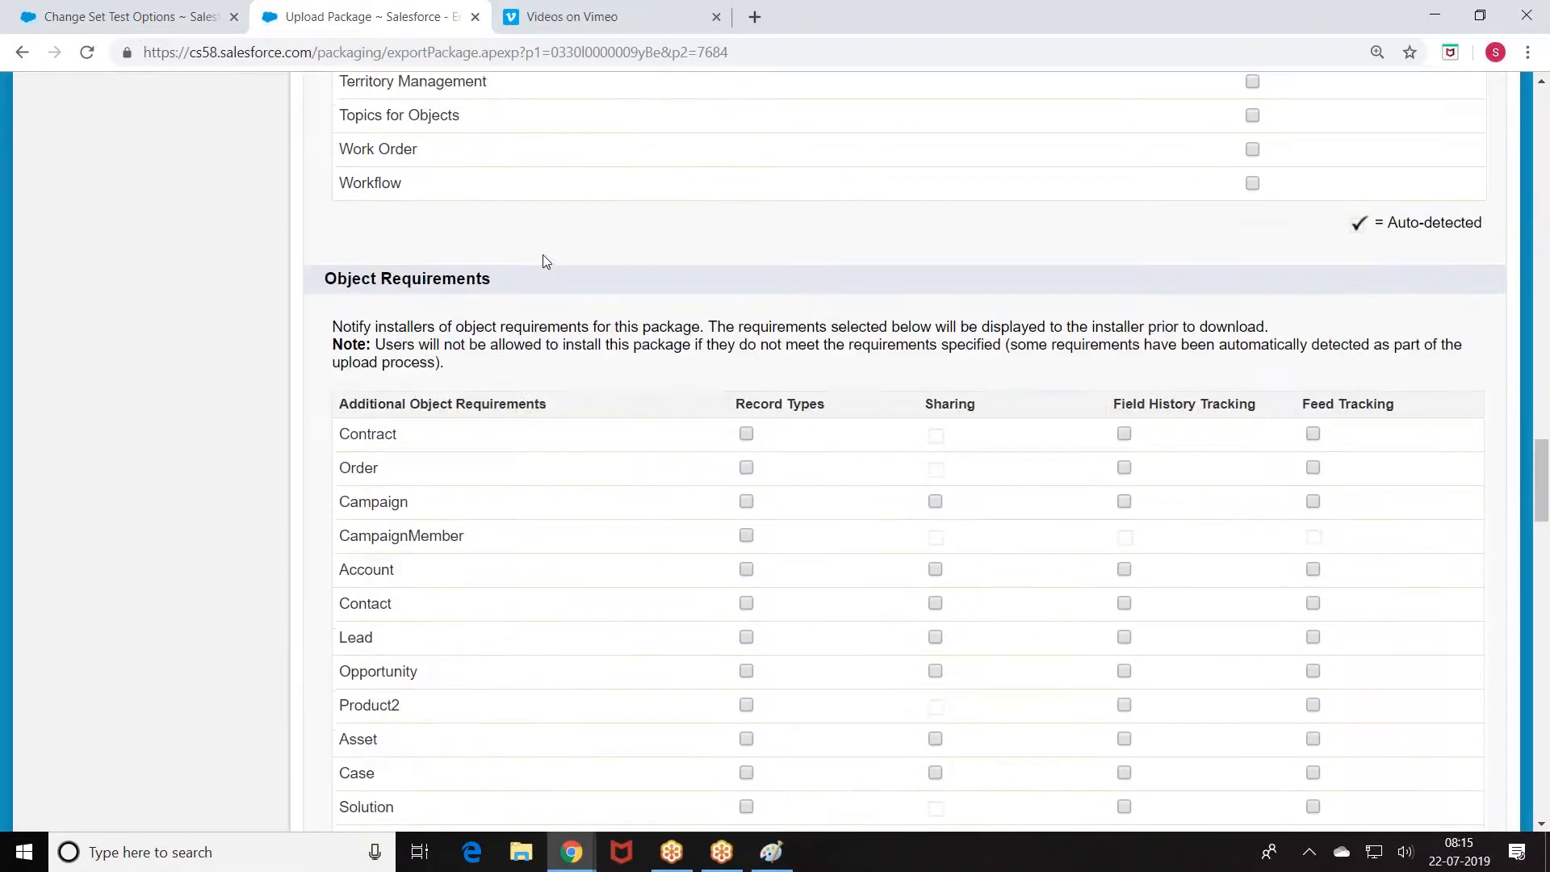
pyautogui.scroll(2, 548, 266)
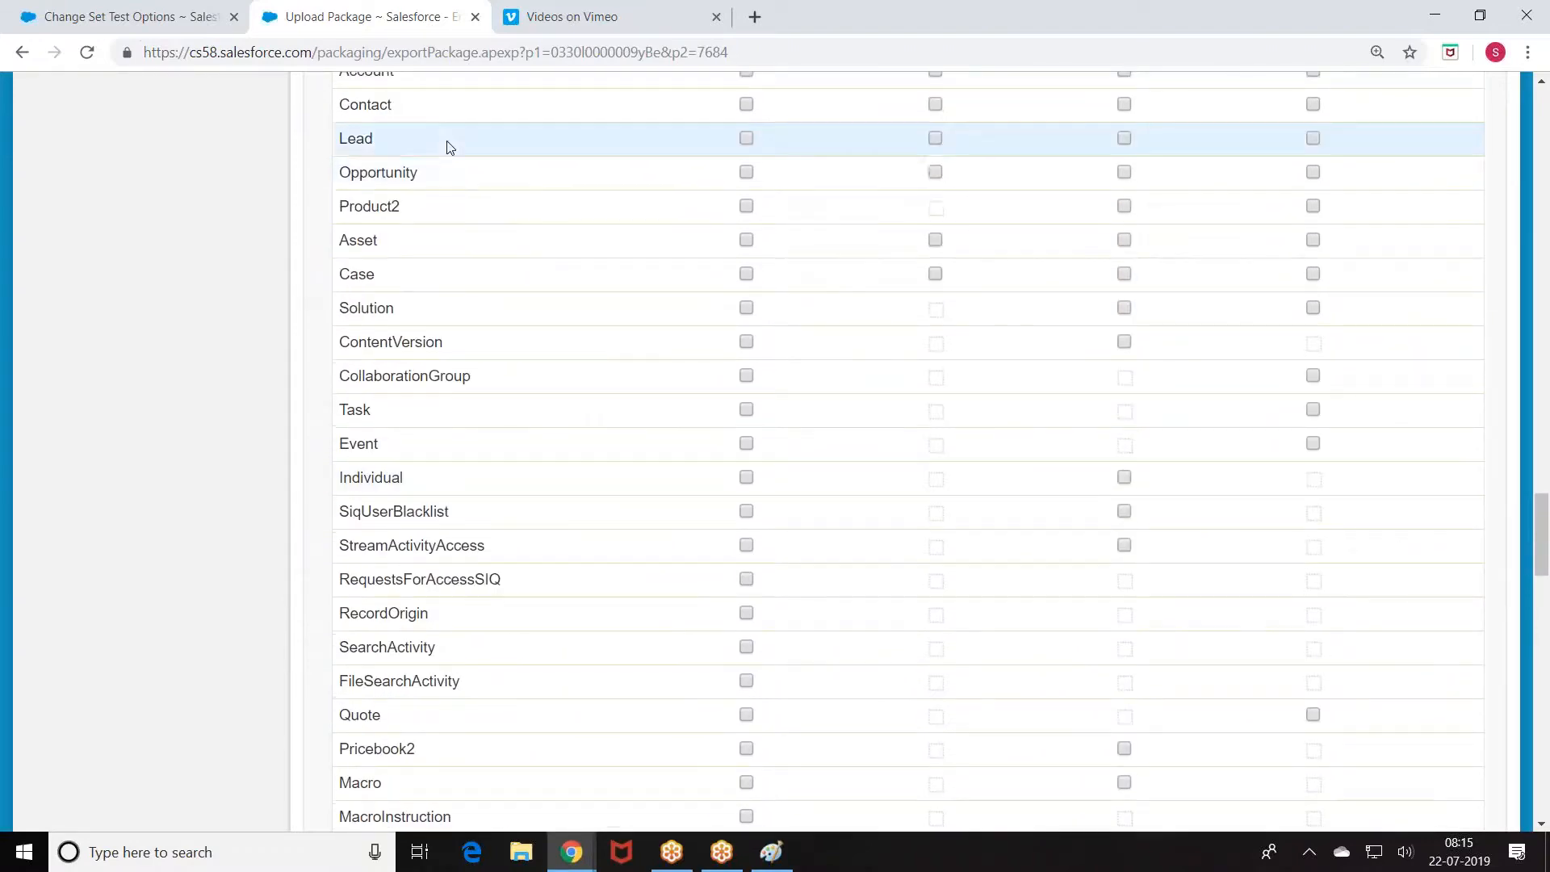
pyautogui.scroll(2, 472, 188)
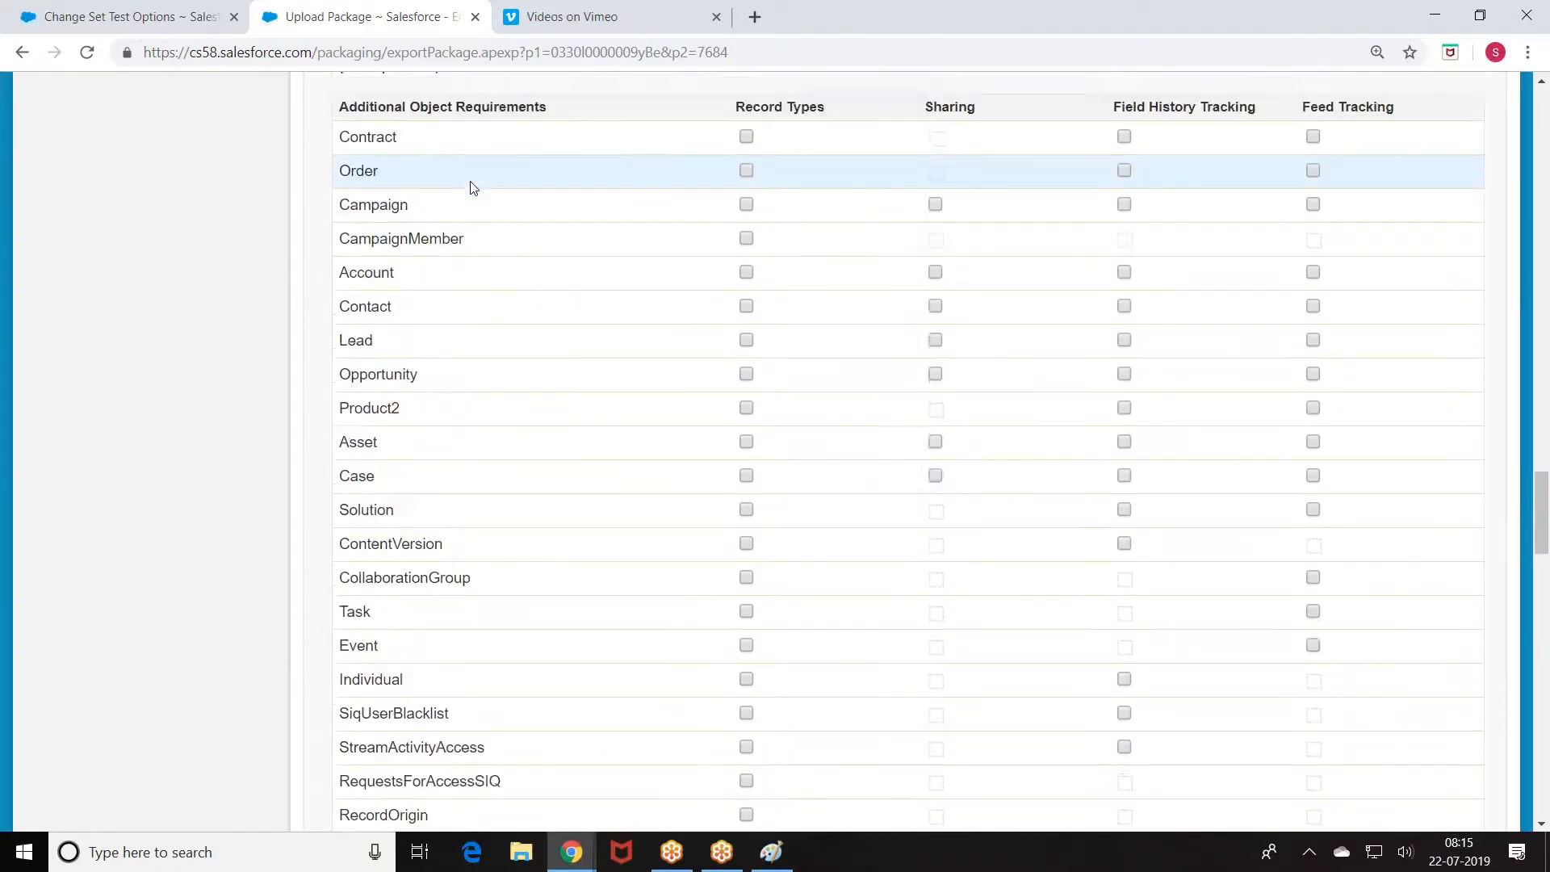
pyautogui.scroll(-11, 457, 376)
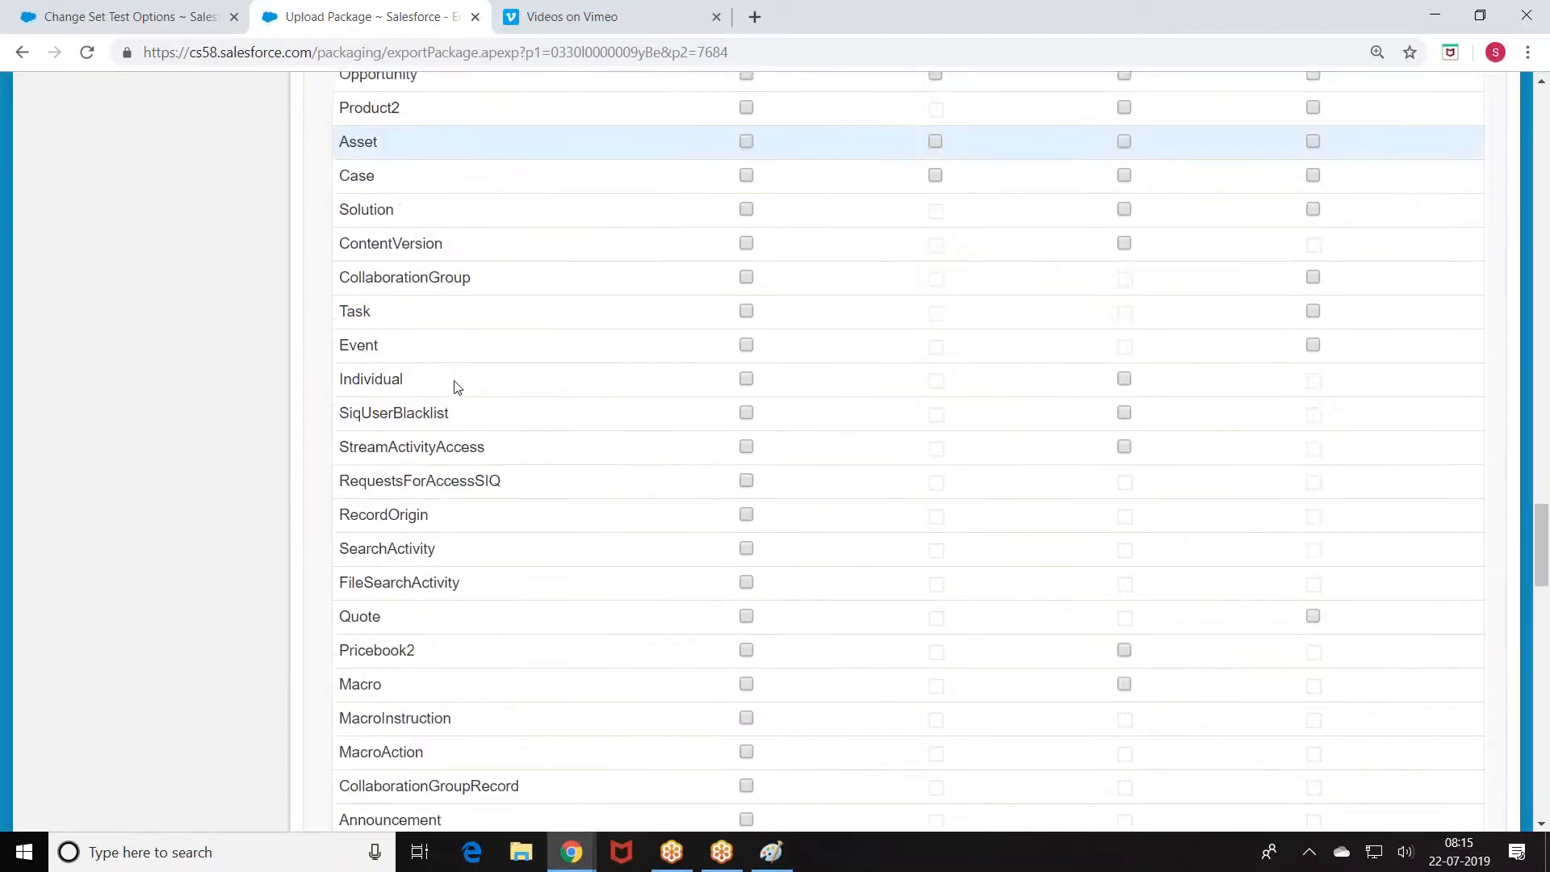
pyautogui.scroll(-15, 456, 387)
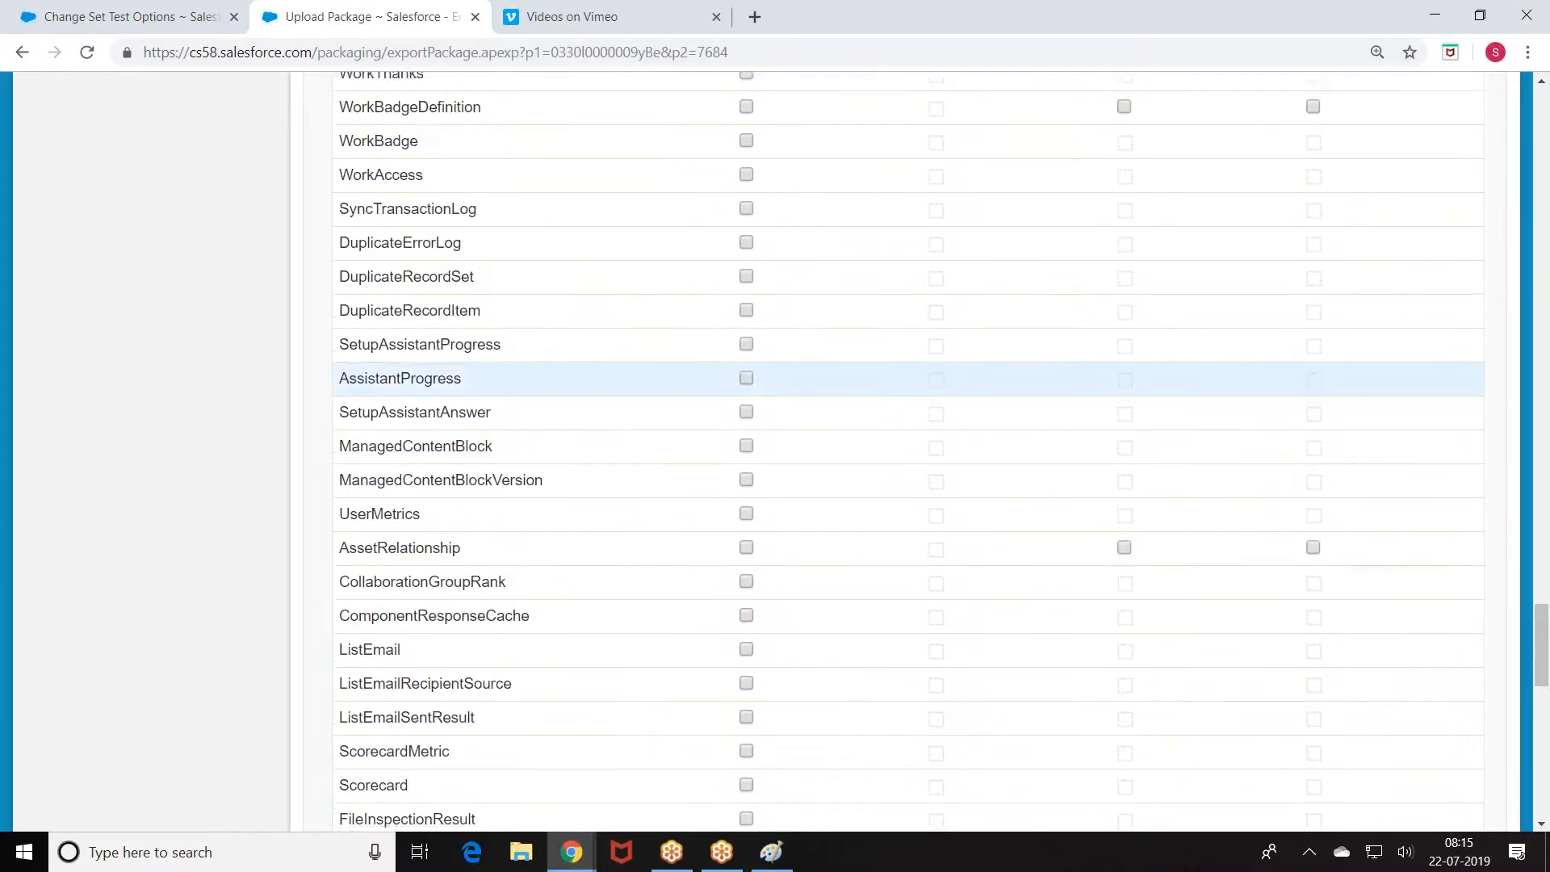
pyautogui.scroll(-3, 457, 356)
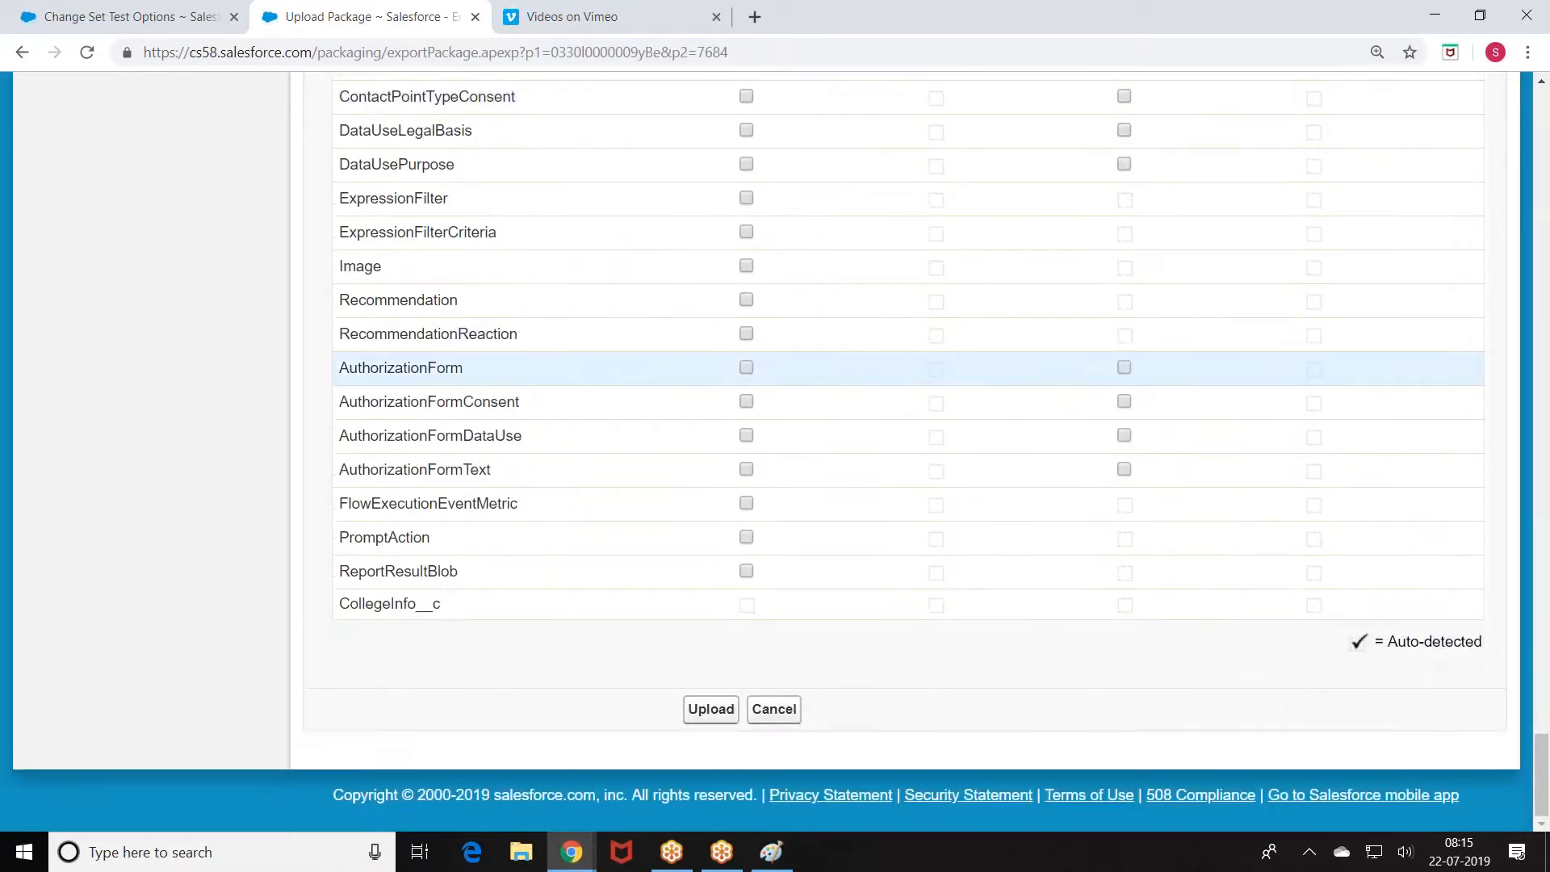
# Step: Upload Satish_One as version 1.0 (Satish2019), leaving it Uploading and Queued
pyautogui.click(718, 708)
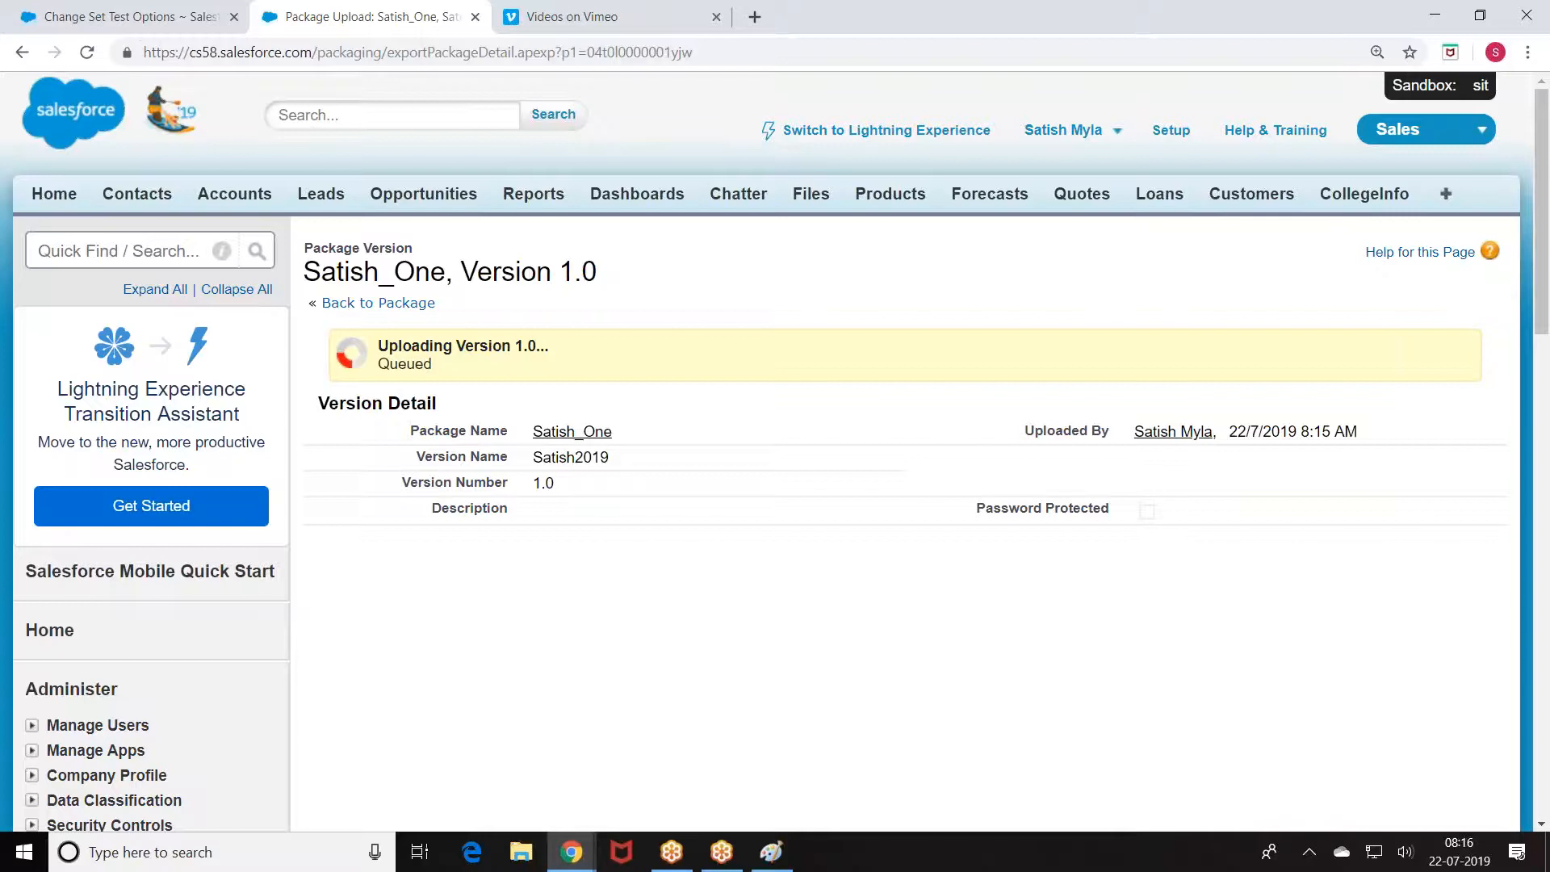
# Step: Start a fresh Paint image without saving the old one and draw a large rectangle
pyautogui.click(771, 852)
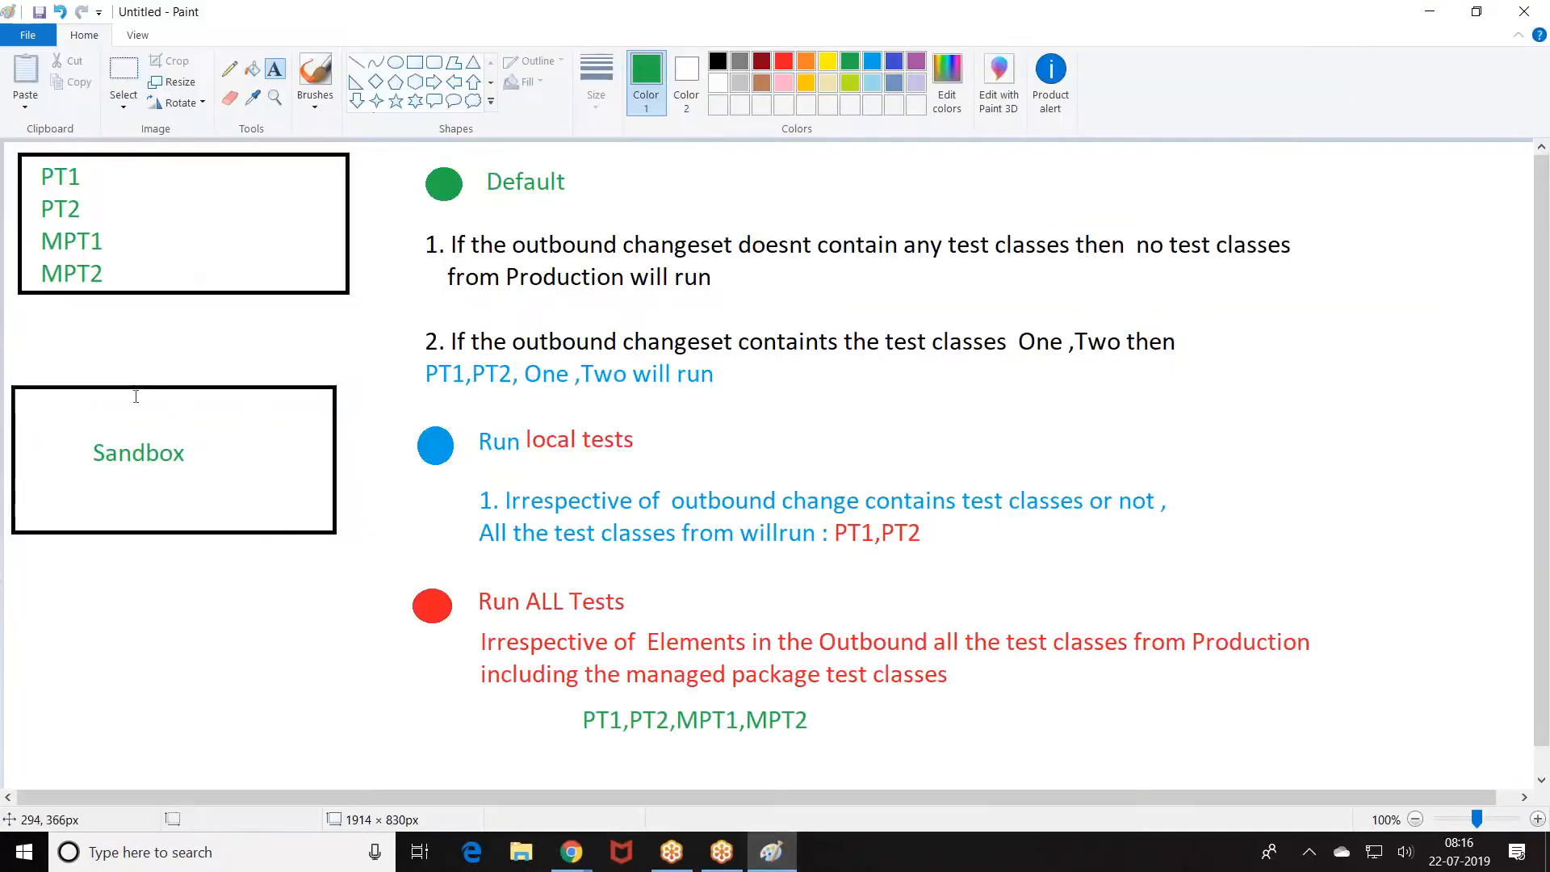
pyautogui.click(29, 37)
pyautogui.click(41, 67)
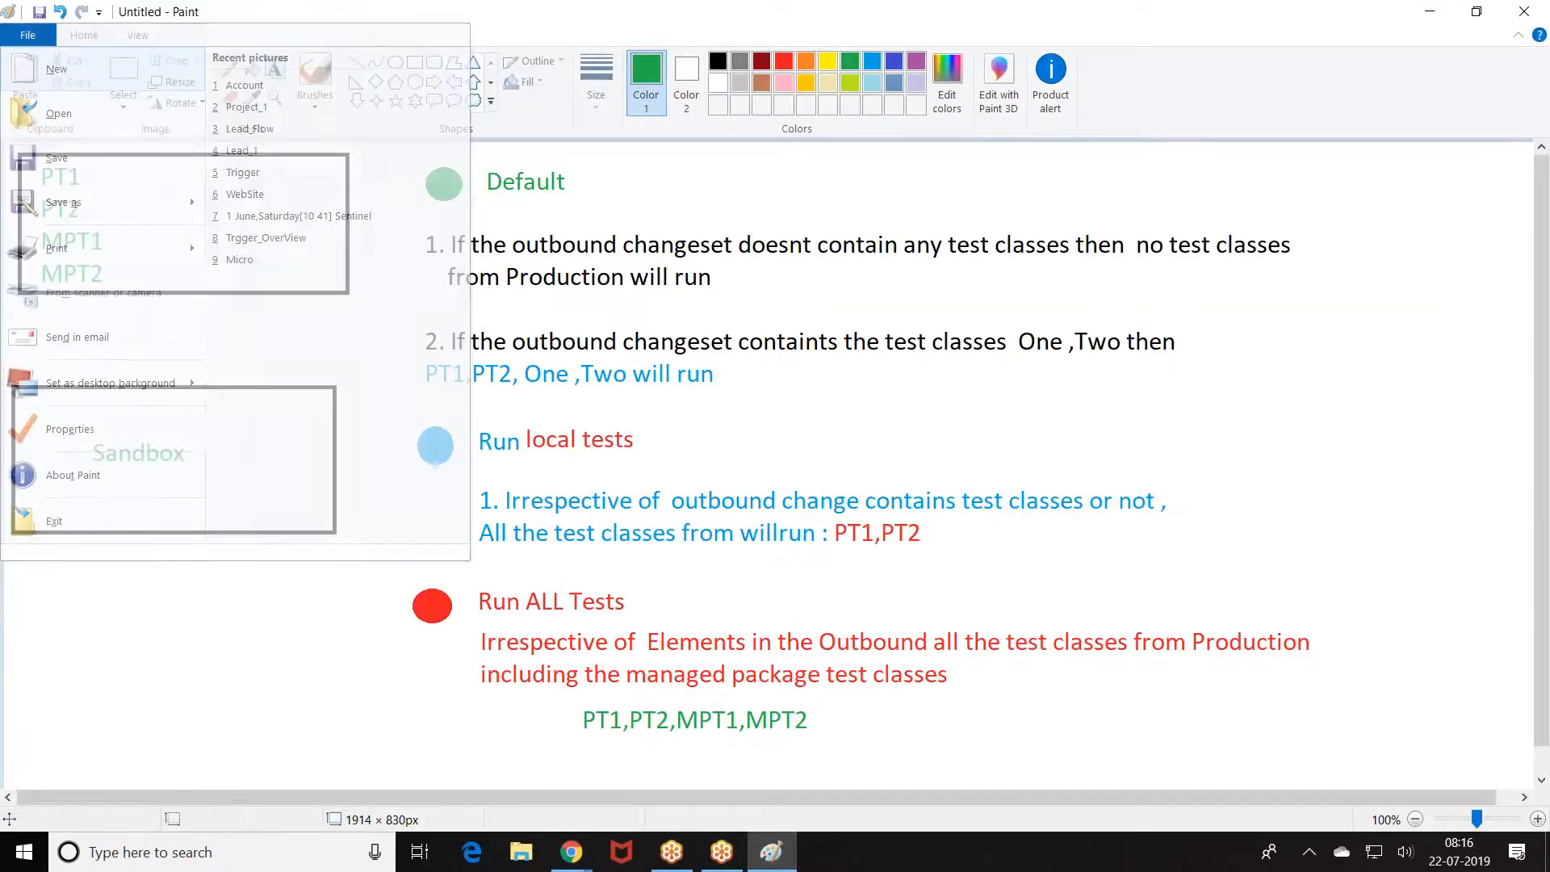
pyautogui.click(807, 429)
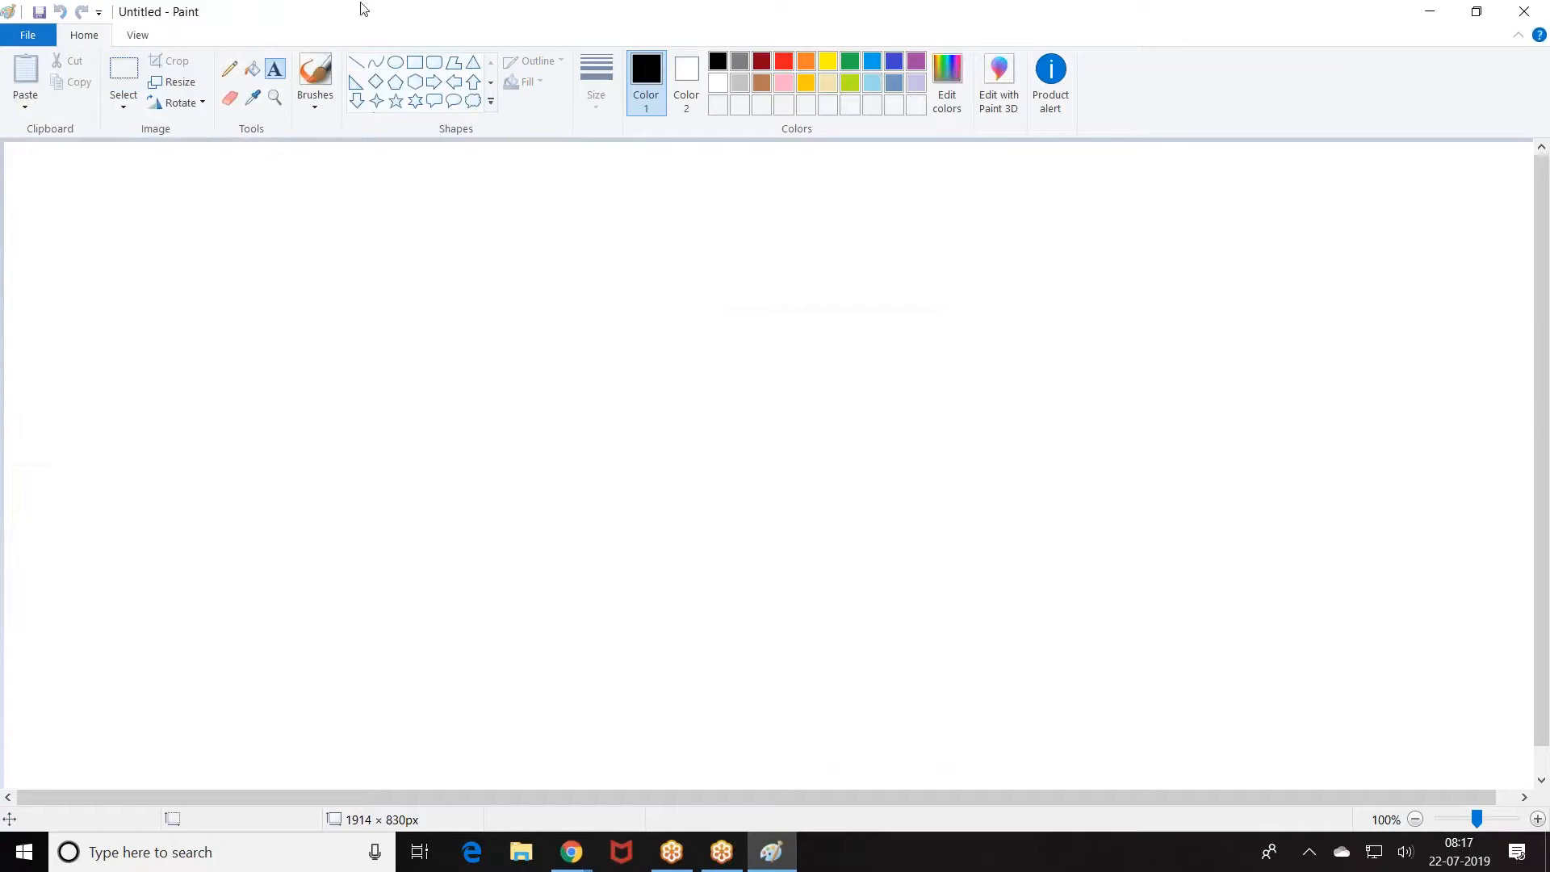
pyautogui.click(414, 63)
pyautogui.moveTo(16, 167); pyautogui.dragTo(390, 563)
# Step: Write the caption 'CapitalInfo ==>Testing' beneath the rectangle
pyautogui.click(275, 68)
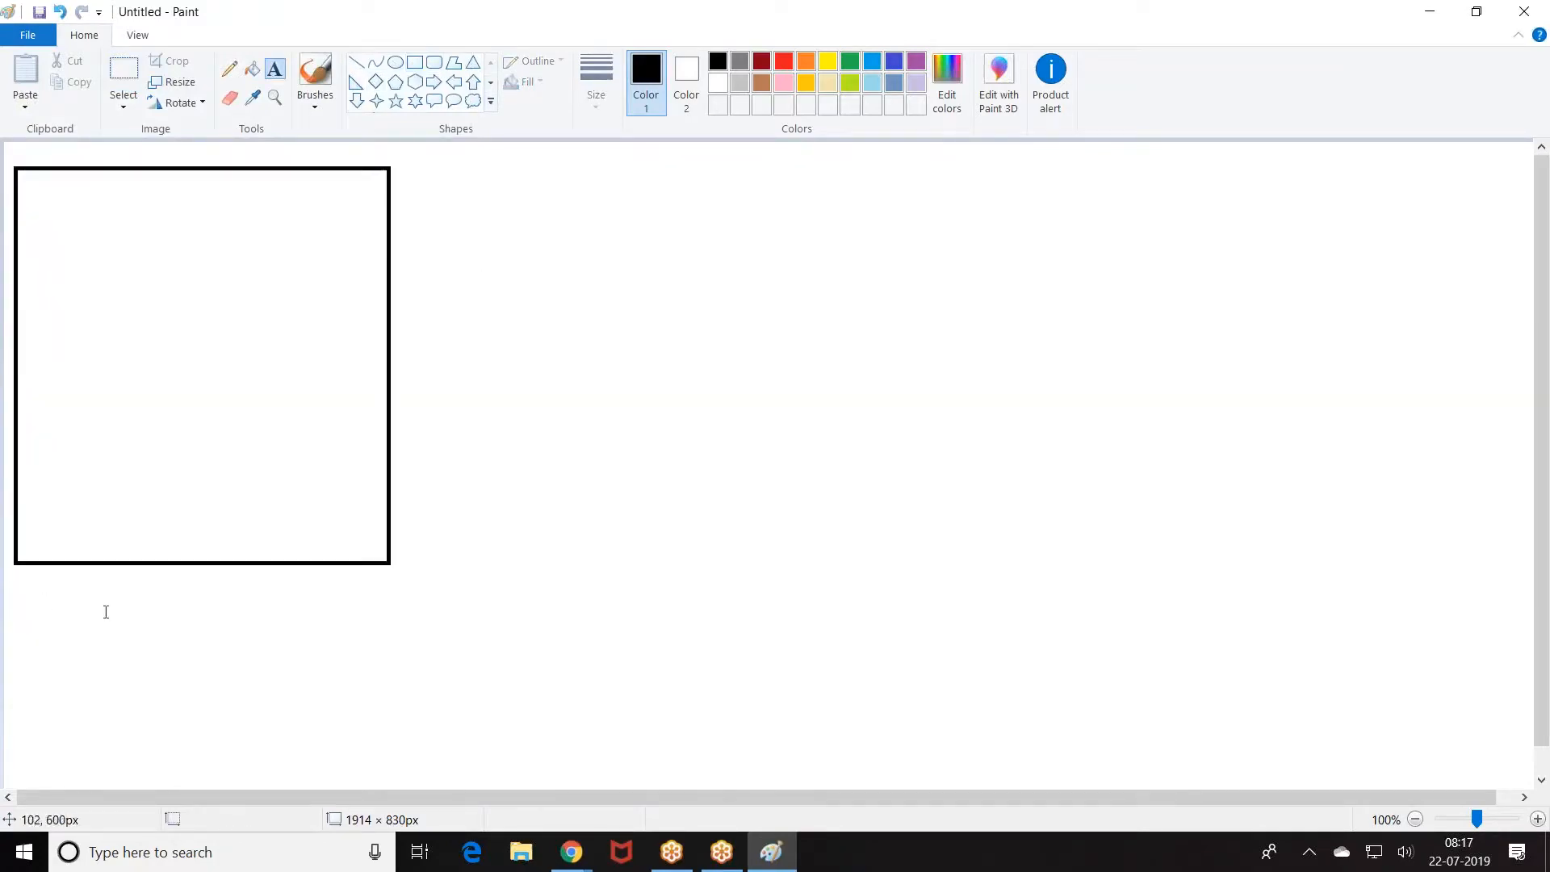
pyautogui.click(106, 574)
pyautogui.write('Capiutal')
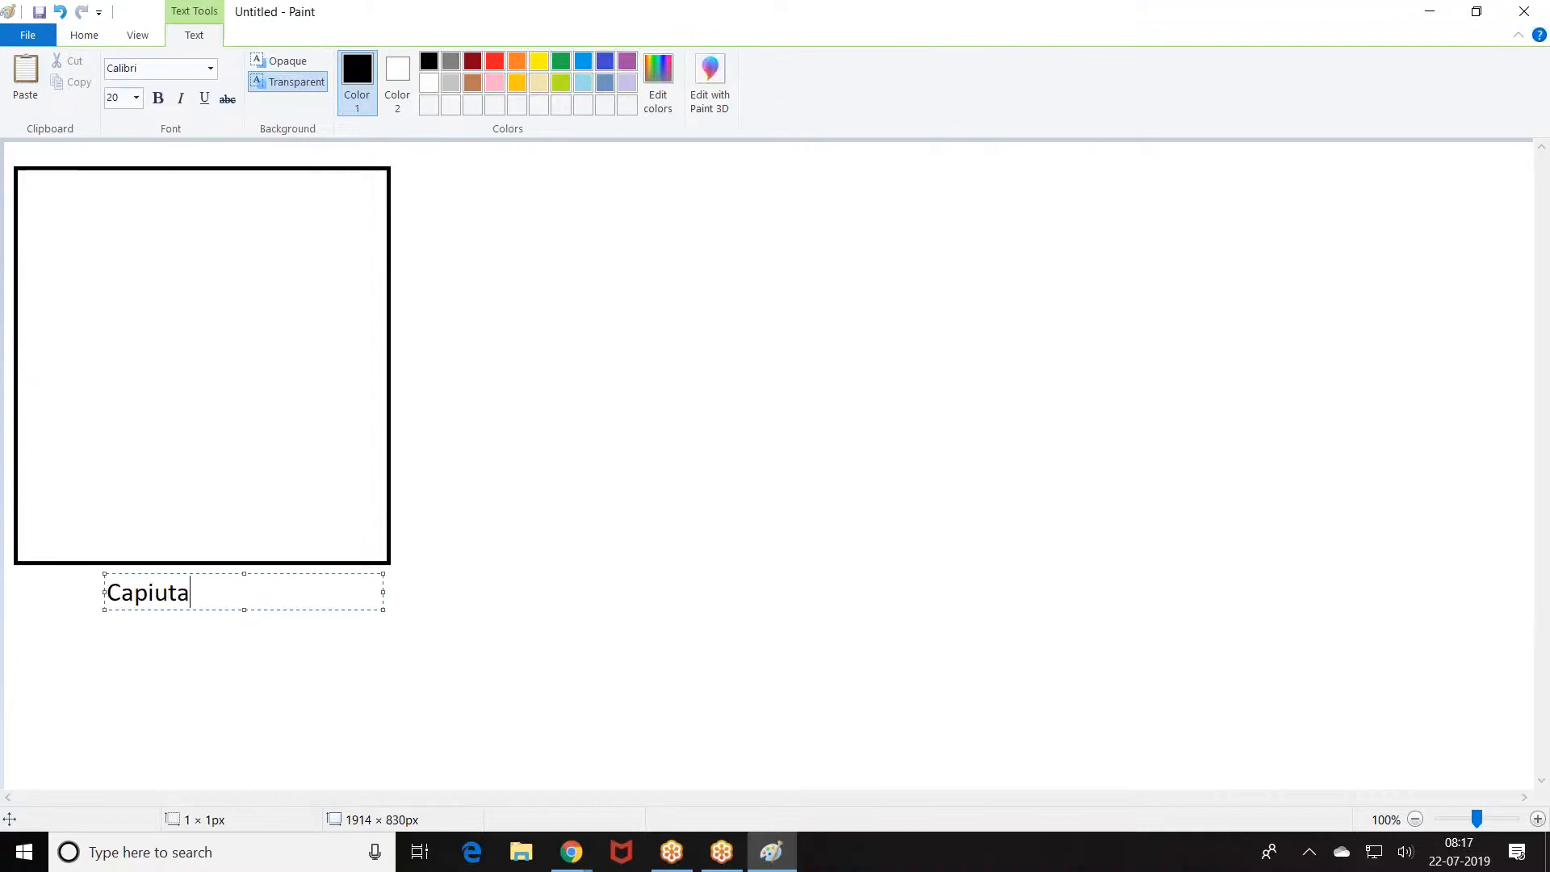
pyautogui.press('BackSpace')
pyautogui.press('BackSpace')
pyautogui.press('BackSpace')
pyautogui.press('BackSpace')
pyautogui.write('talInfo ==')
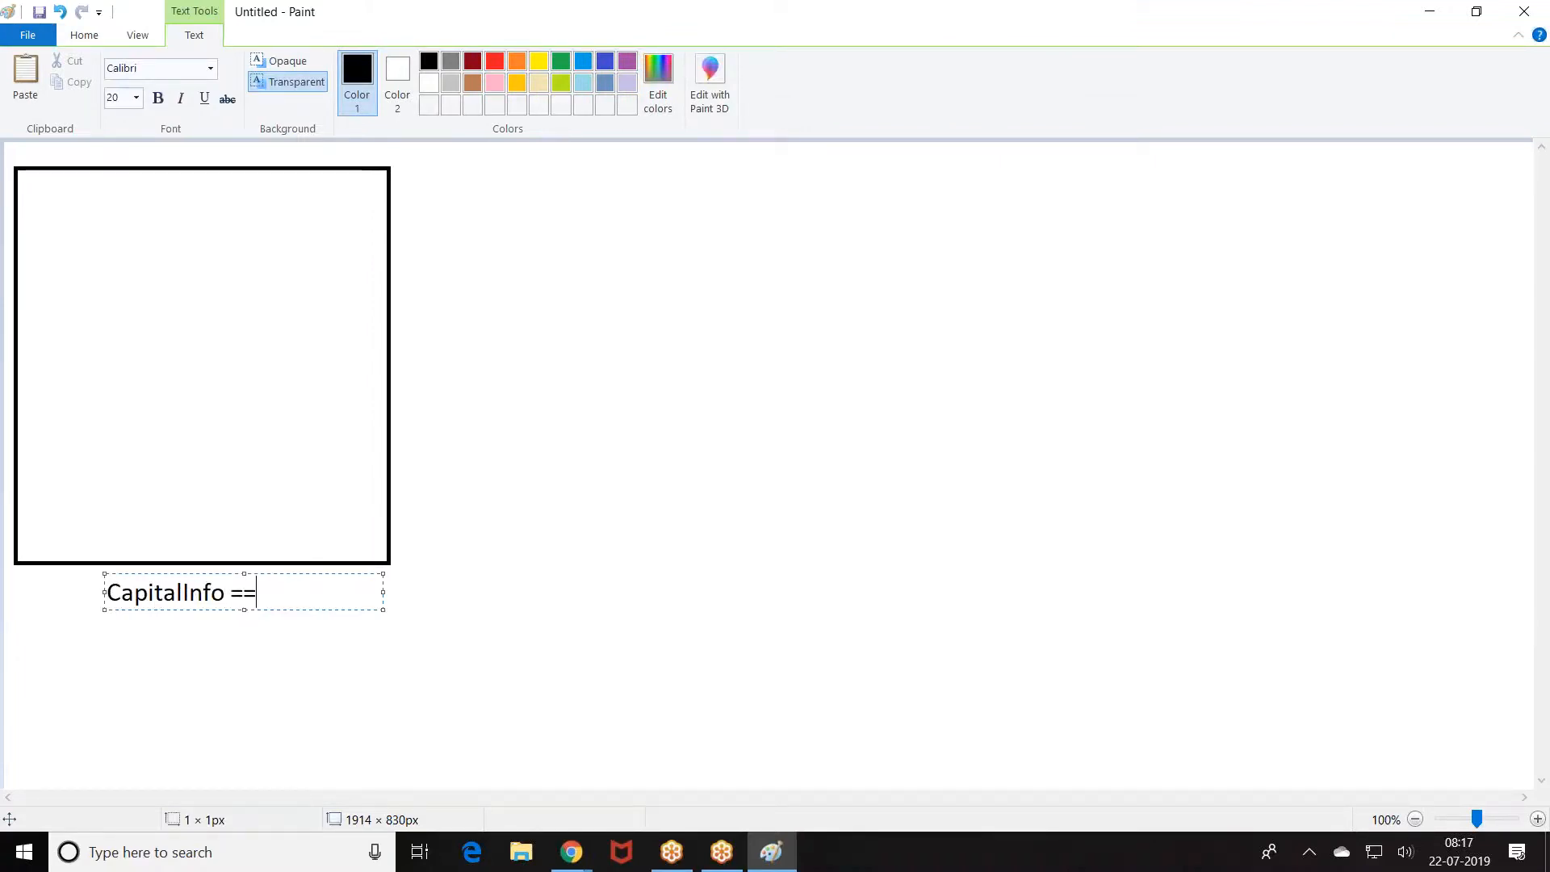
pyautogui.write('Testing')
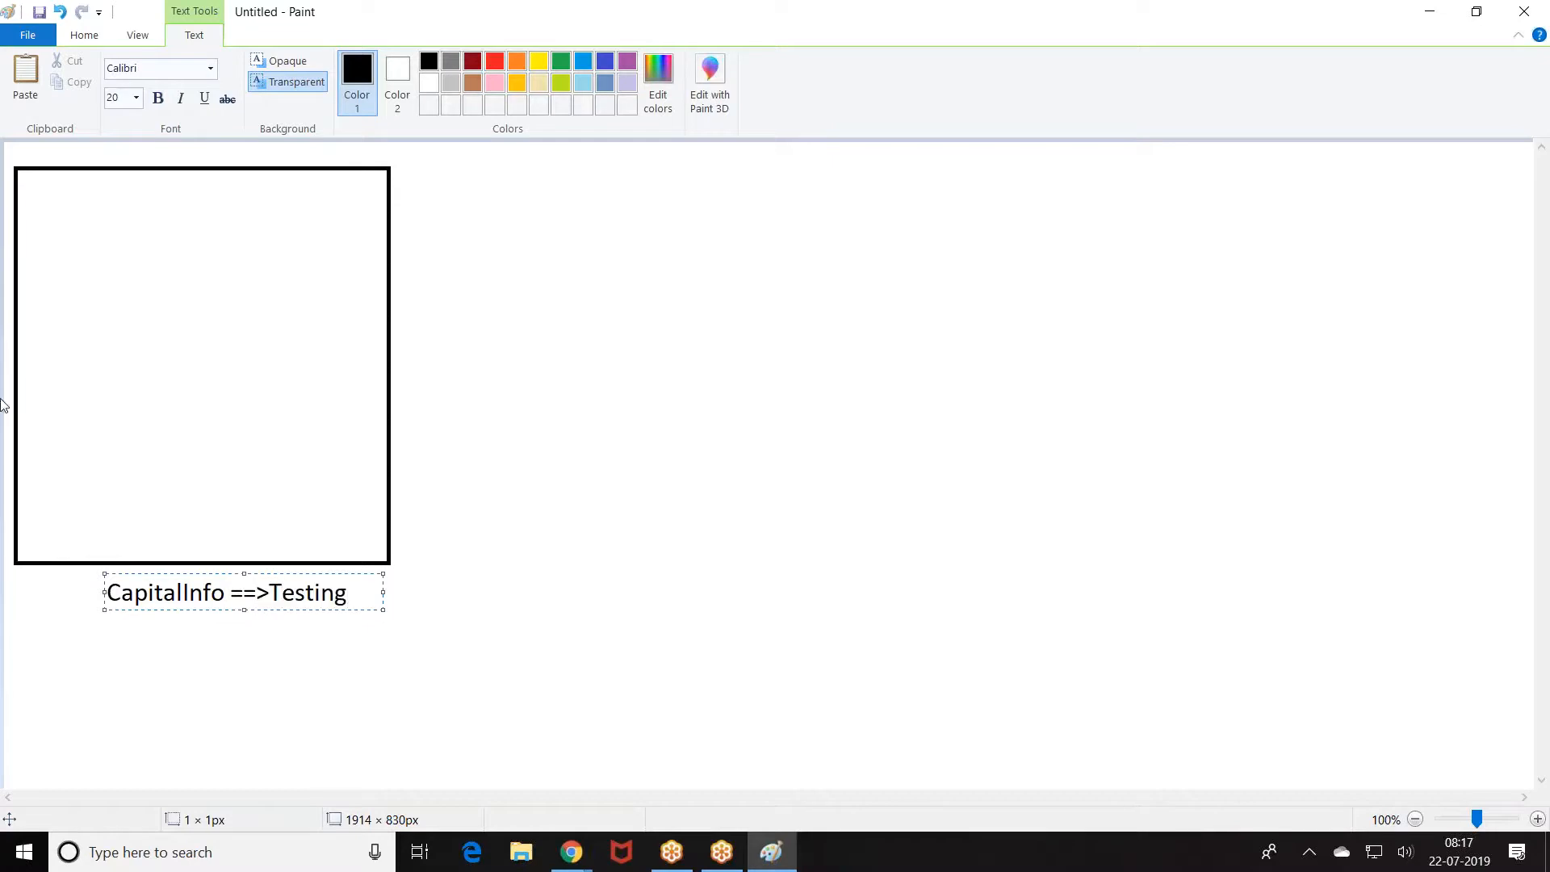
# Step: Write 'public class Example{' inside the rectangle with its closing brace pushed lower
pyautogui.click(29, 202)
pyautogui.write('public class Example{}')
pyautogui.press('Left')
pyautogui.press('Return')
pyautogui.press('Return')
pyautogui.press('Return')
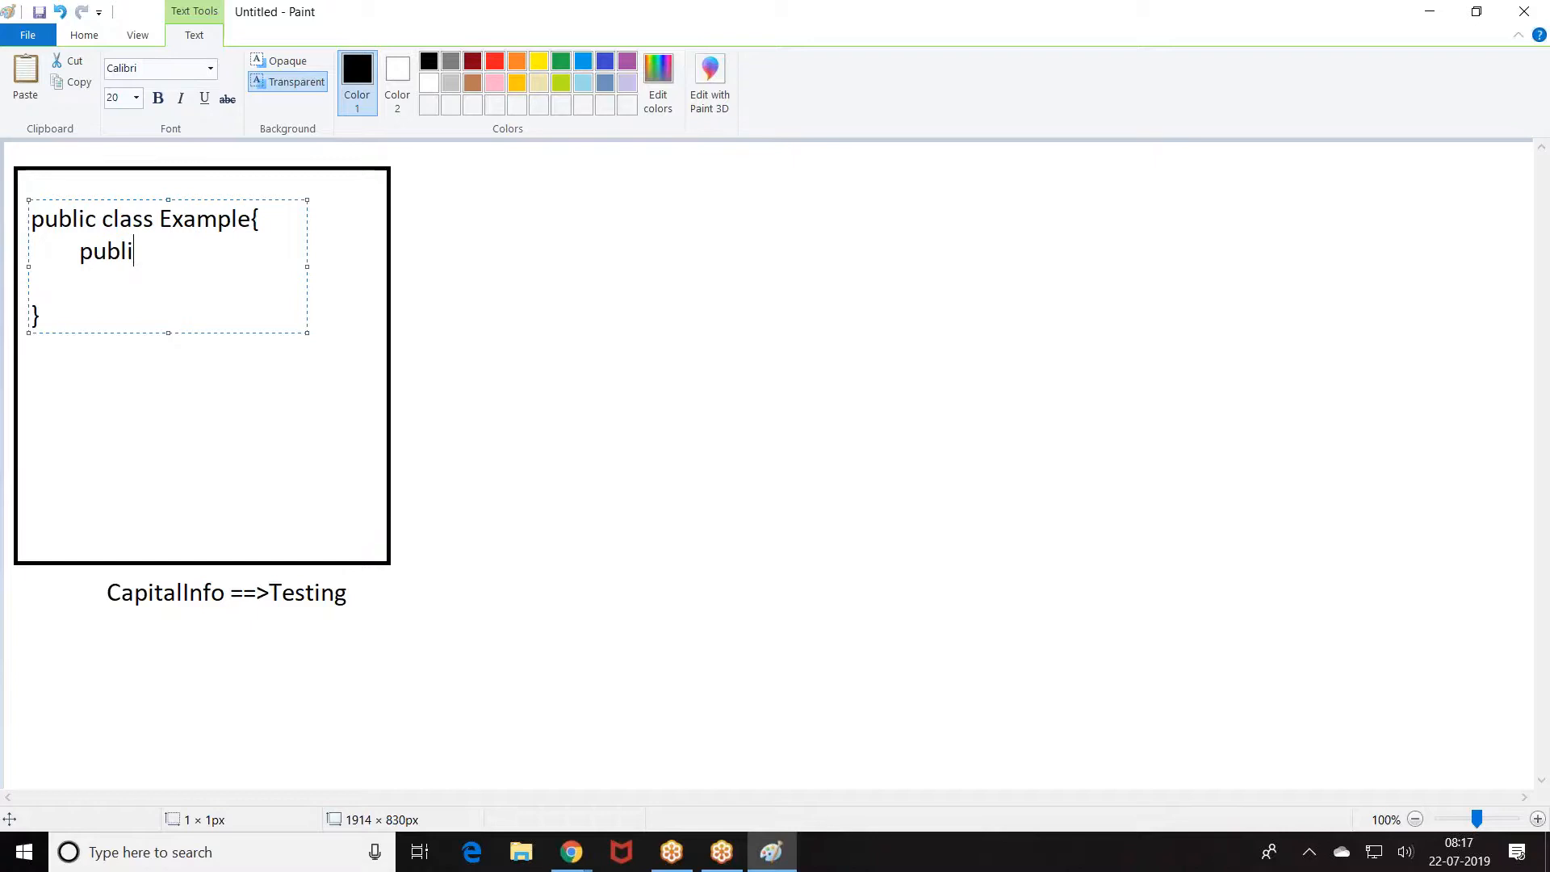
pyautogui.write('oid')
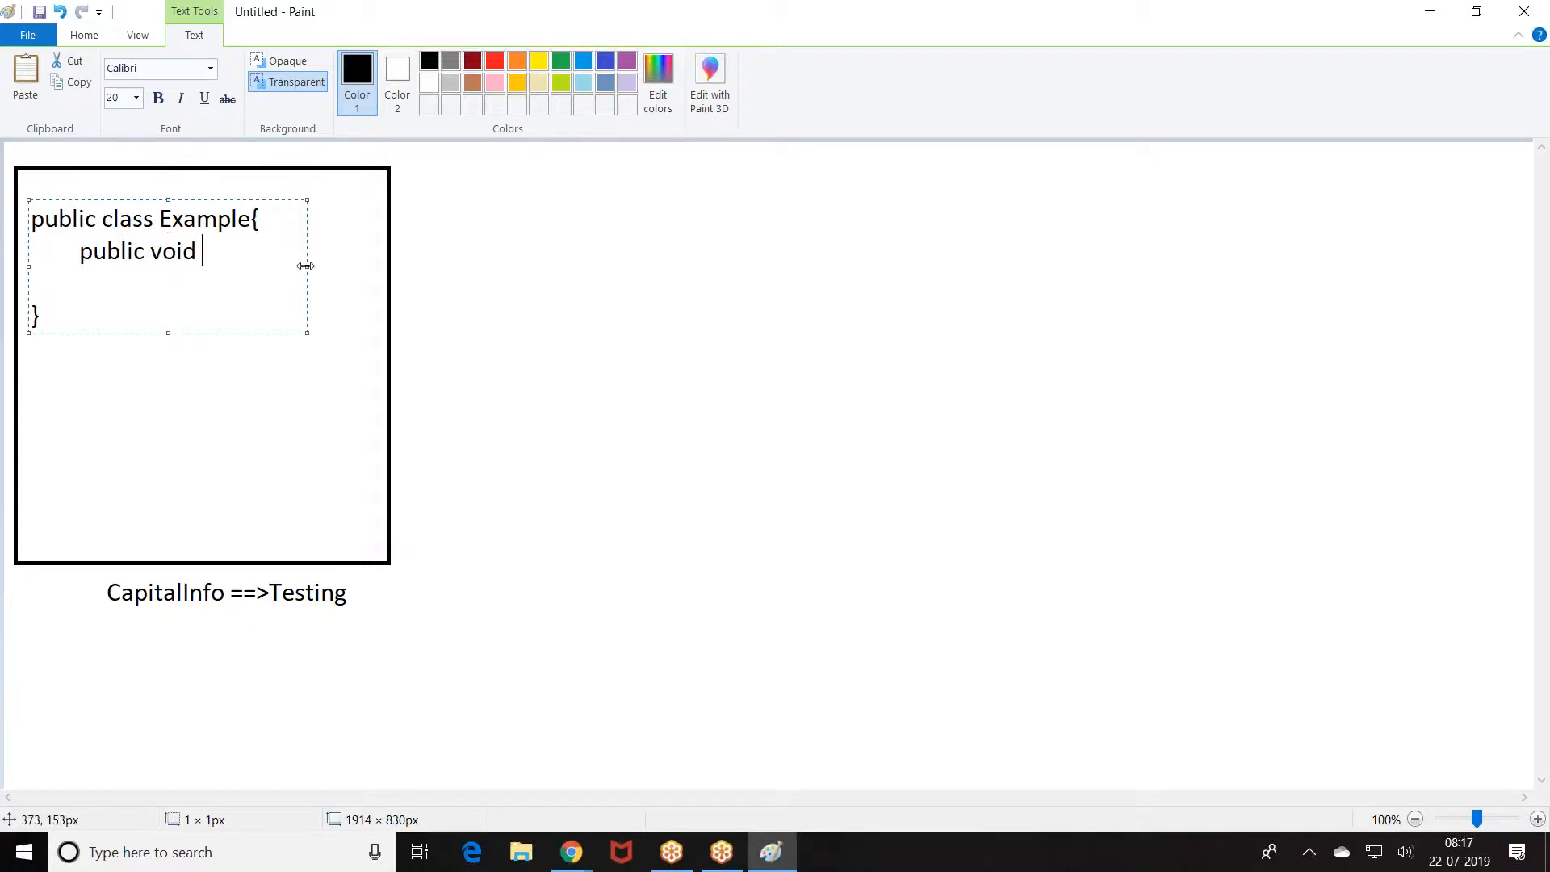
pyautogui.click(418, 269)
# Step: Add 'call(){' with System.debug('Testin'); inside, and move the closing brace down
pyautogui.click(223, 252)
pyautogui.write('call(){')
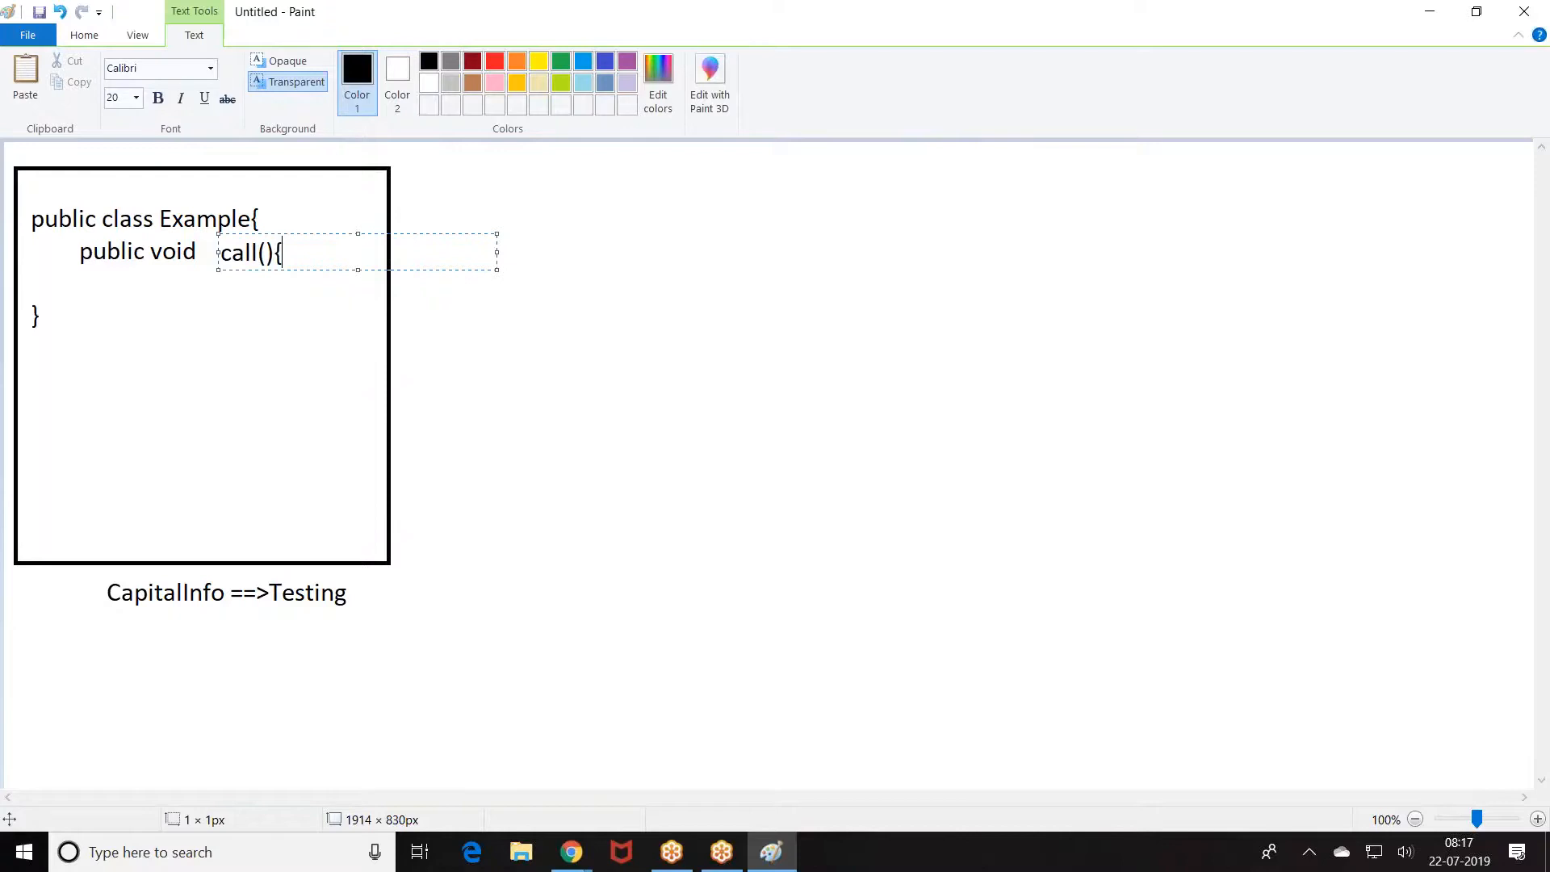
pyautogui.click(125, 277)
pyautogui.click(125, 278)
pyautogui.write("System.debug('Testin');")
pyautogui.press('Return')
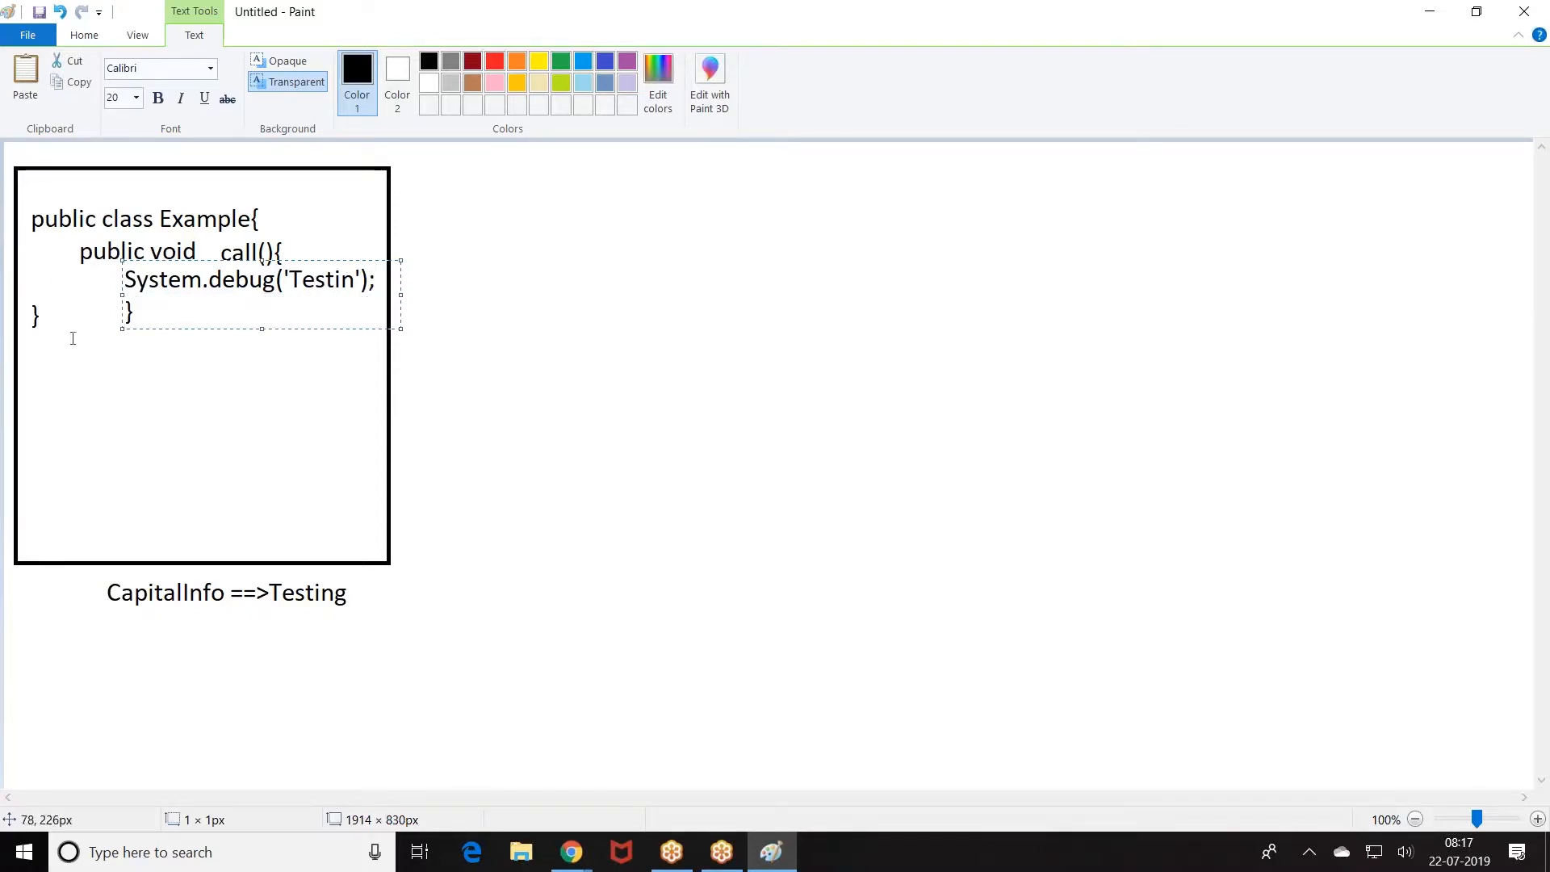
pyautogui.click(27, 281)
pyautogui.moveTo(22, 291)
pyautogui.mouseDown()
pyautogui.moveTo(56, 335)
pyautogui.moveTo(48, 367)
pyautogui.mouseUp()
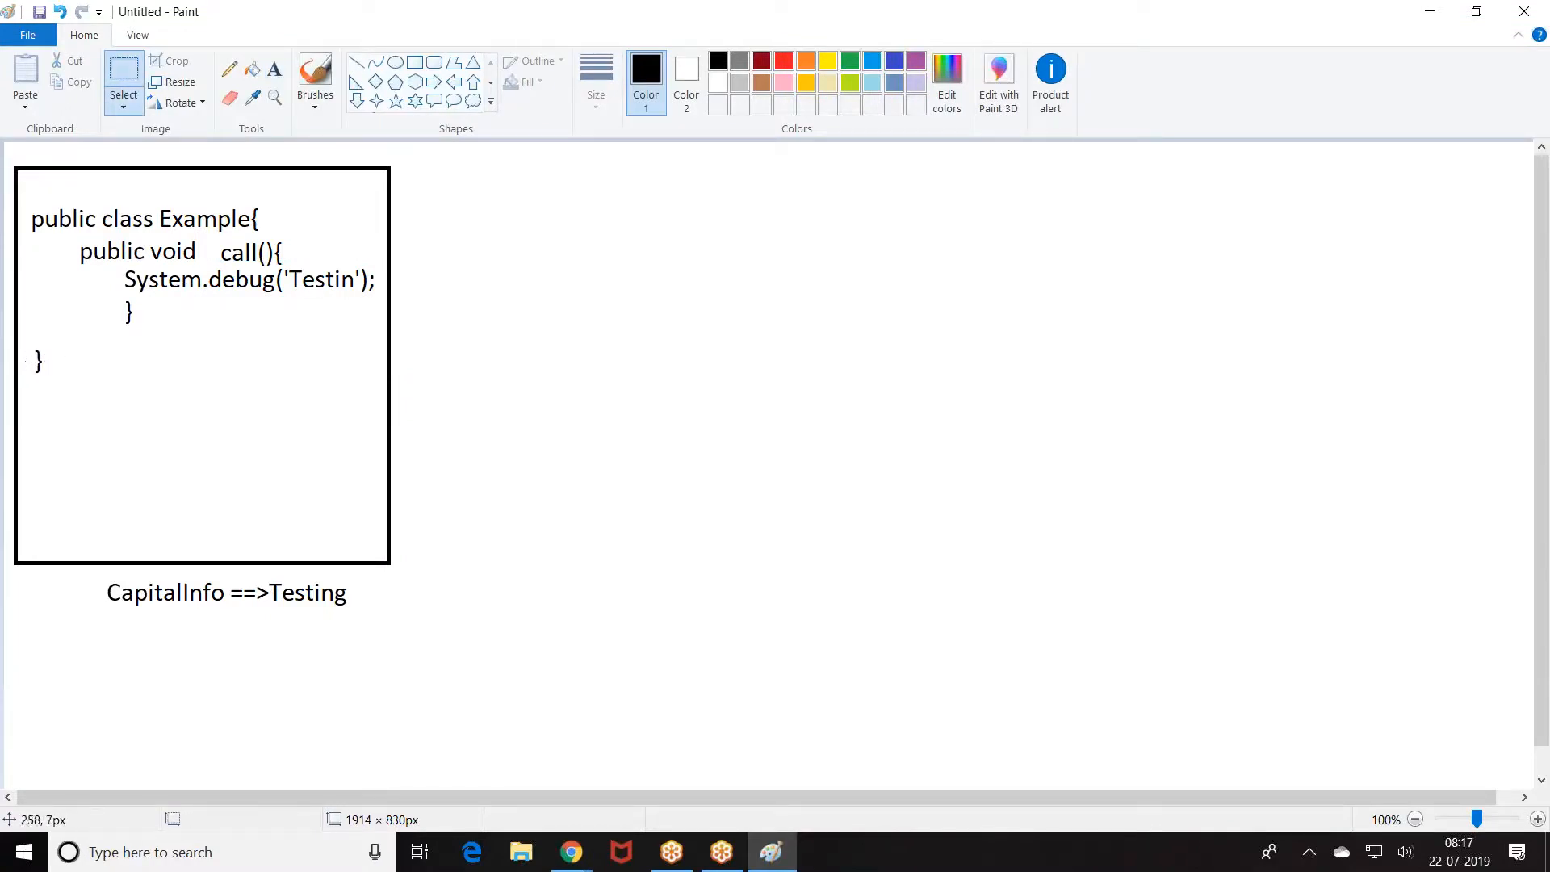
# Step: Write an '<apex:page> Example </apex:page>' block below the class code
pyautogui.click(274, 70)
pyautogui.click(30, 378)
pyautogui.write('<apex:page>')
pyautogui.press('Return')
pyautogui.press('Tab')
pyautogui.write('Example ')
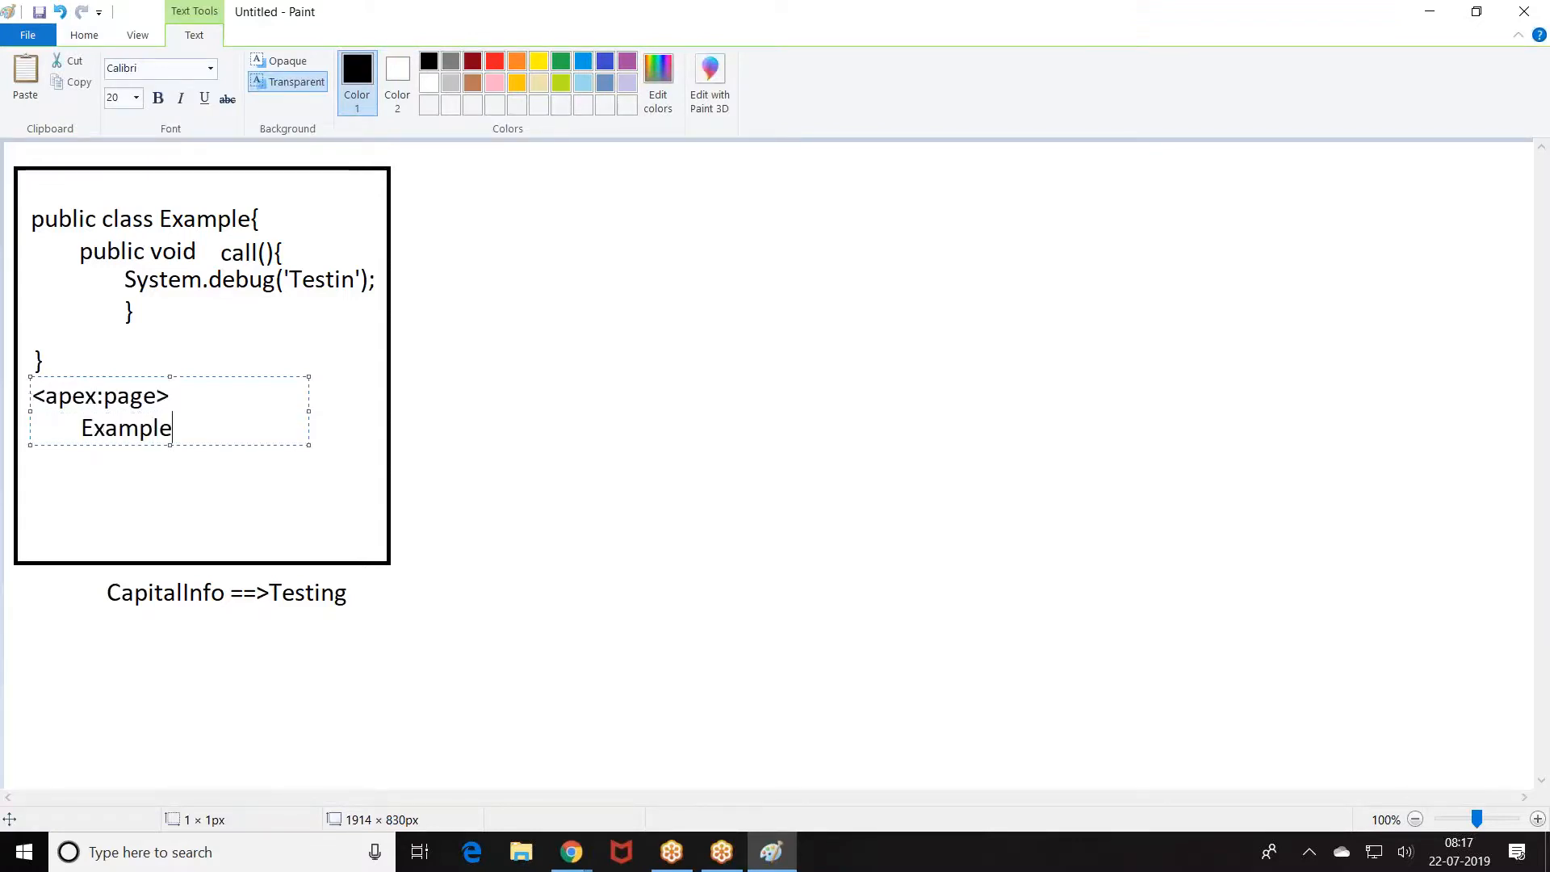
pyautogui.write('</apex:page>')
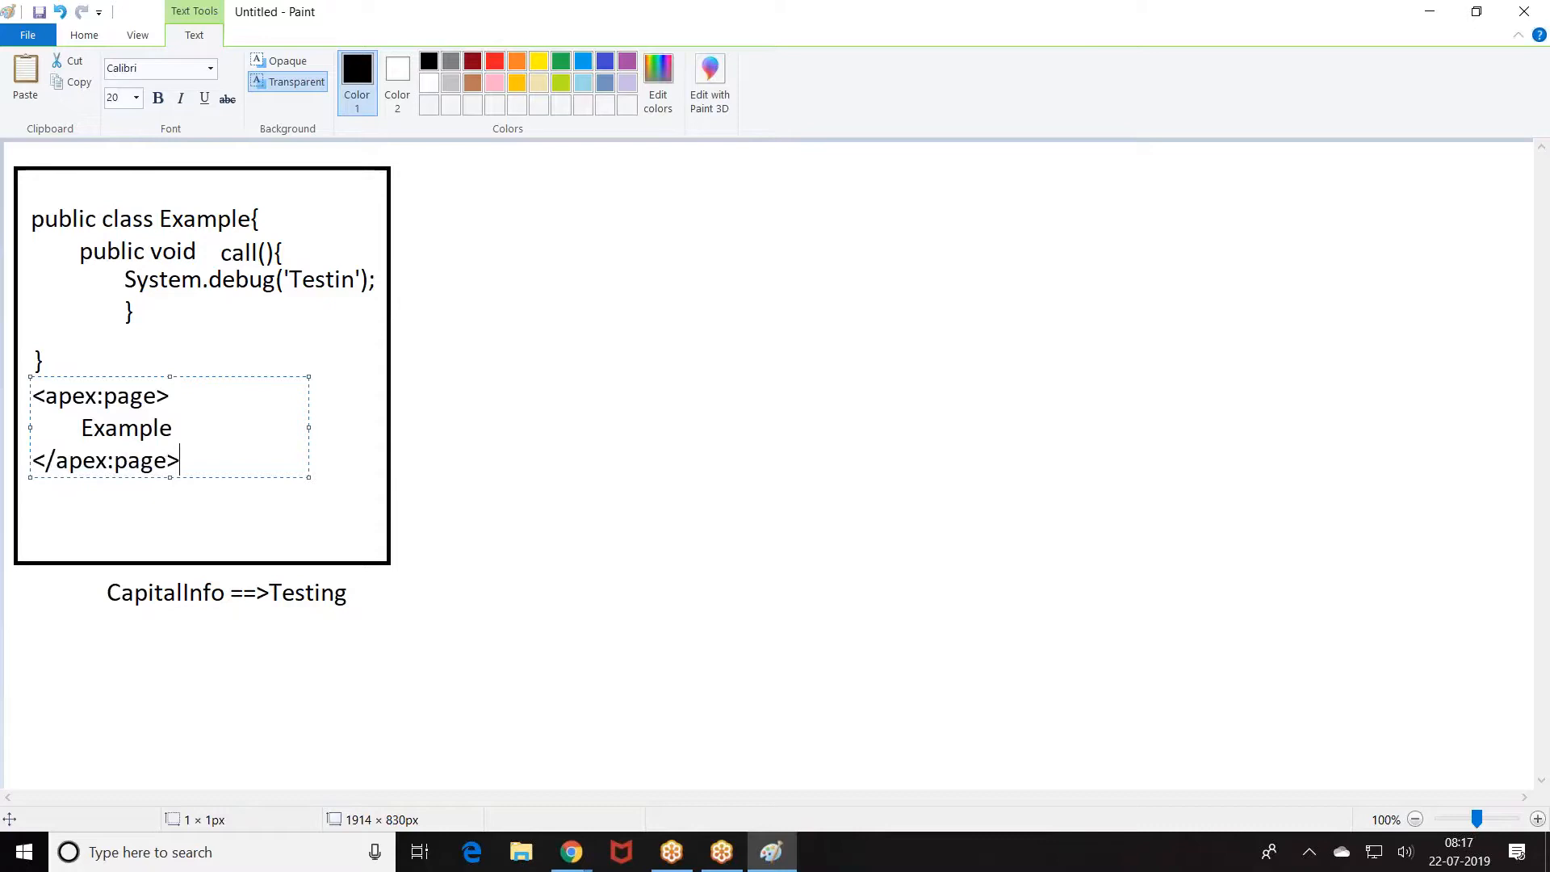
pyautogui.click(389, 310)
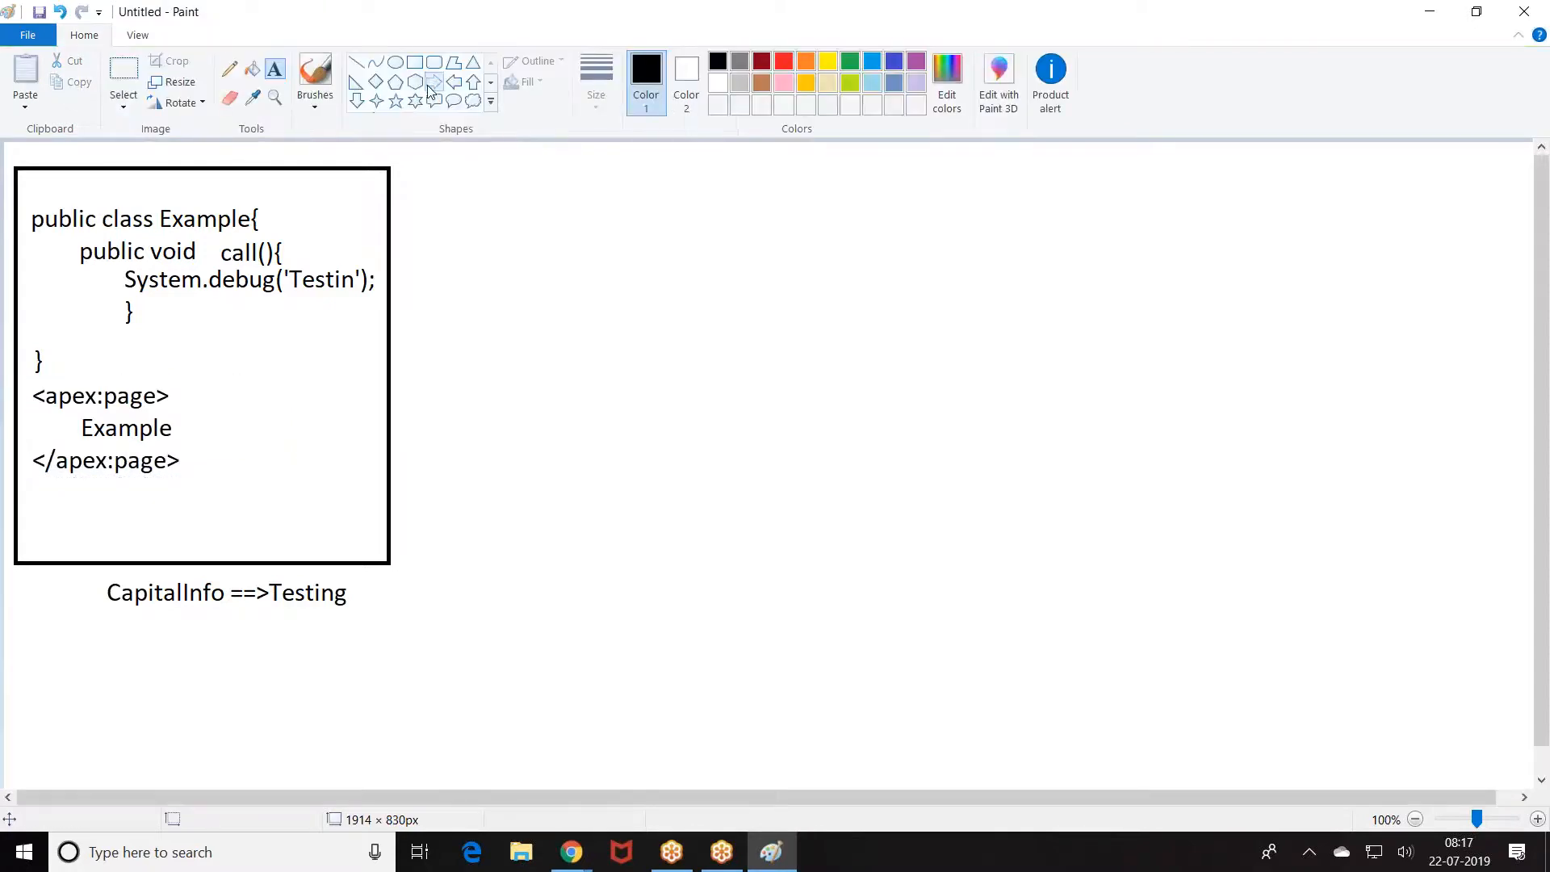
# Step: Draw a right arrow beside the code and label it 'Testing'
pyautogui.moveTo(391, 304); pyautogui.dragTo(476, 353)
pyautogui.click(275, 69)
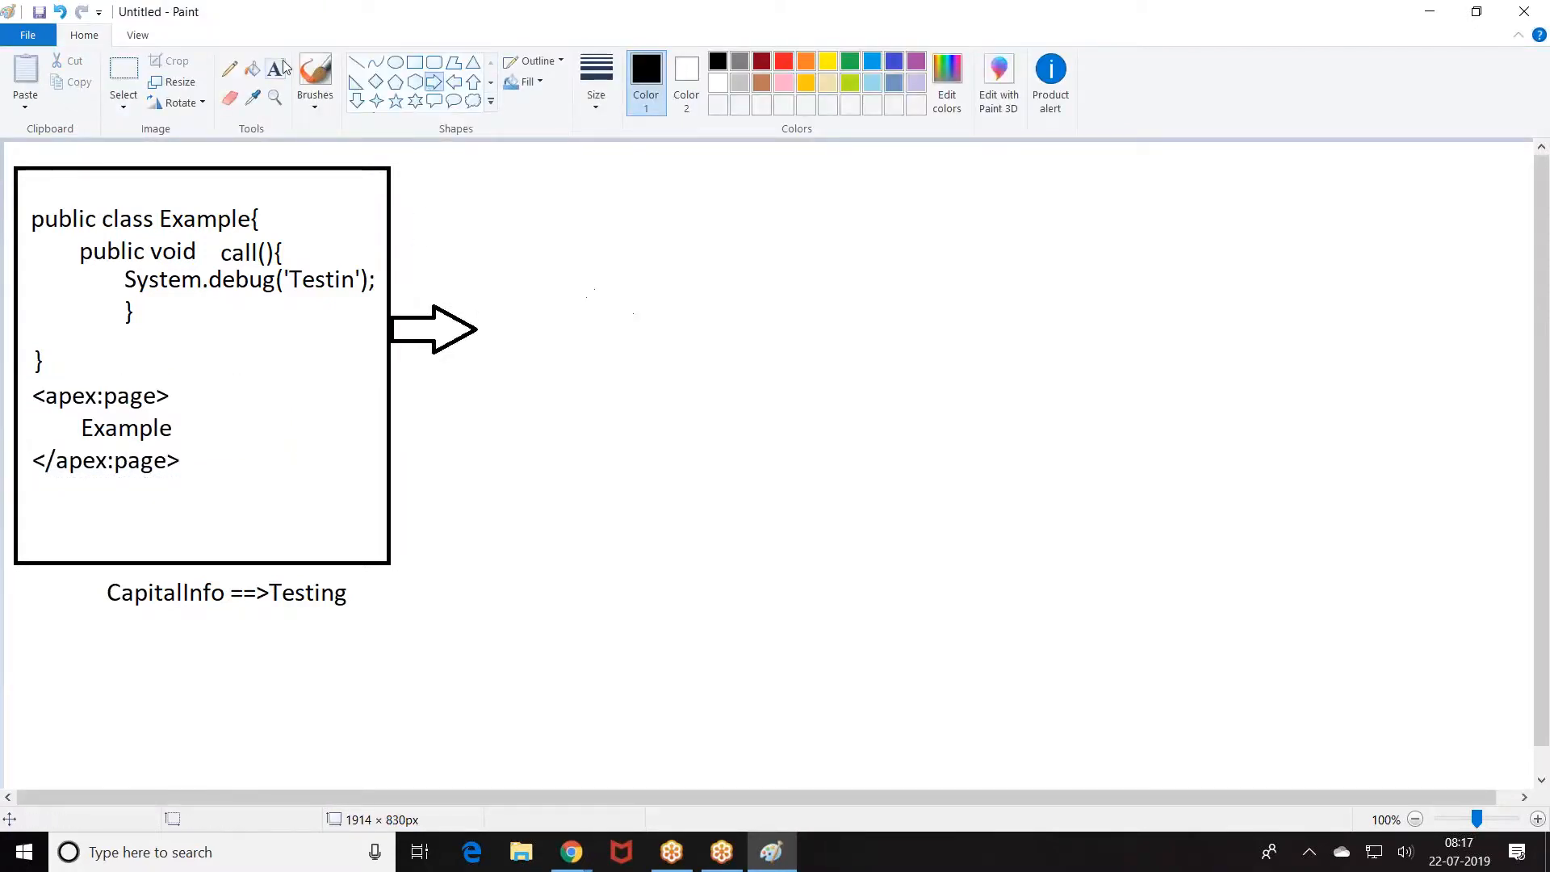
pyautogui.click(492, 297)
pyautogui.write('Test')
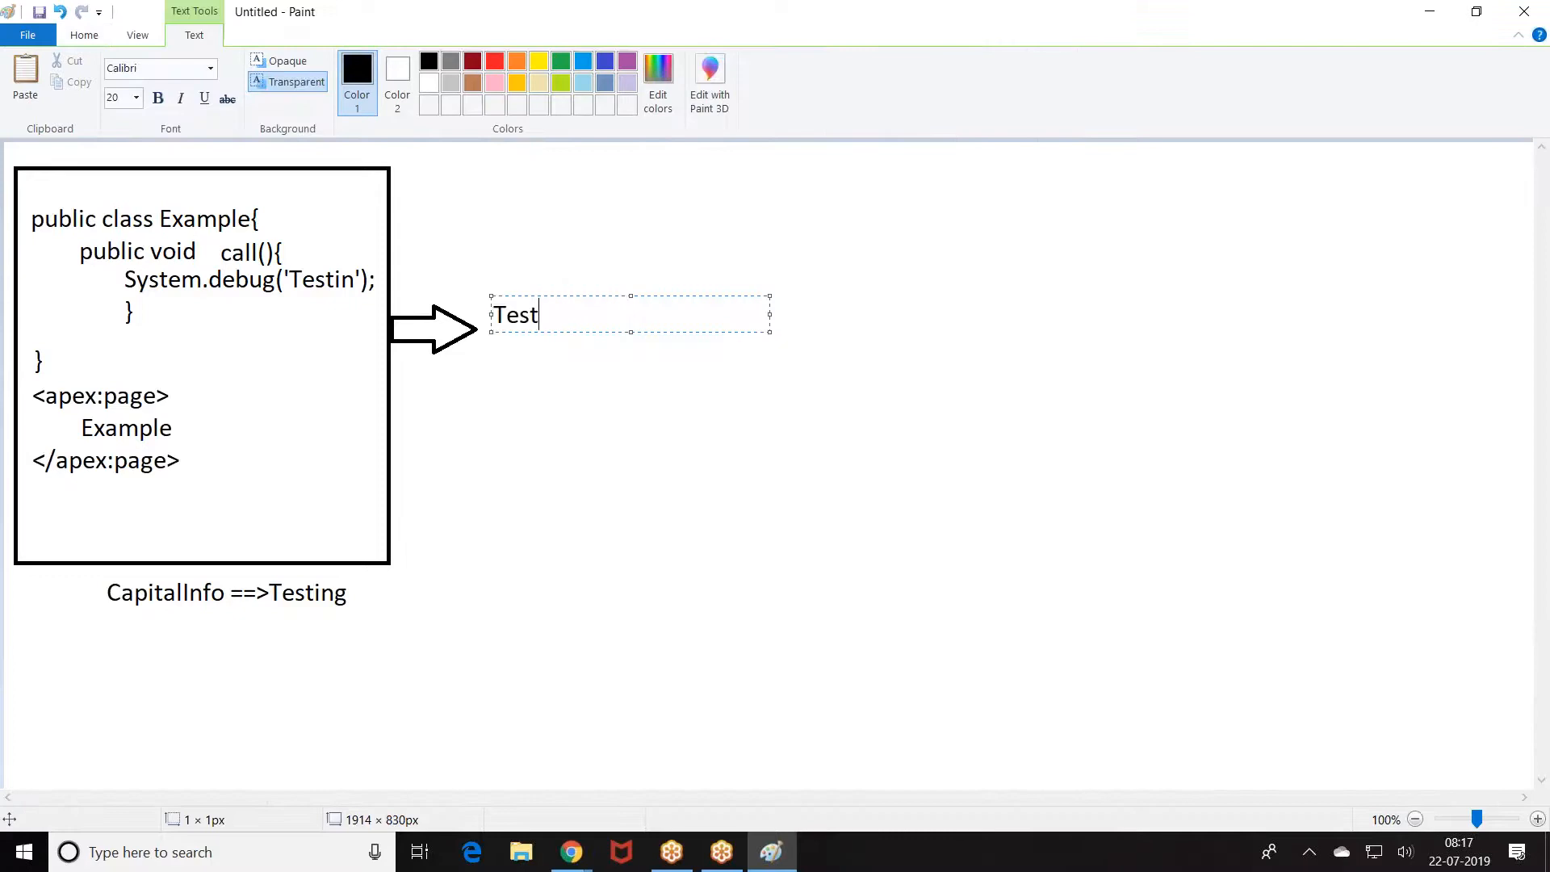
pyautogui.write('ing')
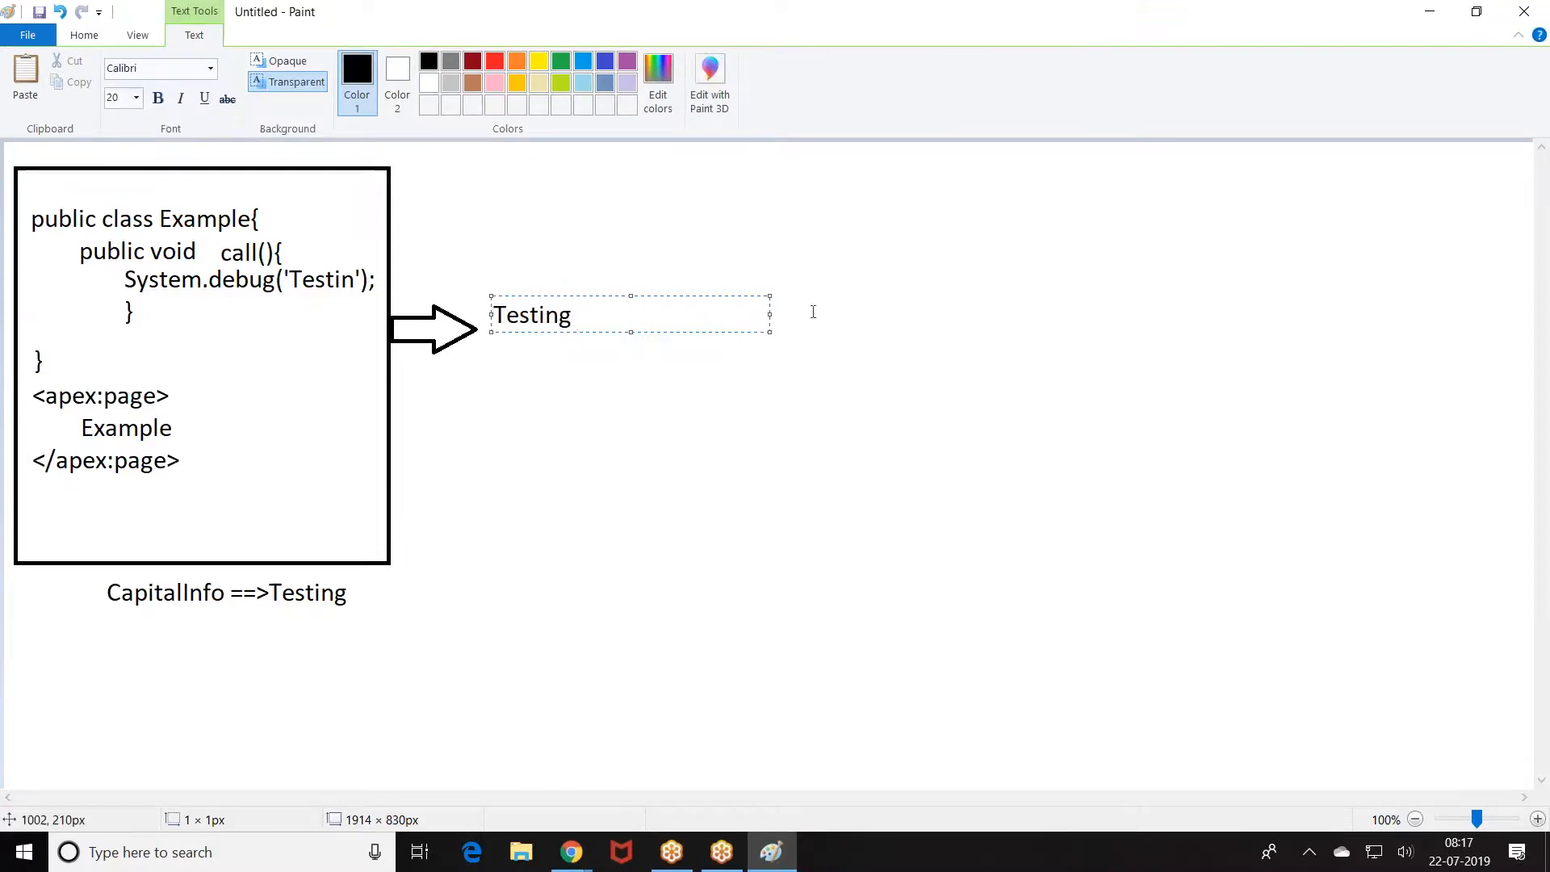
pyautogui.click(813, 311)
# Step: Draw a second large rectangle on the right and place a text box above it
pyautogui.click(413, 64)
pyautogui.moveTo(996, 187)
pyautogui.mouseDown()
pyautogui.moveTo(1315, 446)
pyautogui.moveTo(1372, 582)
pyautogui.mouseUp()
pyautogui.click(274, 69)
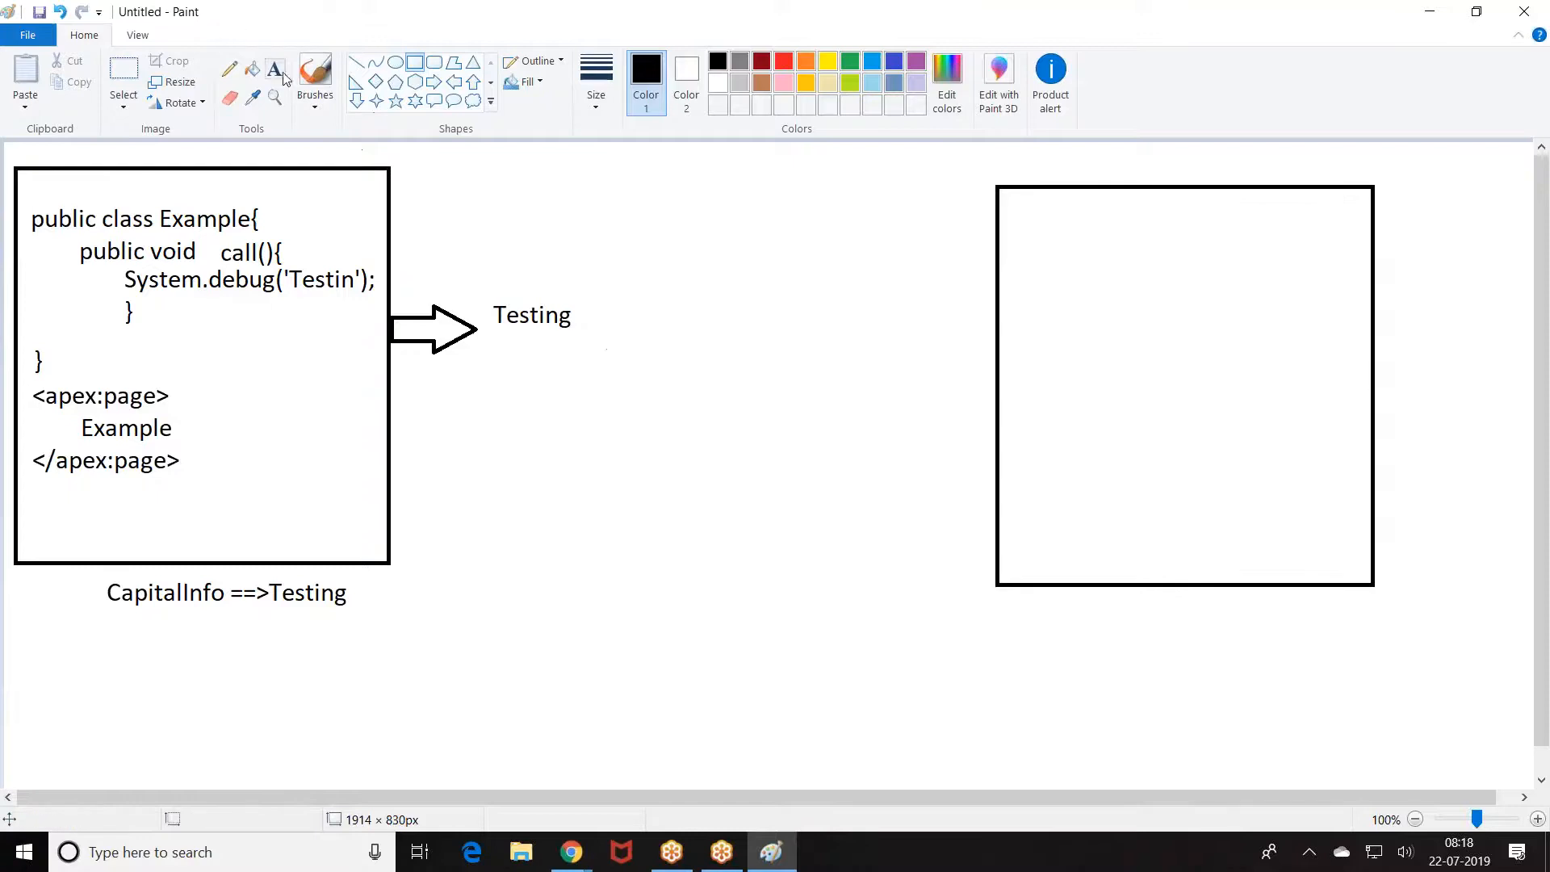
pyautogui.click(1091, 156)
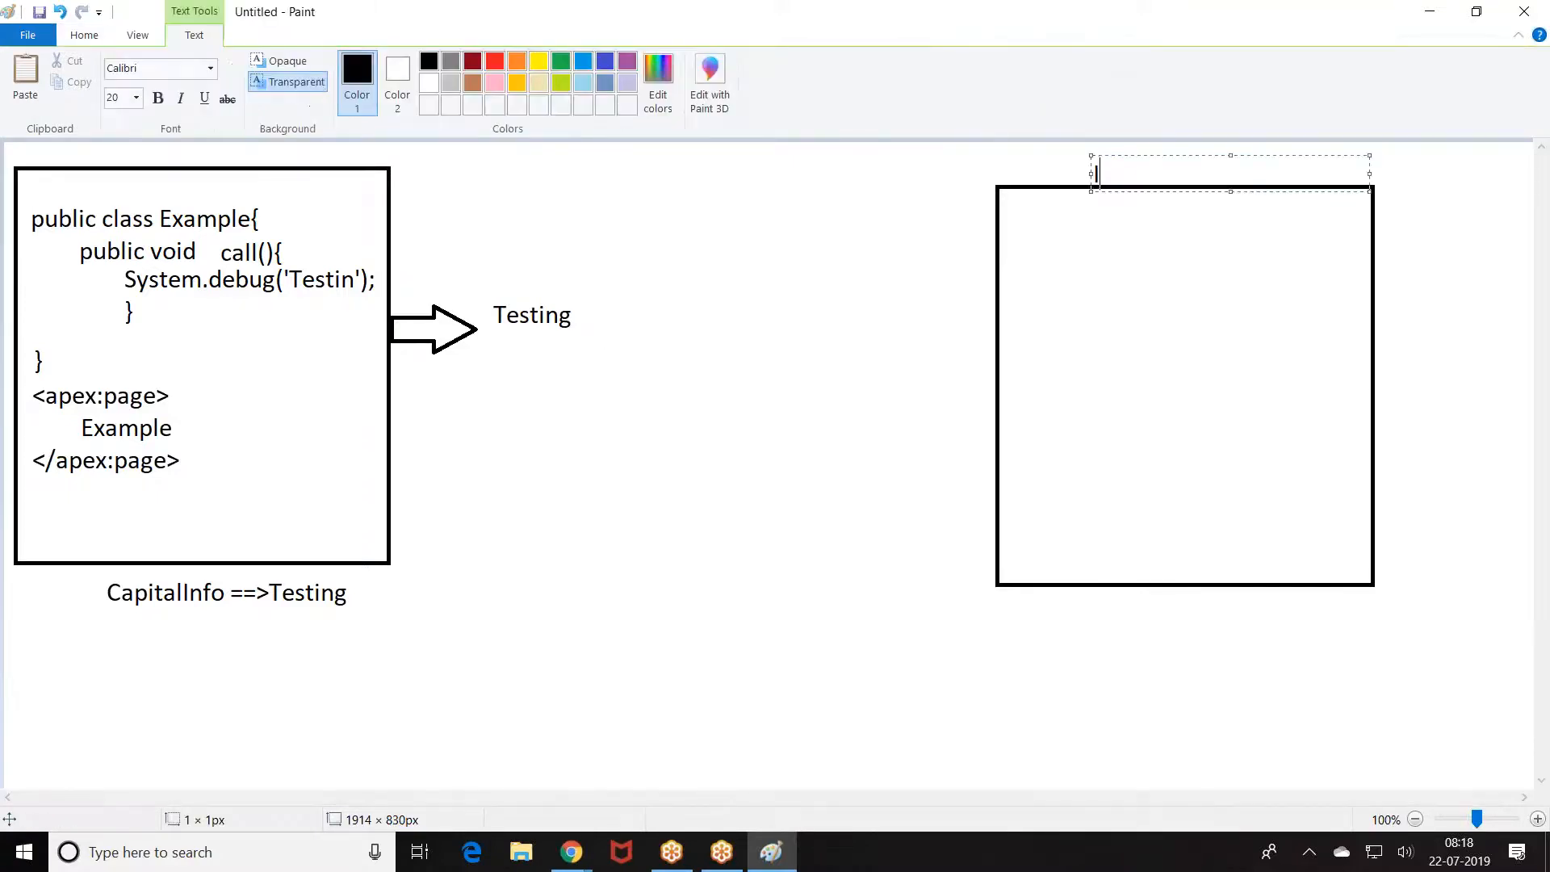
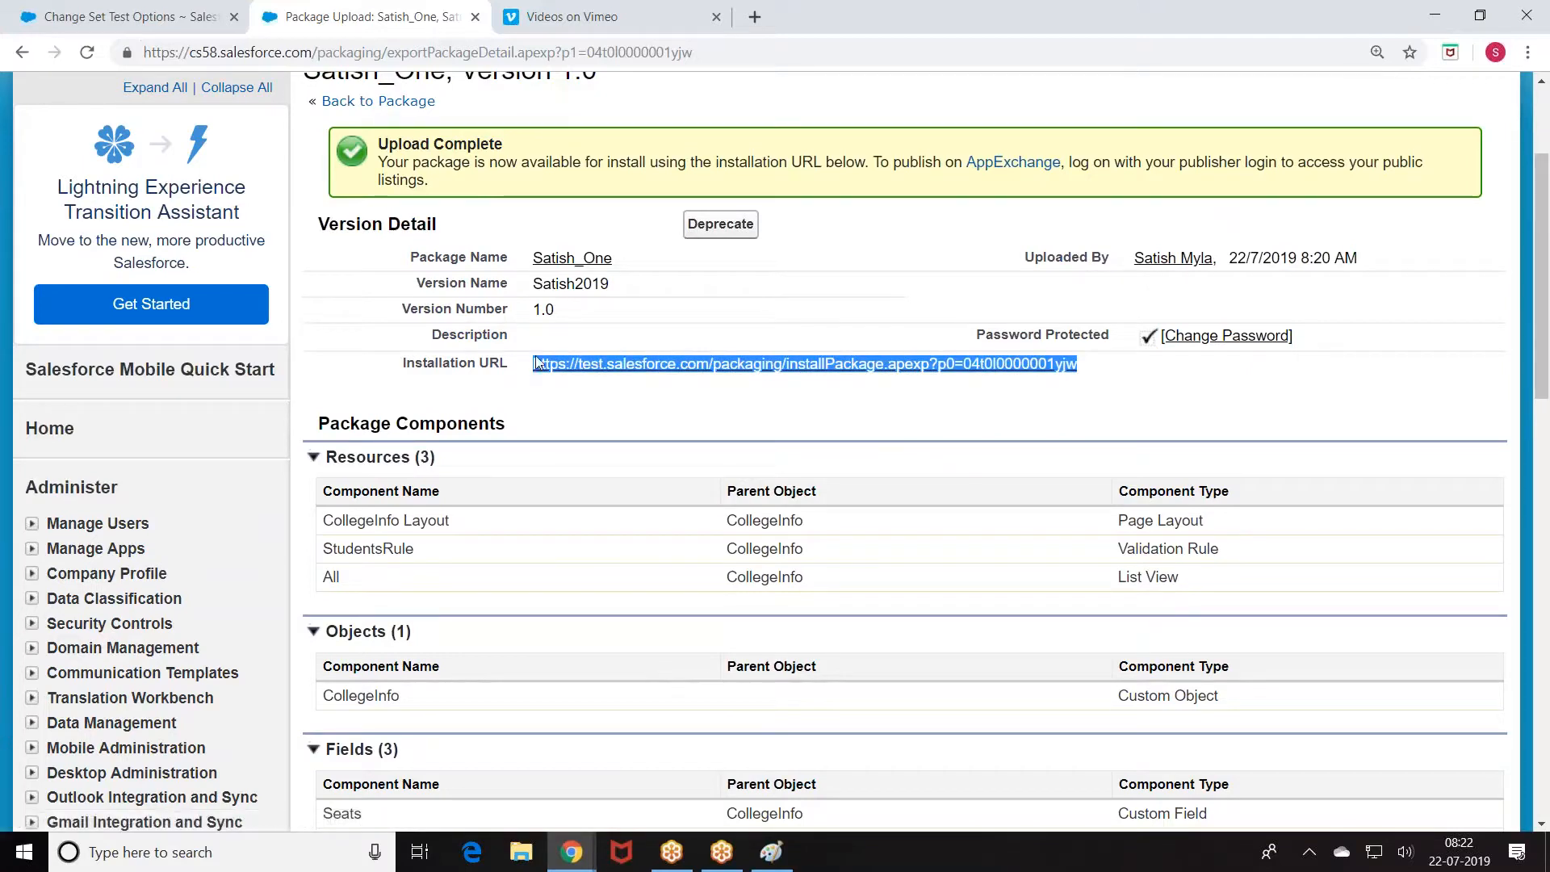
# Step: Scroll up the Satish_One version 1.0 detail page to show the installation URL
pyautogui.scroll(3, 1130, 235)
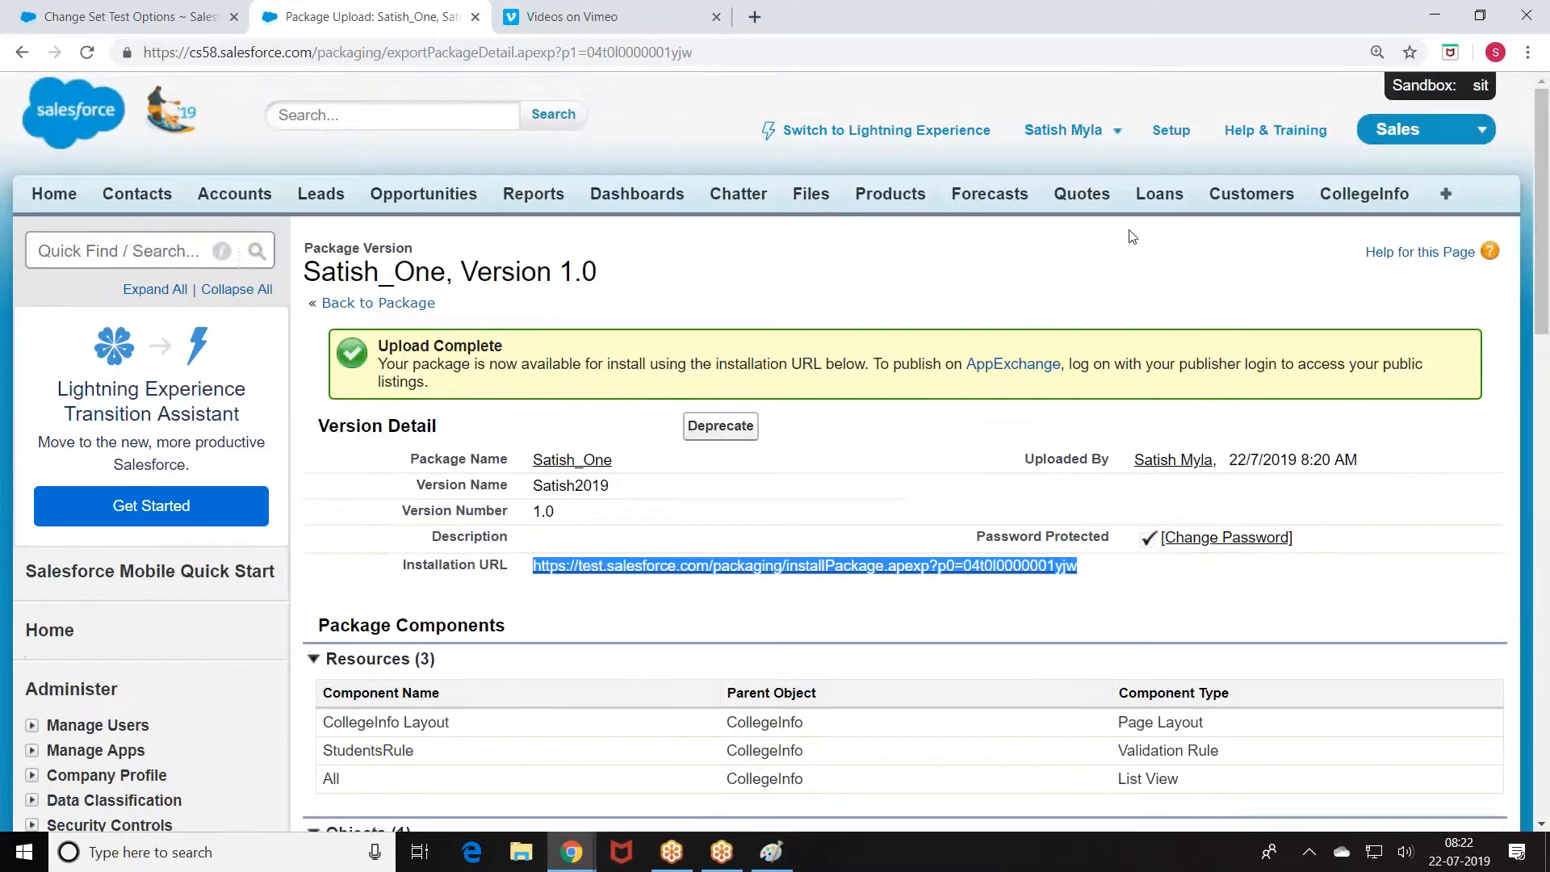
# Step: Log out of the current sandbox and the change set org
pyautogui.click(1106, 131)
pyautogui.click(891, 296)
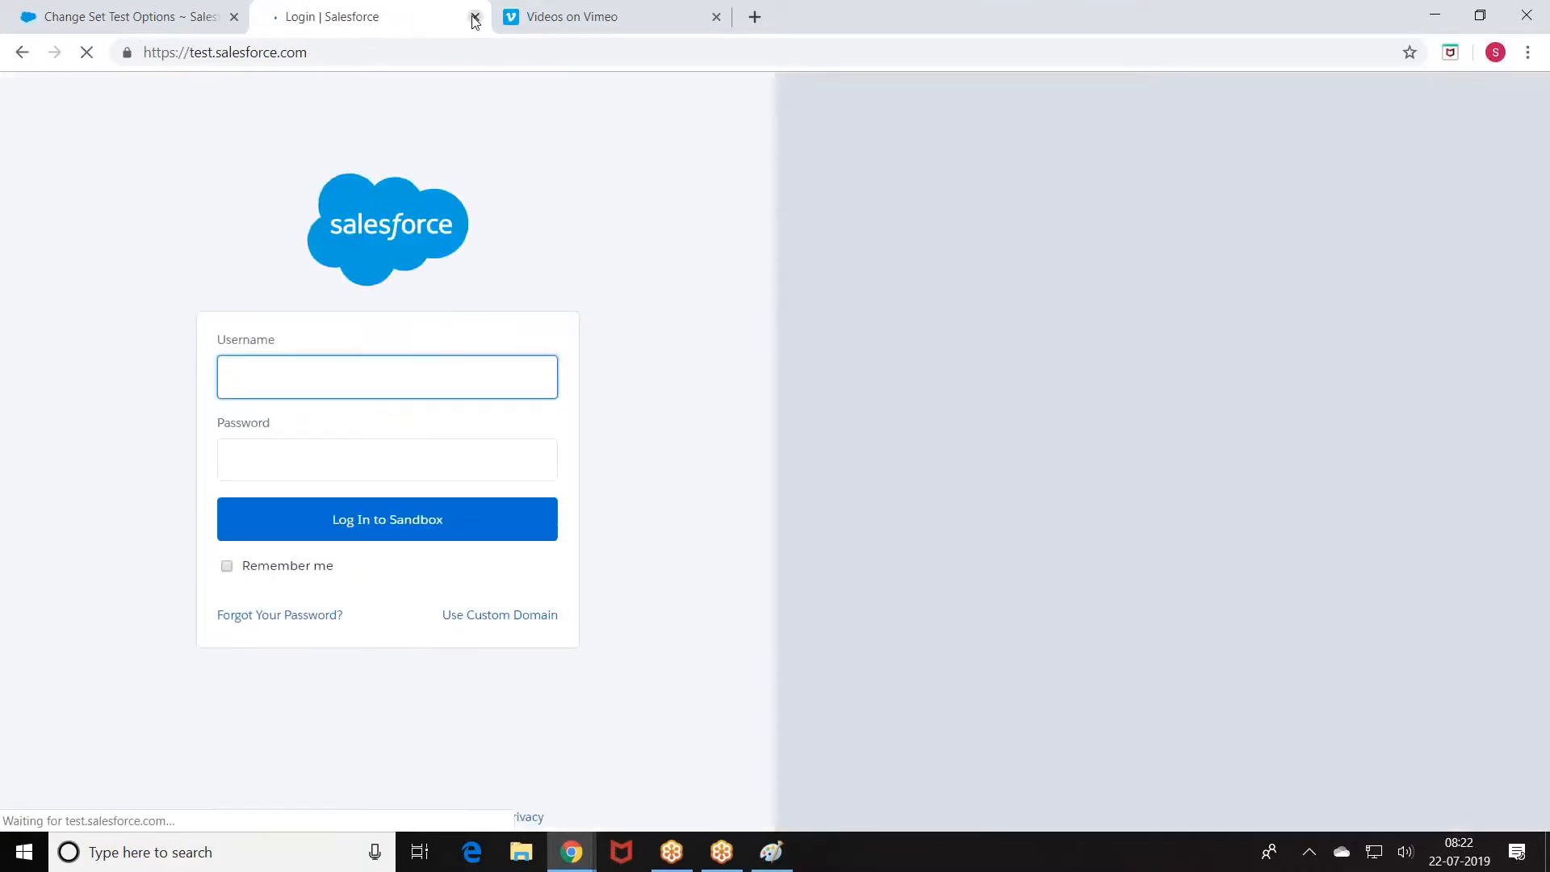
pyautogui.click(475, 17)
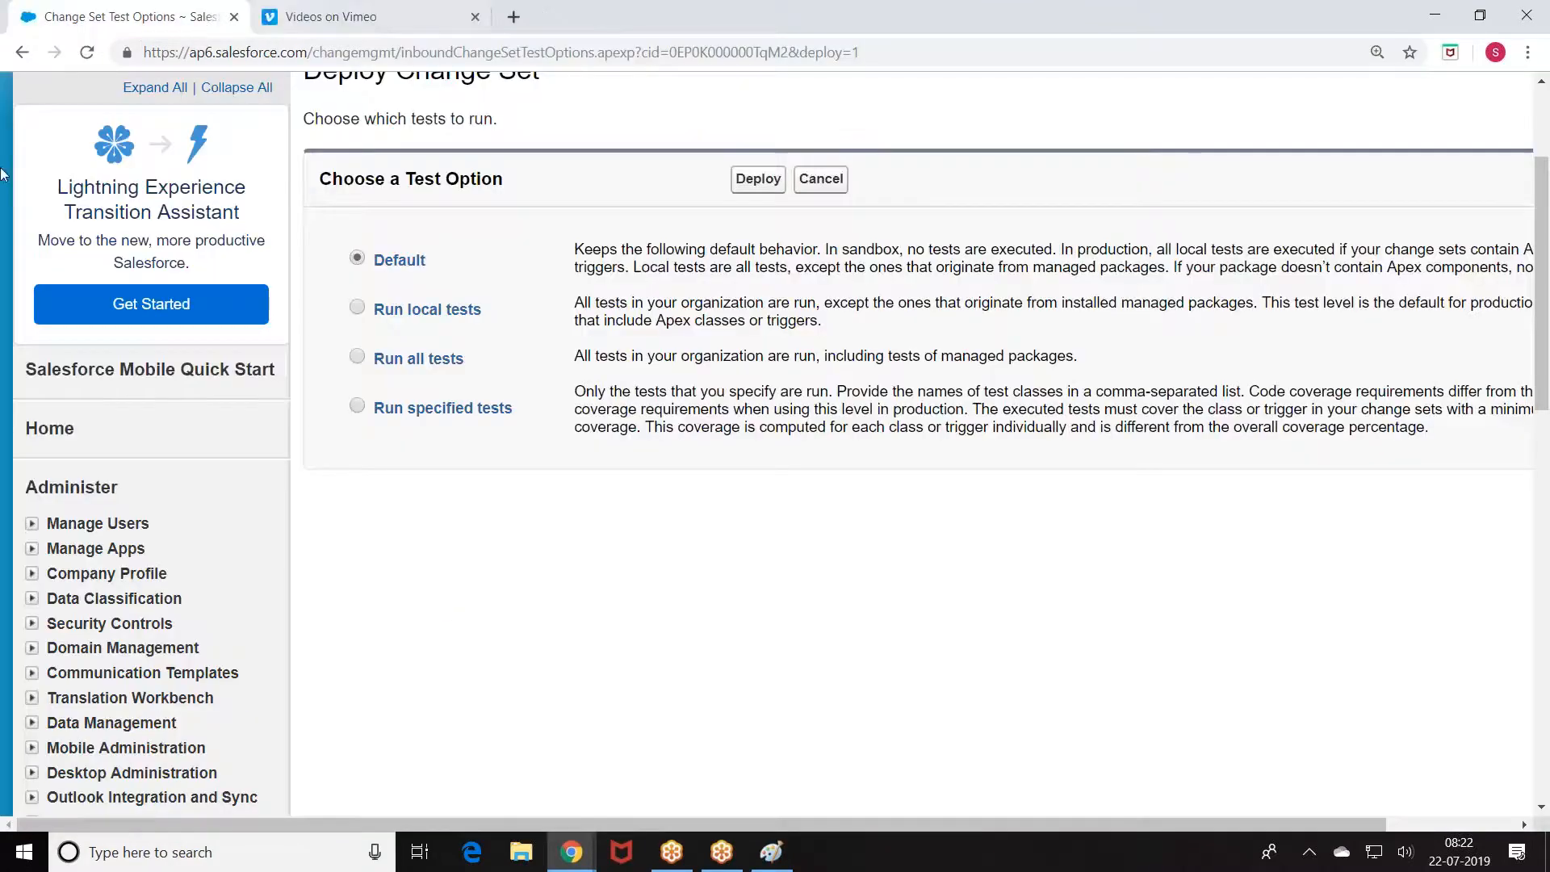
pyautogui.hotkey('ctrl', '+')
pyautogui.hotkey('ctrl', '+')
pyautogui.click(1063, 116)
pyautogui.click(900, 282)
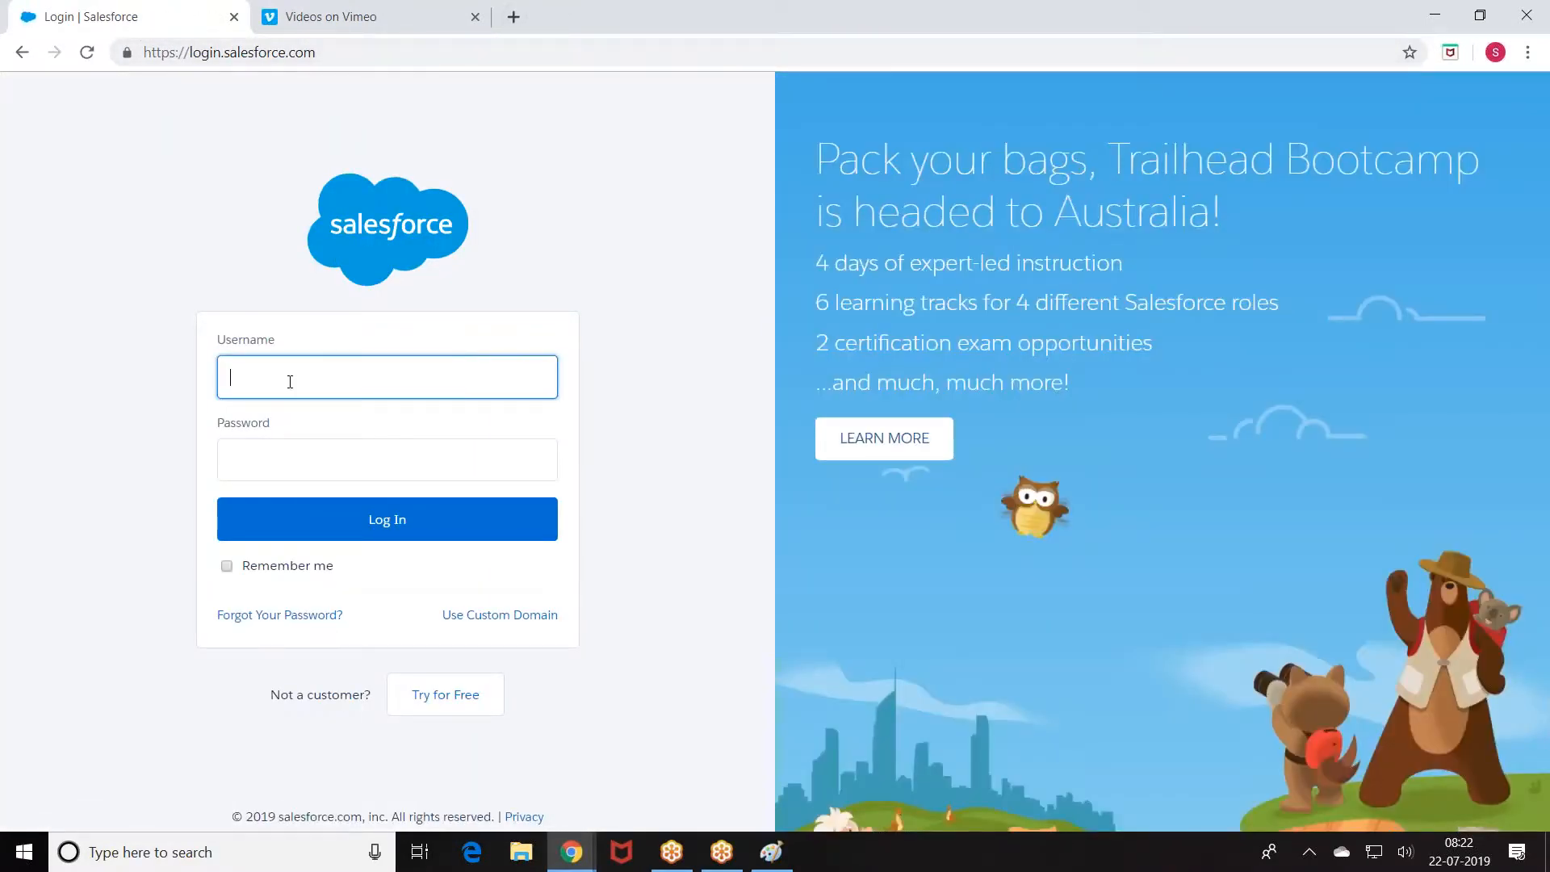
# Step: Sign in to the developer org with its username and password
pyautogui.click(290, 382)
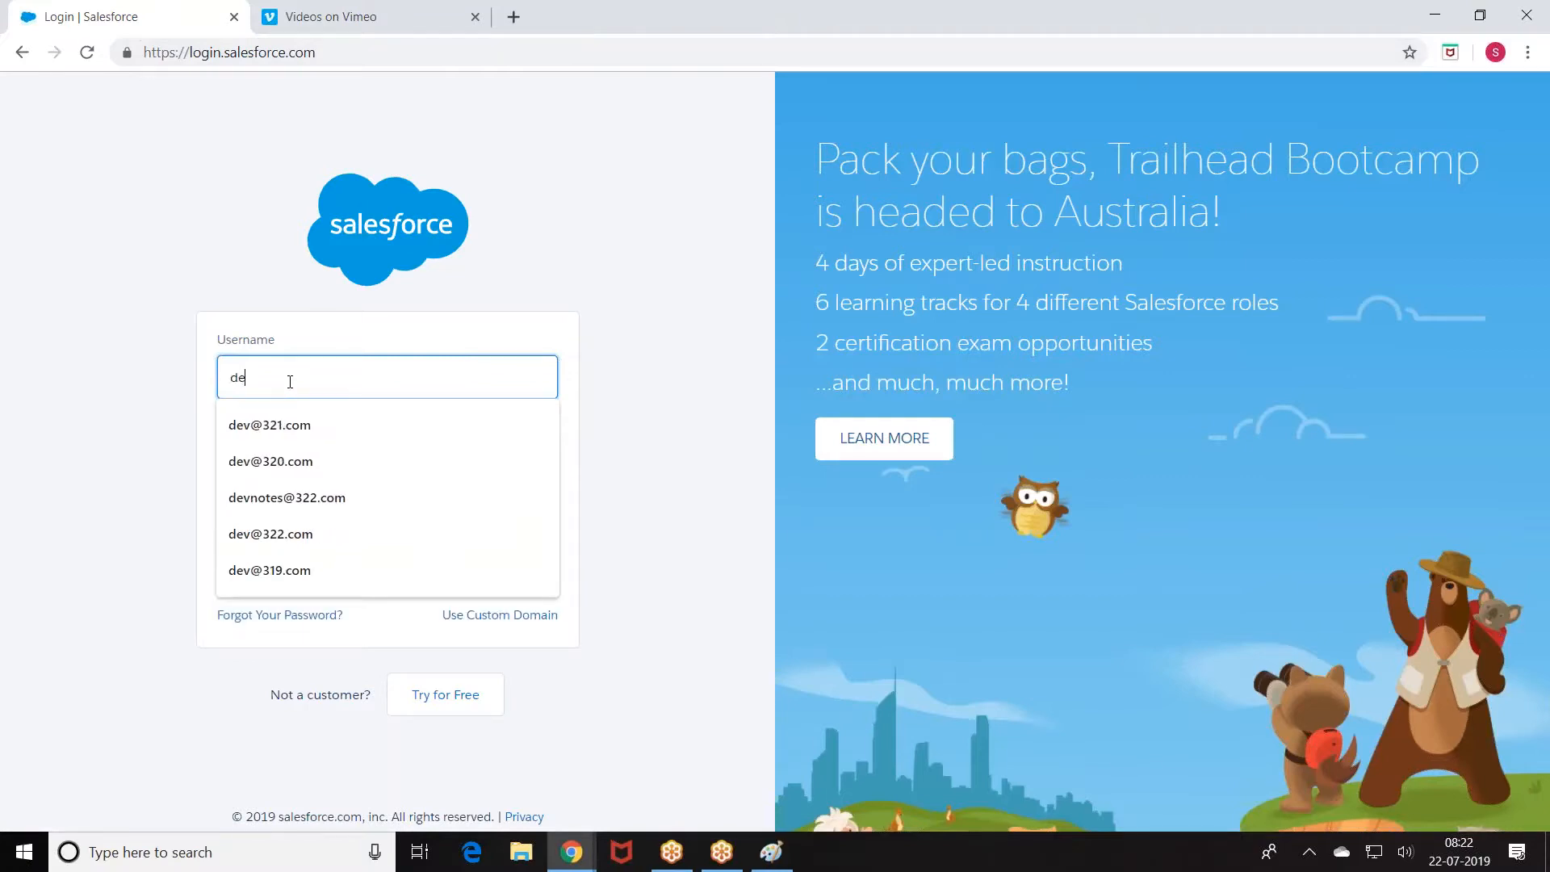
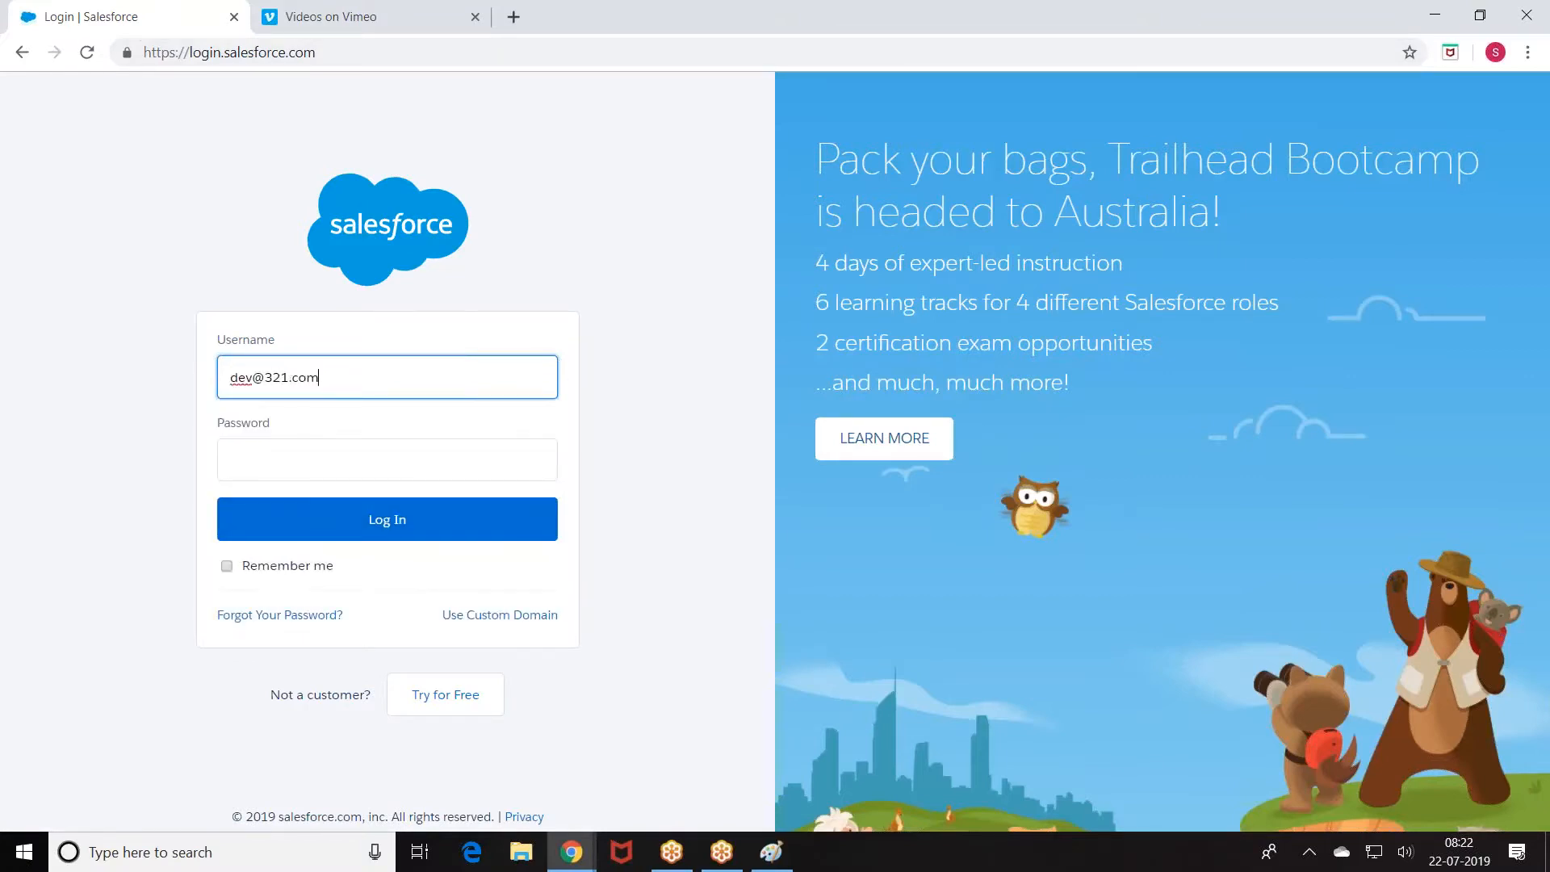
pyautogui.click(244, 459)
pyautogui.write('••••••')
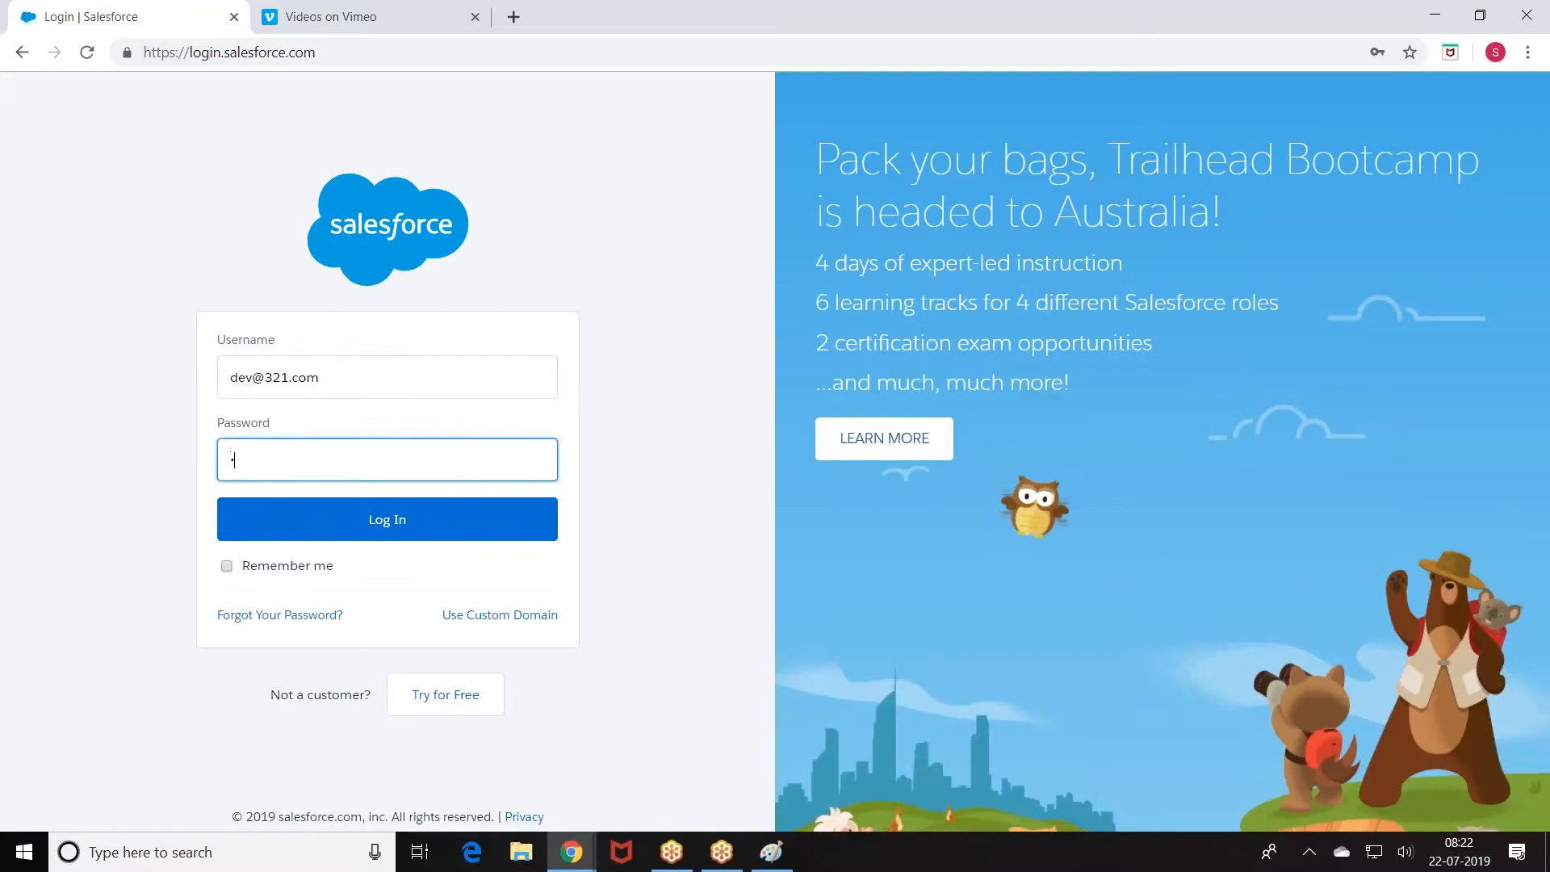
pyautogui.write('•••••')
pyautogui.click(335, 517)
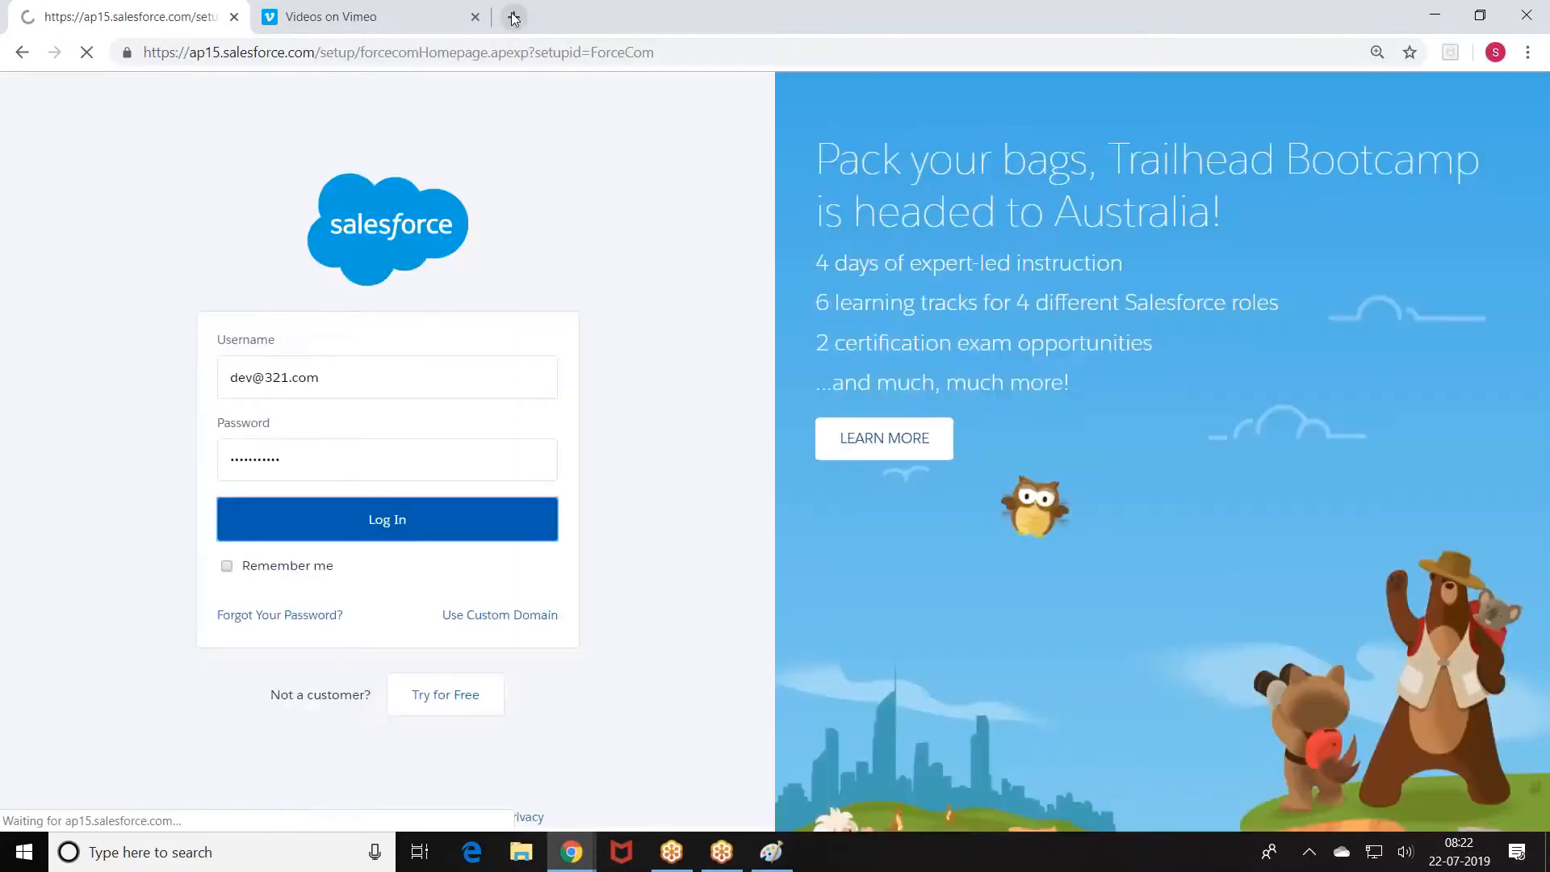
pyautogui.click(514, 18)
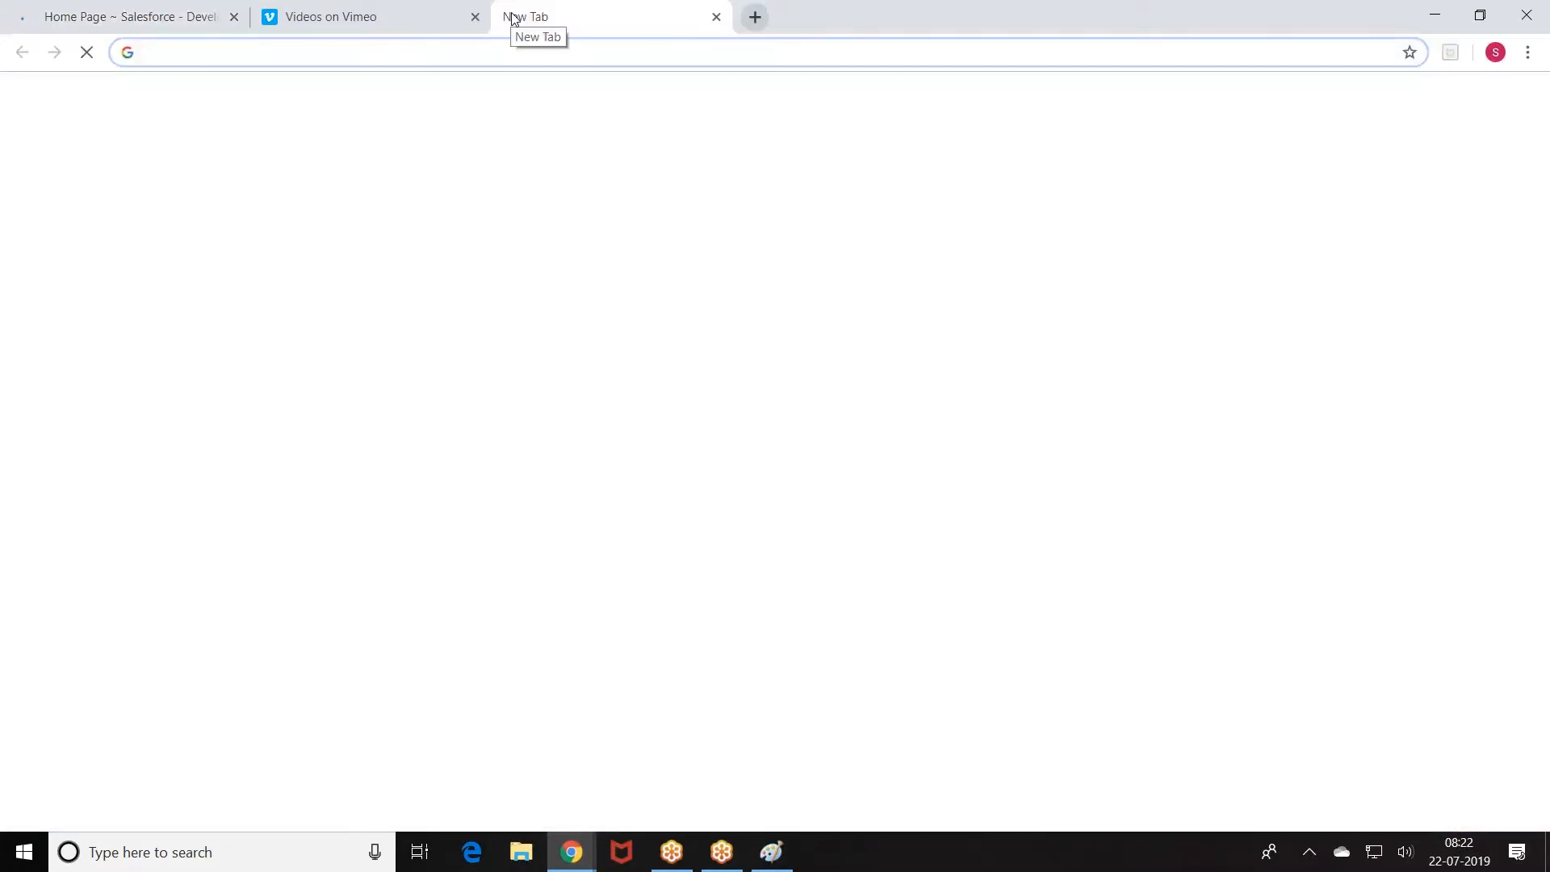
# Step: Open the copied installation URL and log in to the target sandbox with its username and password
pyautogui.write('https://test.salesforce.com/packaging/installPackage.apexp?p0=04t0l0000001yjw')
pyautogui.press('Return')
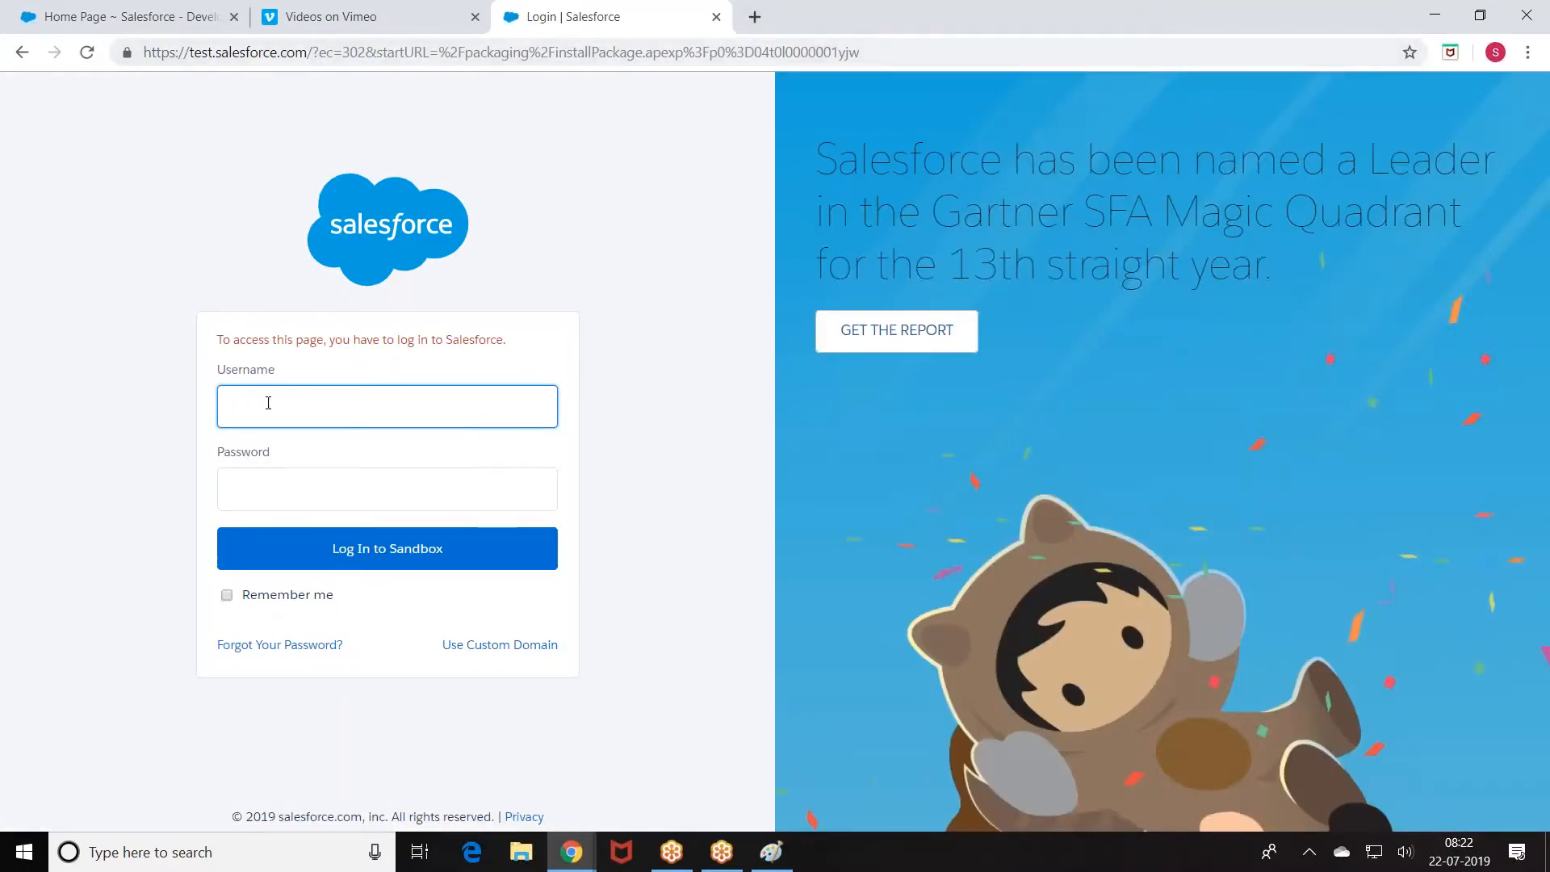
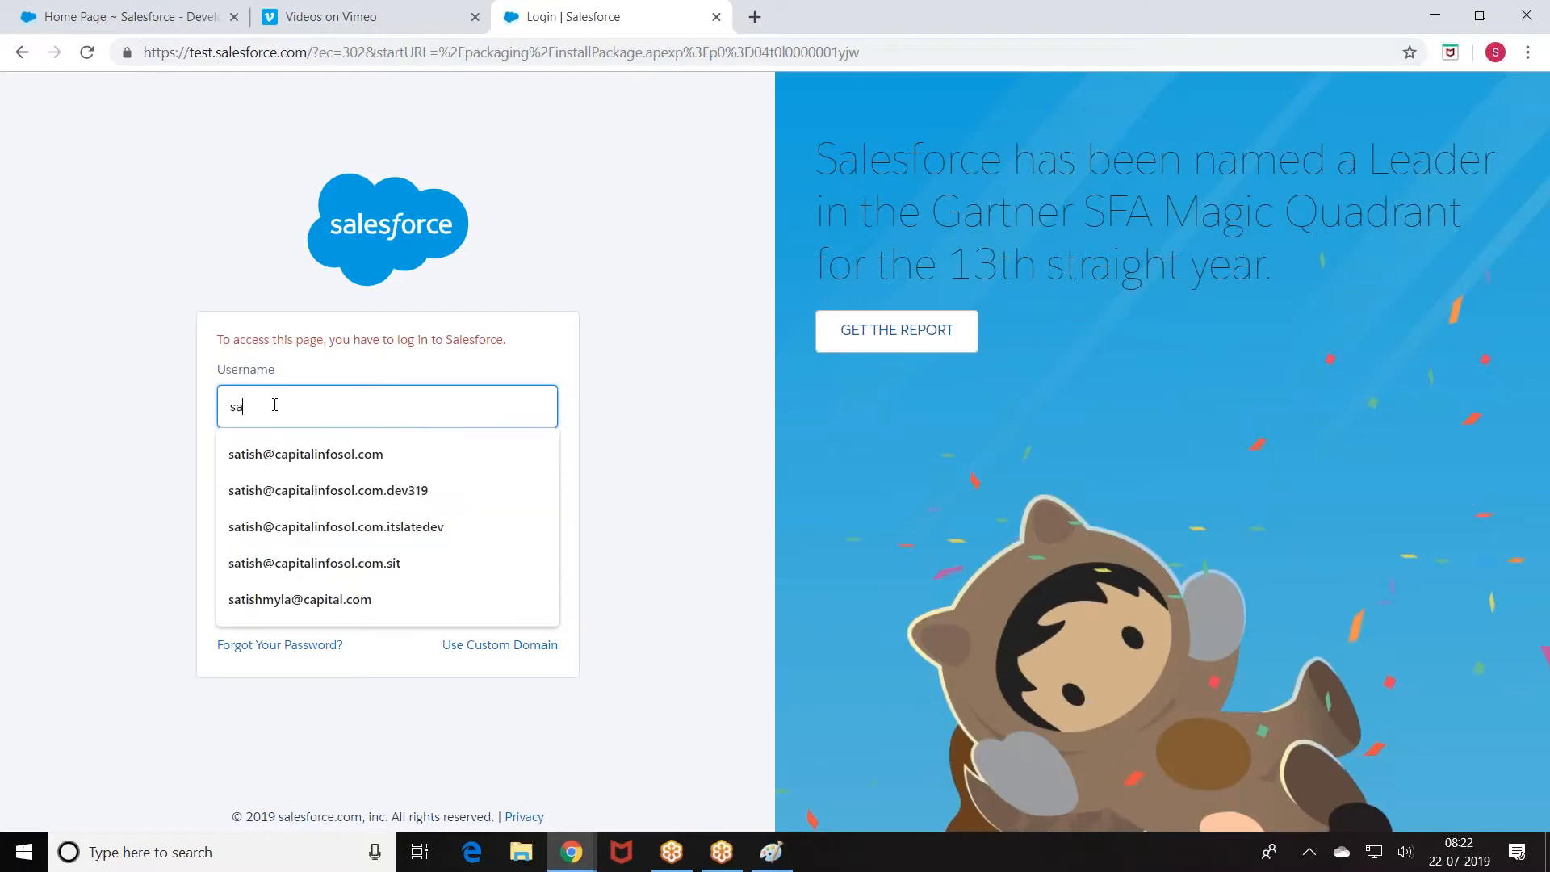
pyautogui.click(353, 572)
pyautogui.press('BackSpace')
pyautogui.press('BackSpace')
pyautogui.press('BackSpace')
pyautogui.write('tsv')
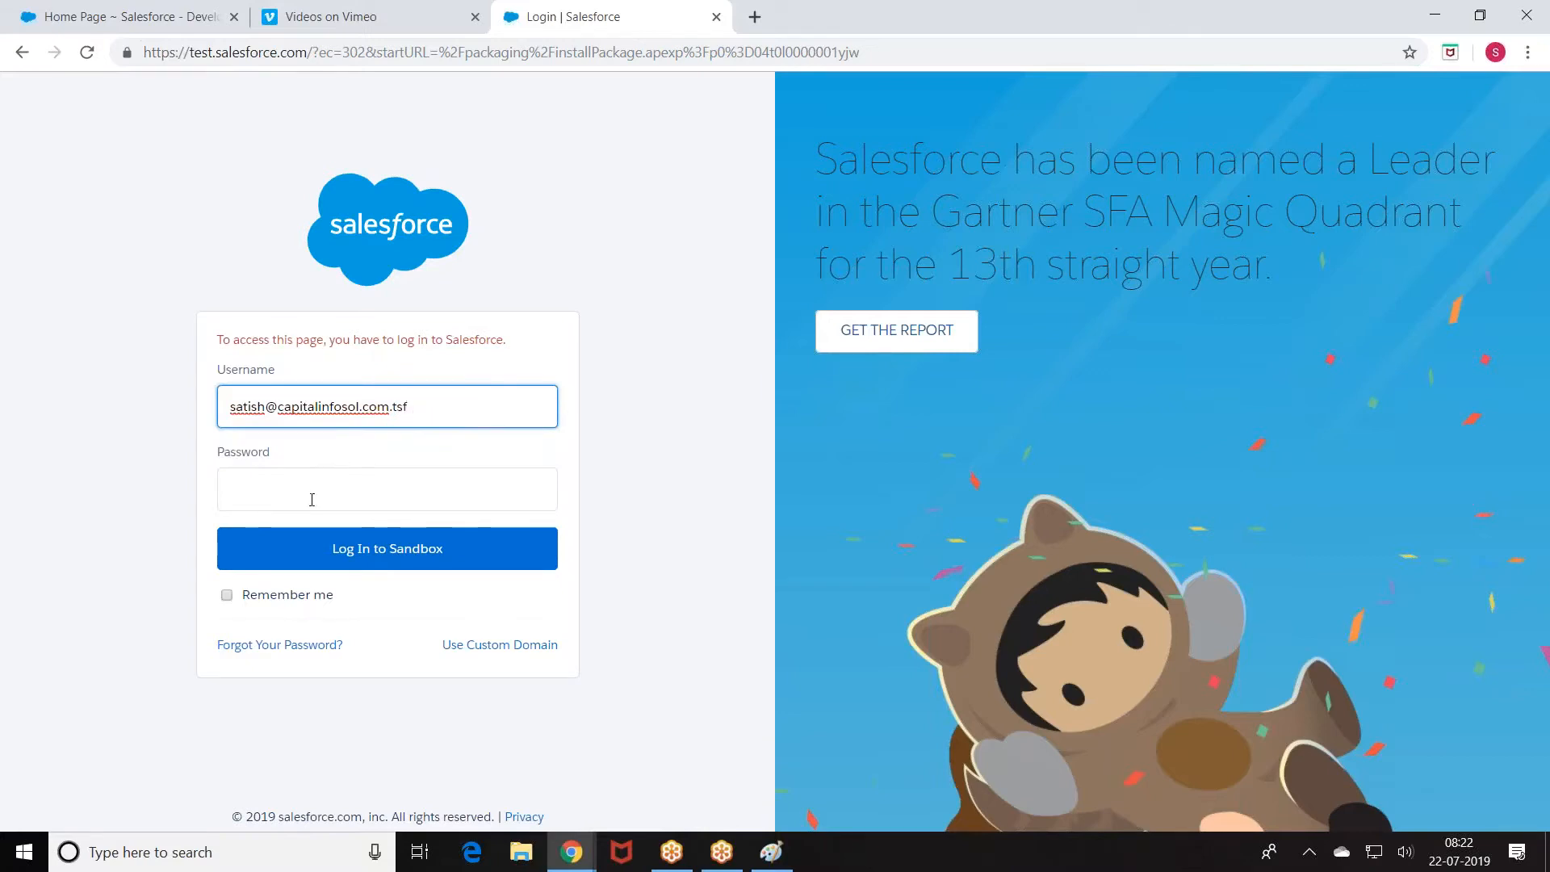
pyautogui.click(306, 504)
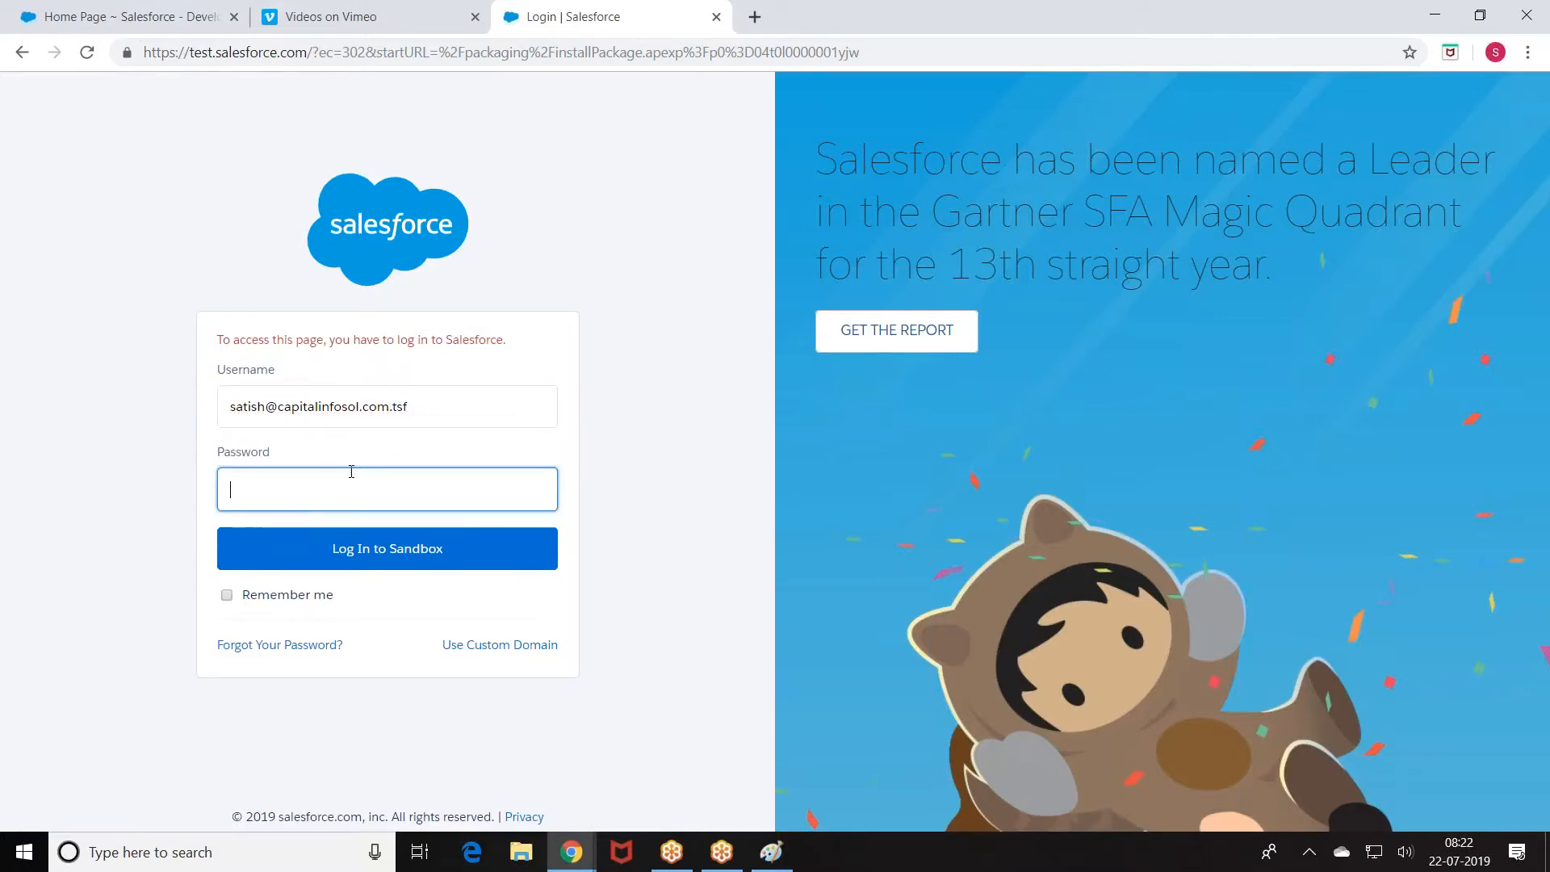
pyautogui.write('•••••••••••••')
pyautogui.click(431, 559)
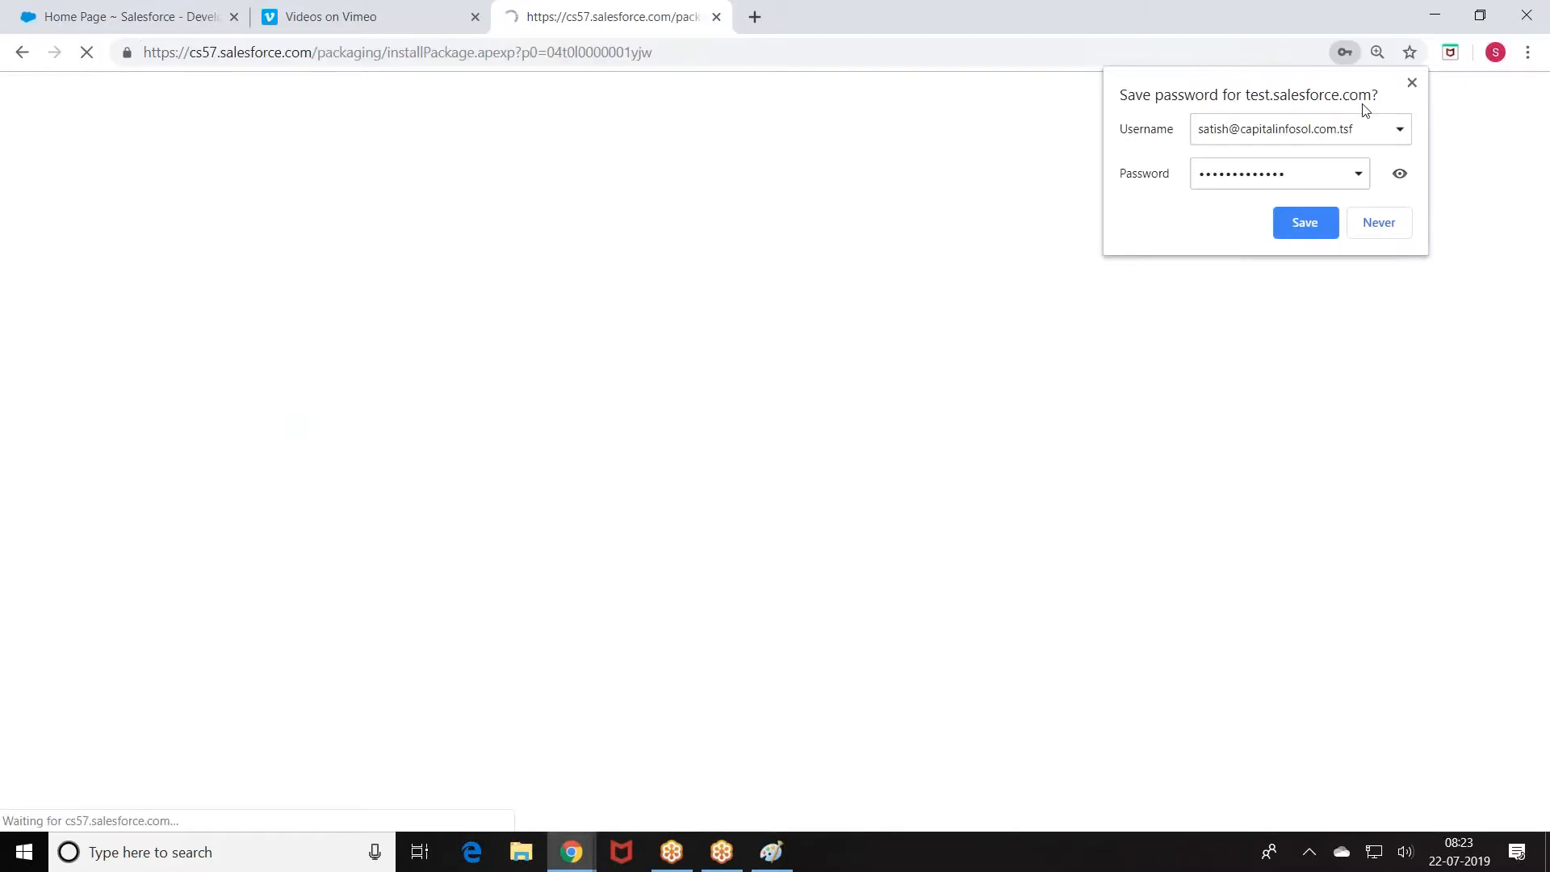
# Step: Enter the installation key and install Satish_One 1.0 for admins only
pyautogui.click(1411, 83)
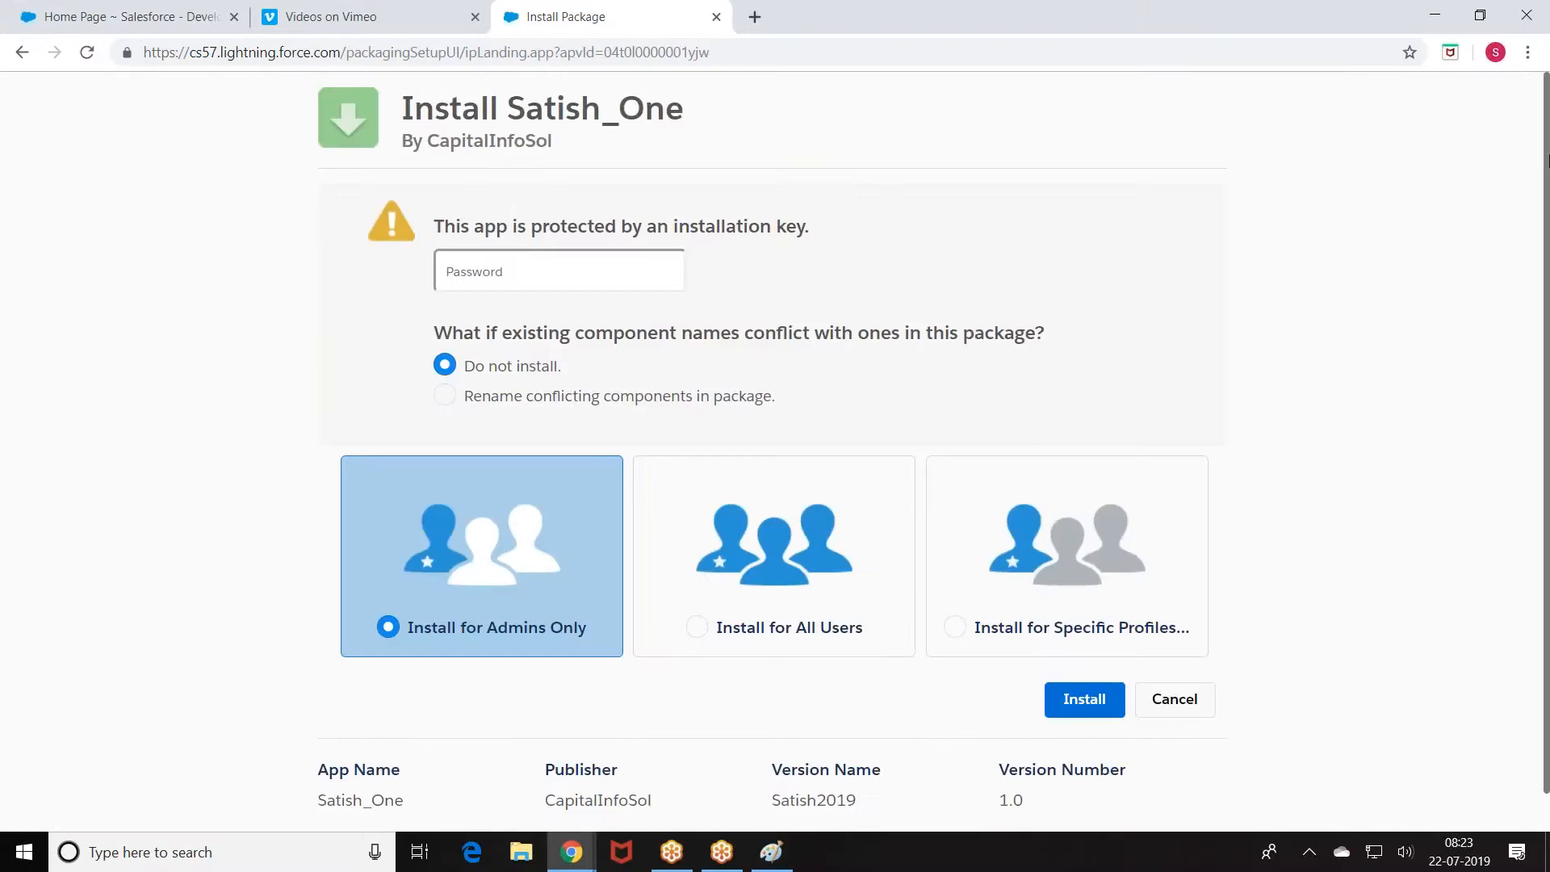
pyautogui.click(507, 261)
pyautogui.write('•••••••••••••')
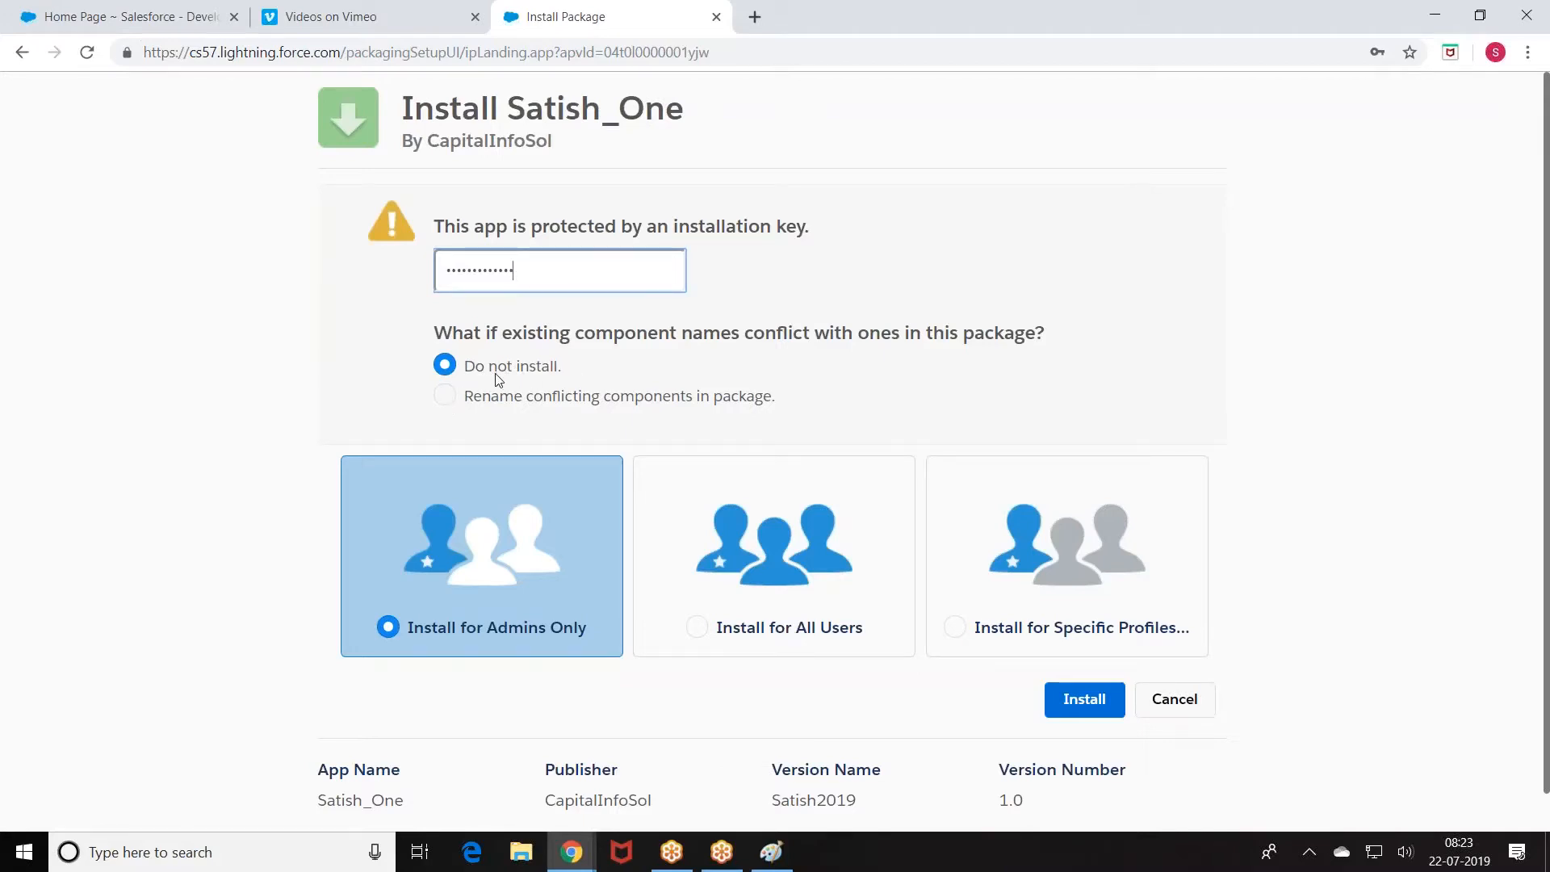
pyautogui.scroll(-1, 1021, 614)
pyautogui.click(1091, 657)
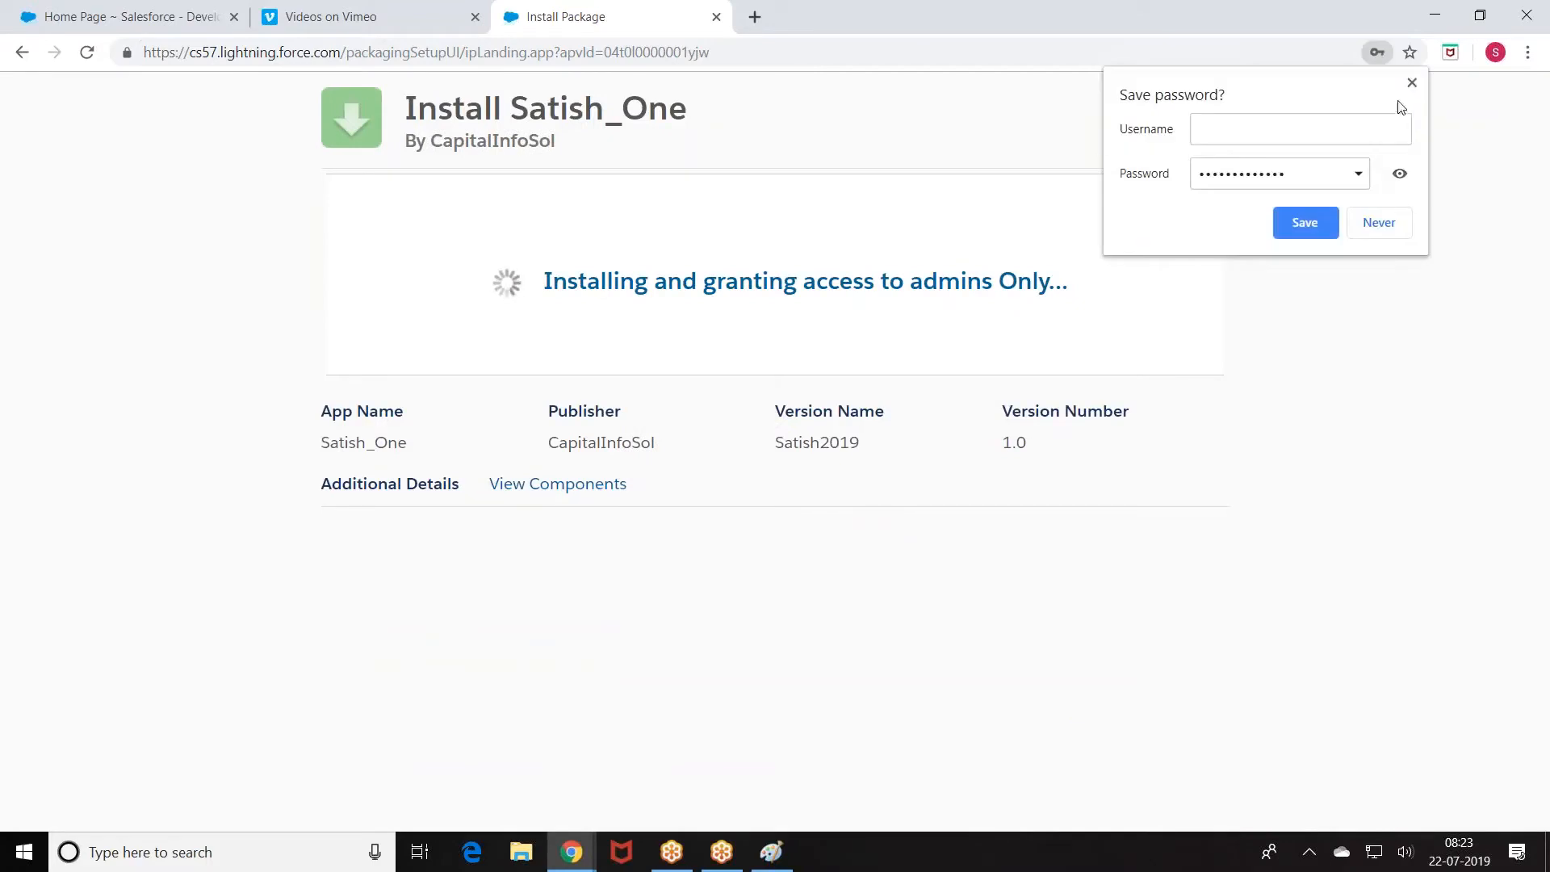
pyautogui.click(1411, 84)
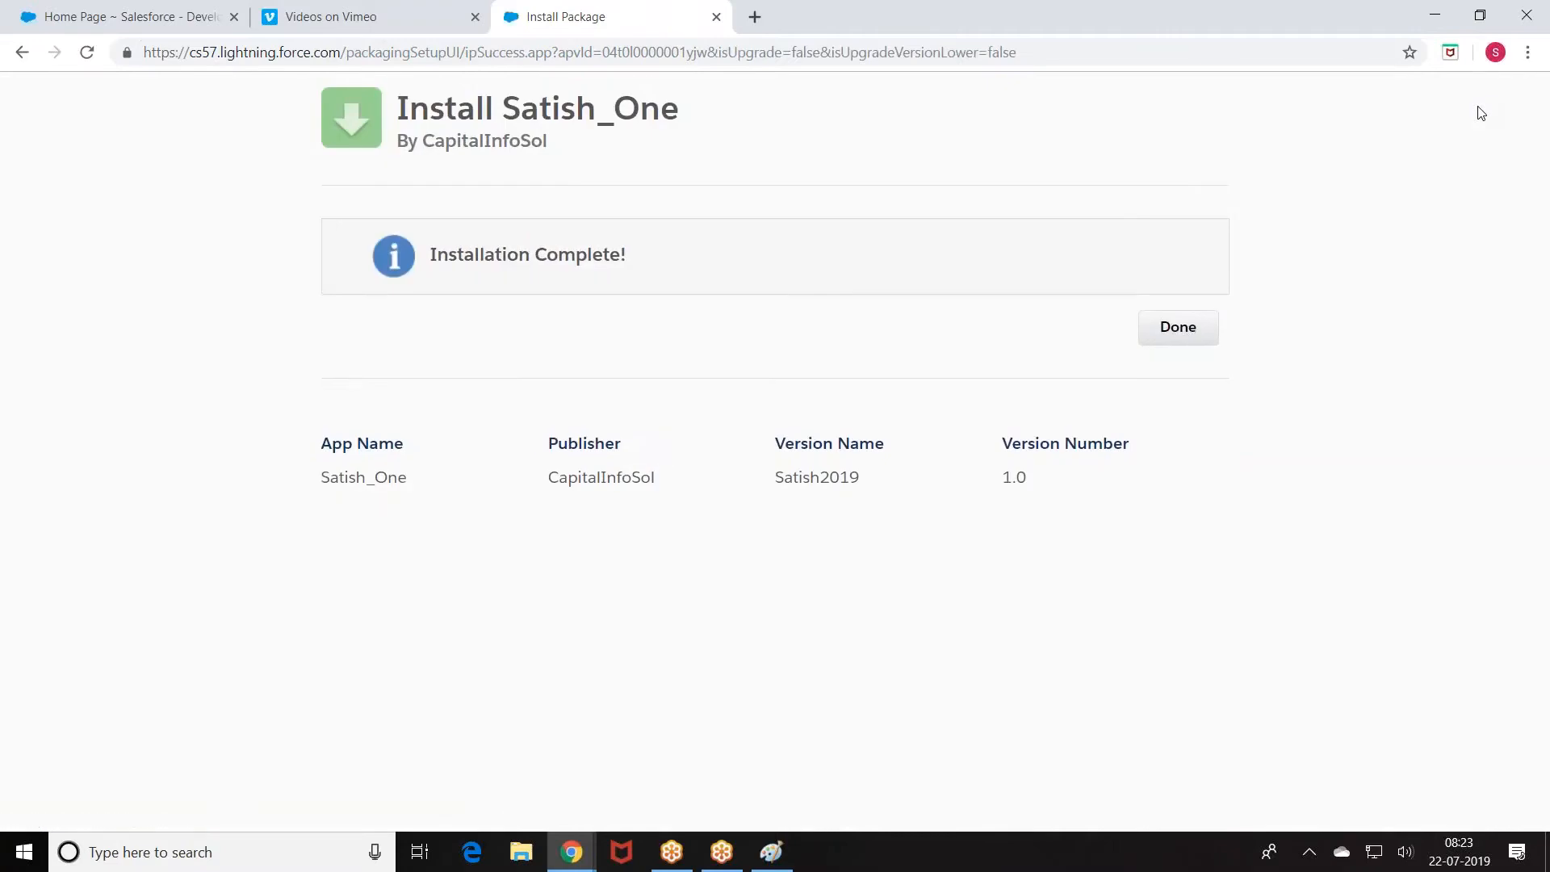
# Step: From Installed Packages, list Satish_One's components and view the College_Trig Apex trigger
pyautogui.click(1197, 327)
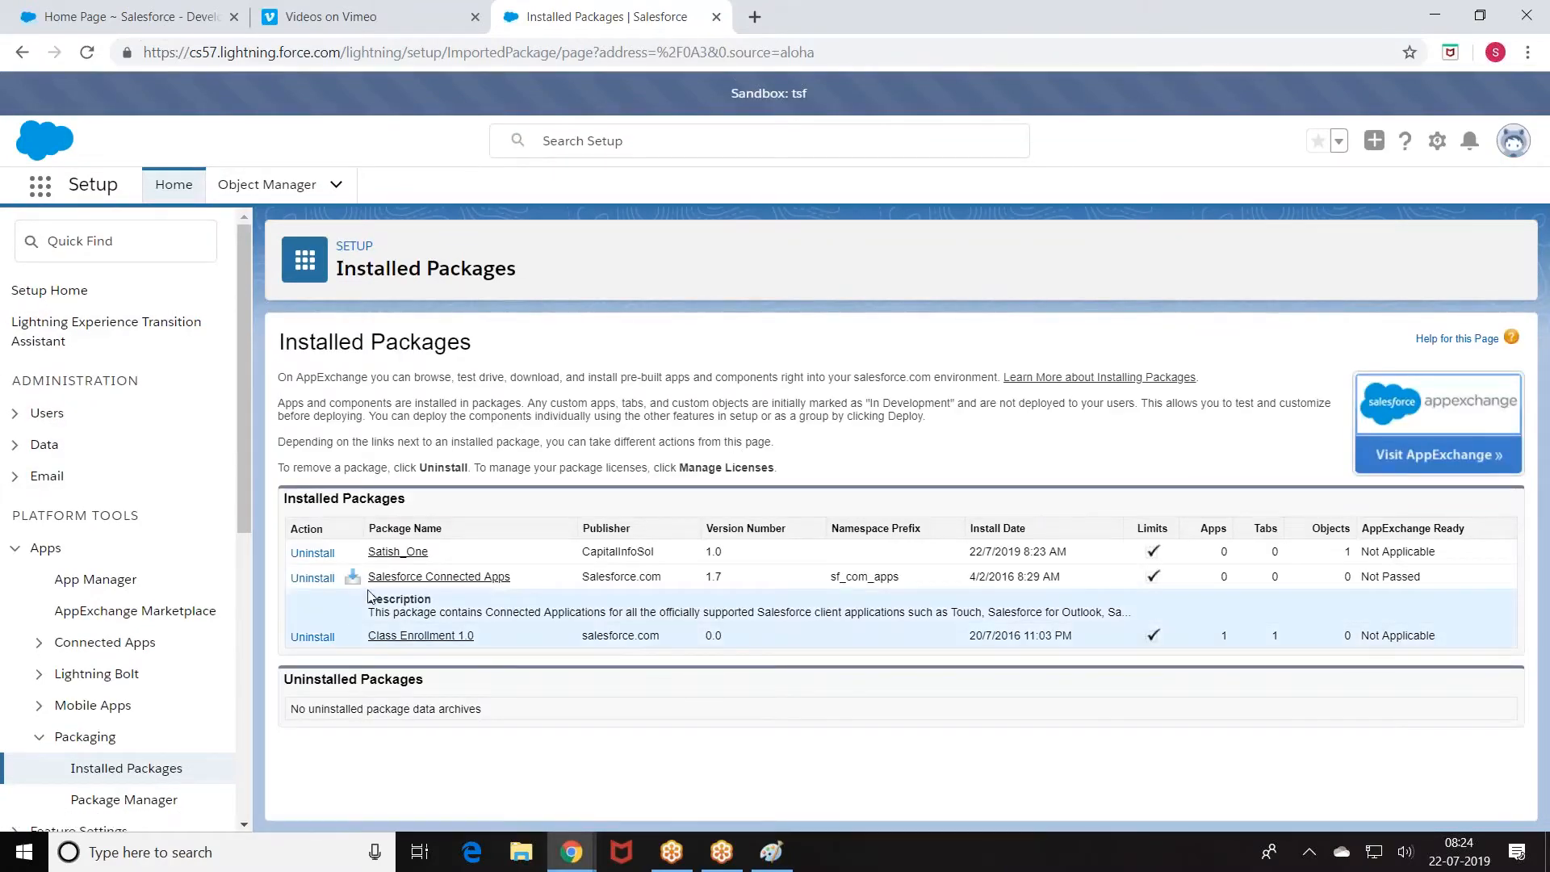
pyautogui.click(395, 552)
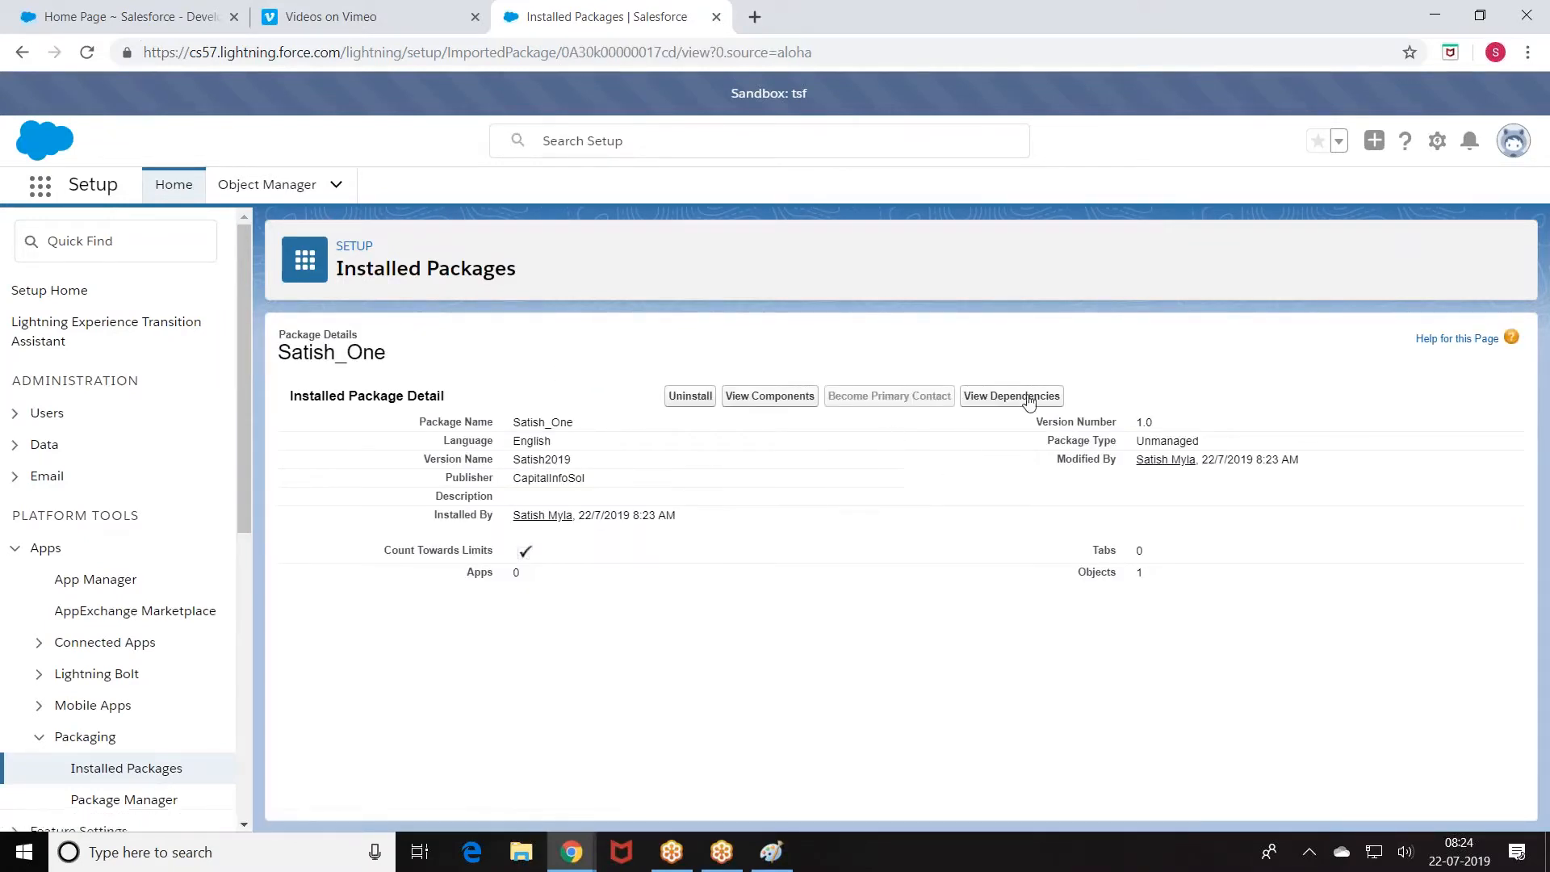
pyautogui.click(769, 396)
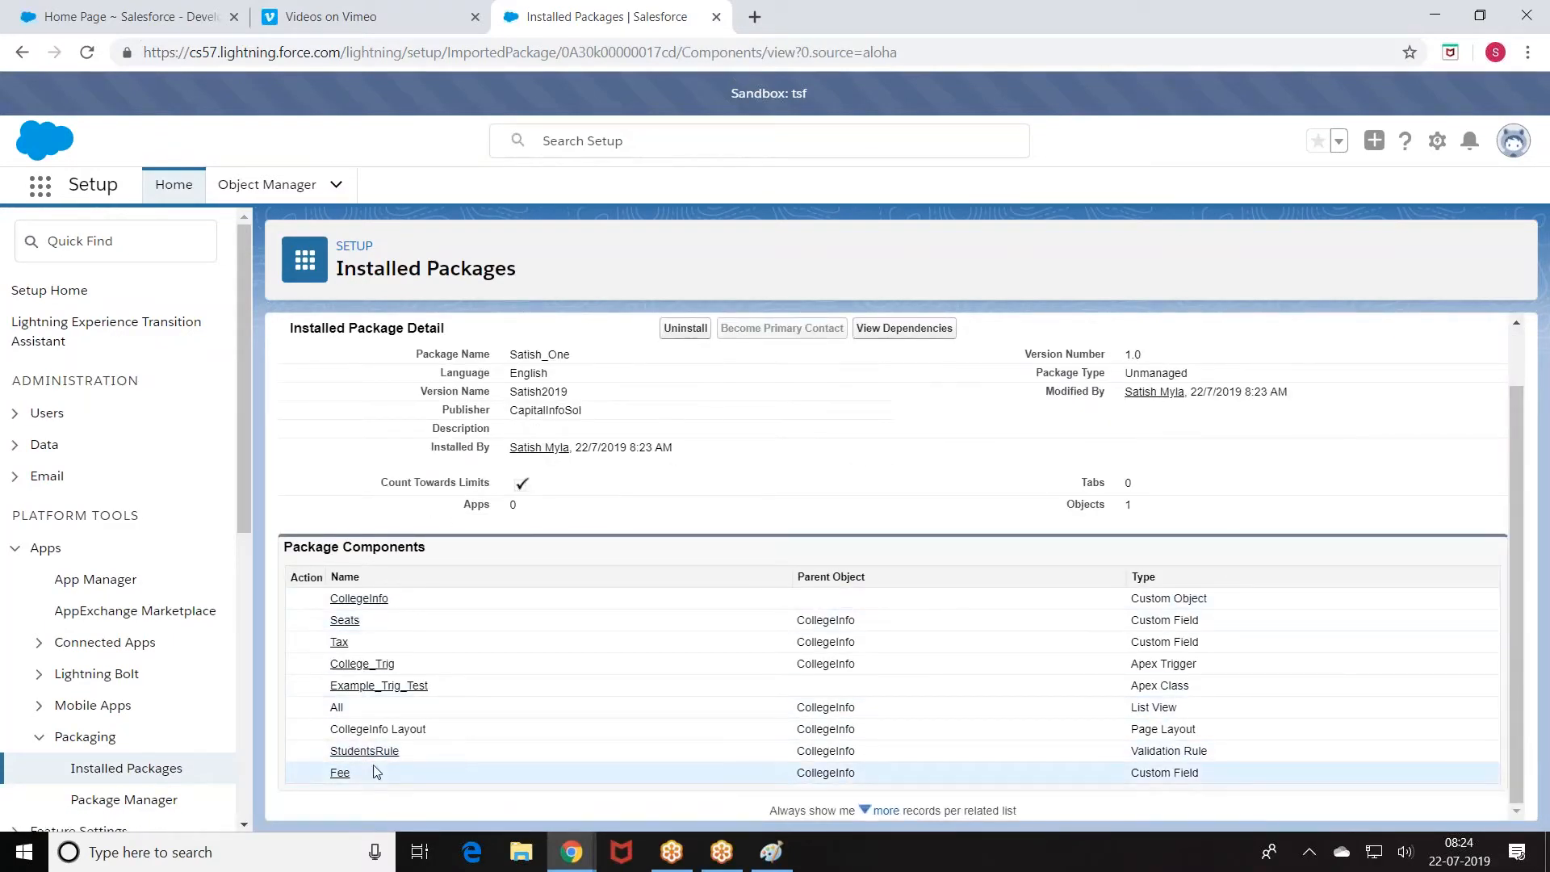
pyautogui.click(357, 665)
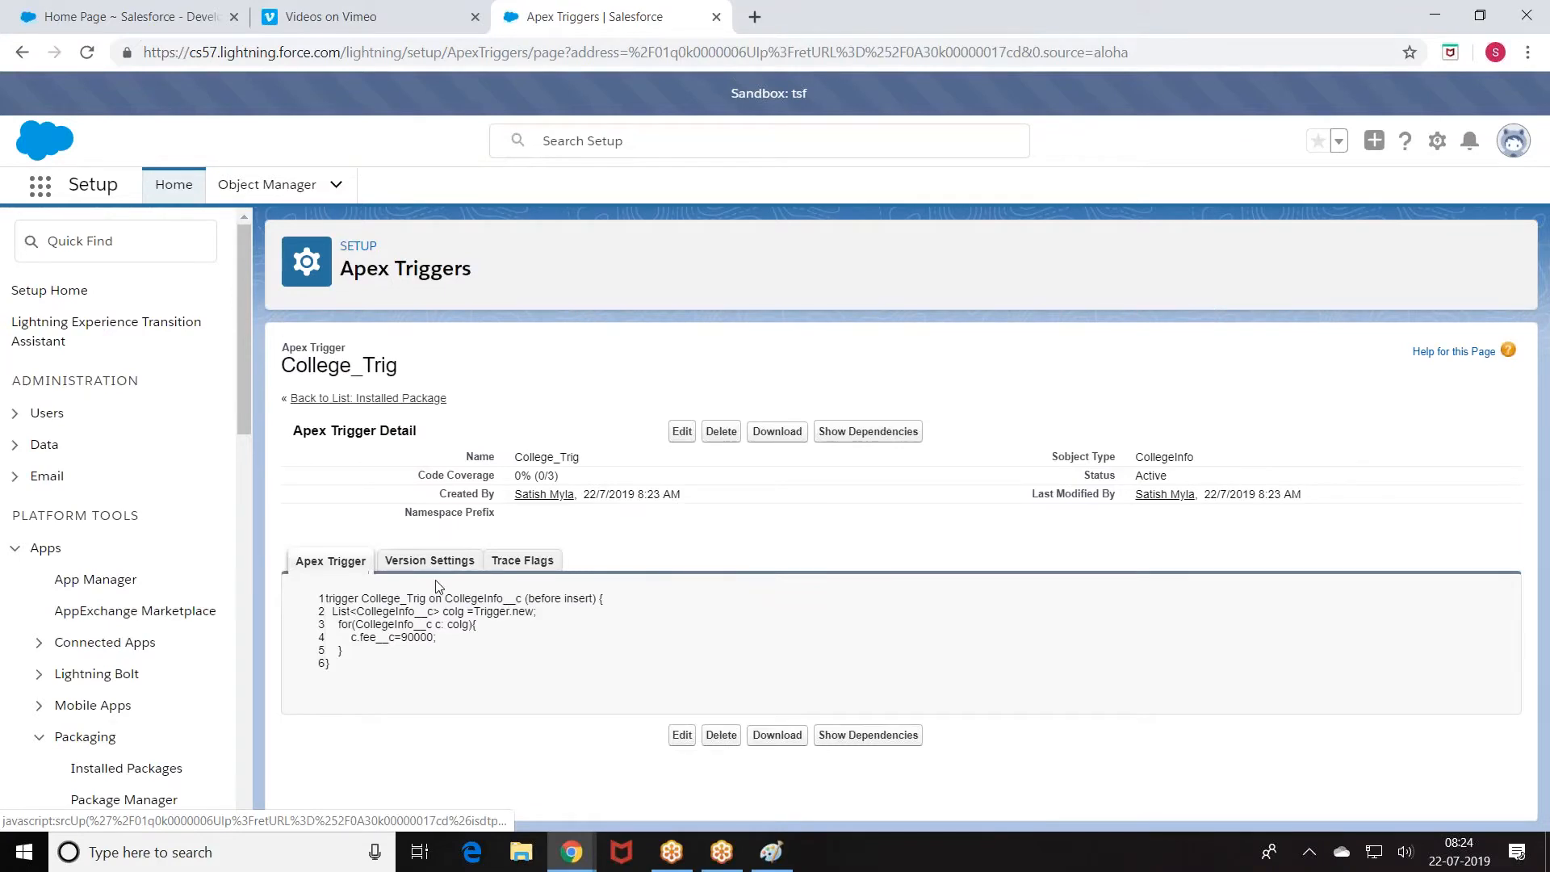
pyautogui.click(683, 429)
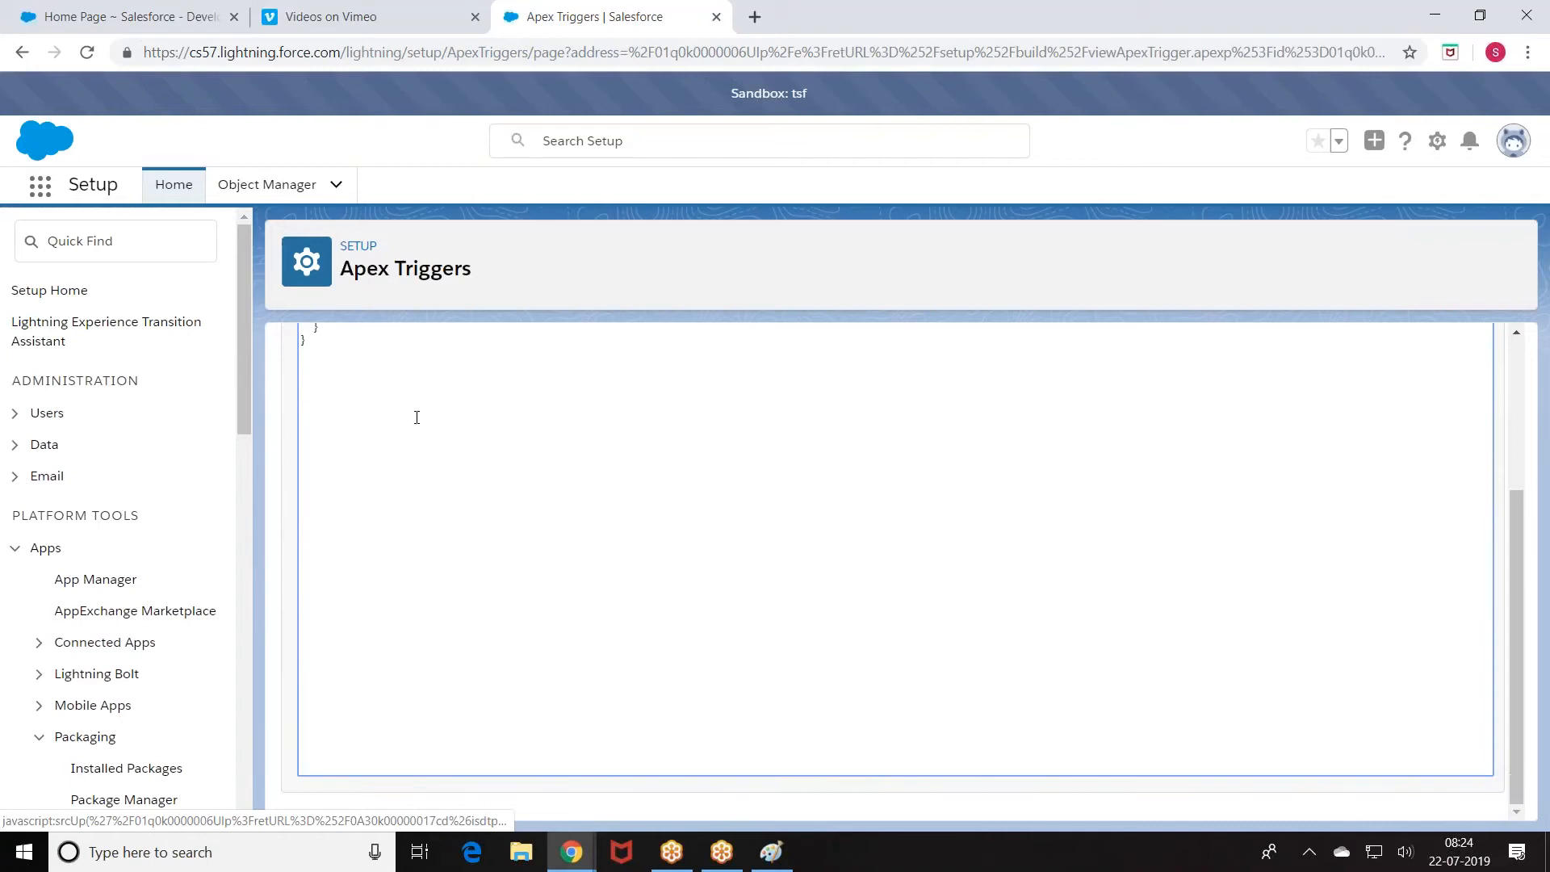
pyautogui.click(791, 407)
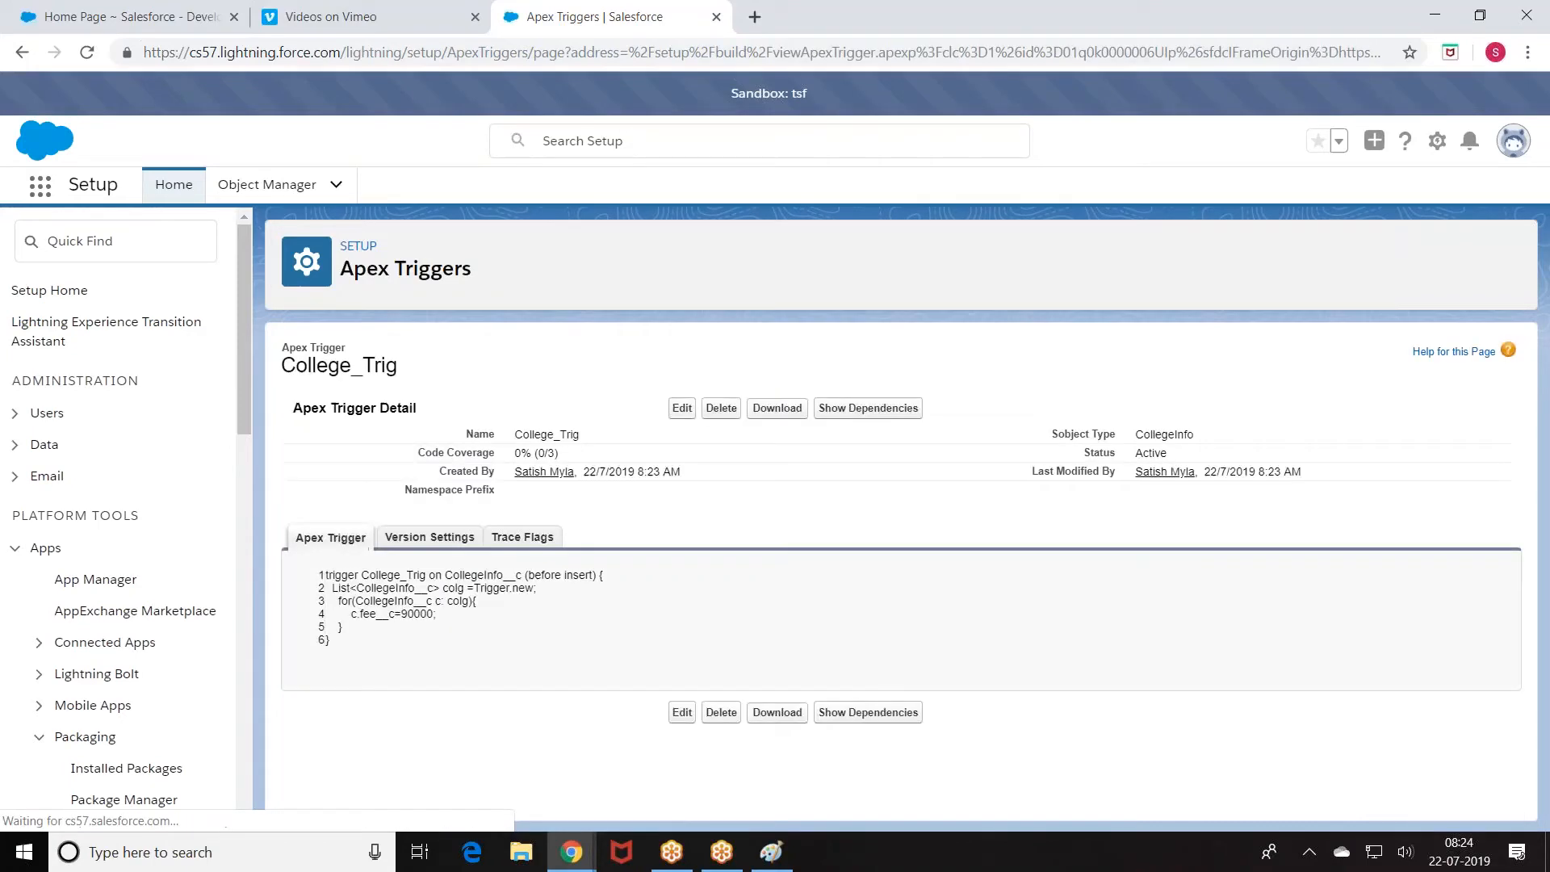